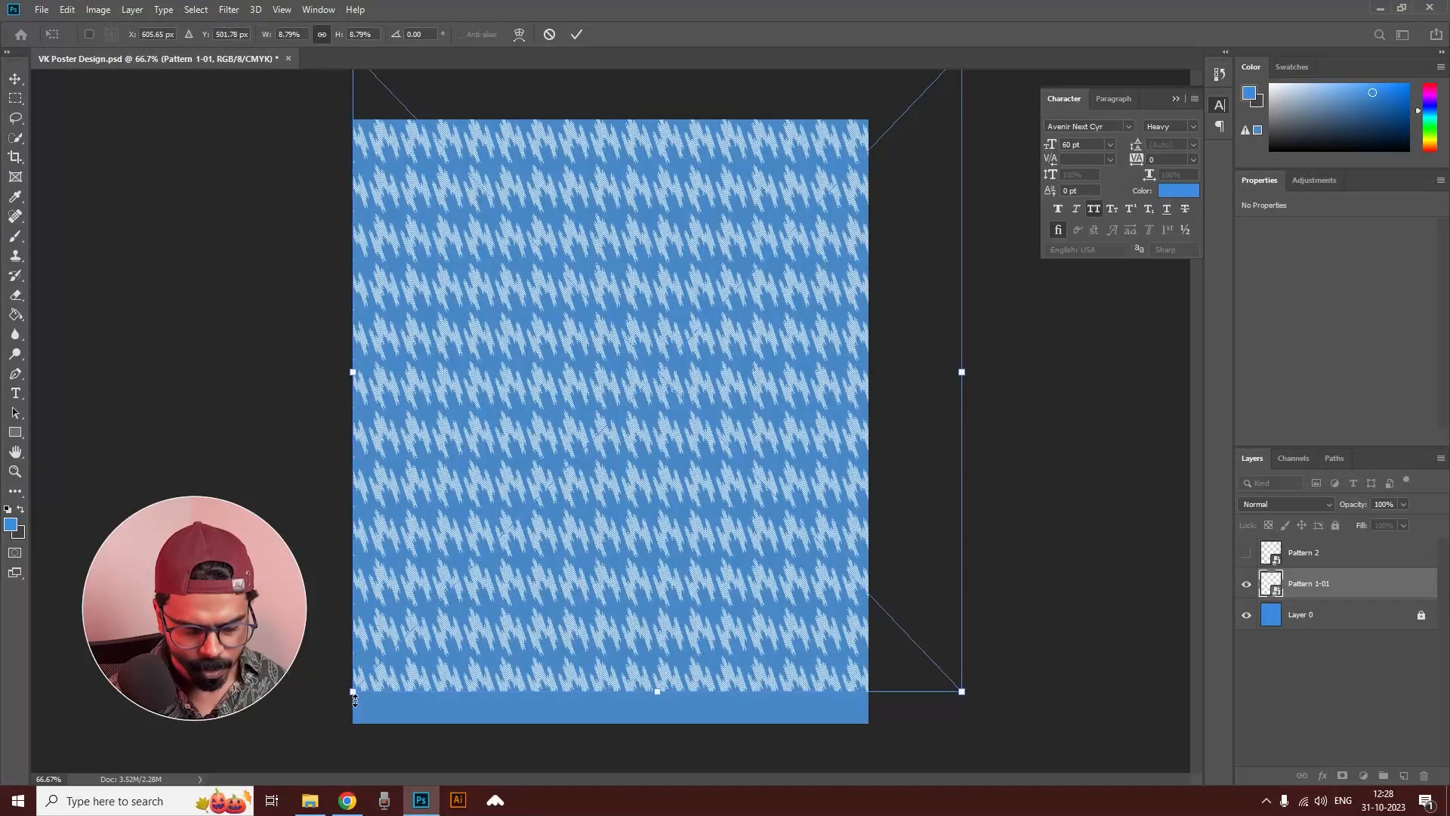
Step: Enlarge the Pattern 1-01 layer to about 10.17% scale and position it to cover the whole poster canvas
{"action": "left_click_drag", "start_coordinate": [355, 700], "coordinate": [258, 767]}
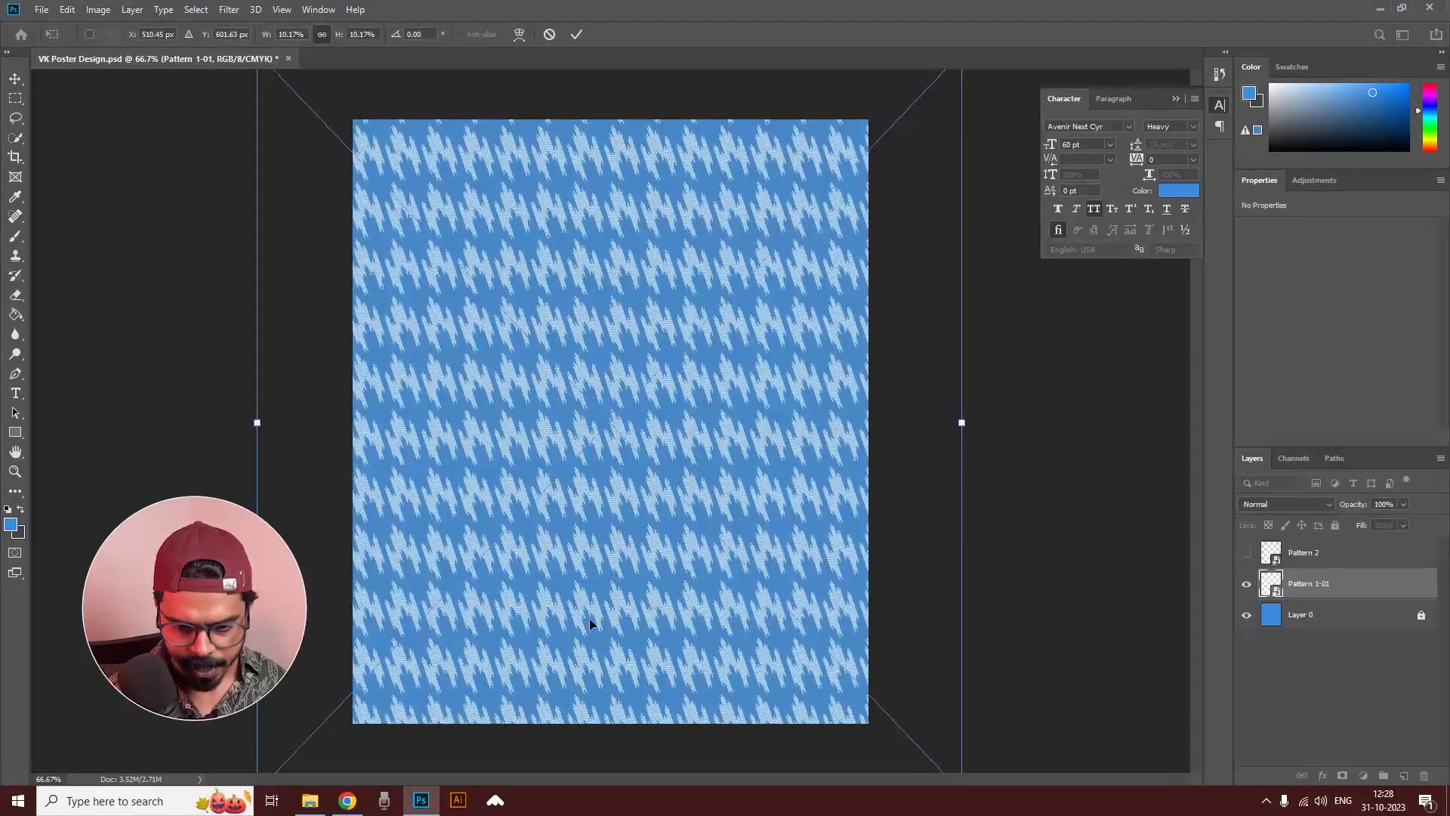
{"action": "left_click_drag", "start_coordinate": [591, 624], "coordinate": [594, 610]}
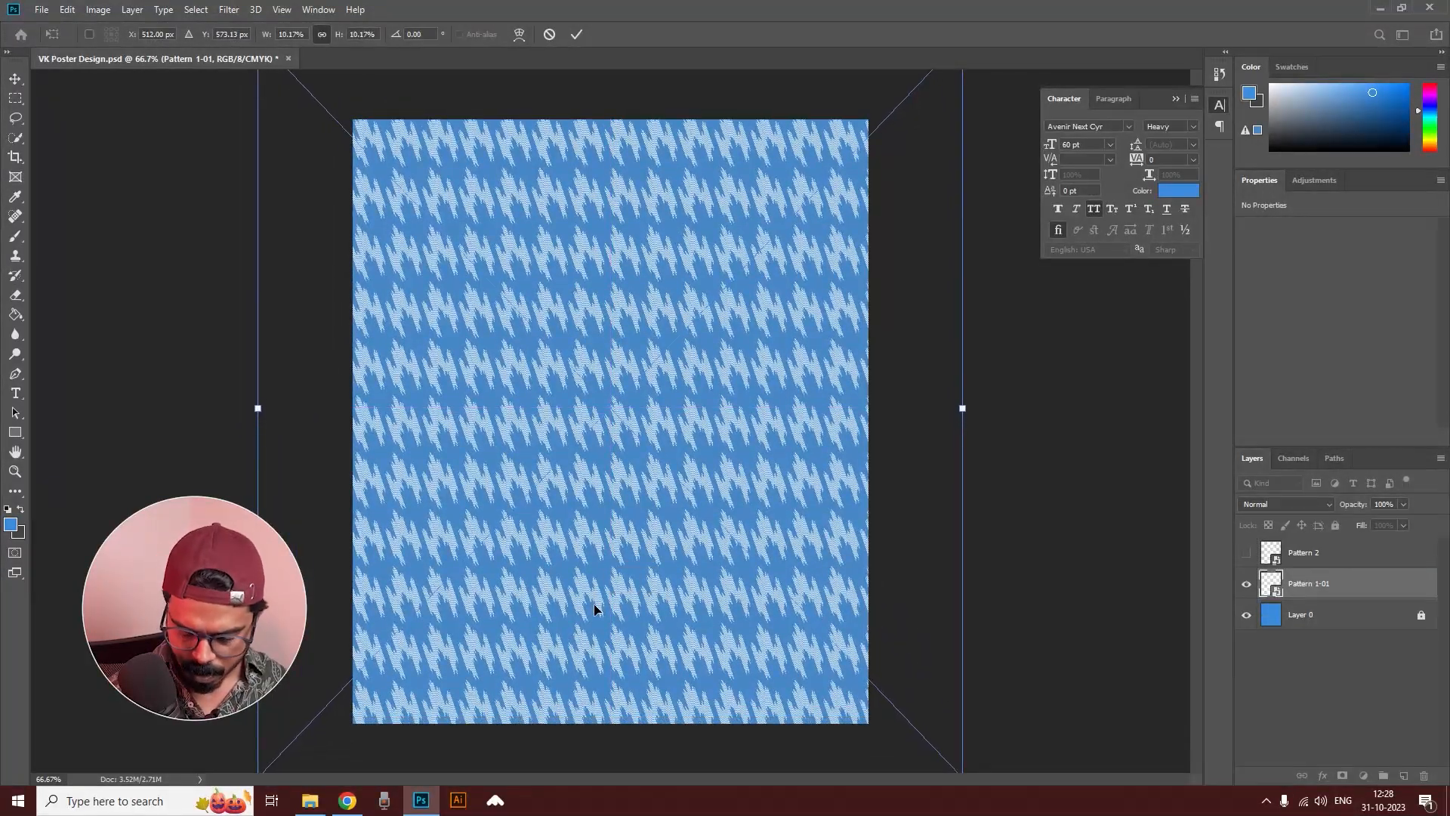
{"action": "key", "text": "Return"}
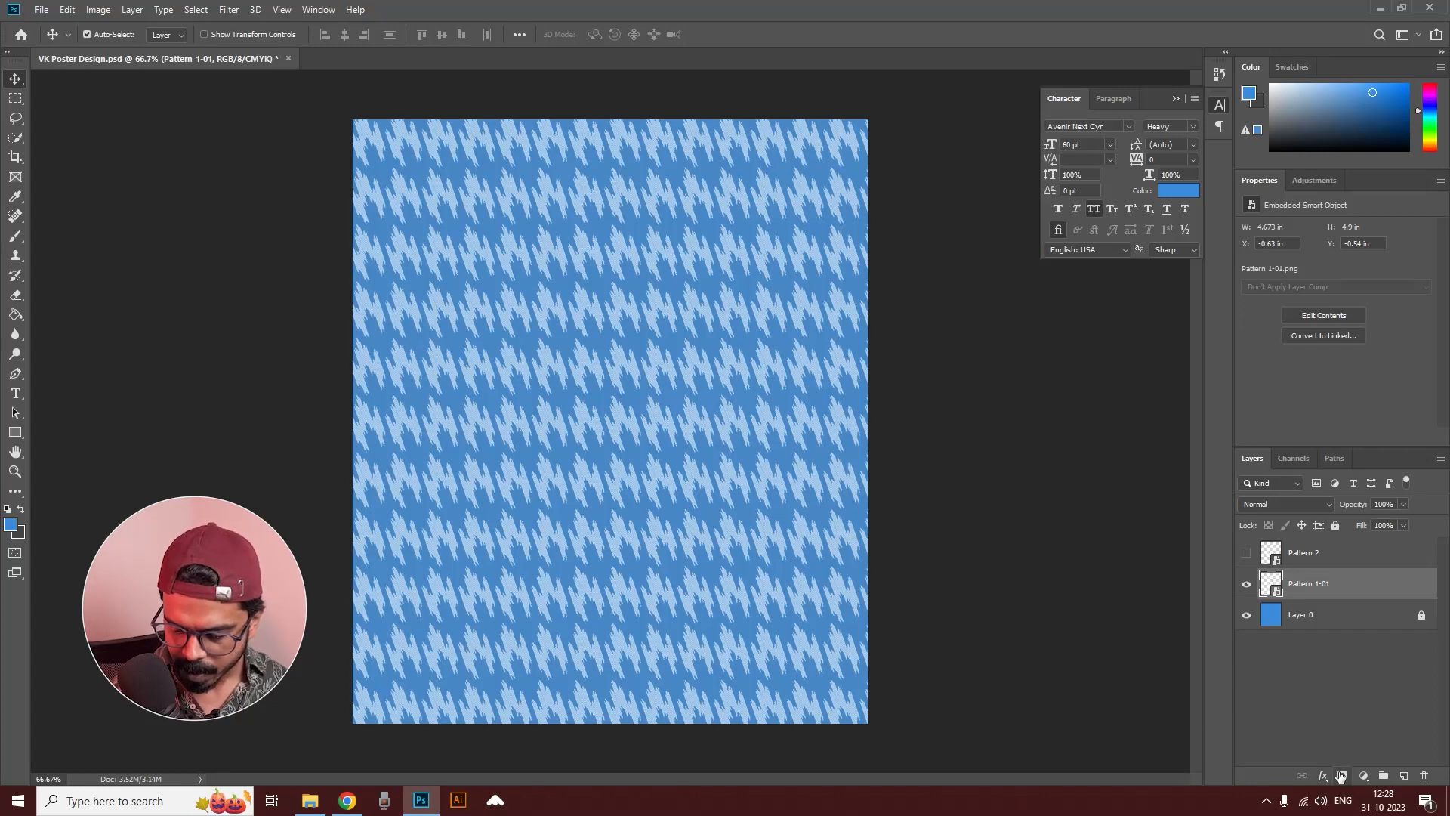
Step: Add a layer mask to Pattern 1-01 and fade the pattern's middle with a large soft black brush at 23% opacity
{"action": "left_click", "coordinate": [1341, 776]}
{"action": "left_click", "coordinate": [16, 236]}
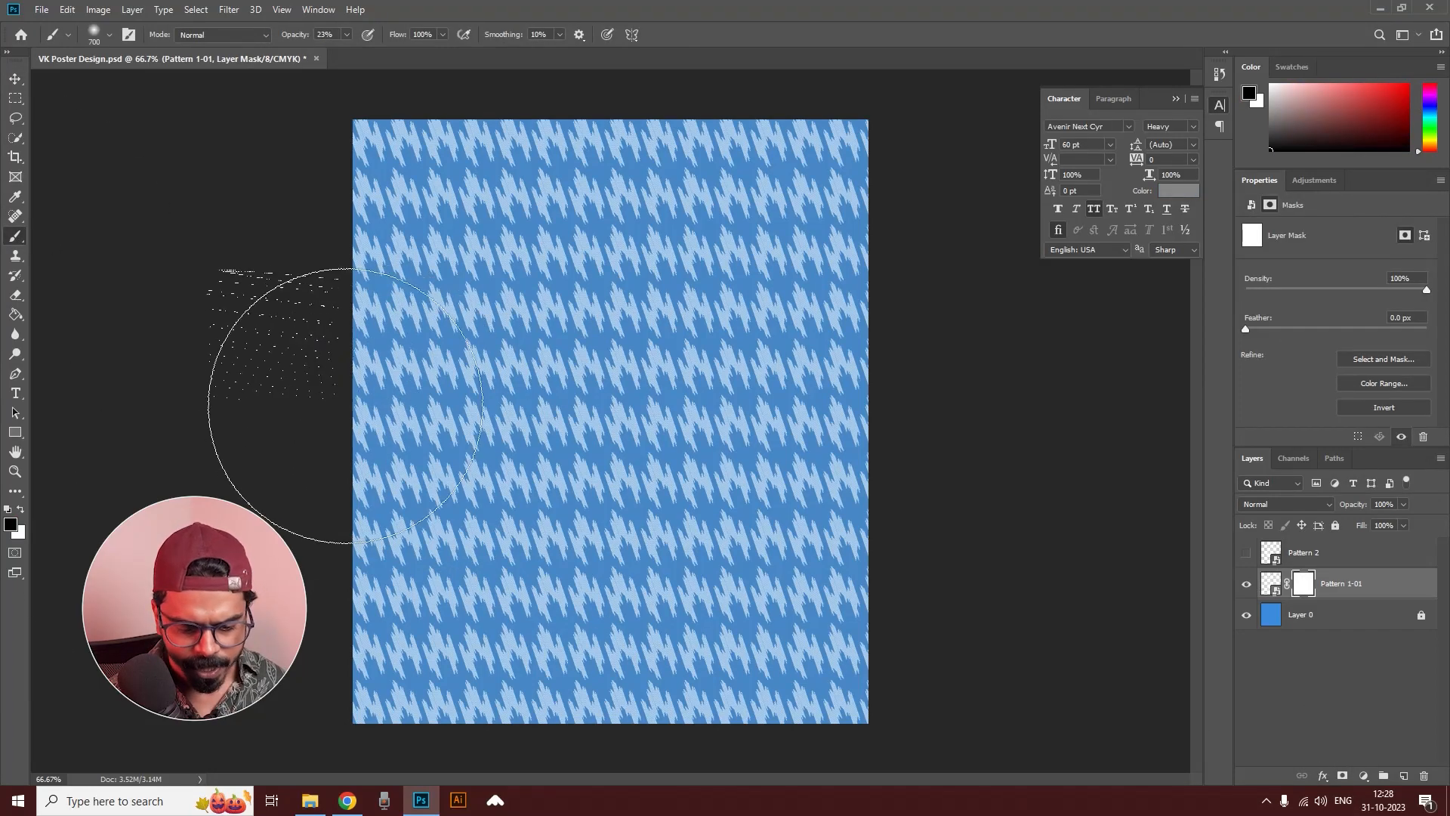
{"action": "left_click_drag", "start_coordinate": [348, 416], "coordinate": [934, 424]}
{"action": "mouse_move", "coordinate": [935, 423]}
{"action": "left_mouse_down"}
{"action": "mouse_move", "coordinate": [295, 430]}
{"action": "mouse_move", "coordinate": [295, 415]}
{"action": "mouse_move", "coordinate": [935, 412]}
{"action": "mouse_move", "coordinate": [334, 454]}
{"action": "mouse_move", "coordinate": [700, 495]}
{"action": "mouse_move", "coordinate": [927, 426]}
{"action": "mouse_move", "coordinate": [812, 374]}
{"action": "mouse_move", "coordinate": [639, 354]}
{"action": "mouse_move", "coordinate": [385, 355]}
{"action": "mouse_move", "coordinate": [415, 519]}
{"action": "mouse_move", "coordinate": [399, 524]}
{"action": "mouse_move", "coordinate": [952, 474]}
{"action": "left_mouse_up"}
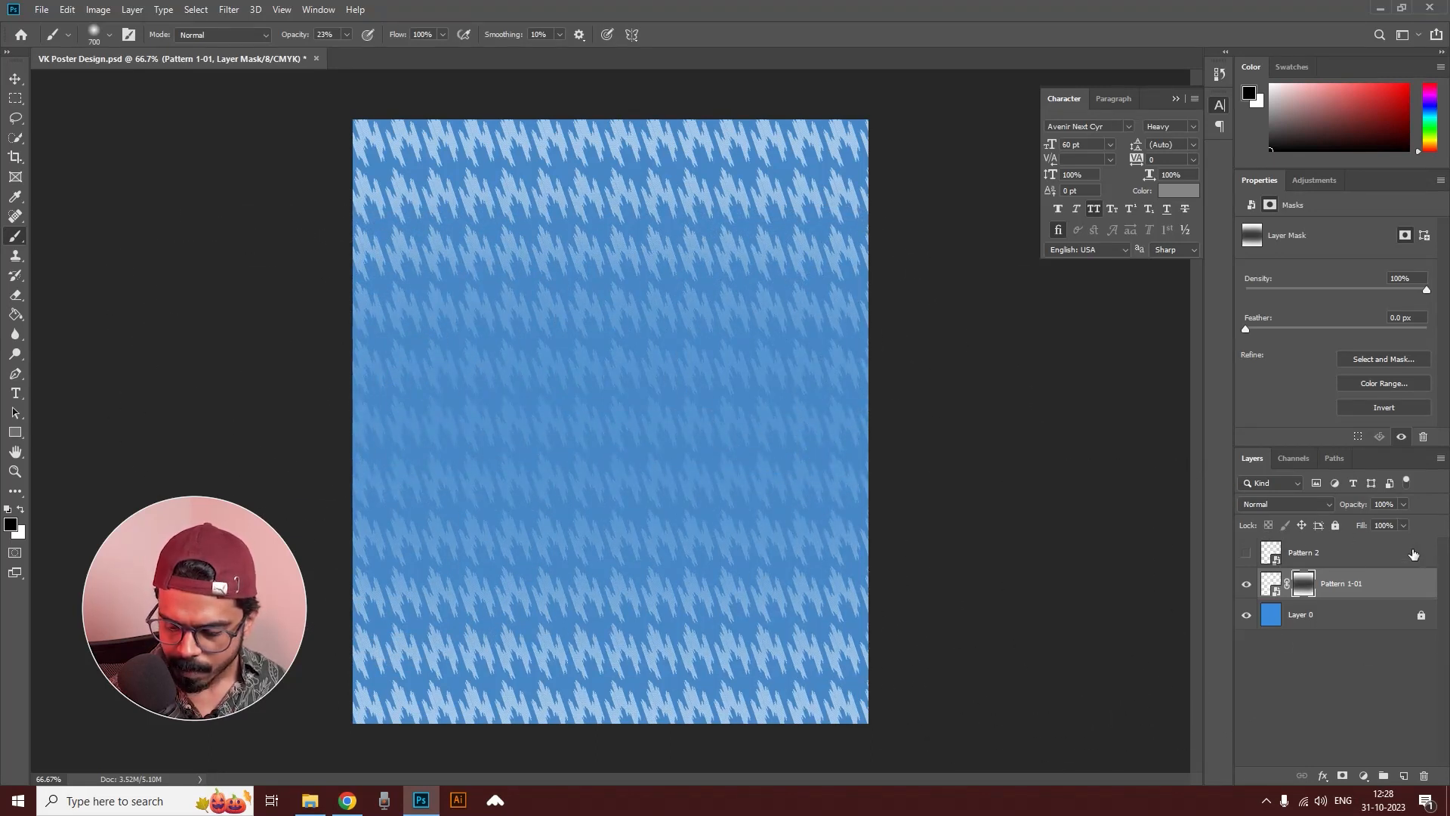
Step: Reduce the Pattern 1-01 layer's opacity to 16% and lock the layer
{"action": "left_click_drag", "start_coordinate": [1403, 510], "coordinate": [1349, 519]}
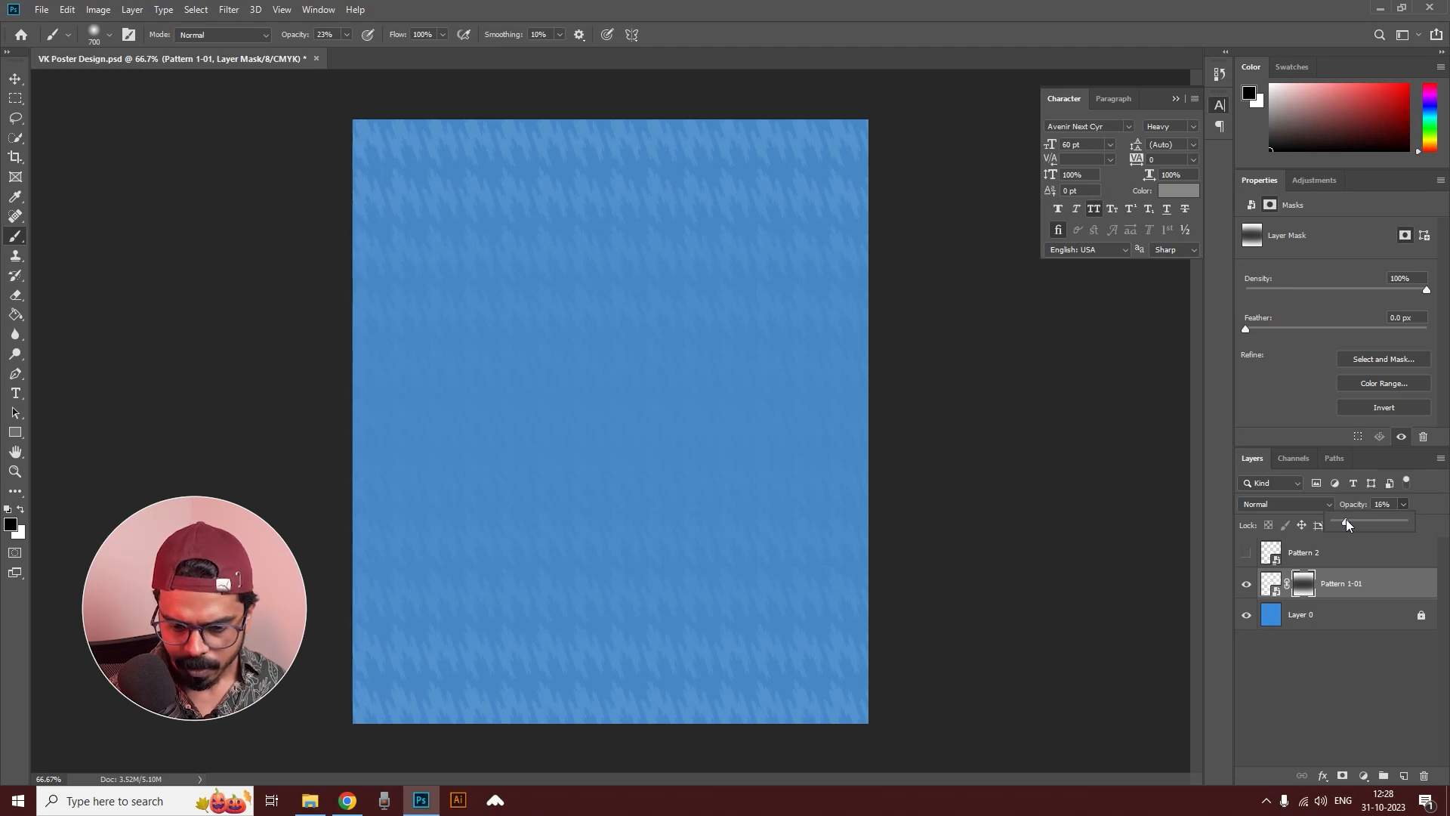
{"action": "left_click", "coordinate": [1271, 584]}
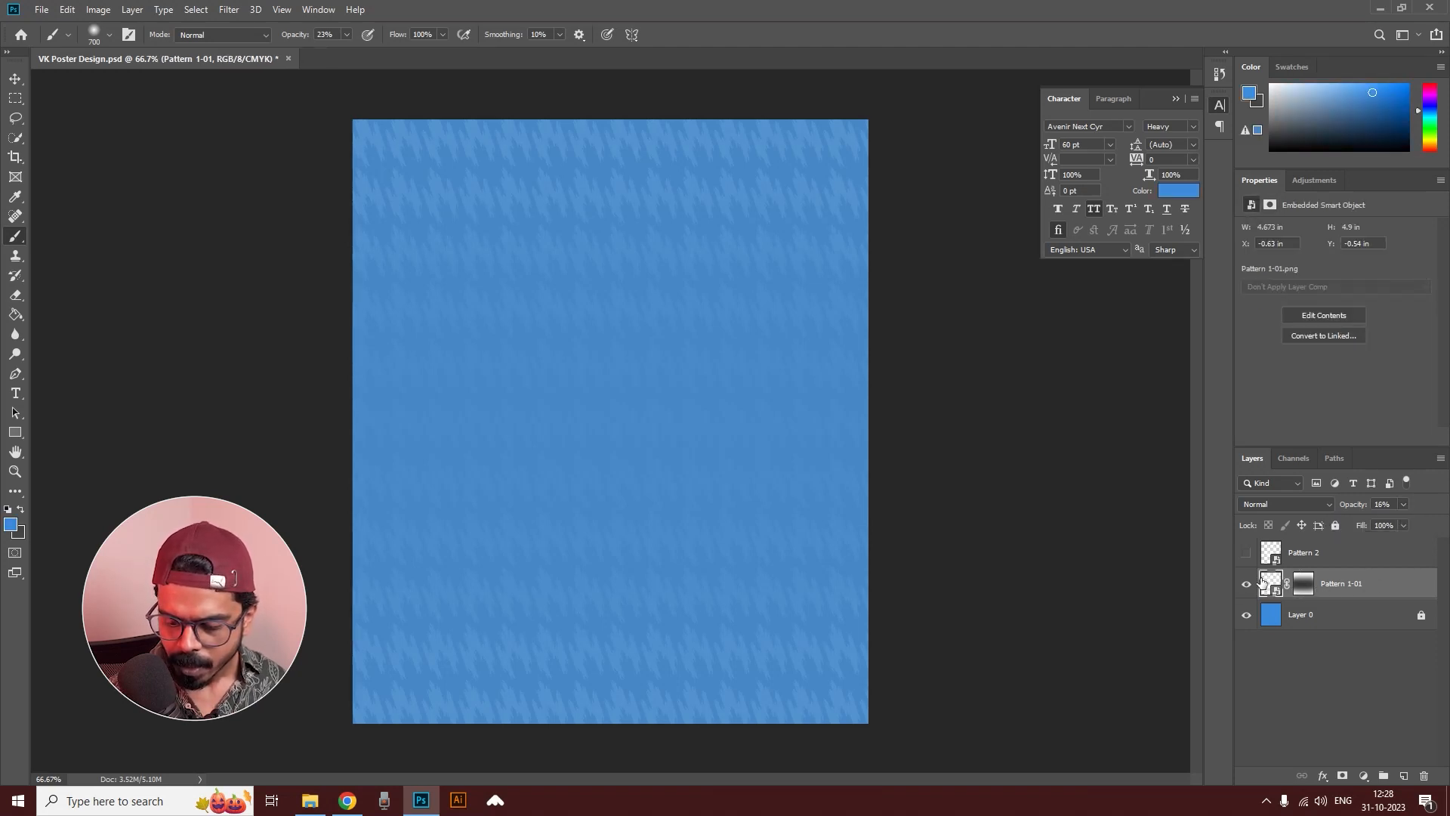
{"action": "left_click", "coordinate": [1335, 525]}
Step: Show the Pattern 2 layer and enlarge it to about 5.88 by 8.91 in so it covers the whole canvas
{"action": "left_click", "coordinate": [1246, 553]}
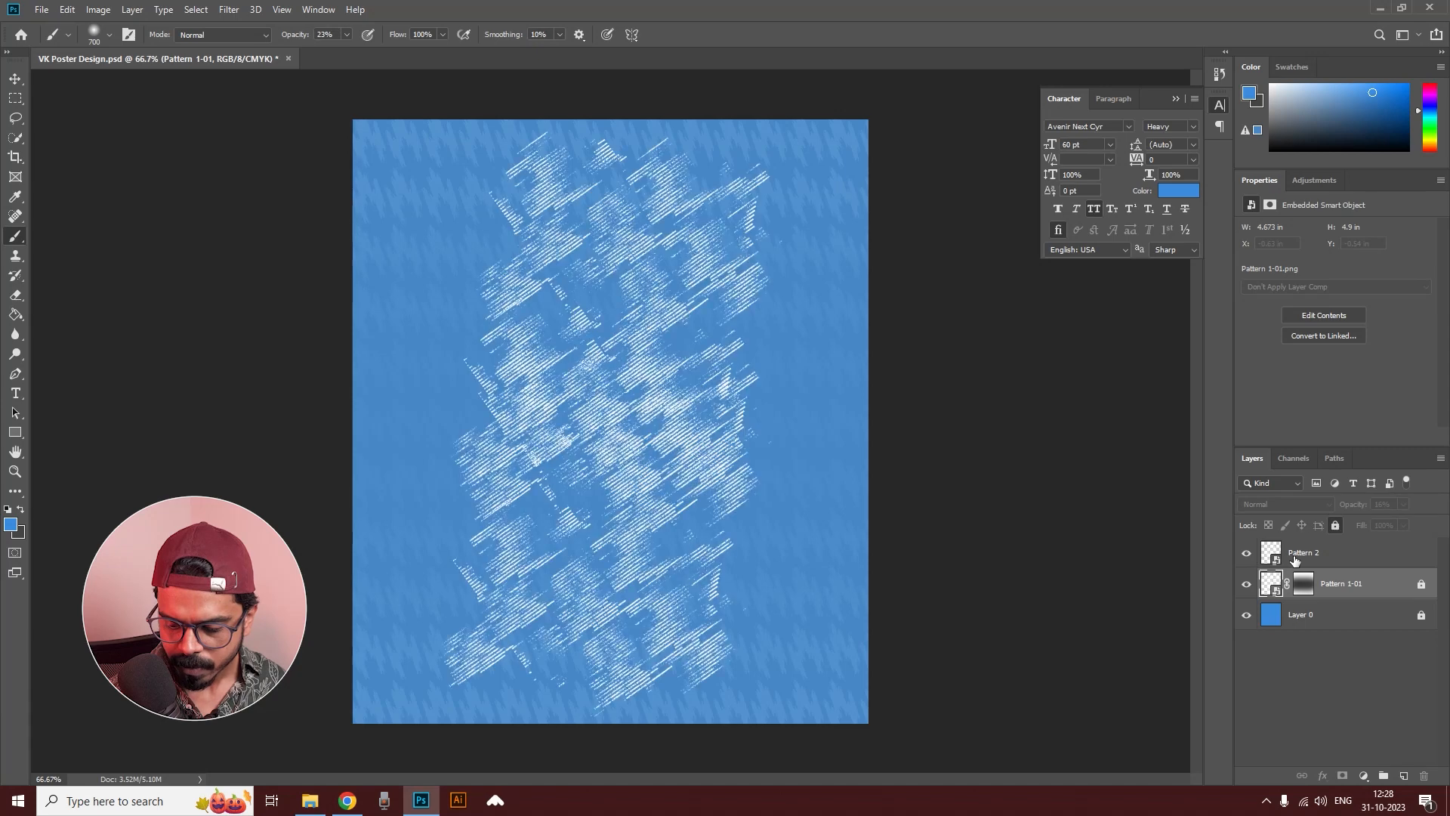
{"action": "left_click", "coordinate": [1313, 554]}
{"action": "key", "text": "ctrl+t"}
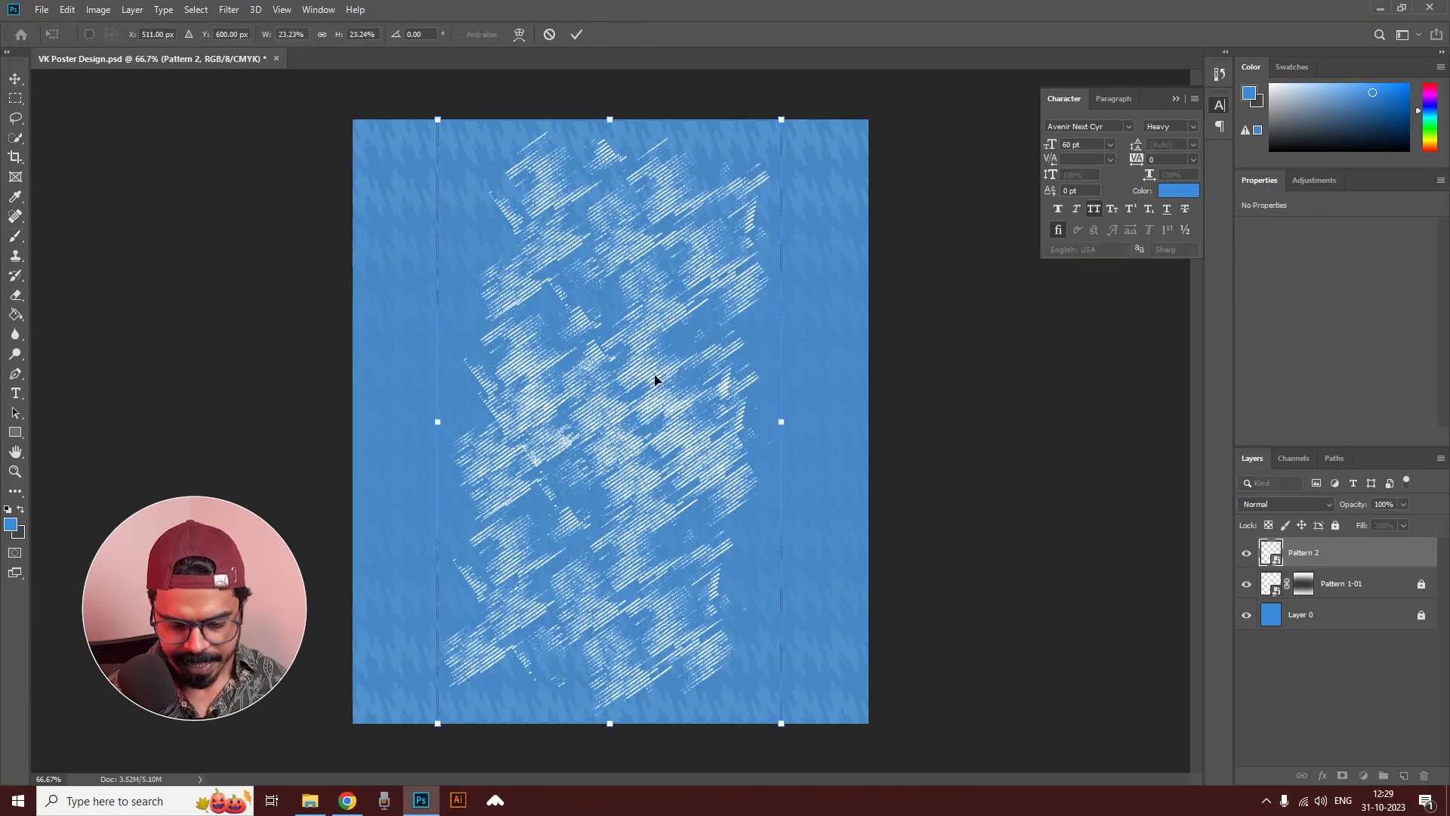
{"action": "left_click", "coordinate": [770, 570], "text": "ctrl+alt"}
{"action": "left_click", "coordinate": [728, 541], "text": "ctrl+alt"}
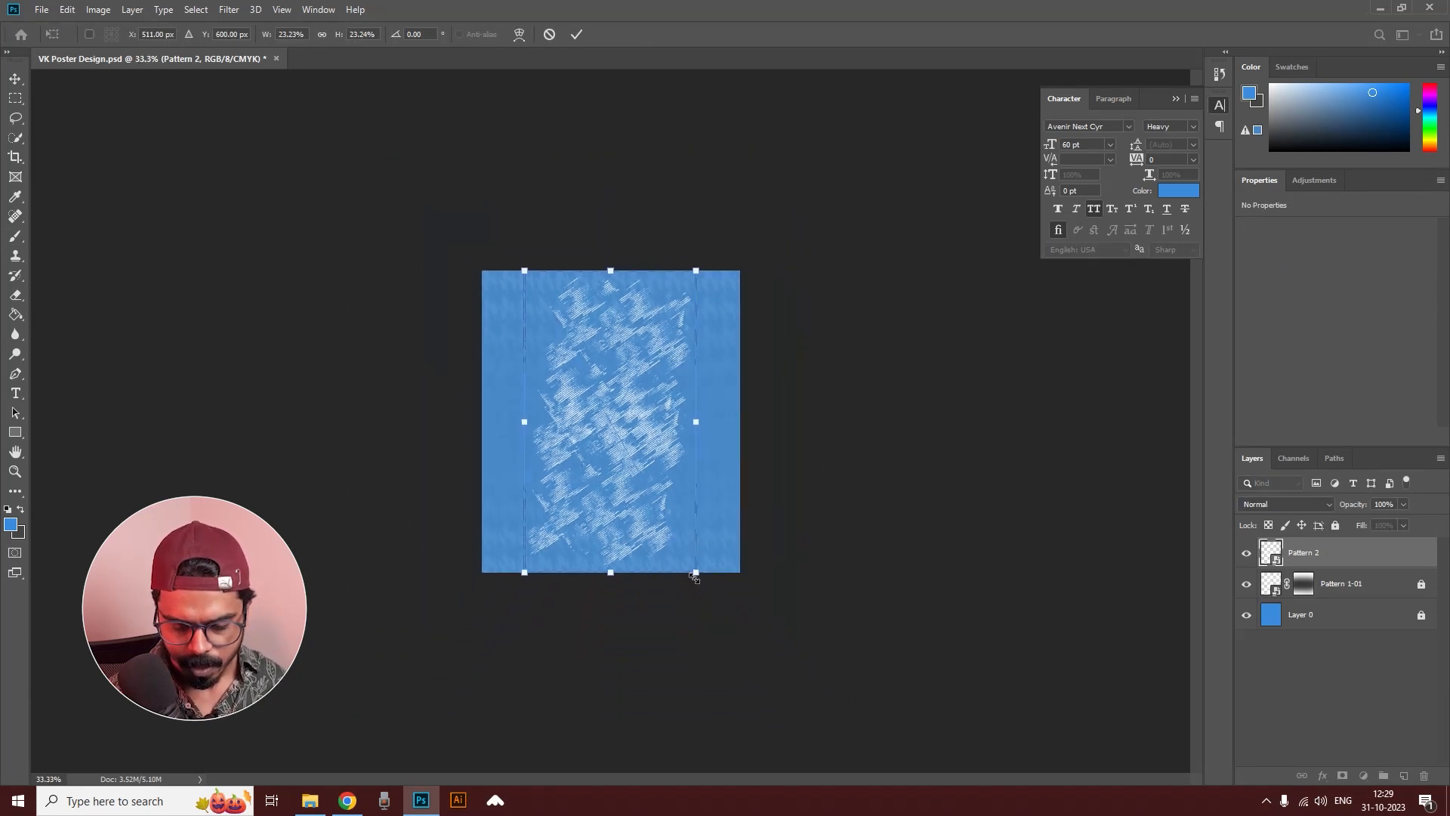
{"action": "left_click_drag", "start_coordinate": [693, 572], "coordinate": [807, 646]}
{"action": "left_click_drag", "start_coordinate": [526, 272], "coordinate": [325, 100]}
{"action": "left_click_drag", "start_coordinate": [602, 379], "coordinate": [608, 447]}
{"action": "key", "text": "Return"}
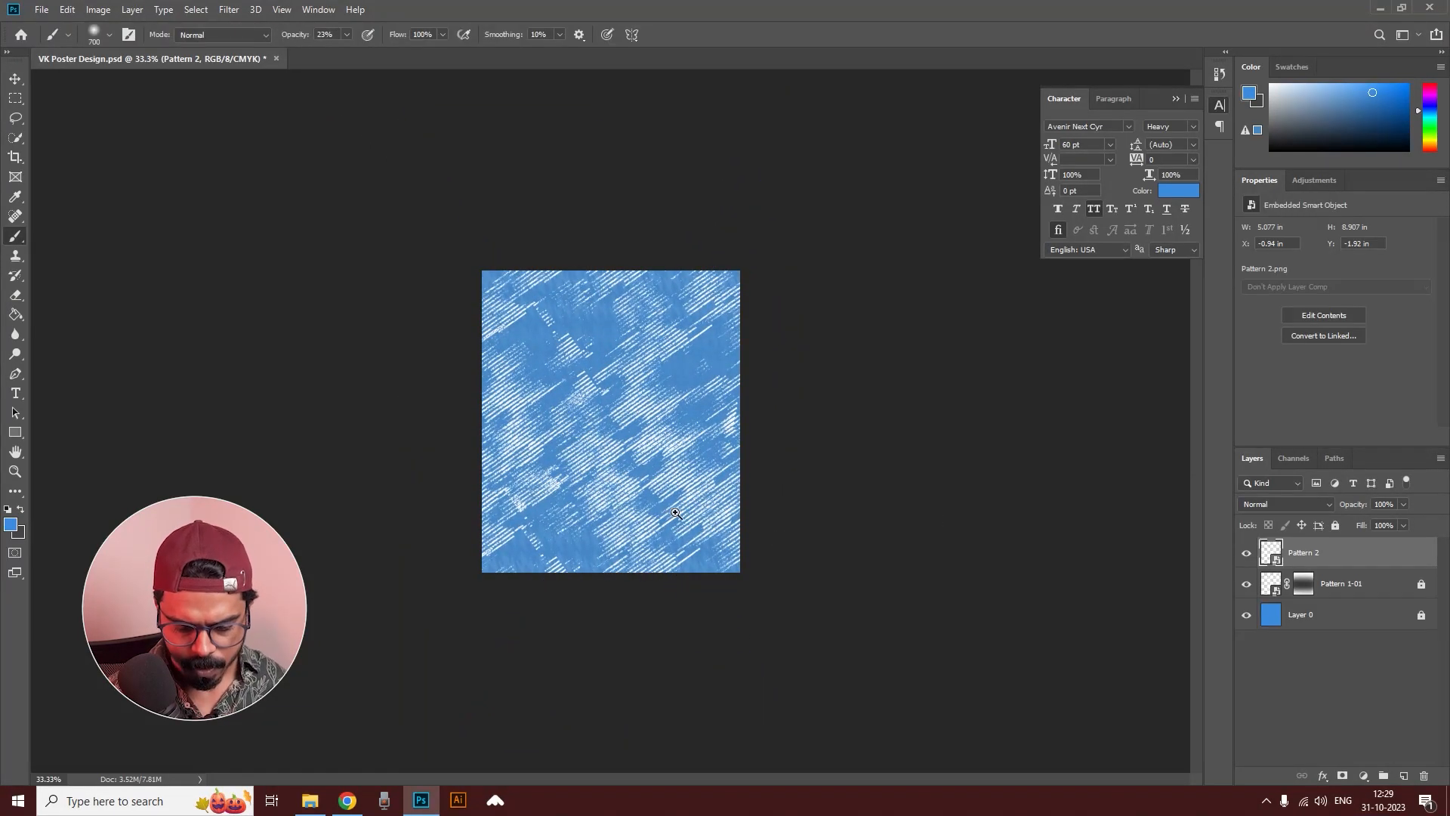
Step: Lower the Pattern 2 layer's opacity to 23%
{"action": "key", "text": "ctrl+plus"}
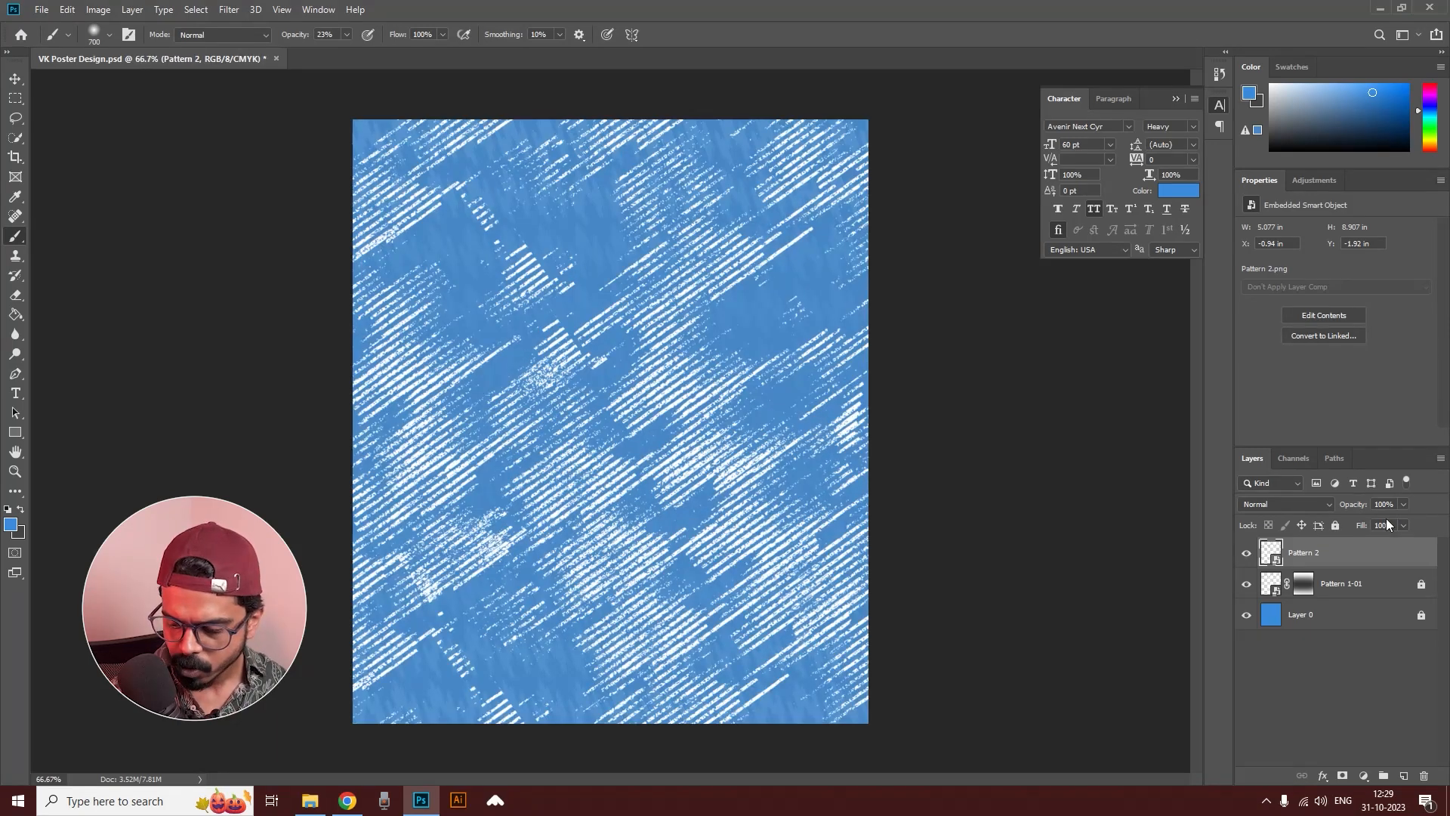
{"action": "left_click", "coordinate": [1402, 505]}
{"action": "left_click_drag", "start_coordinate": [1370, 518], "coordinate": [1353, 522]}
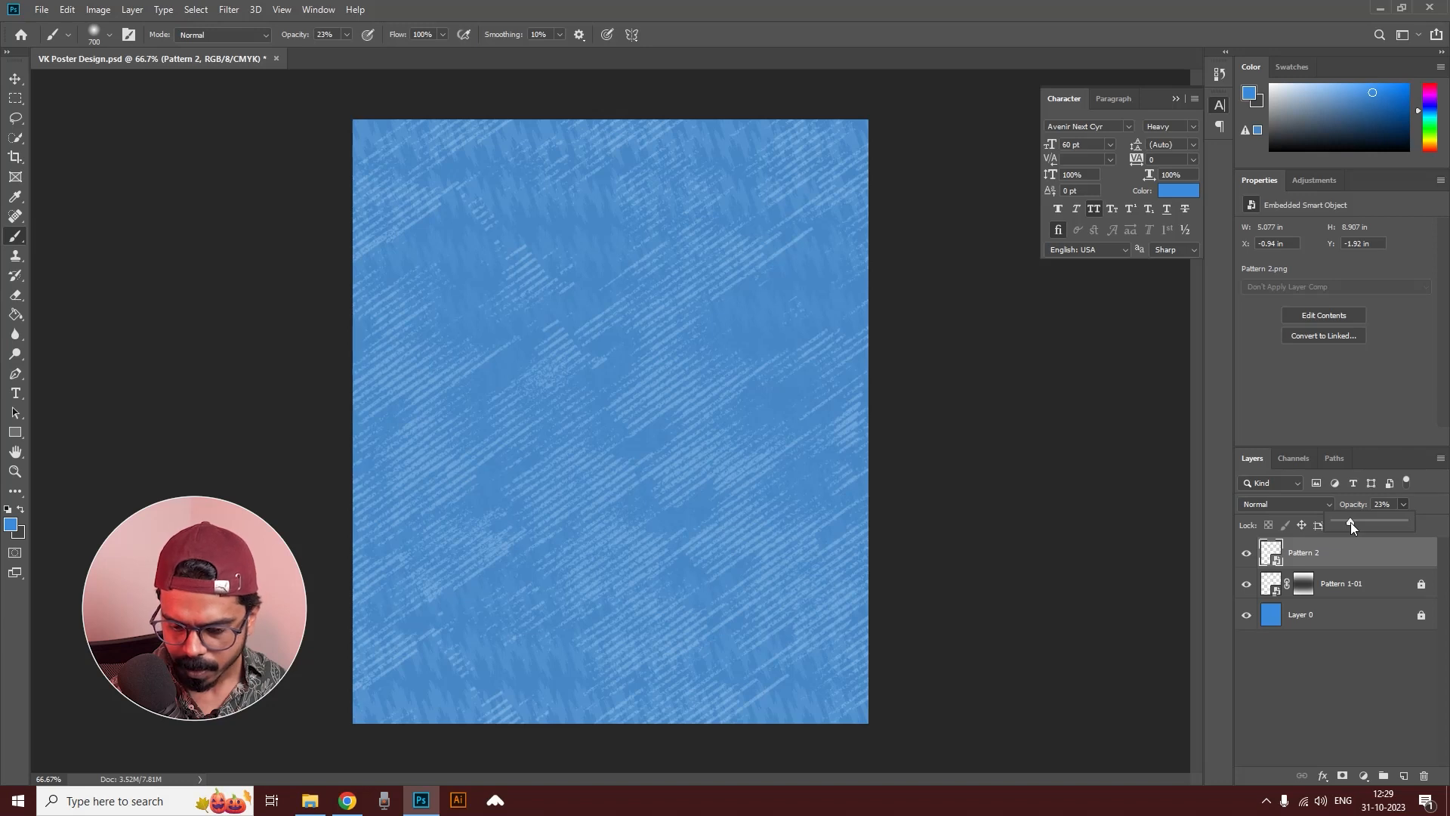
Step: Add a layer mask to Pattern 2 and brush black over its upper and middle areas, keeping the pattern only near the poster's bottom
{"action": "left_click", "coordinate": [1295, 559]}
{"action": "left_click", "coordinate": [1343, 776]}
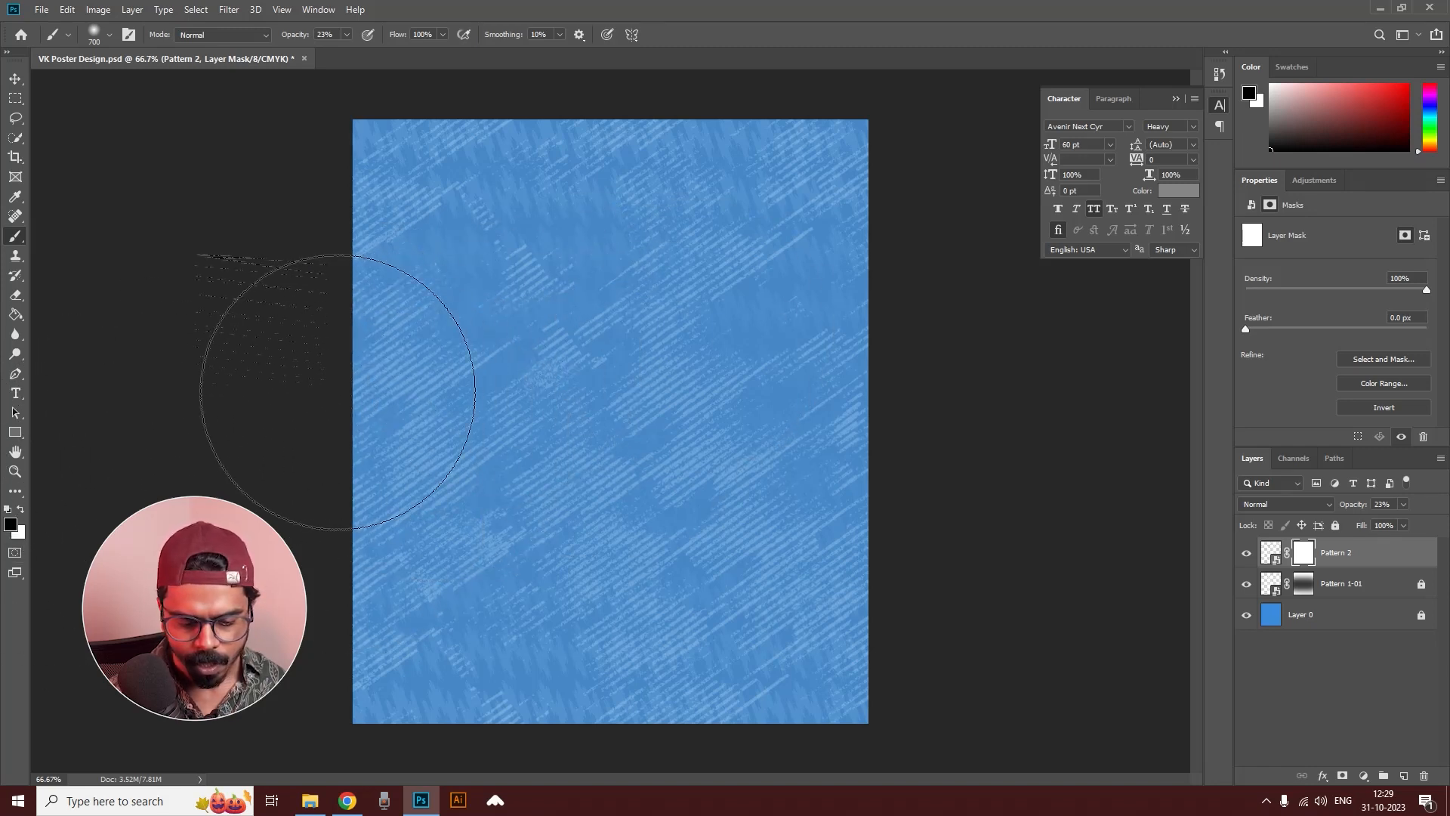
{"action": "mouse_move", "coordinate": [904, 220]}
{"action": "left_mouse_down"}
{"action": "mouse_move", "coordinate": [800, 226]}
{"action": "mouse_move", "coordinate": [910, 246]}
{"action": "mouse_move", "coordinate": [837, 220]}
{"action": "mouse_move", "coordinate": [939, 220]}
{"action": "mouse_move", "coordinate": [848, 229]}
{"action": "mouse_move", "coordinate": [832, 199]}
{"action": "mouse_move", "coordinate": [741, 318]}
{"action": "mouse_move", "coordinate": [599, 421]}
{"action": "mouse_move", "coordinate": [463, 479]}
{"action": "mouse_move", "coordinate": [775, 473]}
{"action": "mouse_move", "coordinate": [292, 486]}
{"action": "mouse_move", "coordinate": [567, 308]}
{"action": "mouse_move", "coordinate": [357, 200]}
{"action": "mouse_move", "coordinate": [463, 174]}
{"action": "mouse_move", "coordinate": [335, 190]}
{"action": "mouse_move", "coordinate": [382, 265]}
{"action": "mouse_move", "coordinate": [388, 385]}
{"action": "mouse_move", "coordinate": [456, 369]}
{"action": "mouse_move", "coordinate": [408, 392]}
{"action": "mouse_move", "coordinate": [546, 423]}
{"action": "mouse_move", "coordinate": [903, 415]}
{"action": "mouse_move", "coordinate": [282, 418]}
{"action": "mouse_move", "coordinate": [978, 485]}
{"action": "mouse_move", "coordinate": [384, 507]}
{"action": "left_mouse_up"}
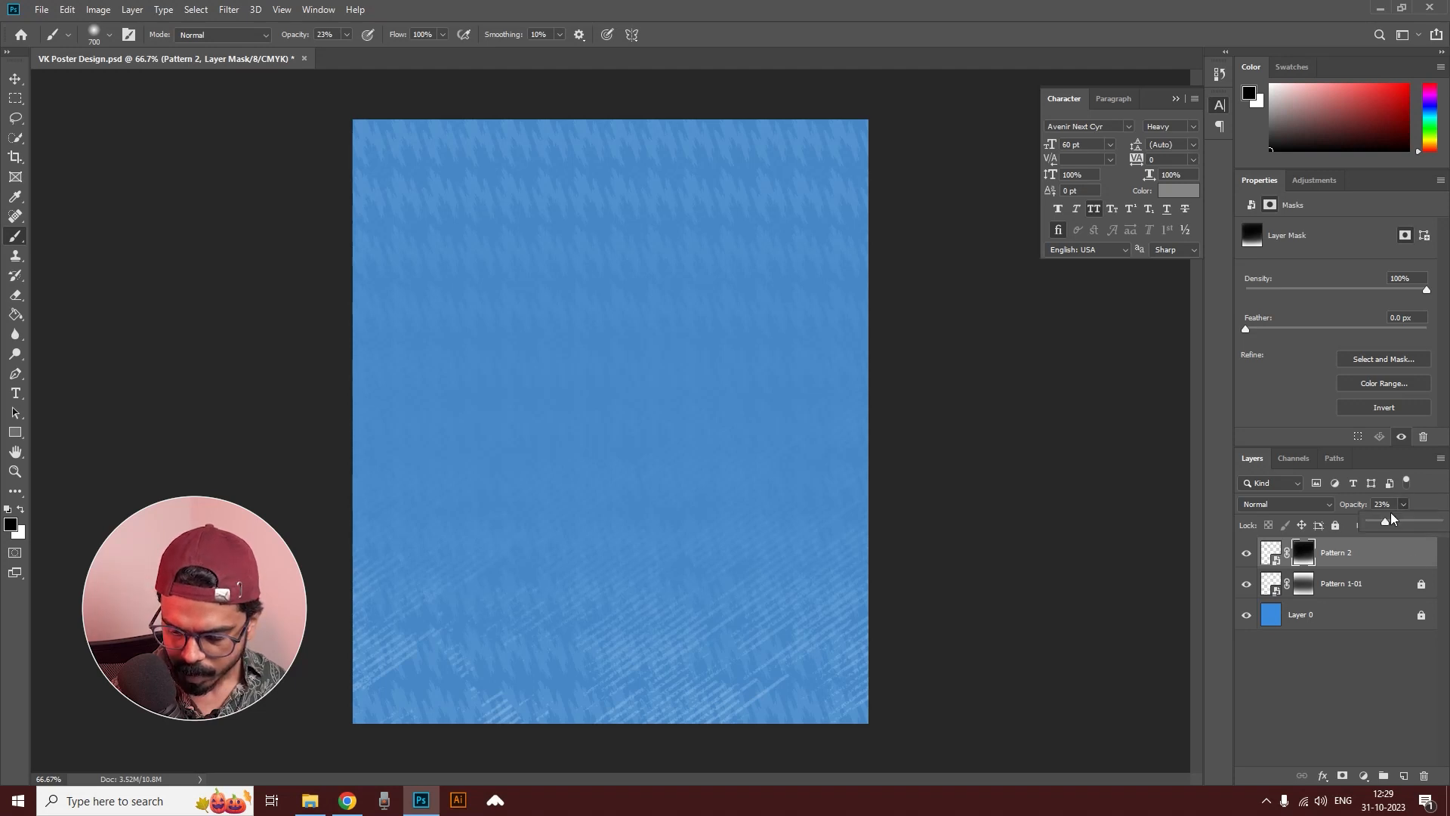
Step: Set the Pattern 2 layer's opacity to 11% and lock the layer
{"action": "left_click_drag", "start_coordinate": [1379, 520], "coordinate": [1377, 523]}
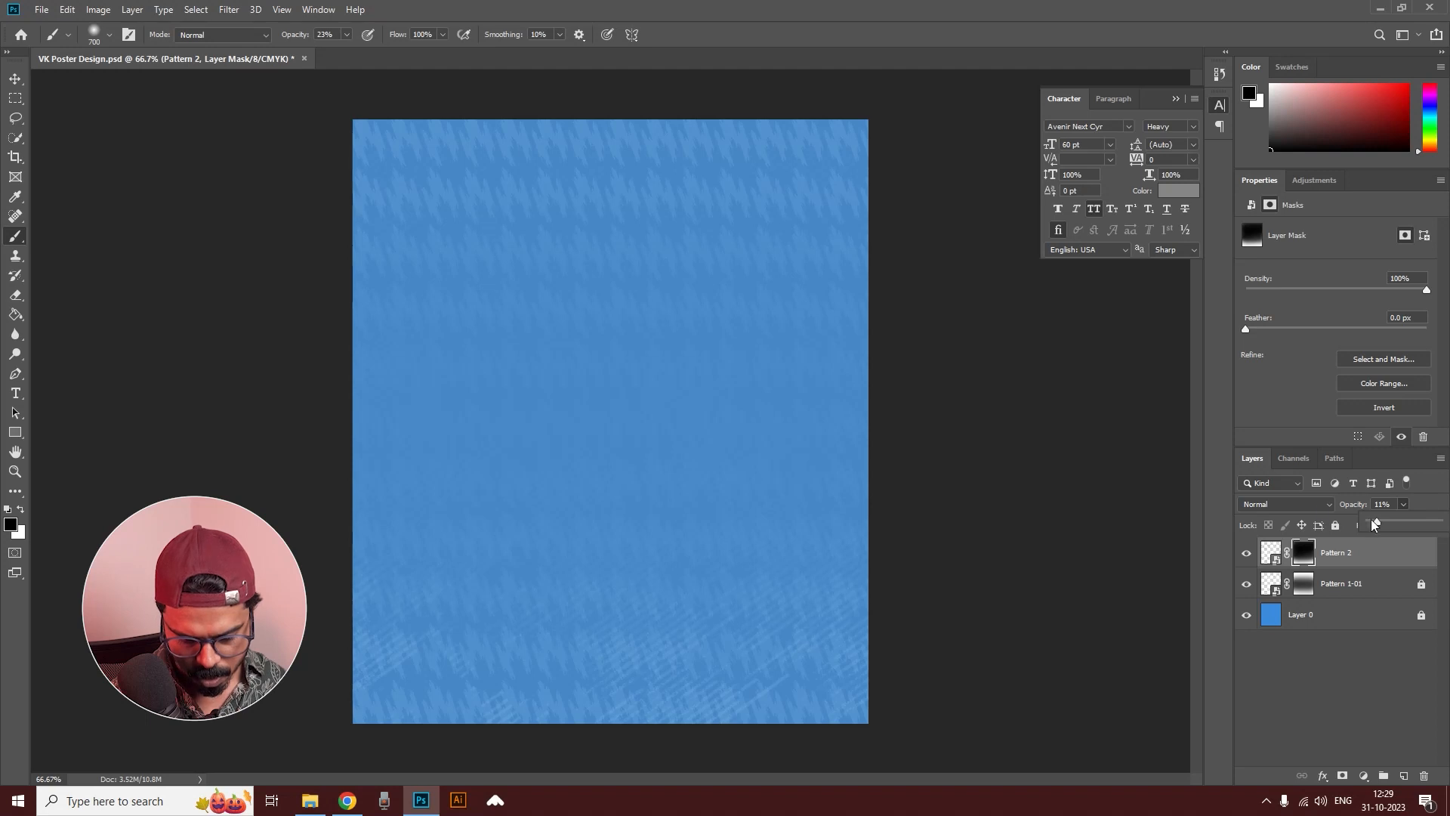
{"action": "left_click", "coordinate": [16, 78]}
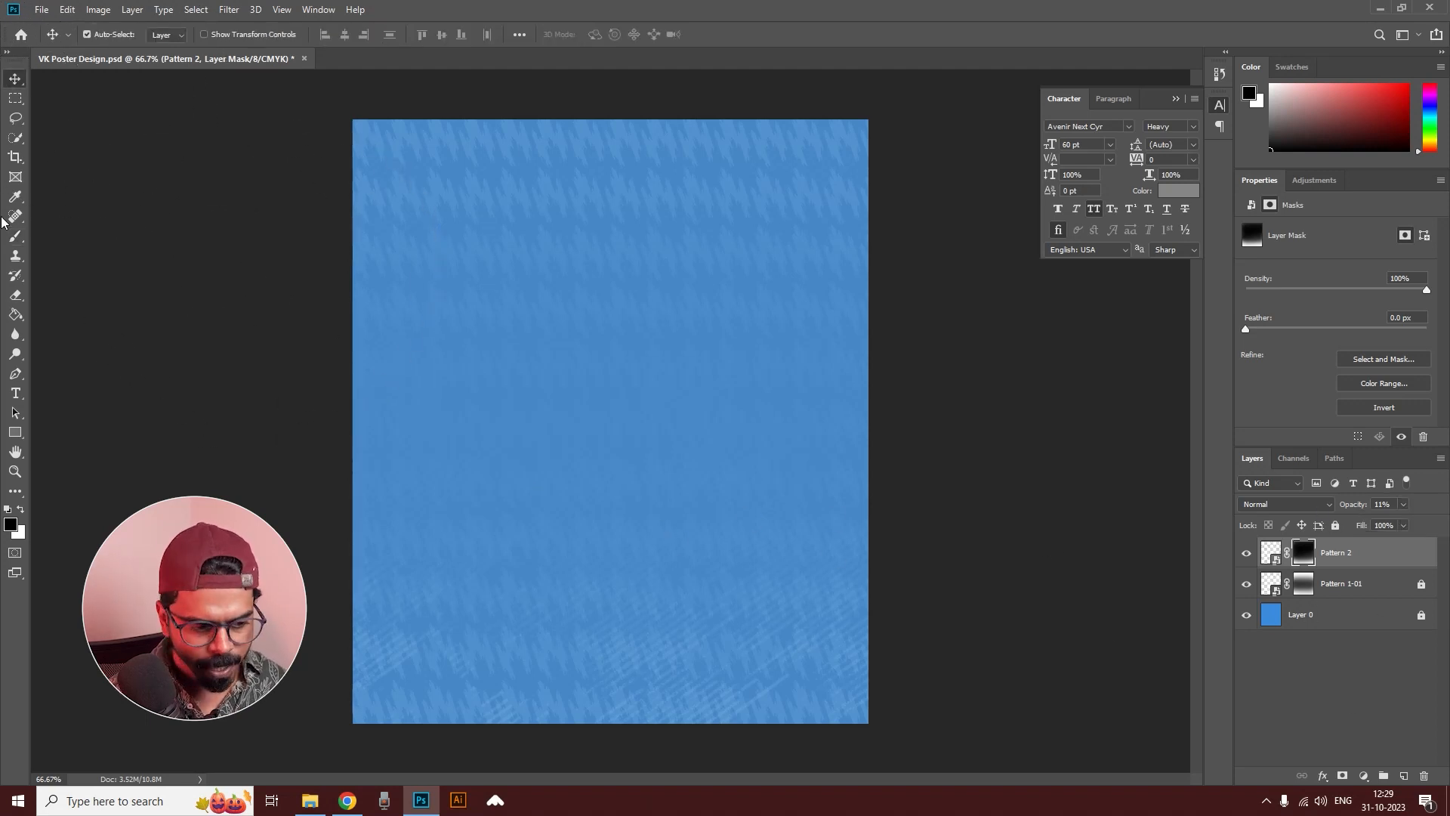
{"action": "left_click", "coordinate": [16, 393]}
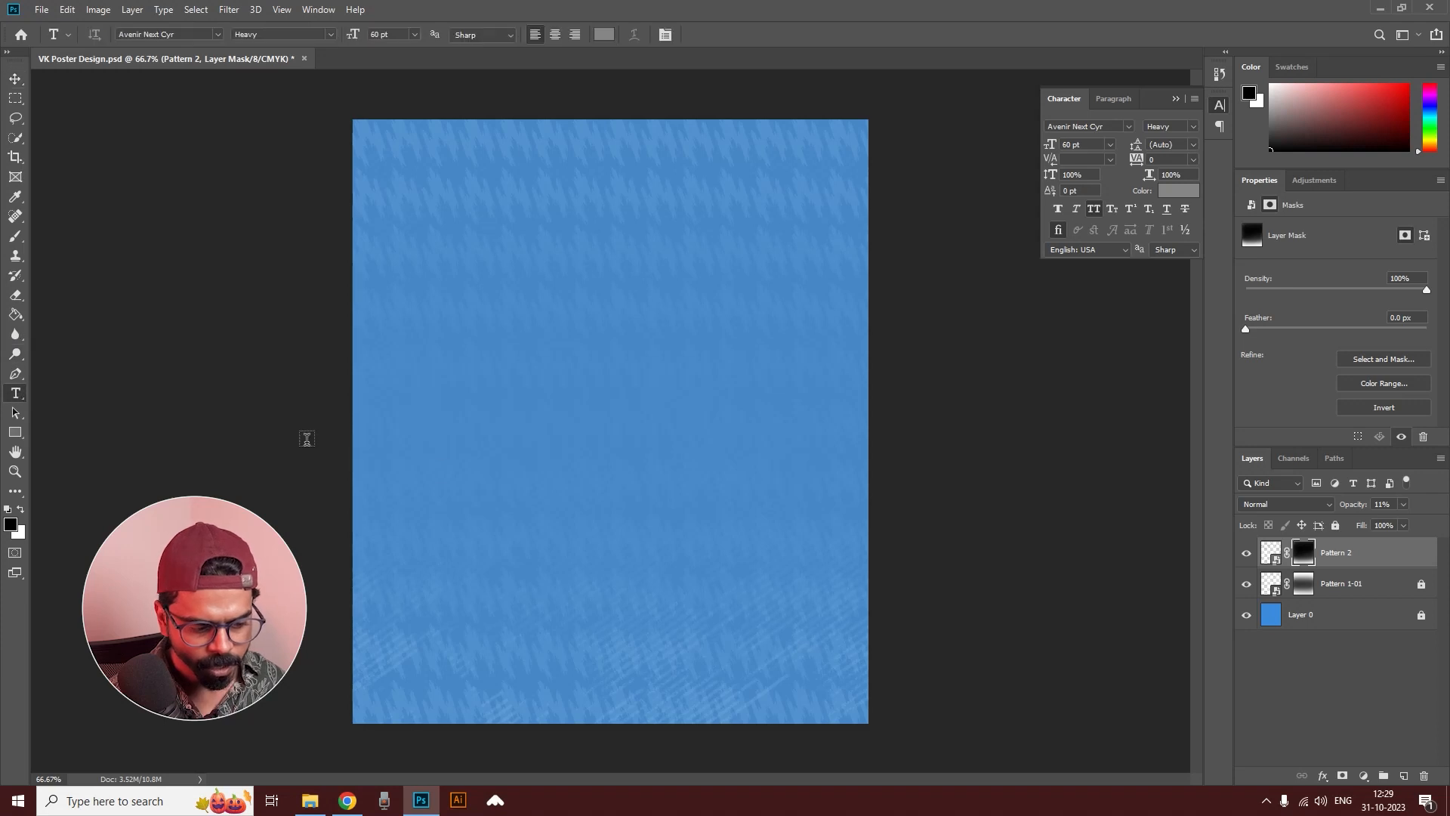
{"action": "left_click", "coordinate": [1334, 526]}
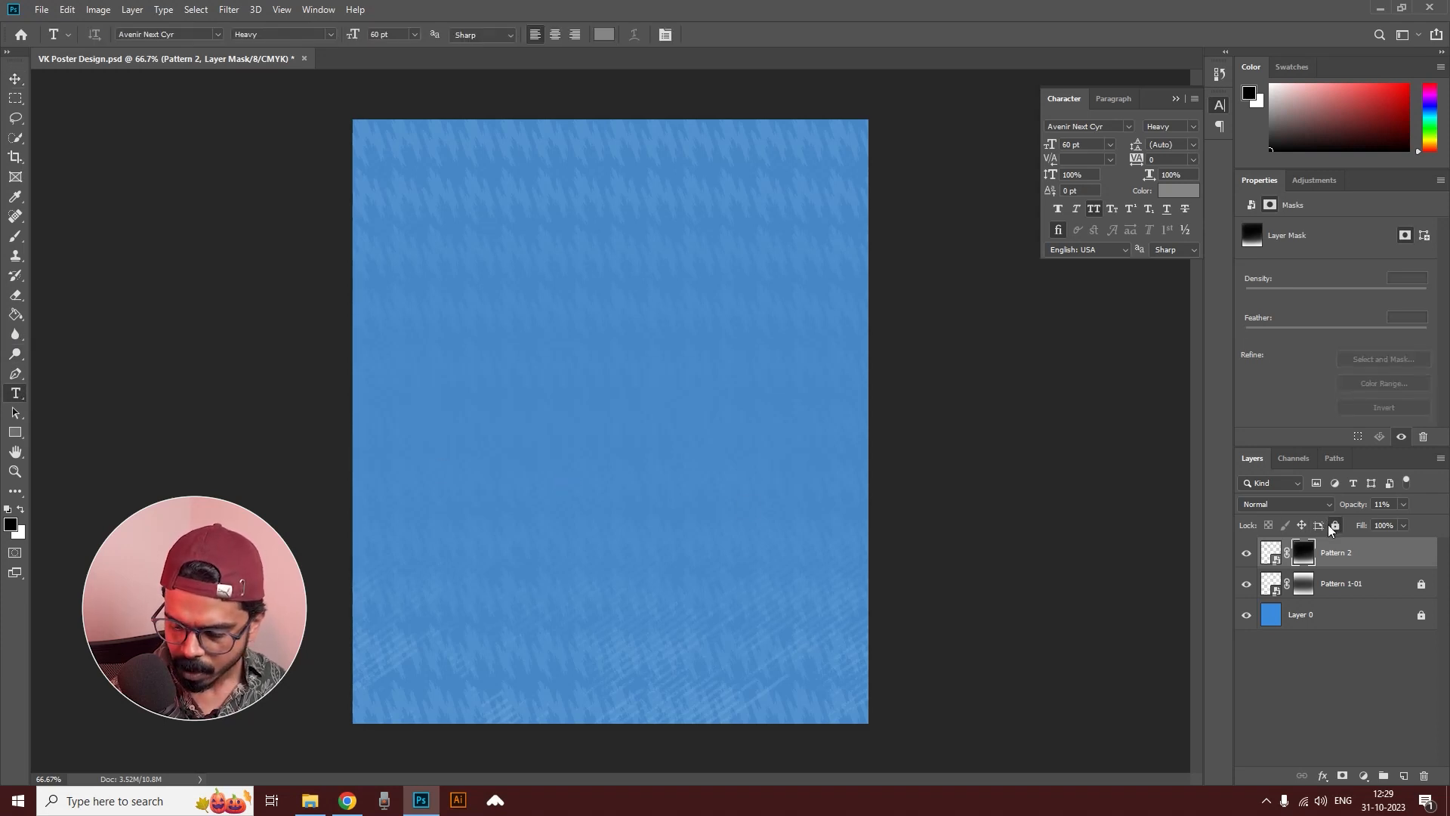
{"action": "left_click", "coordinate": [1334, 526]}
Step: Add a text layer reading "VIRAT" in Avenir Next Cyr Heavy, 60 pt, across the middle of the poster
{"action": "left_click", "coordinate": [469, 422]}
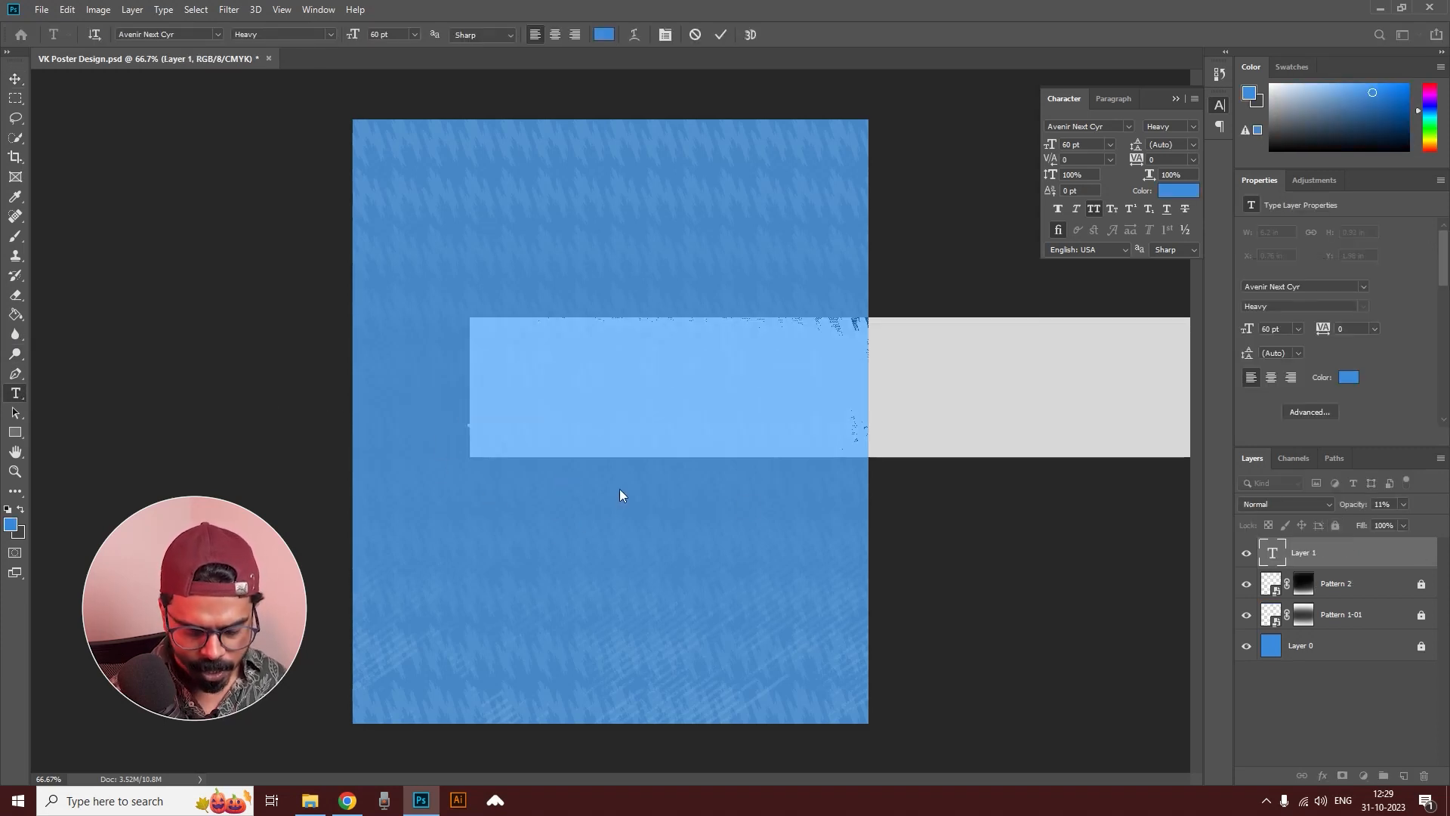
{"action": "type", "text": "VIR"}
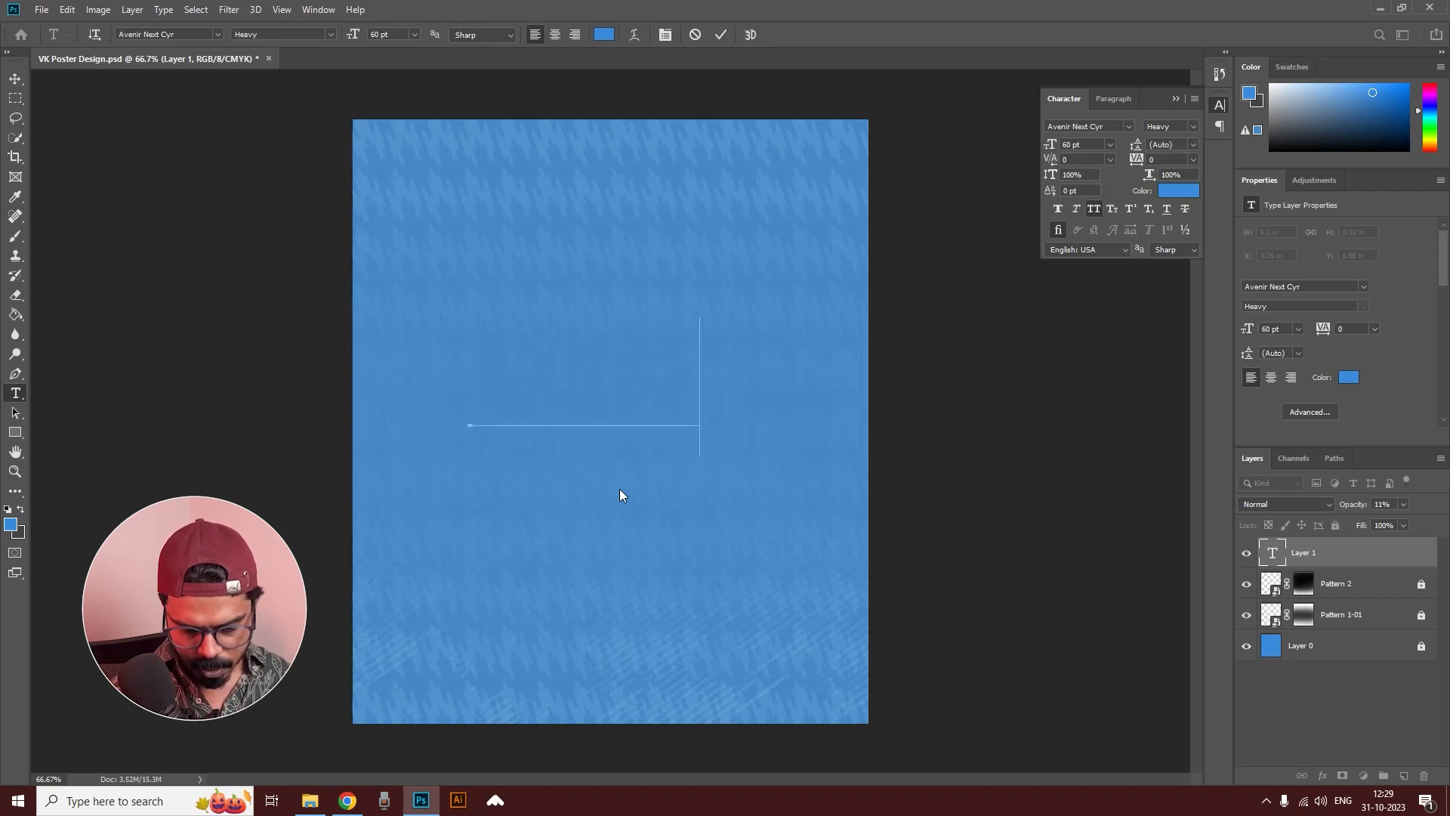
{"action": "type", "text": "AT"}
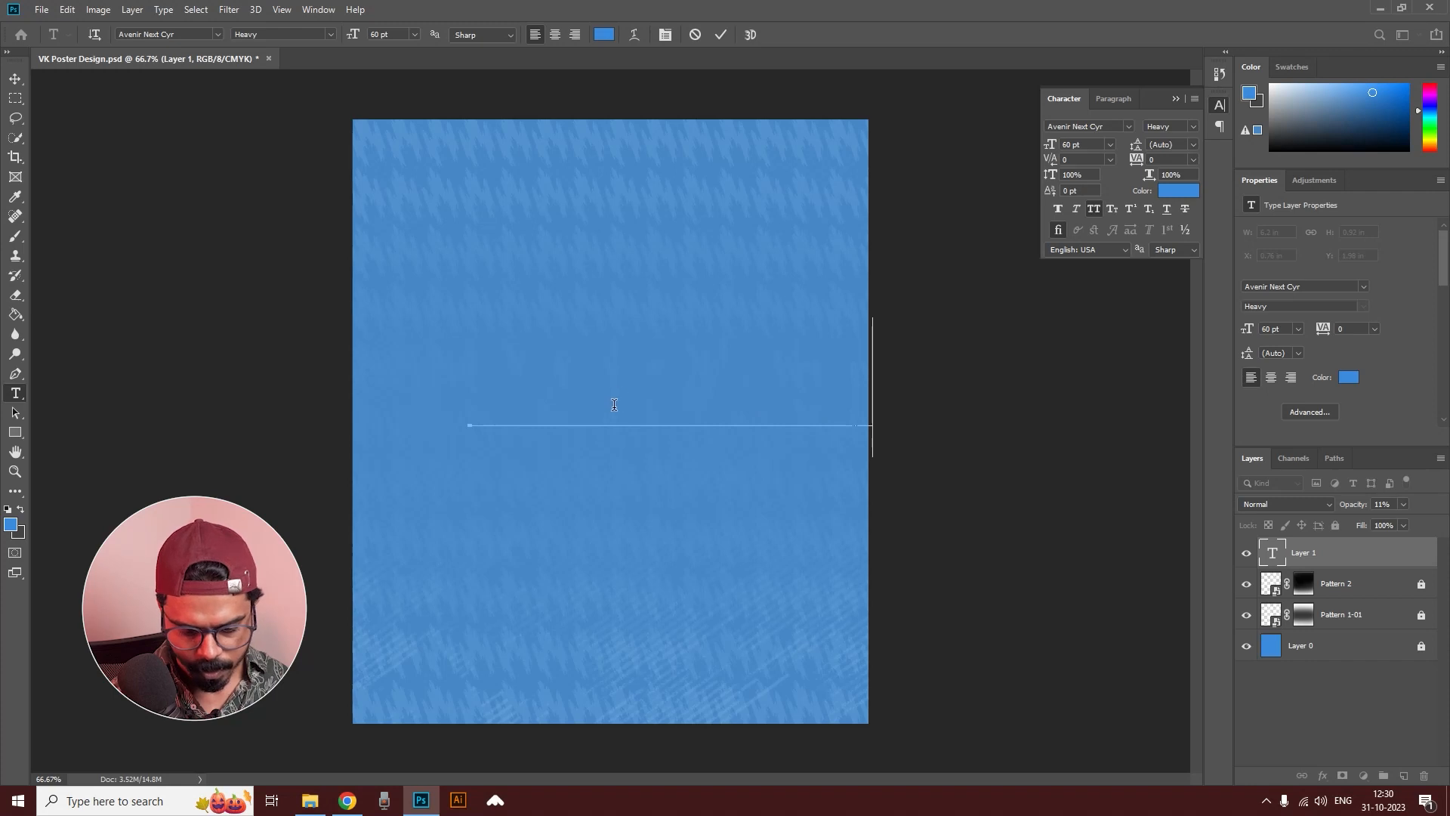
Step: Change the colour of the whole "VIRAT" text to white (ffffff)
{"action": "key", "text": "ctrl+a"}
{"action": "left_click", "coordinate": [1171, 195]}
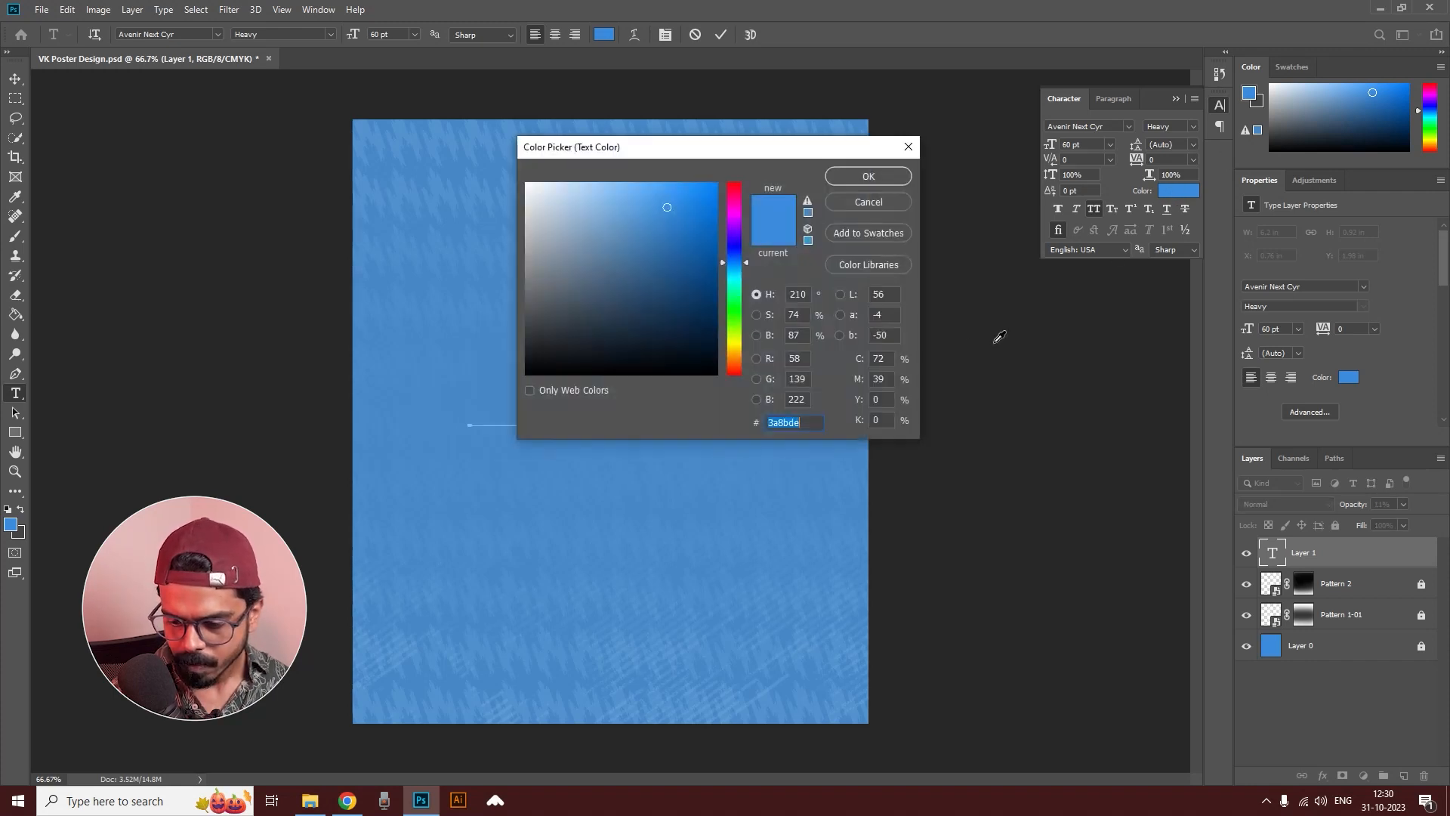
{"action": "type", "text": "ffffff"}
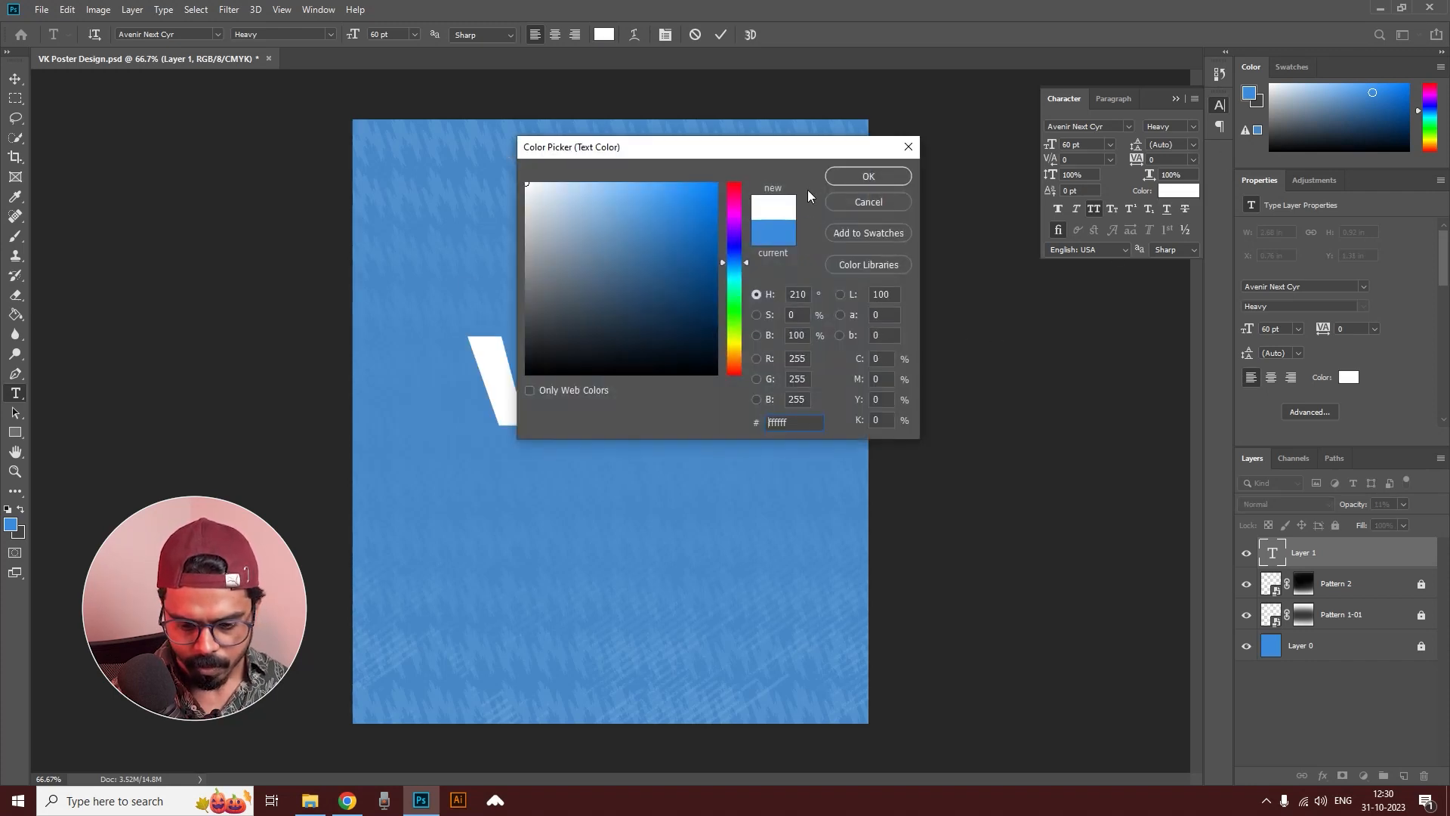
{"action": "key", "text": "Return"}
Step: Tighten the kerning in "VIRAT" to -40 between V and I and -80 between I and R
{"action": "left_click", "coordinate": [573, 372]}
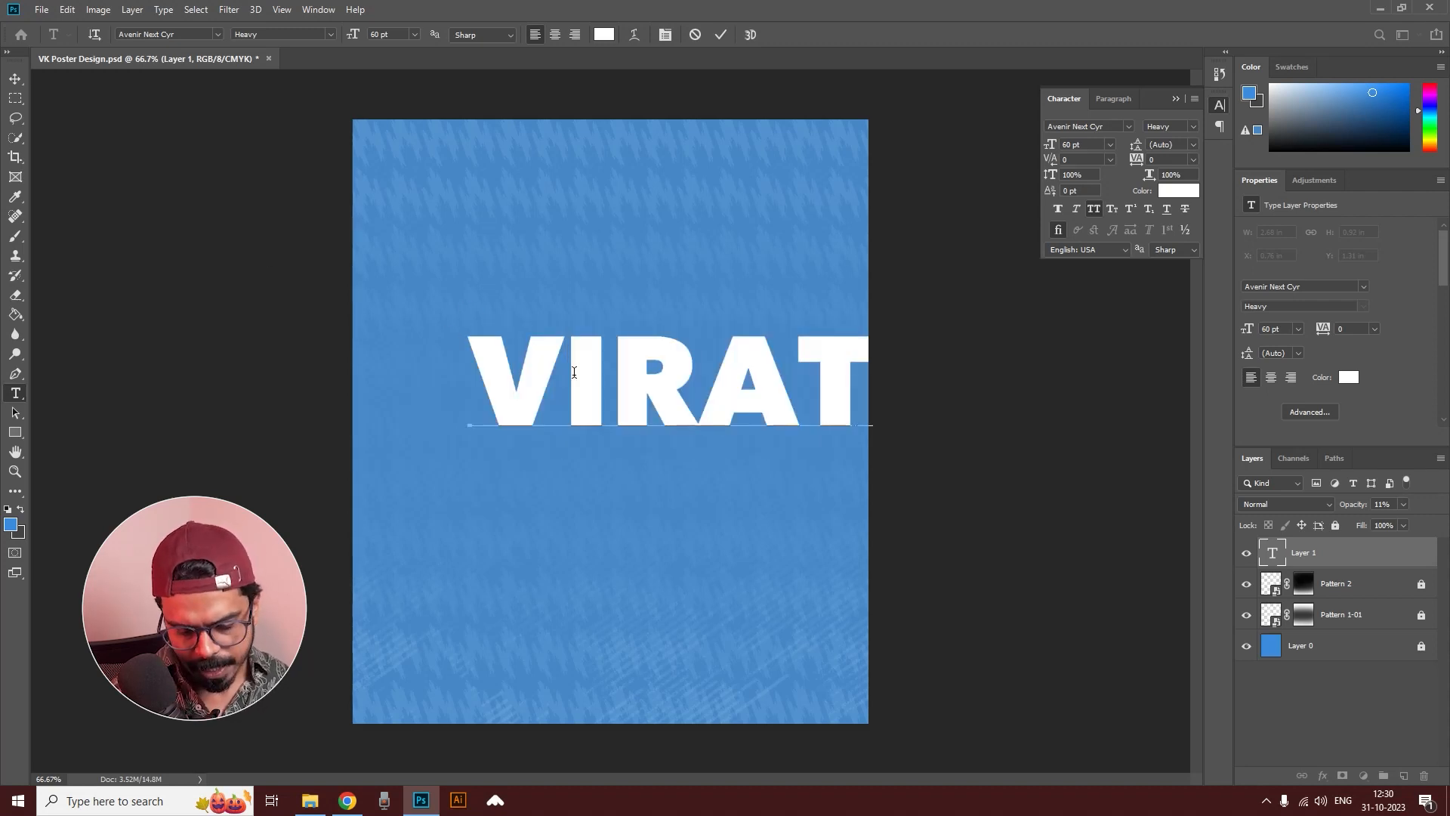
{"action": "key", "text": "alt+Left"}
{"action": "key", "text": "alt+Left"}
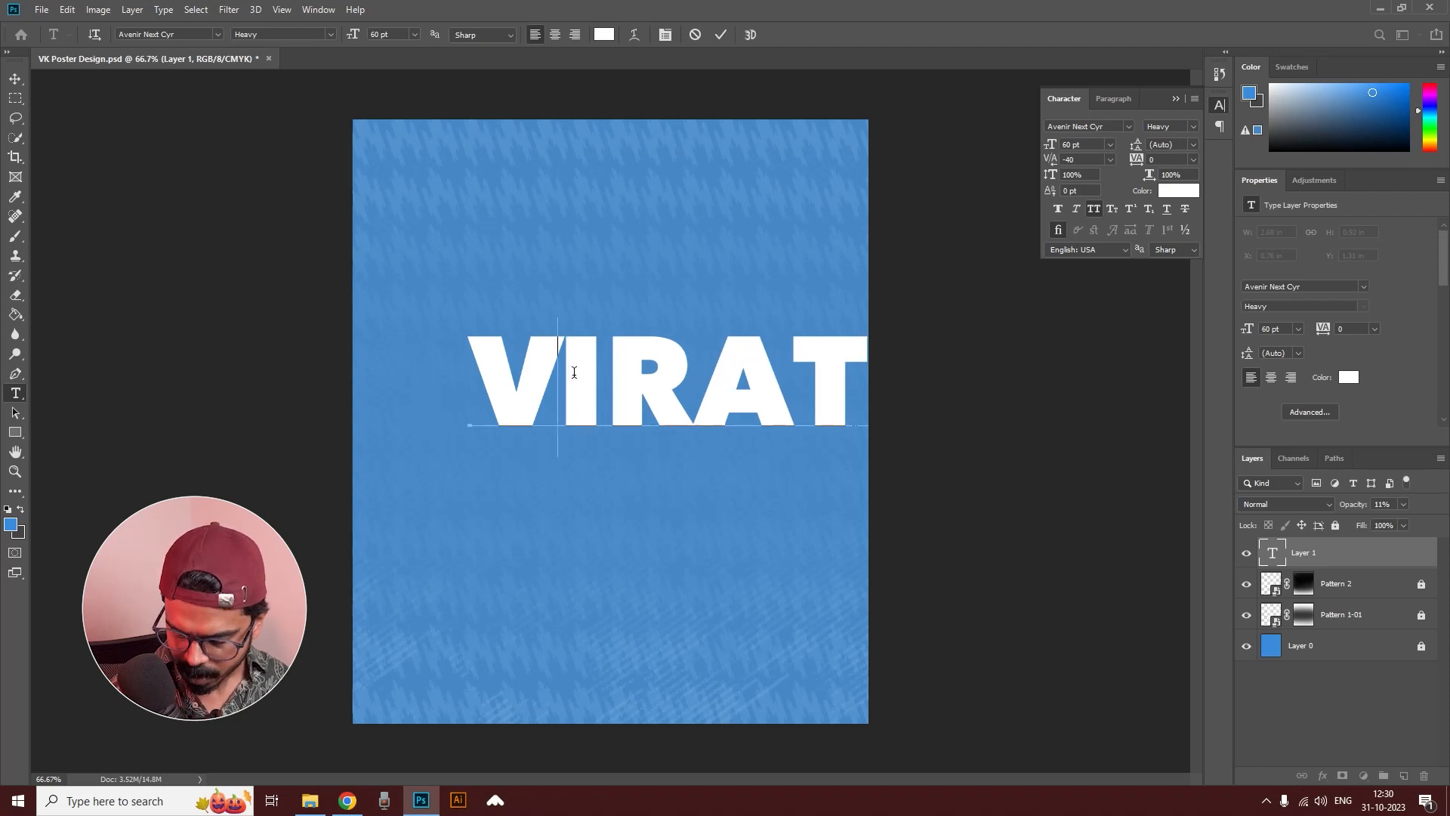
{"action": "key", "text": "alt+Right"}
{"action": "key", "text": "alt+Left"}
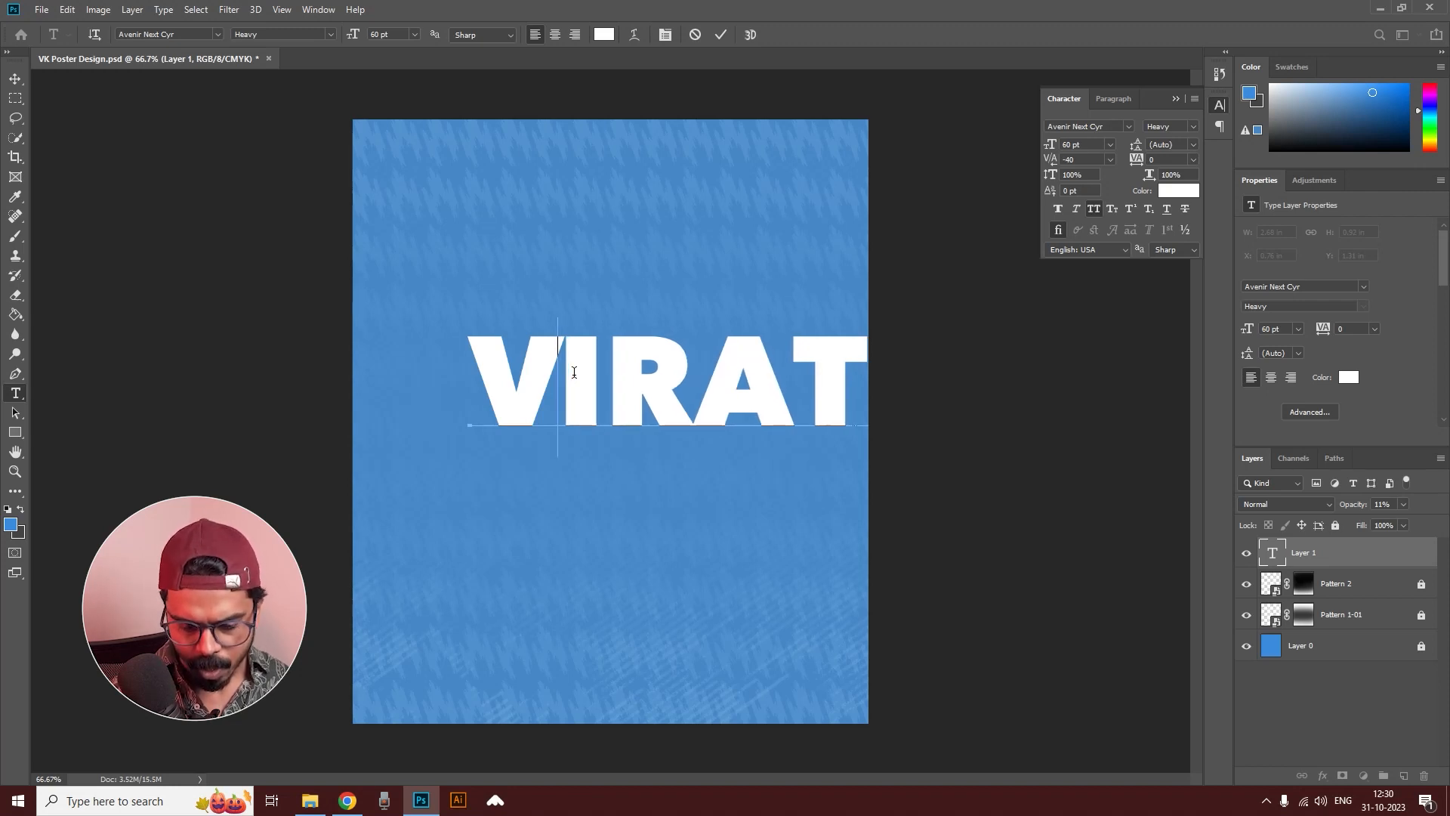
{"action": "key", "text": "Right"}
{"action": "key", "text": "alt+Left"}
{"action": "key", "text": "alt+Left"}
{"action": "key", "text": "alt+Left"}
{"action": "key", "text": "alt+Left"}
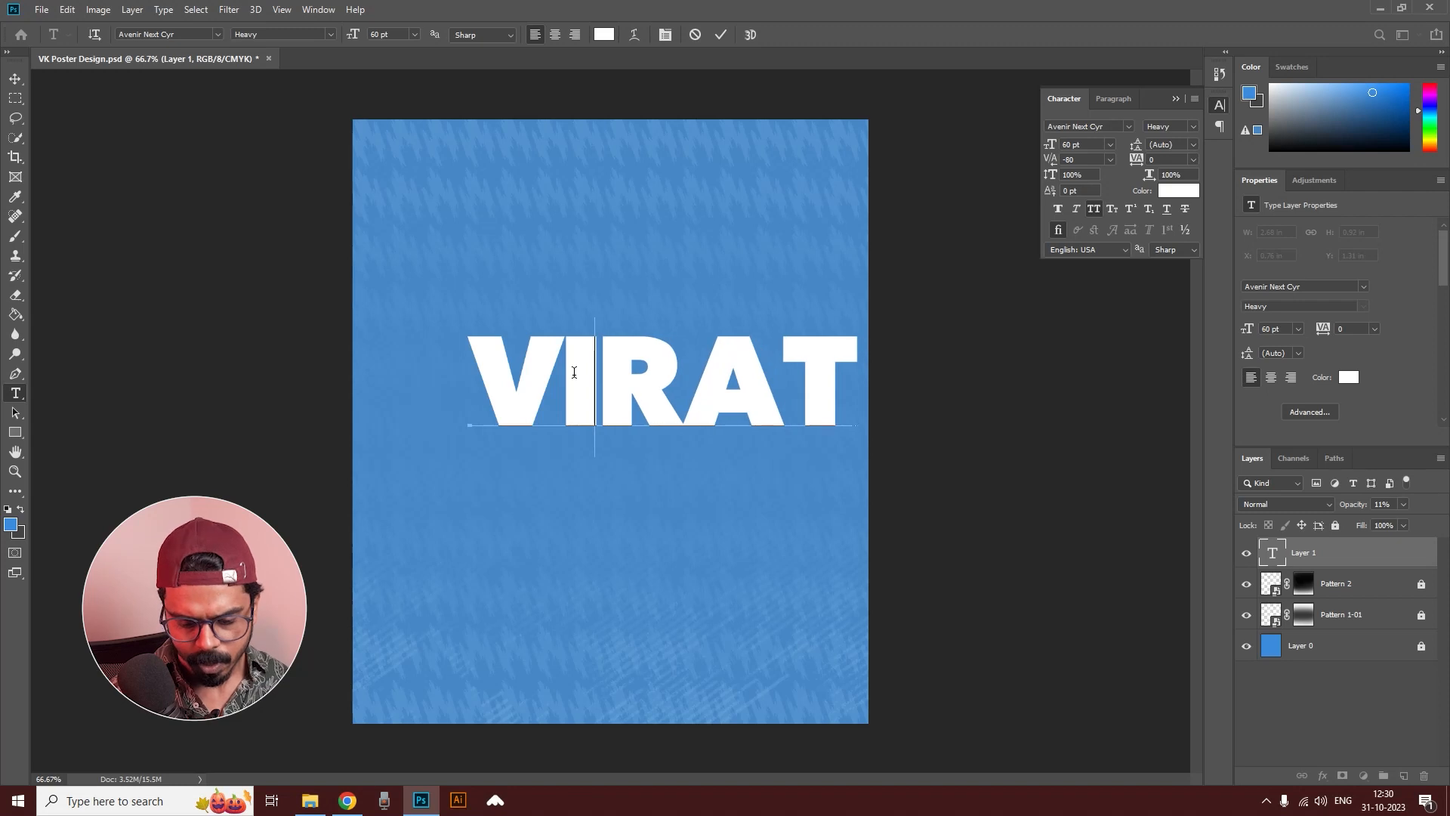
Step: Tighten the kerning between A and T in "VIRAT" to -100 and commit the text
{"action": "key", "text": "Right"}
{"action": "key", "text": "alt+Left"}
{"action": "key", "text": "alt+Left"}
{"action": "key", "text": "alt+Left"}
{"action": "key", "text": "alt+Left"}
{"action": "key", "text": "alt+Left"}
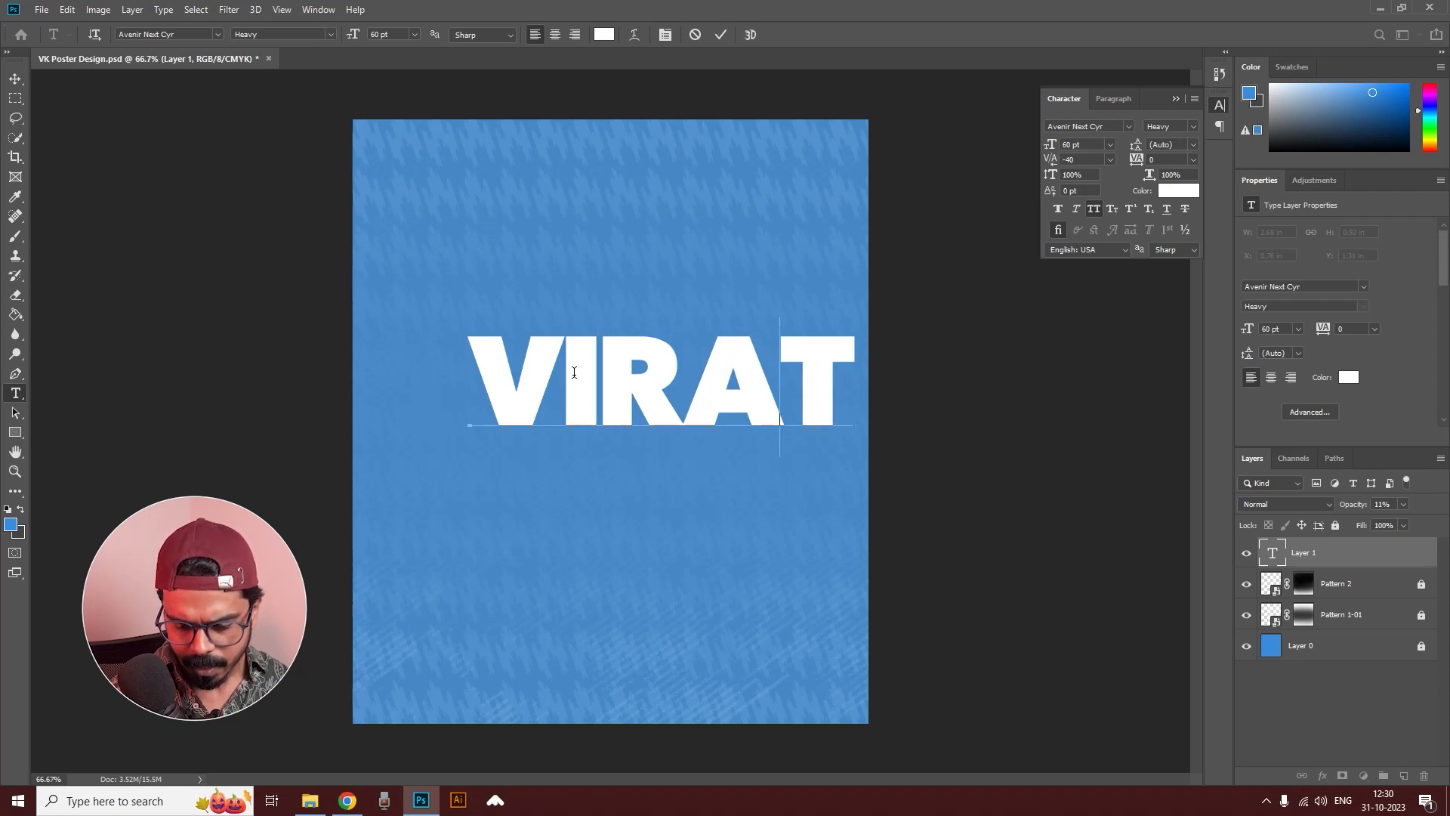
{"action": "key", "text": "alt+Left"}
{"action": "key", "text": "alt+Left"}
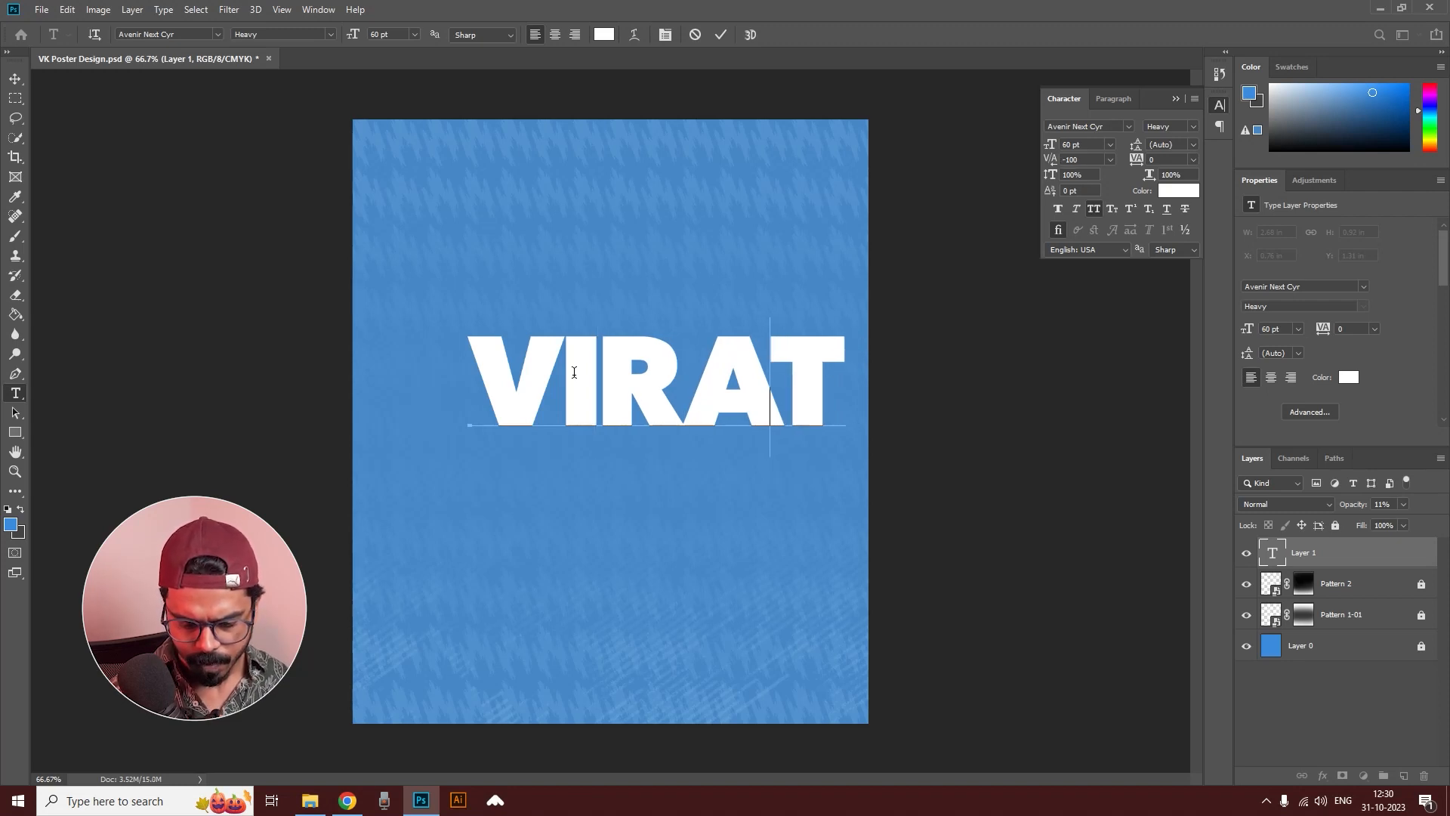
{"action": "key", "text": "ctrl+Return"}
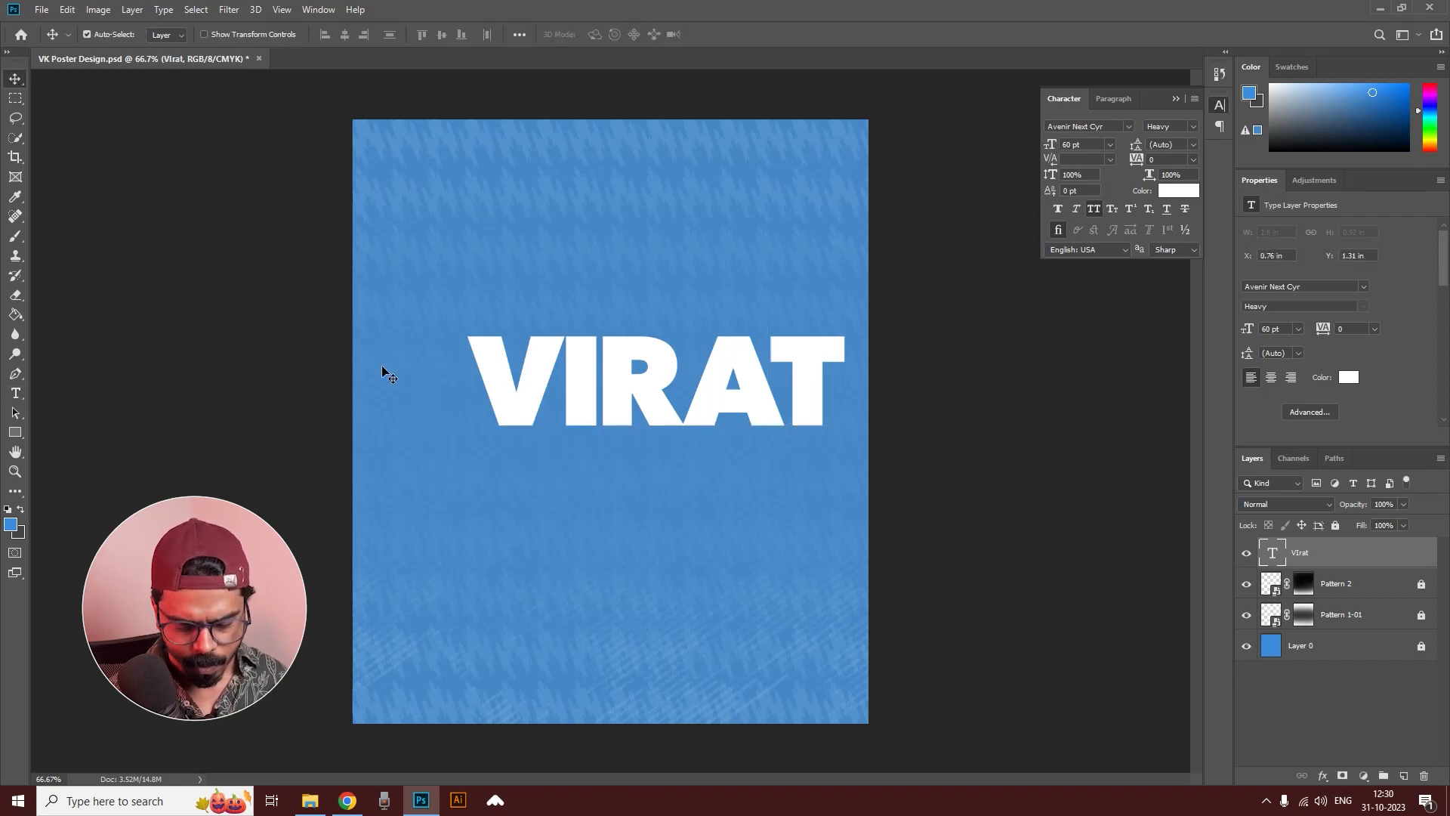
Step: Rotate the "VIRAT" text to -90°, enlarge it to the full poster height, and align it along the poster's left edge
{"action": "key", "text": "ctrl+t"}
{"action": "left_click_drag", "start_coordinate": [868, 314], "coordinate": [576, 175]}
{"action": "left_click_drag", "start_coordinate": [618, 447], "coordinate": [446, 415]}
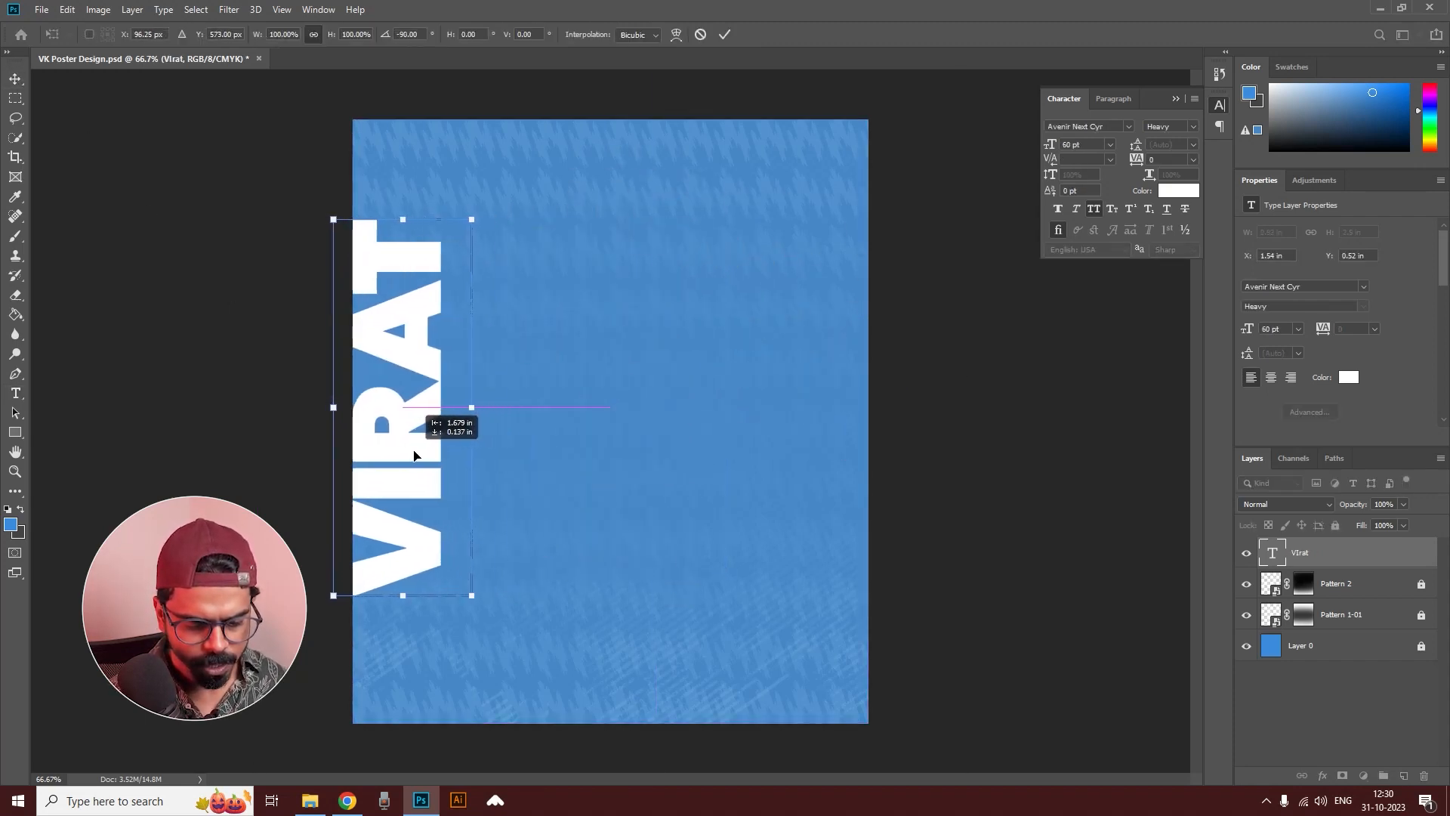
{"action": "left_click_drag", "start_coordinate": [476, 596], "coordinate": [563, 744]}
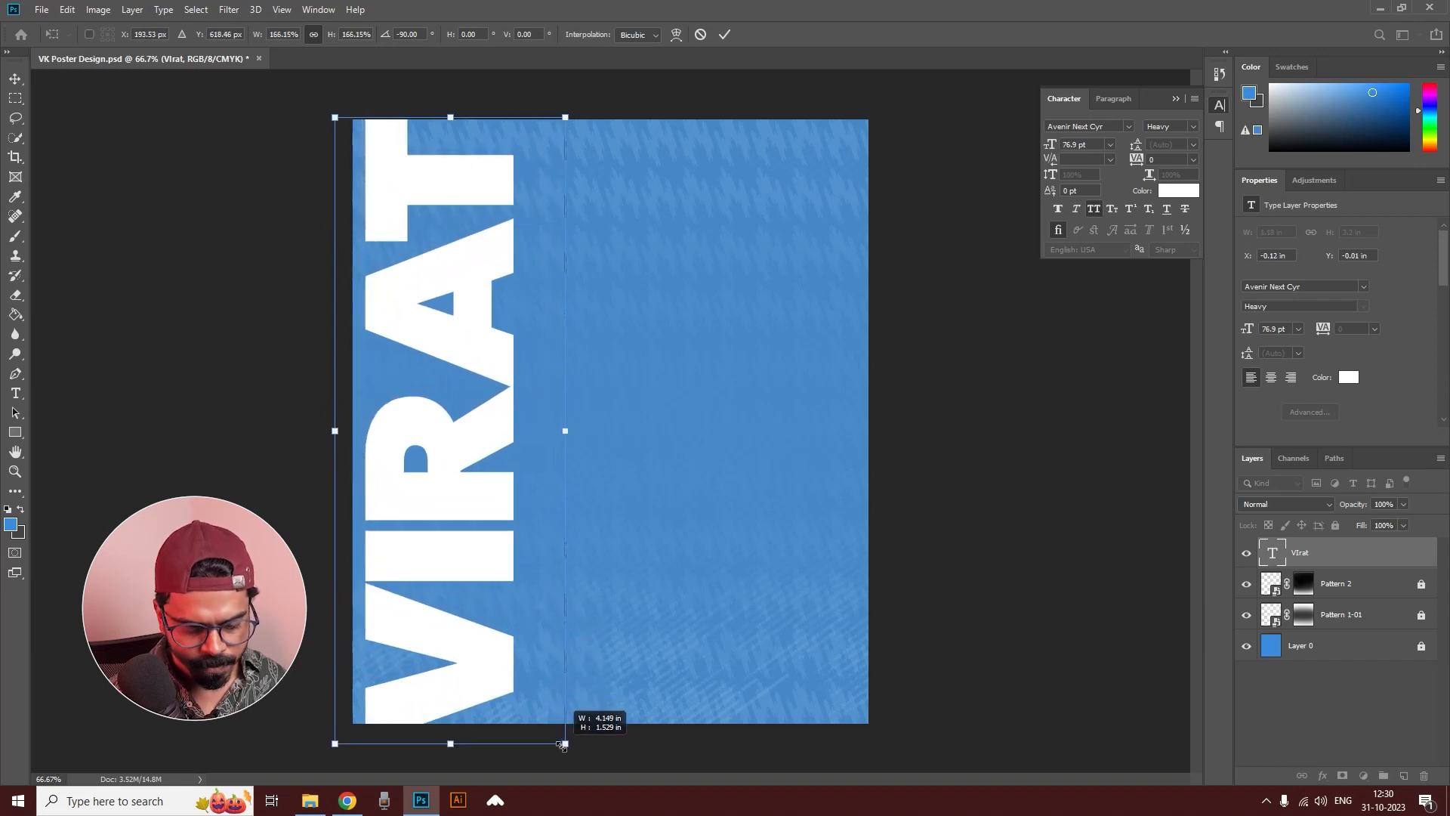
{"action": "left_click_drag", "start_coordinate": [495, 456], "coordinate": [481, 457]}
{"action": "key", "text": "Return"}
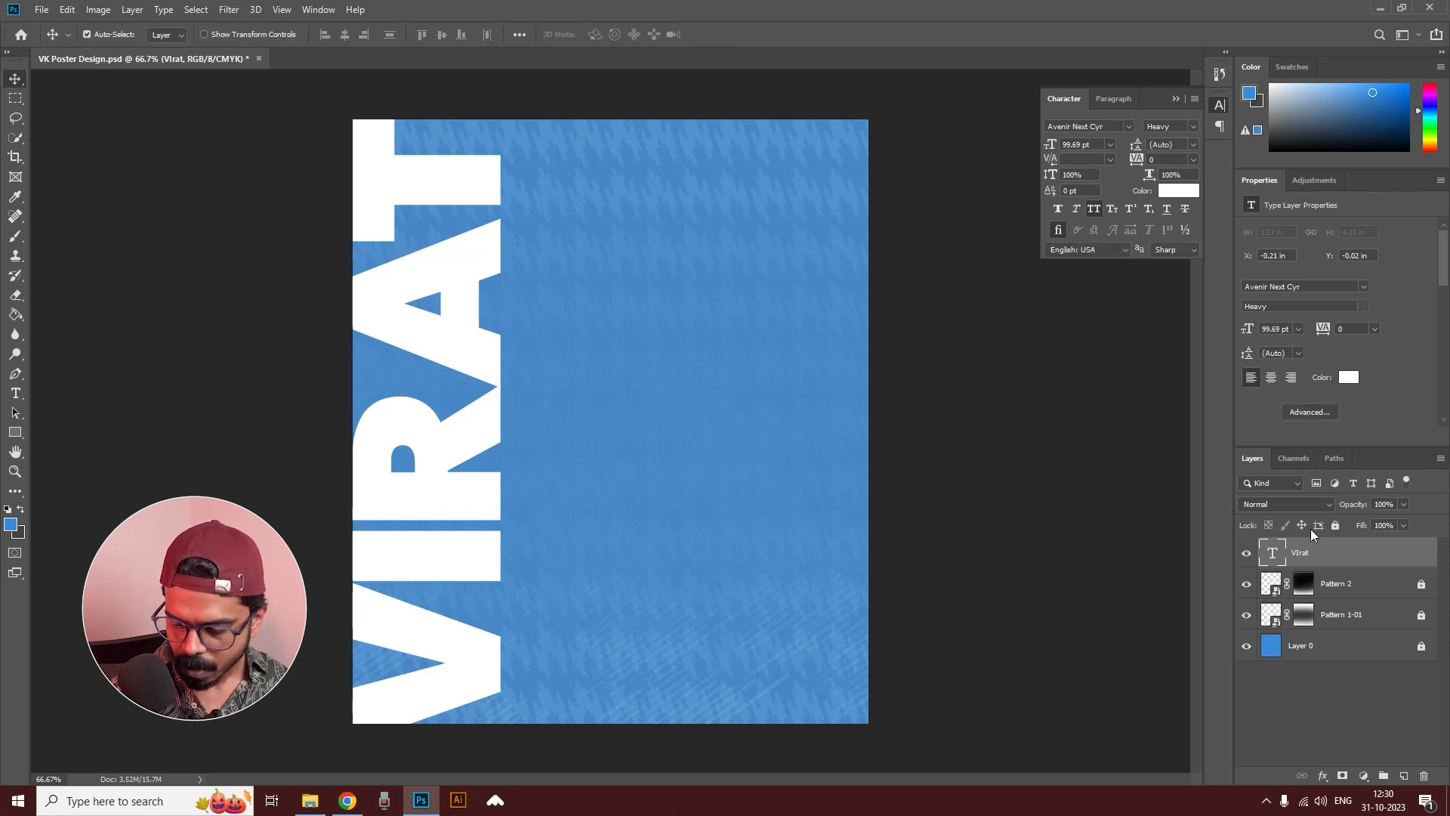
Step: Change the colour of the "VIRAT" text to a darker blue (3079c4) and commit the text
{"action": "double_click", "coordinate": [1272, 552]}
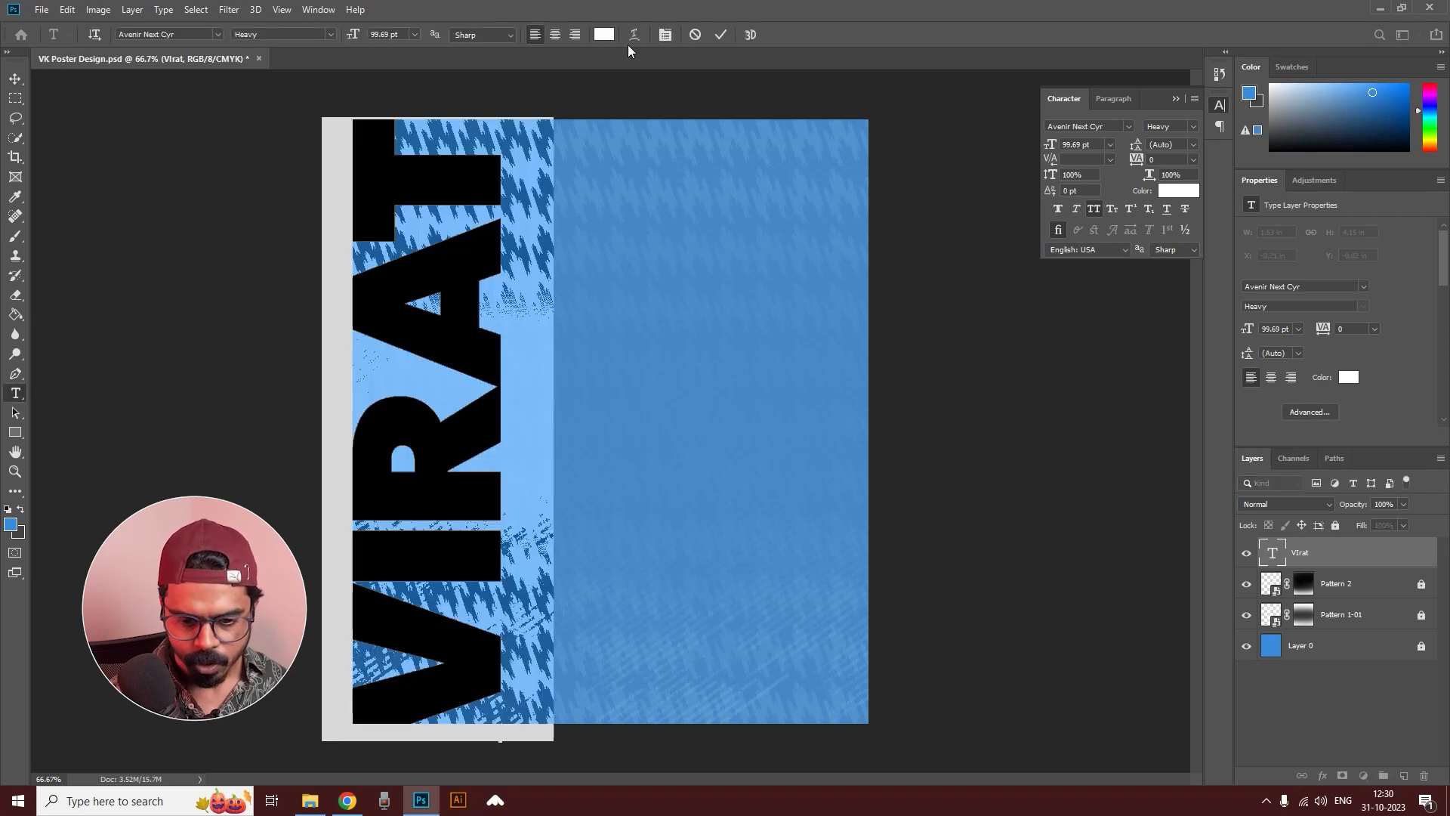
{"action": "left_click", "coordinate": [604, 34]}
{"action": "left_click", "coordinate": [671, 473]}
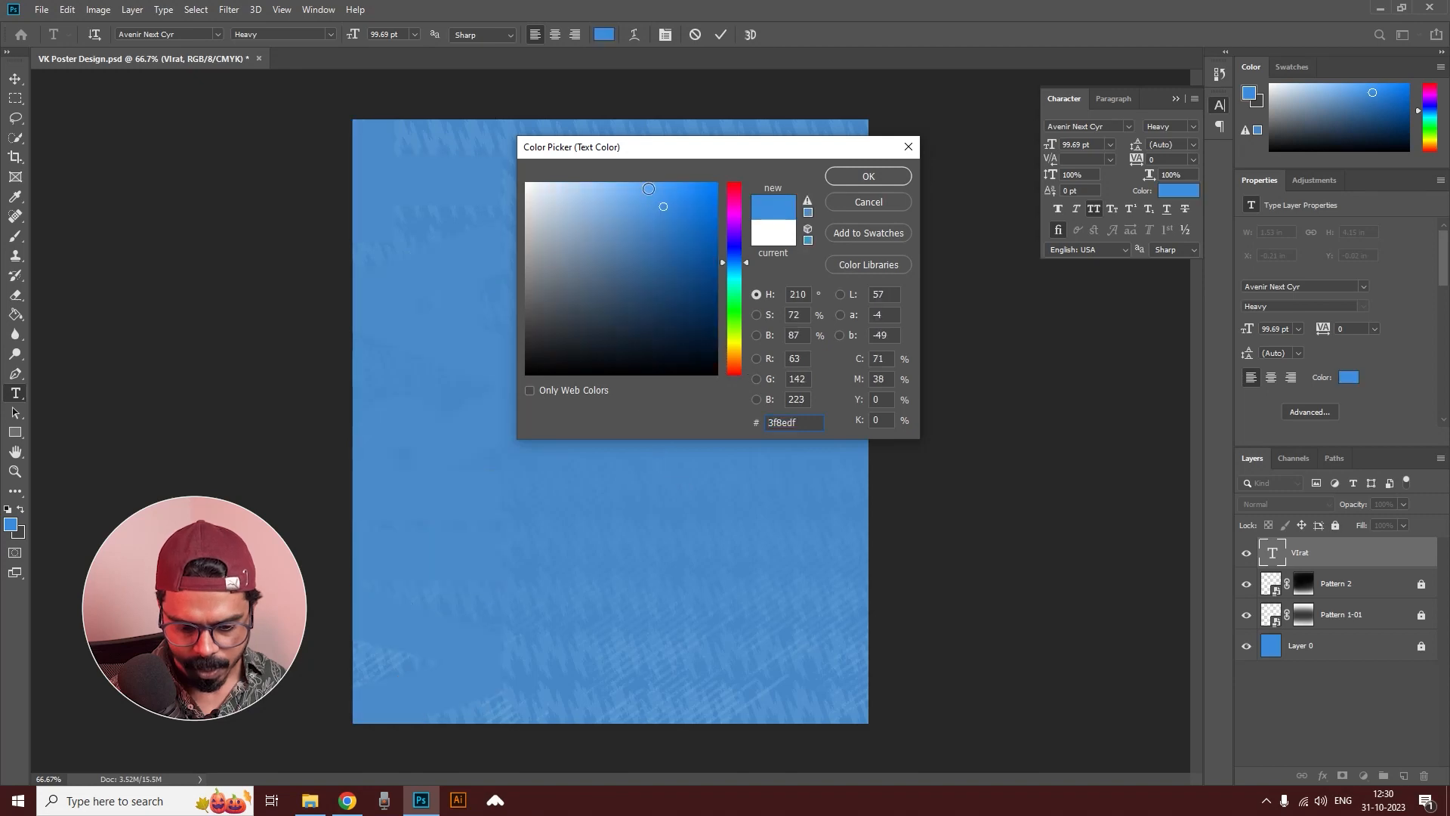
{"action": "left_click", "coordinate": [666, 229]}
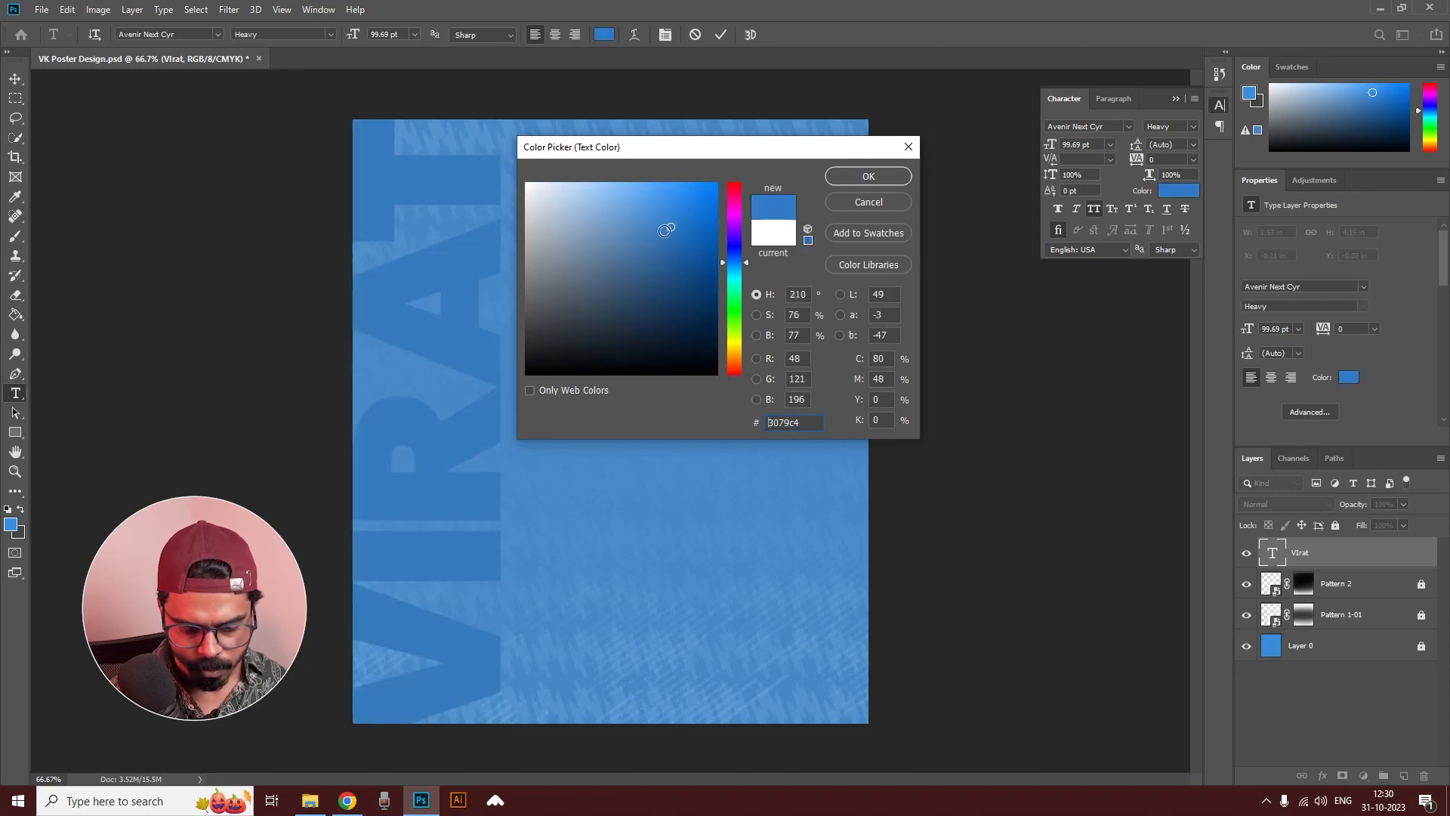
{"action": "left_click", "coordinate": [855, 175]}
{"action": "key", "text": "Escape"}
{"action": "key", "text": "v"}
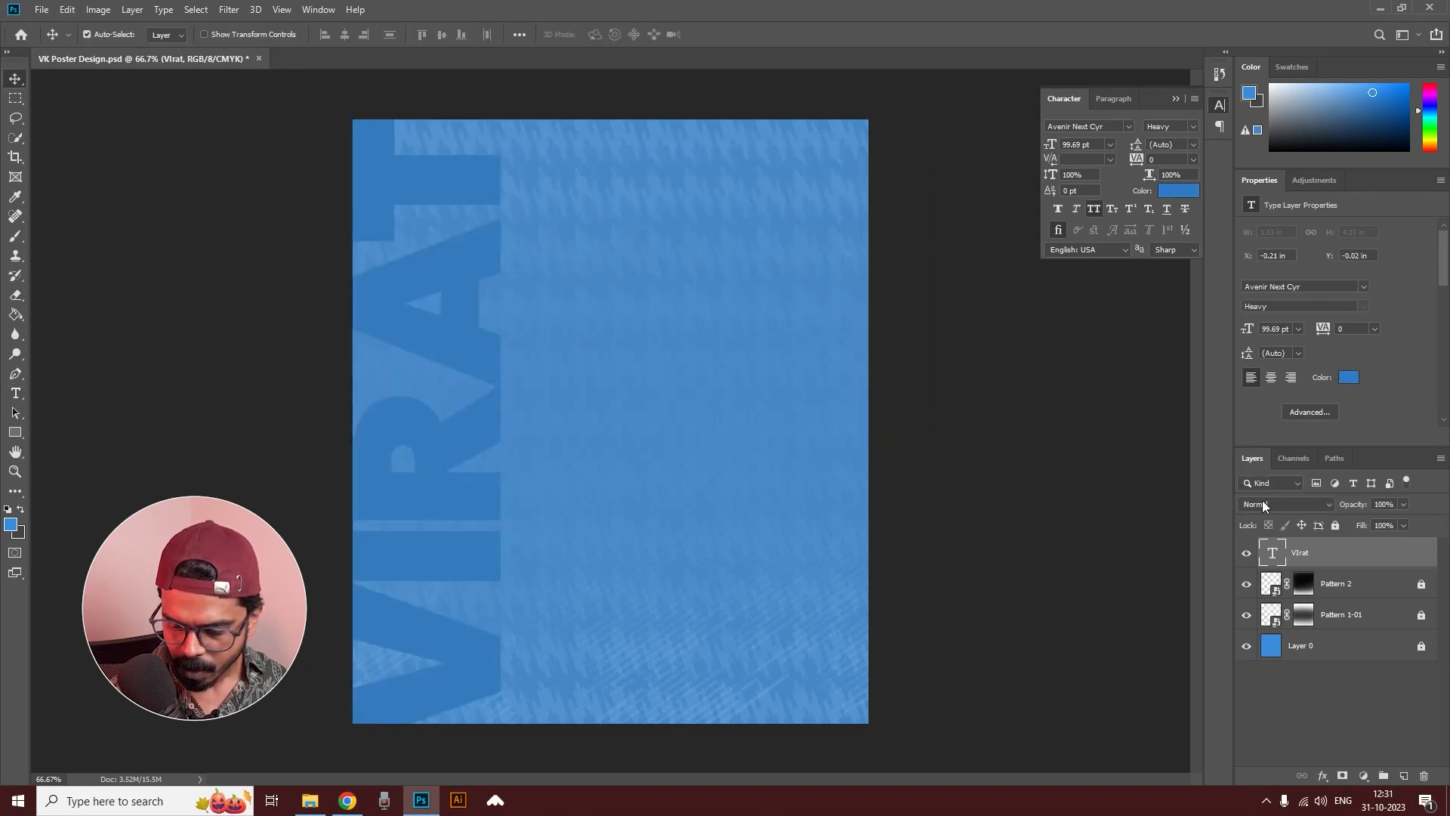
Step: Set the "VIRAT" text layer's blend mode to Linear Burn and its opacity to 12%
{"action": "left_click", "coordinate": [1263, 503]}
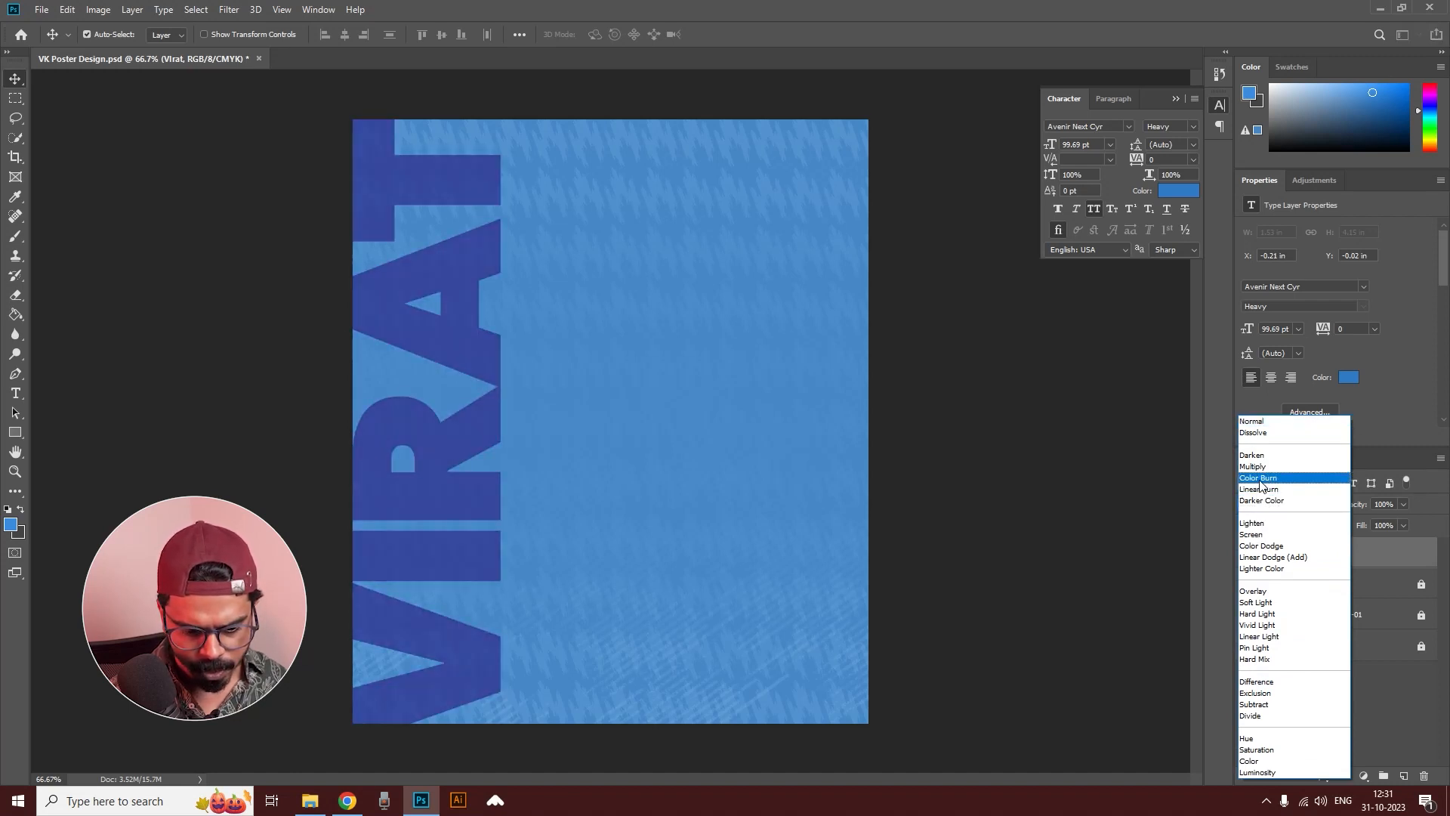
{"action": "left_click", "coordinate": [1261, 489]}
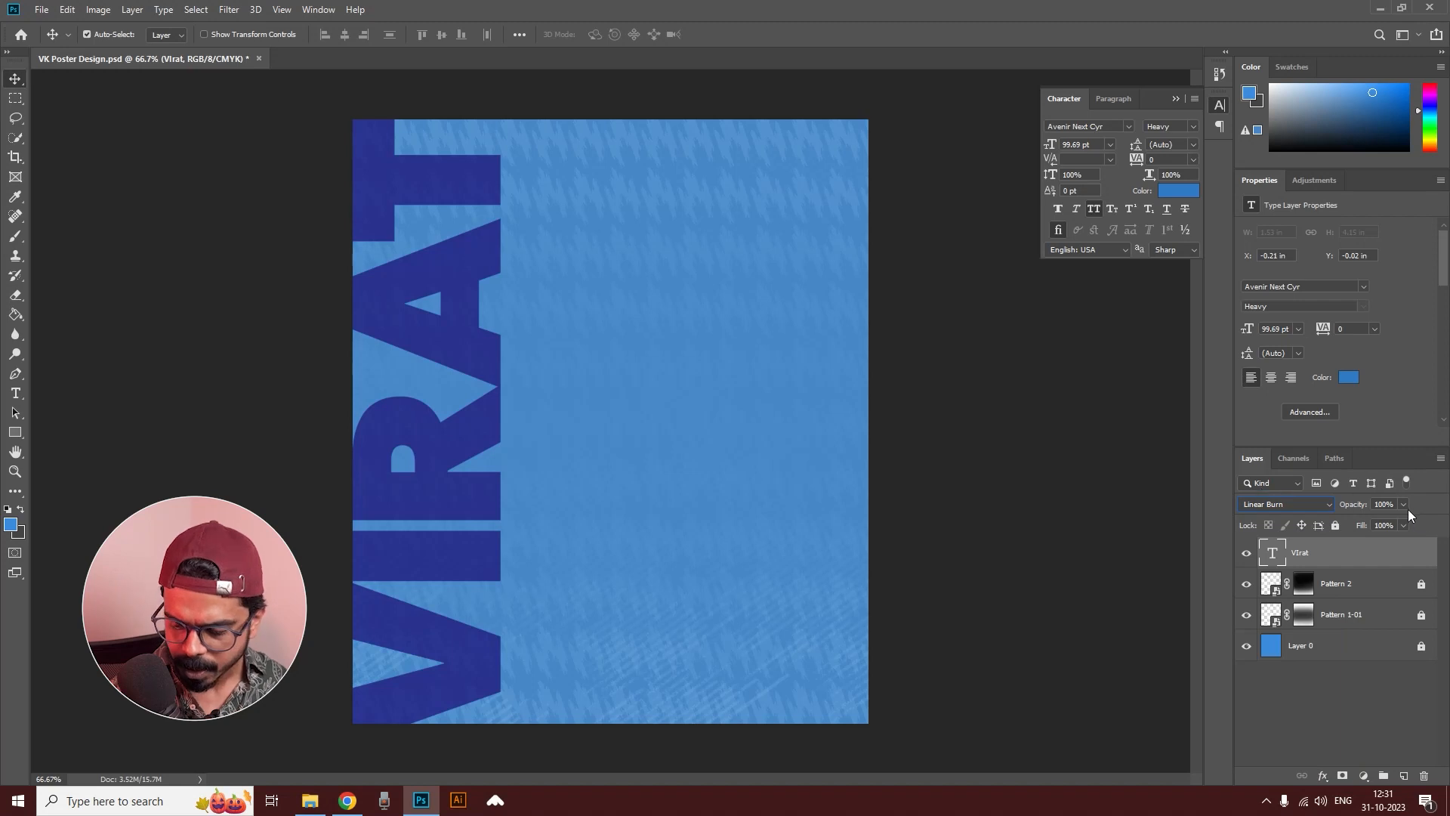
{"action": "left_click", "coordinate": [1354, 520]}
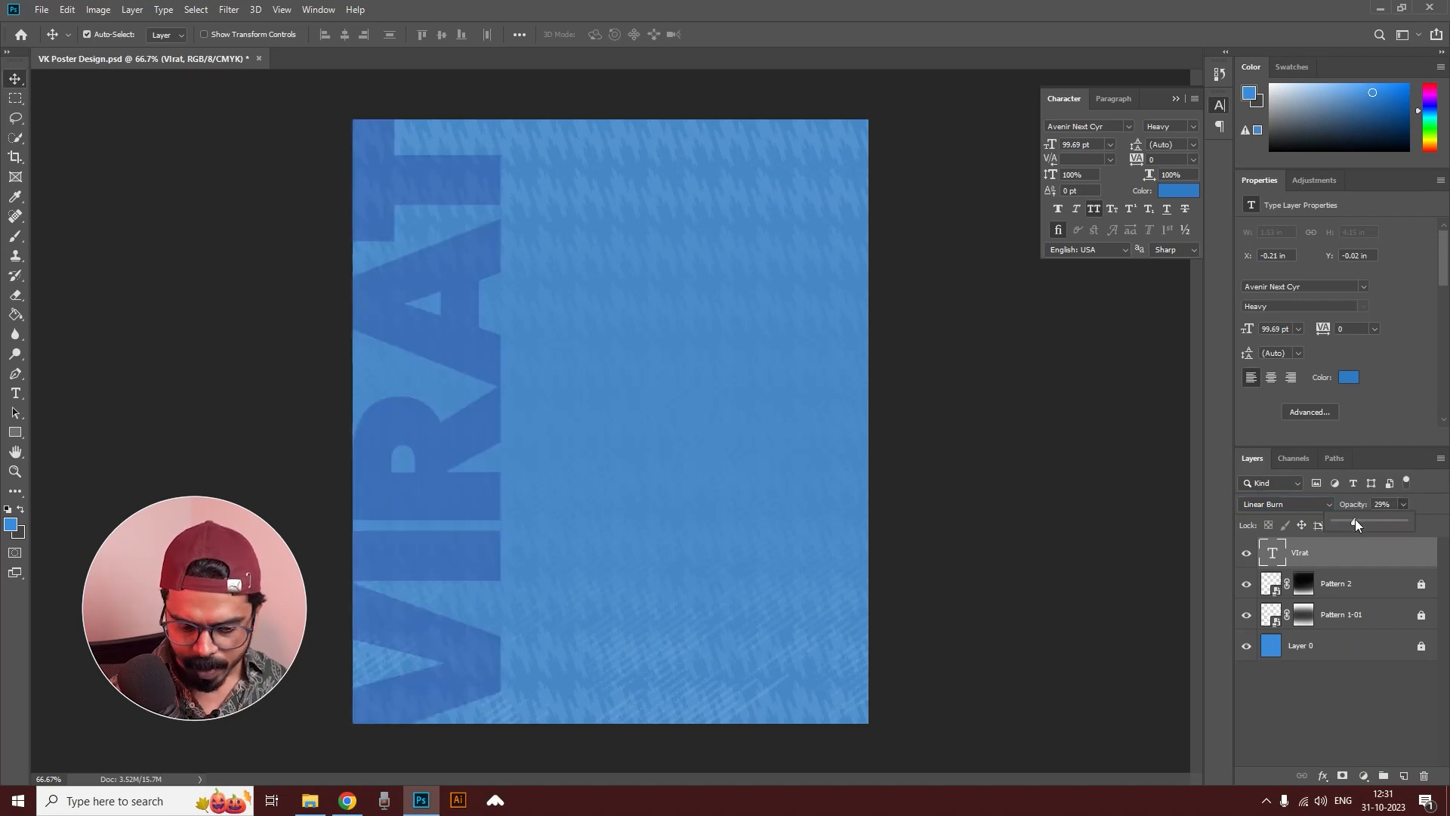
{"action": "left_click_drag", "start_coordinate": [1344, 520], "coordinate": [1343, 519]}
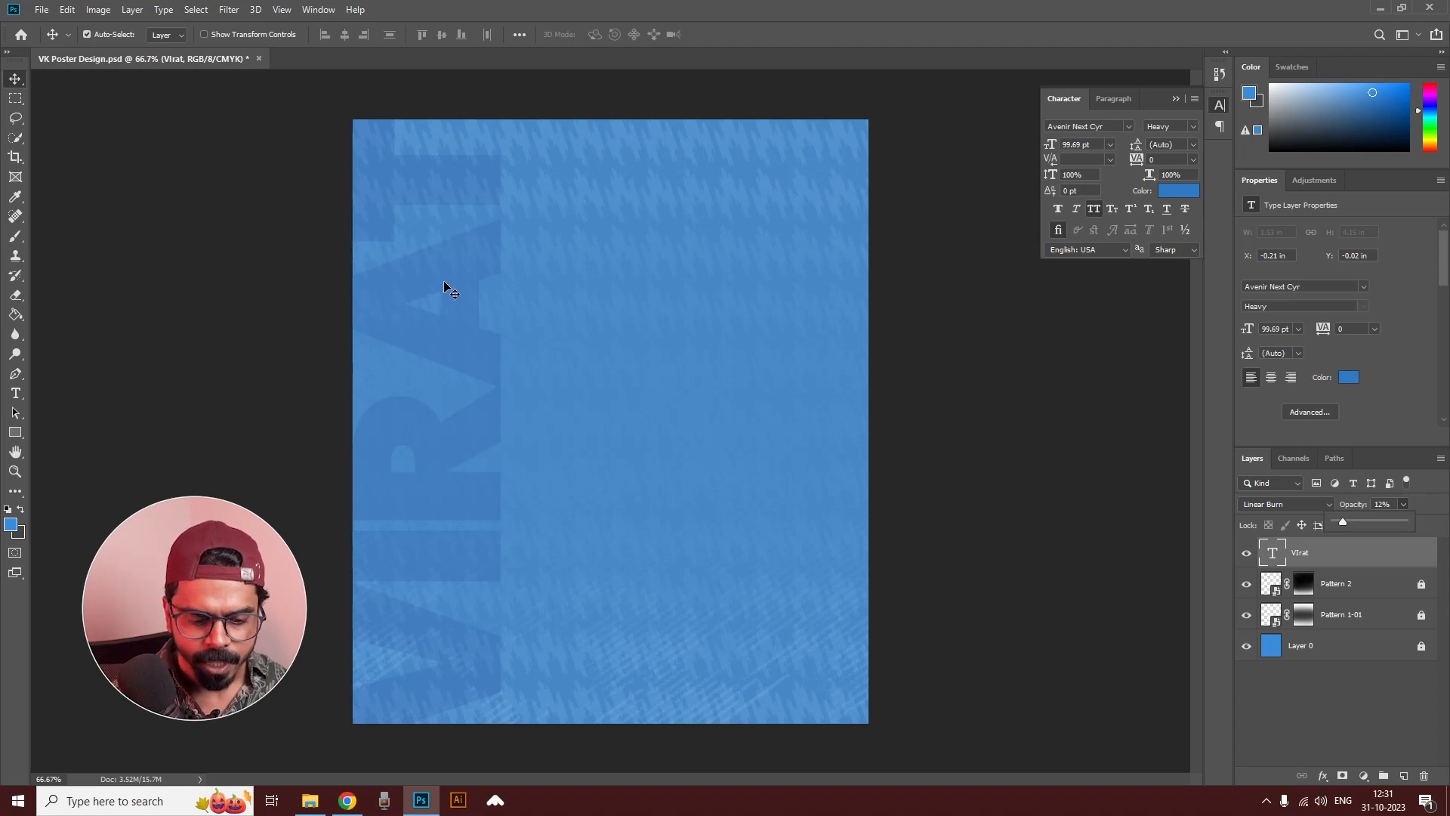
Step: Duplicate the "VIRAT" text, place the copy along the poster's right edge and replace its wording with "KOHLI"
{"action": "left_click_drag", "start_coordinate": [1336, 562], "coordinate": [1403, 776]}
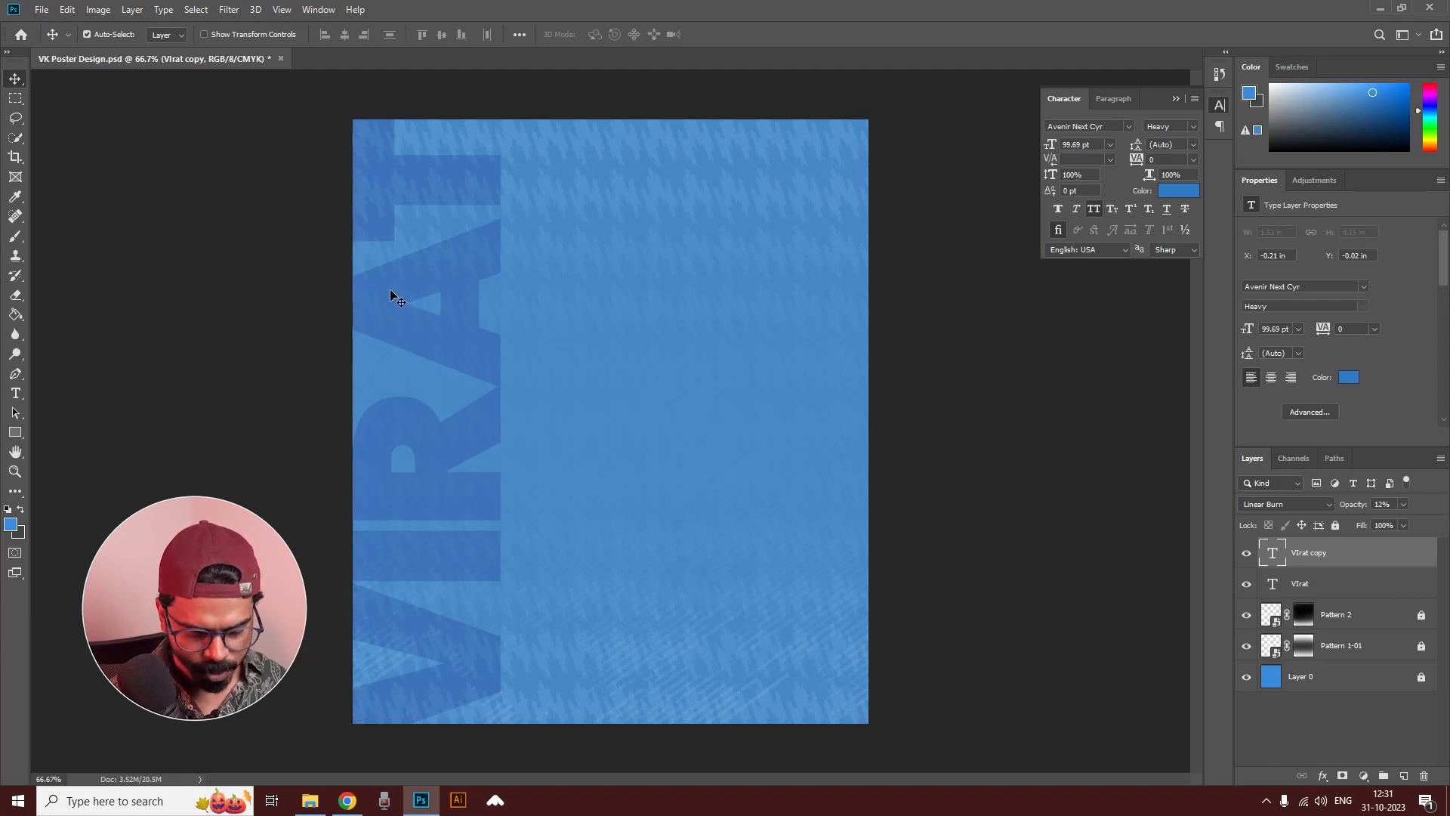
{"action": "key", "text": "ctrl+minus"}
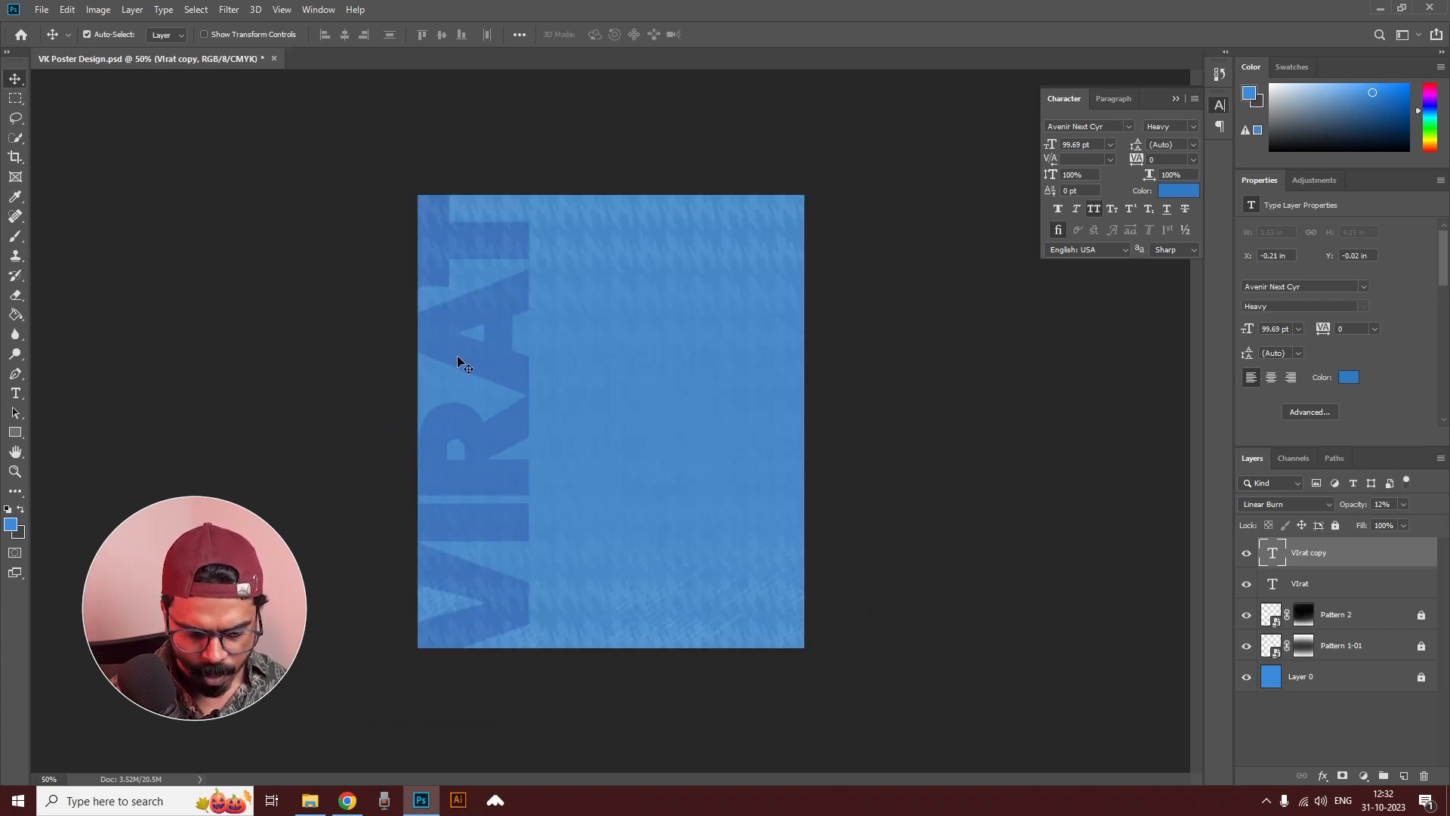
{"action": "left_click_drag", "start_coordinate": [453, 350], "coordinate": [731, 367]}
{"action": "double_click", "coordinate": [753, 525]}
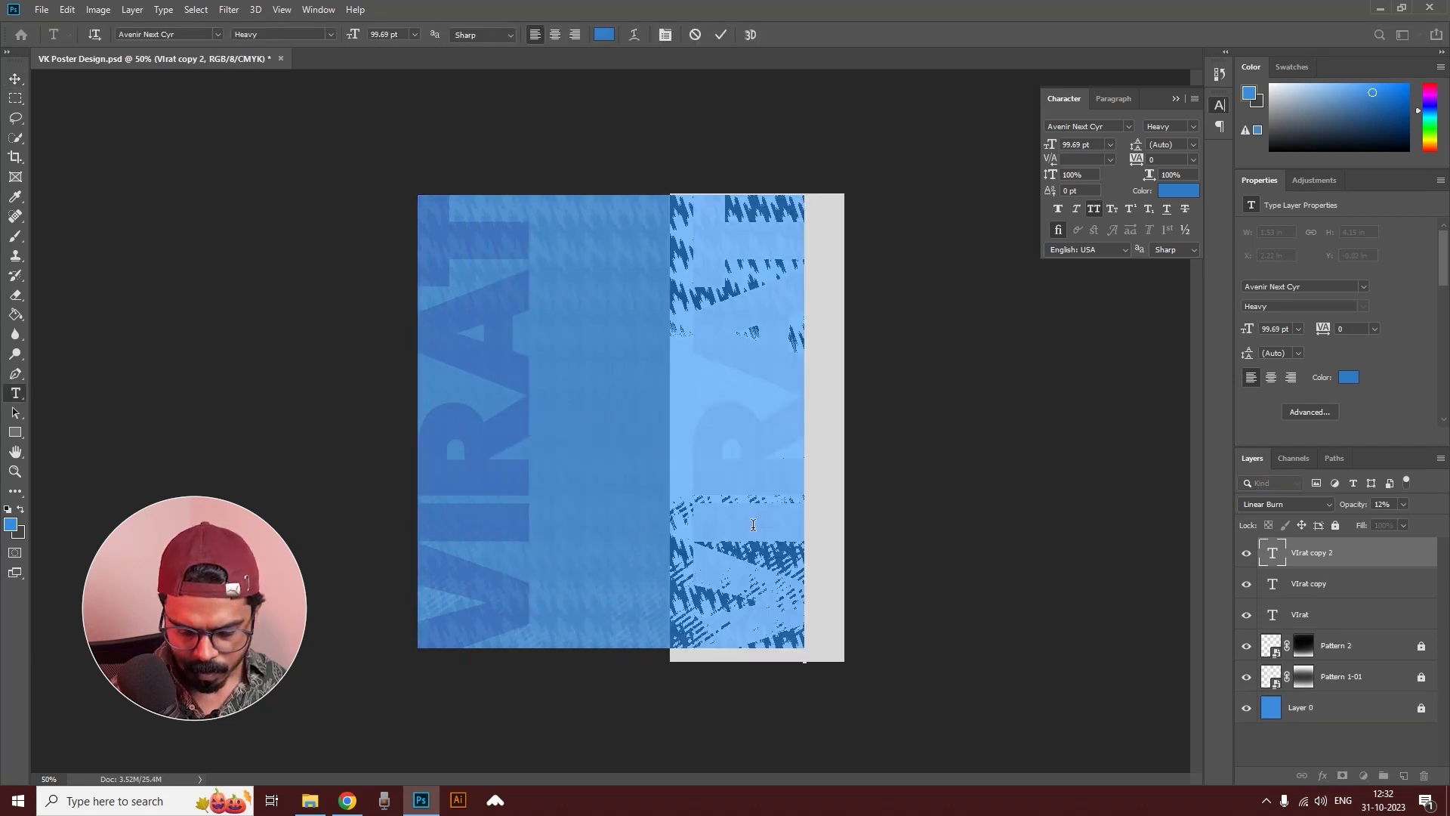
{"action": "type", "text": "KOHLI"}
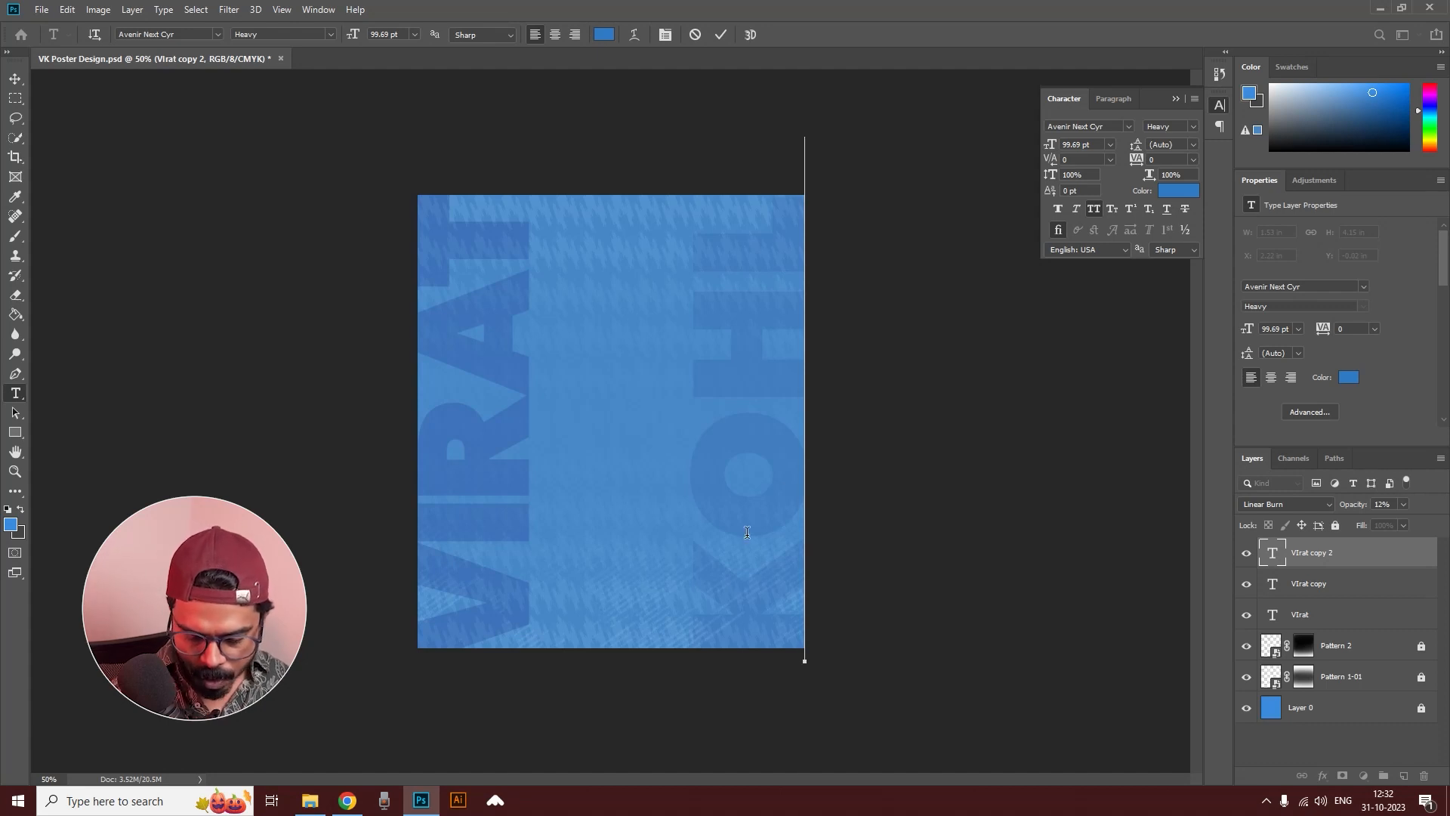
Step: Tighten the kerning between the letters of "KOHLI", with values including -80 and -40, and commit the text
{"action": "key", "text": "alt+Left"}
{"action": "key", "text": "alt+Left"}
{"action": "key", "text": "alt+Left"}
{"action": "key", "text": "alt+Left"}
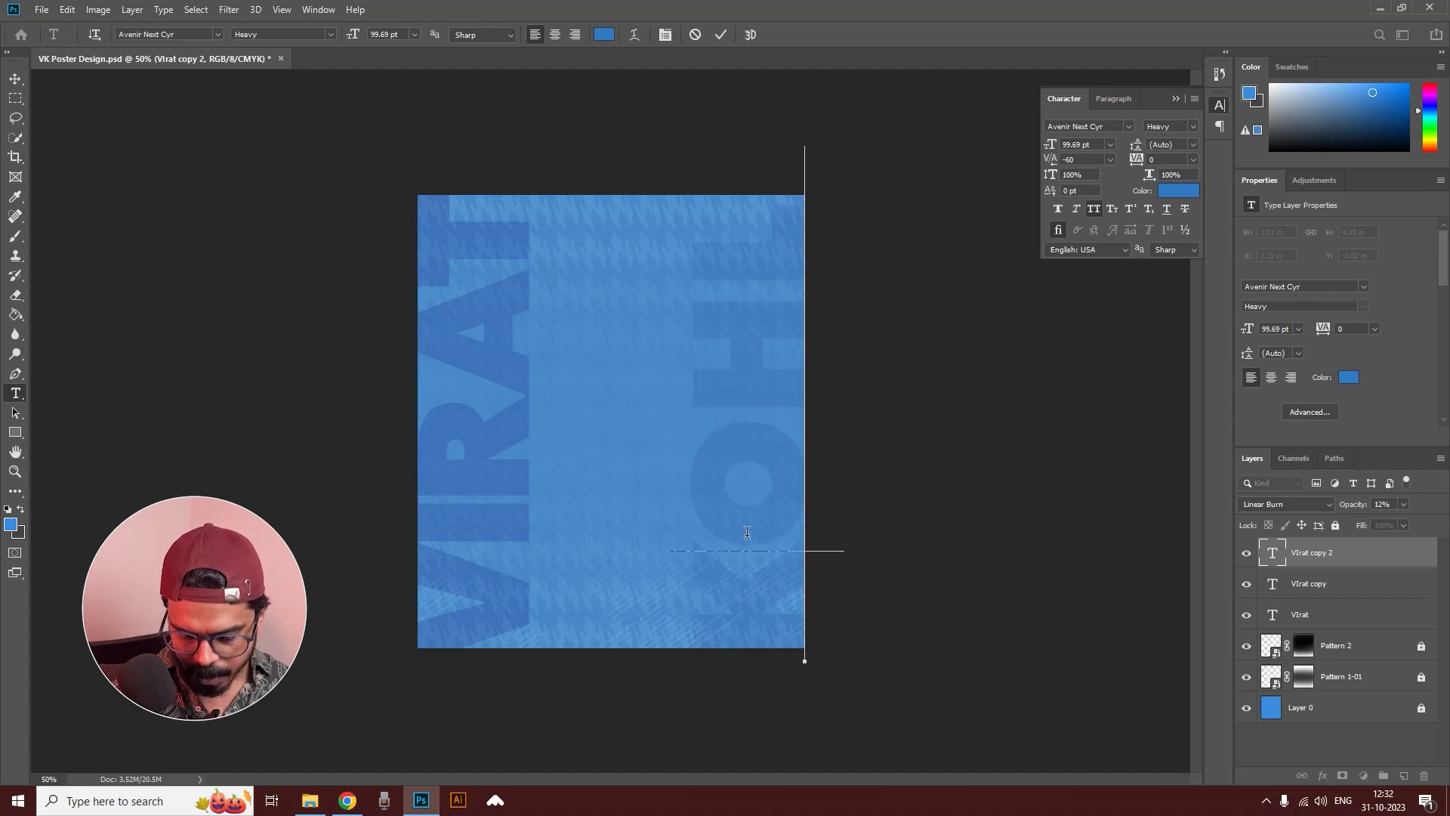
{"action": "key", "text": "alt+Right"}
{"action": "key", "text": "alt+Right"}
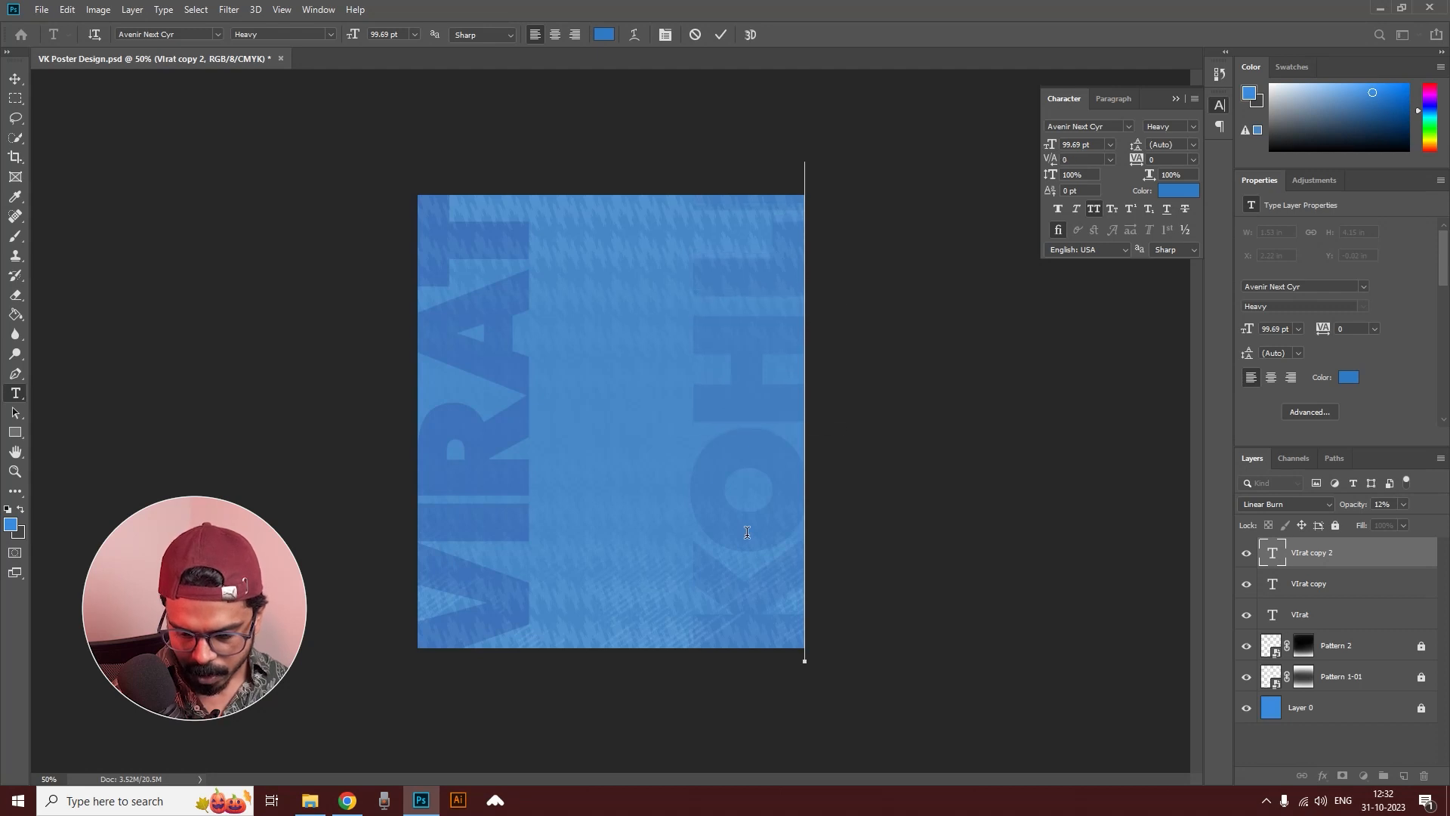
{"action": "key", "text": "alt+Left"}
{"action": "key", "text": "alt+Left"}
{"action": "key", "text": "alt+Left"}
{"action": "key", "text": "alt+Left"}
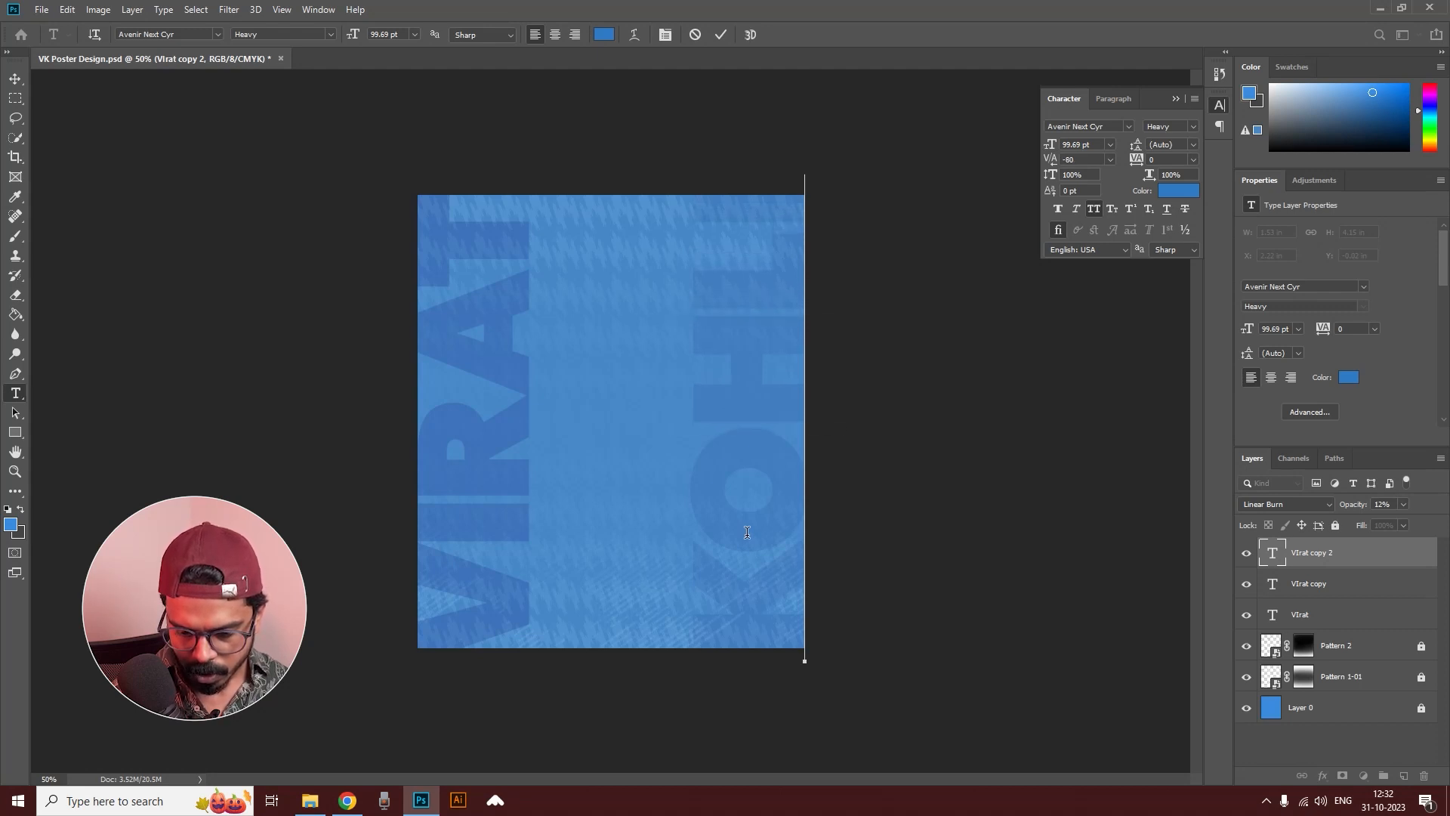
{"action": "key", "text": "alt+Left"}
{"action": "key", "text": "alt+Left"}
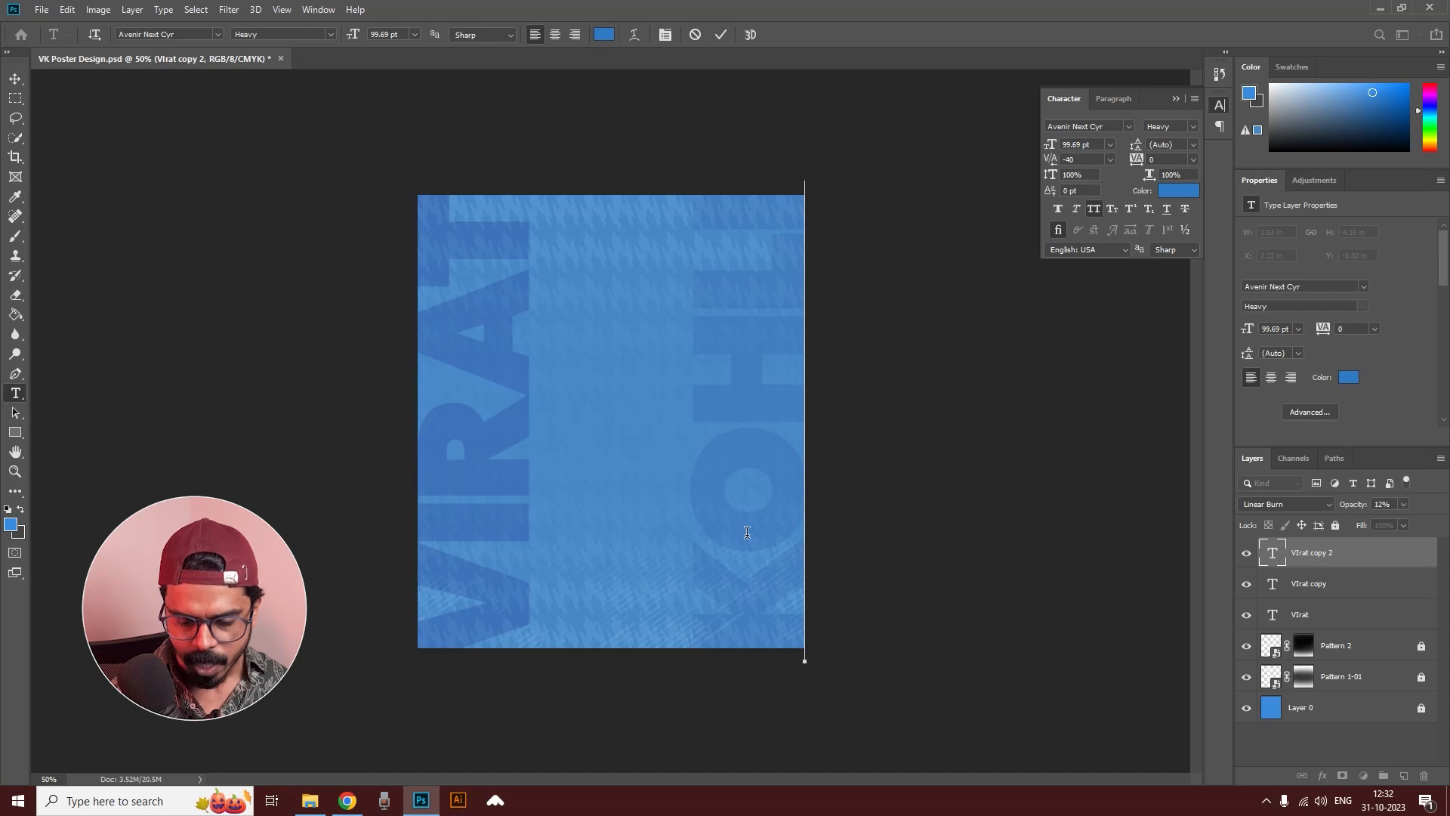
{"action": "left_click", "coordinate": [15, 79]}
Step: Scale the "KOHLI" text down slightly to 99.43 pt and delete the duplicate "VIRAT" text layer
{"action": "key", "text": "ctrl+t"}
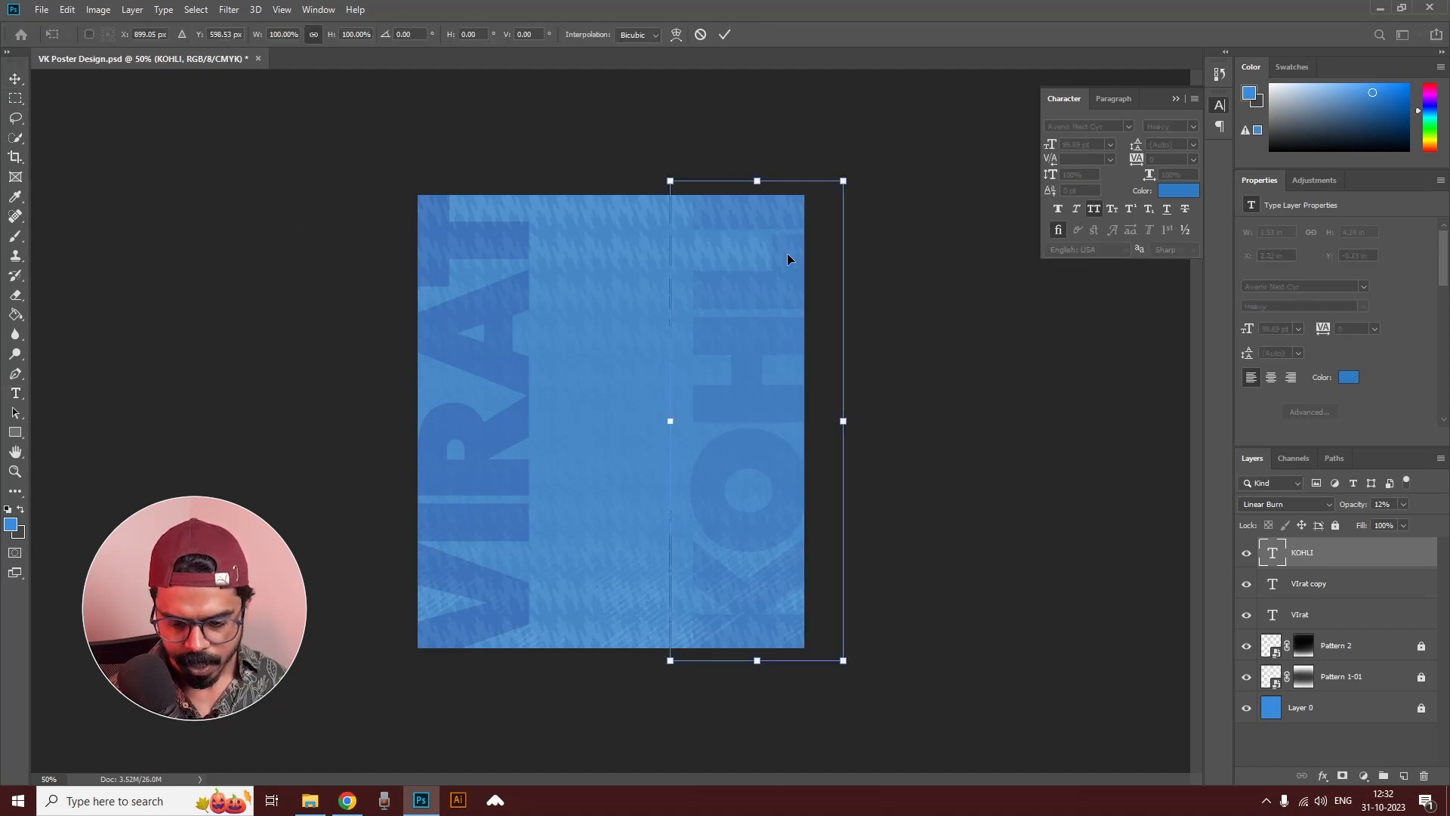
{"action": "left_click_drag", "start_coordinate": [843, 178], "coordinate": [837, 179]}
{"action": "key", "text": "Return"}
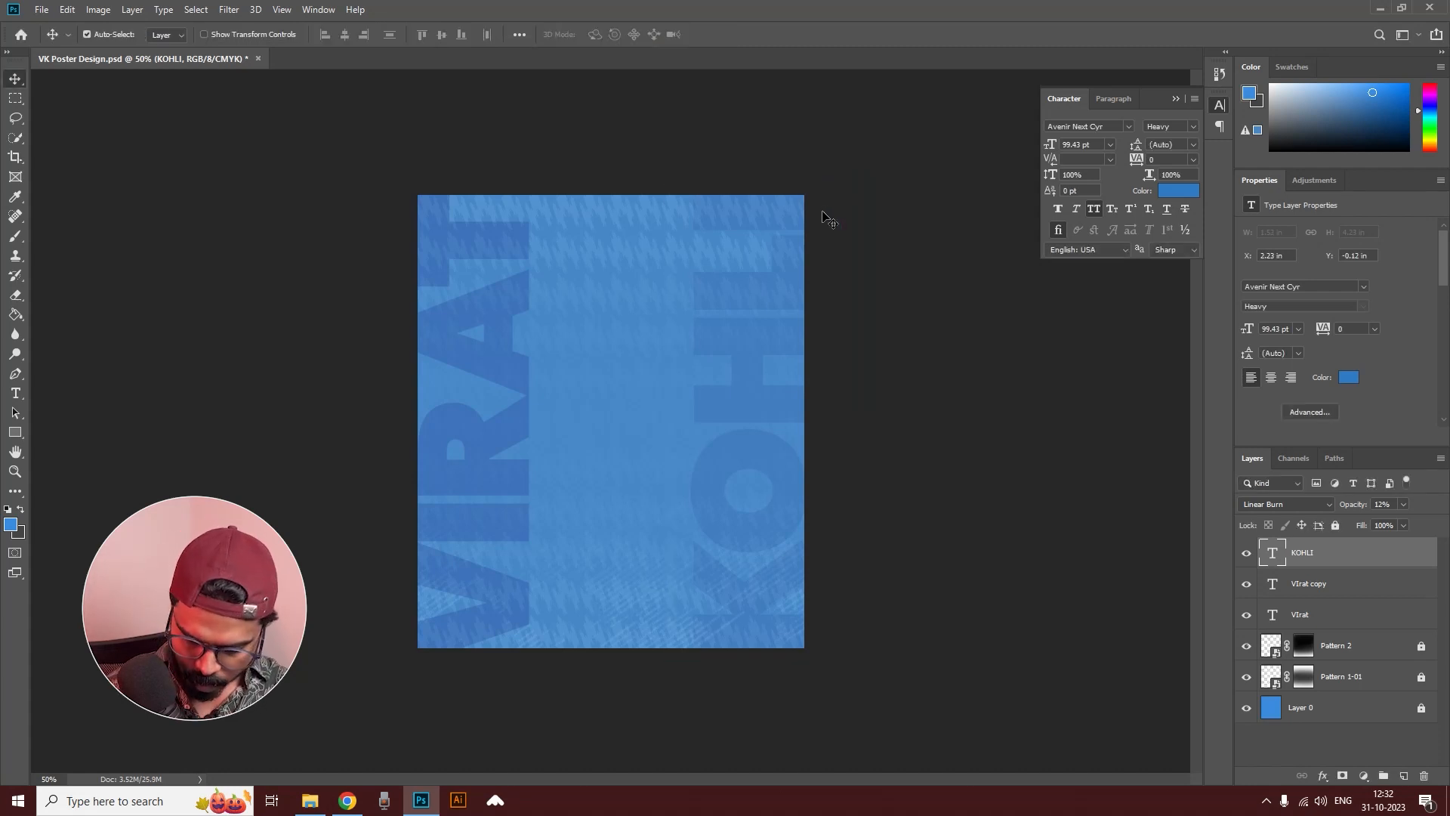
{"action": "left_click", "coordinate": [492, 365]}
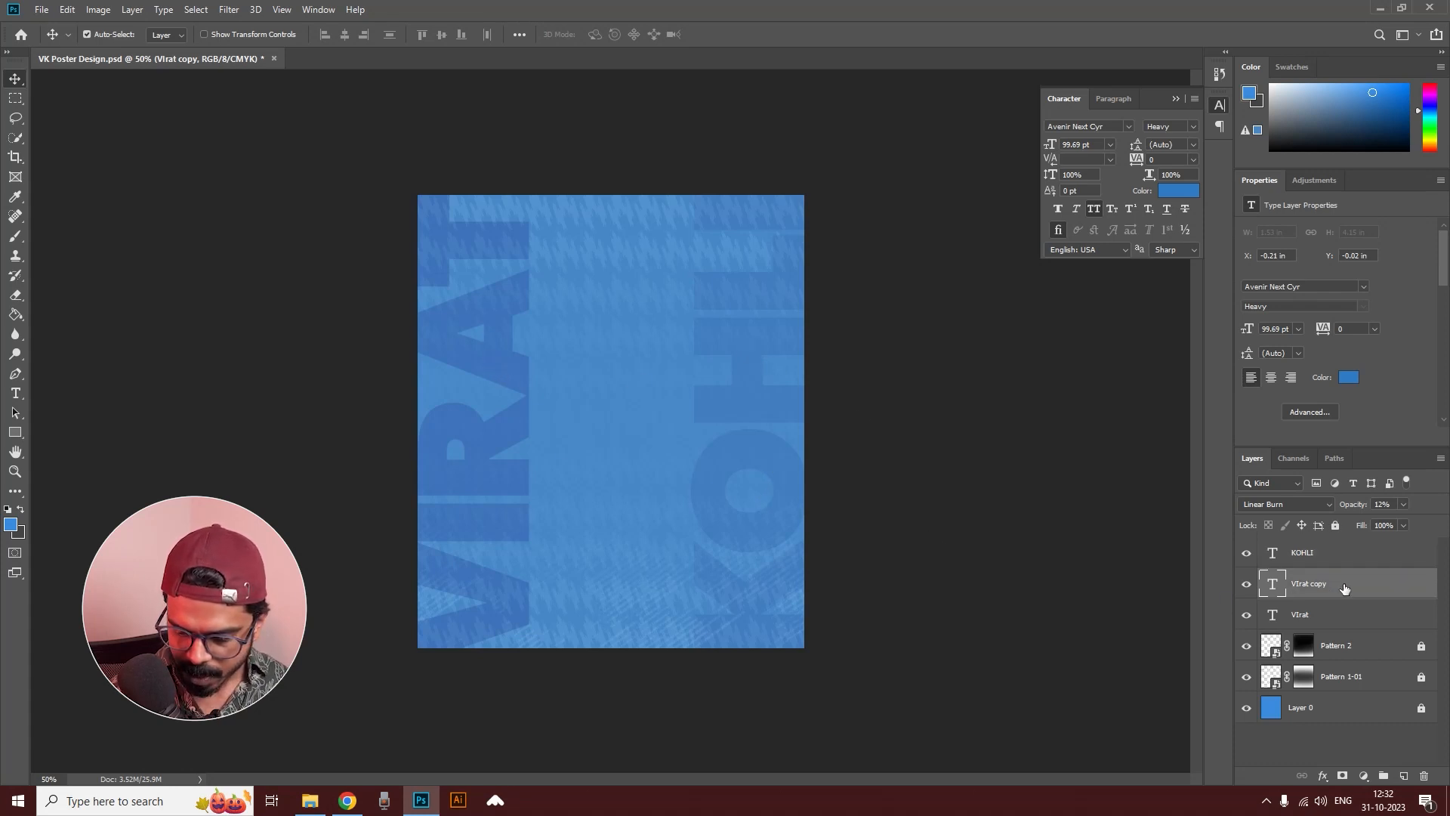
{"action": "left_click_drag", "start_coordinate": [1344, 588], "coordinate": [1423, 773]}
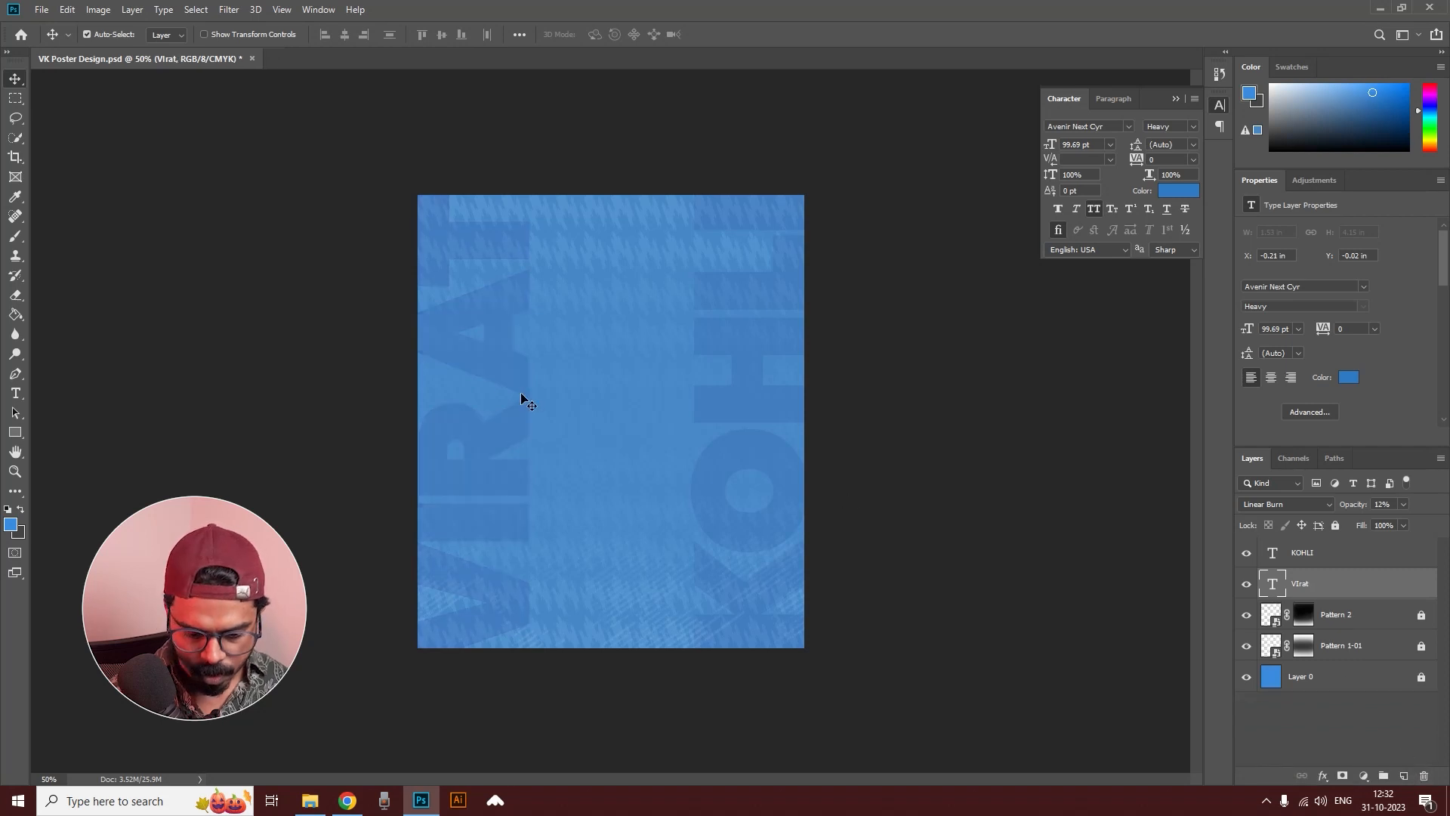
Step: Unlock the pattern and background layers, group them with both text layers, and lock the group
{"action": "left_click", "coordinate": [1357, 651]}
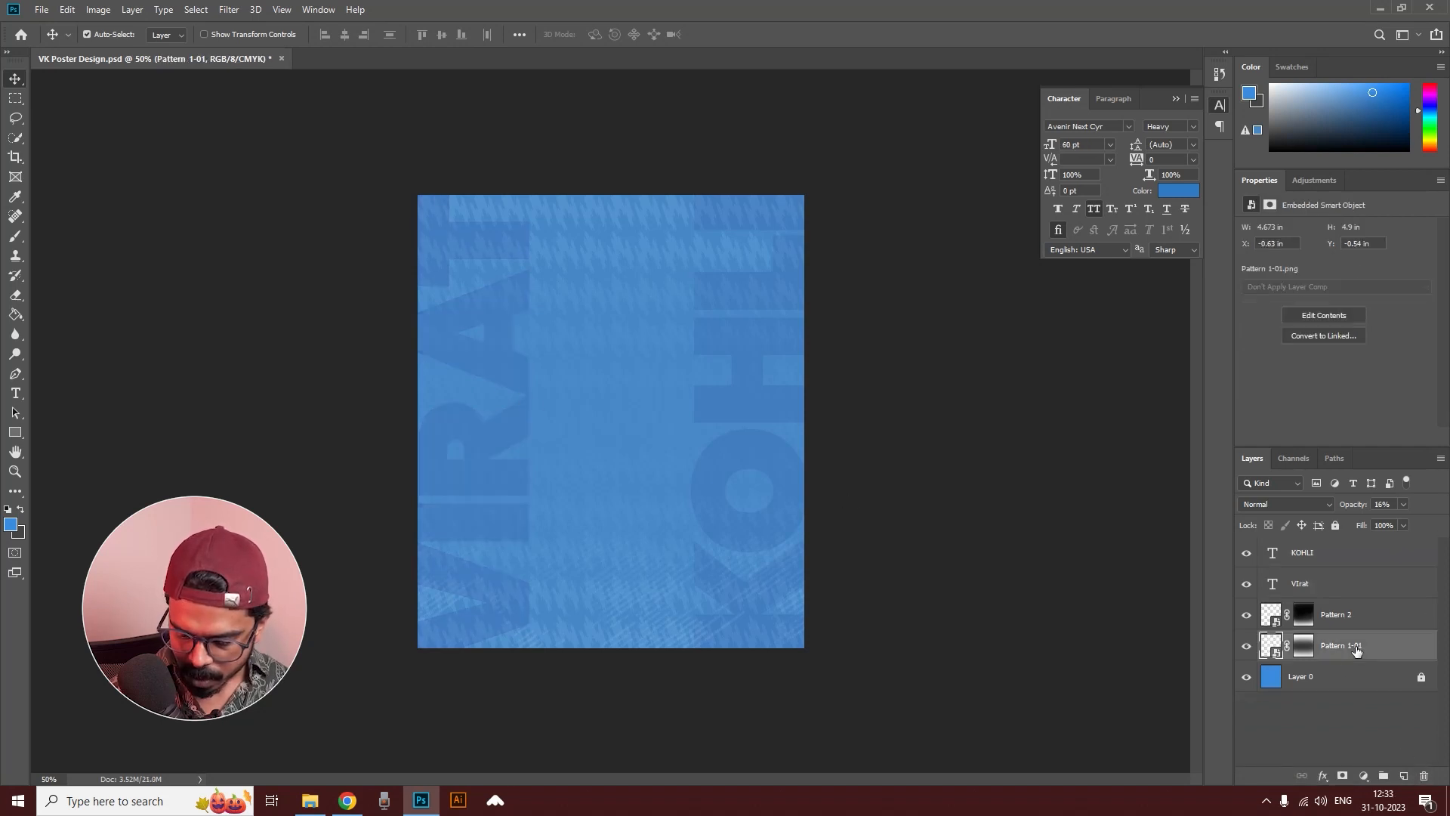
{"action": "left_click", "coordinate": [1401, 676]}
{"action": "left_click", "coordinate": [1343, 555], "text": "shift"}
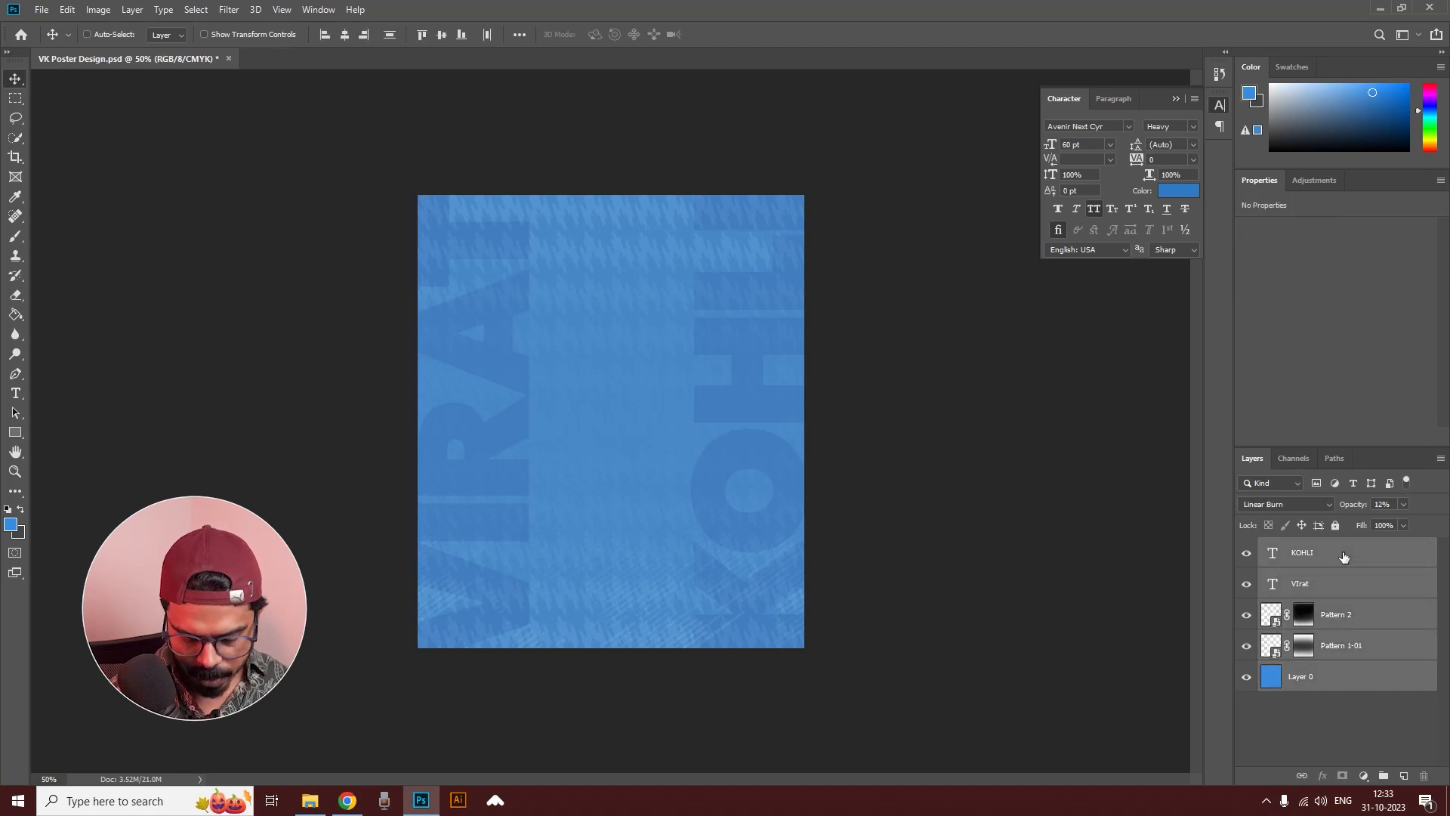
{"action": "key", "text": "ctrl+g"}
{"action": "left_click", "coordinate": [1334, 527]}
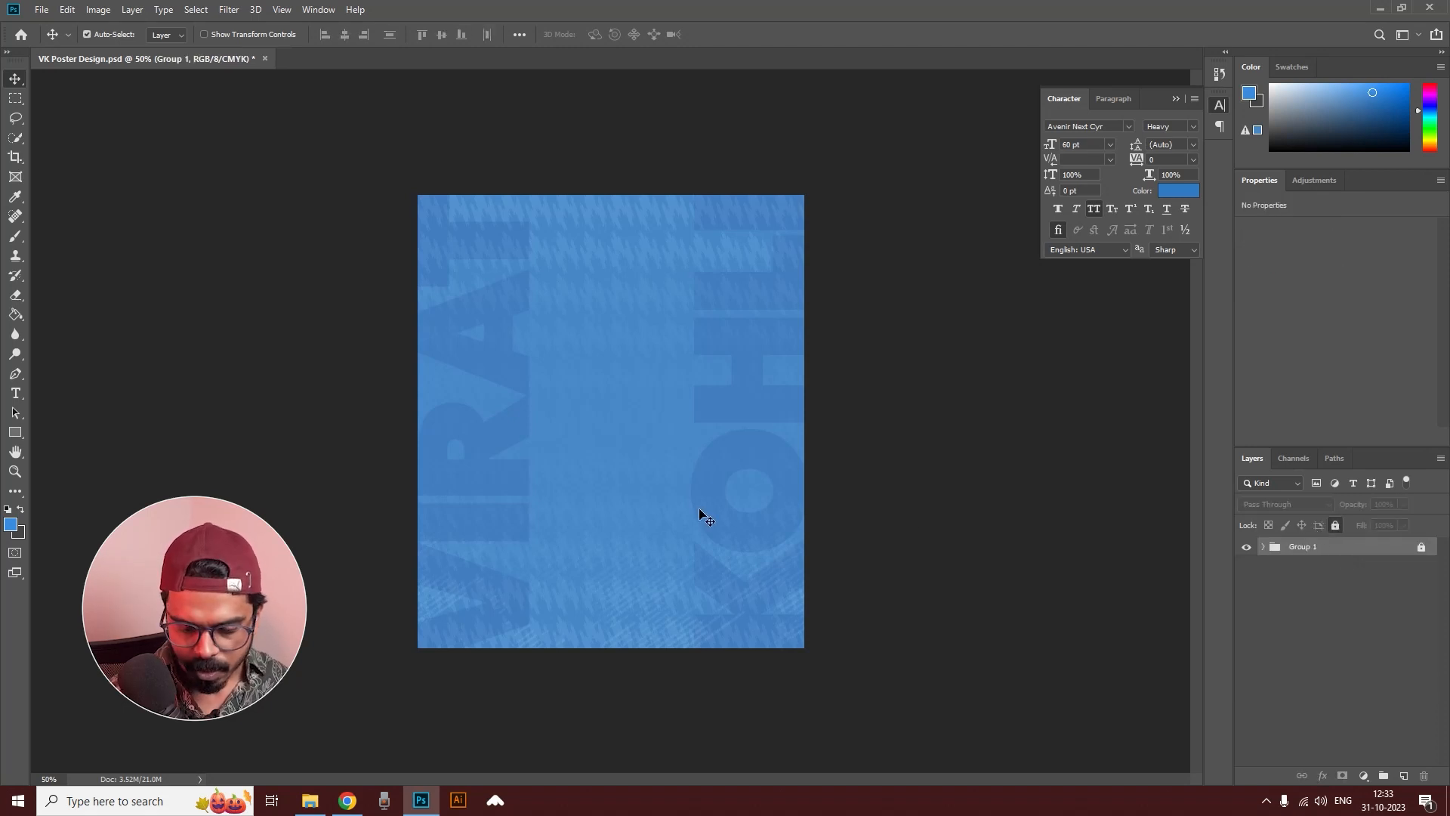
{"action": "left_click", "coordinate": [1247, 548]}
{"action": "left_click", "coordinate": [1247, 548]}
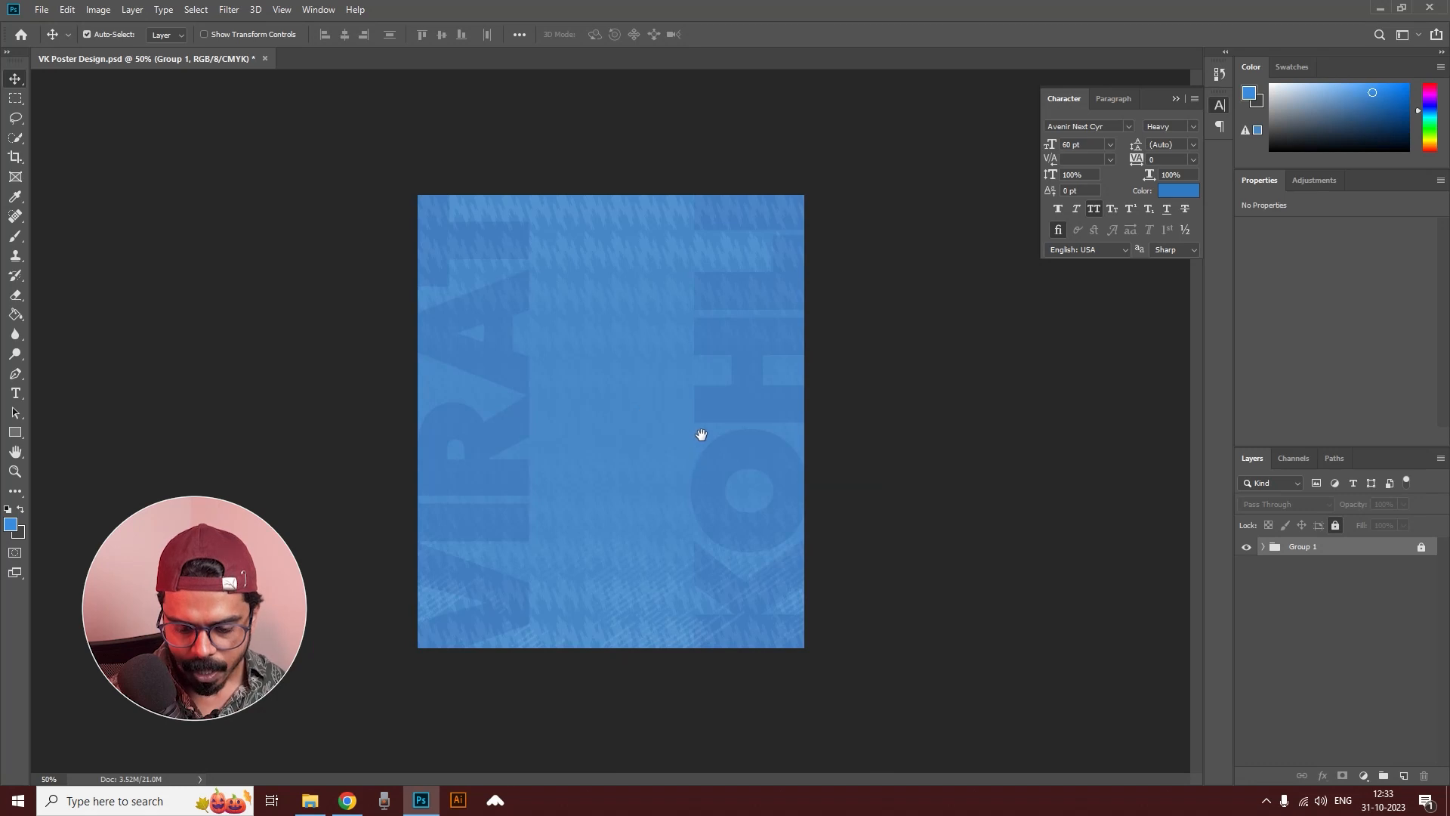
{"action": "key", "text": "ctrl+plus"}
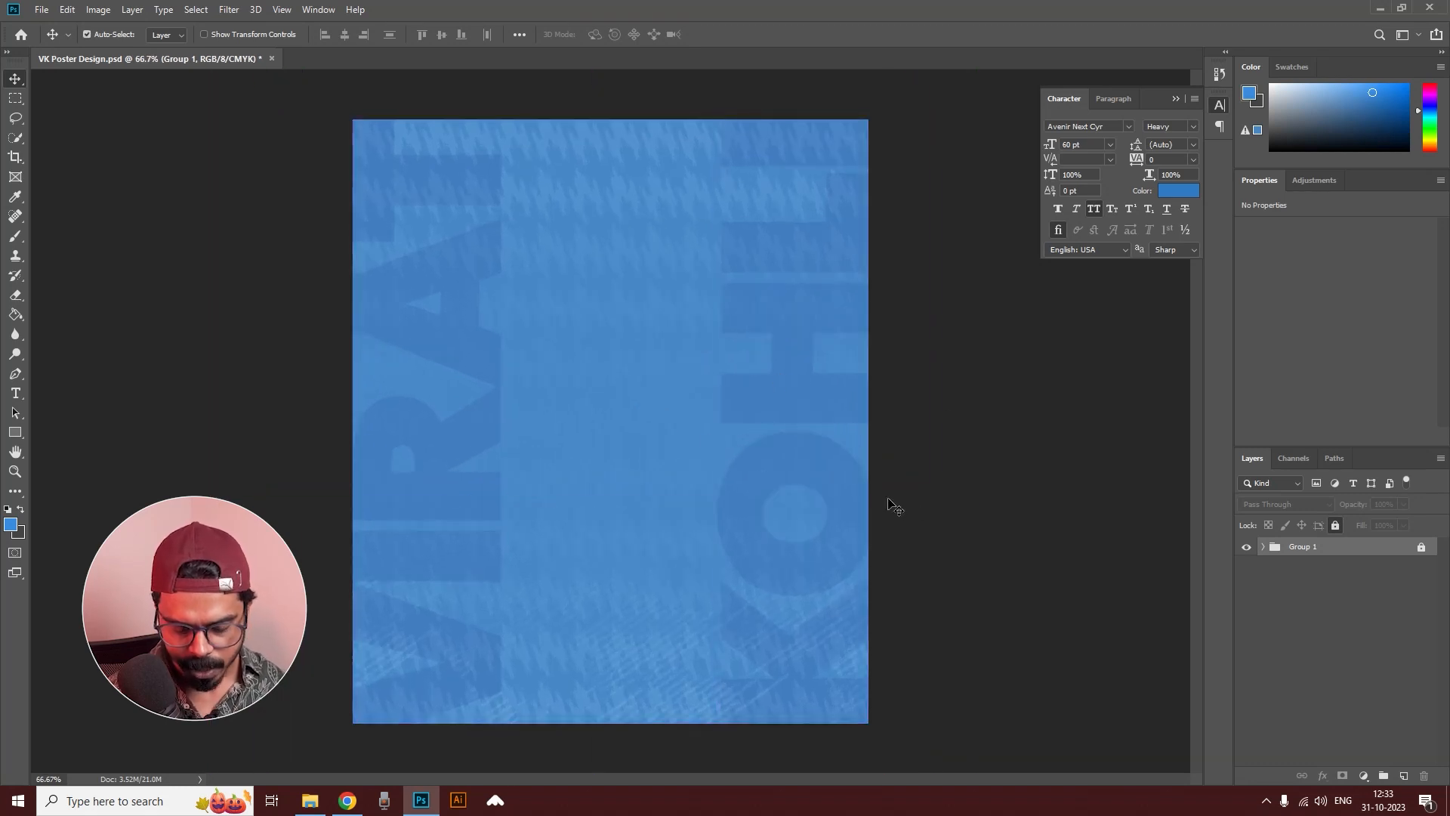
{"action": "left_click", "coordinate": [1325, 565]}
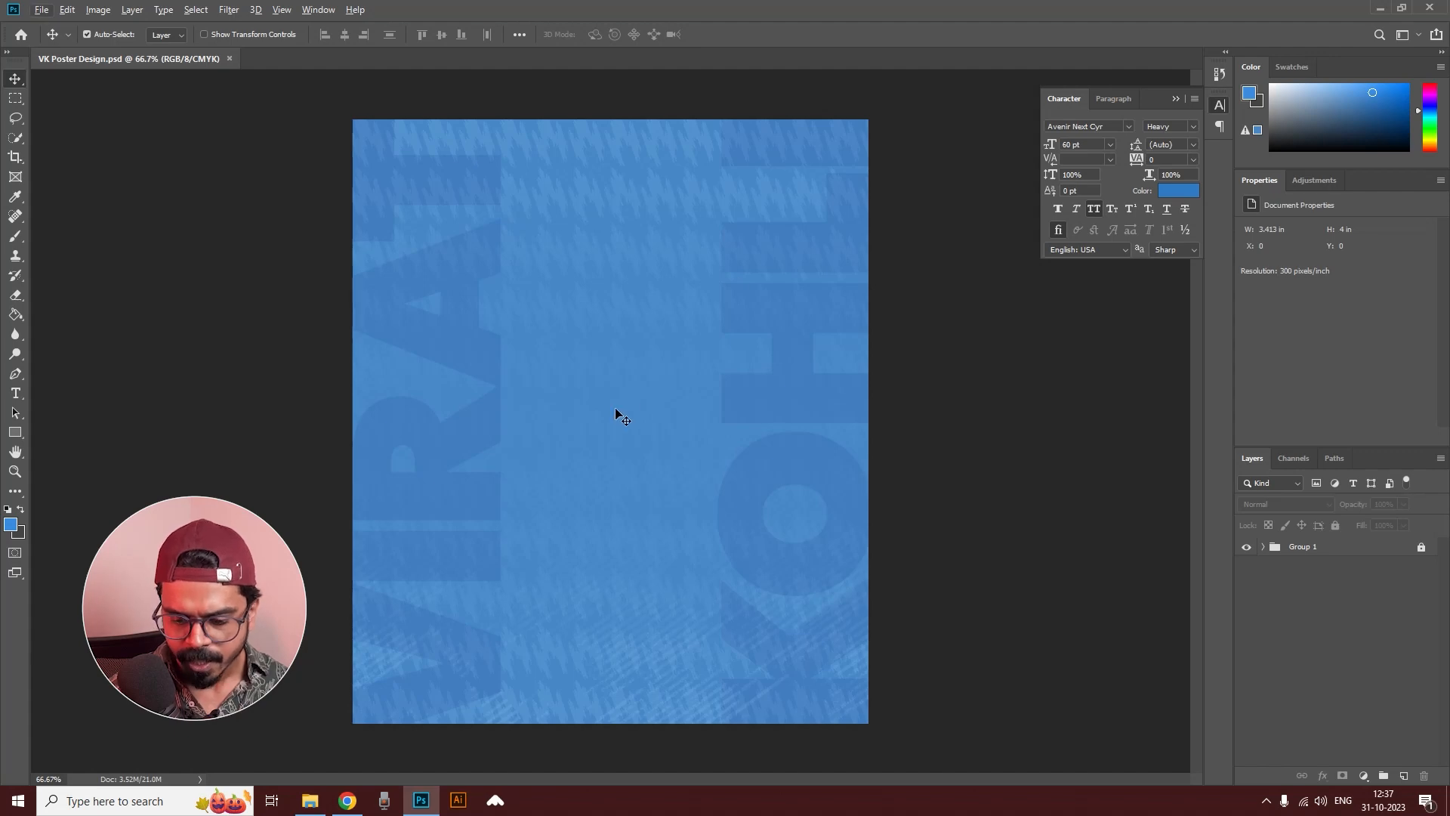
Step: Switch to File Explorer and place the Ball, Stadium and VK images from the VIRAT KOHLI folder into the poster
{"action": "key", "text": "alt+Tab"}
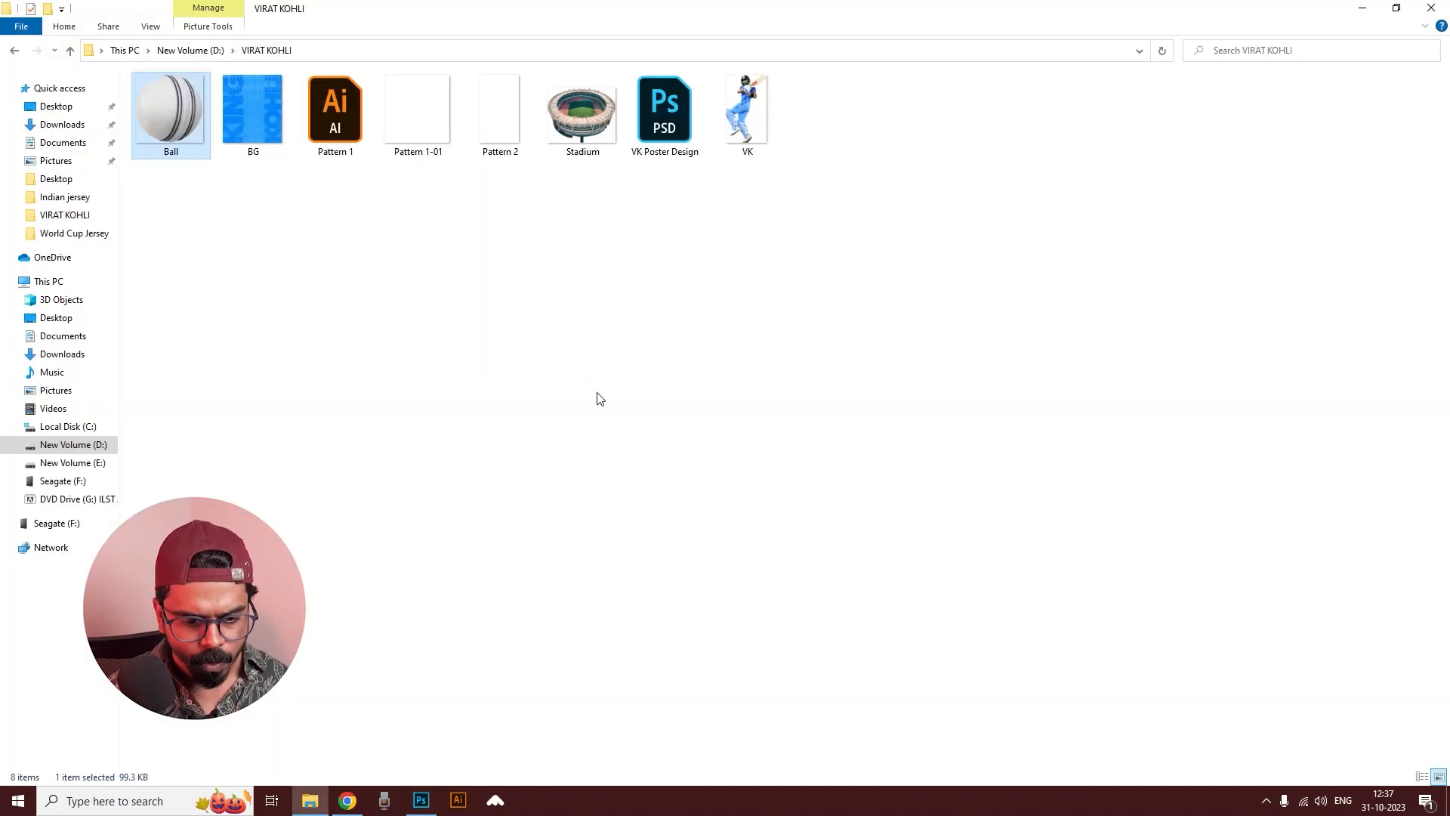
{"action": "left_click", "coordinate": [745, 114]}
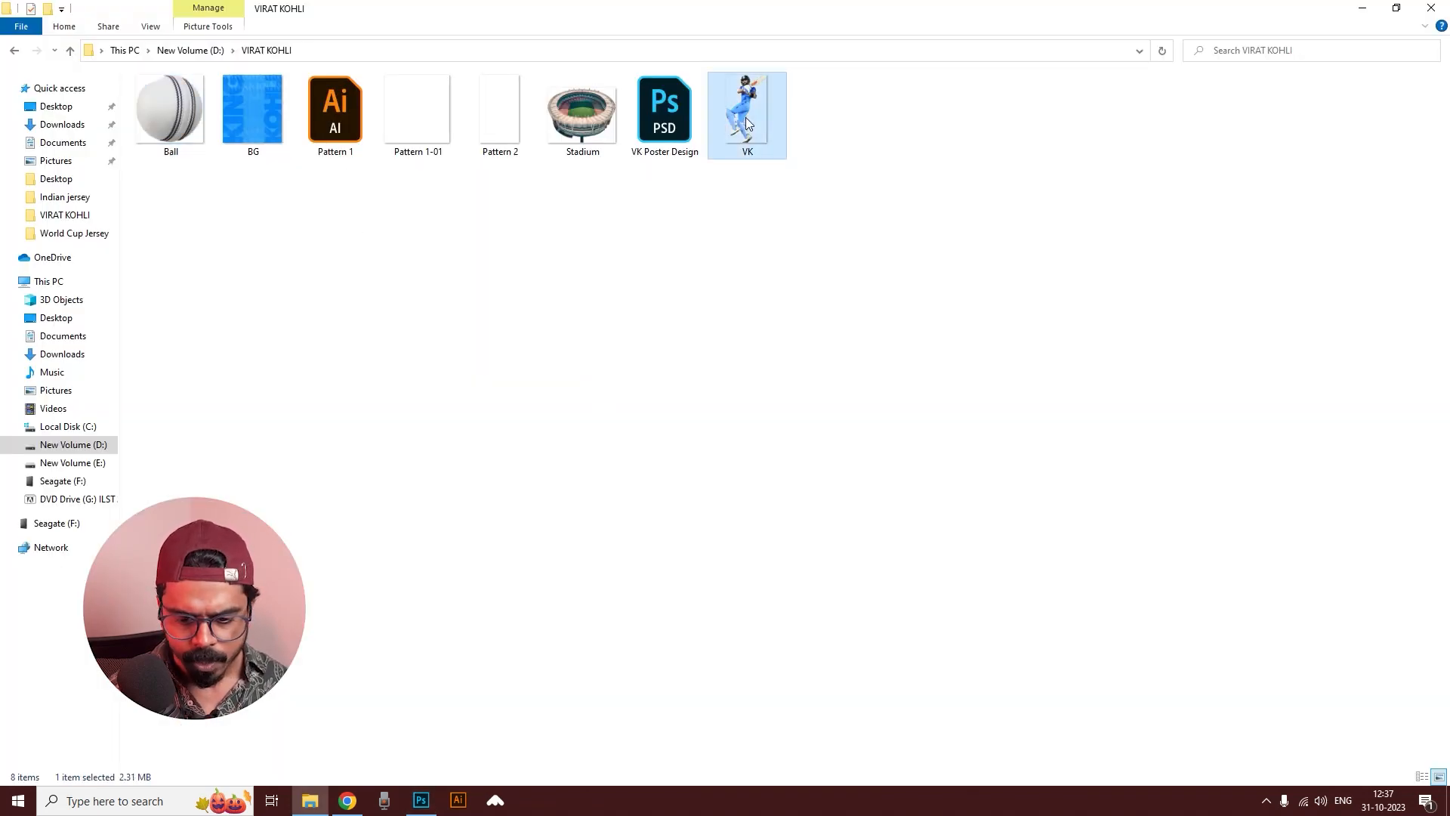
{"action": "left_click", "coordinate": [578, 109]}
{"action": "left_click", "coordinate": [771, 125], "text": "ctrl"}
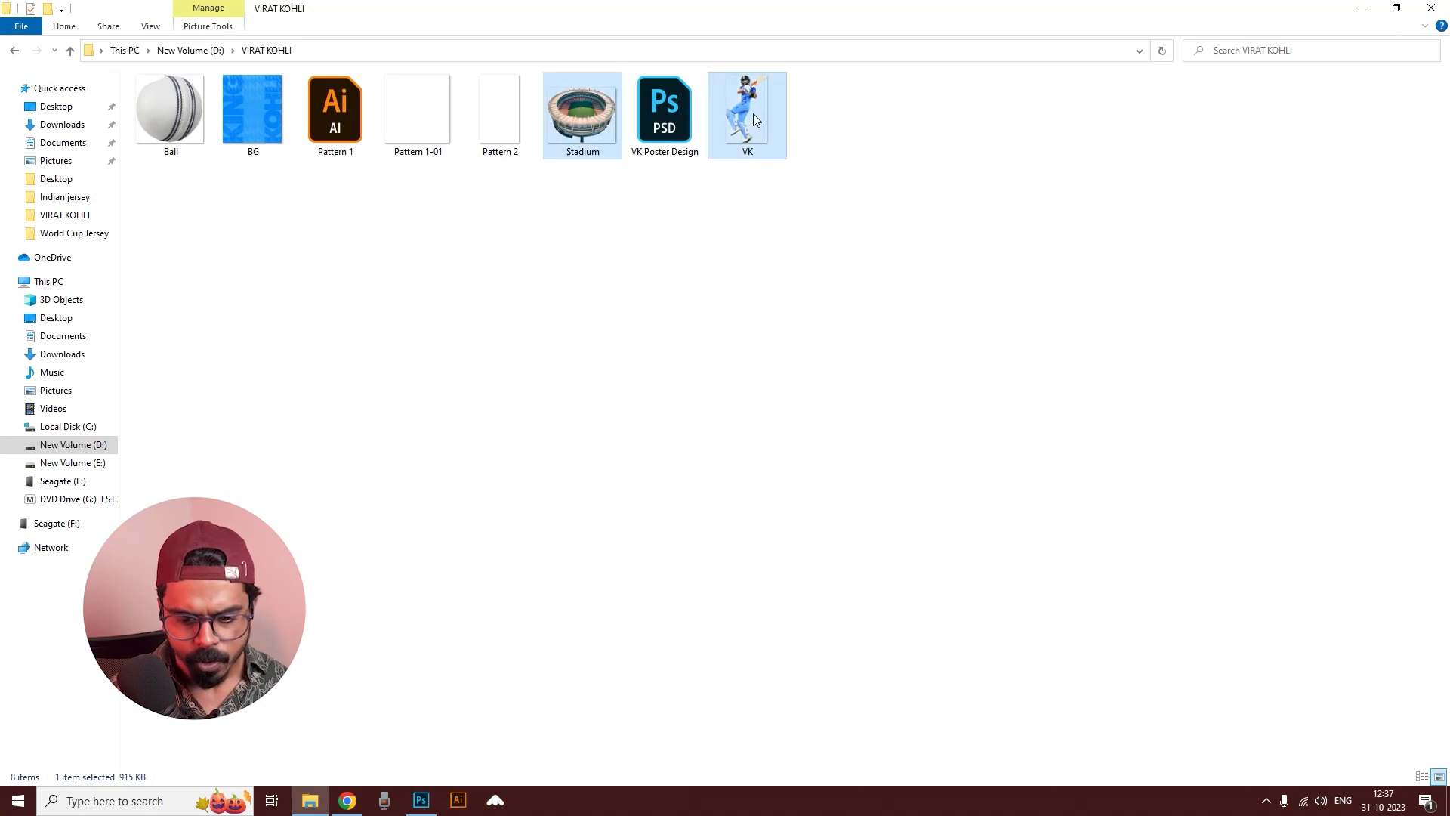
{"action": "left_click_drag", "start_coordinate": [170, 109], "coordinate": [539, 403]}
{"action": "key", "text": "Return"}
{"action": "key", "text": "Return"}
{"action": "key", "text": "Return"}
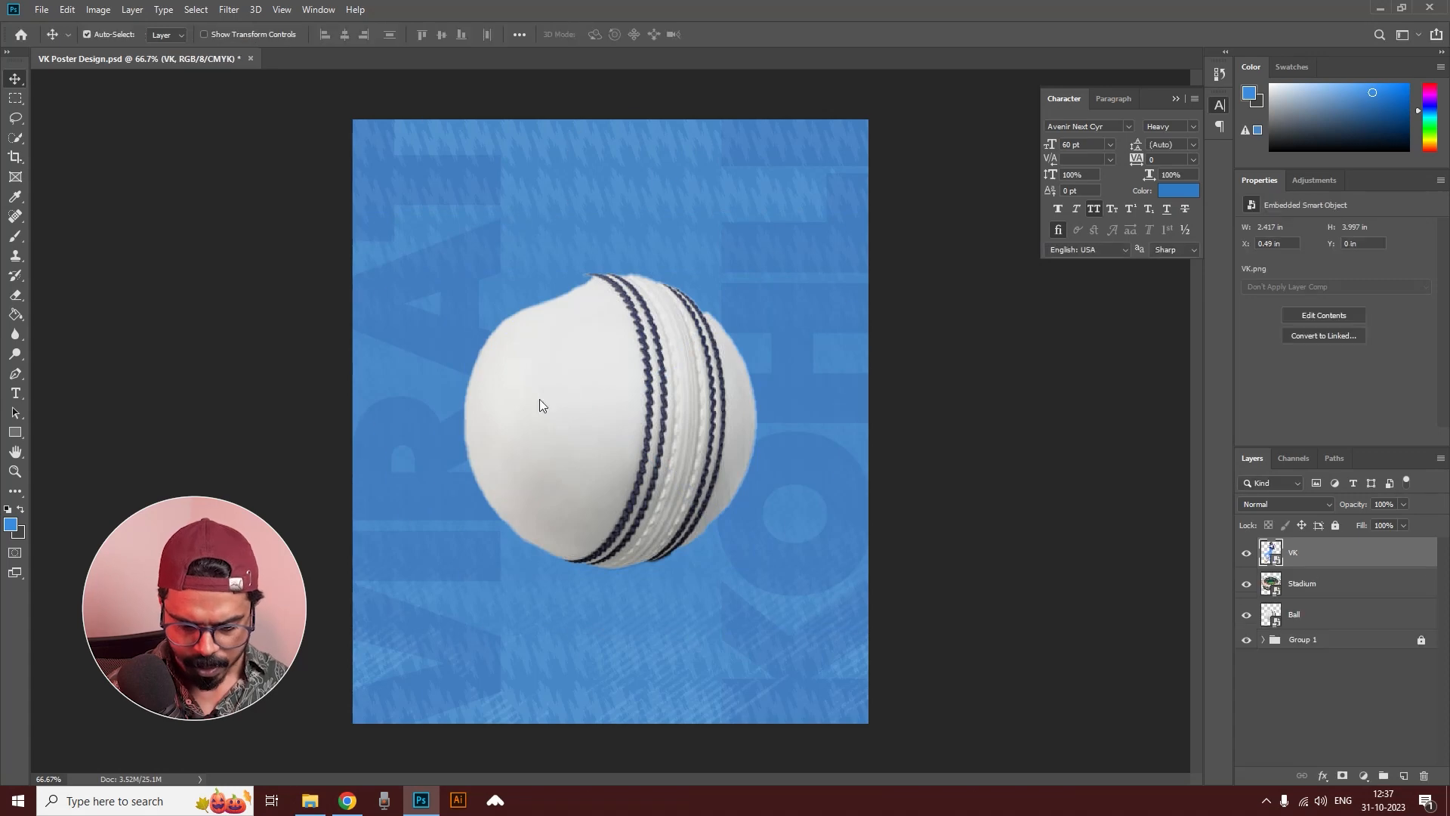
Step: Hide the VK and Stadium layers, scale the ball to about 1.52 in wide and move it partly off the poster's top-left corner
{"action": "left_click", "coordinate": [1246, 552]}
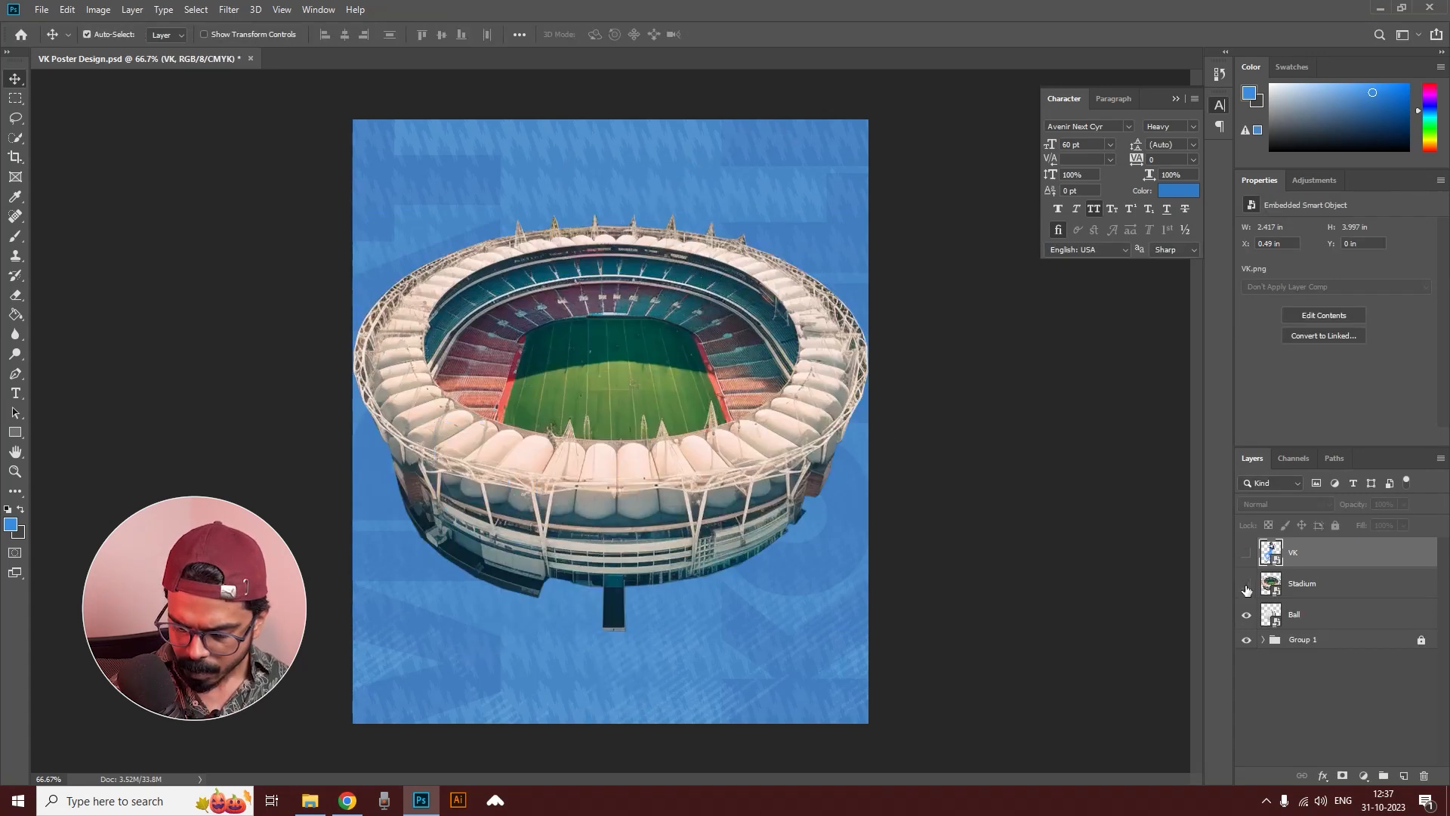
{"action": "left_click", "coordinate": [1246, 583]}
{"action": "left_click_drag", "start_coordinate": [661, 417], "coordinate": [568, 398]}
{"action": "key", "text": "ctrl+t"}
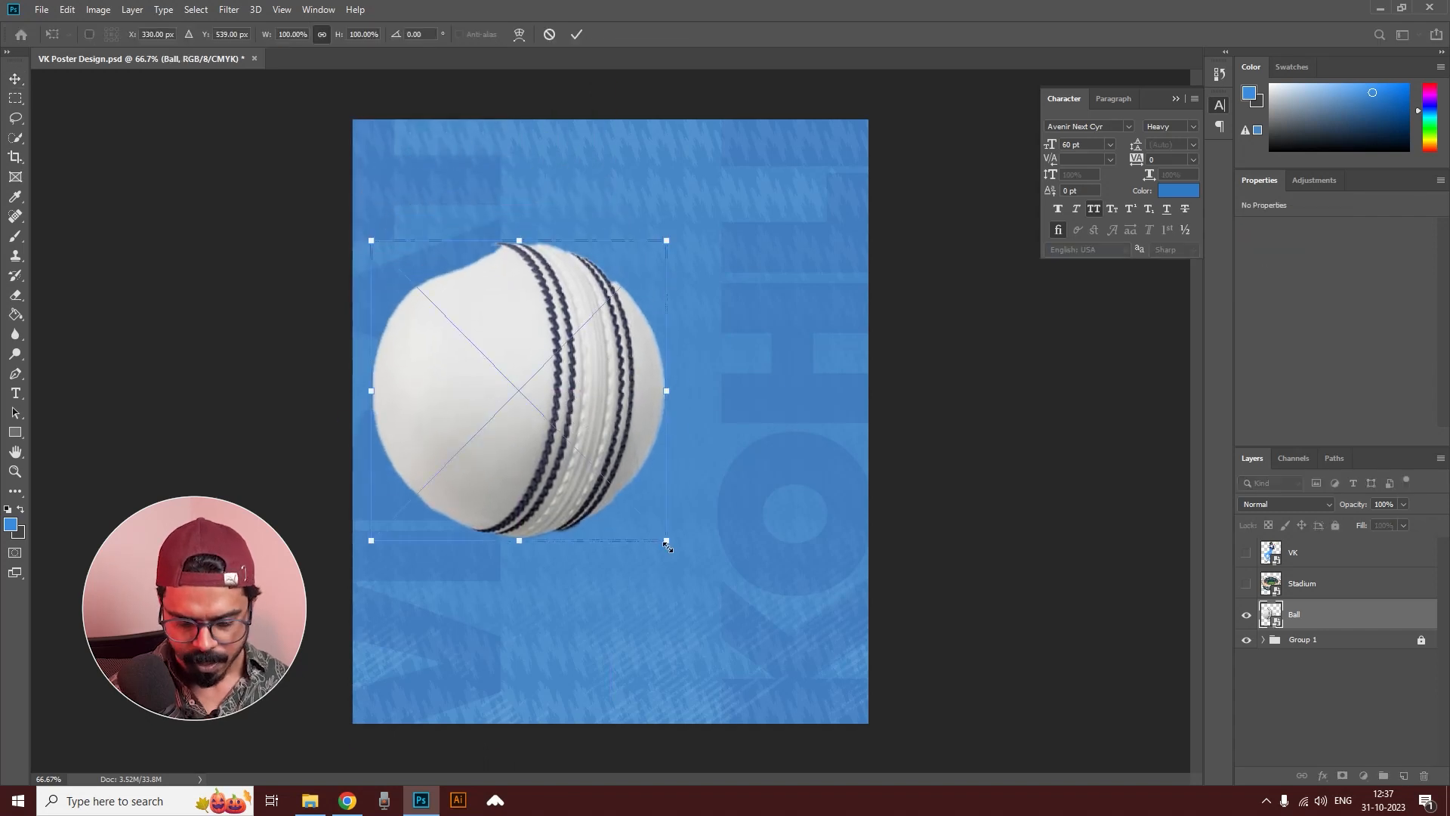
{"action": "left_click_drag", "start_coordinate": [663, 541], "coordinate": [599, 476]}
{"action": "left_click_drag", "start_coordinate": [518, 345], "coordinate": [438, 193]}
{"action": "key", "text": "Return"}
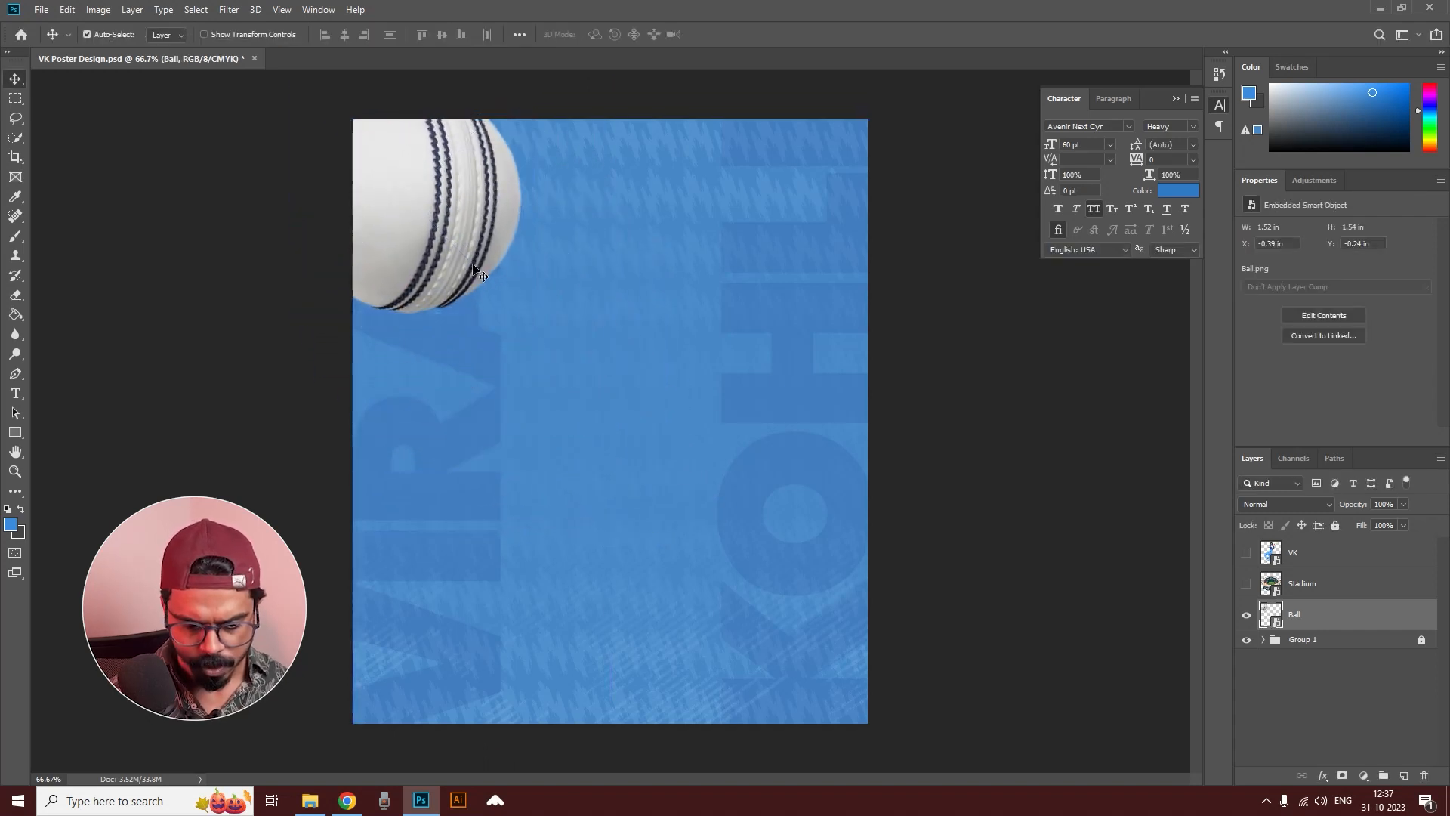
Step: Show the Stadium layer, scale the stadium to about 1.61 in wide and place it in the poster's lower-right area
{"action": "left_click", "coordinate": [1248, 584]}
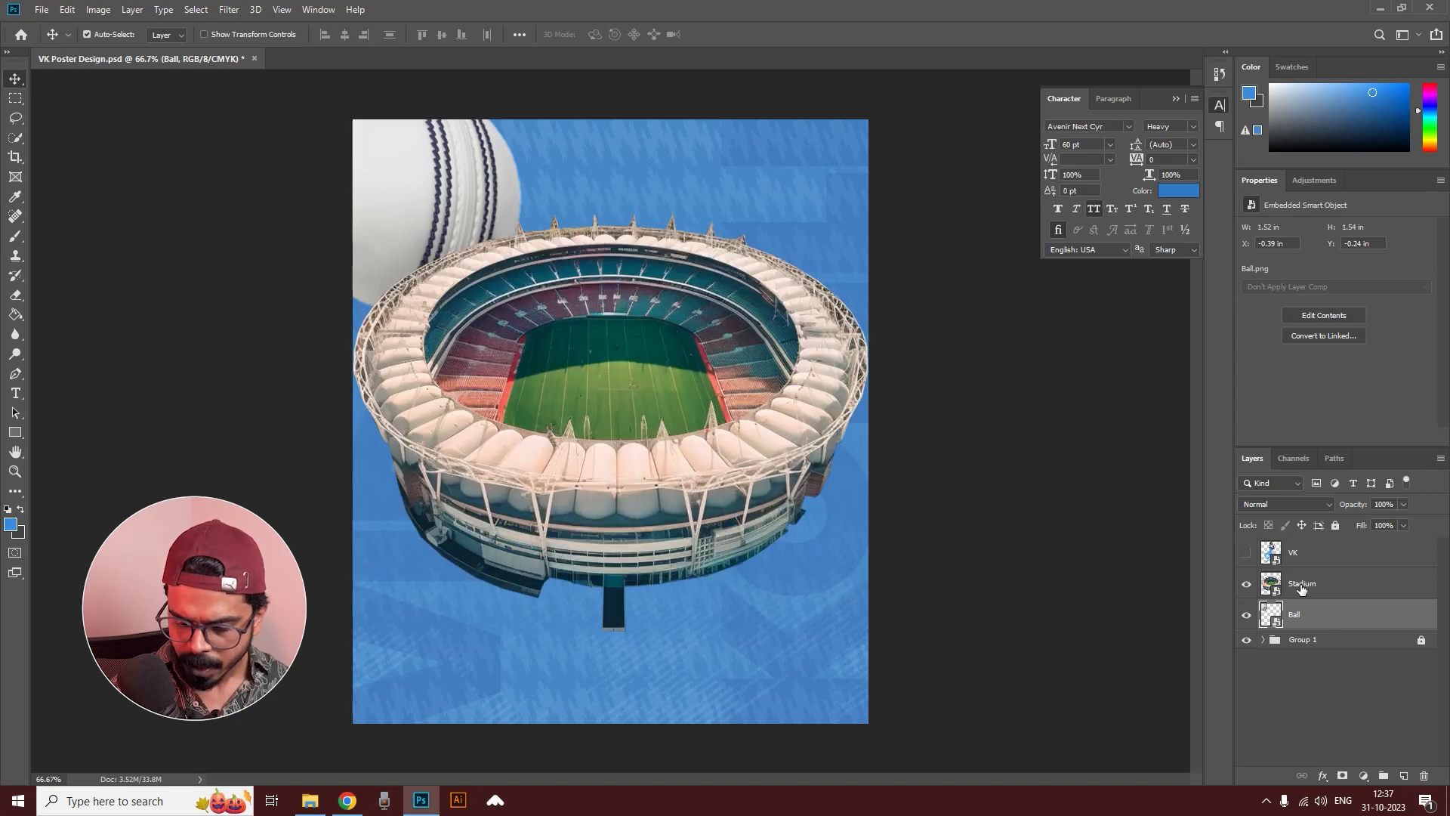
{"action": "left_click", "coordinate": [1303, 585]}
{"action": "key", "text": "ctrl+t"}
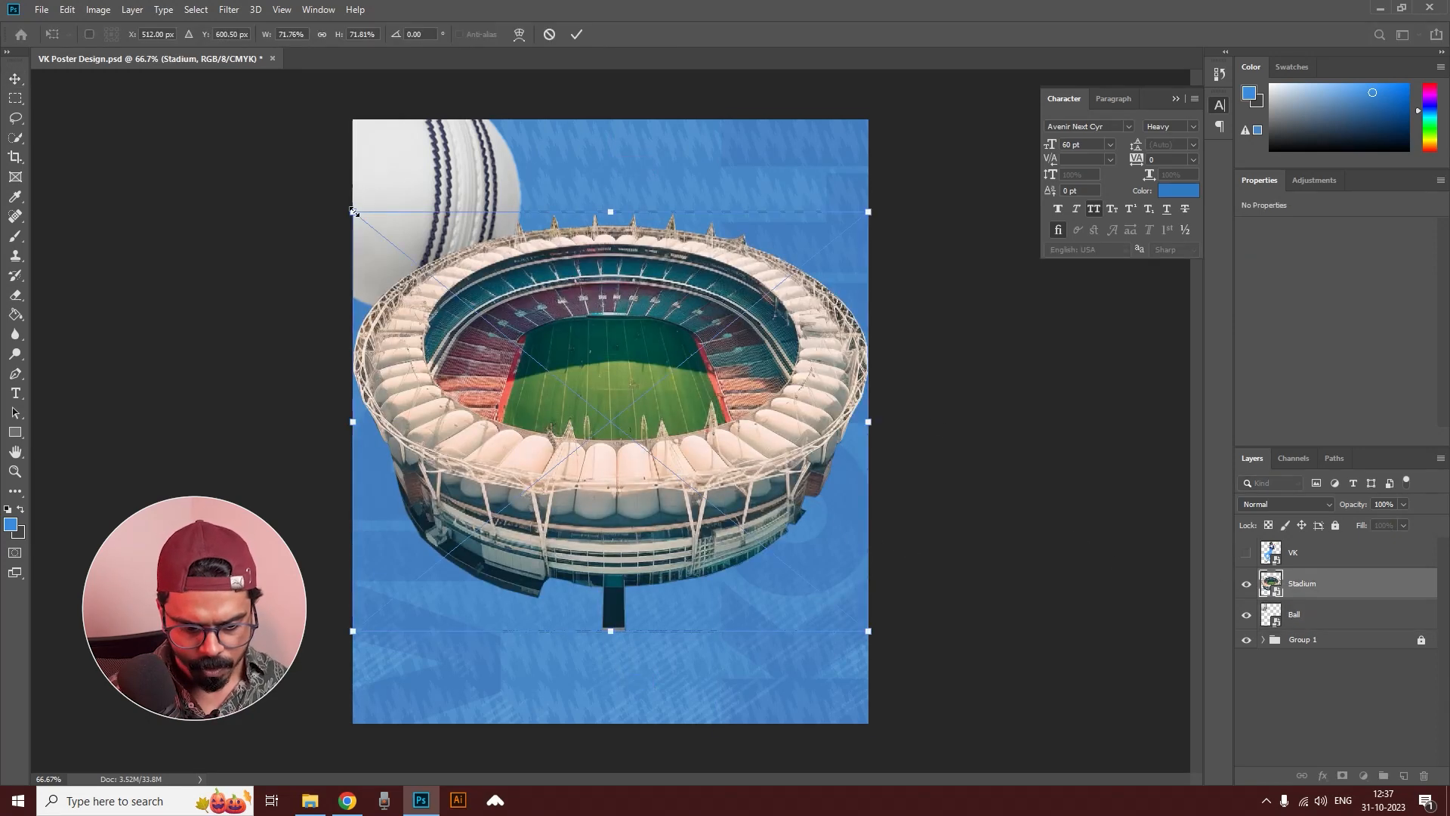
{"action": "left_click_drag", "start_coordinate": [353, 212], "coordinate": [599, 444]}
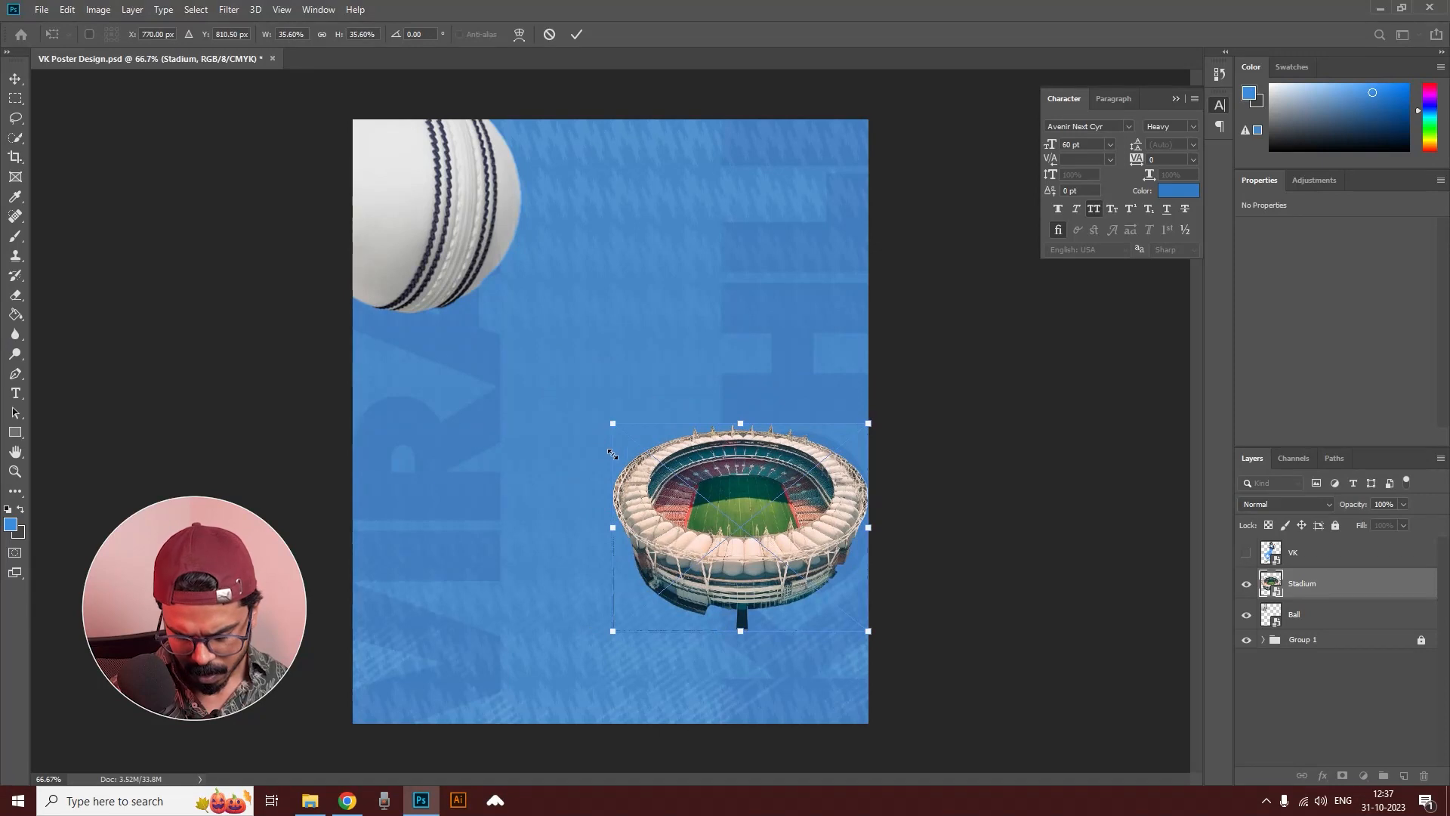
{"action": "left_click_drag", "start_coordinate": [868, 596], "coordinate": [814, 618]}
{"action": "left_click_drag", "start_coordinate": [720, 540], "coordinate": [729, 539]}
{"action": "key", "text": "Return"}
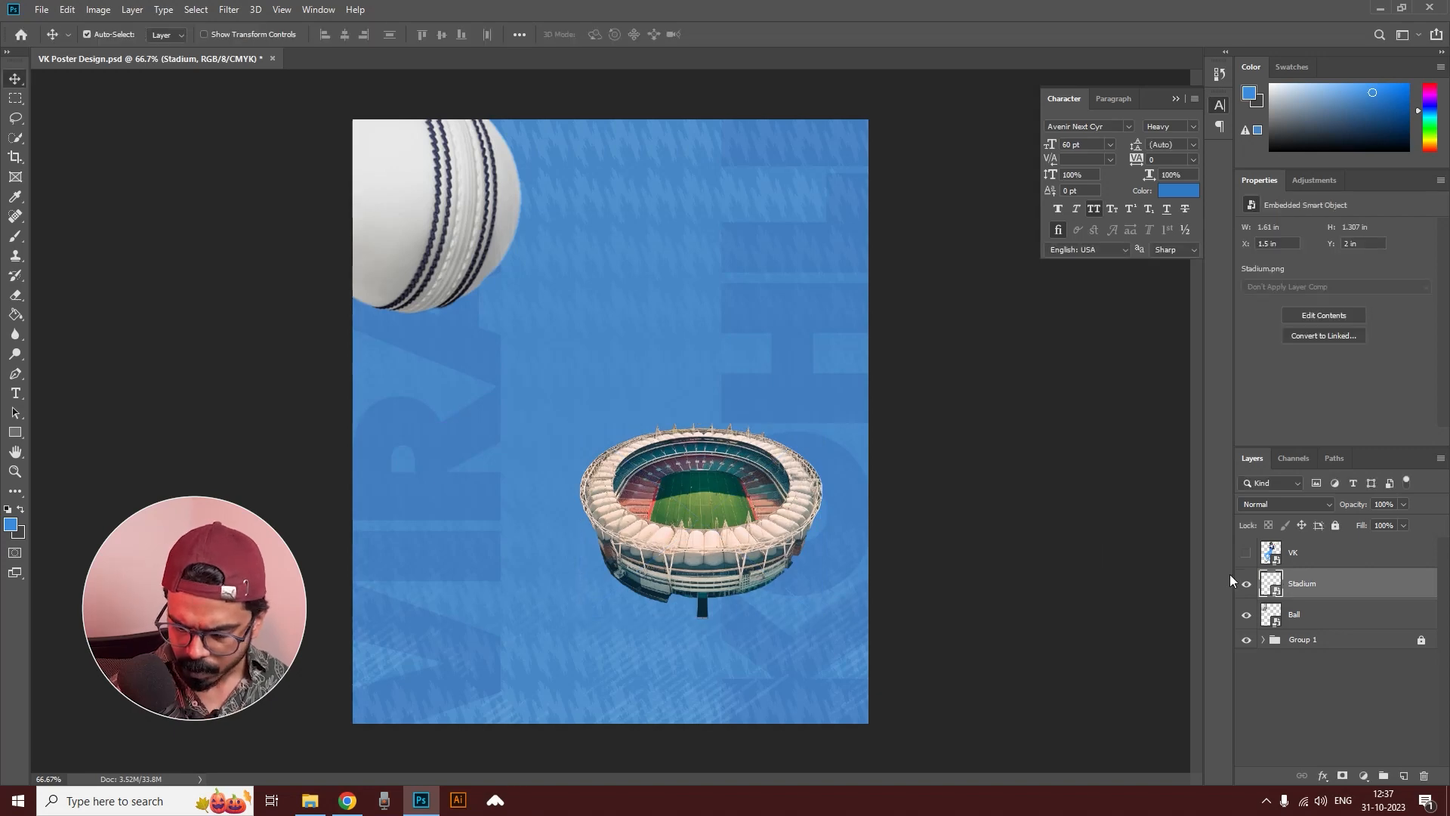
Step: Show the VK layer, scale the player to about 1.22 in wide and stand him on the stadium's pitch
{"action": "left_click", "coordinate": [1248, 552]}
{"action": "left_click", "coordinate": [1303, 556]}
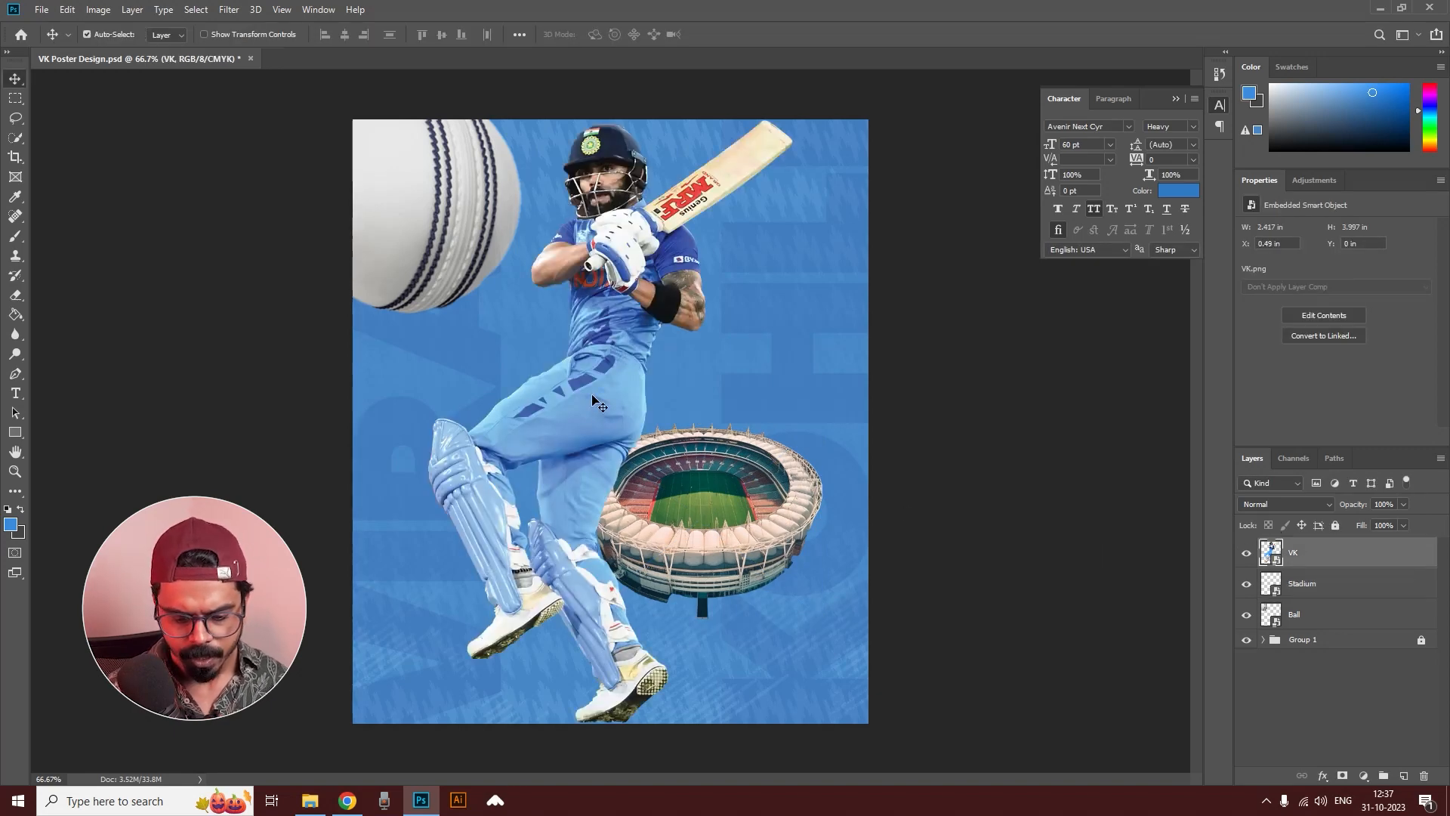
{"action": "left_click_drag", "start_coordinate": [576, 409], "coordinate": [670, 445]}
{"action": "key", "text": "ctrl+t"}
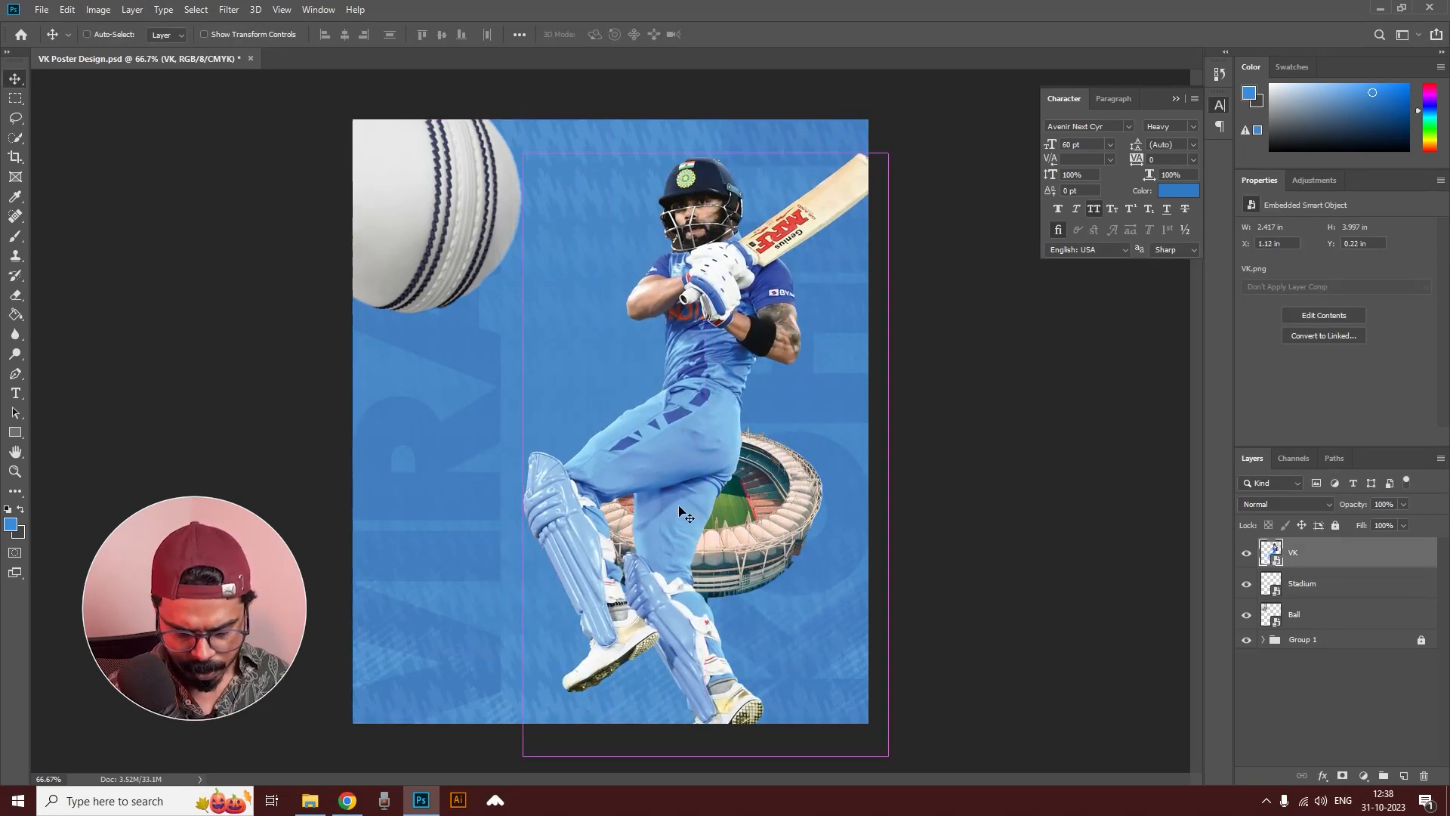
{"action": "left_click_drag", "start_coordinate": [888, 756], "coordinate": [698, 443]}
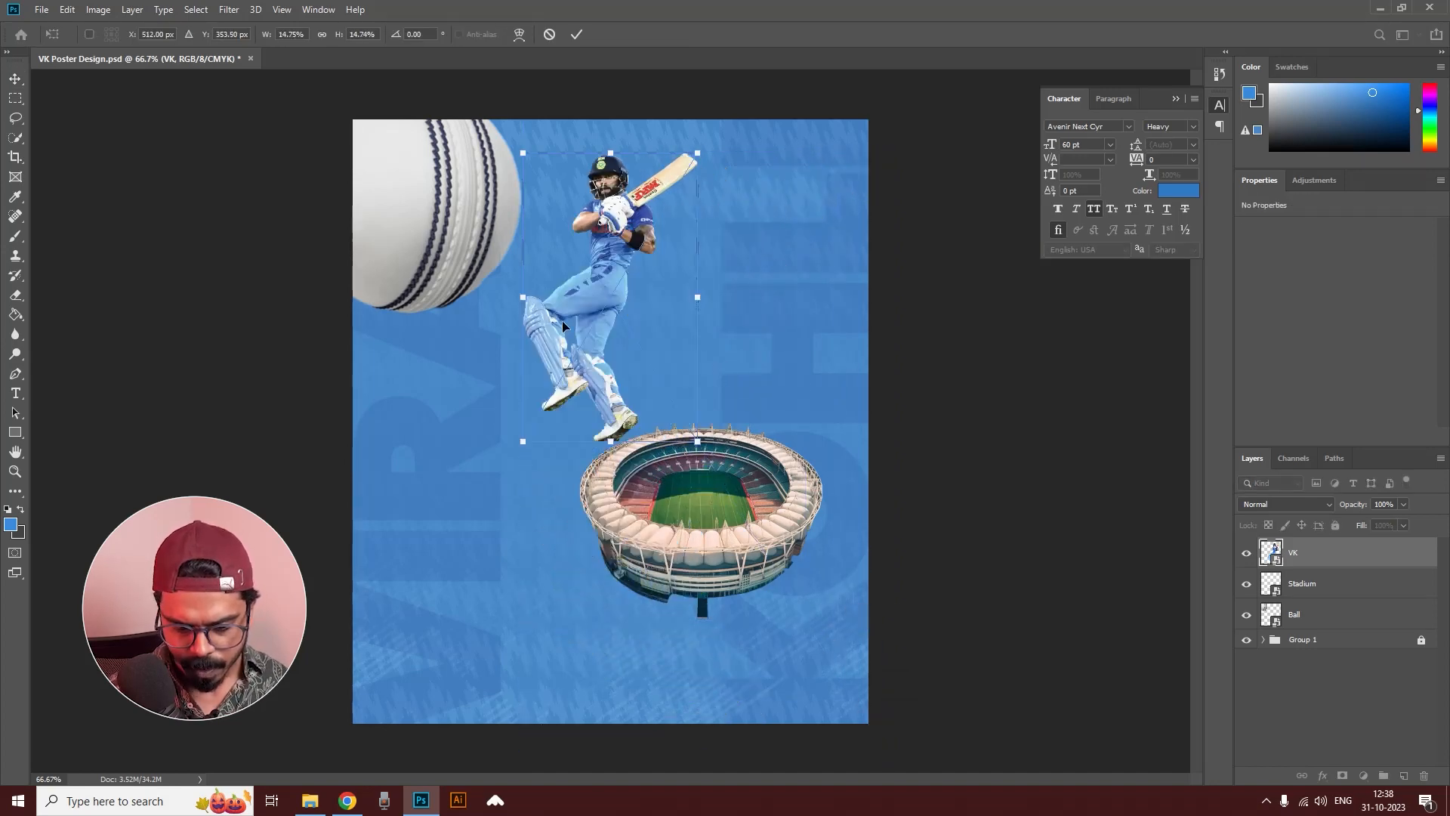
{"action": "left_click_drag", "start_coordinate": [589, 305], "coordinate": [706, 360]}
{"action": "key", "text": "Return"}
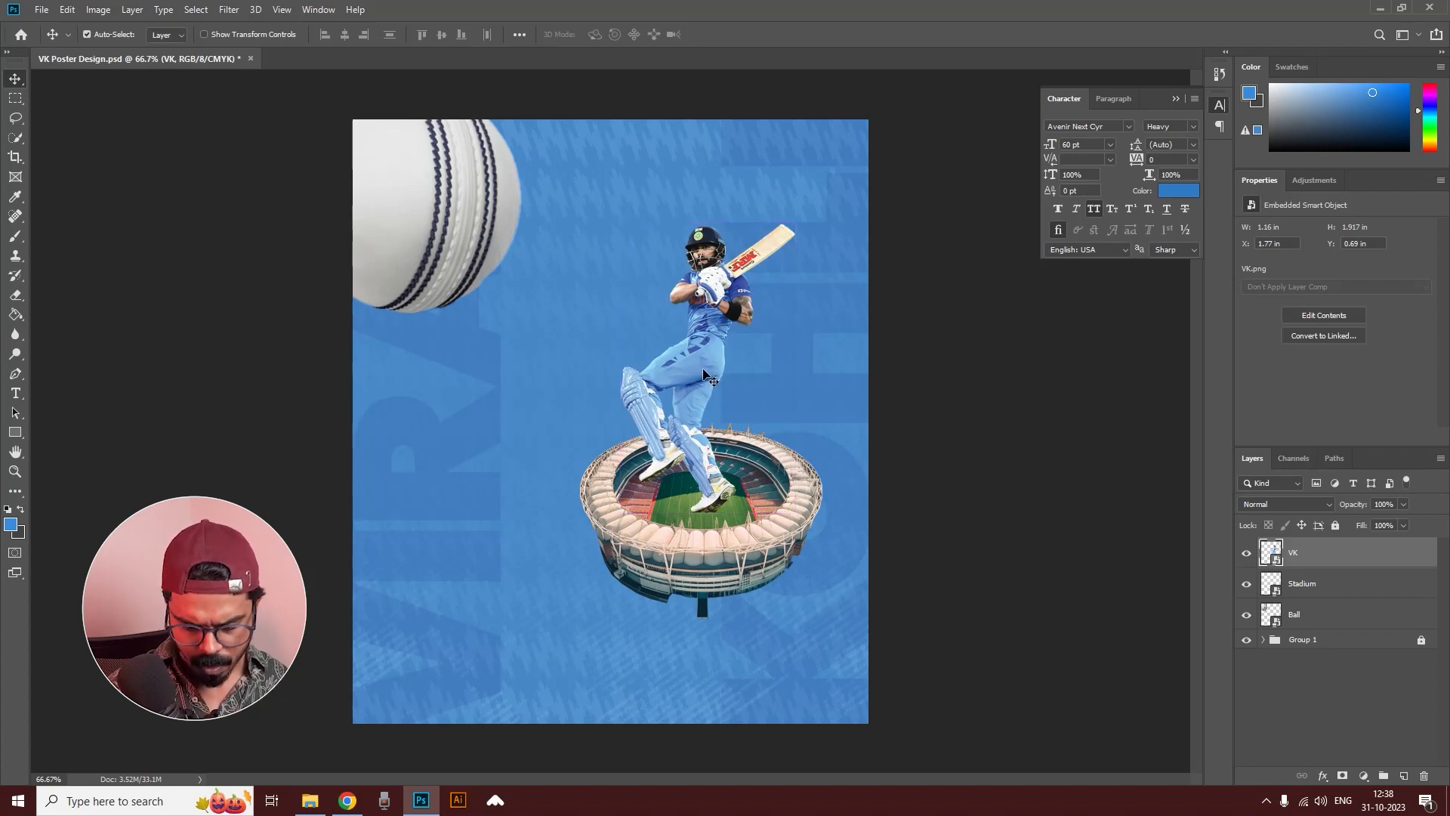
{"action": "key", "text": "ctrl+t"}
{"action": "left_click_drag", "start_coordinate": [795, 224], "coordinate": [803, 211]}
{"action": "key", "text": "Return"}
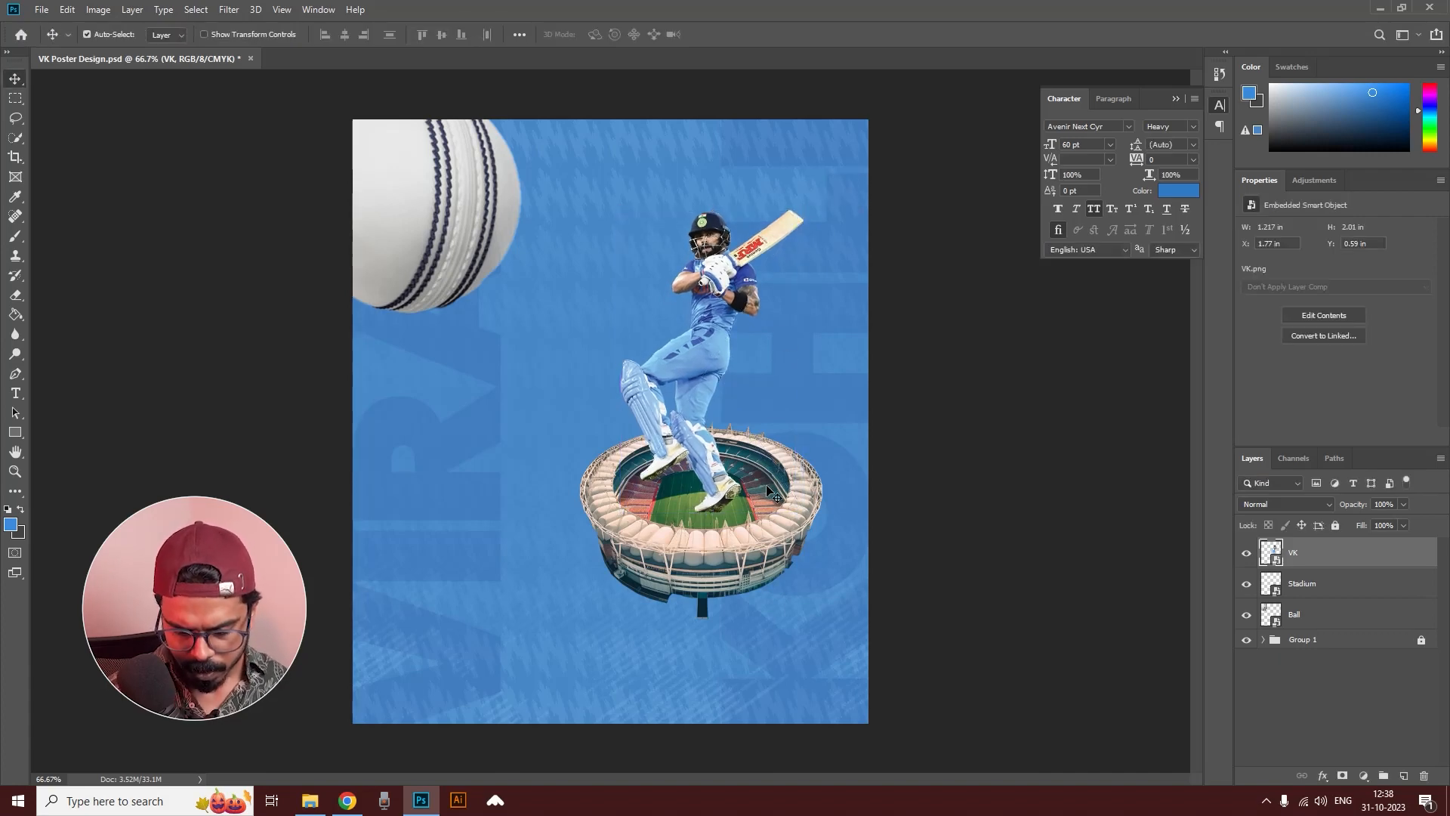
Step: Move the player and stadium together further down the poster, and nudge them slightly back up
{"action": "left_click", "coordinate": [776, 516], "text": "shift"}
{"action": "left_click_drag", "start_coordinate": [777, 518], "coordinate": [786, 554]}
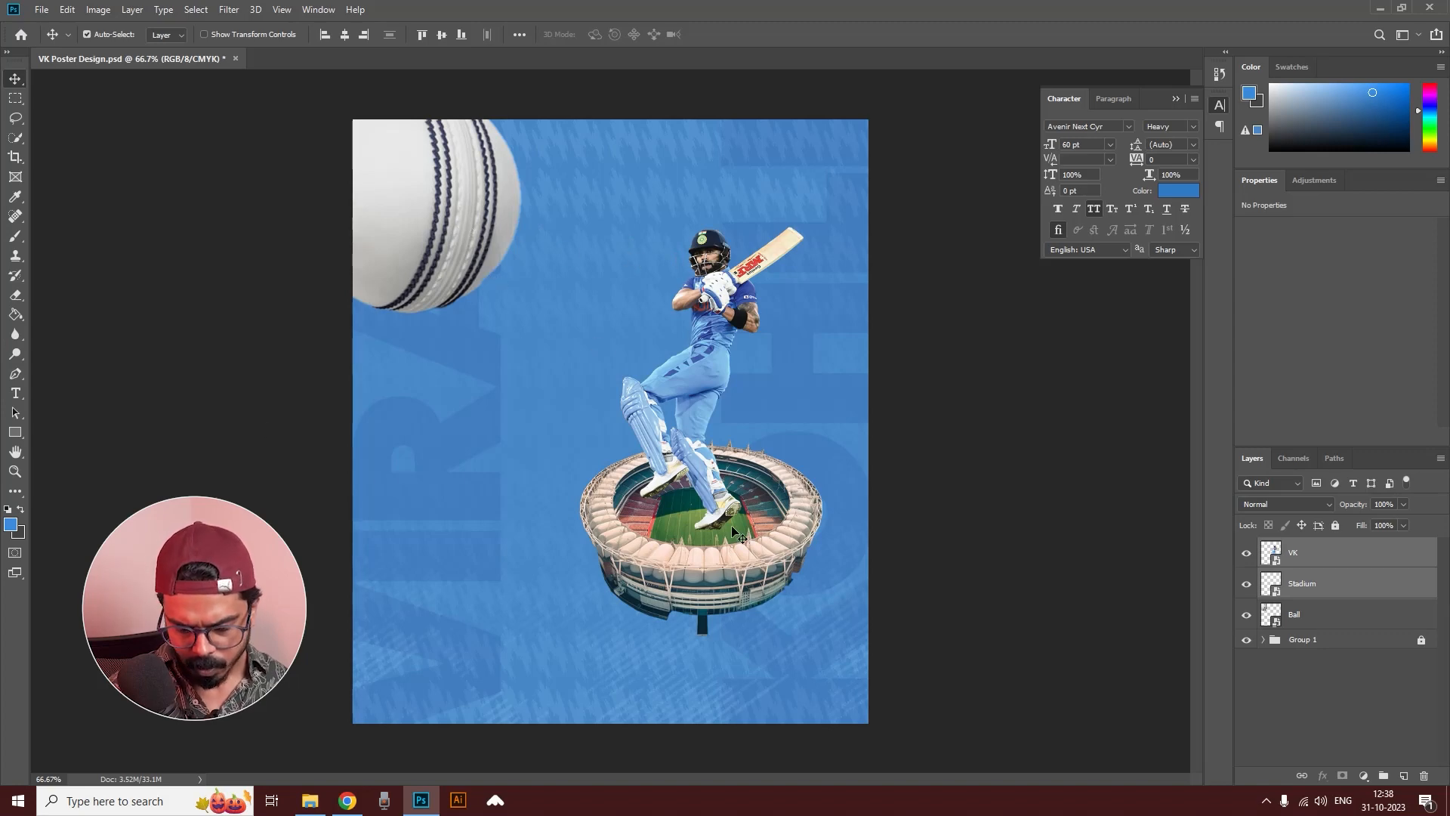
{"action": "mouse_move", "coordinate": [717, 516]}
{"action": "left_mouse_down"}
{"action": "mouse_move", "coordinate": [727, 456]}
{"action": "mouse_move", "coordinate": [707, 520]}
{"action": "mouse_move", "coordinate": [727, 527]}
{"action": "mouse_move", "coordinate": [722, 541]}
{"action": "left_mouse_up"}
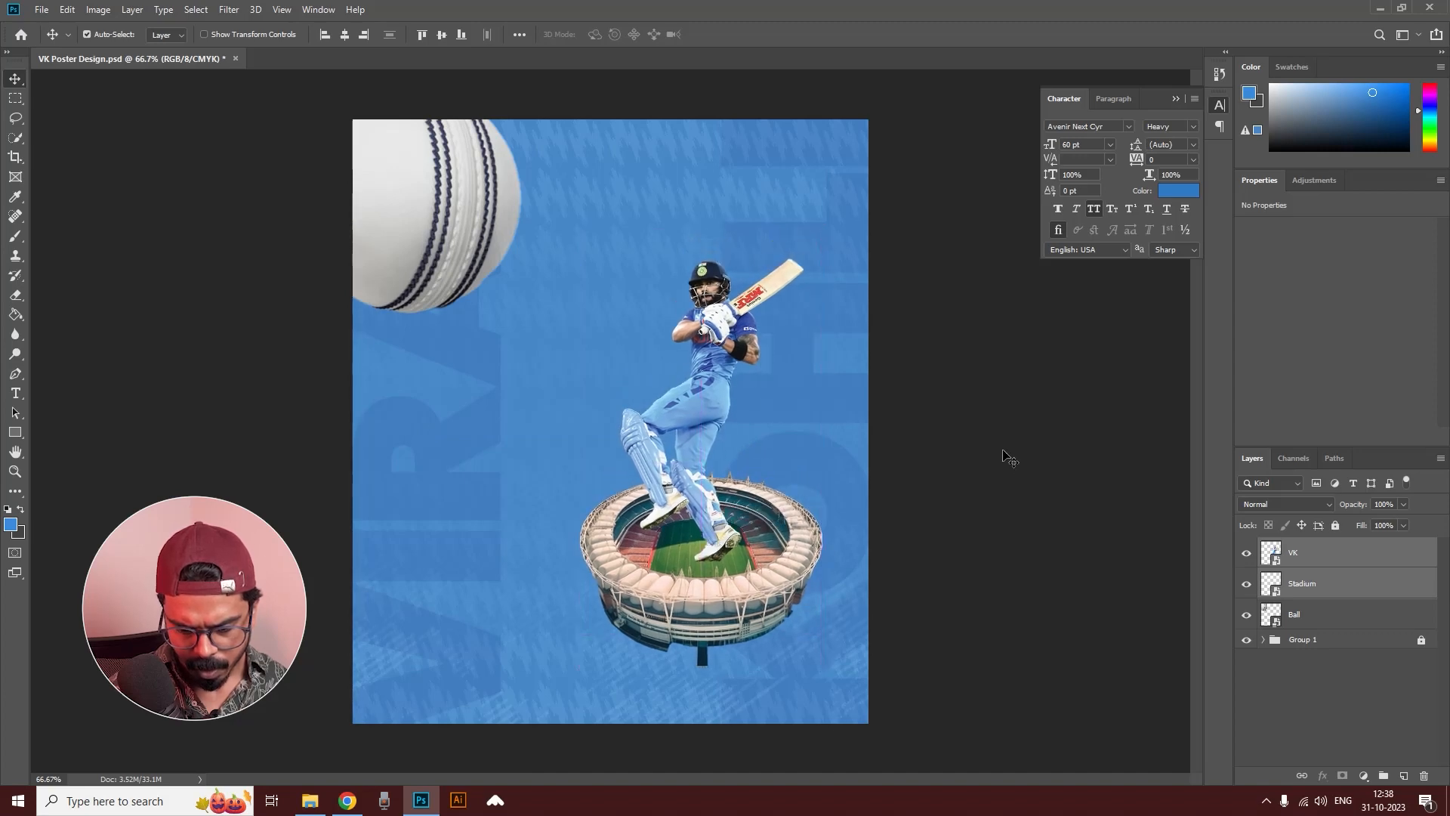
{"action": "key", "text": "Up"}
{"action": "key", "text": "Up"}
{"action": "key", "text": "Up"}
{"action": "key", "text": "Up"}
{"action": "key", "text": "Up"}
{"action": "key", "text": "Up"}
{"action": "key", "text": "Up"}
{"action": "key", "text": "Up"}
{"action": "key", "text": "Up"}
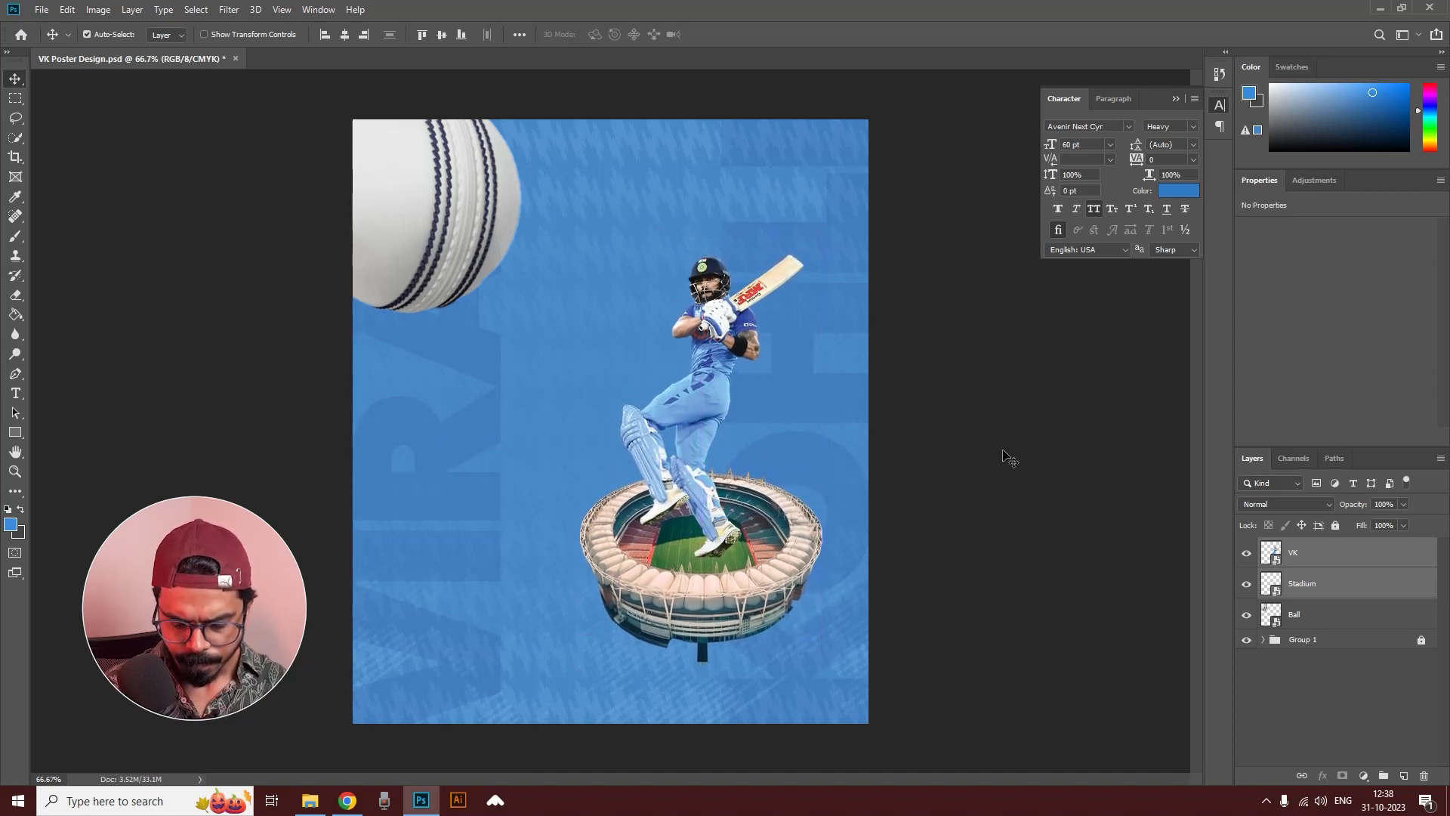
{"action": "left_click", "coordinate": [970, 580]}
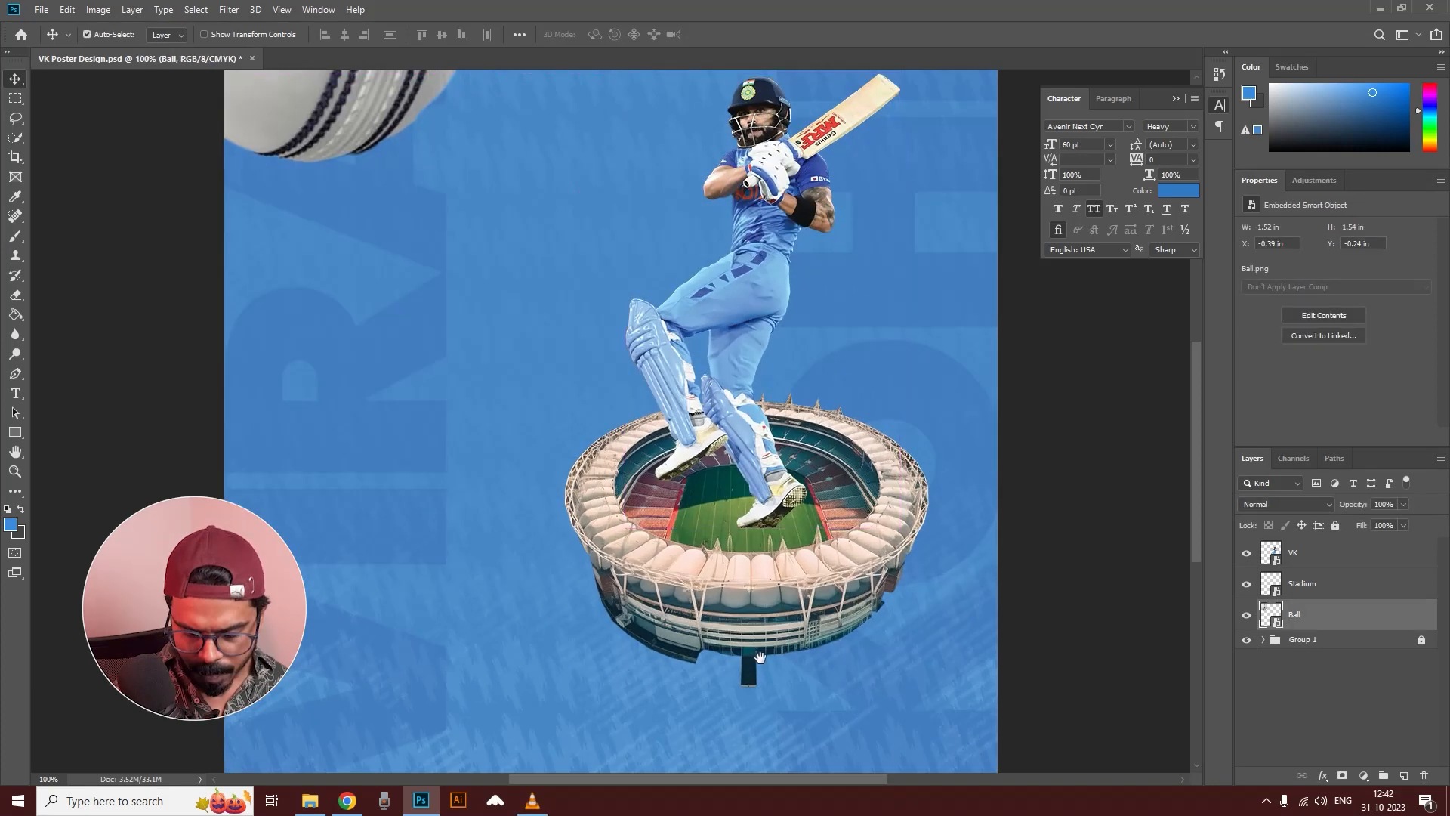
Step: Draw an ellipse about 399 × 203 px beneath the stadium's base, on a layer between Stadium and Ball
{"action": "left_click_drag", "start_coordinate": [763, 656], "coordinate": [717, 513]}
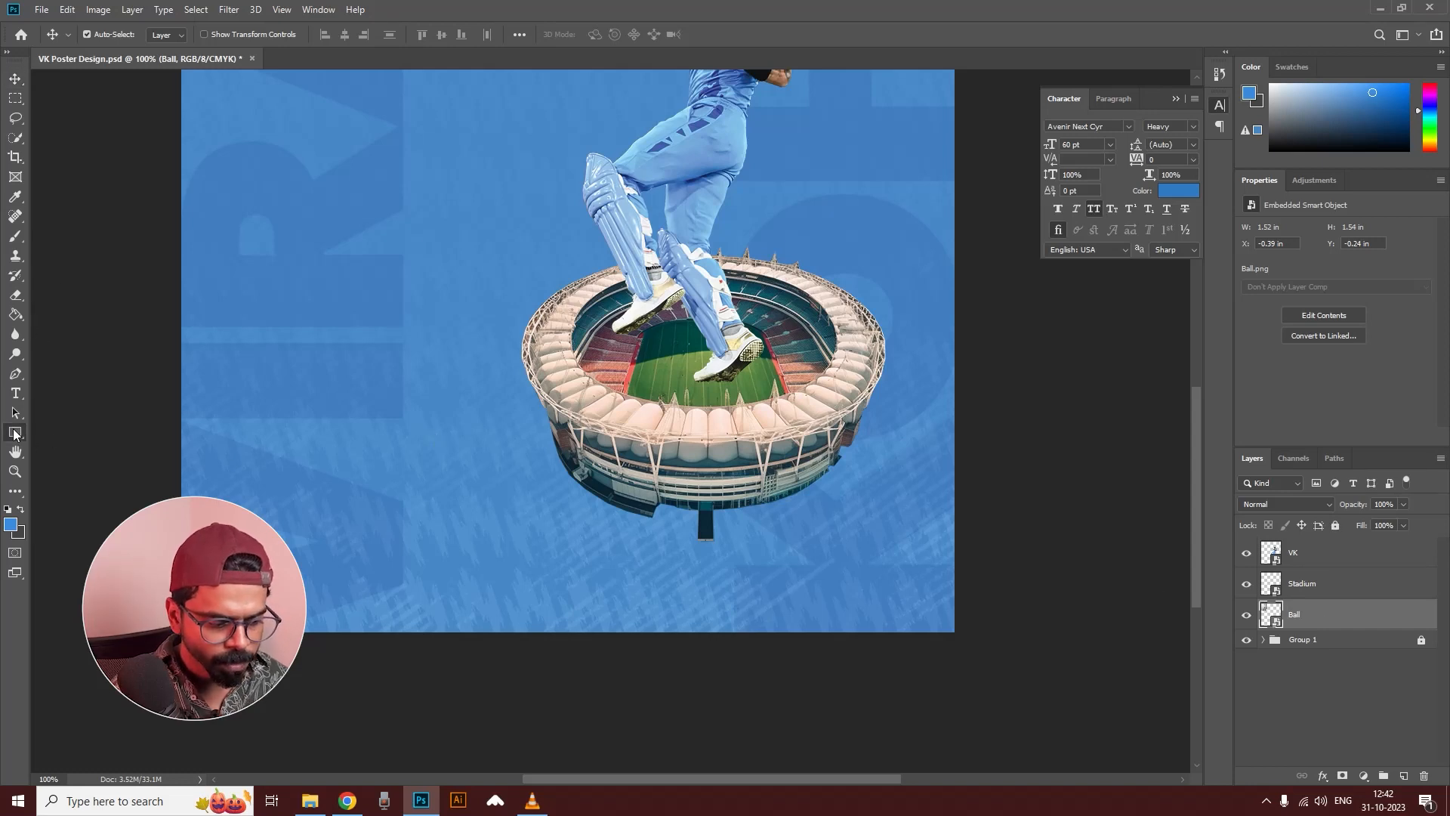
{"action": "left_click", "coordinate": [15, 432]}
{"action": "left_click", "coordinate": [66, 463]}
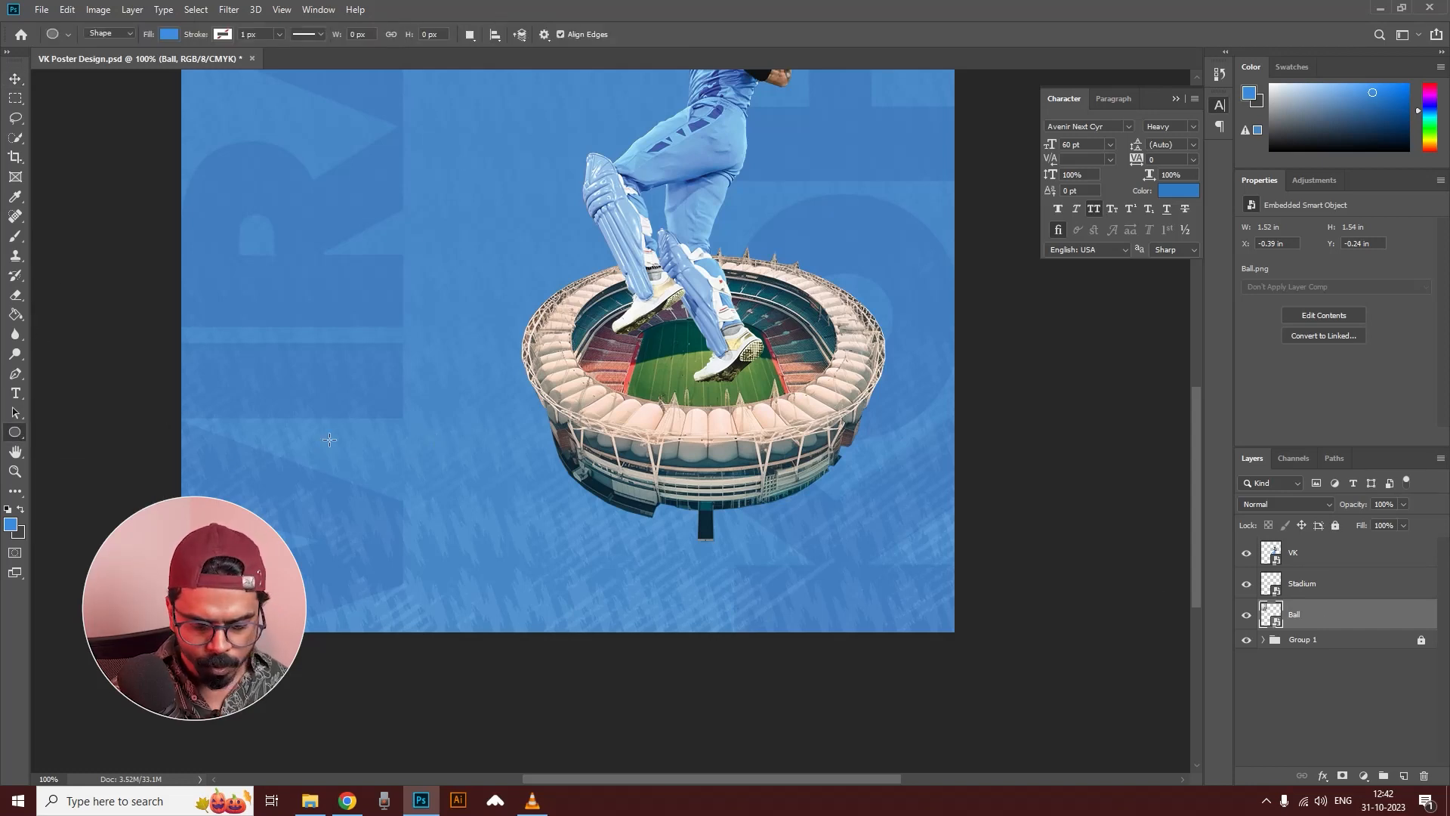
{"action": "left_click_drag", "start_coordinate": [560, 446], "coordinate": [862, 598]}
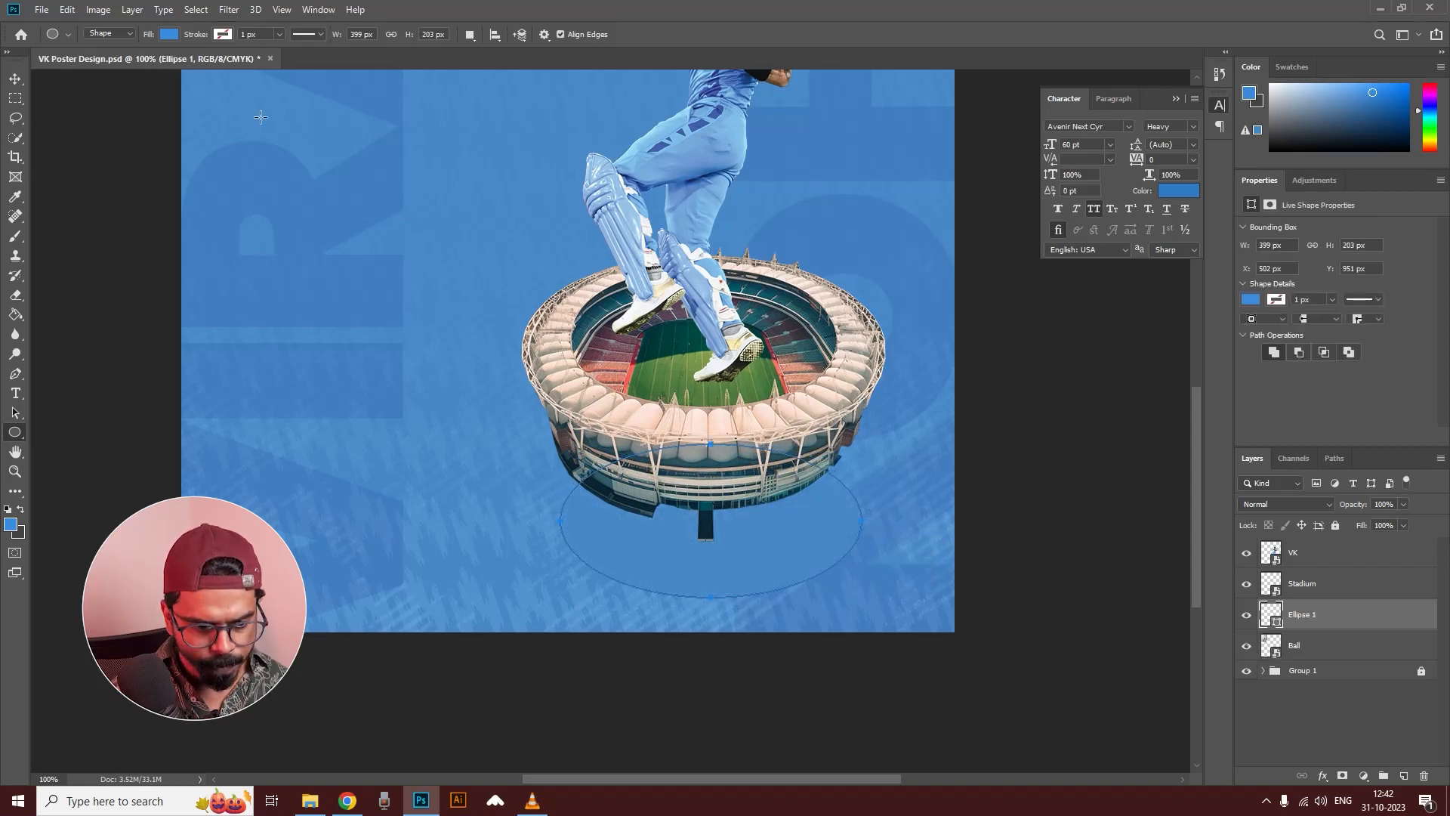
Step: Set the ellipse's fill to the dark navy colour #13304c
{"action": "left_click", "coordinate": [169, 34]}
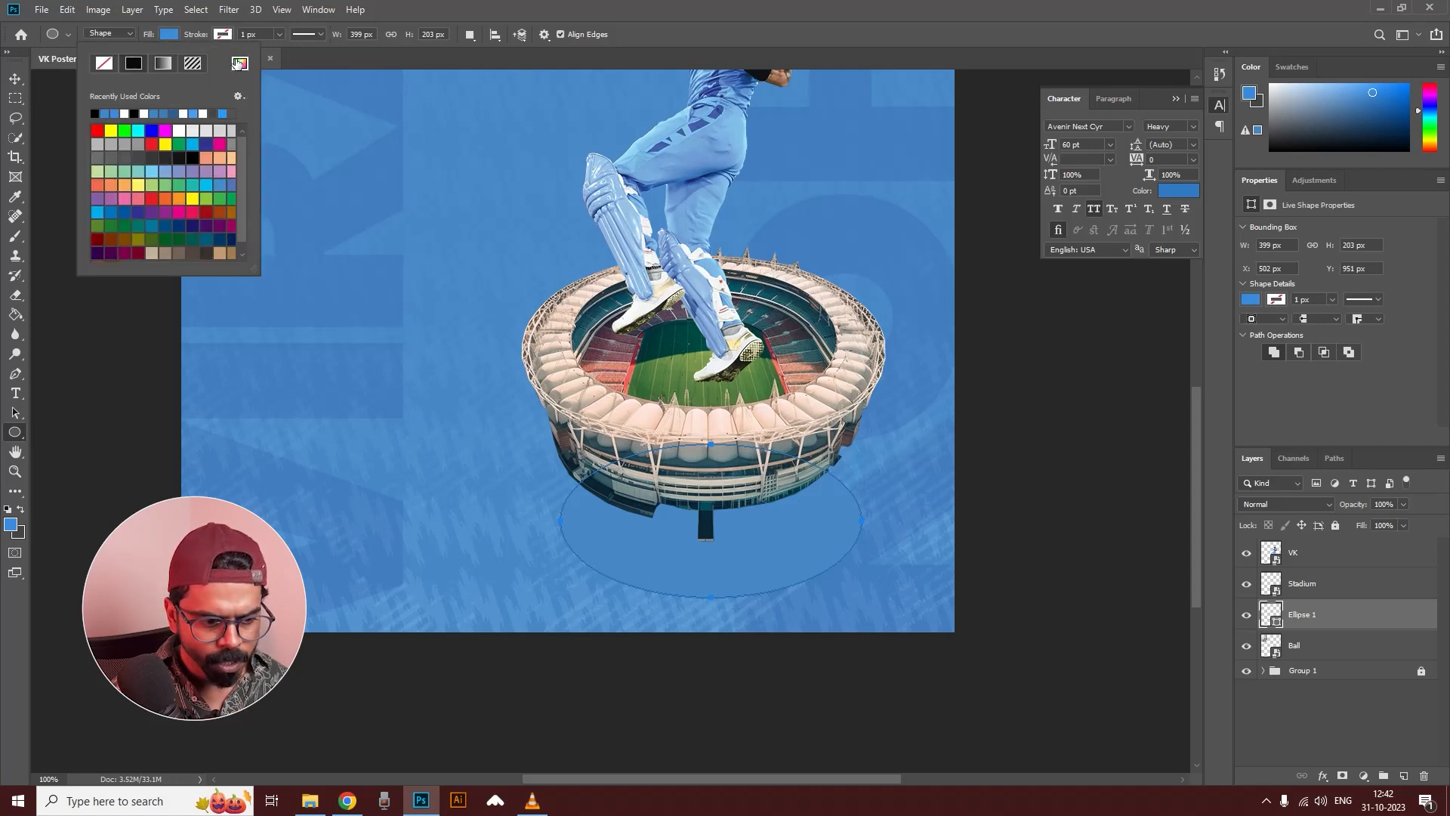
{"action": "left_click", "coordinate": [174, 114]}
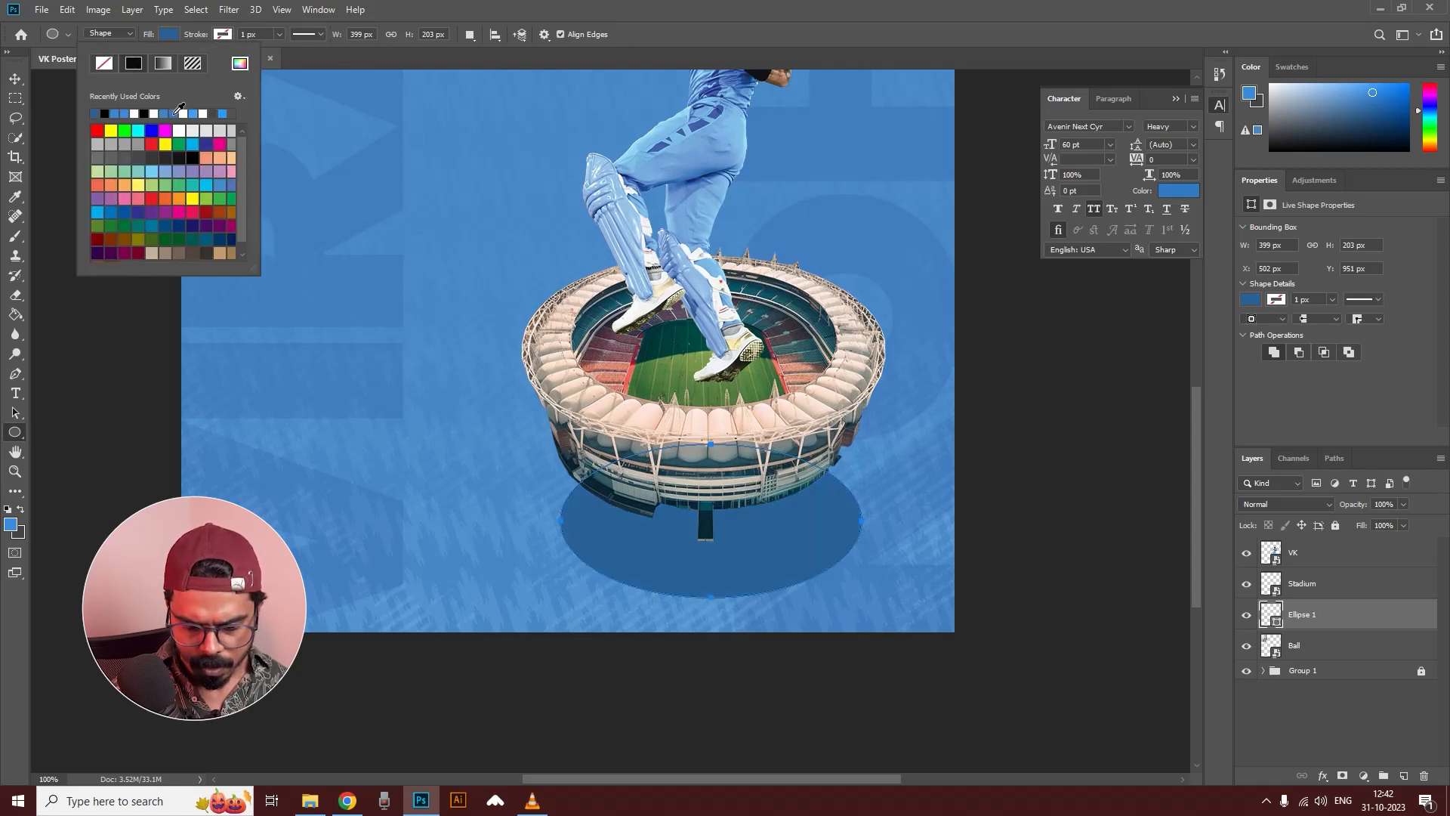
{"action": "left_click", "coordinate": [239, 63]}
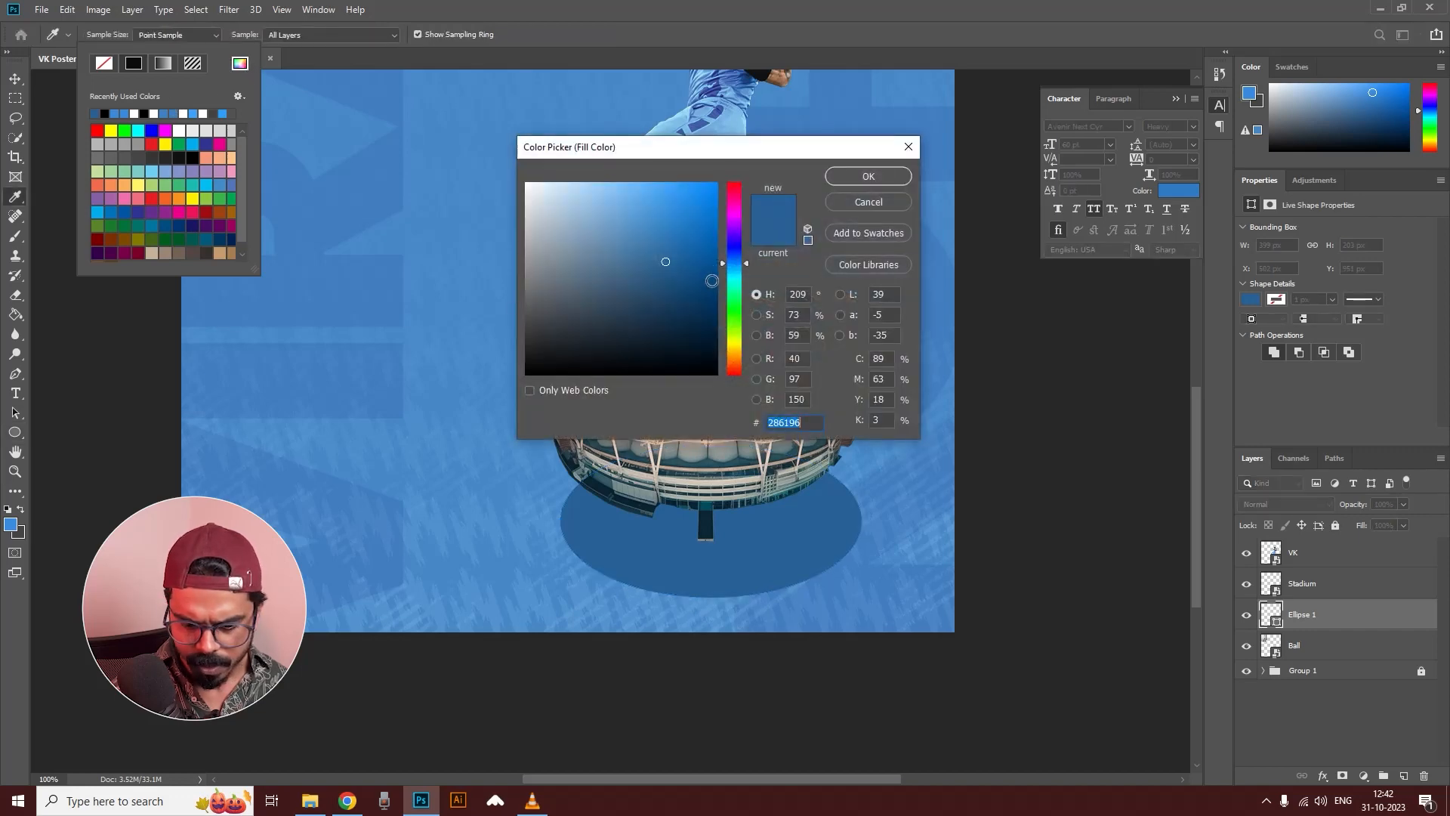
{"action": "left_click_drag", "start_coordinate": [680, 296], "coordinate": [670, 318]}
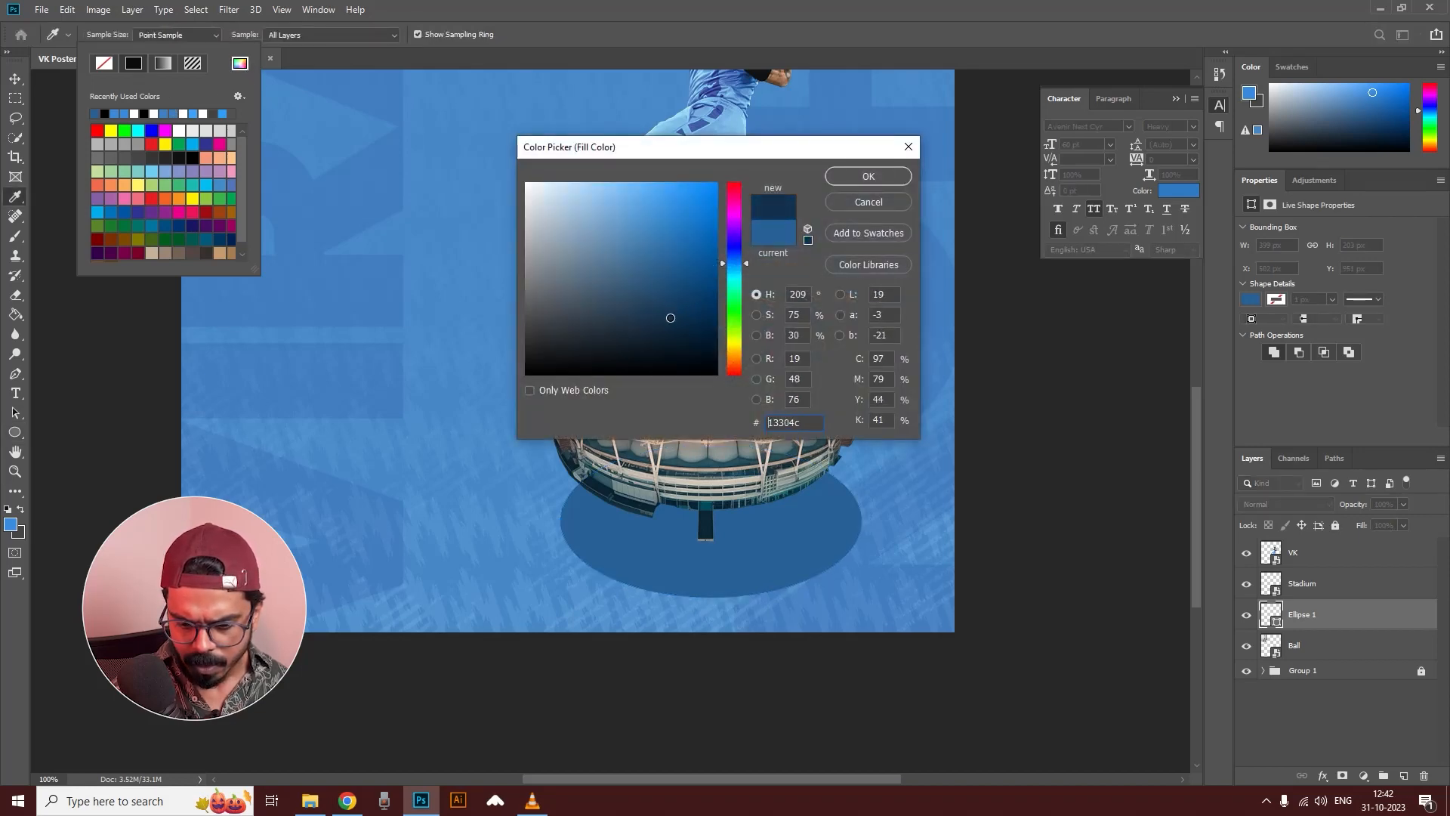
{"action": "left_click", "coordinate": [868, 176]}
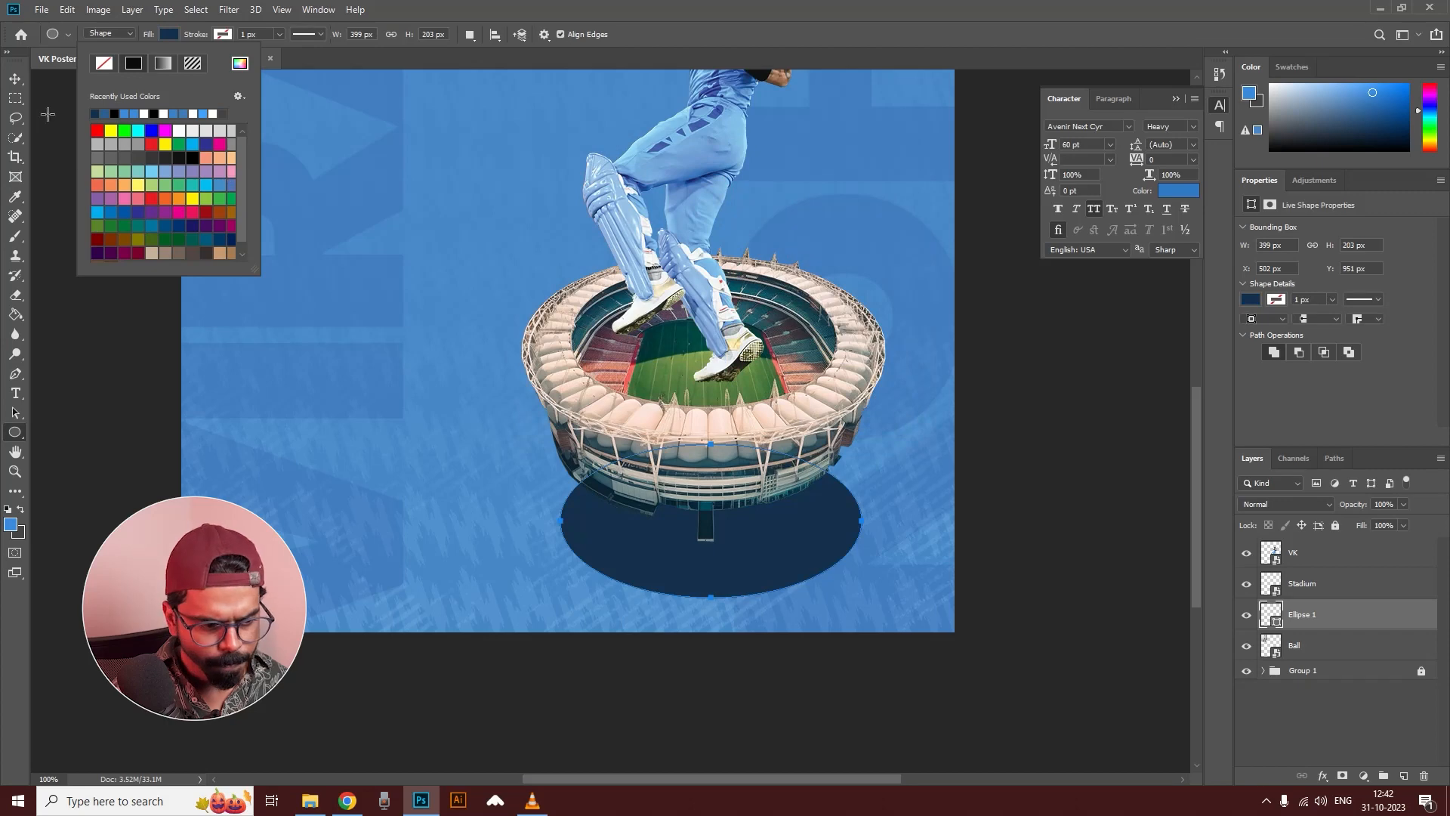
Step: Move the navy ellipse slightly up and left to X 492 px, Y 935 px beneath the stadium
{"action": "key", "text": "v"}
{"action": "left_click_drag", "start_coordinate": [808, 528], "coordinate": [795, 520]}
{"action": "left_click", "coordinate": [752, 408], "text": "ctrl+alt"}
{"action": "left_click", "coordinate": [742, 407], "text": "ctrl+alt"}
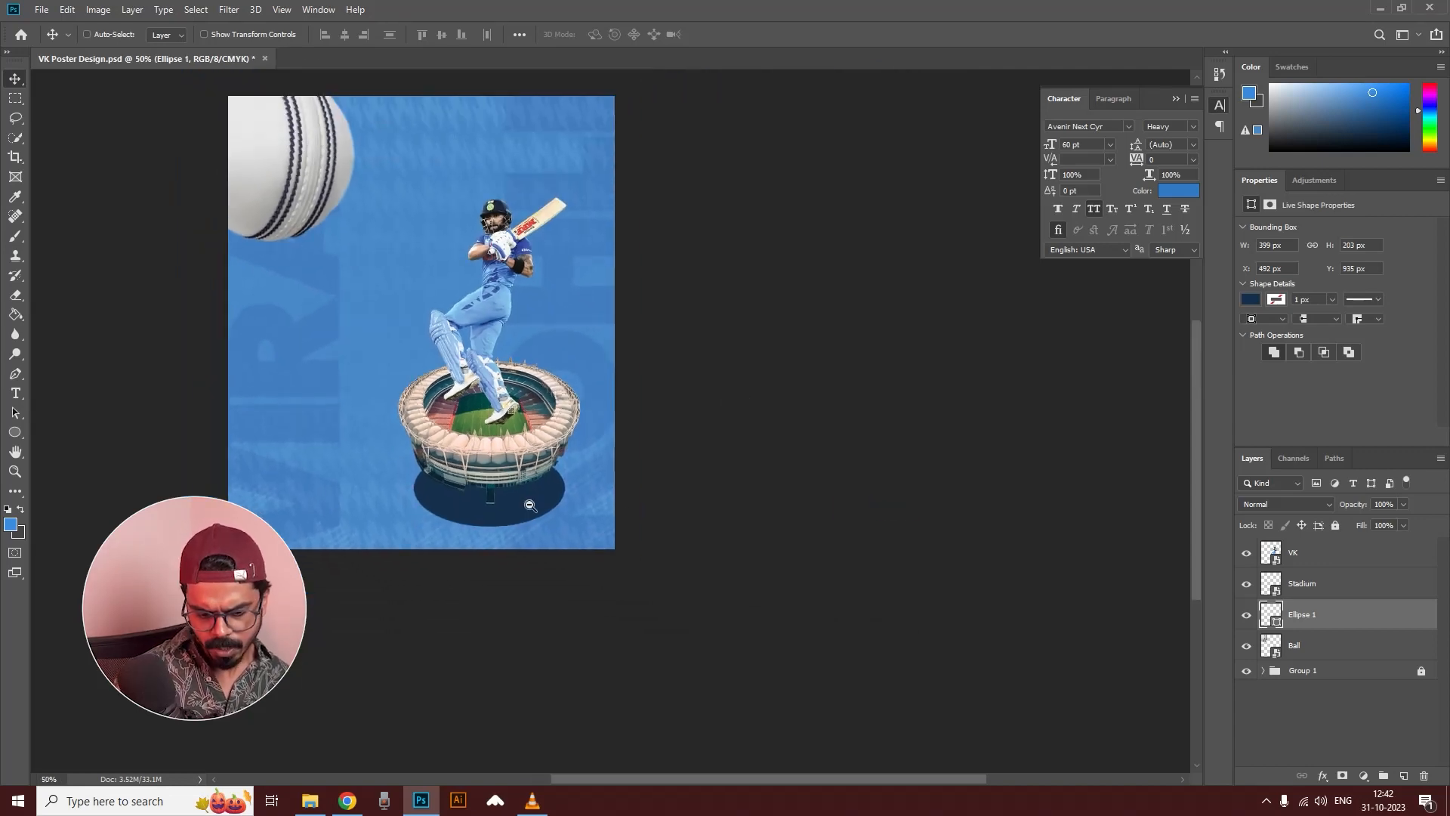
Step: Lower the opacity of the ellipse shadow layer to 66%
{"action": "left_click", "coordinate": [507, 490], "text": "ctrl"}
{"action": "left_click", "coordinate": [508, 490], "text": "ctrl"}
{"action": "left_click_drag", "start_coordinate": [732, 669], "coordinate": [617, 427]}
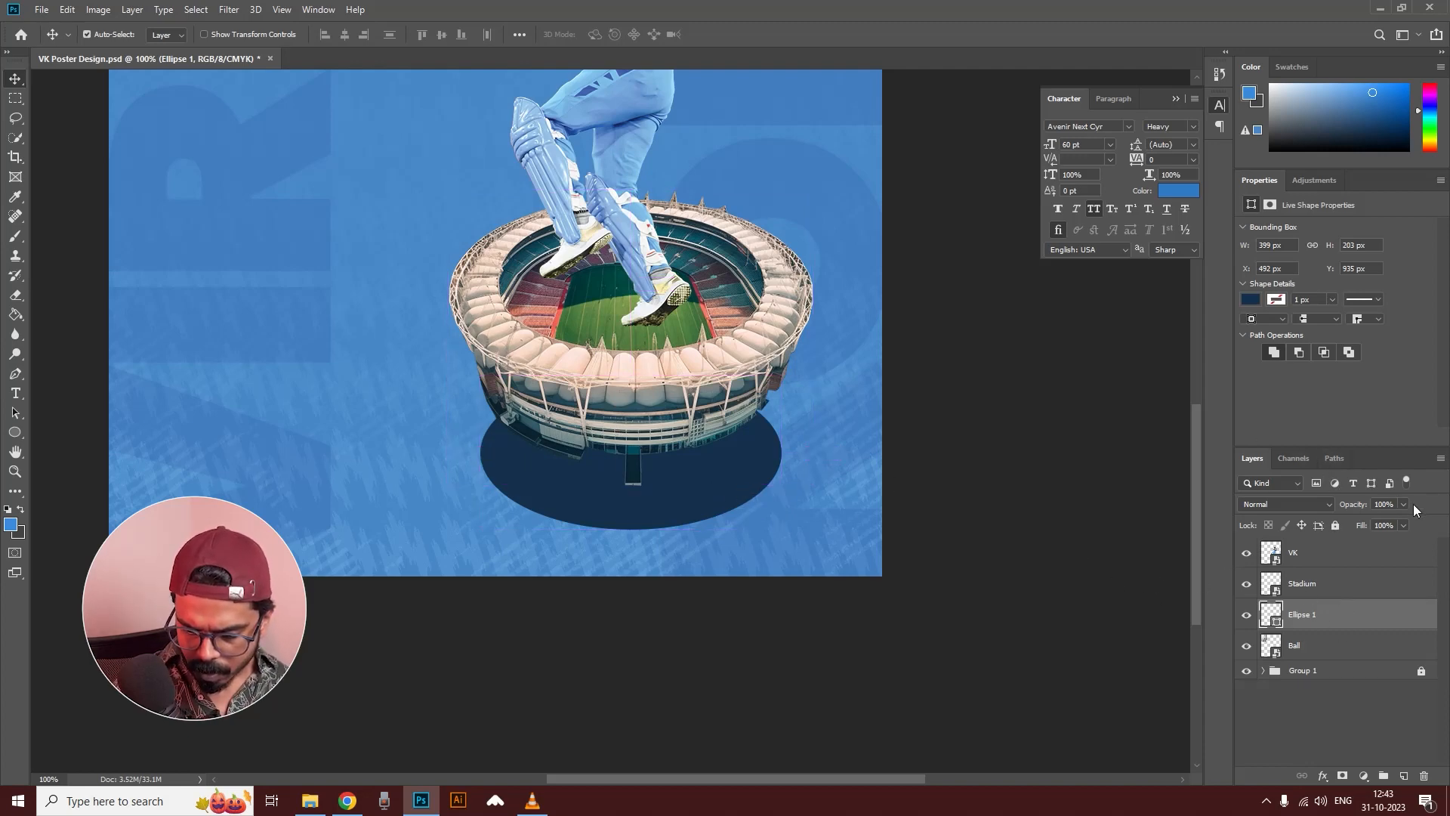
{"action": "left_click", "coordinate": [1382, 521]}
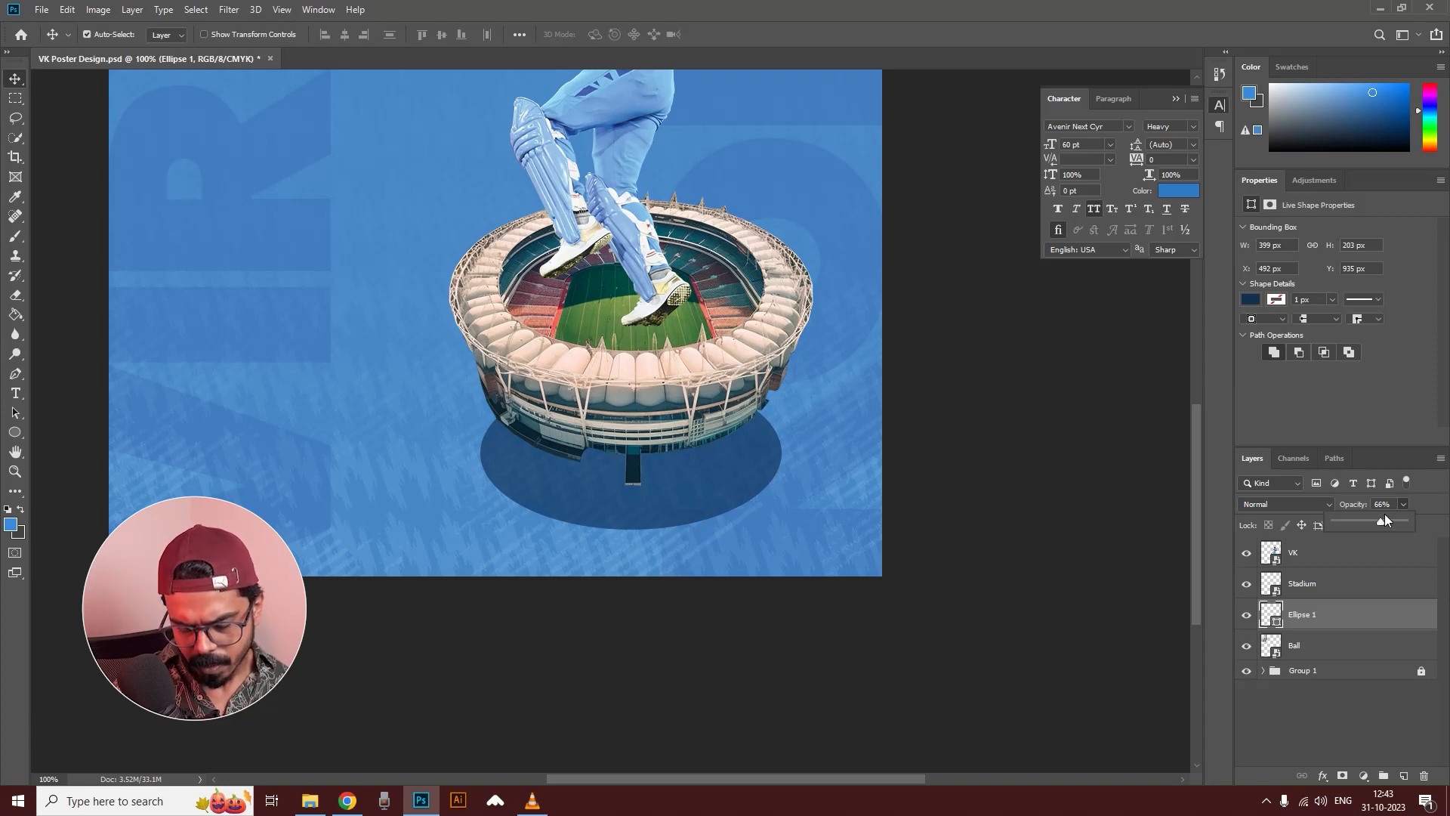
{"action": "left_click", "coordinate": [1316, 614]}
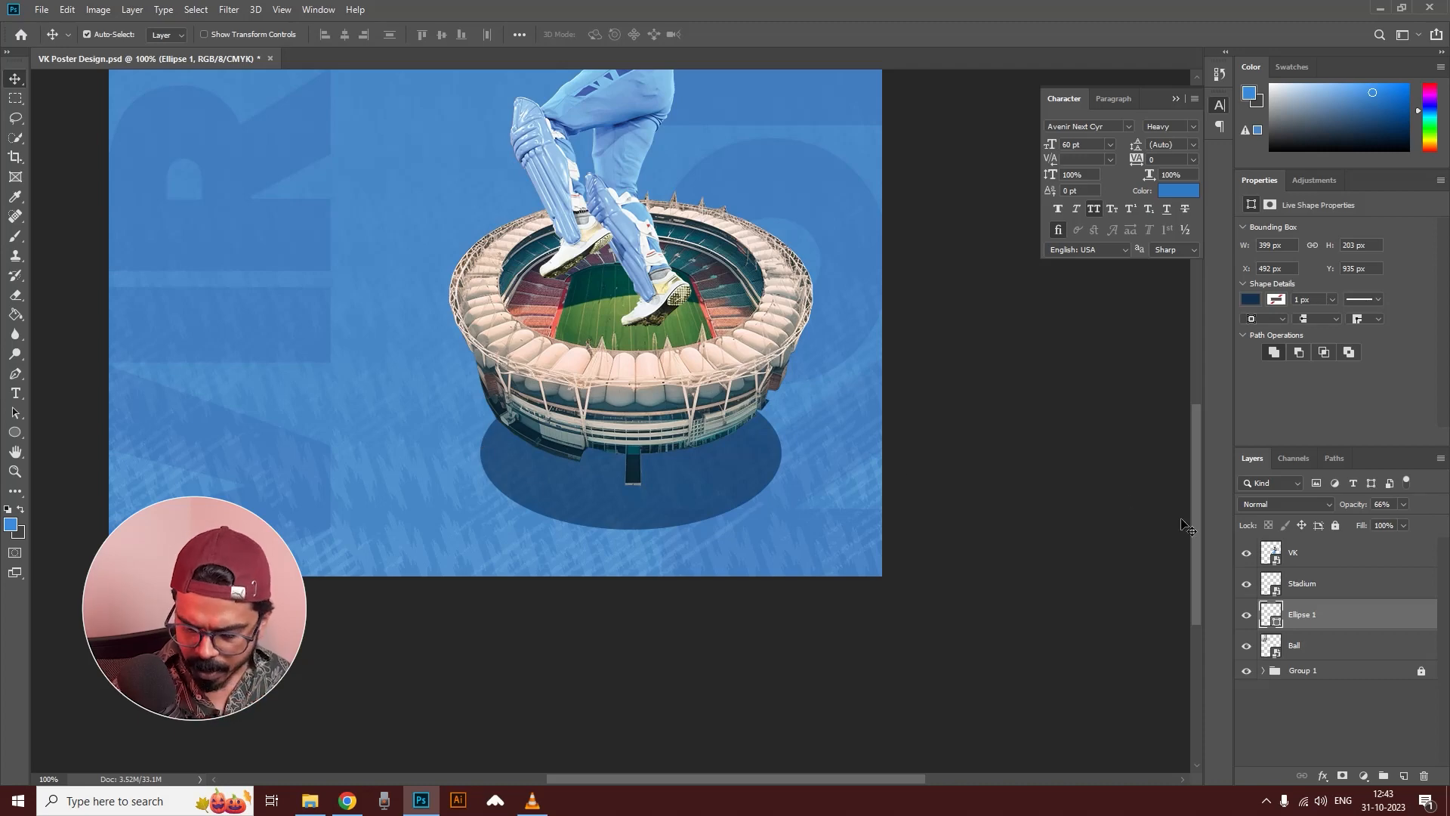
Step: Convert the ellipse to a smart object and apply a Gaussian Blur with a 1.0 px radius
{"action": "left_click", "coordinate": [235, 10]}
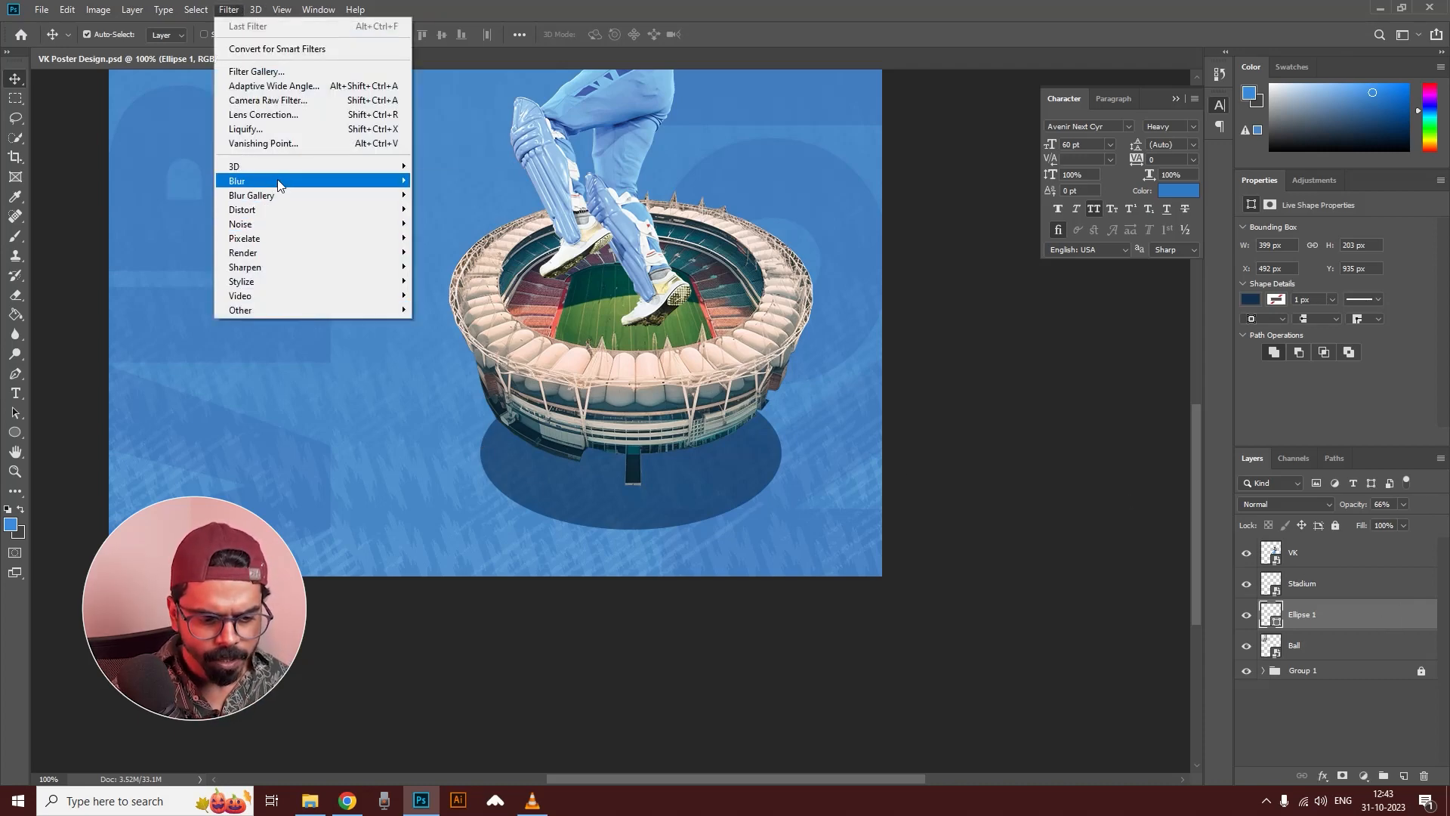
{"action": "mouse_move", "coordinate": [285, 181]}
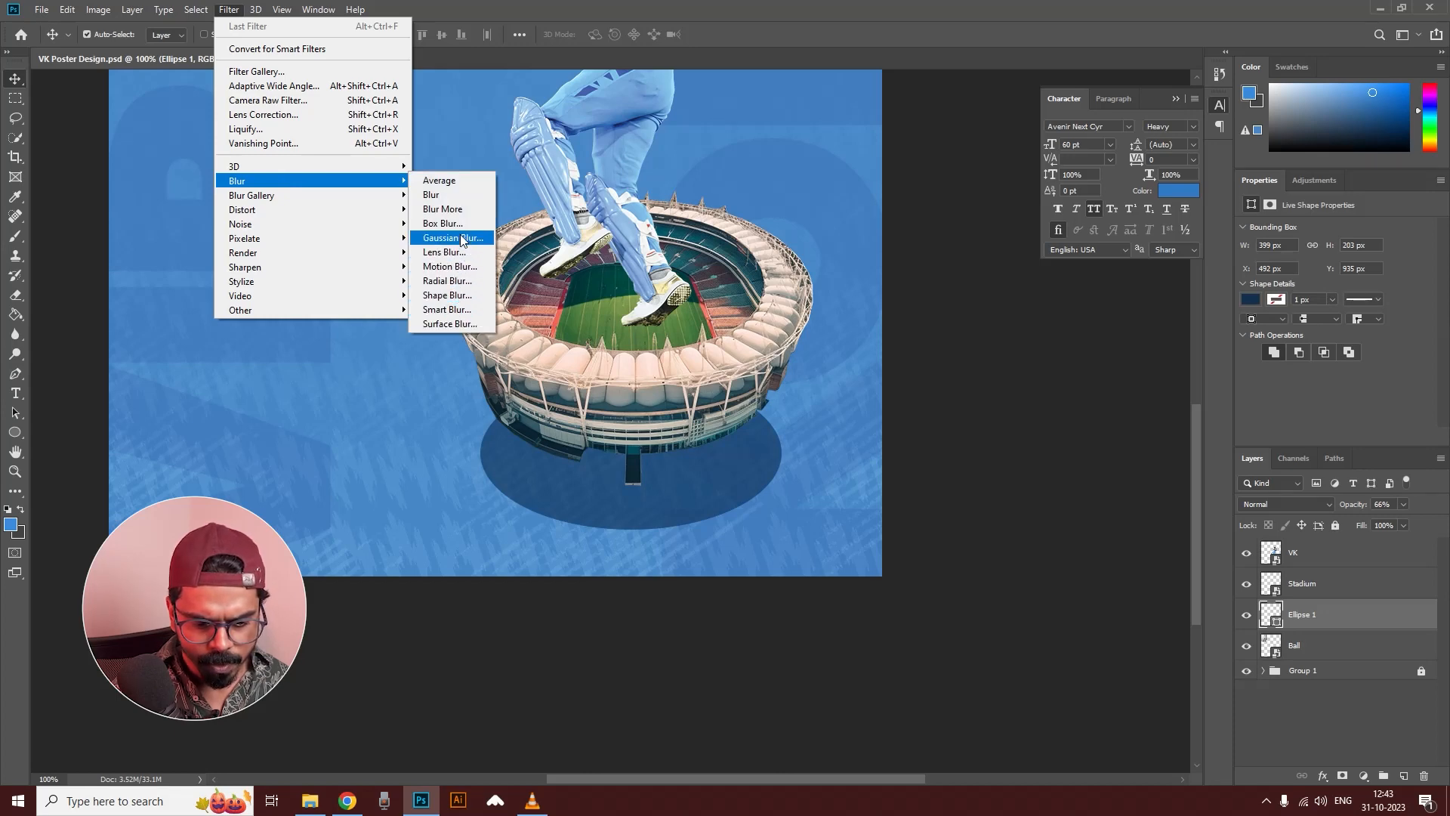
{"action": "left_click", "coordinate": [462, 238]}
{"action": "left_click", "coordinate": [701, 299]}
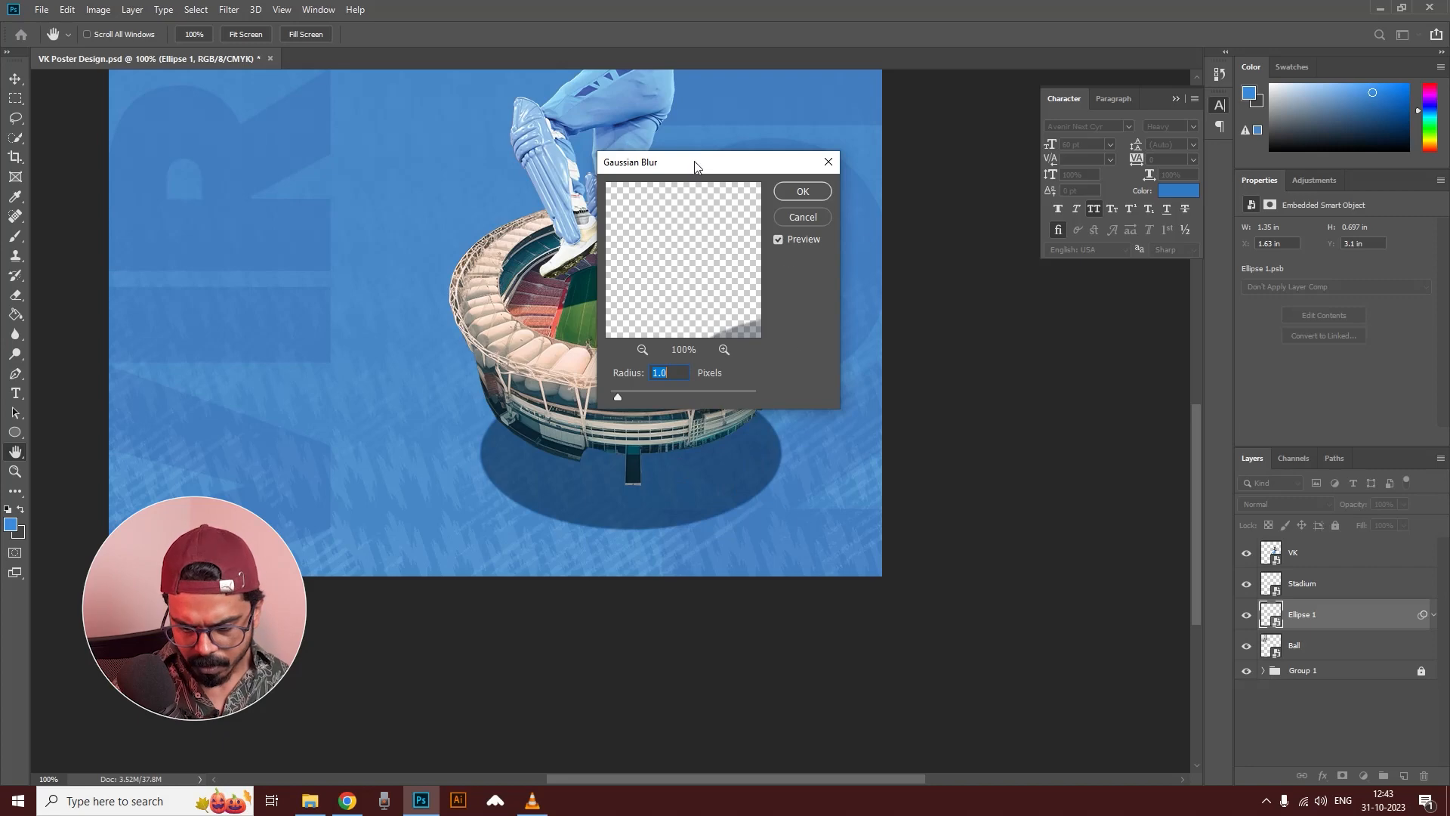
{"action": "left_click_drag", "start_coordinate": [696, 167], "coordinate": [939, 221]}
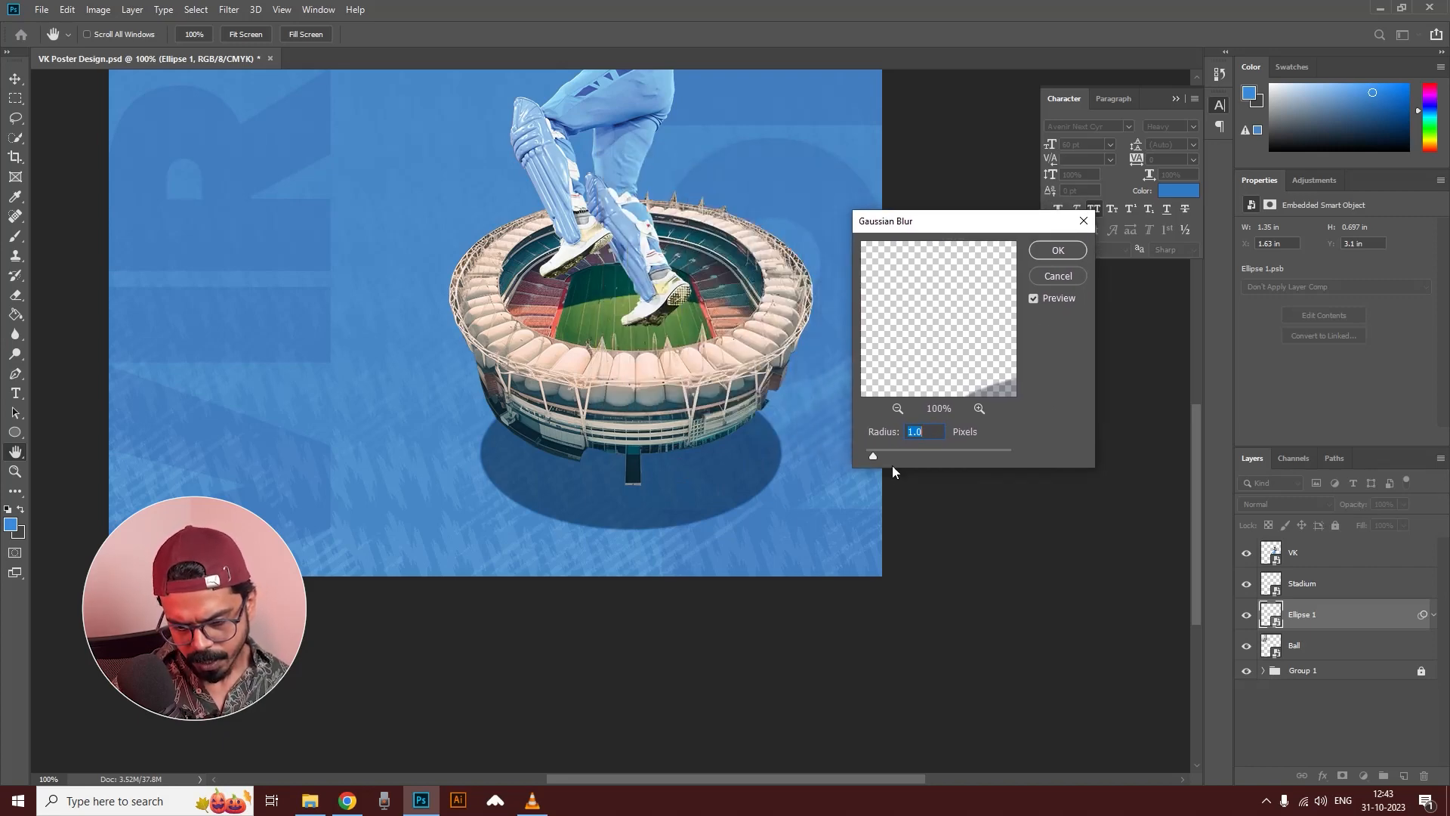
{"action": "left_click", "coordinate": [1047, 250]}
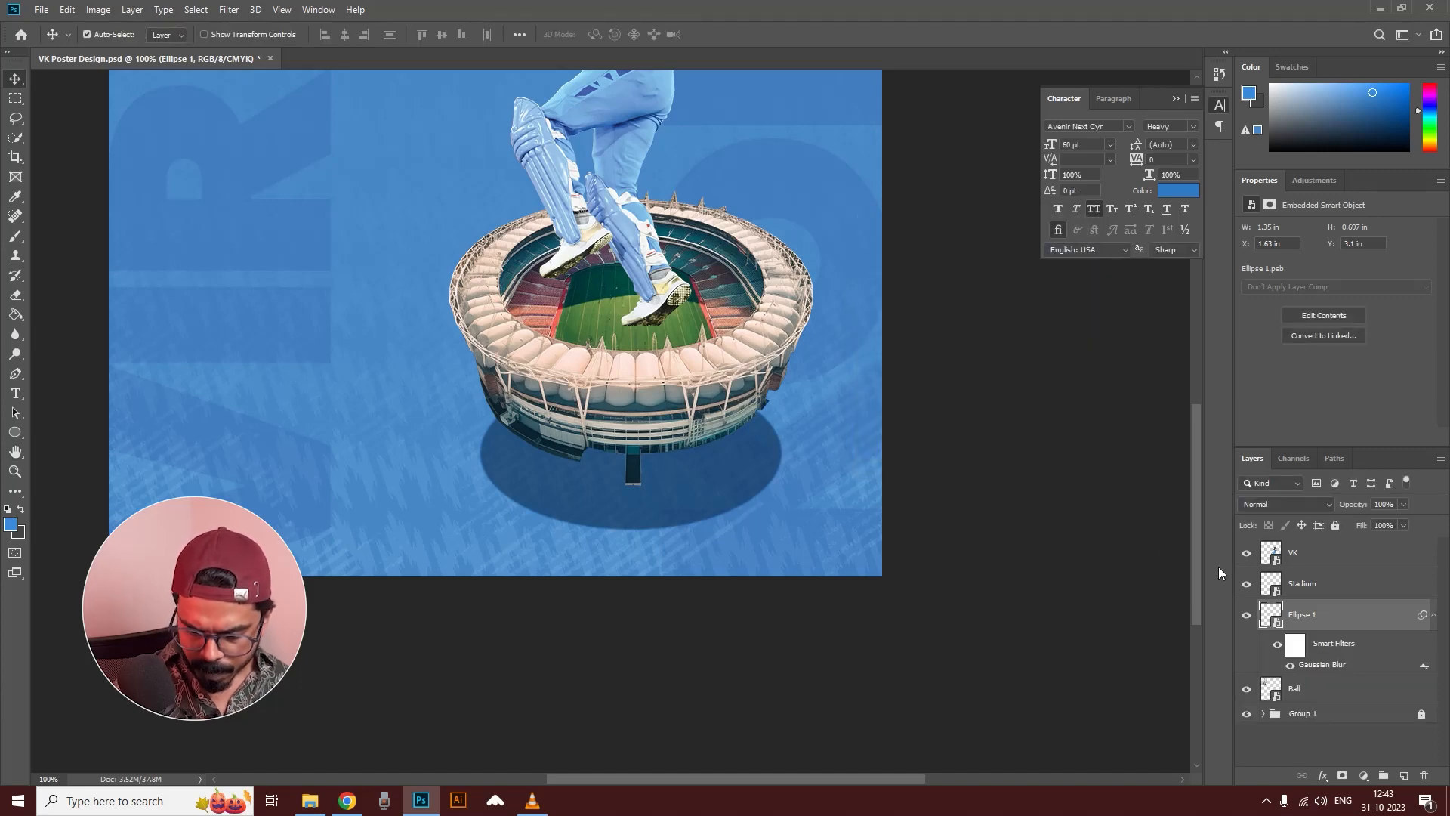
Step: Duplicate the ellipse shadow layer and scale the copy to about 87% width and 75% height beneath the stadium
{"action": "left_click_drag", "start_coordinate": [1322, 619], "coordinate": [1403, 775]}
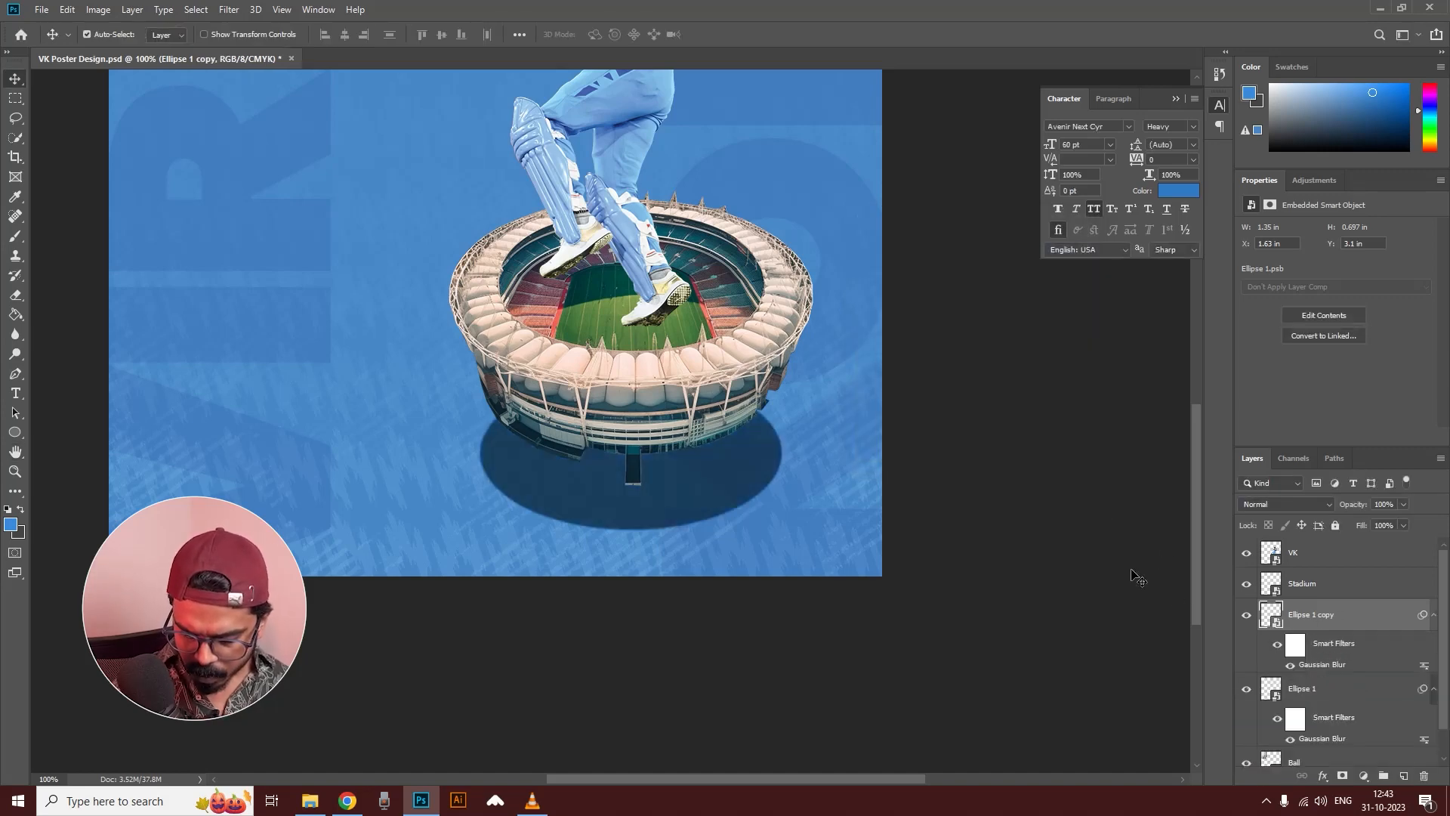
{"action": "key", "text": "ctrl+t"}
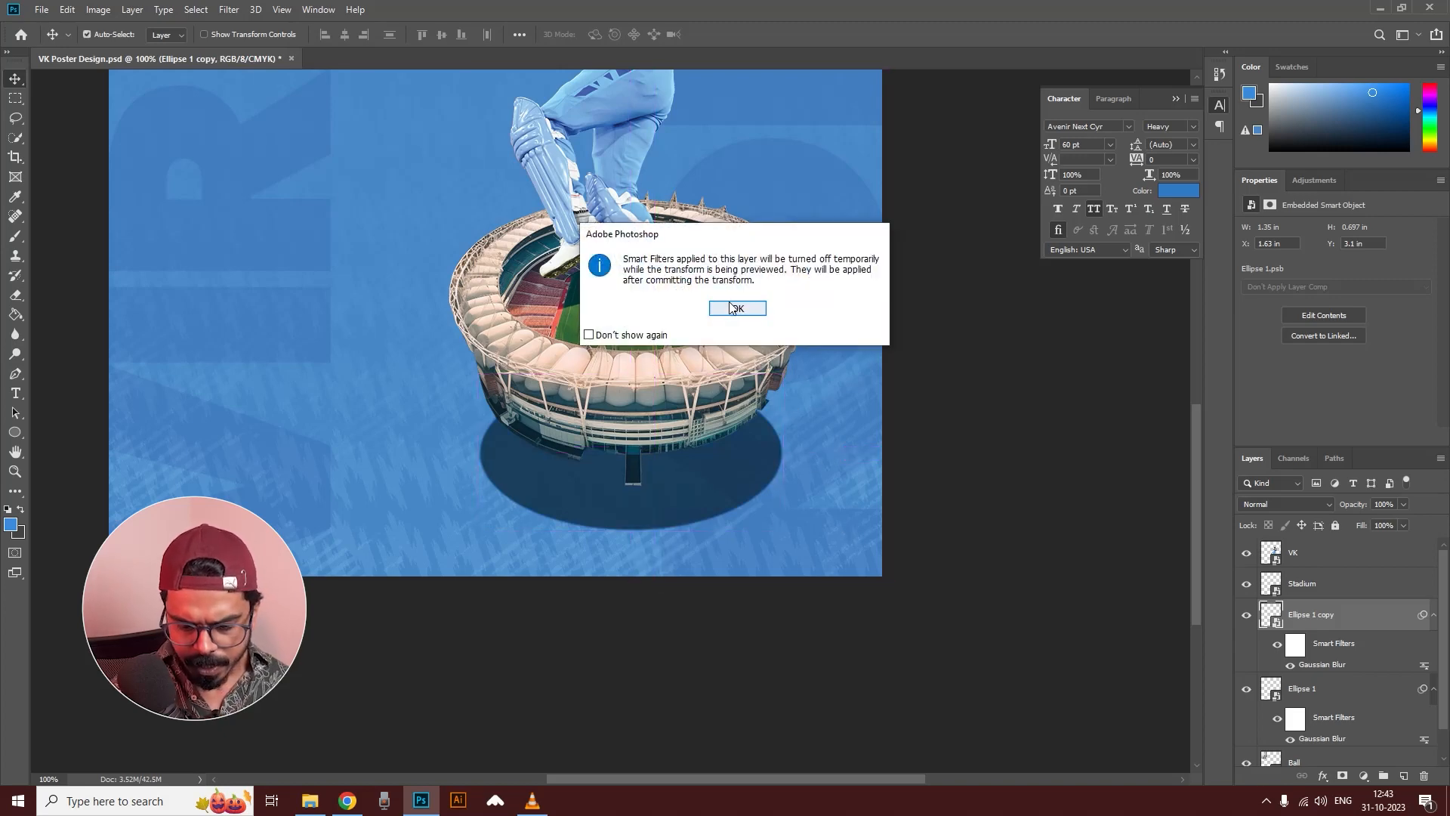
{"action": "left_click", "coordinate": [734, 310]}
{"action": "left_click_drag", "start_coordinate": [781, 530], "coordinate": [707, 491]}
{"action": "left_click_drag", "start_coordinate": [563, 452], "coordinate": [593, 447]}
{"action": "left_click_drag", "start_coordinate": [737, 429], "coordinate": [759, 416]}
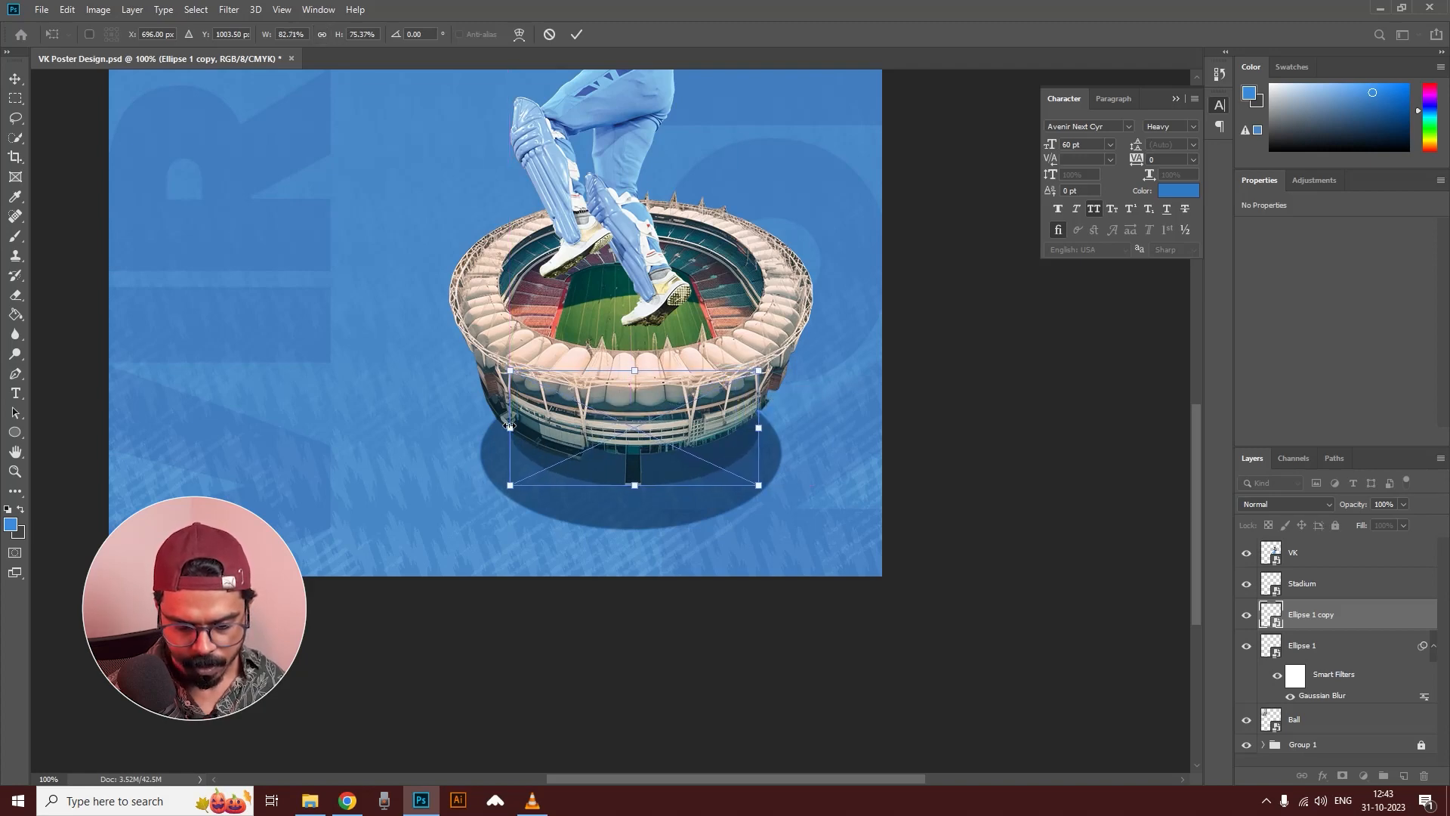
{"action": "left_click_drag", "start_coordinate": [509, 426], "coordinate": [496, 422]}
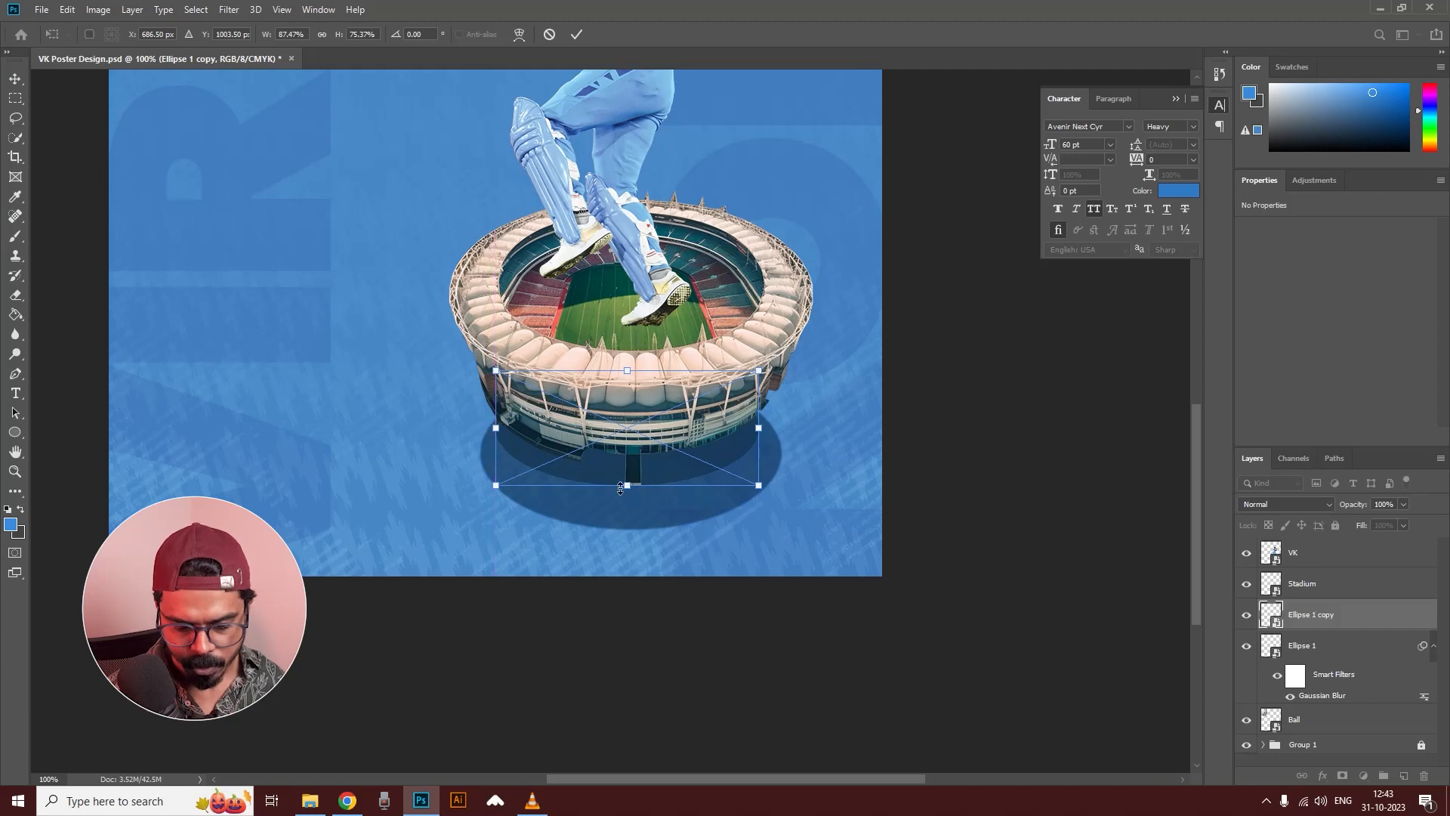
{"action": "left_click_drag", "start_coordinate": [630, 490], "coordinate": [632, 493]}
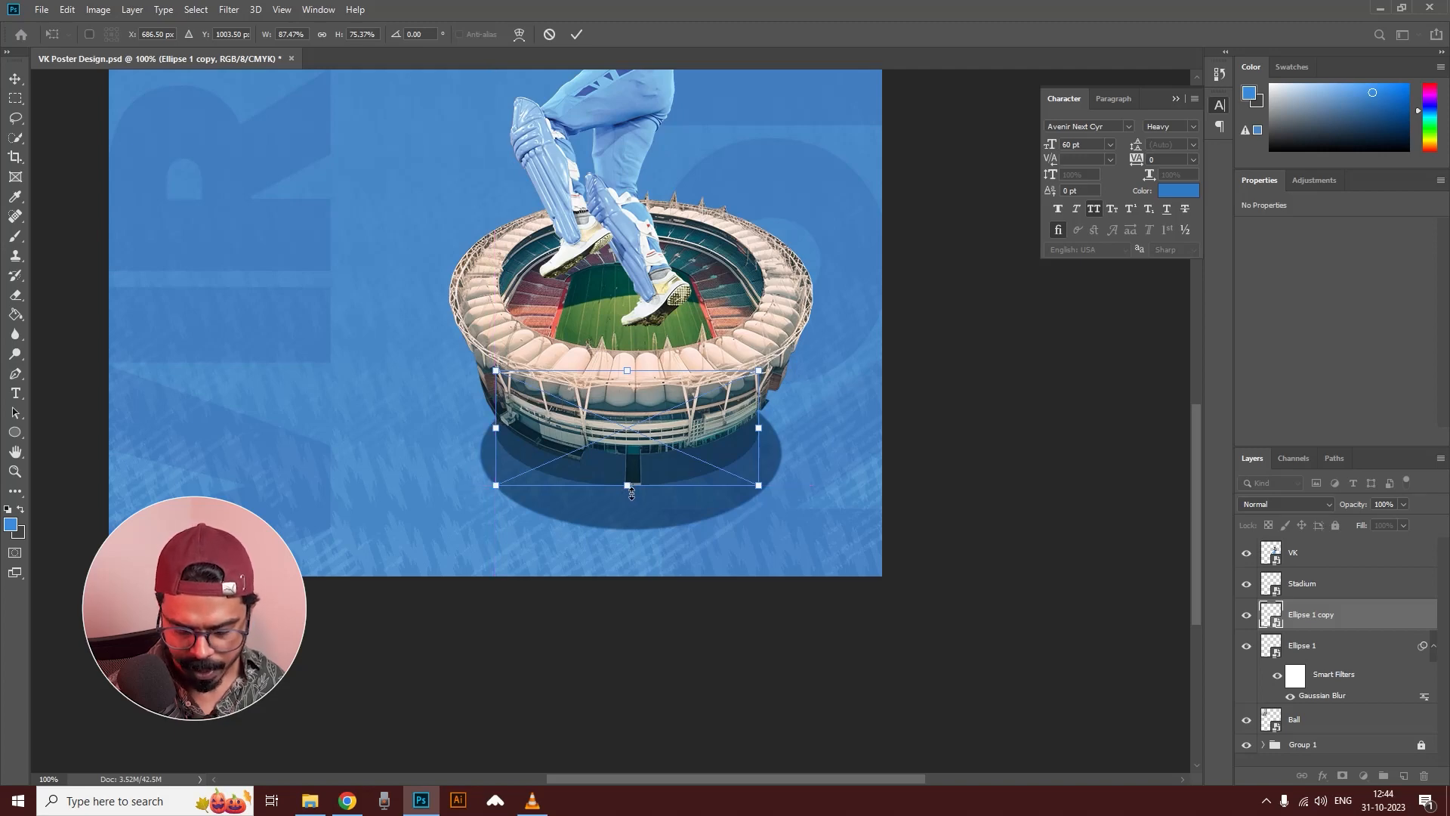
{"action": "key", "text": "Return"}
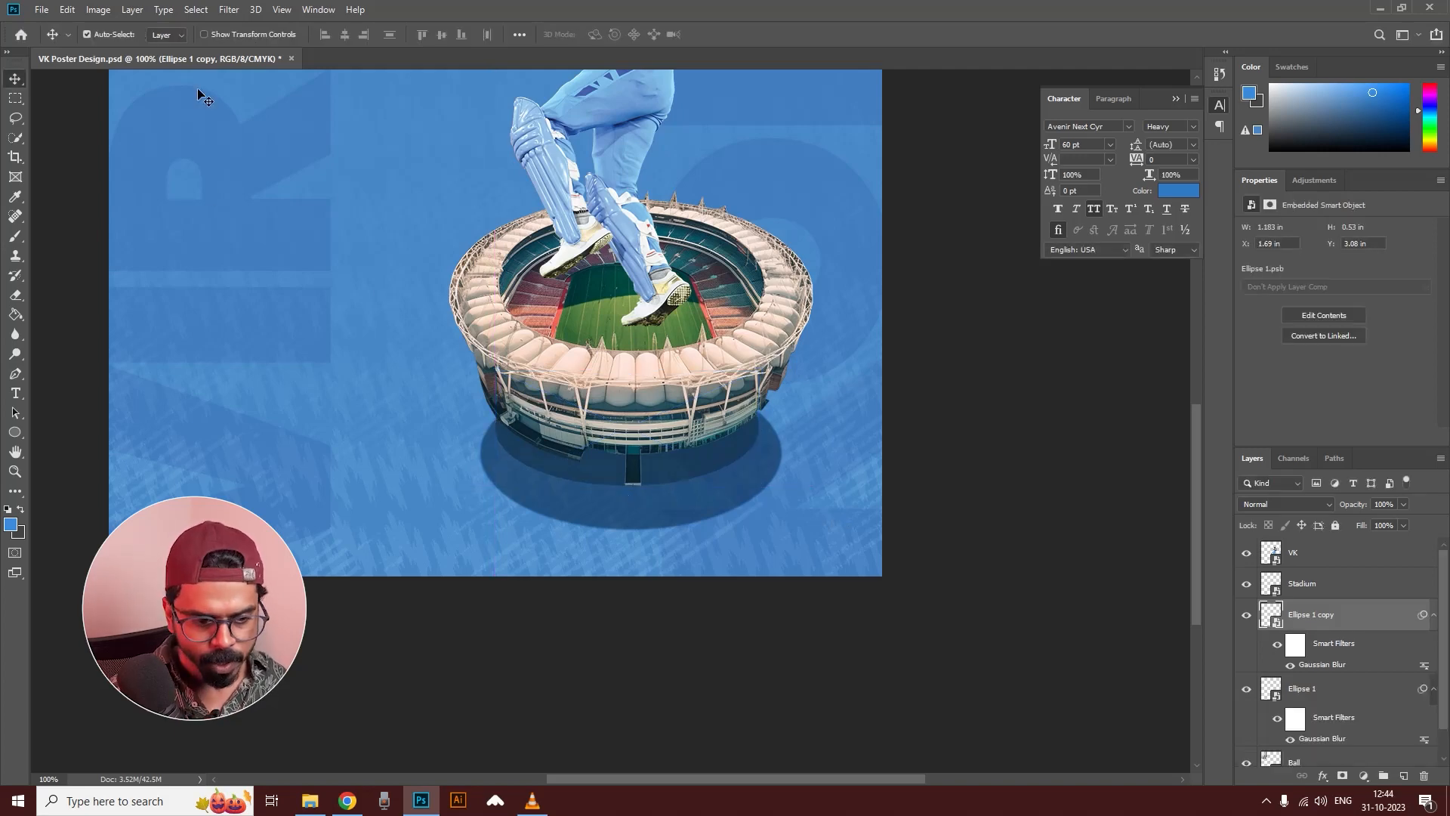
Step: Increase the Gaussian Blur radius of the Ellipse 1 copy shadow to 11.1 px
{"action": "double_click", "coordinate": [1321, 672]}
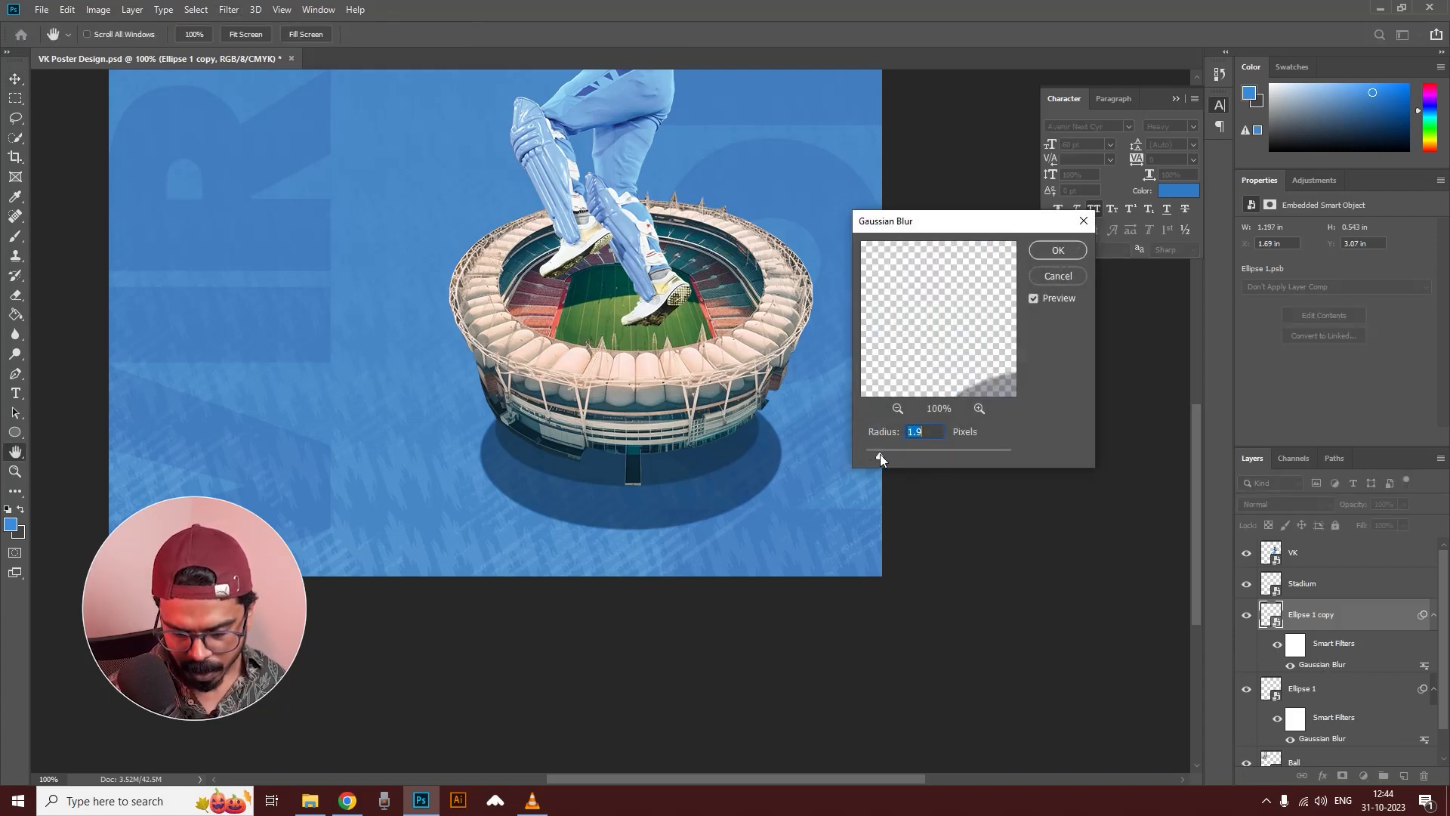
{"action": "left_click_drag", "start_coordinate": [892, 452], "coordinate": [896, 451]}
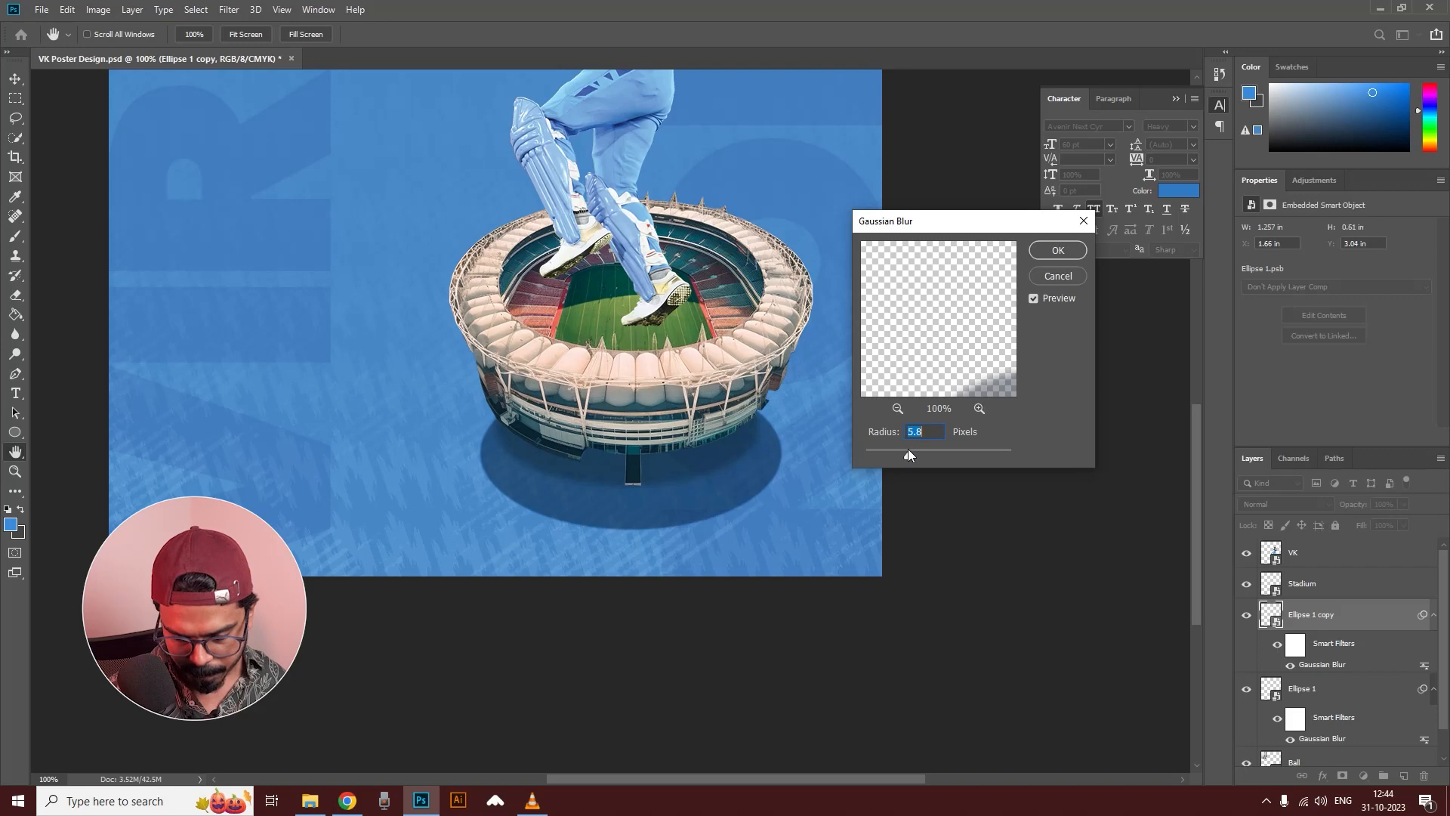
{"action": "left_click_drag", "start_coordinate": [908, 449], "coordinate": [931, 446]}
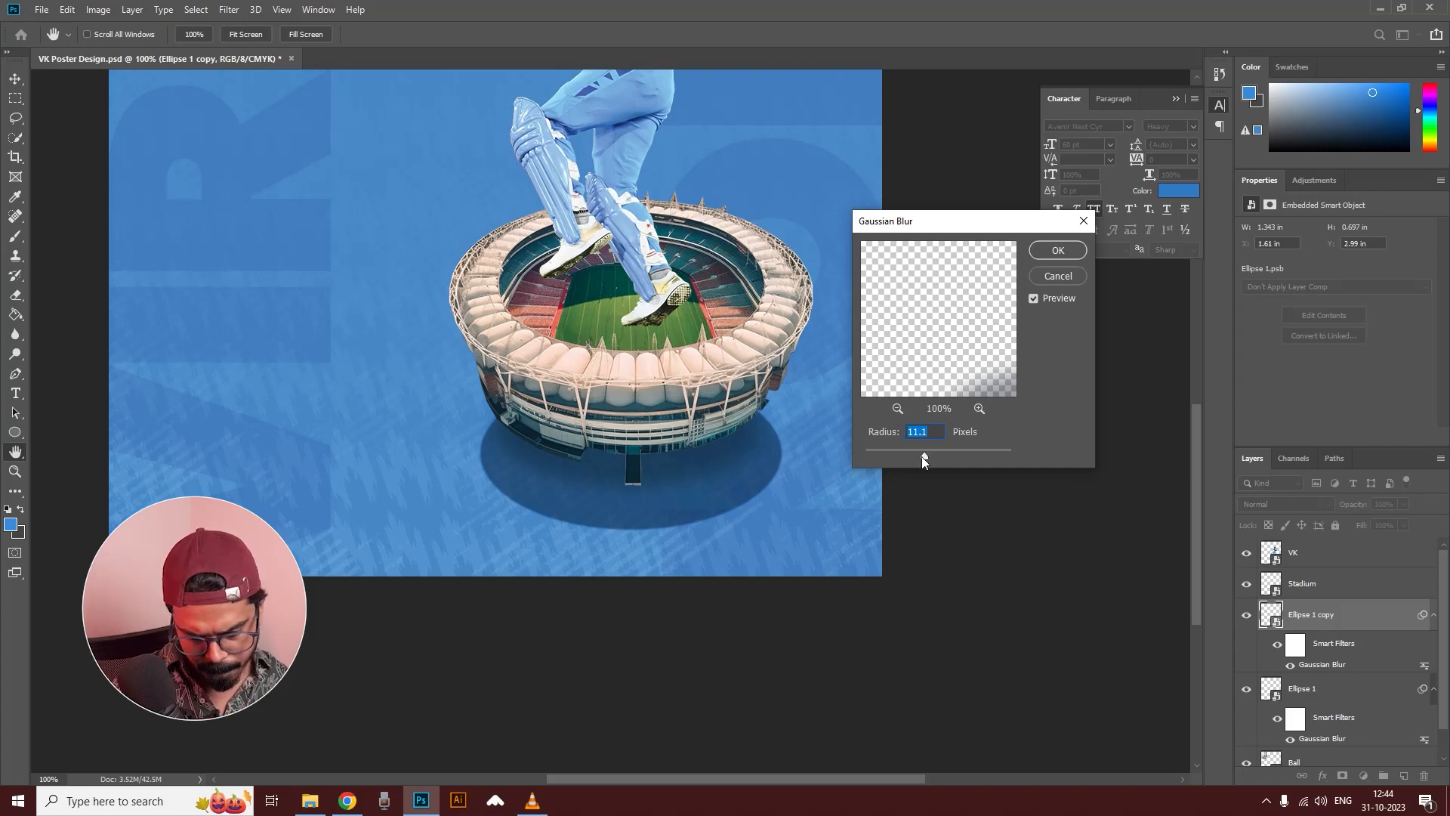
{"action": "left_click", "coordinate": [1058, 250]}
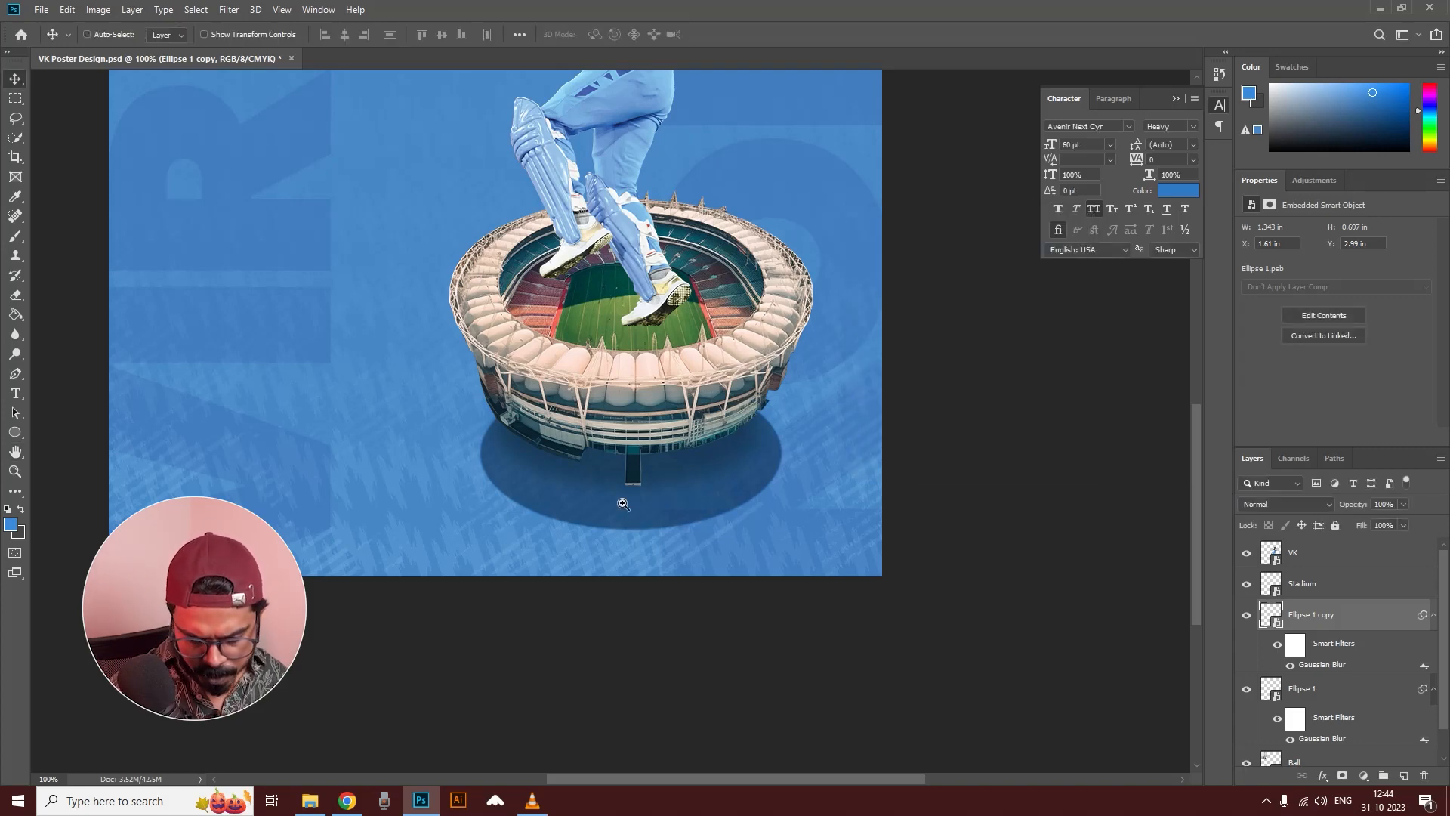
Step: Stretch the blurred Ellipse 1 copy shadow downward to about 85.7% height
{"action": "key", "text": "ctrl"}
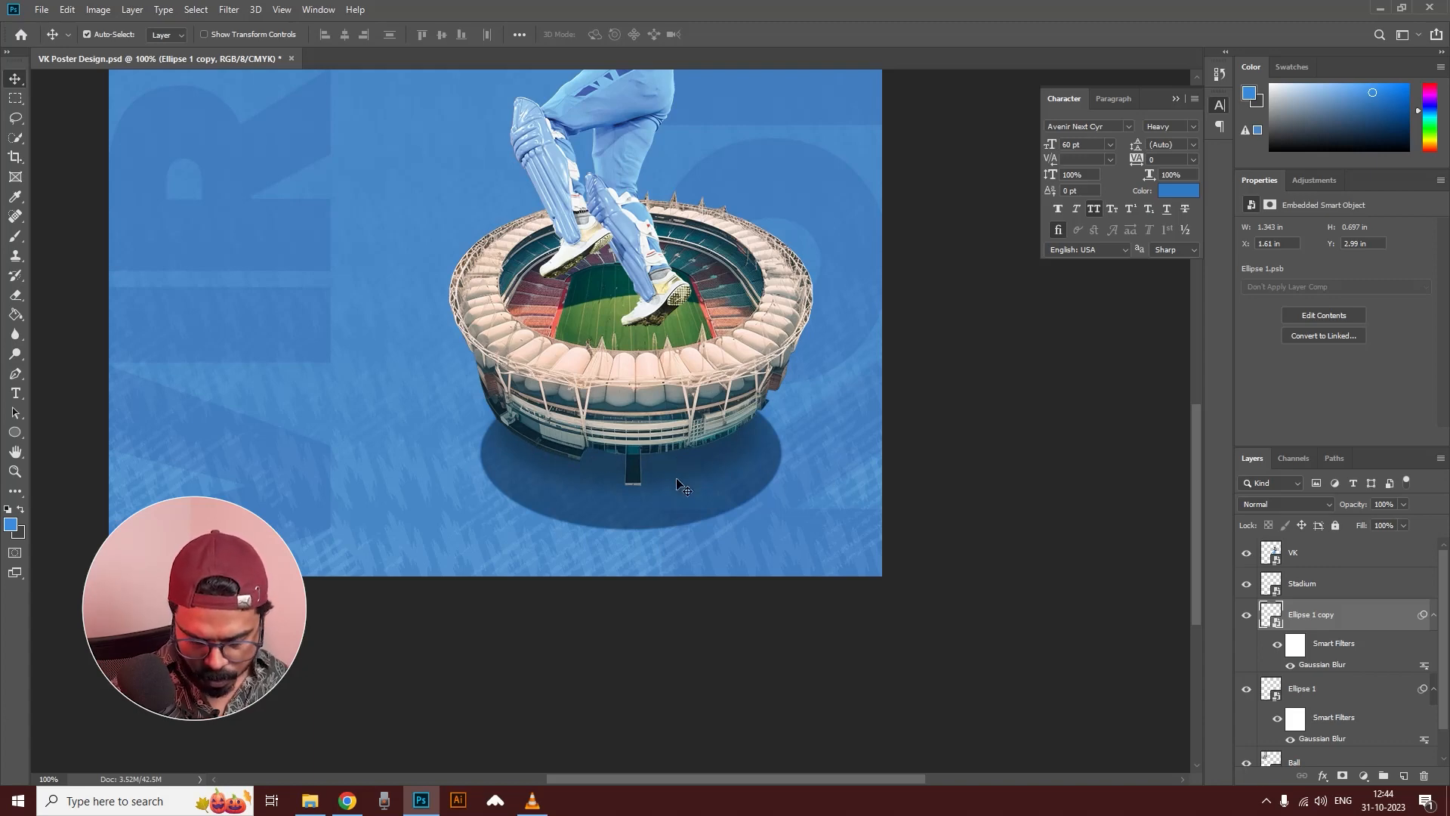
{"action": "key", "text": "ctrl+t"}
{"action": "left_click", "coordinate": [736, 309]}
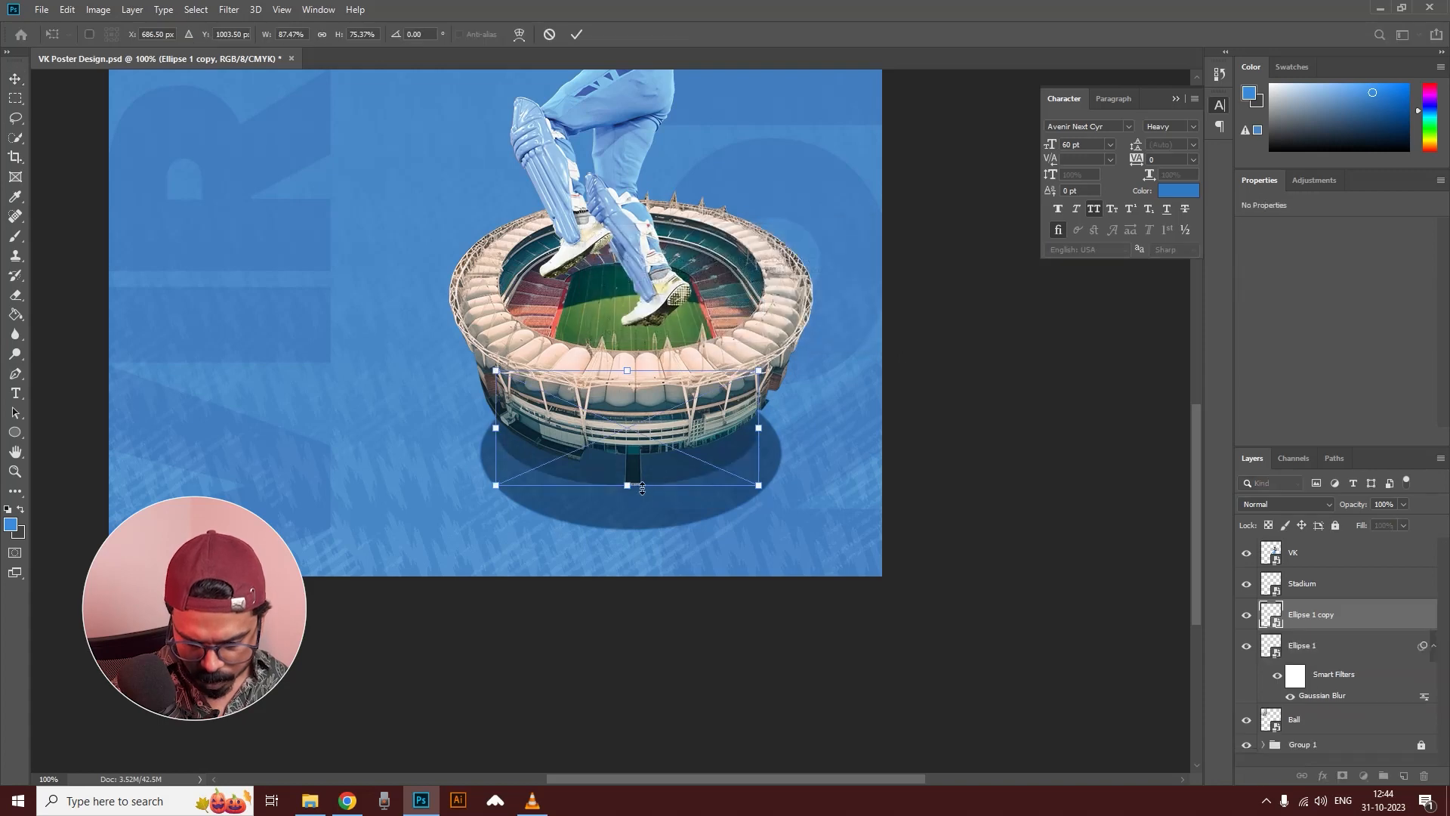
{"action": "left_click_drag", "start_coordinate": [628, 488], "coordinate": [642, 508]}
{"action": "key", "text": "Return"}
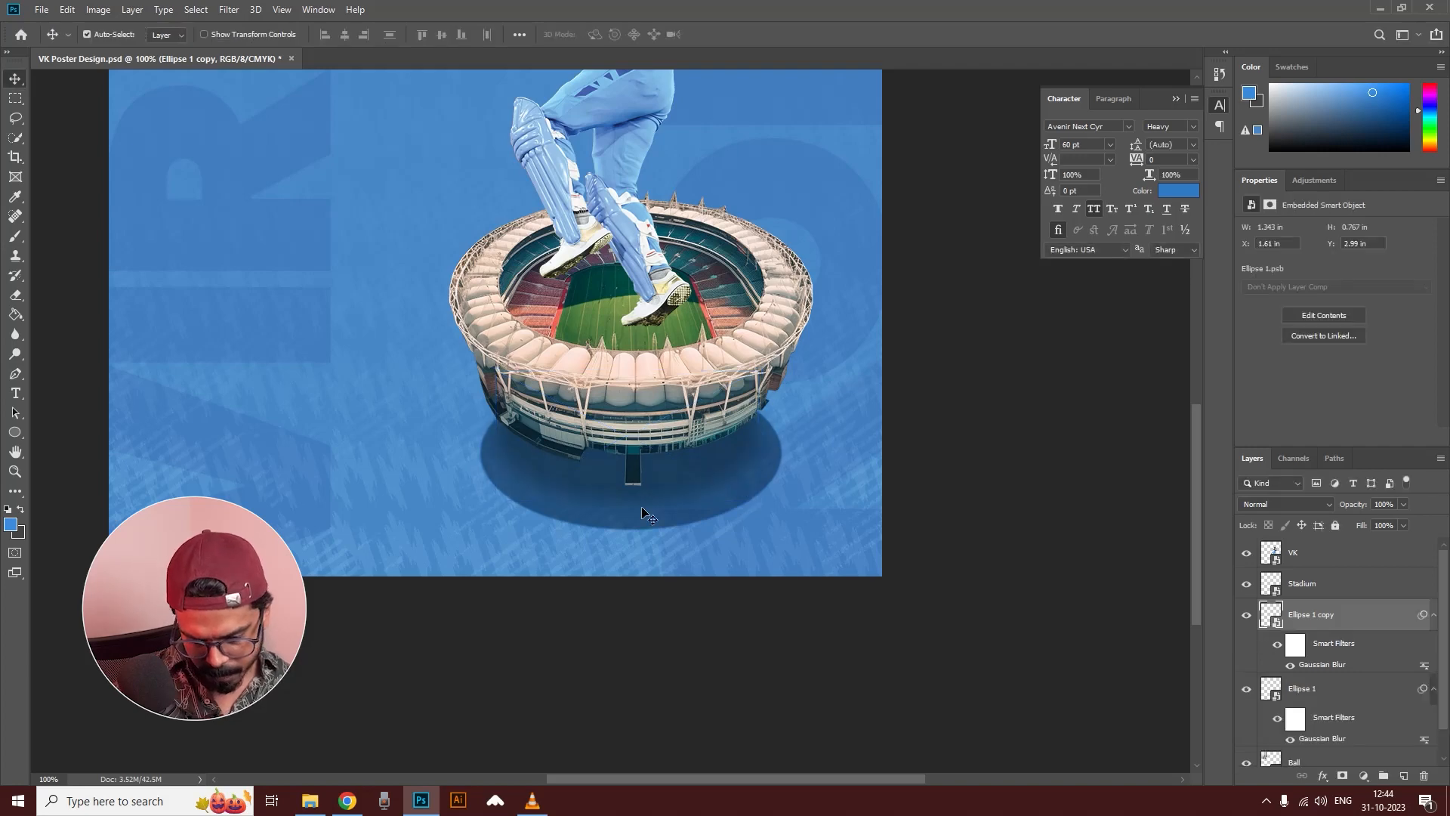
Step: Duplicate the blurred shadow, scale the copy to about 72% width and 70% height, and nudge it to X 662 px, Y 985.5 px
{"action": "key", "text": "ctrl+j"}
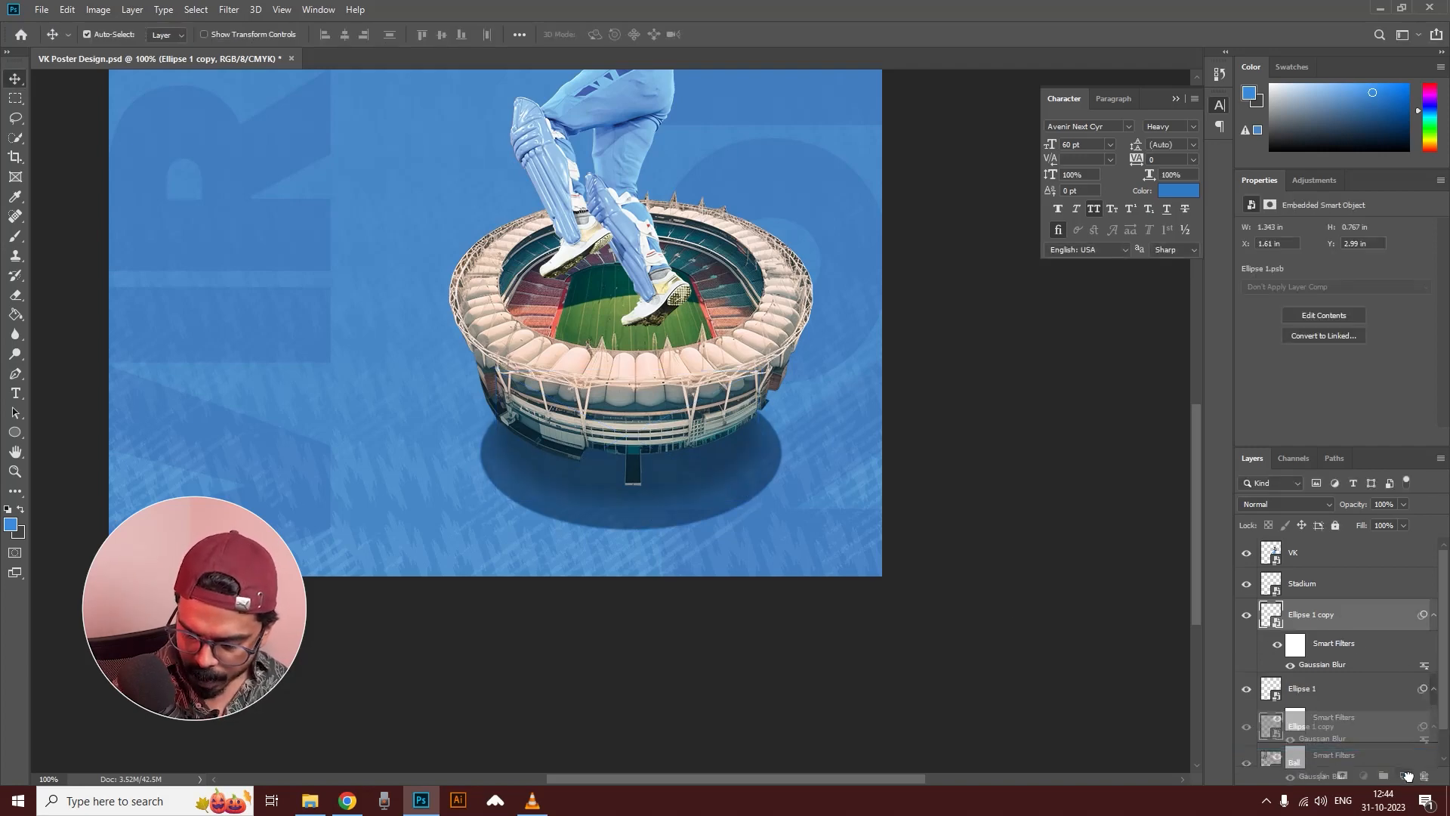
{"action": "key", "text": "ctrl+t"}
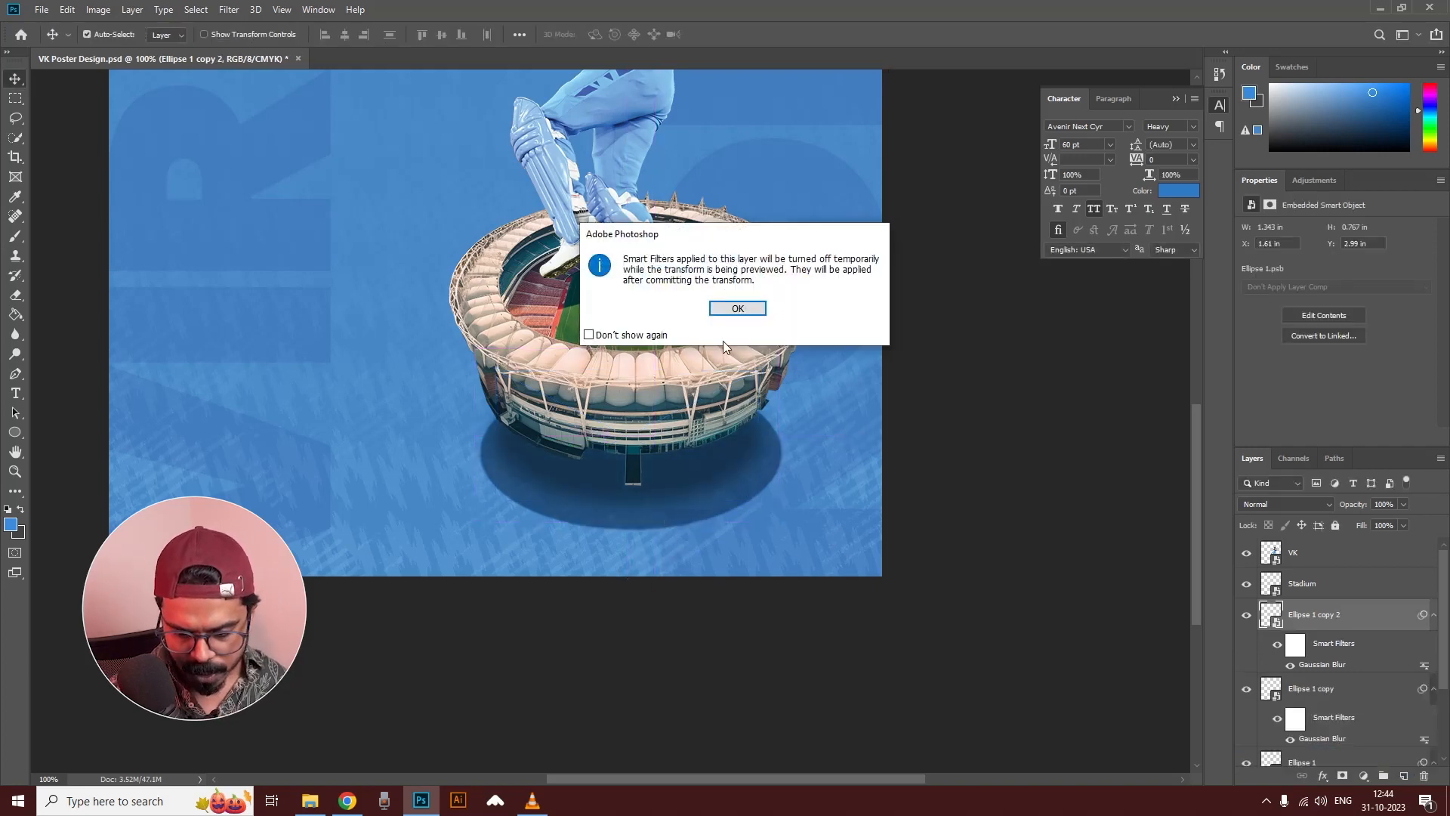
{"action": "key", "text": "Return"}
{"action": "left_click_drag", "start_coordinate": [751, 495], "coordinate": [695, 438]}
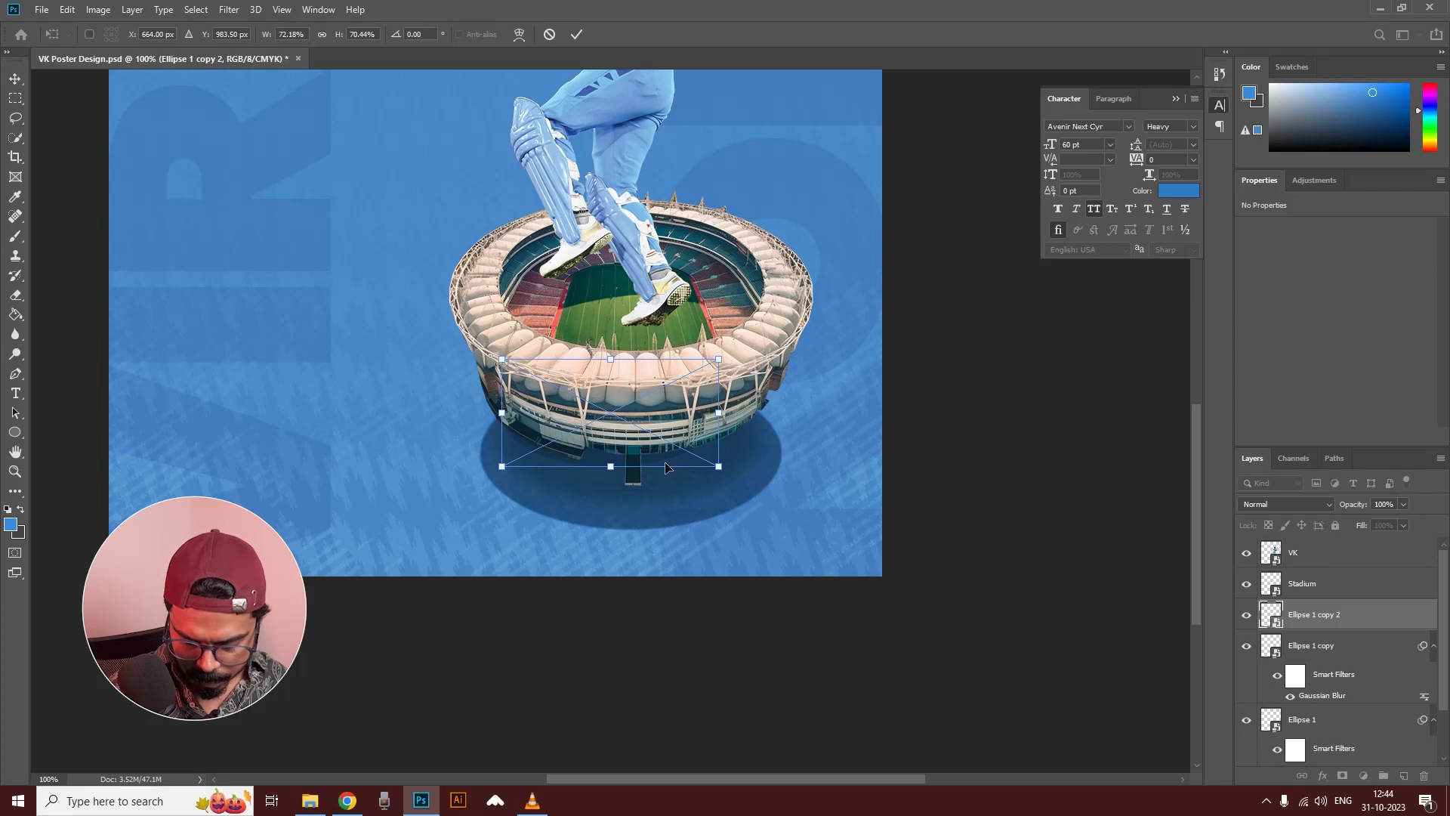
{"action": "key", "text": "Down"}
{"action": "key", "text": "Down"}
{"action": "key", "text": "Left"}
{"action": "key", "text": "Left"}
{"action": "key", "text": "Left"}
{"action": "key", "text": "Left"}
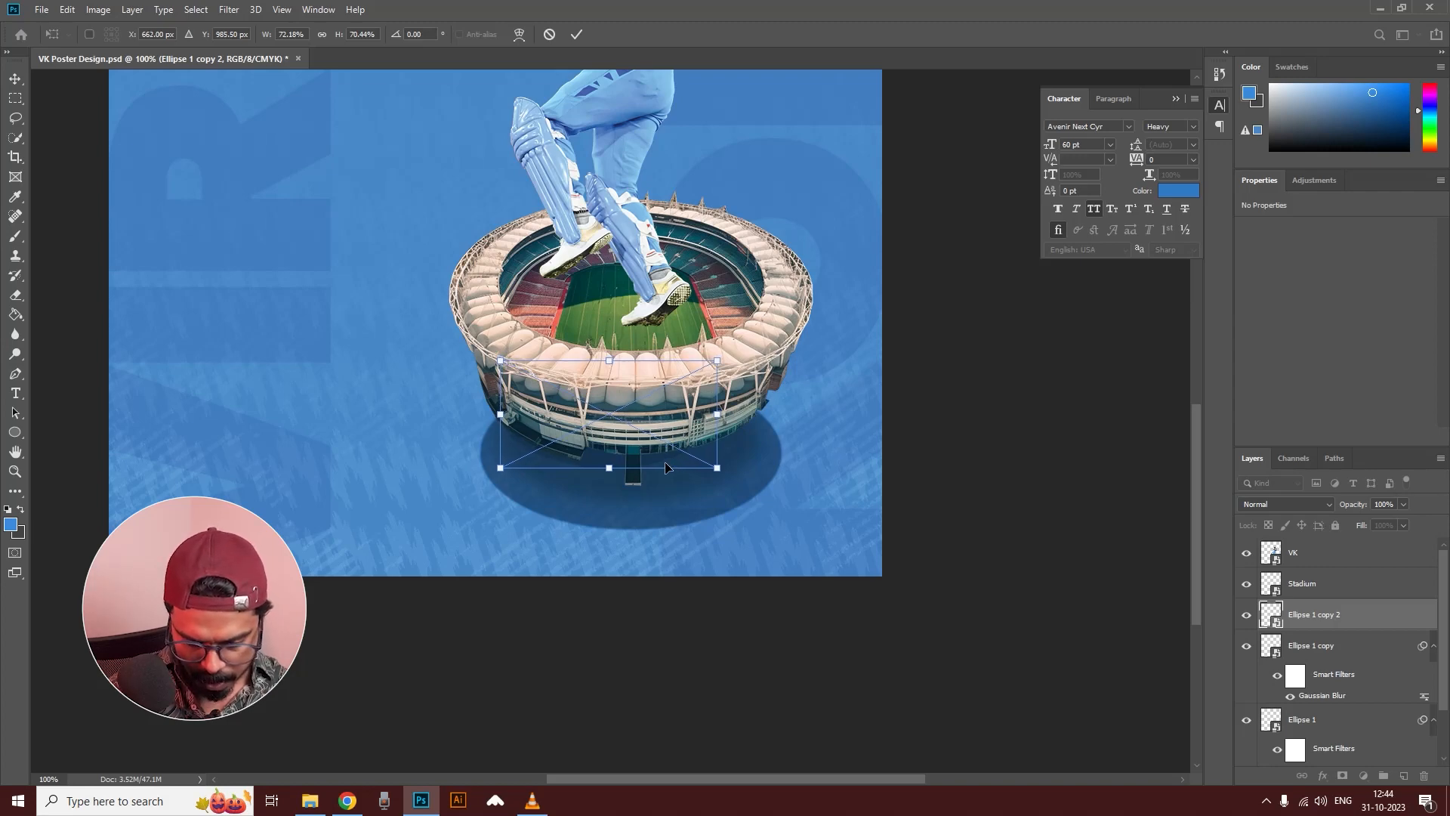
Step: Widen the second shadow copy to about 84.5% width and extend its lower edge slightly
{"action": "left_click_drag", "start_coordinate": [722, 415], "coordinate": [756, 409]}
{"action": "left_click_drag", "start_coordinate": [626, 468], "coordinate": [626, 473]}
{"action": "key", "text": "Return"}
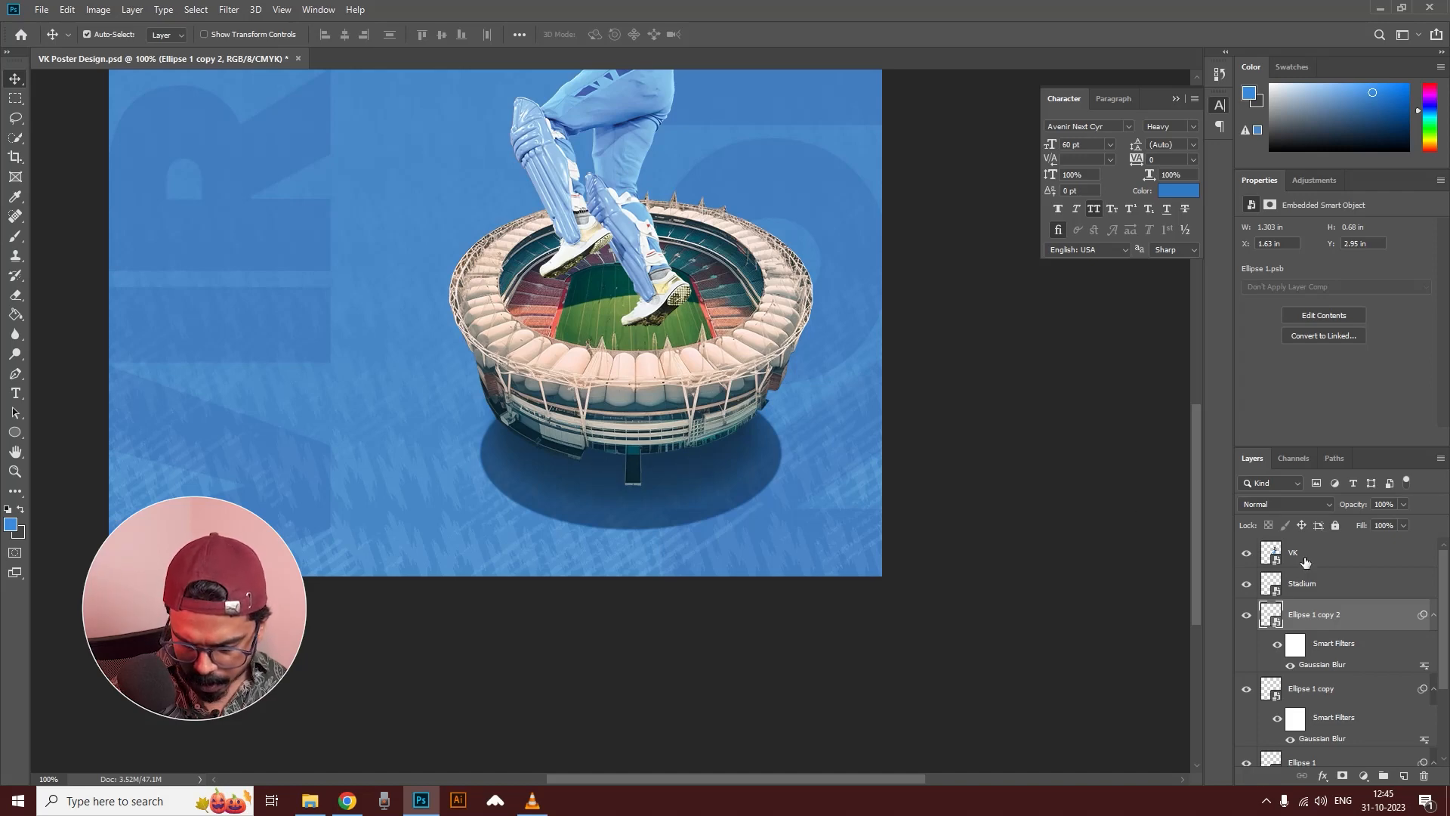
Step: Duplicate the second shadow copy and reduce the new copy's height to 66.50%
{"action": "key", "text": "ctrl+j"}
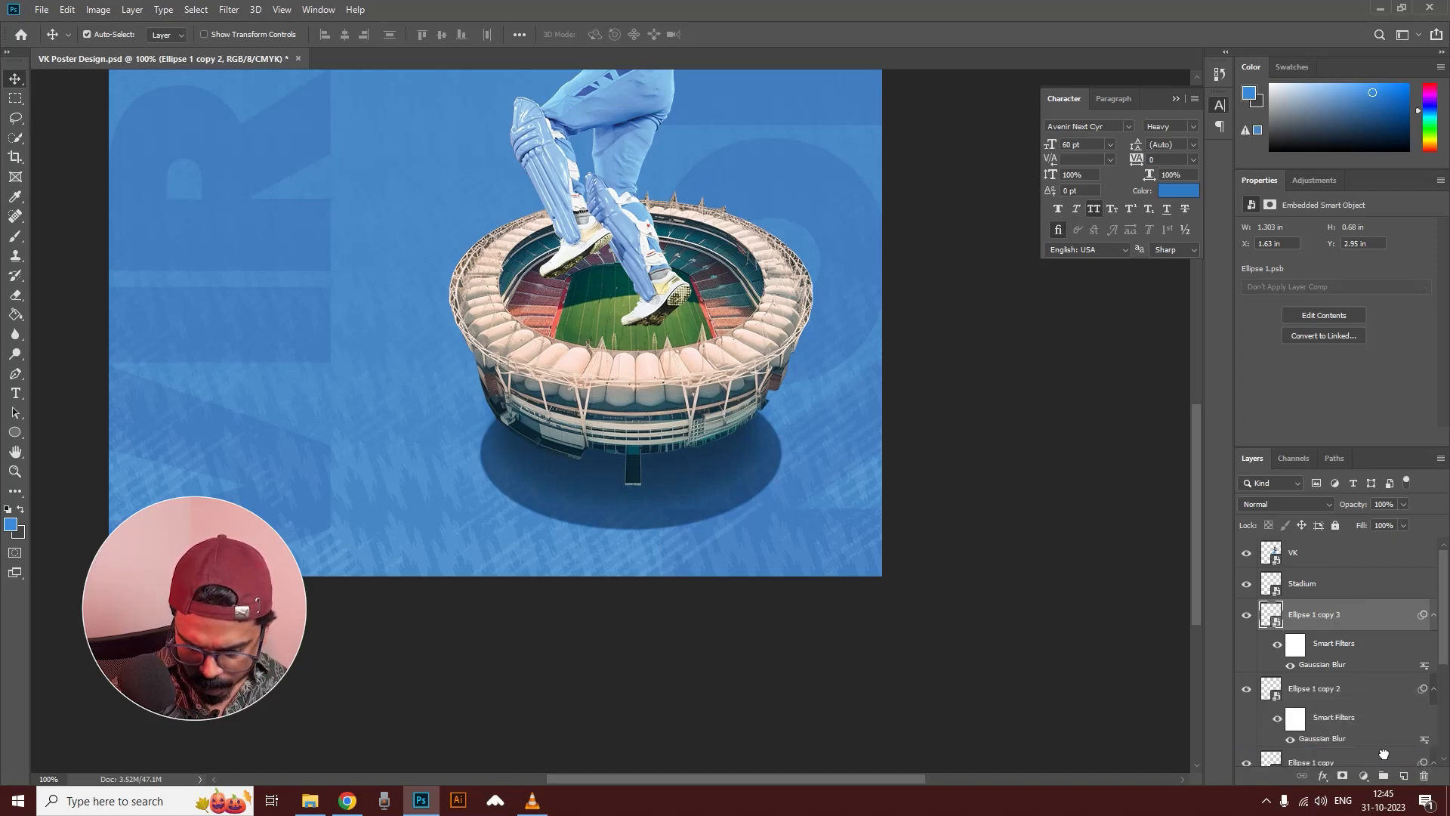
{"action": "key", "text": "ctrl+t"}
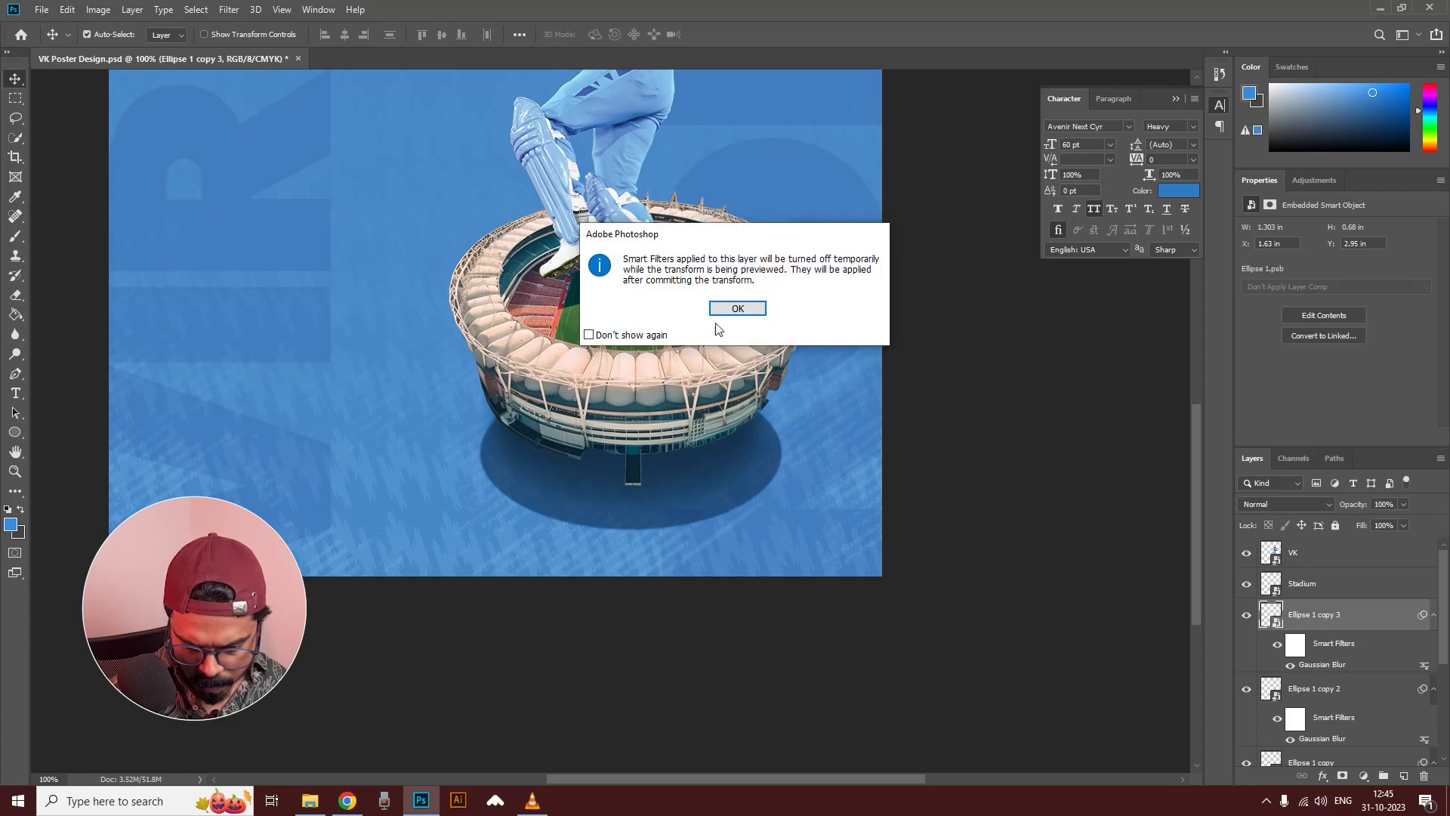
{"action": "left_click", "coordinate": [738, 313]}
{"action": "left_click_drag", "start_coordinate": [626, 472], "coordinate": [625, 460]}
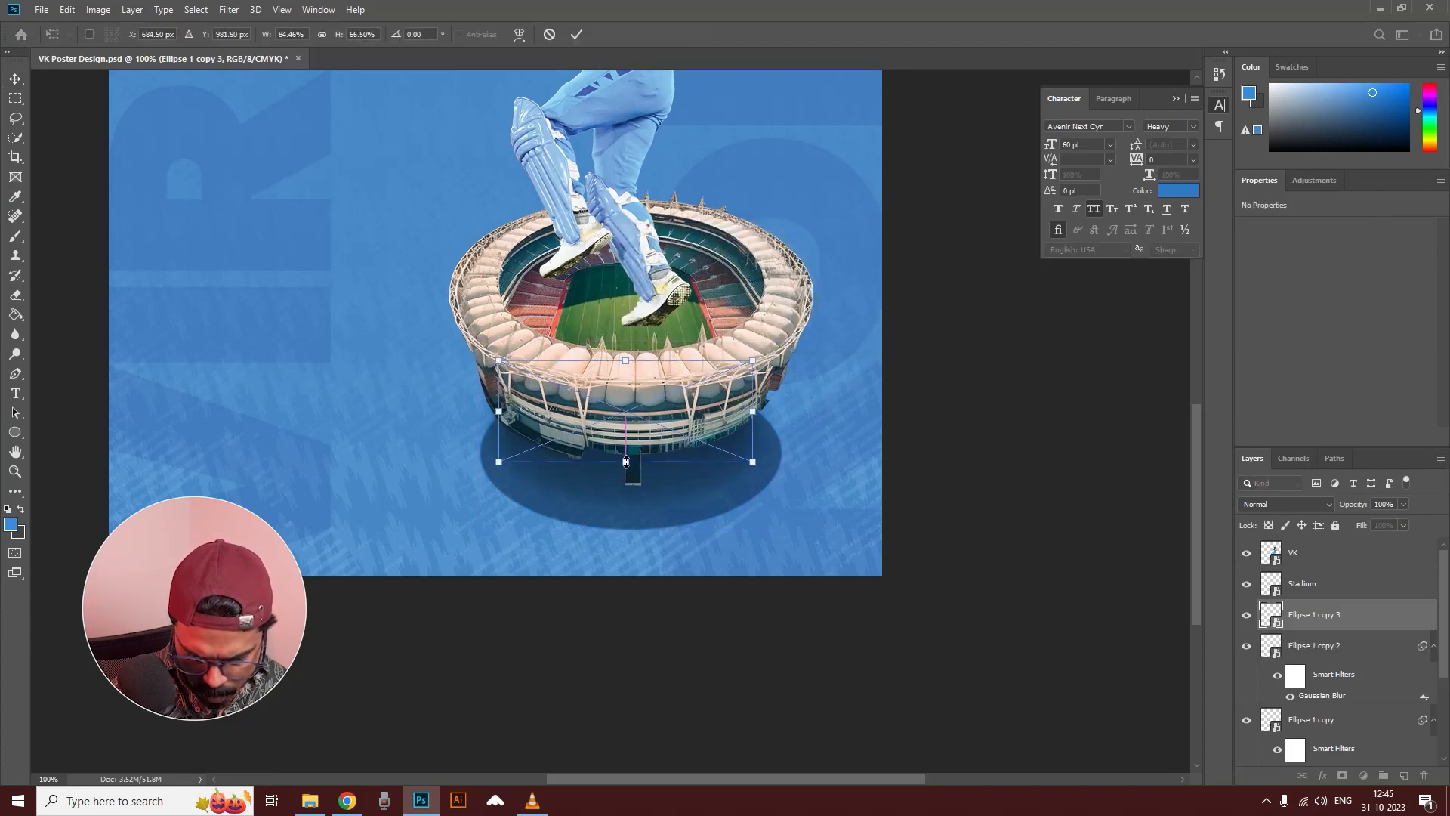
{"action": "key", "text": "Return"}
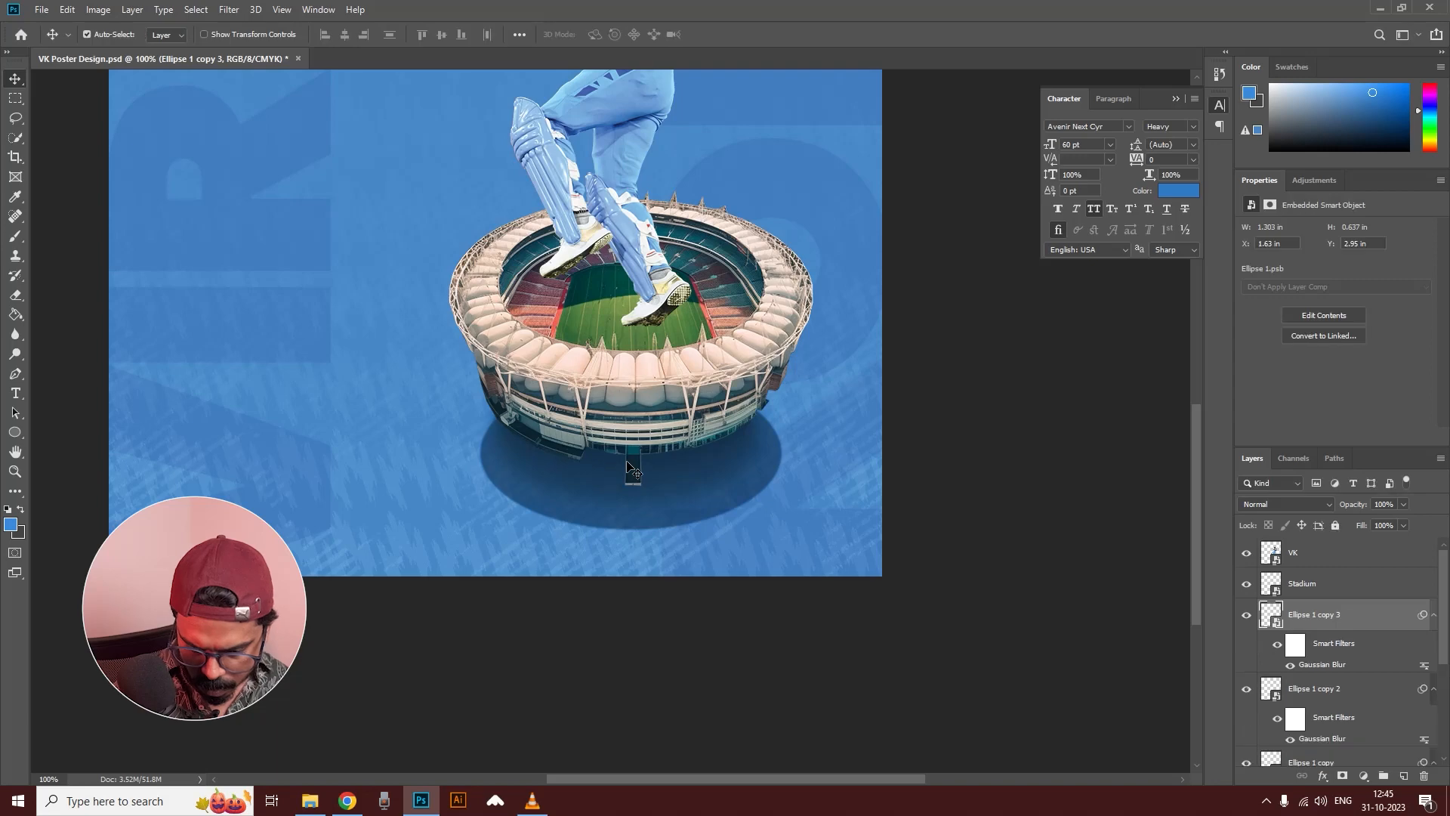
Step: Reduce the Gaussian Blur radius of the Ellipse 1 copy 3 shadow to 1.6 px
{"action": "double_click", "coordinate": [1324, 665]}
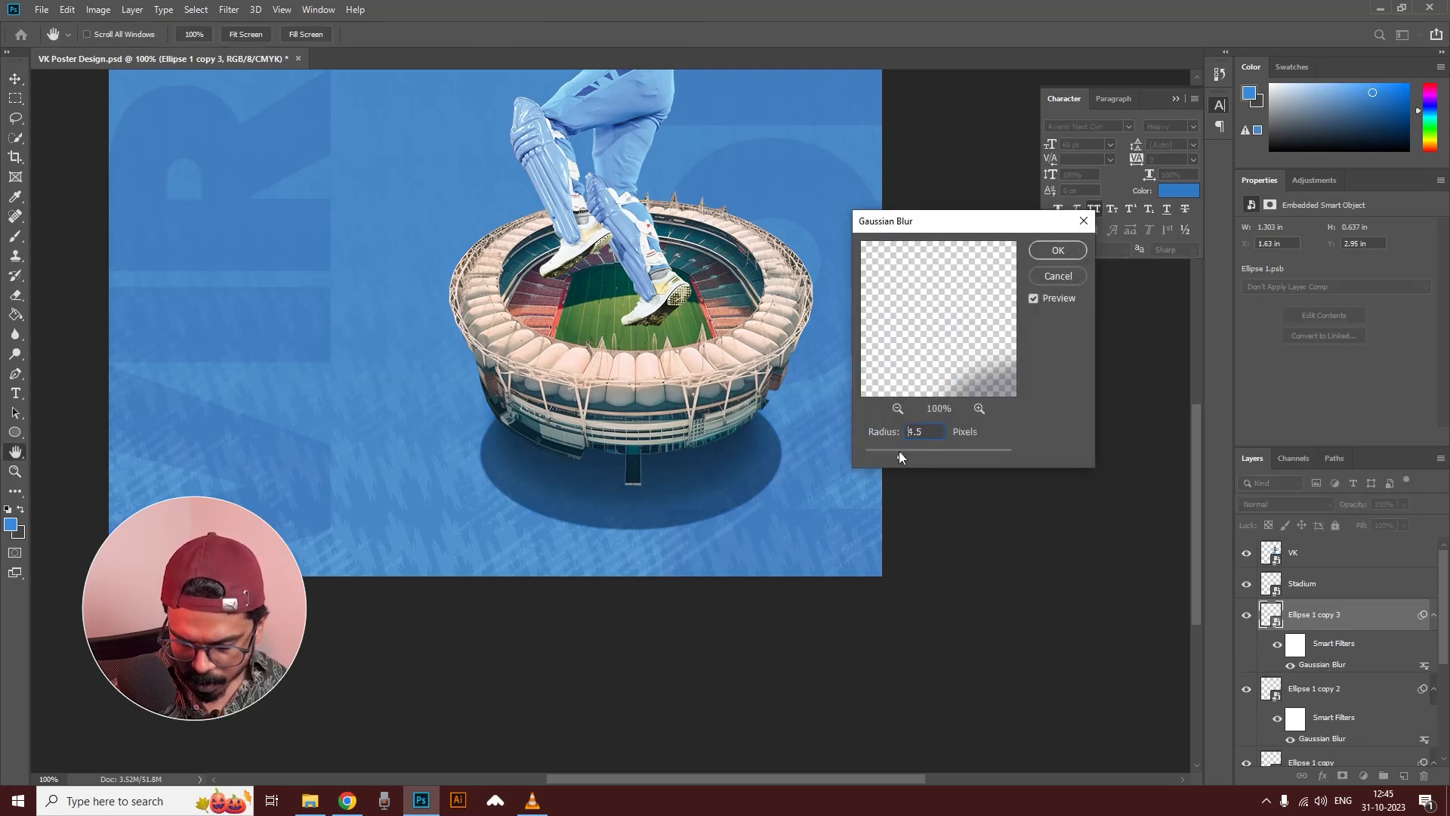
{"action": "left_click_drag", "start_coordinate": [899, 454], "coordinate": [865, 456]}
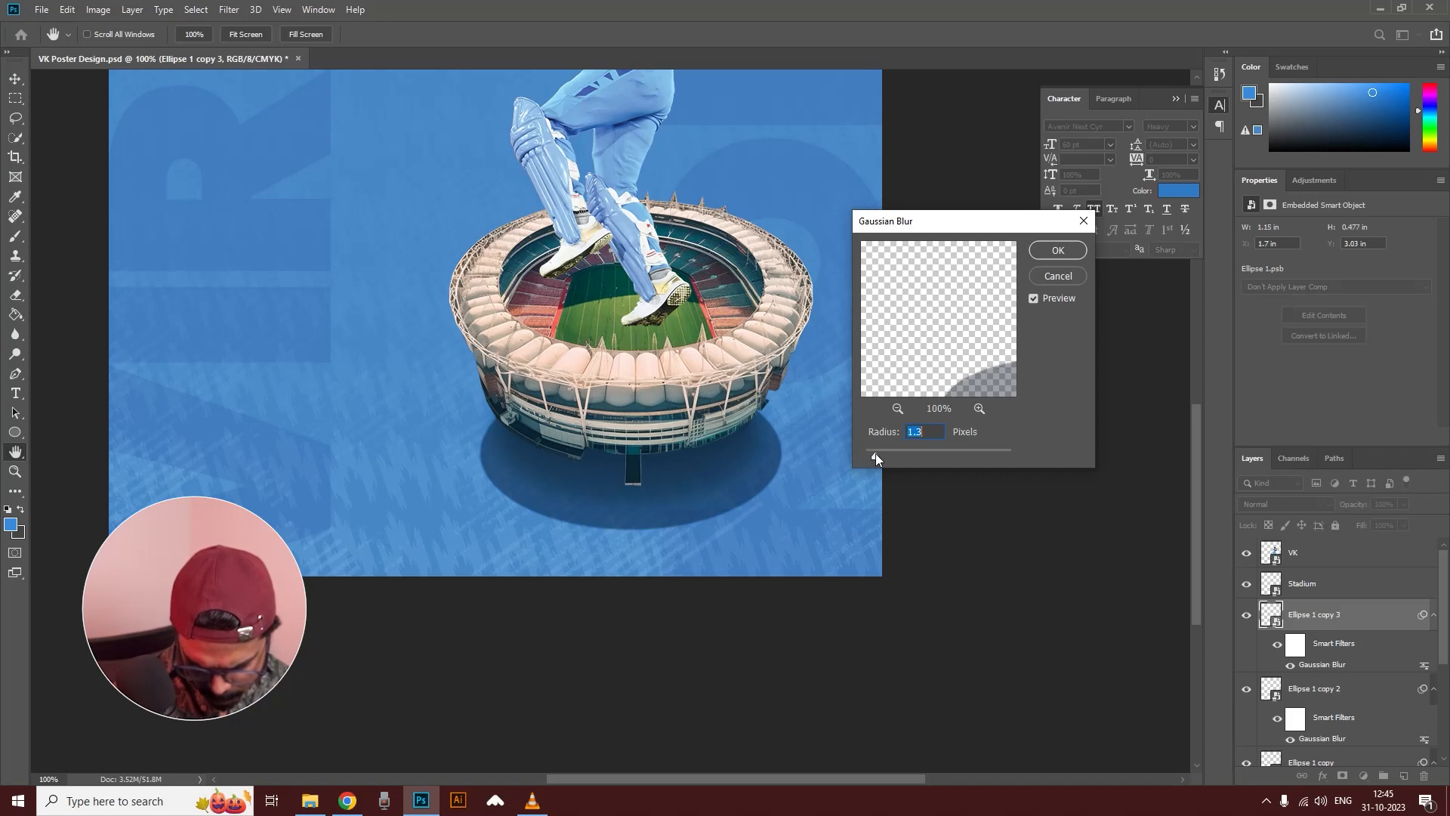
{"action": "left_click_drag", "start_coordinate": [876, 452], "coordinate": [877, 452]}
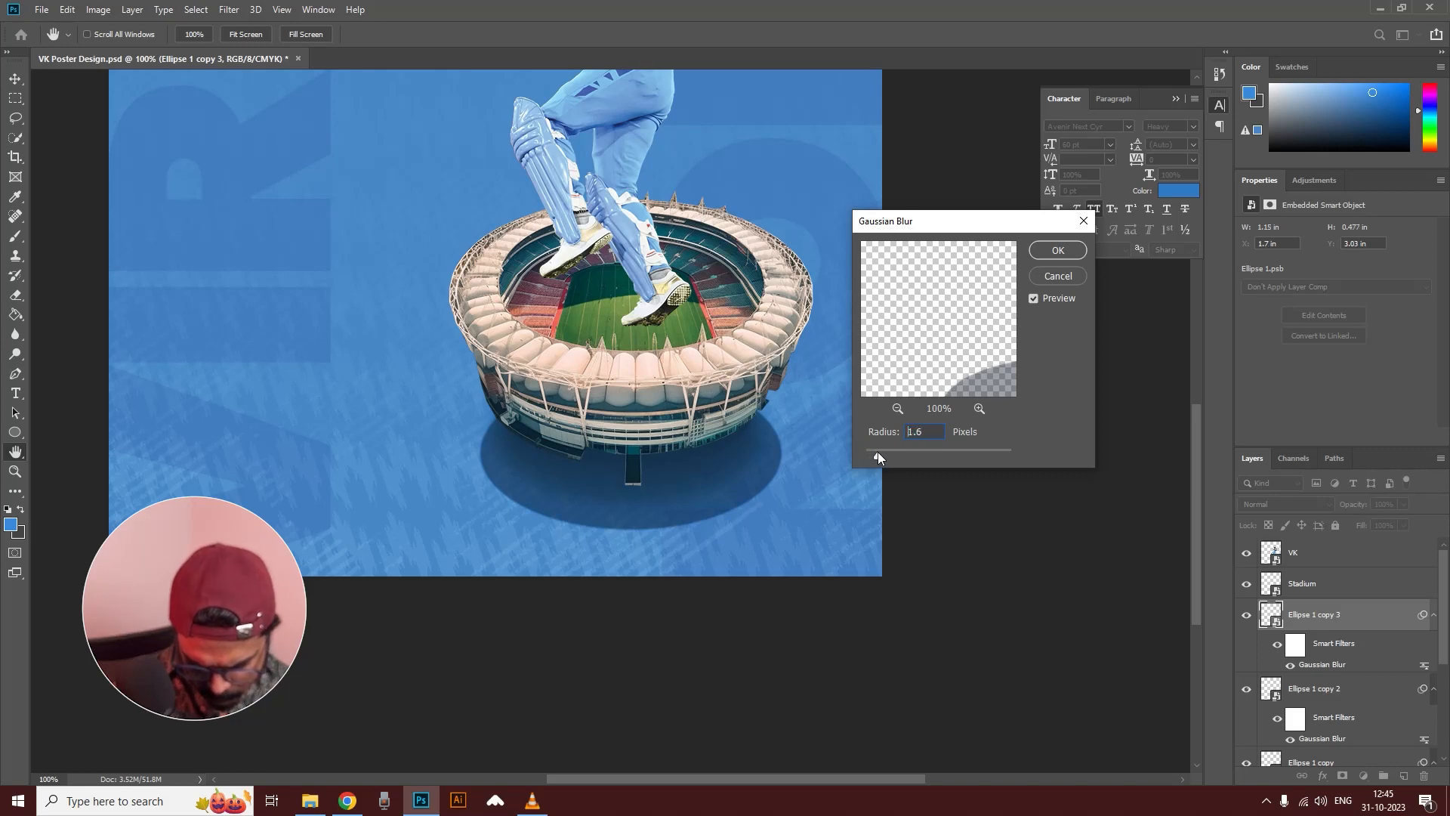
{"action": "left_click", "coordinate": [1044, 248]}
Step: Enlarge the Ellipse 1 copy shadow slightly outward at both of its lower corners
{"action": "scroll", "coordinate": [628, 550], "scroll_direction": "down", "scroll_amount": 2}
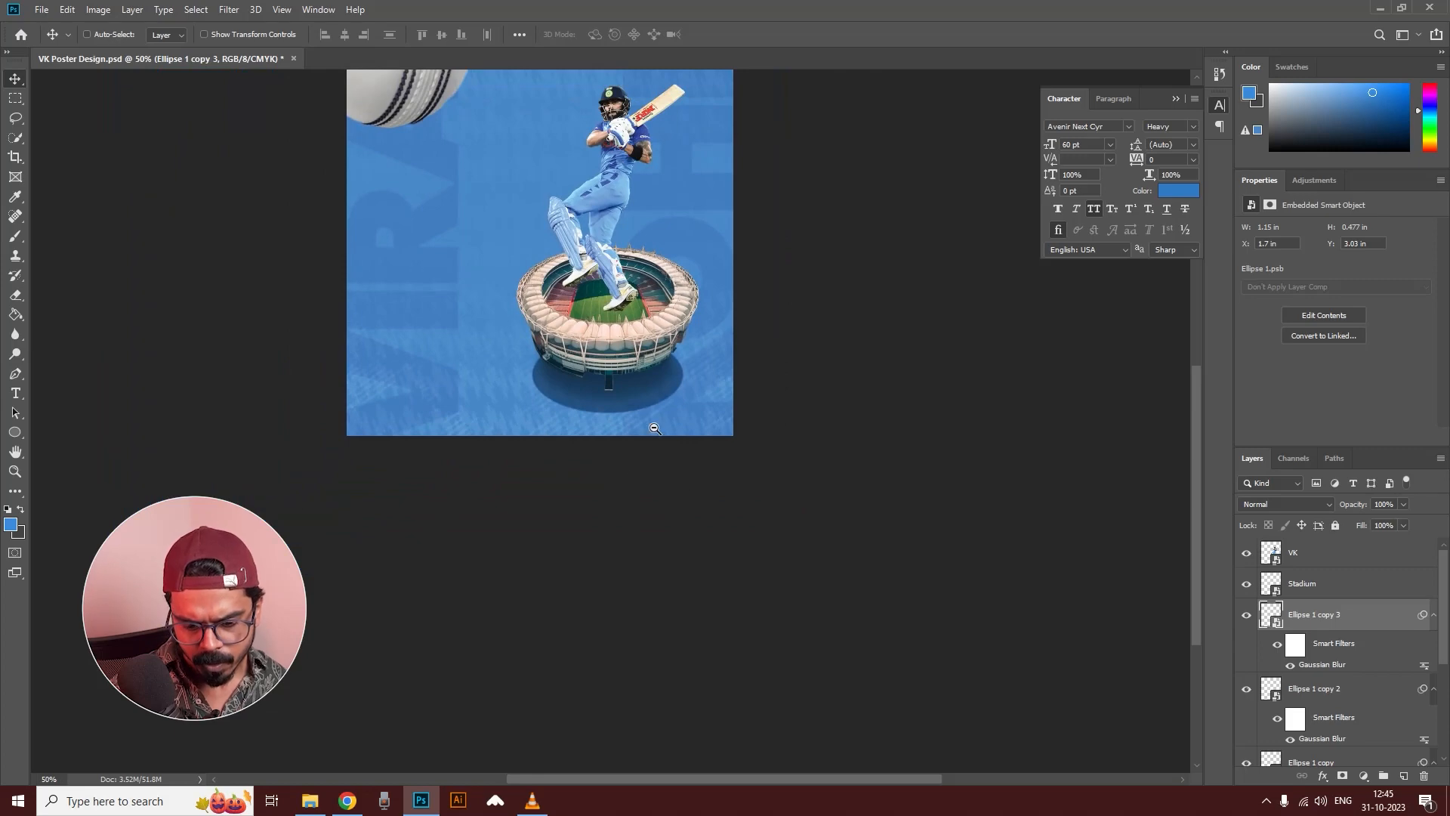
{"action": "scroll", "coordinate": [655, 428], "scroll_direction": "down", "scroll_amount": 1}
{"action": "left_click", "coordinate": [613, 390], "text": "ctrl"}
{"action": "left_click", "coordinate": [612, 391], "text": "ctrl"}
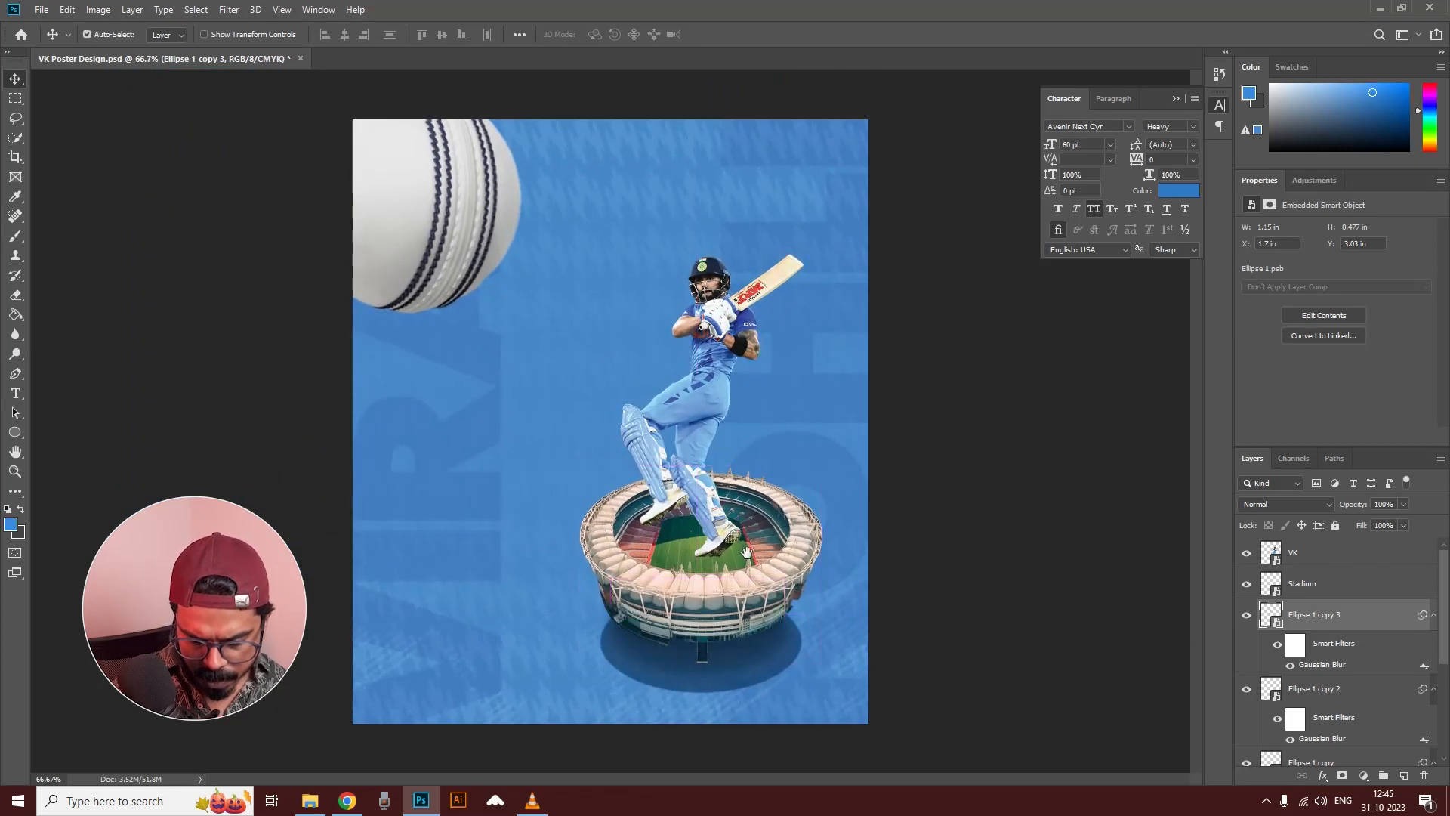
{"action": "left_click", "coordinate": [740, 644], "text": "ctrl"}
{"action": "left_click_drag", "start_coordinate": [733, 635], "coordinate": [651, 364]}
{"action": "left_click", "coordinate": [732, 418]}
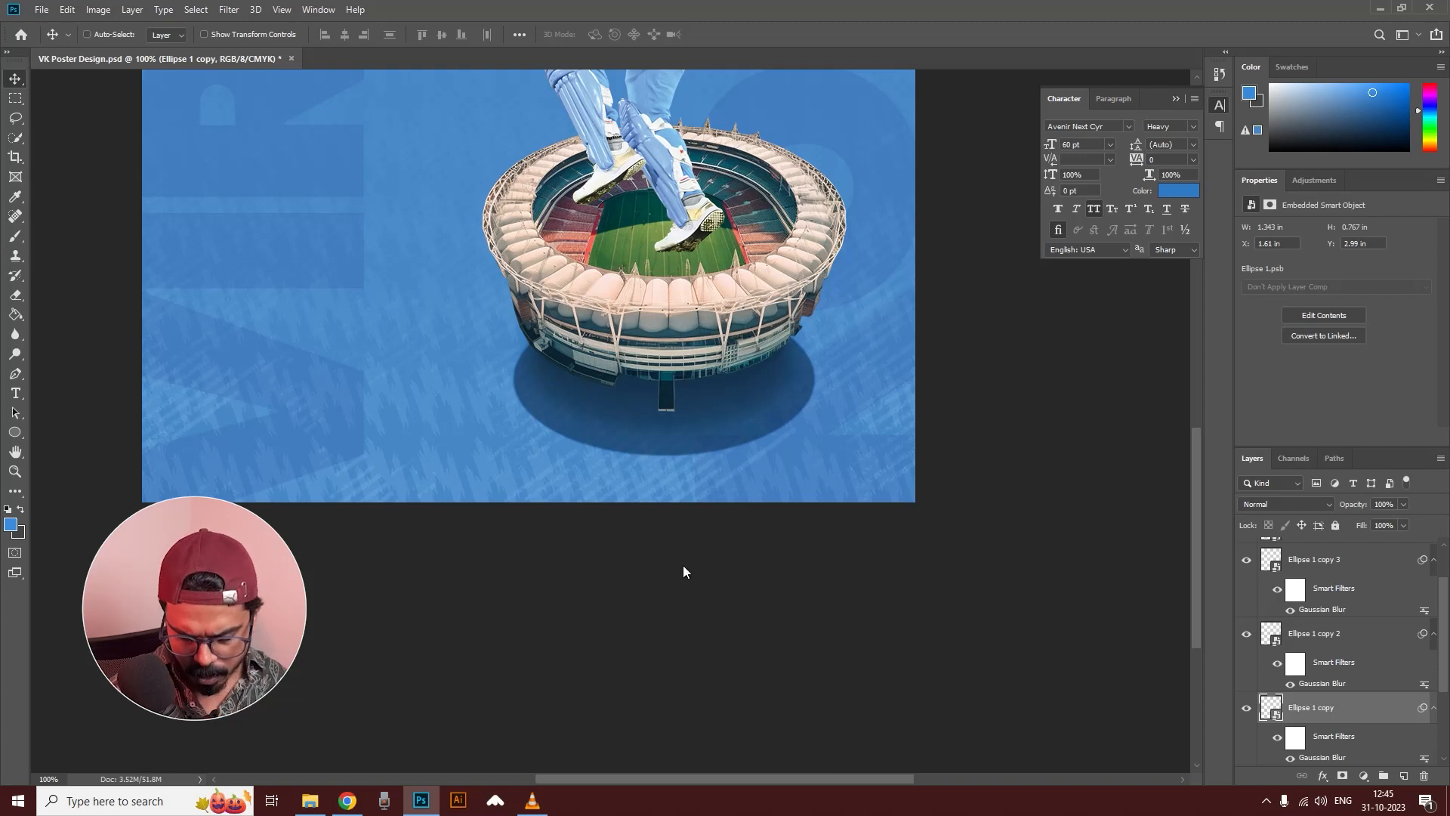
{"action": "key", "text": "ctrl+t"}
{"action": "key", "text": "Return"}
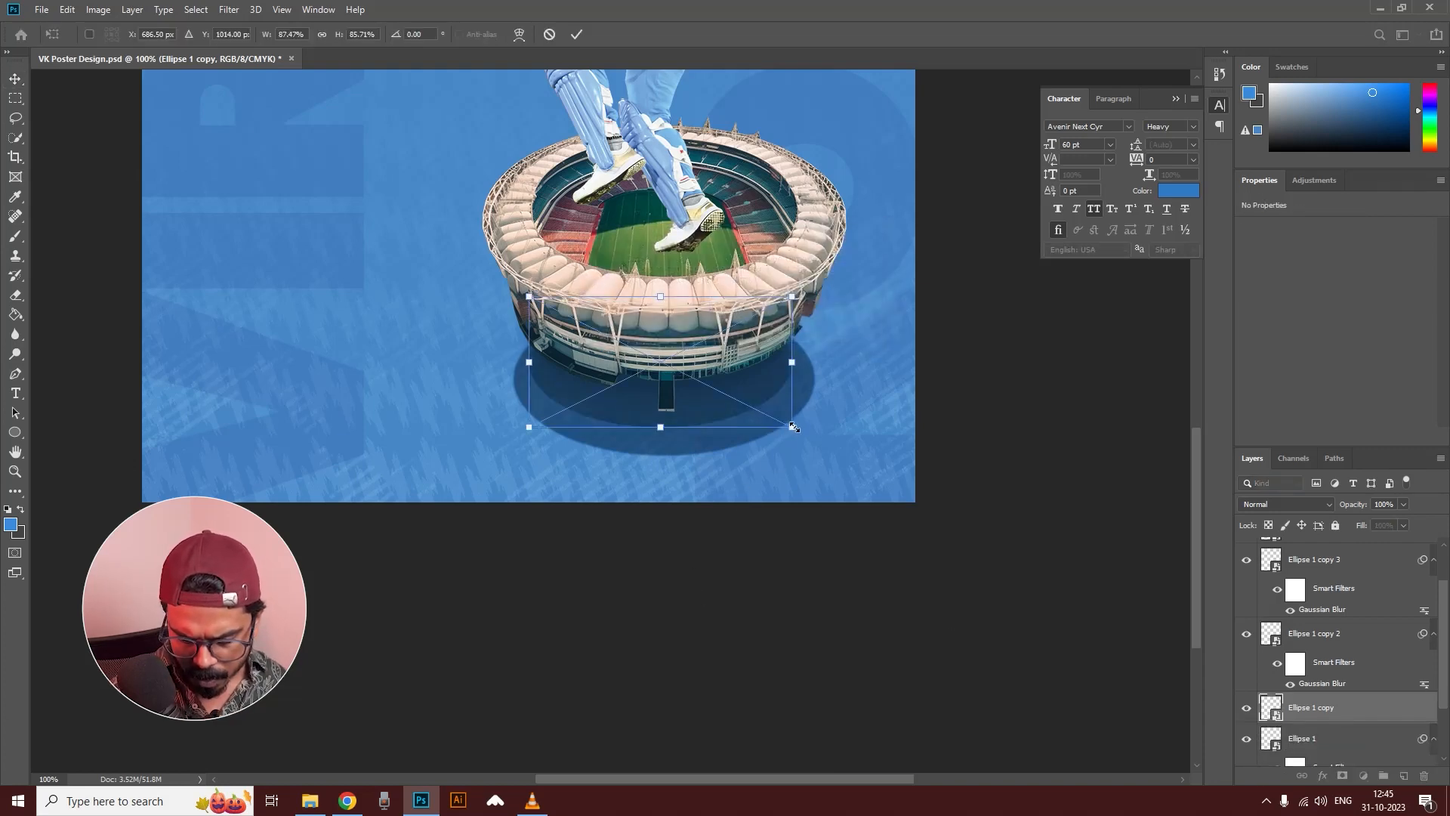
{"action": "left_click_drag", "start_coordinate": [794, 428], "coordinate": [801, 435]}
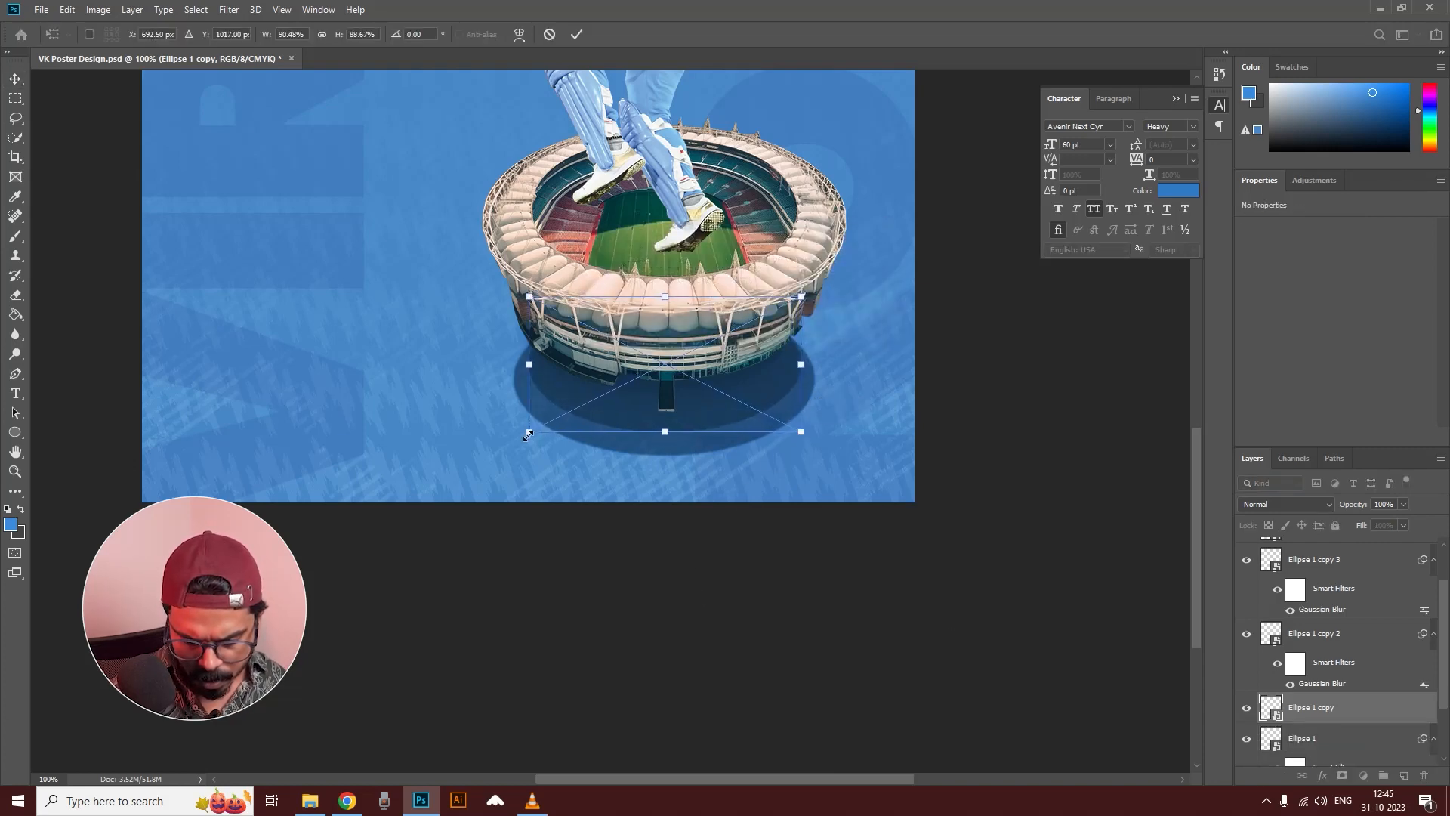
{"action": "left_click_drag", "start_coordinate": [529, 433], "coordinate": [520, 438]}
{"action": "key", "text": "Return"}
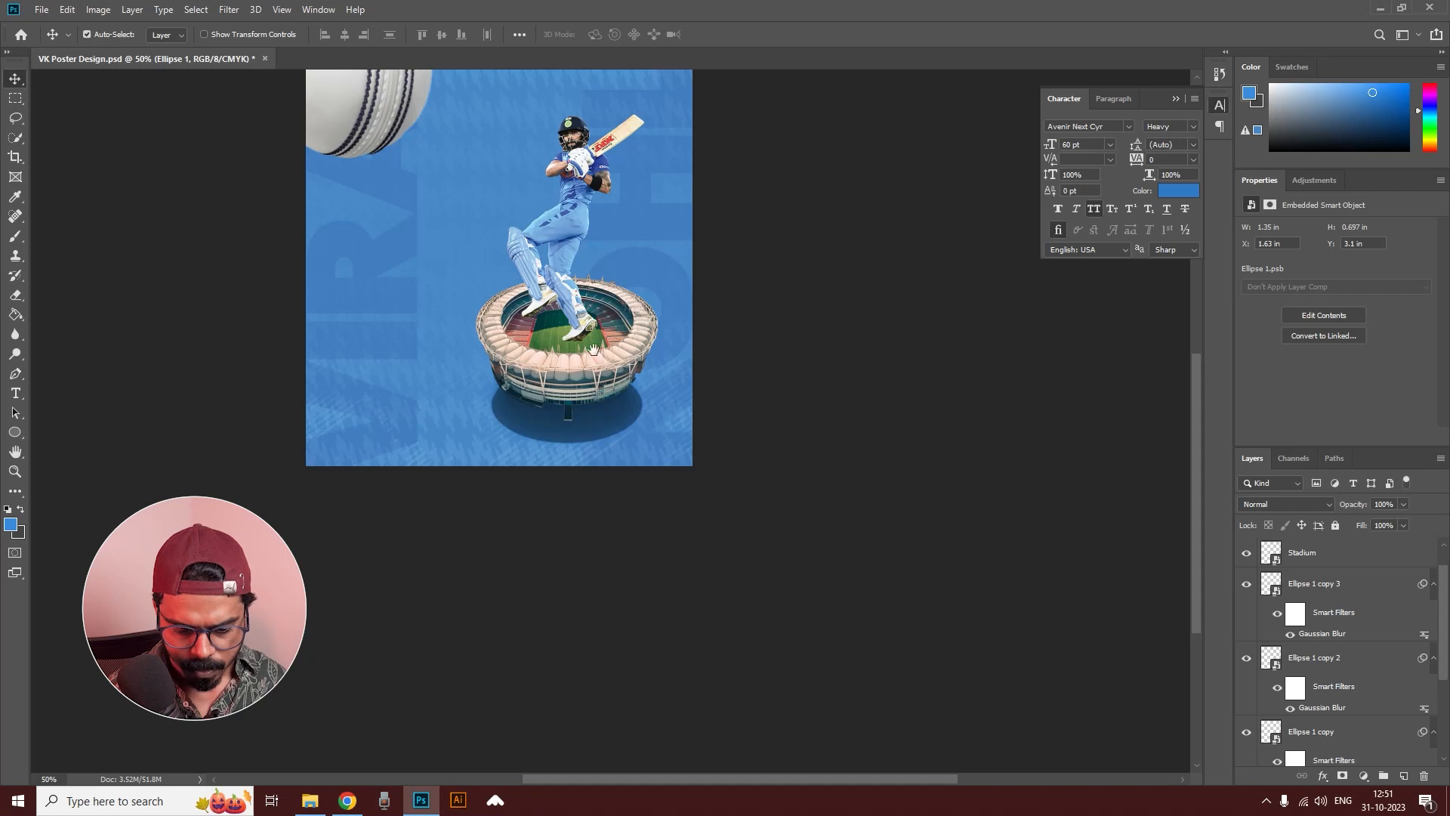
Step: Select the Ellipse 1 shadow and its three copies together and scale them to about 101.68%, extending outward at the lower-left corner
{"action": "left_click_drag", "start_coordinate": [589, 330], "coordinate": [634, 444]}
{"action": "key", "text": "ctrl+plus"}
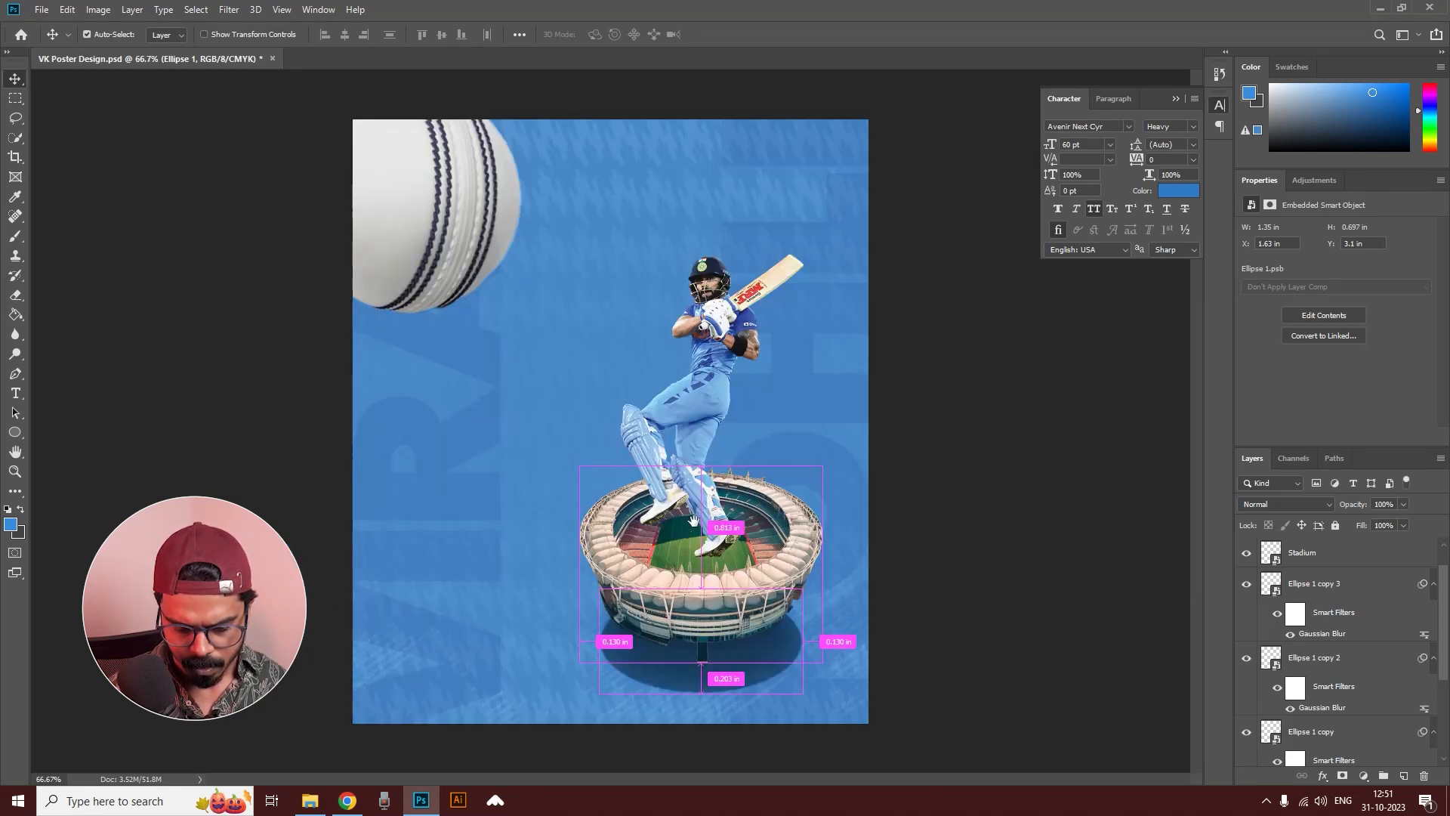
{"action": "left_click", "coordinate": [713, 647], "text": "ctrl"}
{"action": "left_click_drag", "start_coordinate": [748, 662], "coordinate": [664, 499]}
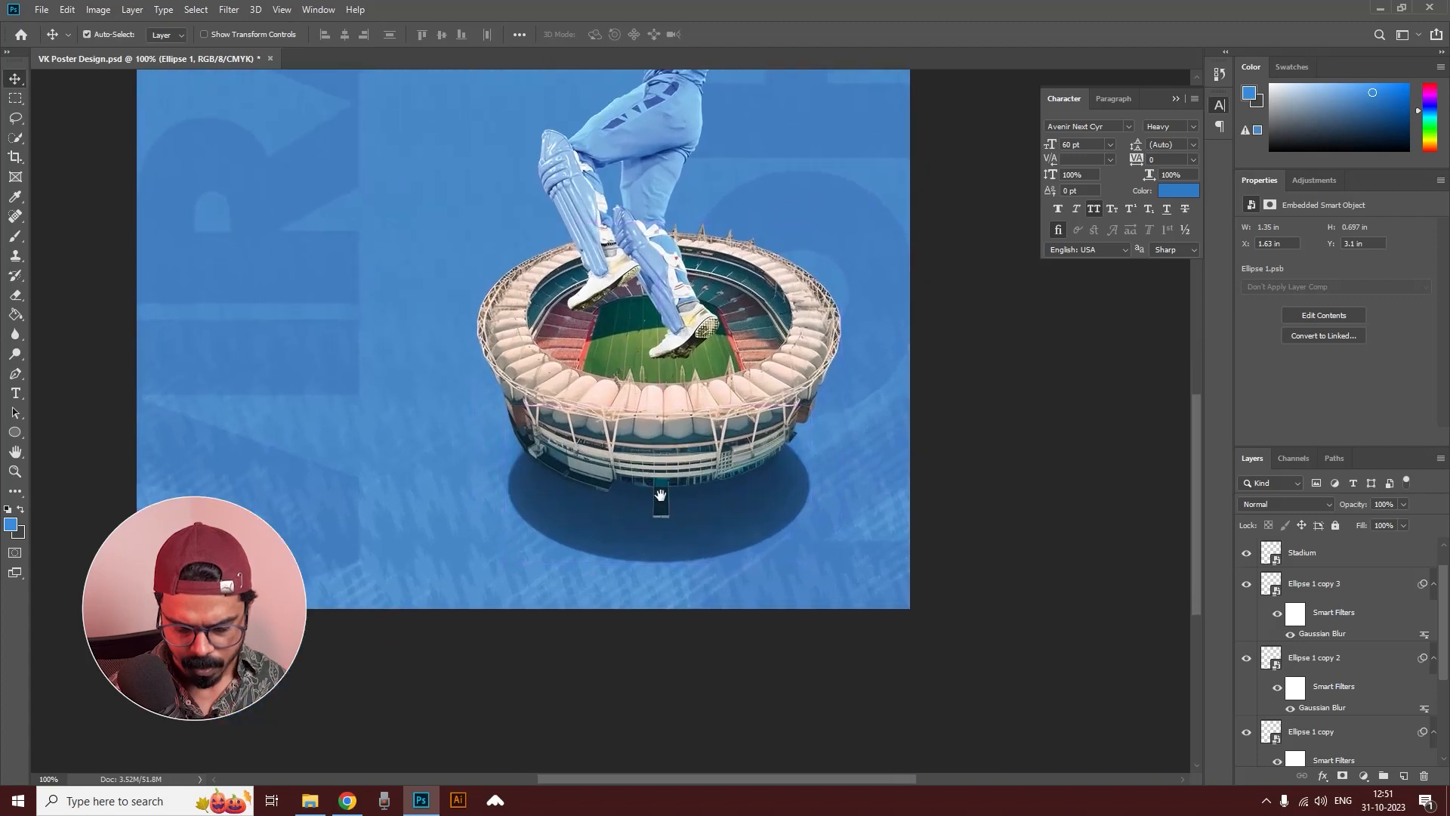
{"action": "left_click", "coordinate": [756, 502]}
{"action": "scroll", "coordinate": [1285, 692], "scroll_direction": "down", "scroll_amount": 2}
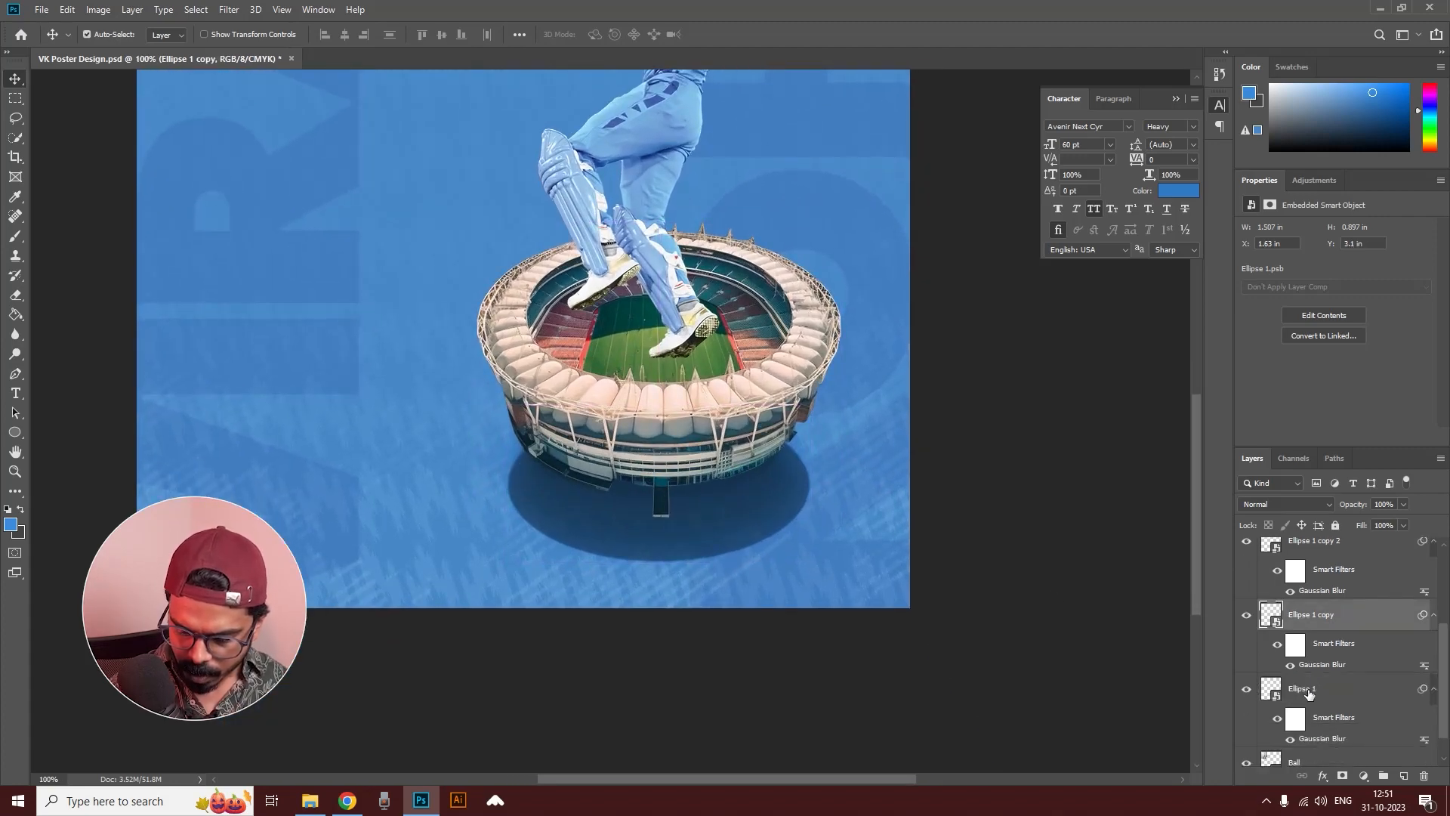
{"action": "left_click", "coordinate": [1310, 690]}
{"action": "scroll", "coordinate": [1307, 680], "scroll_direction": "up", "scroll_amount": 4}
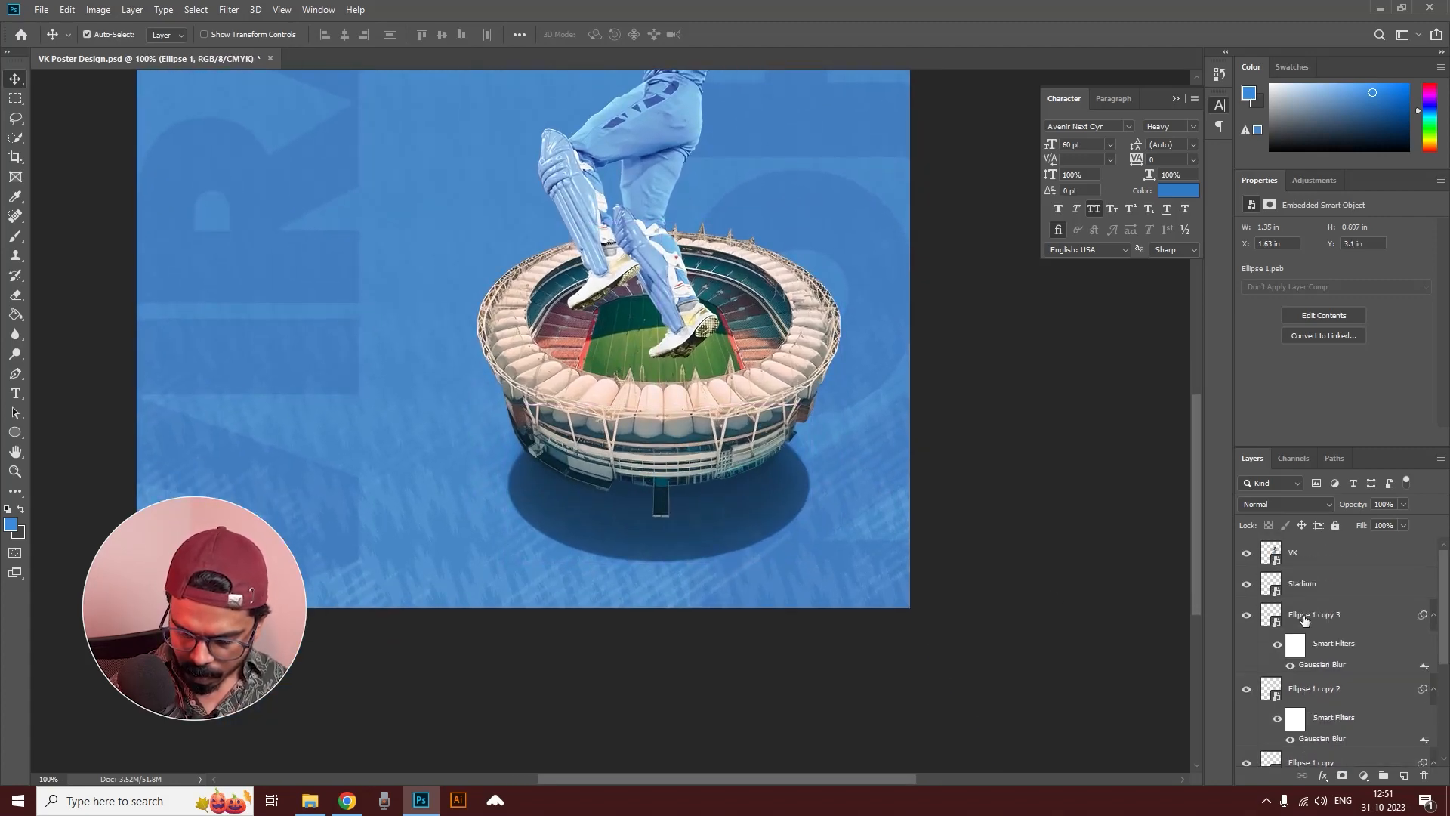
{"action": "left_click", "coordinate": [1303, 619], "text": "shift"}
{"action": "key", "text": "ctrl+t"}
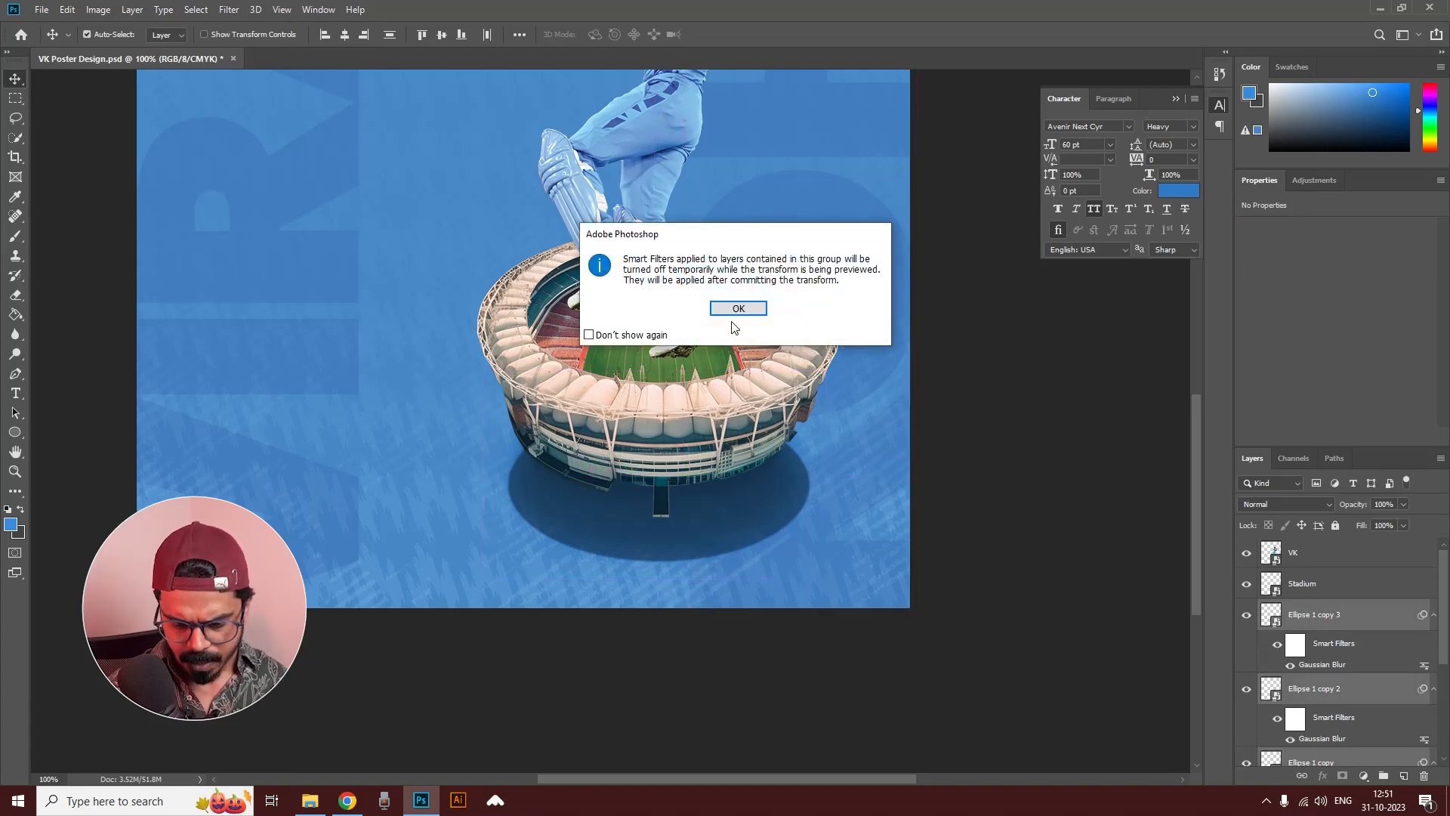
{"action": "left_click", "coordinate": [736, 308]}
{"action": "left_click_drag", "start_coordinate": [484, 580], "coordinate": [479, 583]}
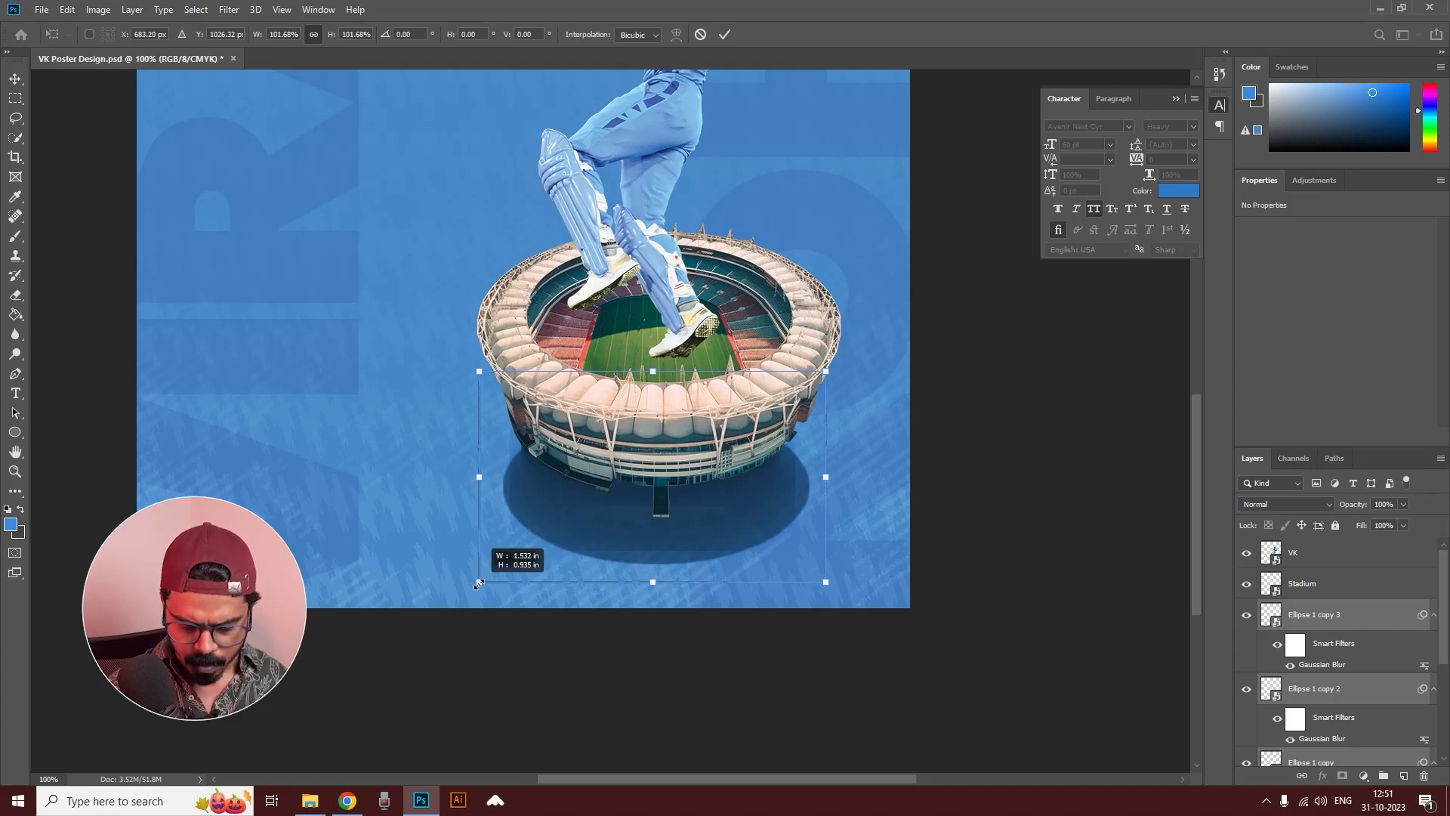
{"action": "key", "text": "Return"}
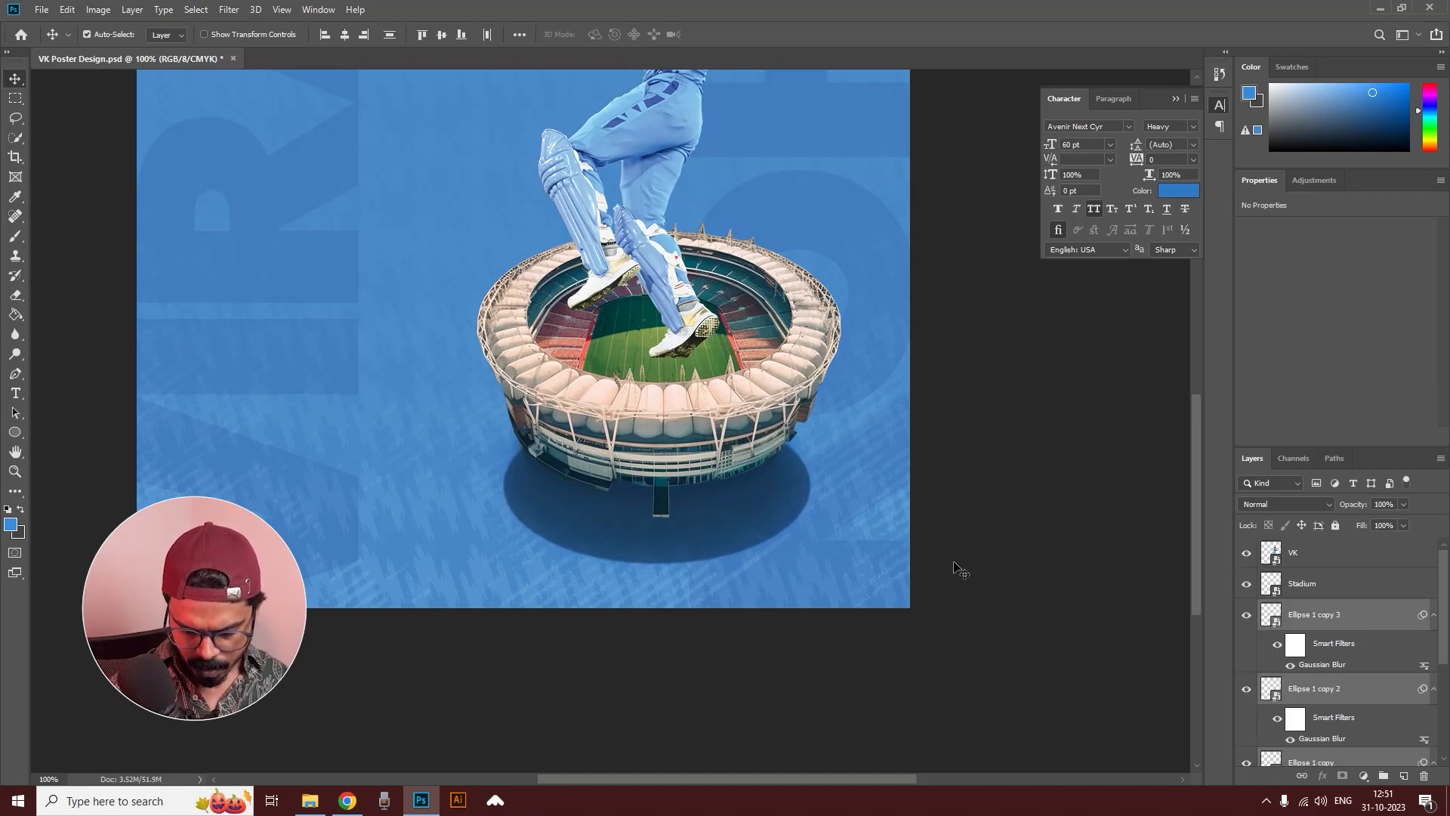
Step: Deselect the shadow layers and examine the stadium's shadow up close and against the whole poster
{"action": "left_click", "coordinate": [825, 335], "text": "ctrl+alt"}
{"action": "left_click", "coordinate": [824, 335], "text": "ctrl+alt"}
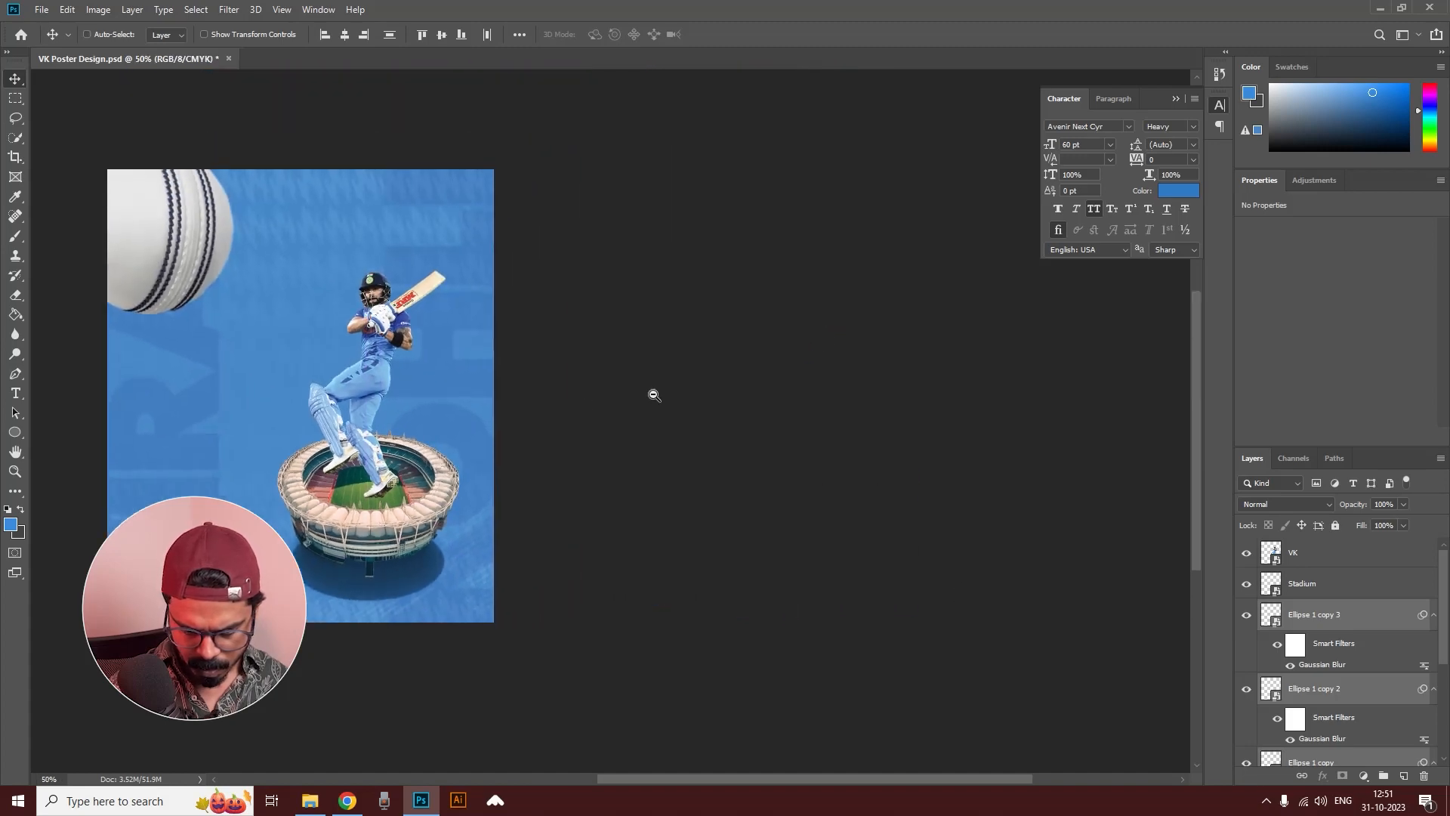
{"action": "left_click_drag", "start_coordinate": [519, 411], "coordinate": [823, 392]}
{"action": "left_click", "coordinate": [910, 467]}
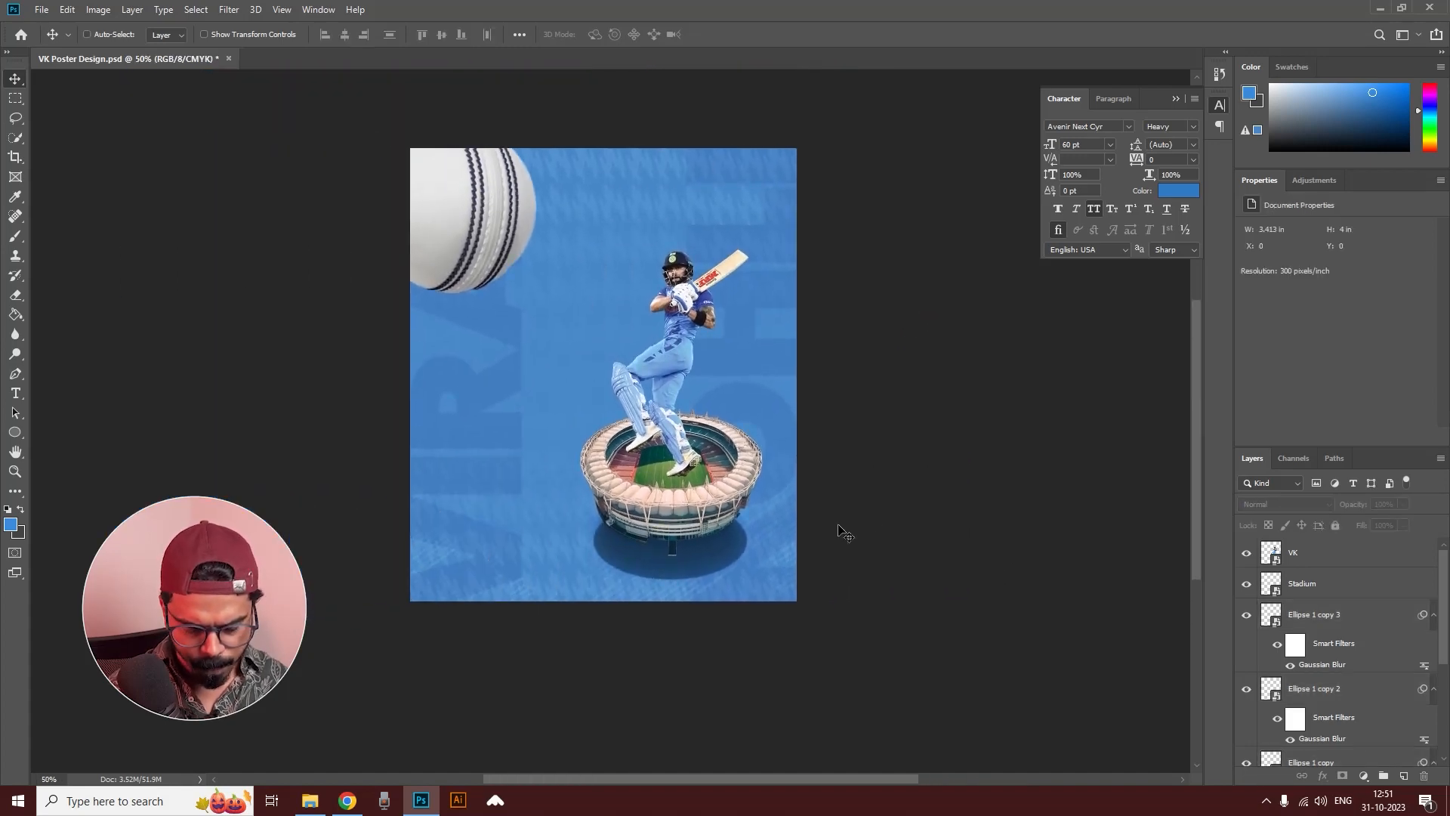
{"action": "left_click", "coordinate": [692, 560], "text": "ctrl"}
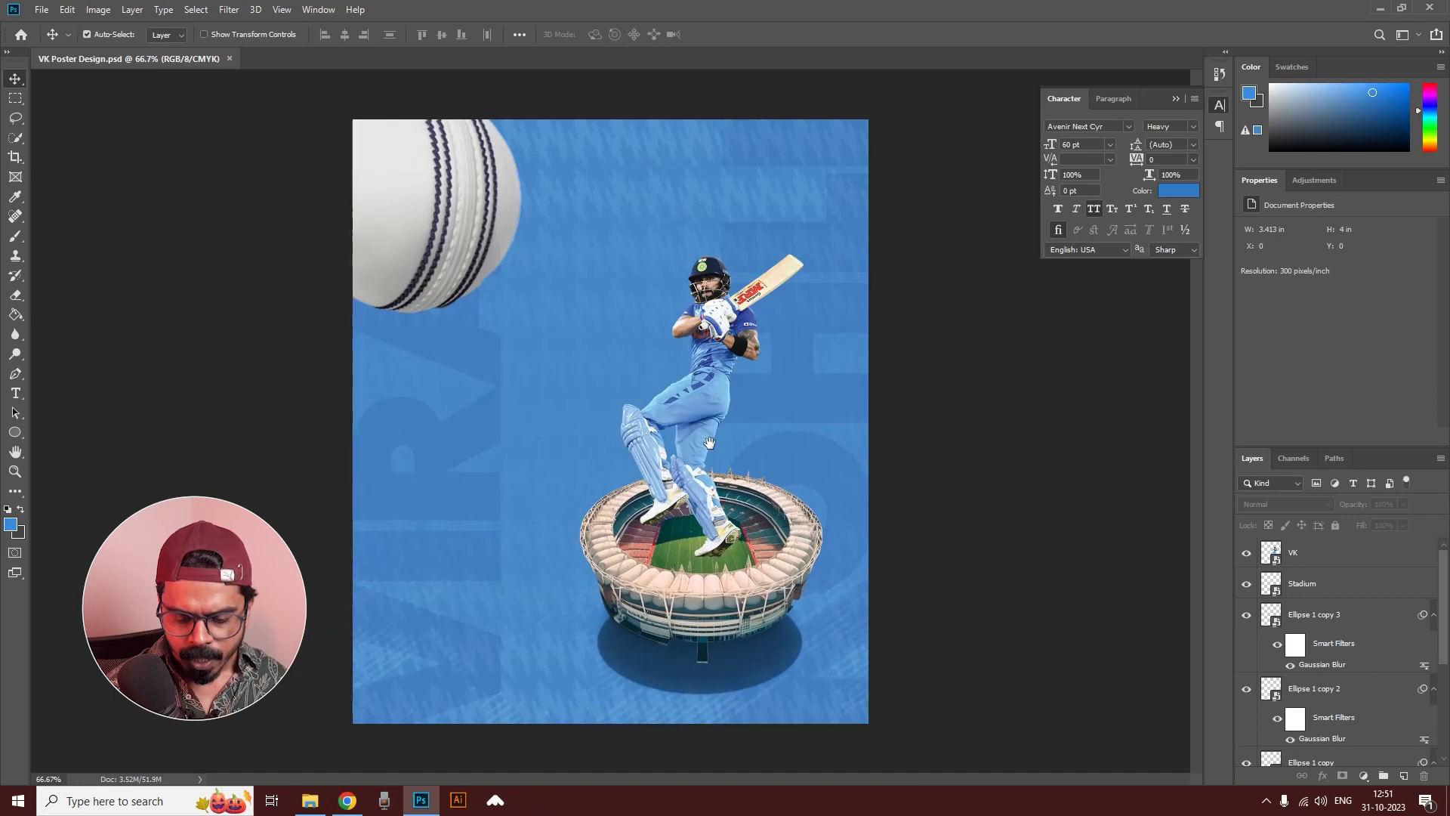
{"action": "left_click", "coordinate": [711, 612], "text": "ctrl"}
{"action": "left_click_drag", "start_coordinate": [764, 633], "coordinate": [713, 565]}
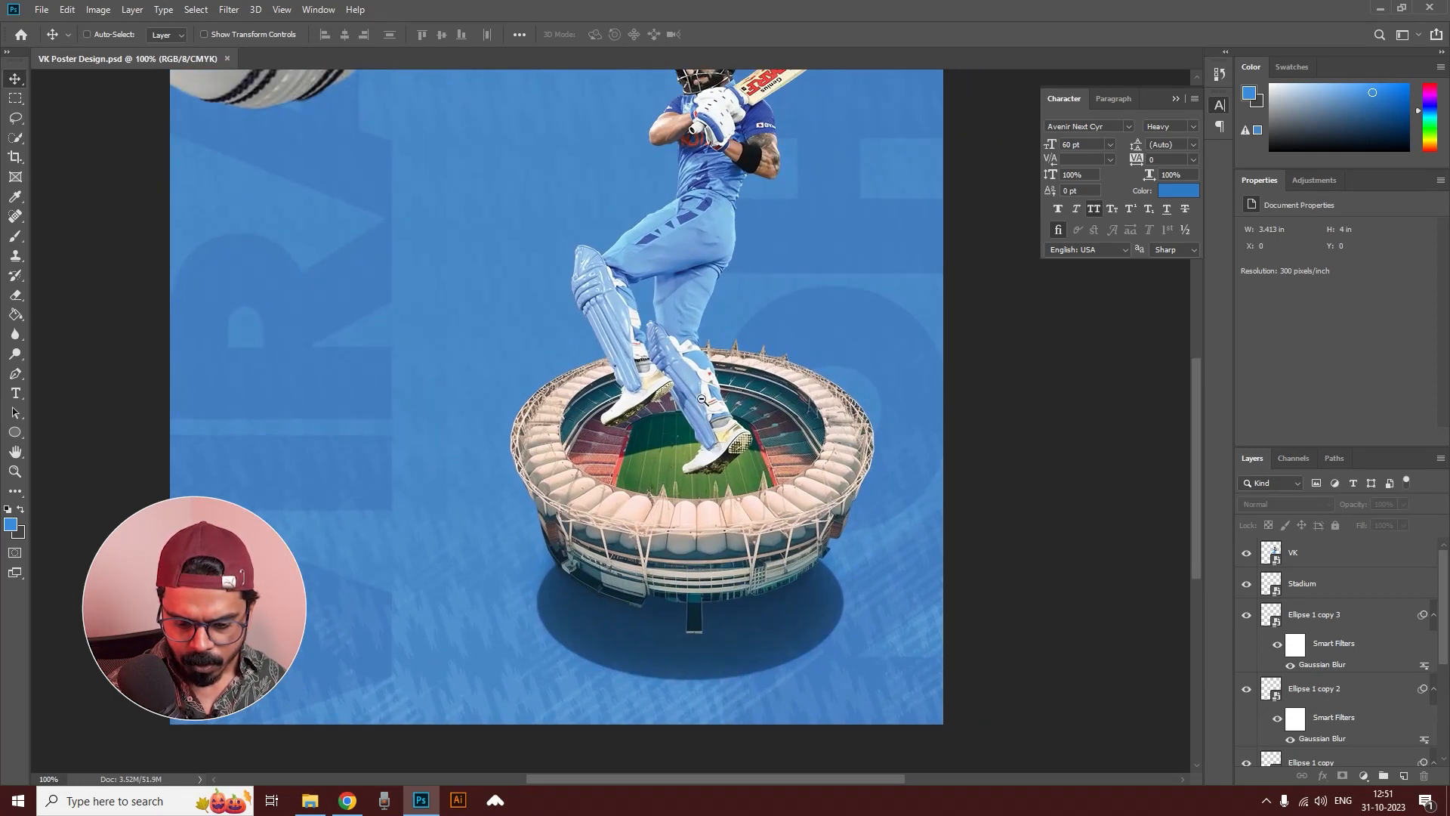
{"action": "left_click", "coordinate": [703, 399], "text": "ctrl+alt"}
Step: Load the player's outline from the VK layer as a selection and add a new empty layer above it
{"action": "left_click", "coordinate": [616, 252]}
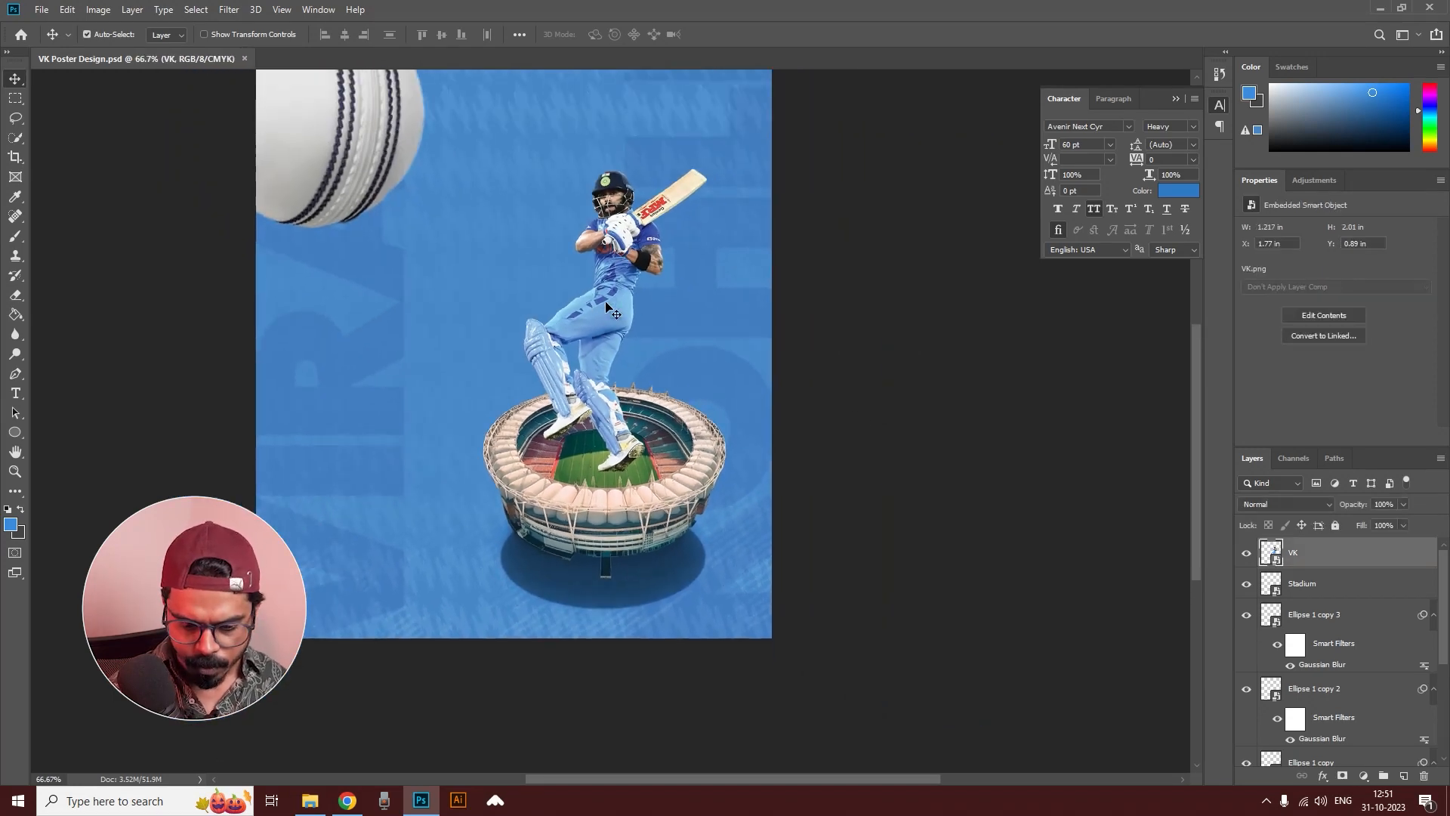
{"action": "left_click", "coordinate": [1272, 558], "text": "ctrl"}
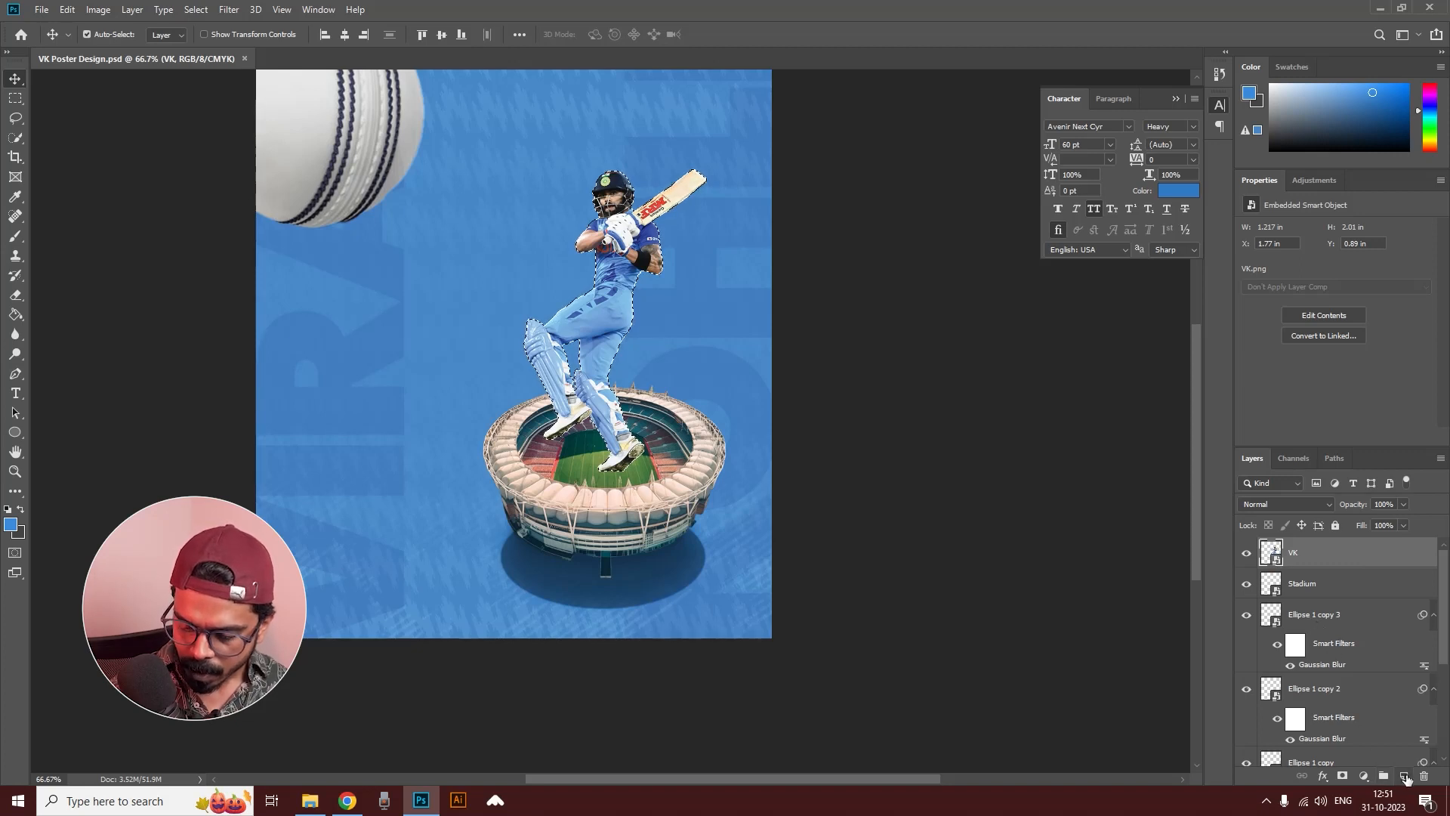
{"action": "left_click", "coordinate": [1404, 776]}
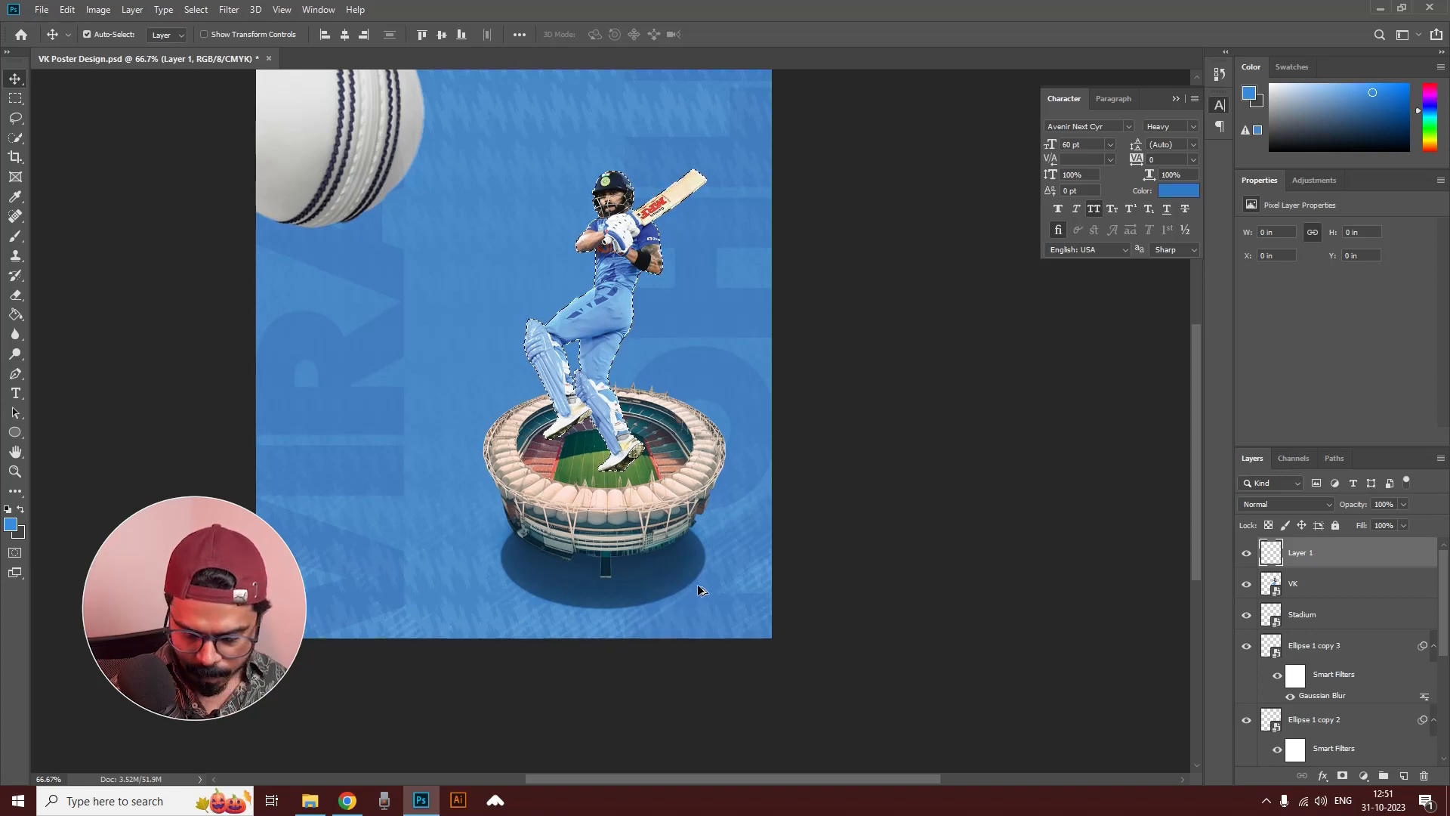
Step: Fill the player-shaped selection on the new layer with dark blue sampled from the stadium's shadow, and deselect
{"action": "key", "text": "i"}
{"action": "left_click", "coordinate": [663, 584]}
{"action": "key", "text": "v"}
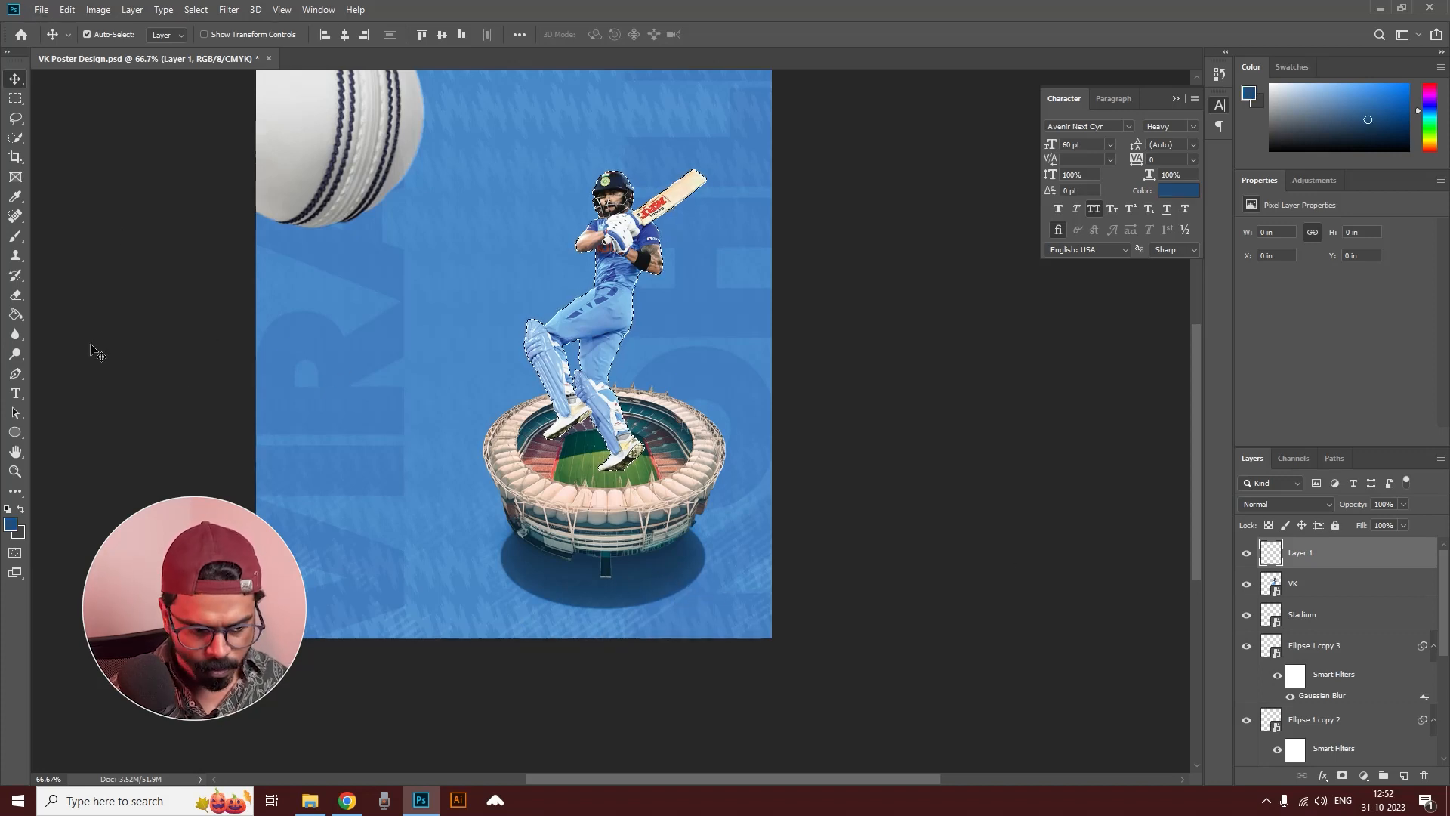
{"action": "left_click", "coordinate": [16, 317]}
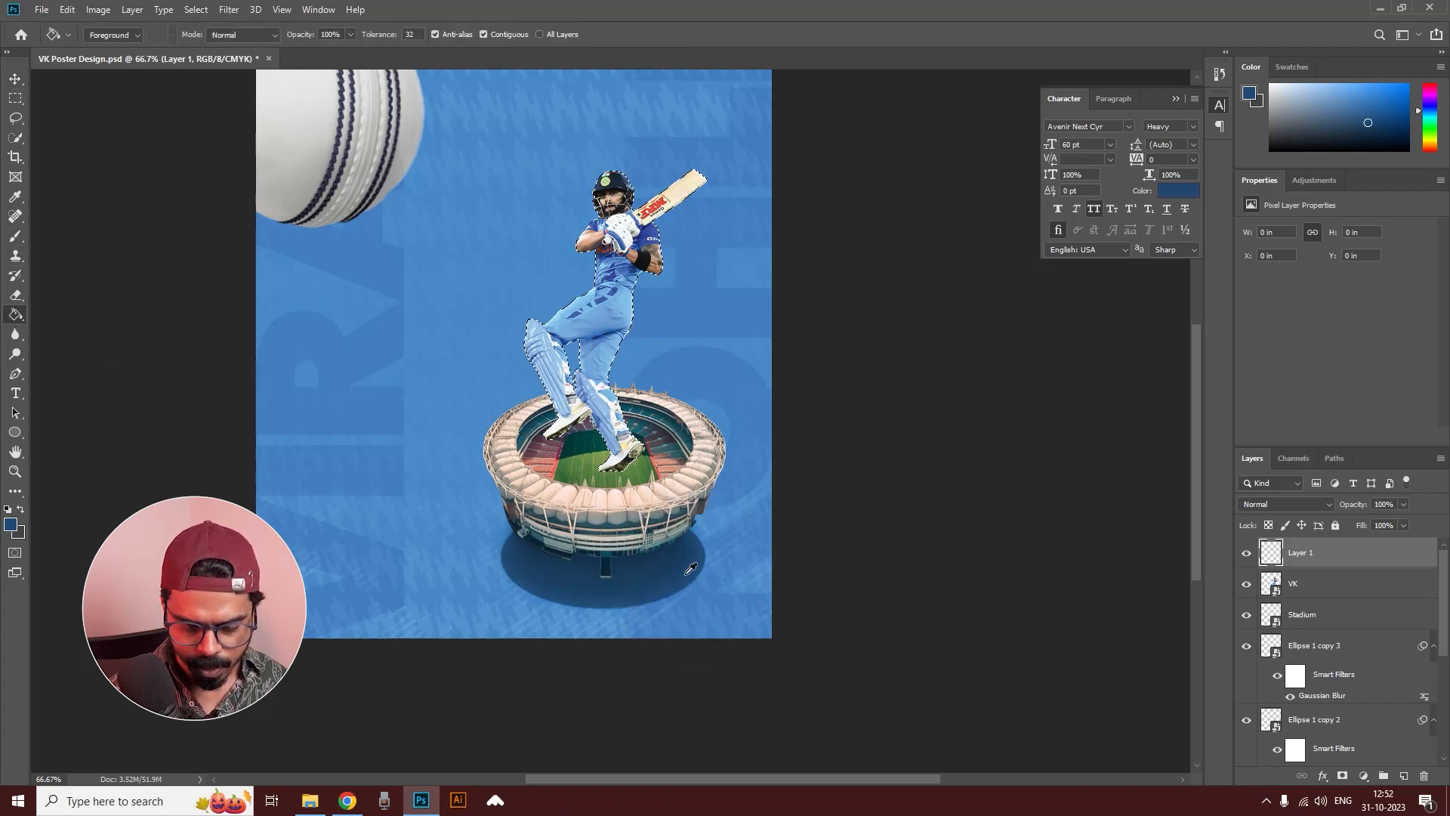
{"action": "left_click", "coordinate": [602, 310]}
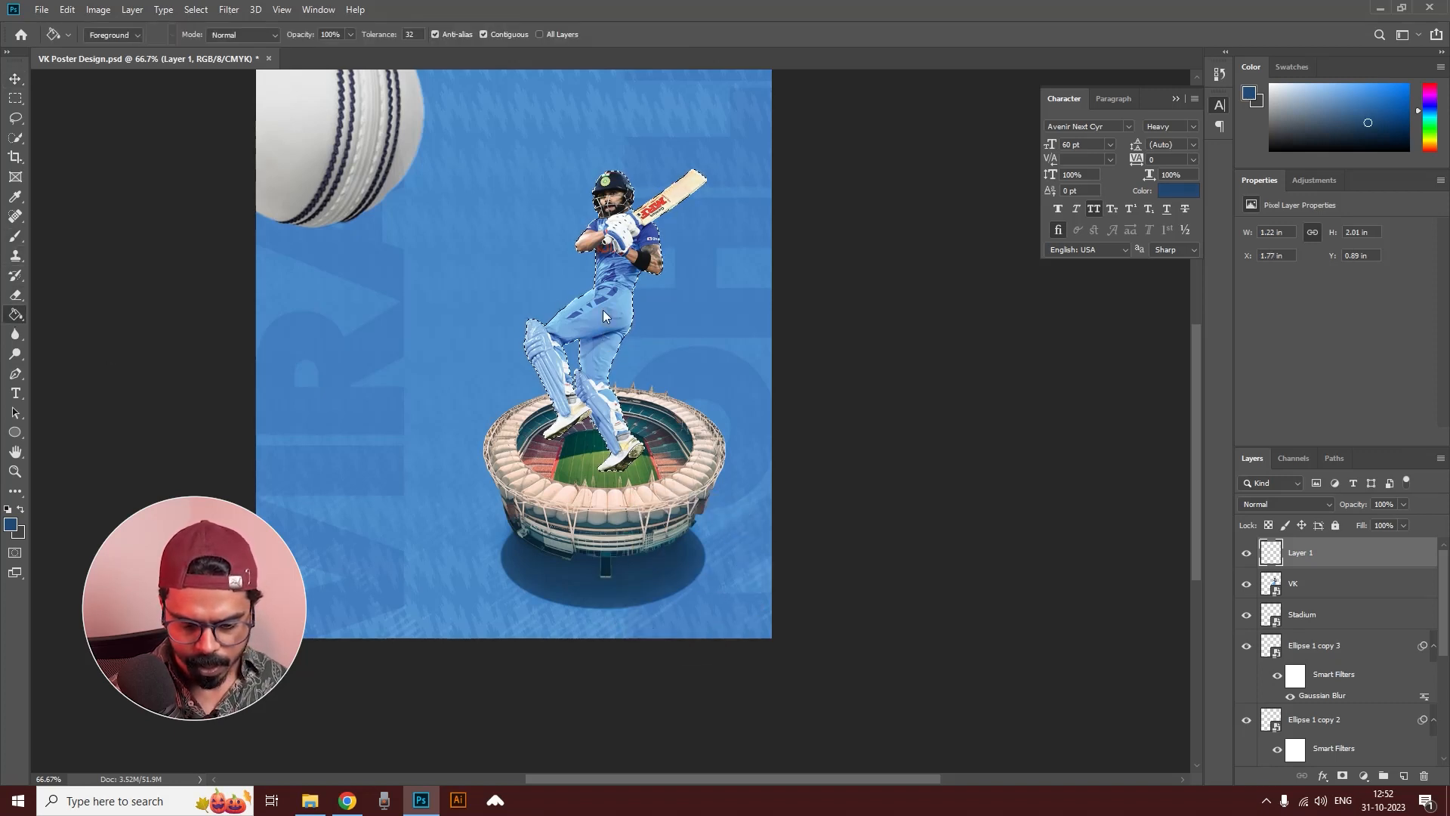
{"action": "left_click", "coordinate": [15, 78]}
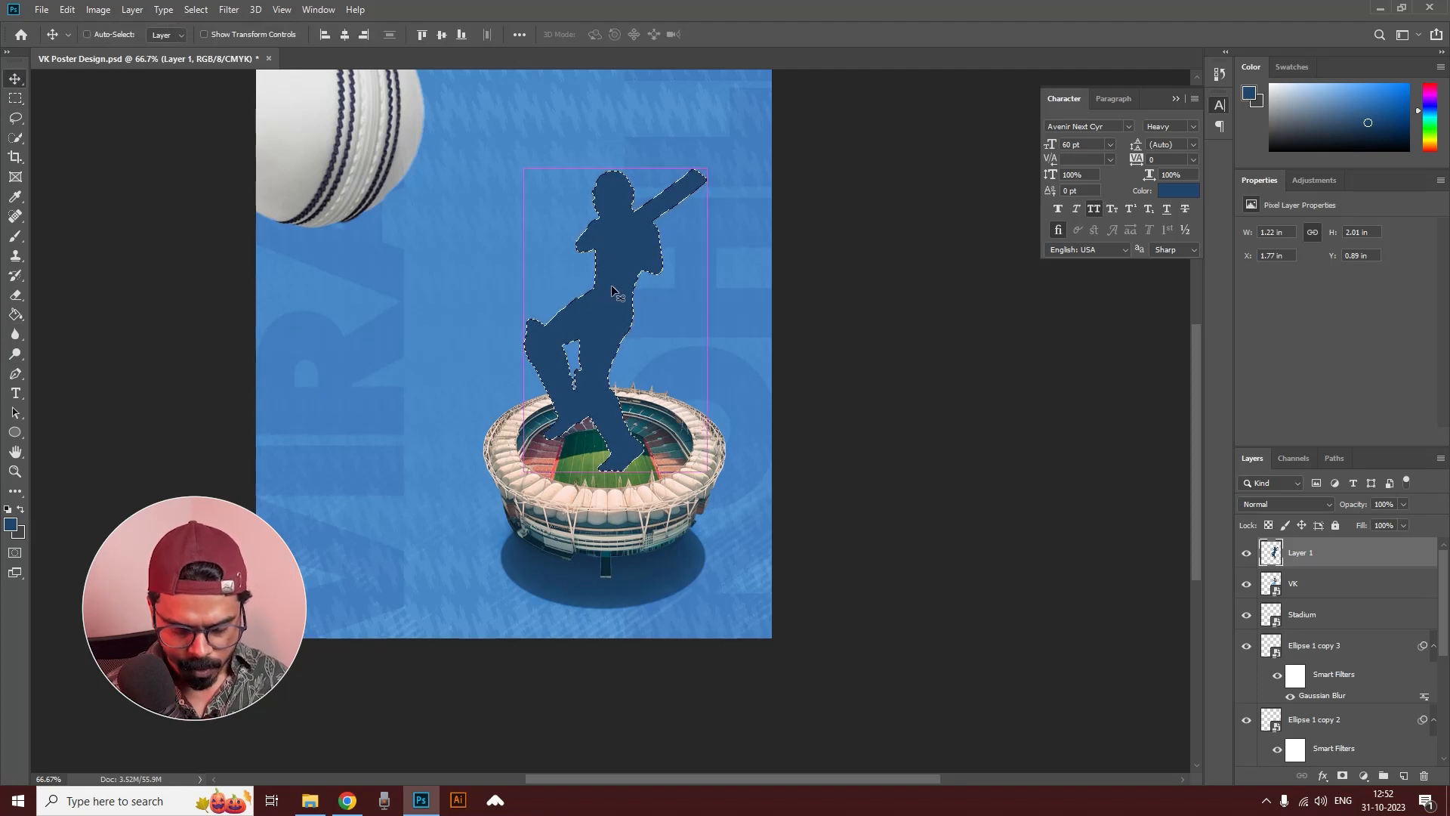
{"action": "key", "text": "ctrl+d"}
Step: Flip the dark blue player silhouette vertically and move it down over the stadium, slightly right of the player
{"action": "key", "text": "ctrl+t"}
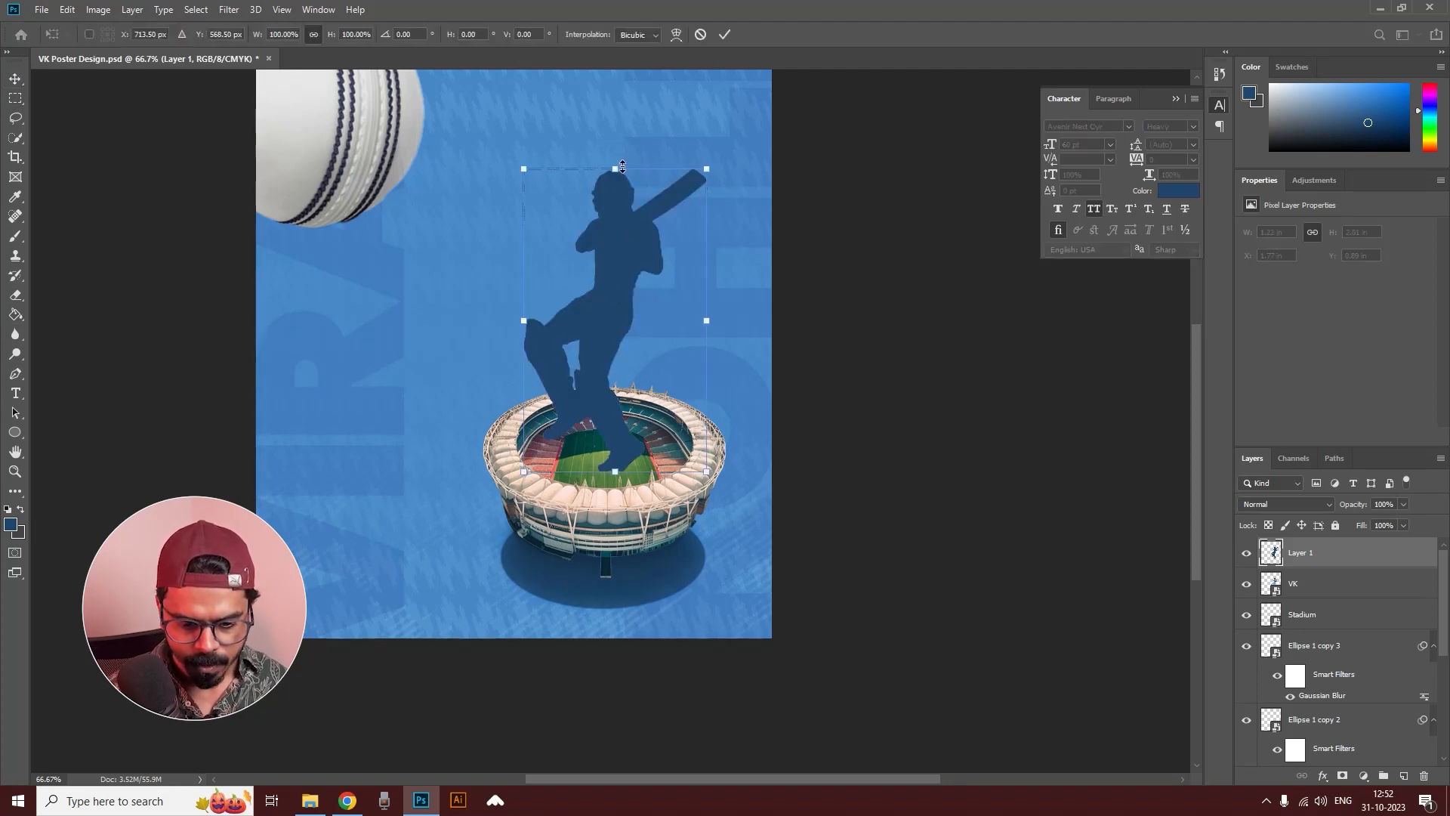
{"action": "right_click", "coordinate": [615, 234]}
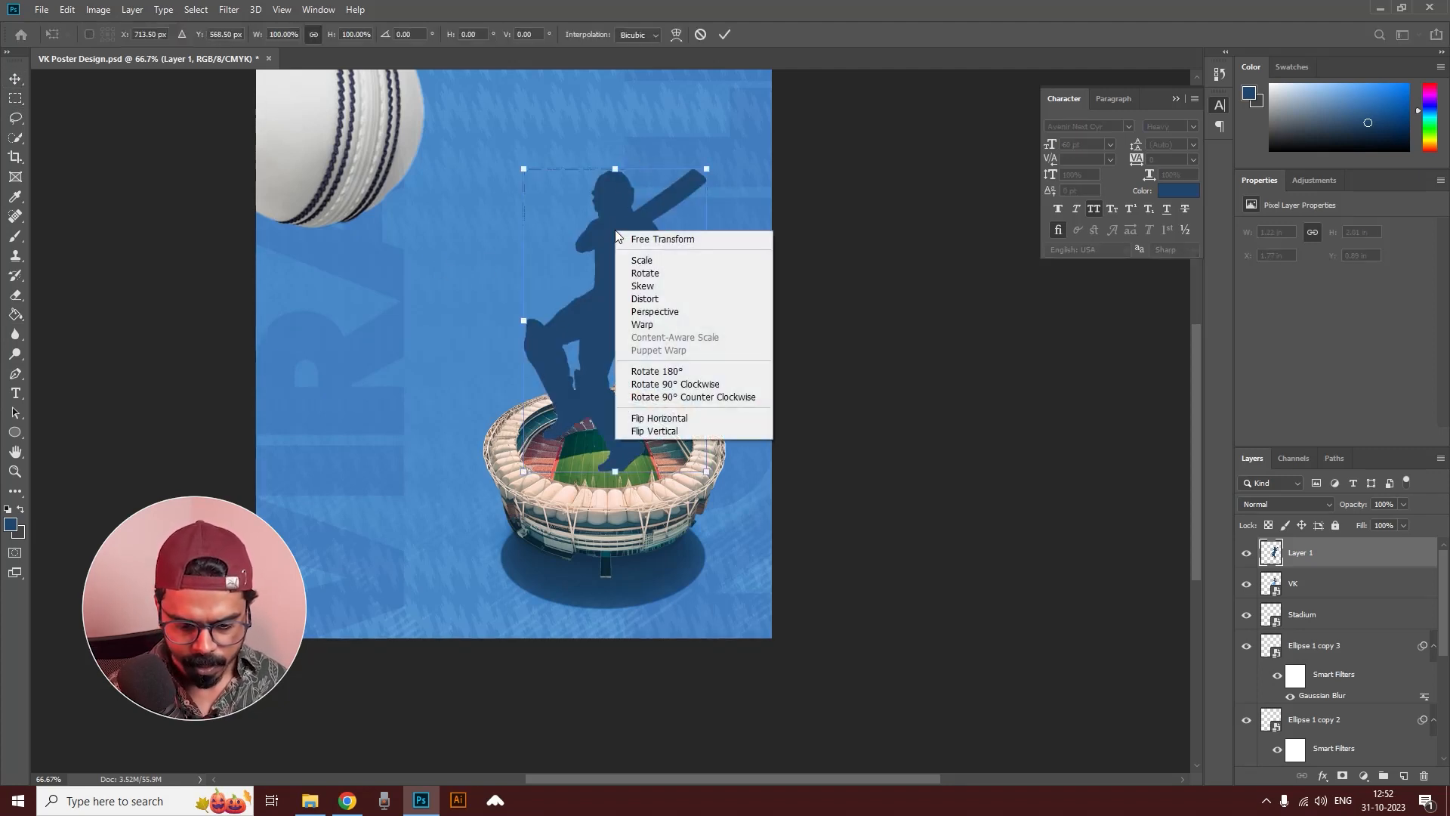
{"action": "left_click", "coordinate": [661, 431]}
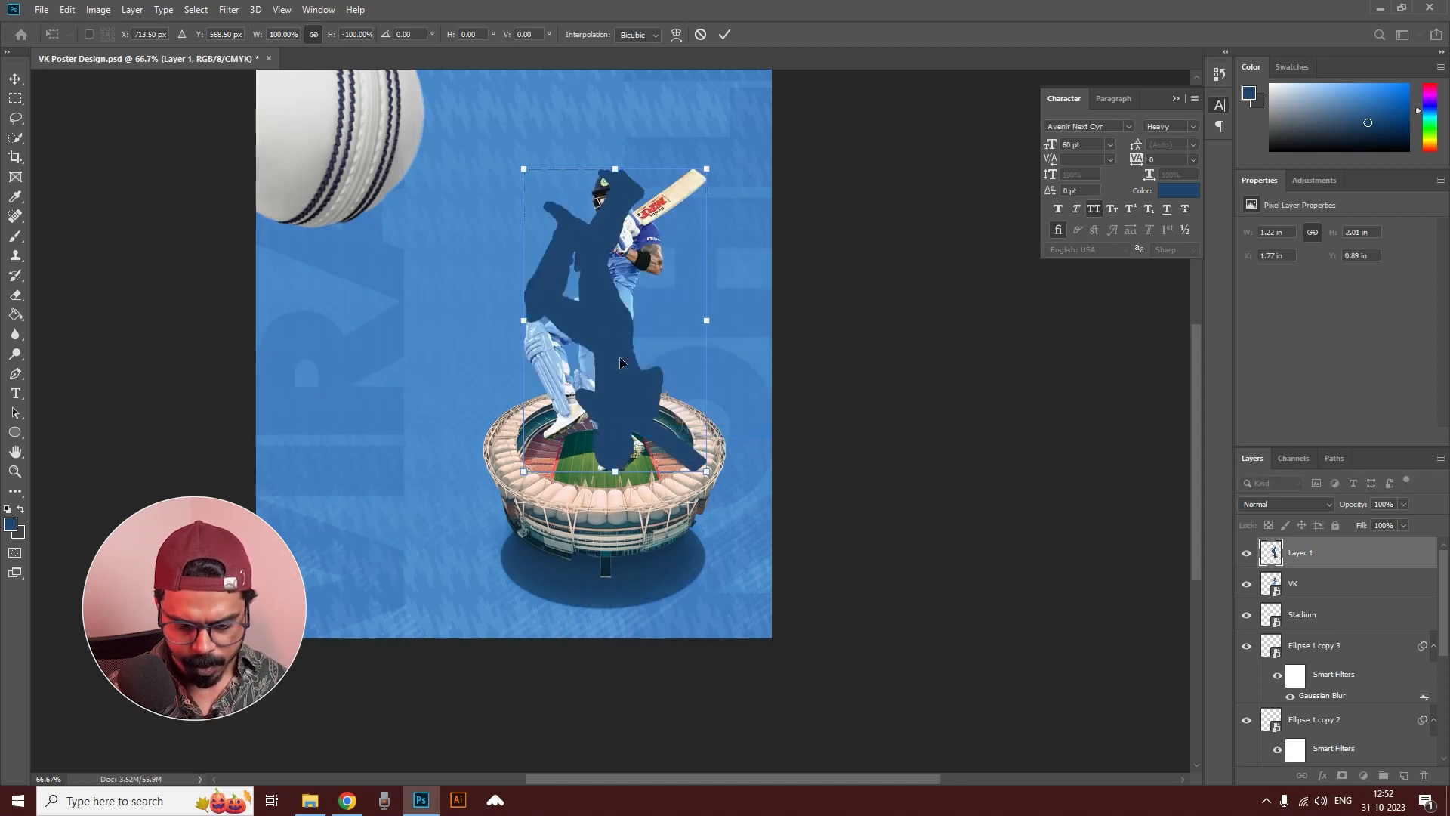
{"action": "left_click_drag", "start_coordinate": [621, 356], "coordinate": [631, 534]}
{"action": "key", "text": "Return"}
{"action": "mouse_move", "coordinate": [626, 520]}
{"action": "left_mouse_down"}
{"action": "mouse_move", "coordinate": [594, 553]}
{"action": "mouse_move", "coordinate": [639, 513]}
{"action": "mouse_move", "coordinate": [682, 526]}
{"action": "mouse_move", "coordinate": [638, 515]}
{"action": "mouse_move", "coordinate": [650, 564]}
{"action": "mouse_move", "coordinate": [642, 504]}
{"action": "left_mouse_up"}
Step: Distort the flipped silhouette by pulling both lower corners outward, and shift it down so it runs past the poster's lower edge
{"action": "key", "text": "ctrl+t"}
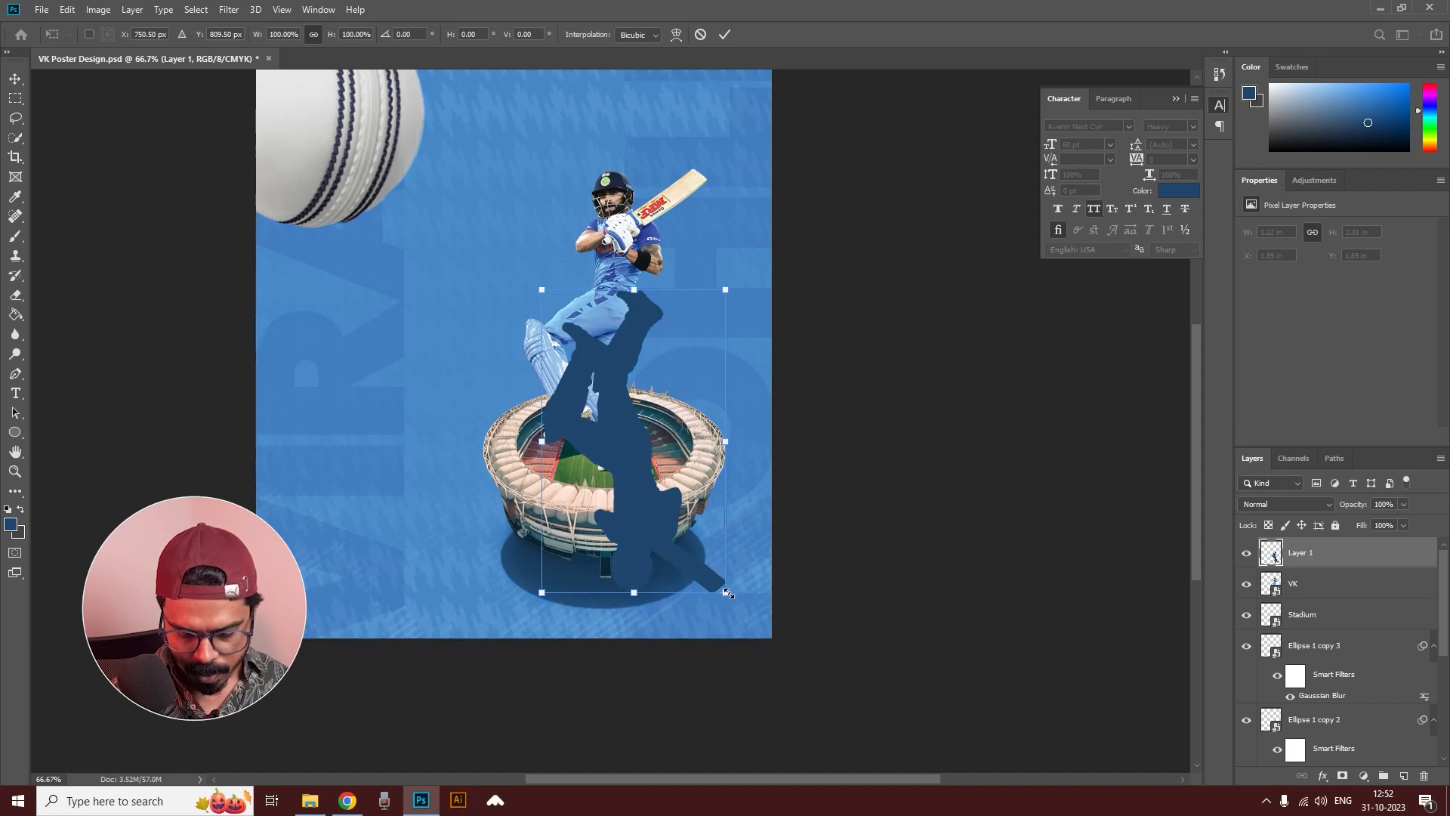
{"action": "left_click_drag", "start_coordinate": [728, 597], "coordinate": [764, 597]}
{"action": "left_click_drag", "start_coordinate": [541, 596], "coordinate": [483, 638]}
{"action": "left_click_drag", "start_coordinate": [633, 491], "coordinate": [651, 546]}
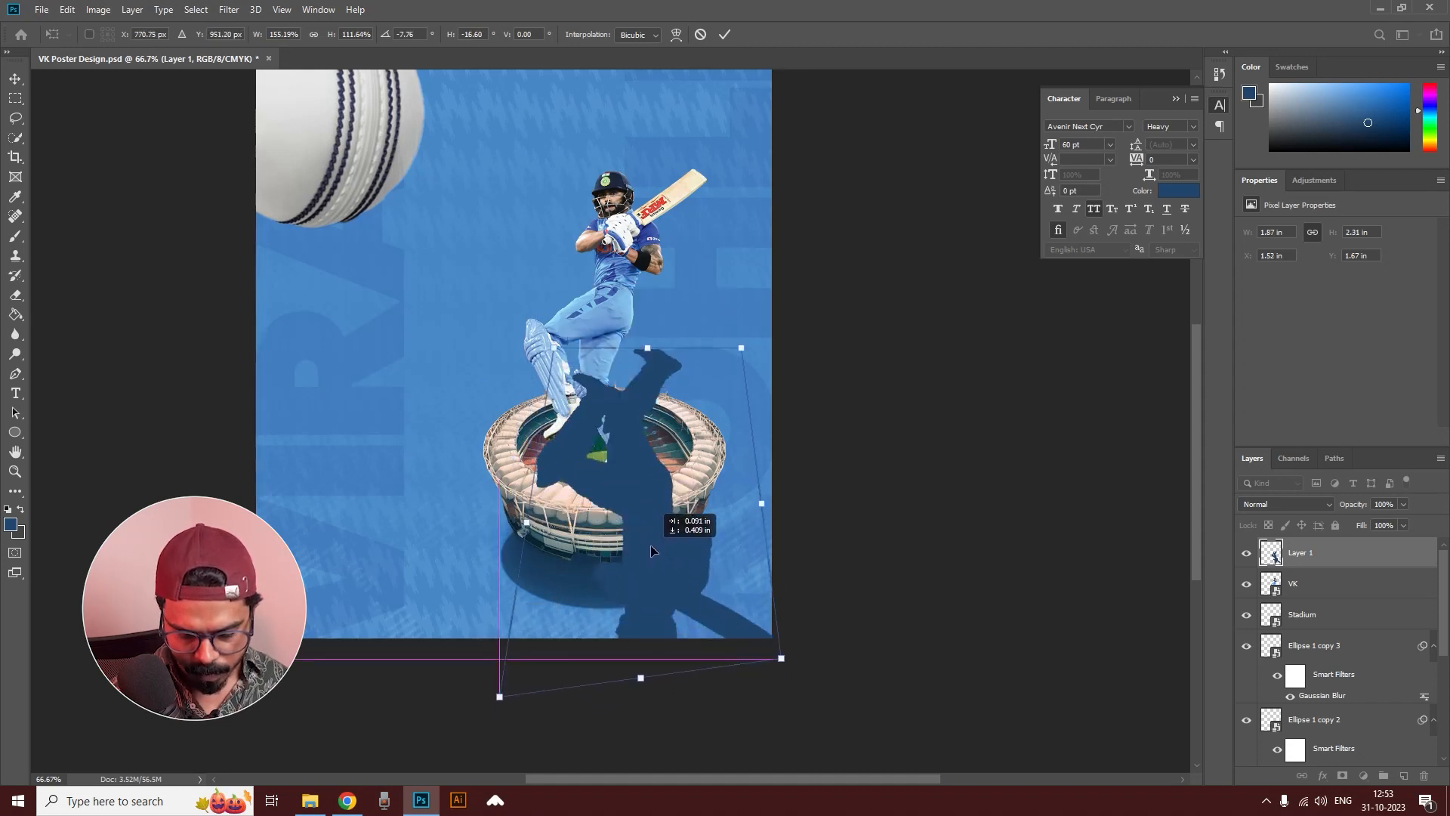
{"action": "key", "text": "Return"}
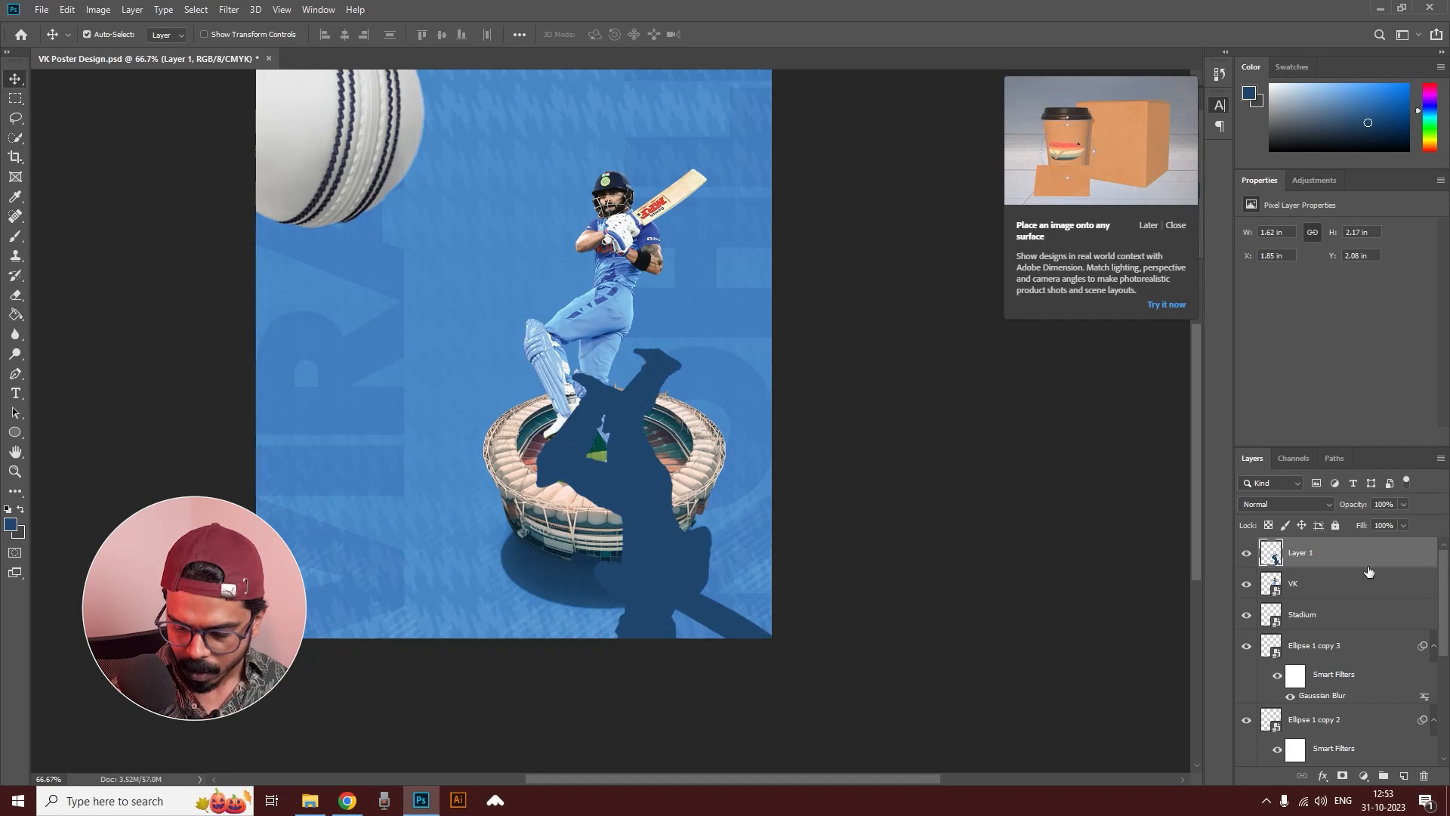
Step: Duplicate the Layer 1 silhouette, hide the copy, and make the original layer active
{"action": "left_click_drag", "start_coordinate": [1341, 558], "coordinate": [1404, 776]}
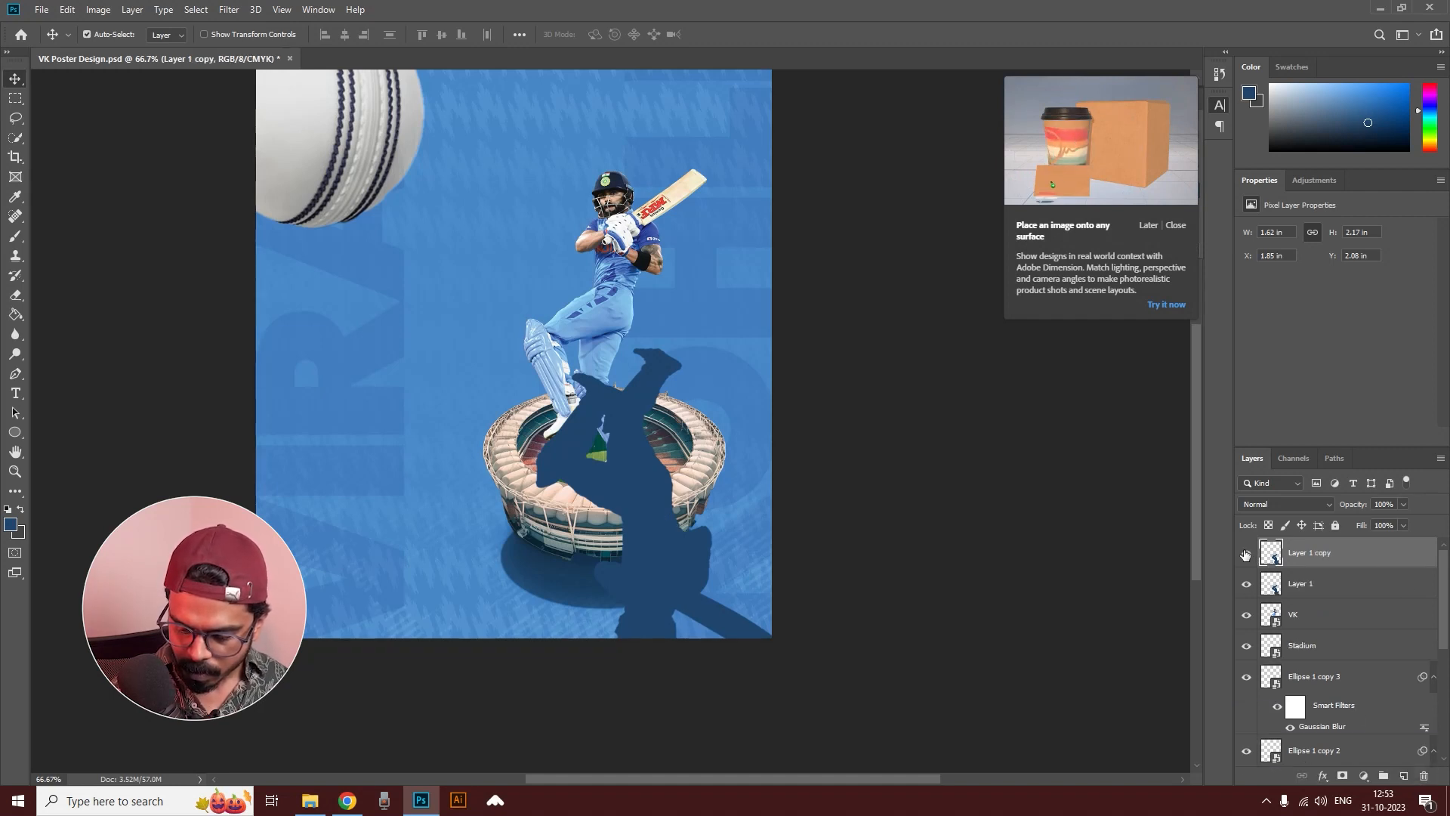
{"action": "left_click", "coordinate": [1247, 555]}
{"action": "left_click", "coordinate": [1284, 595]}
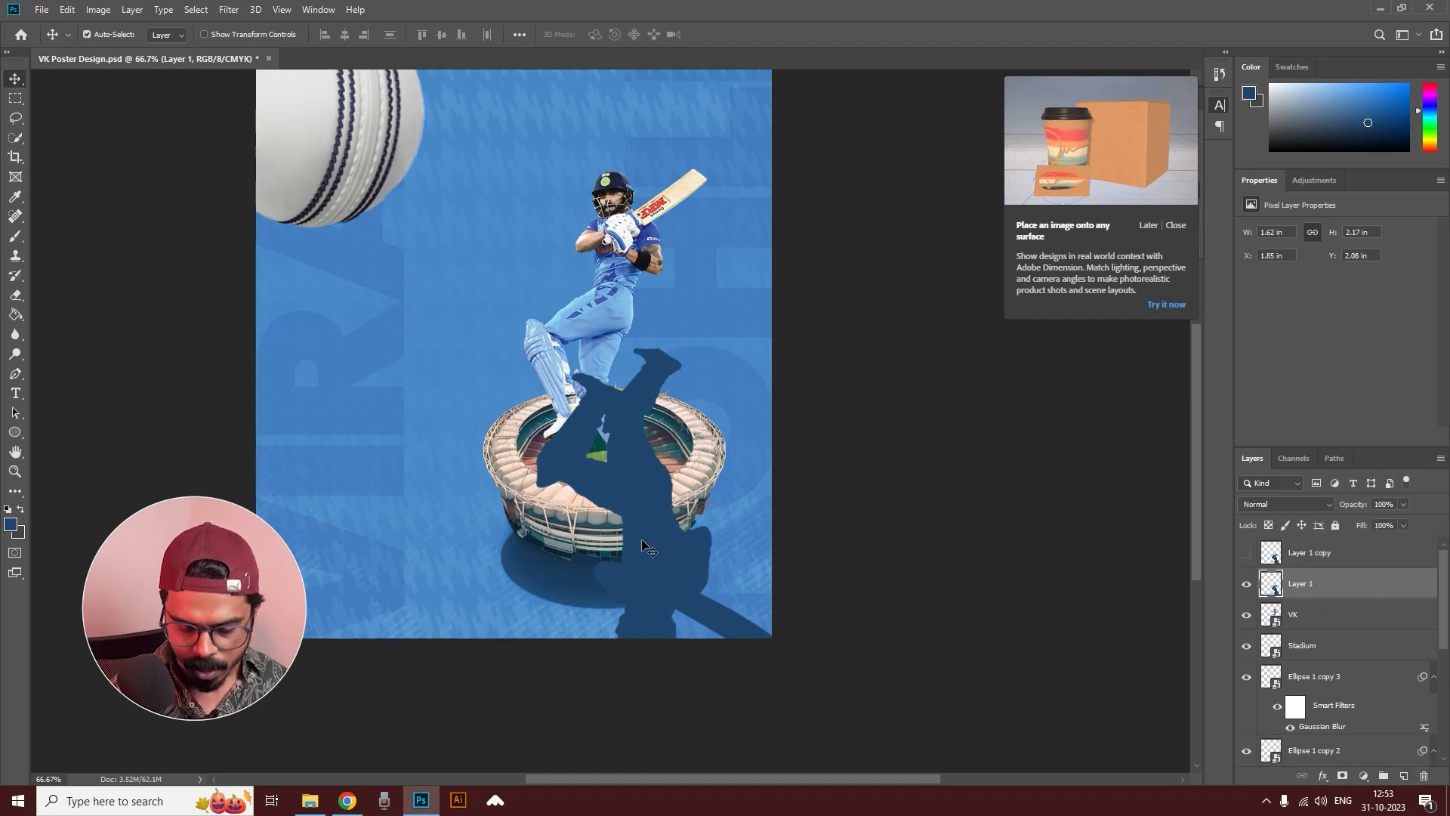
Step: Lower Layer 1's opacity to 22% and lasso the area from the stadium's front inner rim down to the poster's lower-right corner
{"action": "left_click", "coordinate": [1403, 504]}
{"action": "left_click_drag", "start_coordinate": [1371, 524], "coordinate": [1350, 523]}
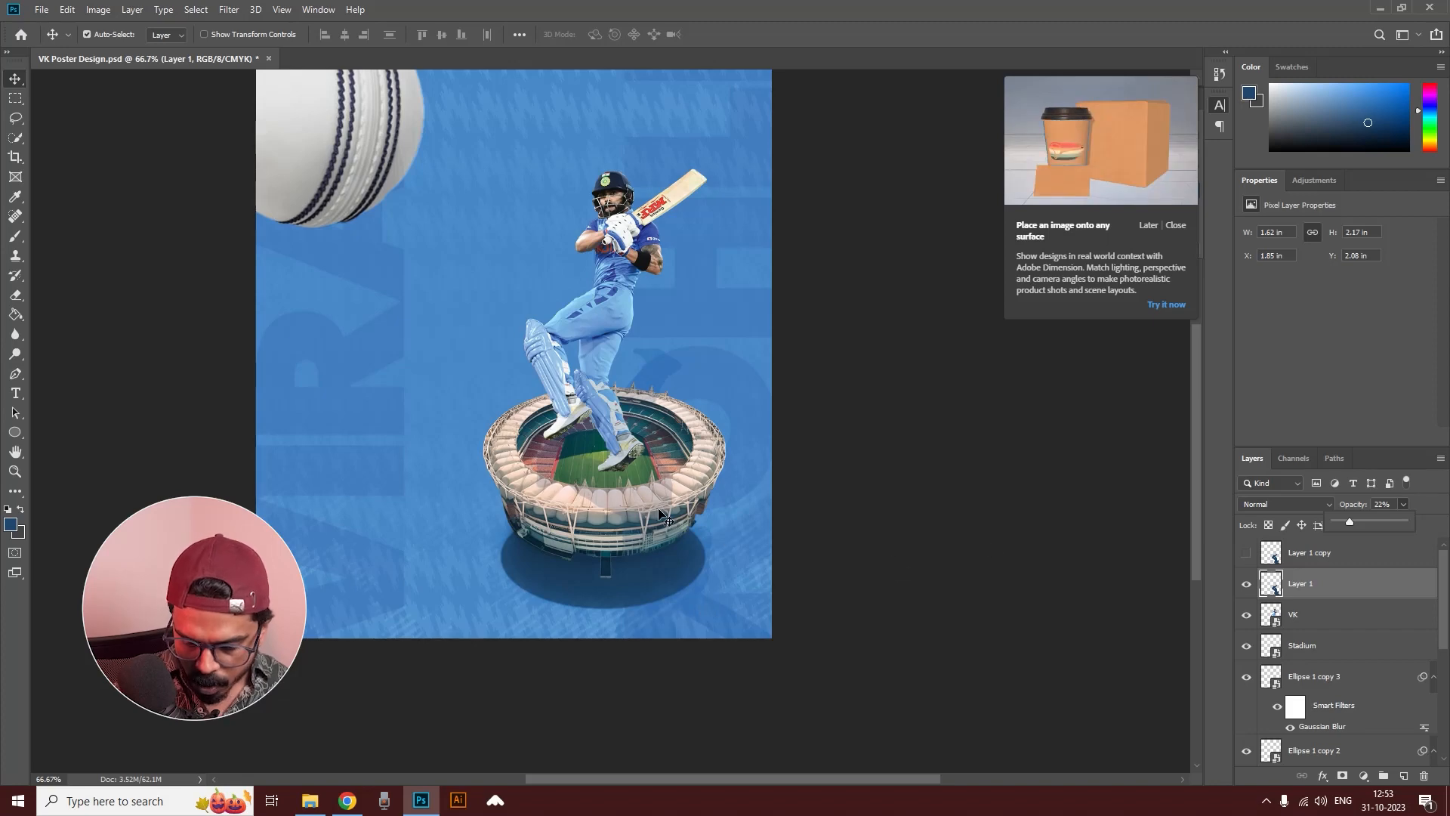
{"action": "left_click", "coordinate": [16, 119]}
{"action": "key", "text": "ctrl+plus"}
{"action": "key", "text": "ctrl+plus"}
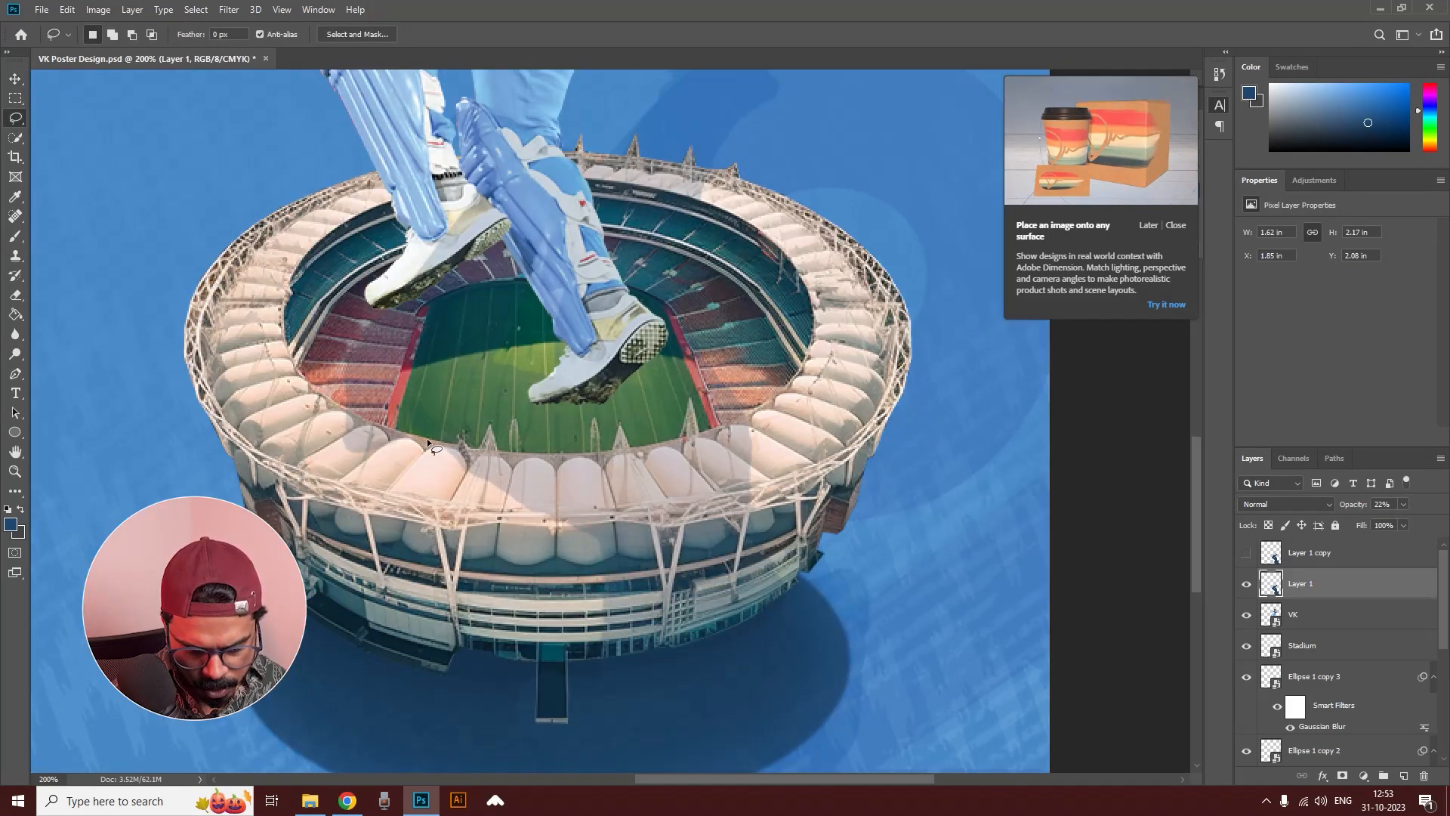
{"action": "mouse_move", "coordinate": [408, 433]}
{"action": "left_mouse_down"}
{"action": "mouse_move", "coordinate": [584, 460]}
{"action": "mouse_move", "coordinate": [826, 407]}
{"action": "mouse_move", "coordinate": [896, 498]}
{"action": "mouse_move", "coordinate": [915, 595]}
{"action": "mouse_move", "coordinate": [1055, 697]}
{"action": "mouse_move", "coordinate": [1036, 712]}
{"action": "mouse_move", "coordinate": [959, 695]}
{"action": "mouse_move", "coordinate": [1002, 385]}
{"action": "mouse_move", "coordinate": [1141, 559]}
{"action": "mouse_move", "coordinate": [1143, 668]}
{"action": "mouse_move", "coordinate": [1032, 744]}
{"action": "mouse_move", "coordinate": [761, 744]}
{"action": "mouse_move", "coordinate": [526, 704]}
{"action": "mouse_move", "coordinate": [345, 604]}
{"action": "mouse_move", "coordinate": [275, 350]}
{"action": "mouse_move", "coordinate": [360, 131]}
{"action": "left_mouse_up"}
{"action": "key", "text": "ctrl+minus"}
{"action": "key", "text": "ctrl+minus"}
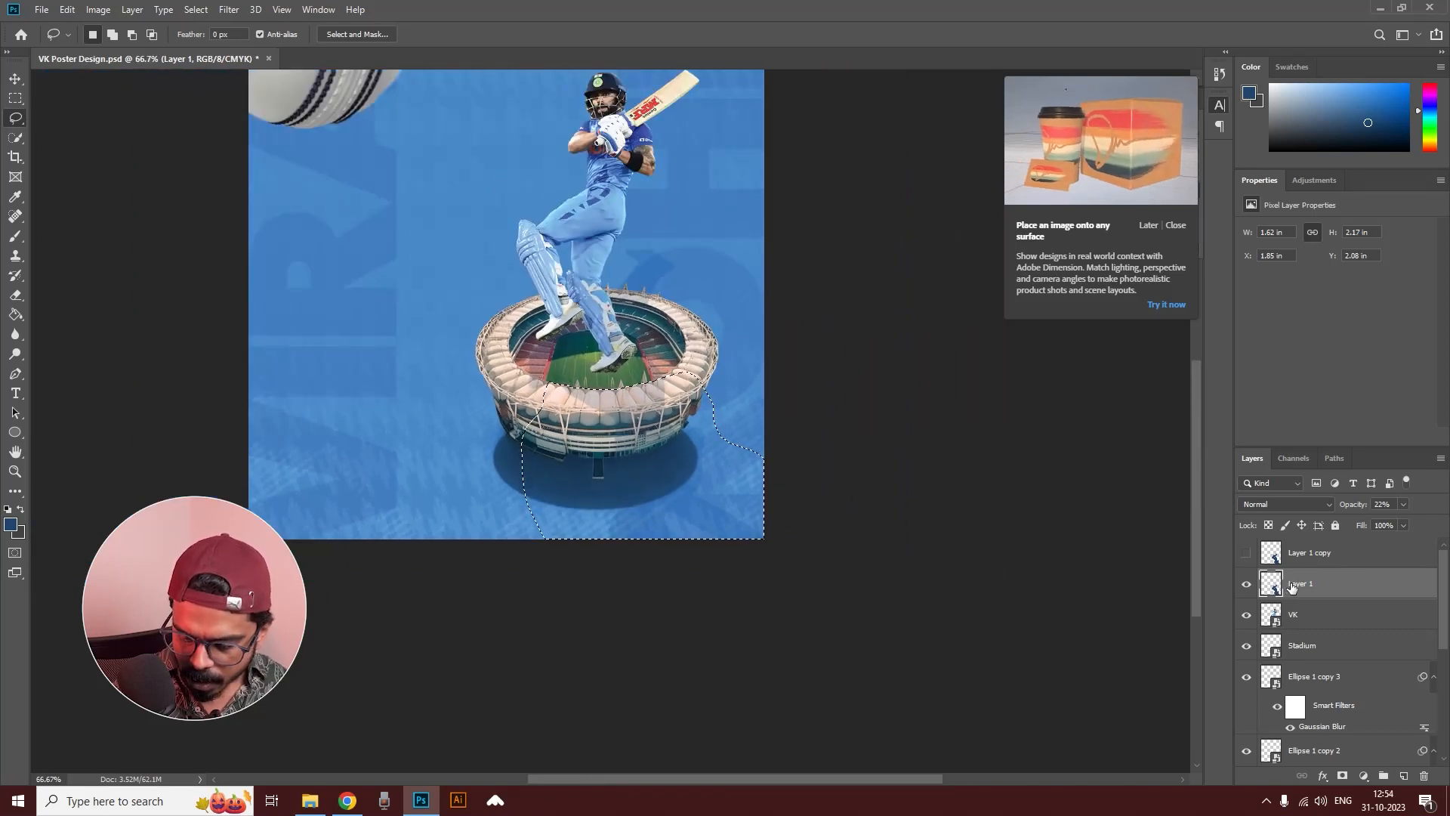
Step: Add a layer mask to Layer 1 from the selection and set the layer's opacity to 100%
{"action": "left_click", "coordinate": [1342, 775]}
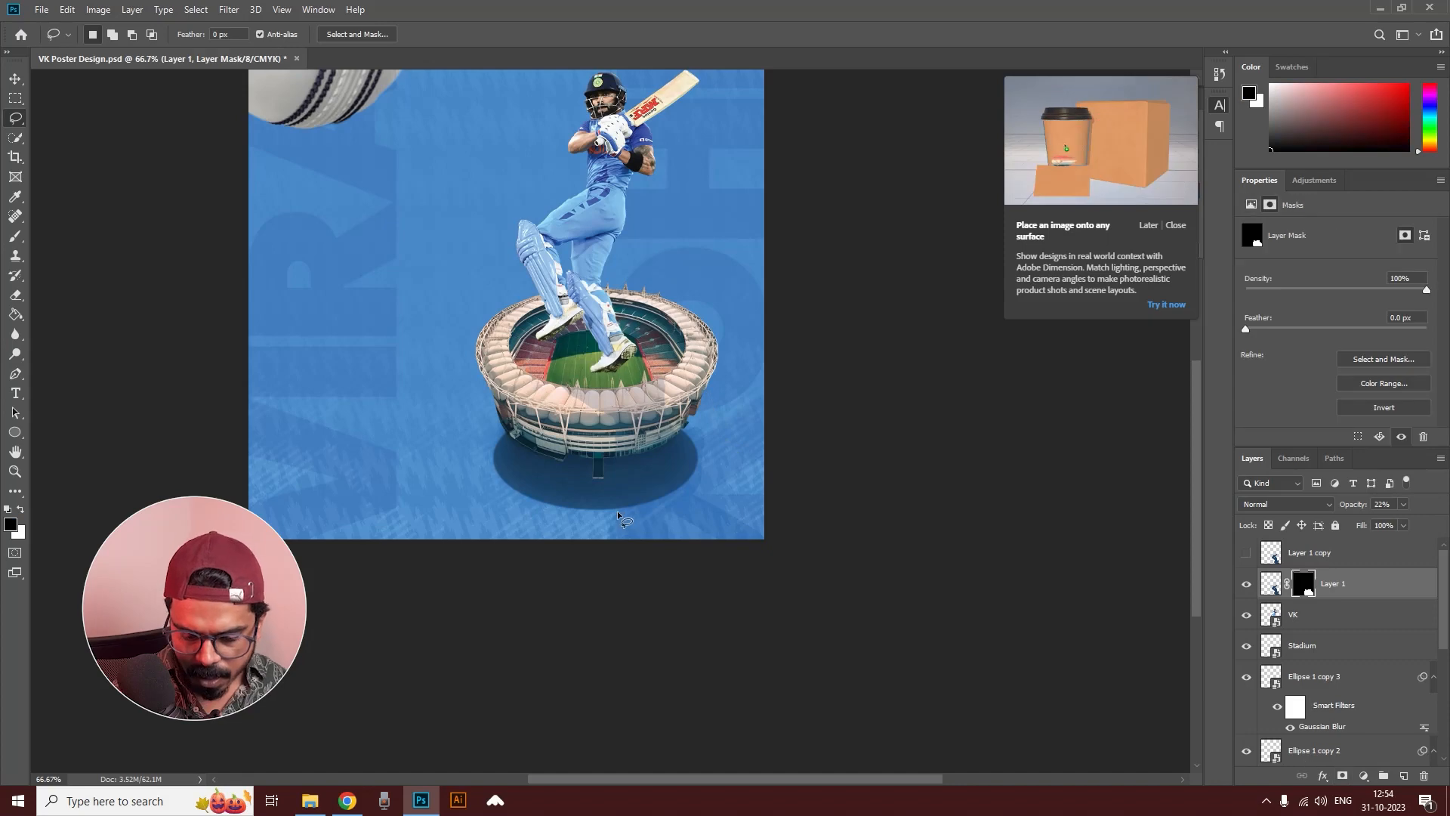
{"action": "left_click", "coordinate": [1403, 504]}
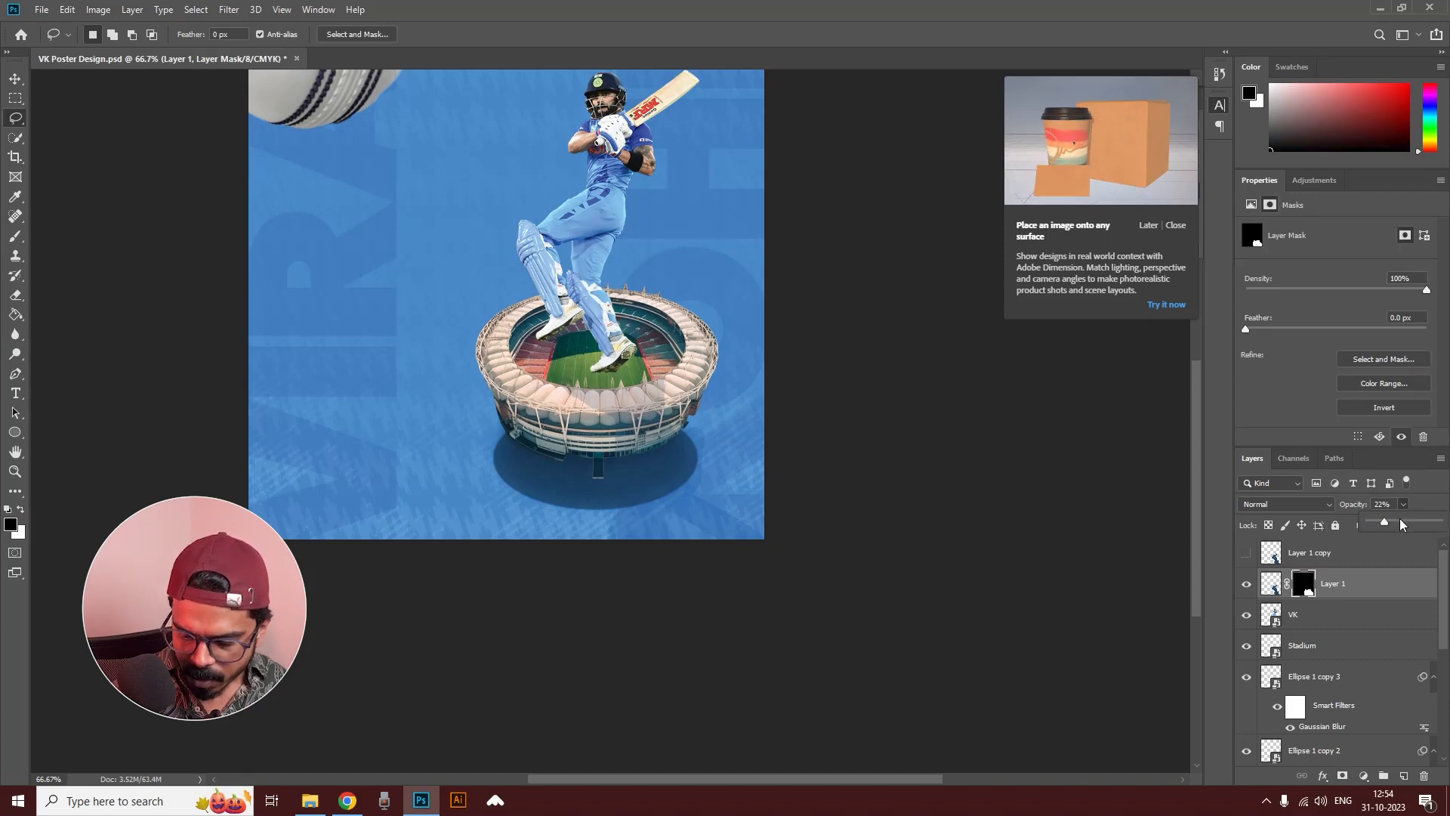
{"action": "left_click_drag", "start_coordinate": [1383, 521], "coordinate": [1439, 522]}
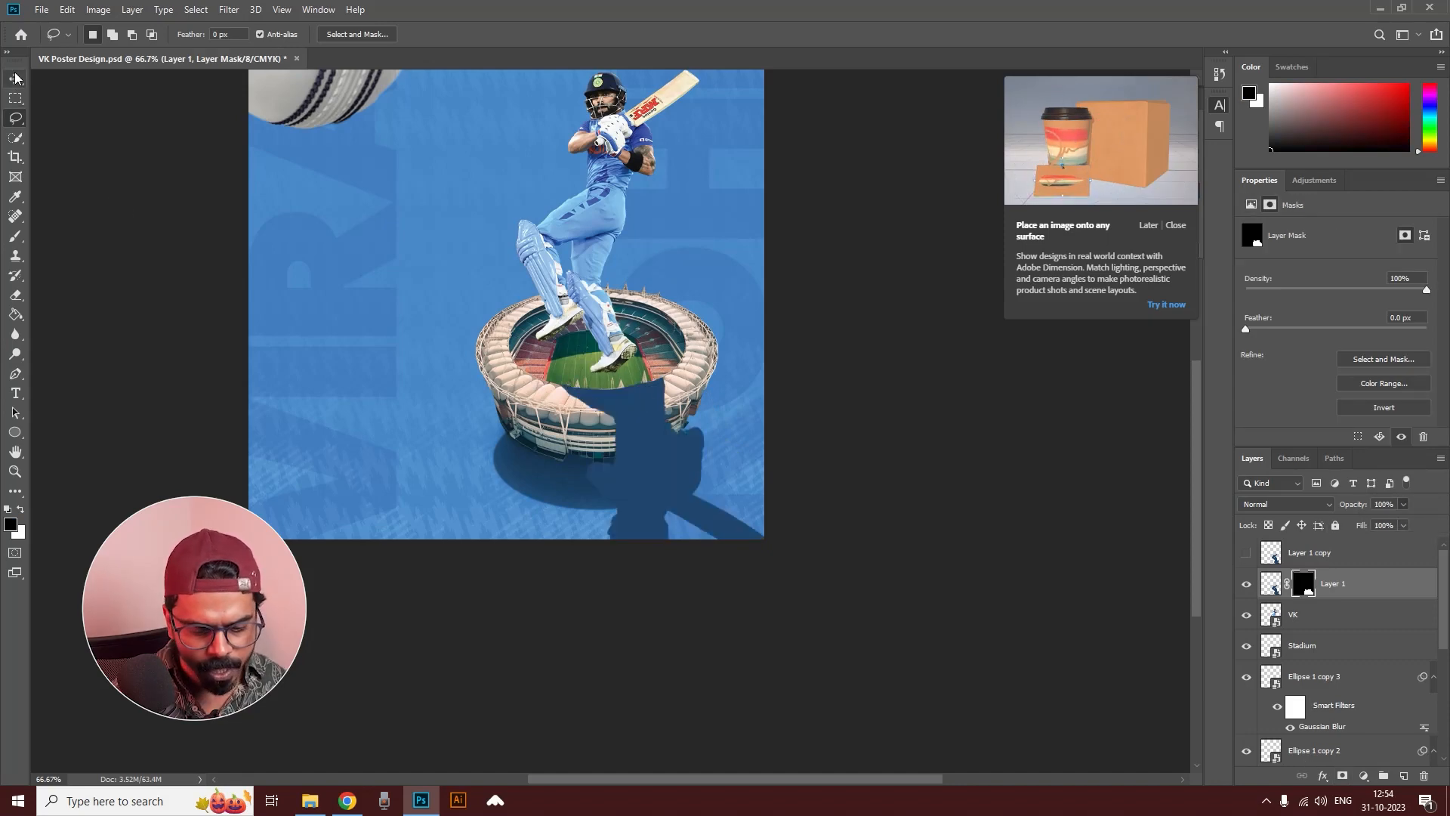
{"action": "key", "text": "v"}
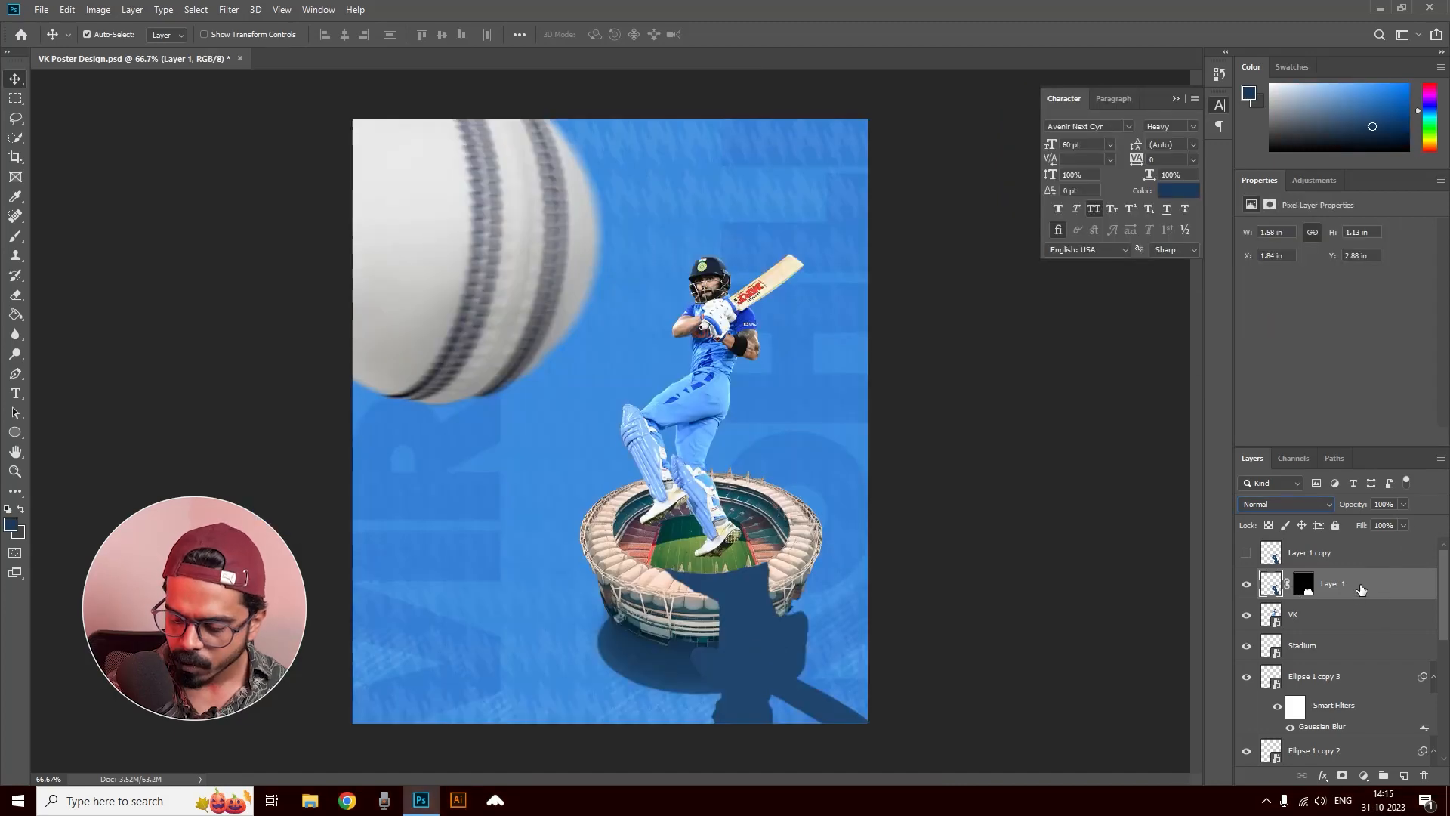
Step: Set Layer 1's blend mode to Multiply and lower its opacity to 83%
{"action": "left_click", "coordinate": [1318, 504]}
{"action": "left_click", "coordinate": [1277, 463]}
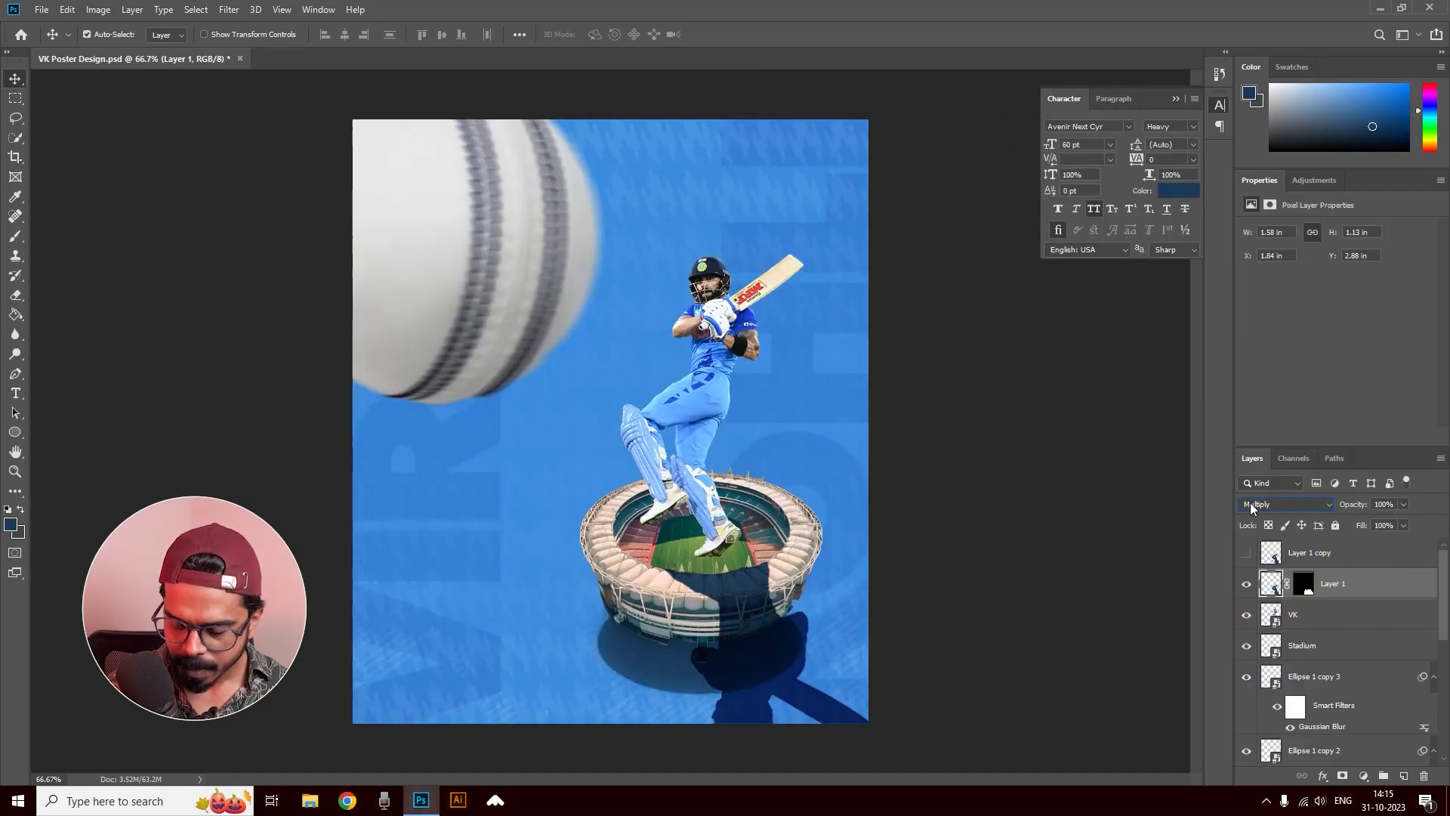
{"action": "left_click", "coordinate": [1403, 505]}
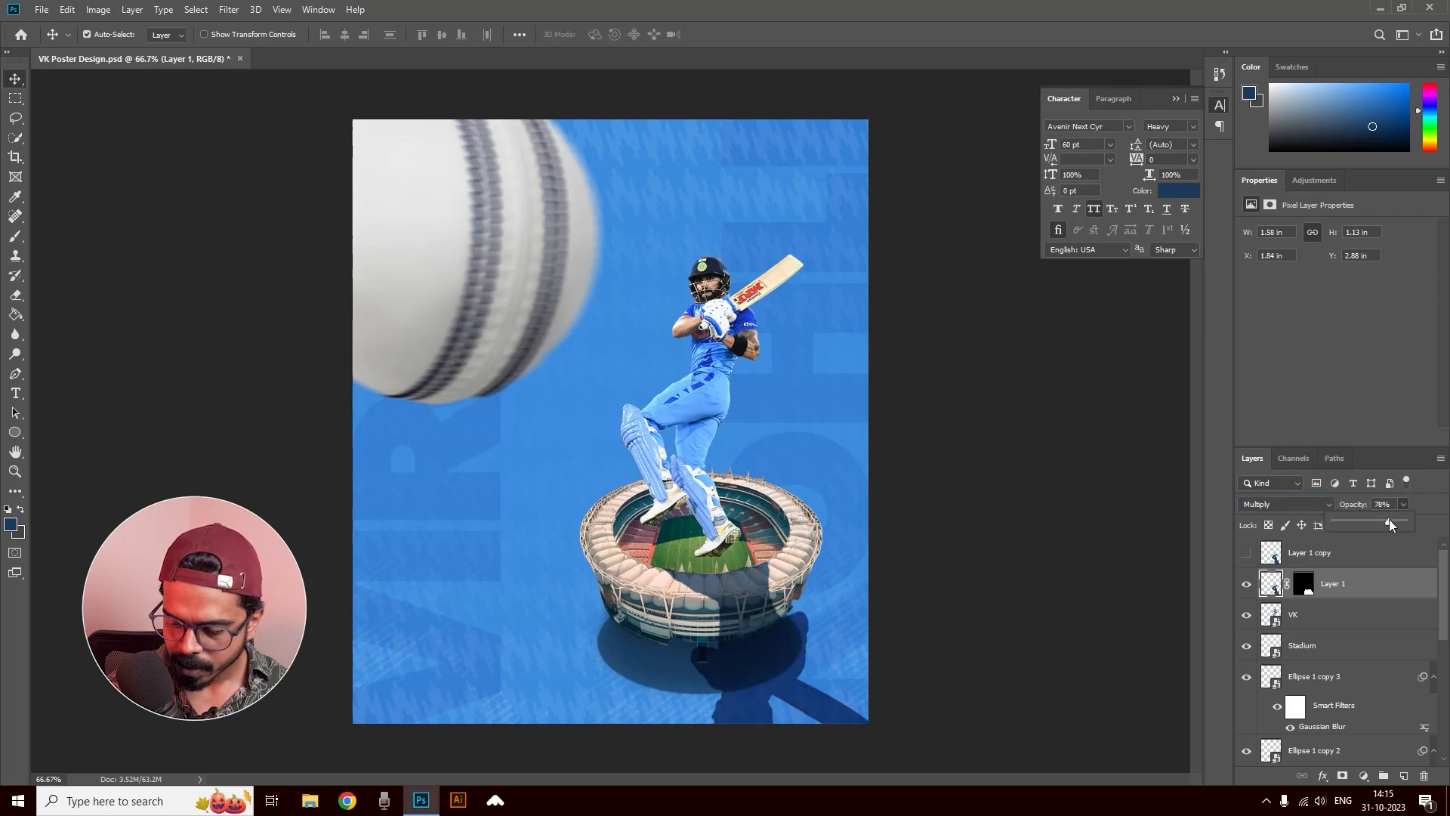
{"action": "left_click_drag", "start_coordinate": [1390, 519], "coordinate": [1393, 519]}
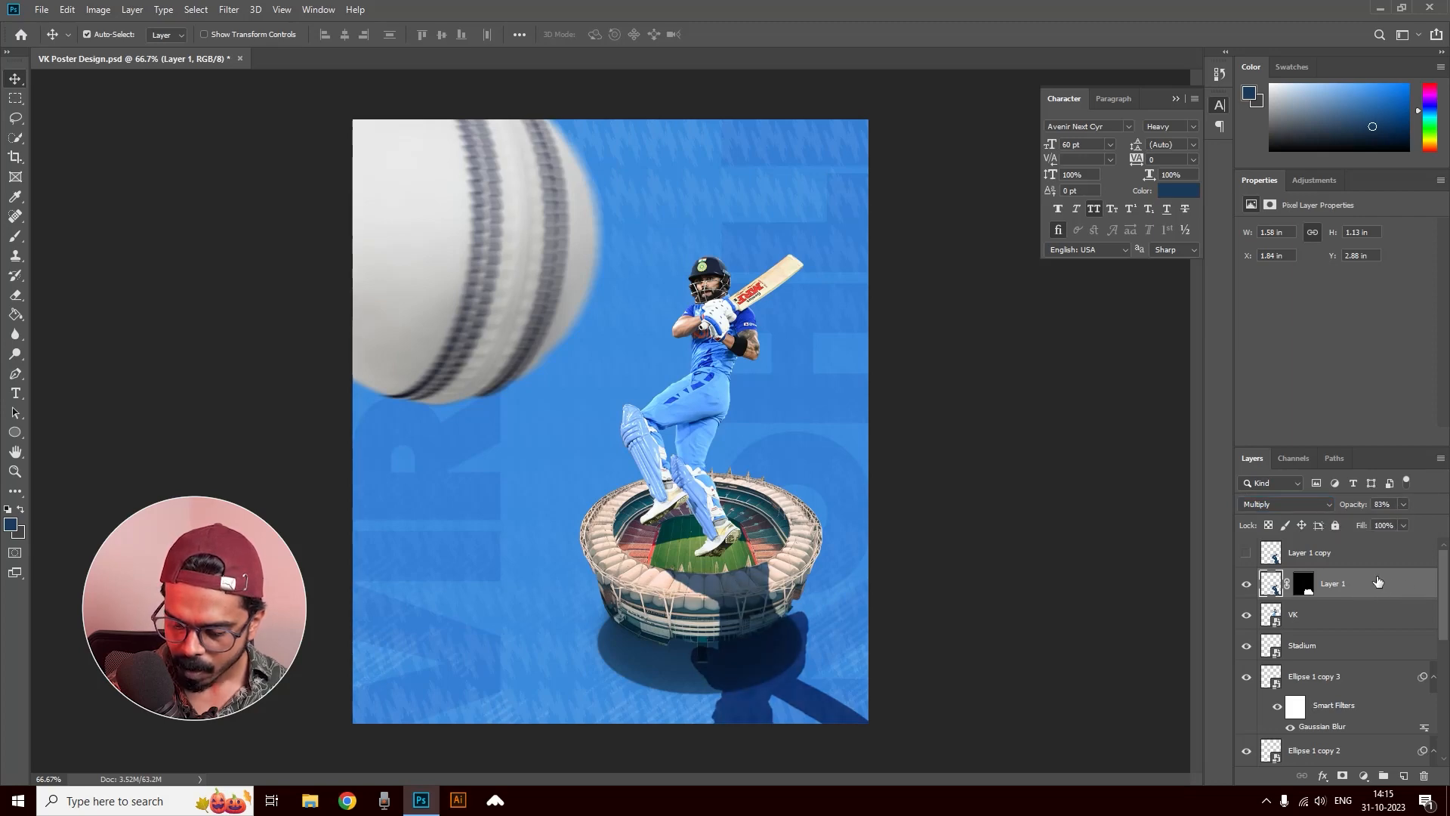
Step: Duplicate the masked Layer 1, set the copy's blend mode to Darker Color, and lower its opacity to about 37%
{"action": "left_click_drag", "start_coordinate": [1378, 583], "coordinate": [1404, 776]}
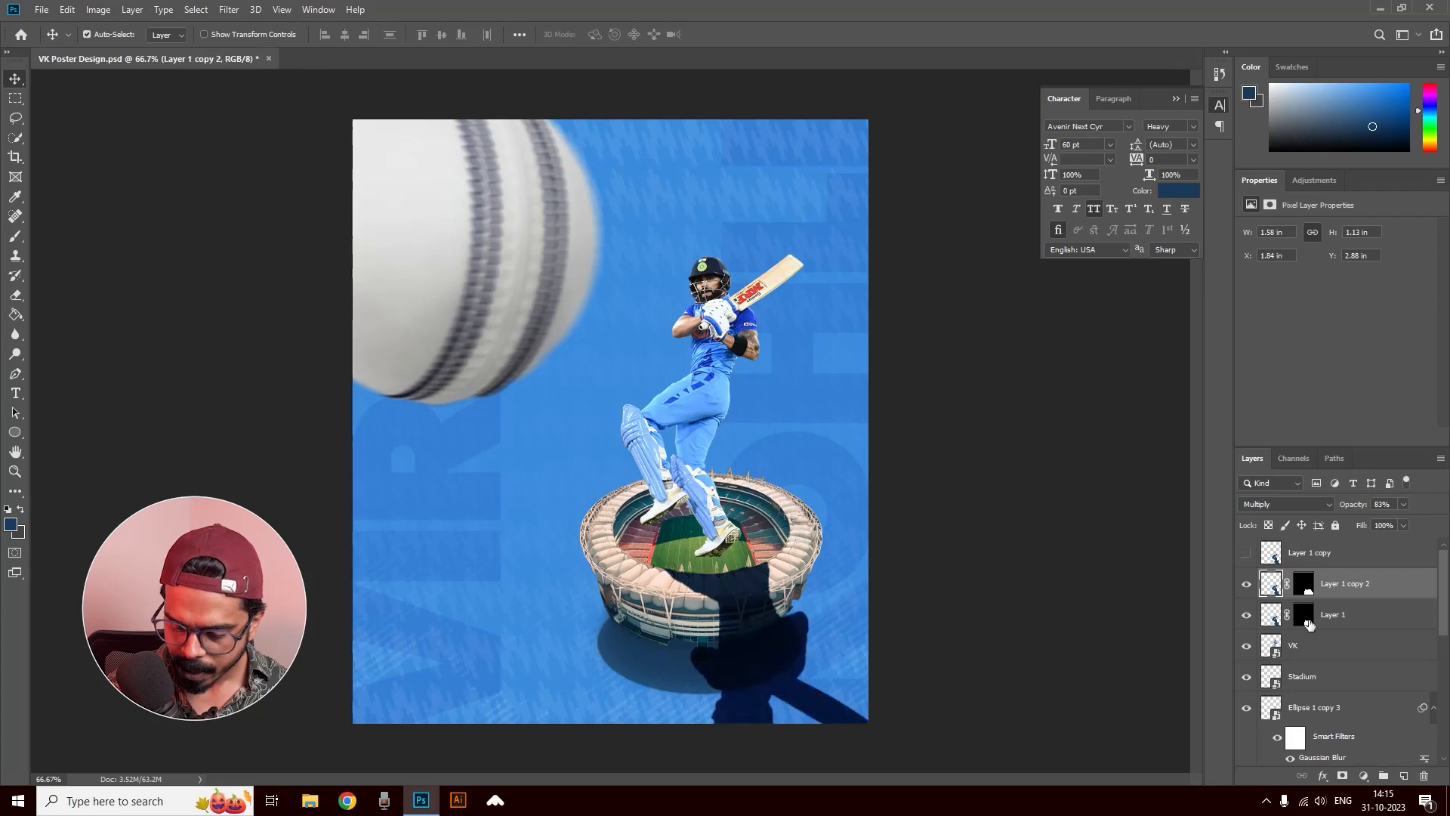
{"action": "left_click", "coordinate": [1275, 501]}
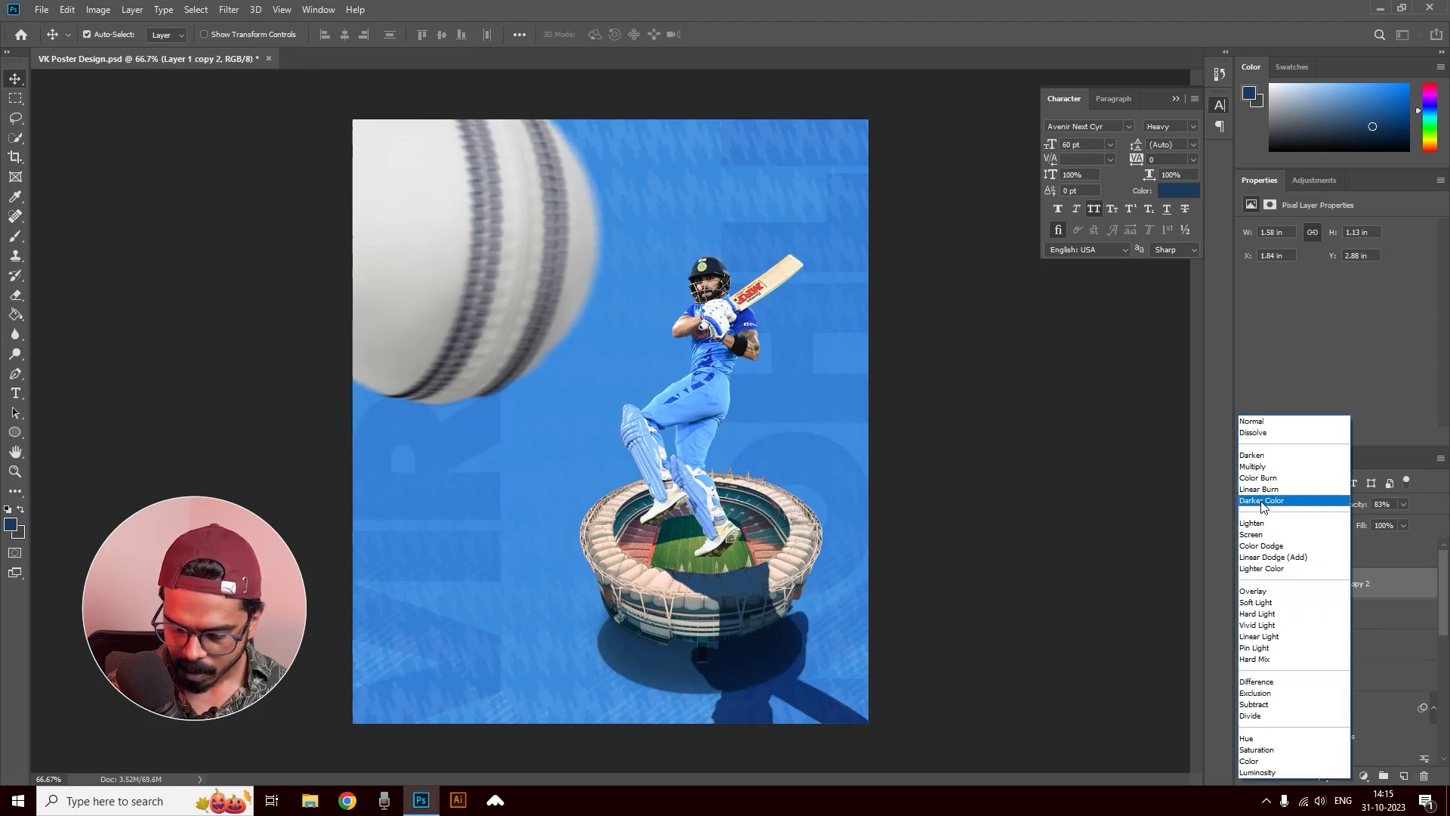
{"action": "left_click", "coordinate": [1260, 500]}
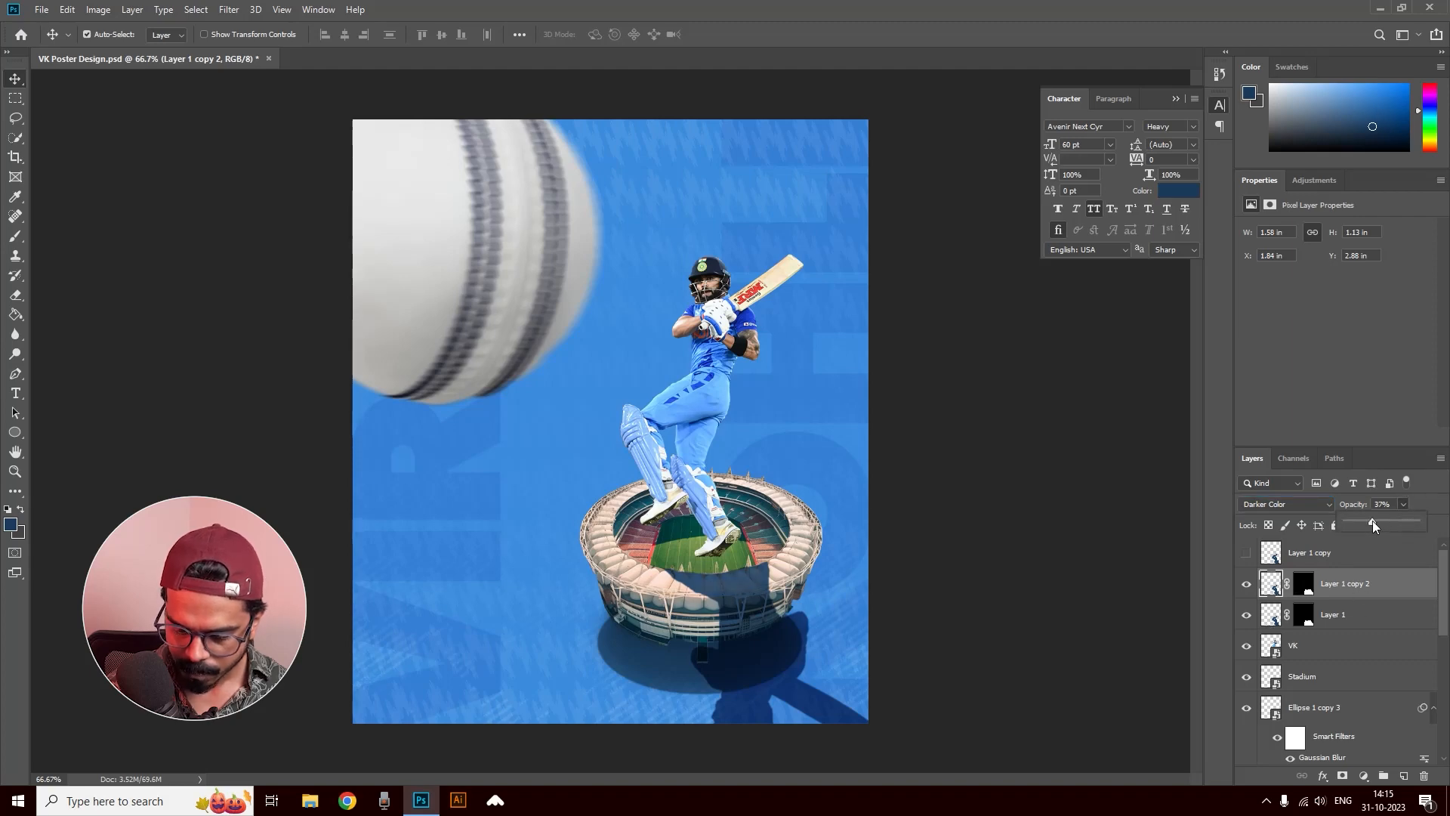
Step: Rebalance the two shadow layers by setting Layer 1's opacity to 61% and Layer 1 copy 2's opacity to 80%
{"action": "left_click", "coordinate": [1343, 620]}
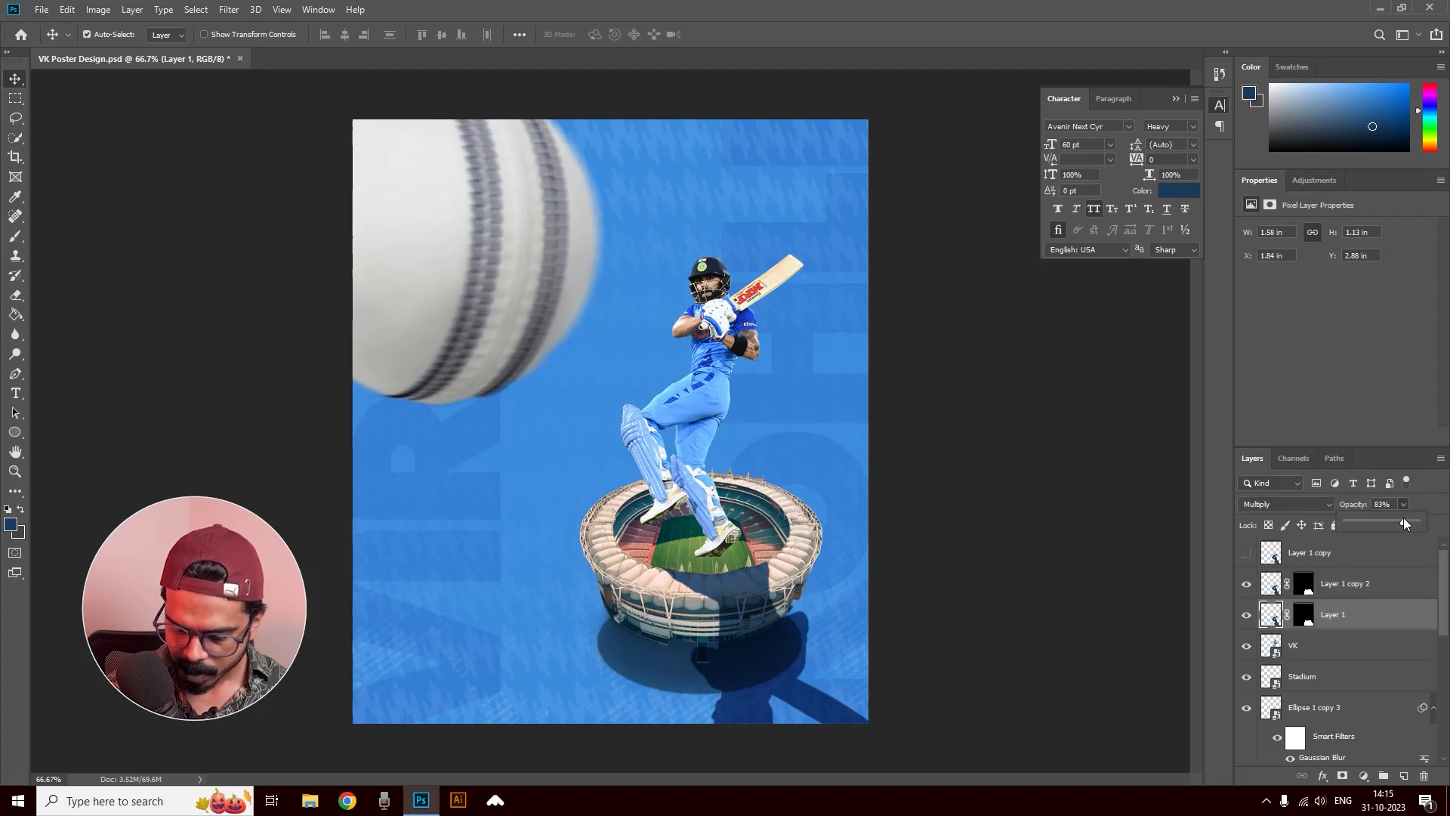
{"action": "left_click_drag", "start_coordinate": [1409, 518], "coordinate": [1389, 517]}
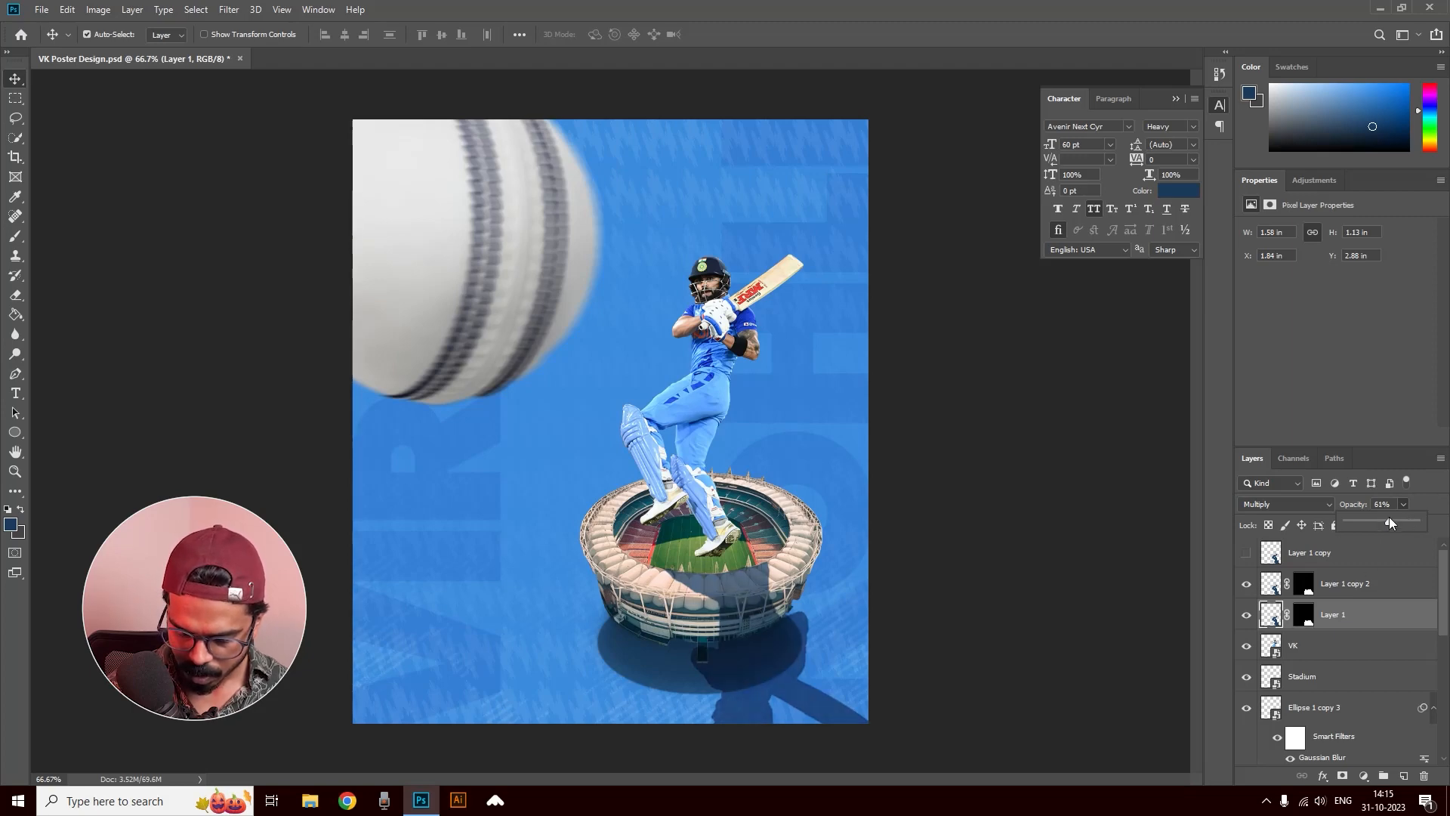
{"action": "left_click", "coordinate": [1341, 586]}
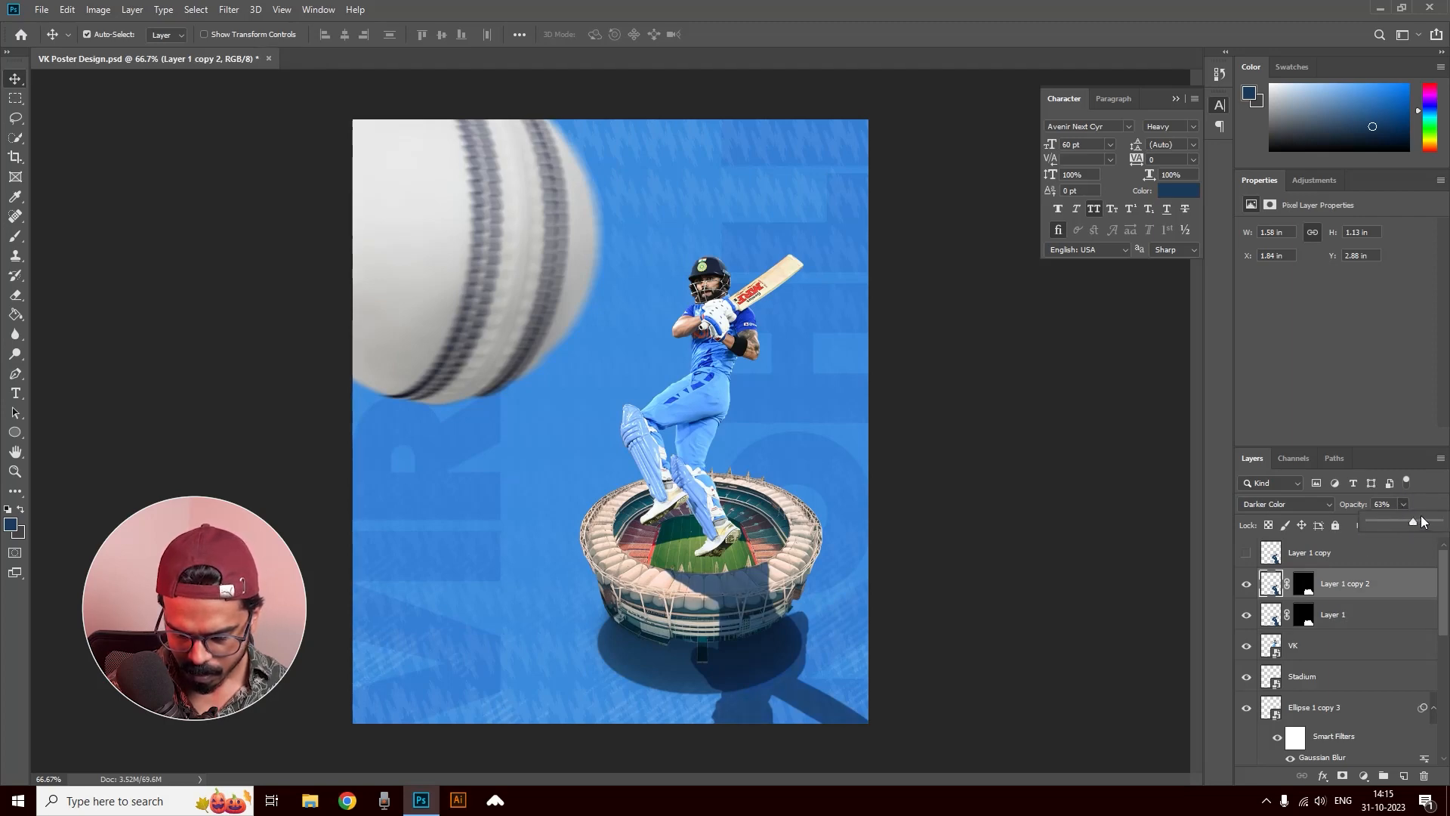
{"action": "left_click_drag", "start_coordinate": [1427, 521], "coordinate": [1419, 527]}
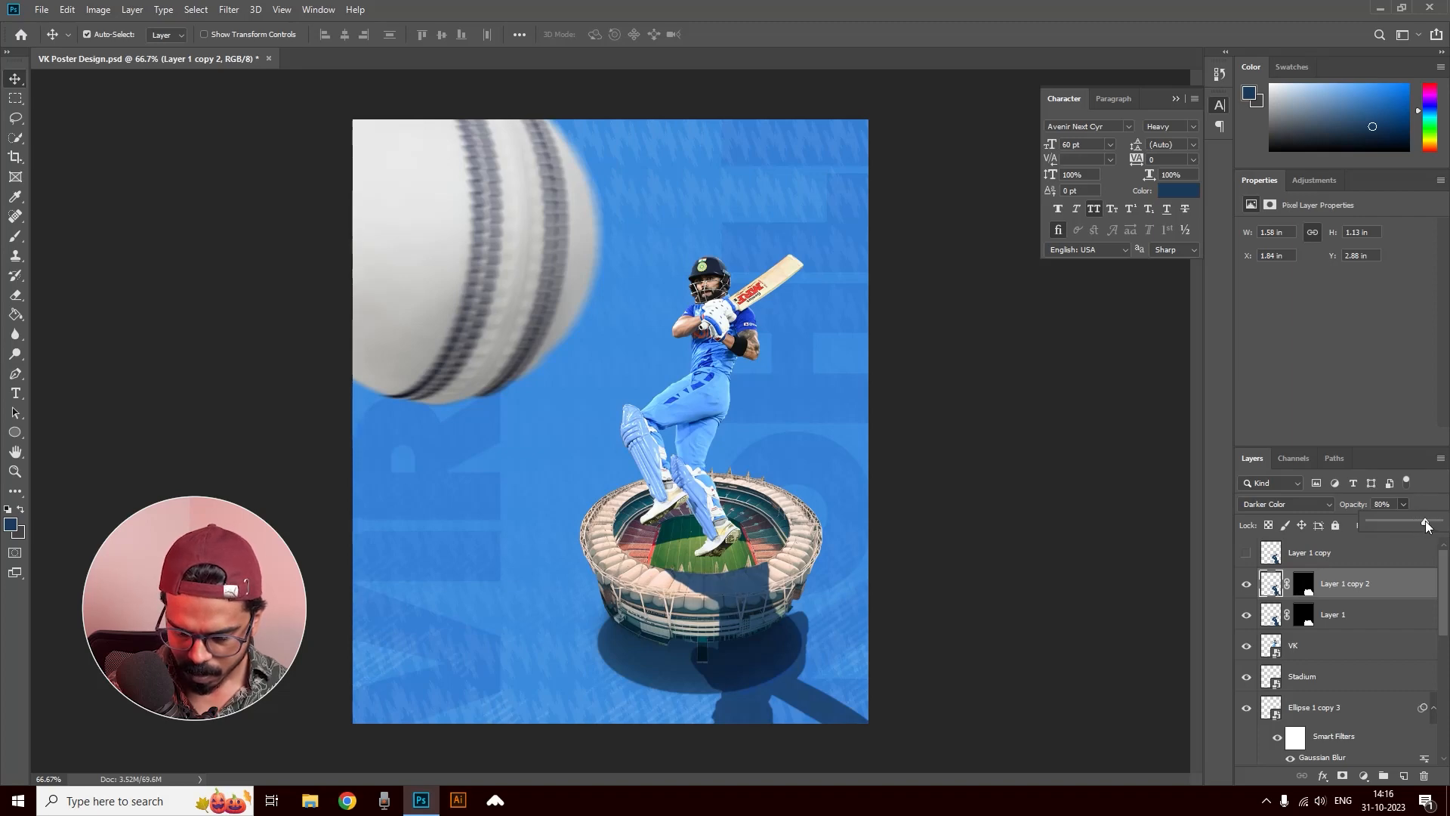
{"action": "left_click", "coordinate": [1359, 587]}
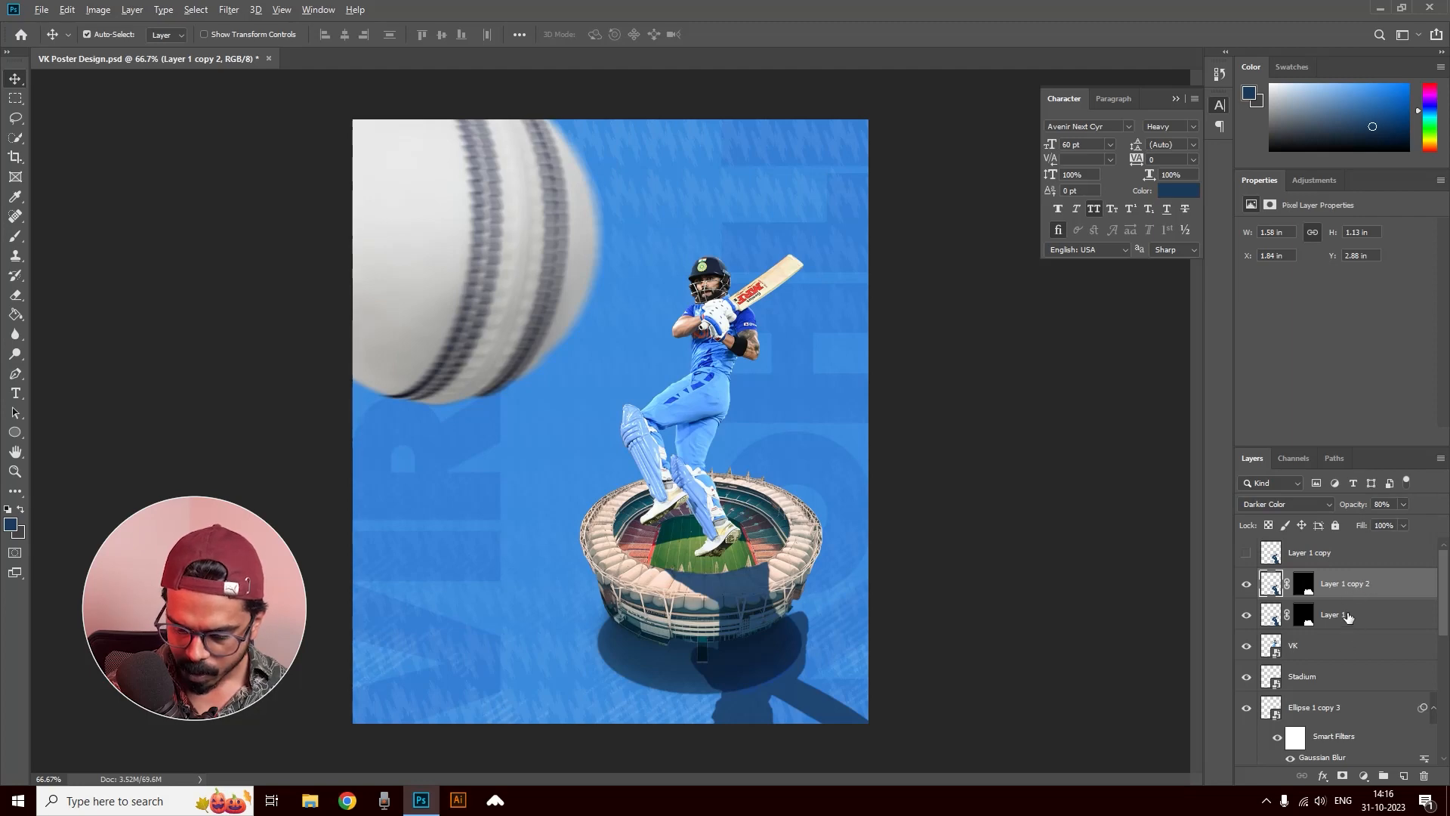
Step: Soften the Layer 1 shadow with a Gaussian Blur of 1.4 pixels radius
{"action": "left_click", "coordinate": [1346, 617]}
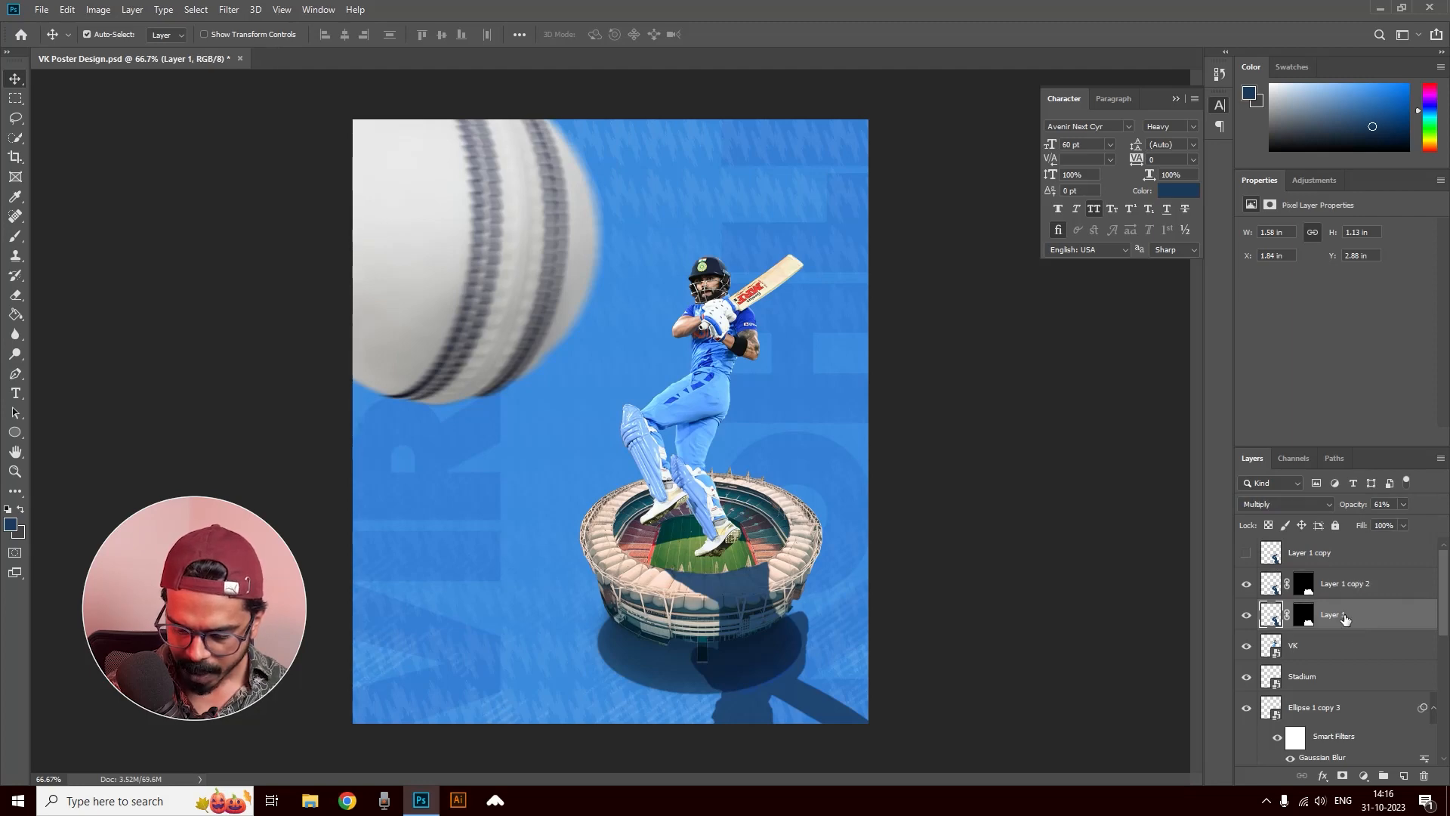
{"action": "left_click", "coordinate": [227, 10]}
{"action": "mouse_move", "coordinate": [282, 184]}
{"action": "left_click", "coordinate": [452, 237]}
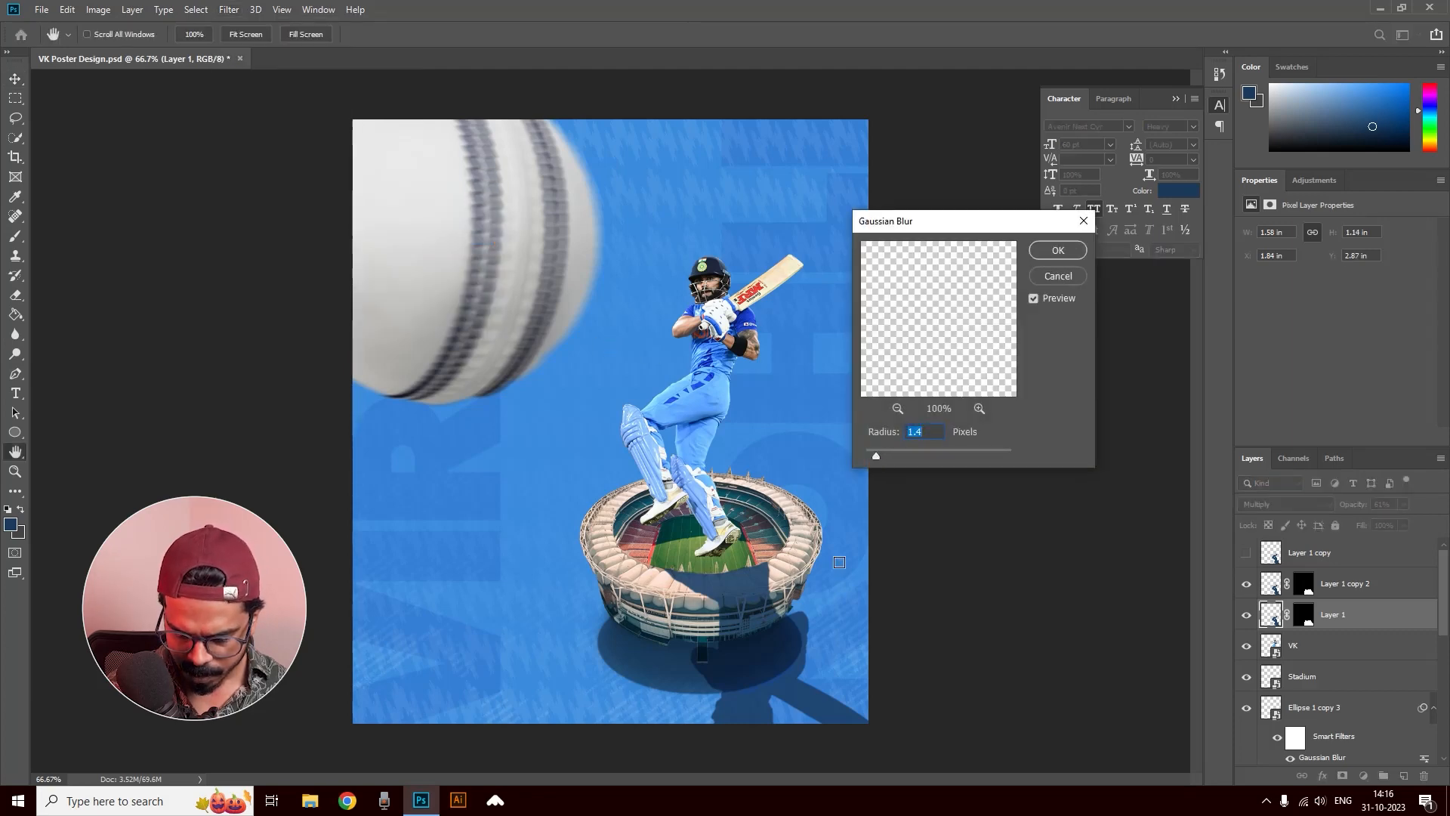
{"action": "left_click", "coordinate": [1042, 250]}
Step: Apply the same 1.4-pixel Gaussian Blur to Layer 1 copy 2 and set that layer's opacity to 89%
{"action": "left_click", "coordinate": [1341, 581]}
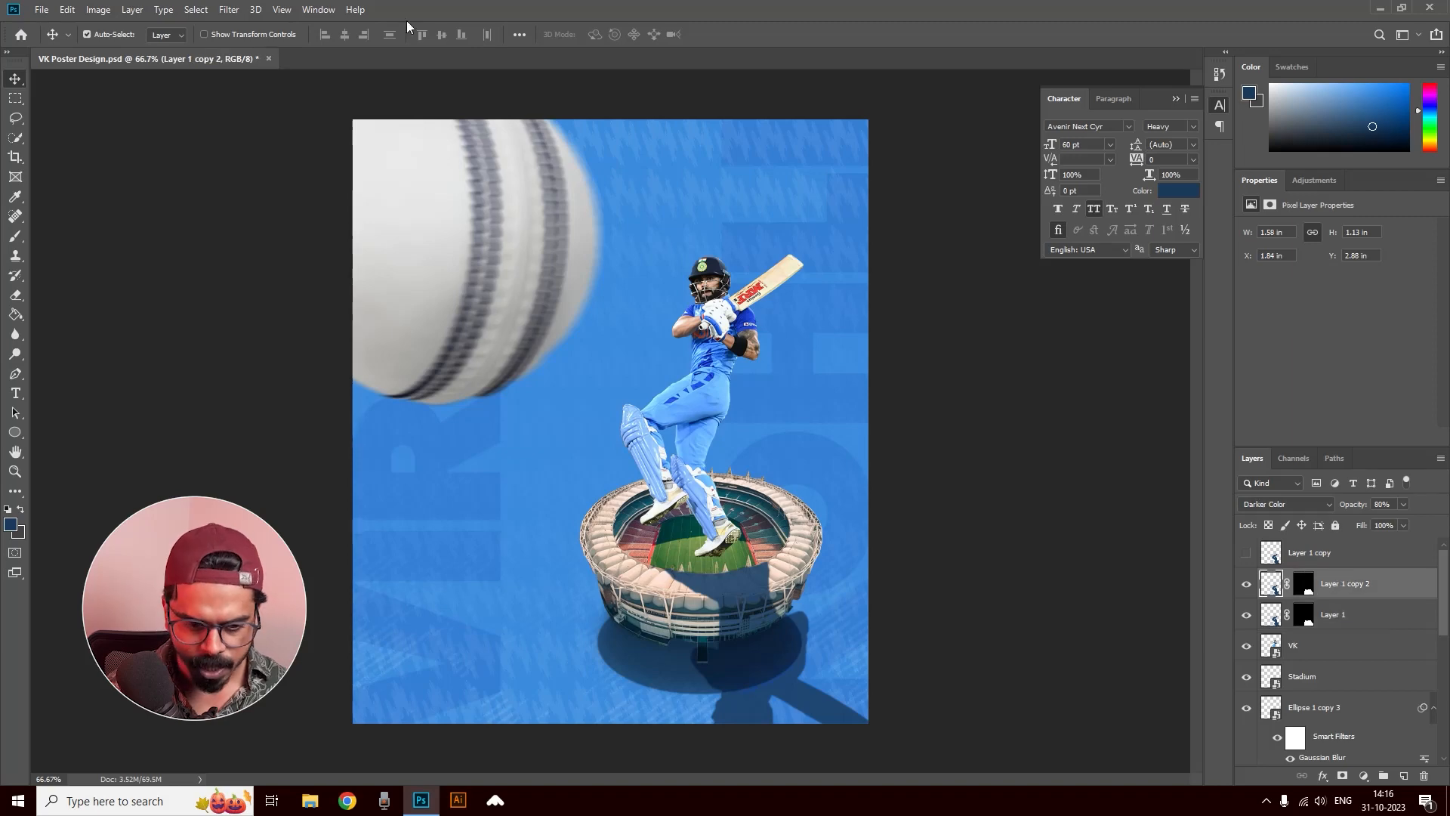
{"action": "left_click", "coordinate": [230, 10]}
{"action": "mouse_move", "coordinate": [242, 182]}
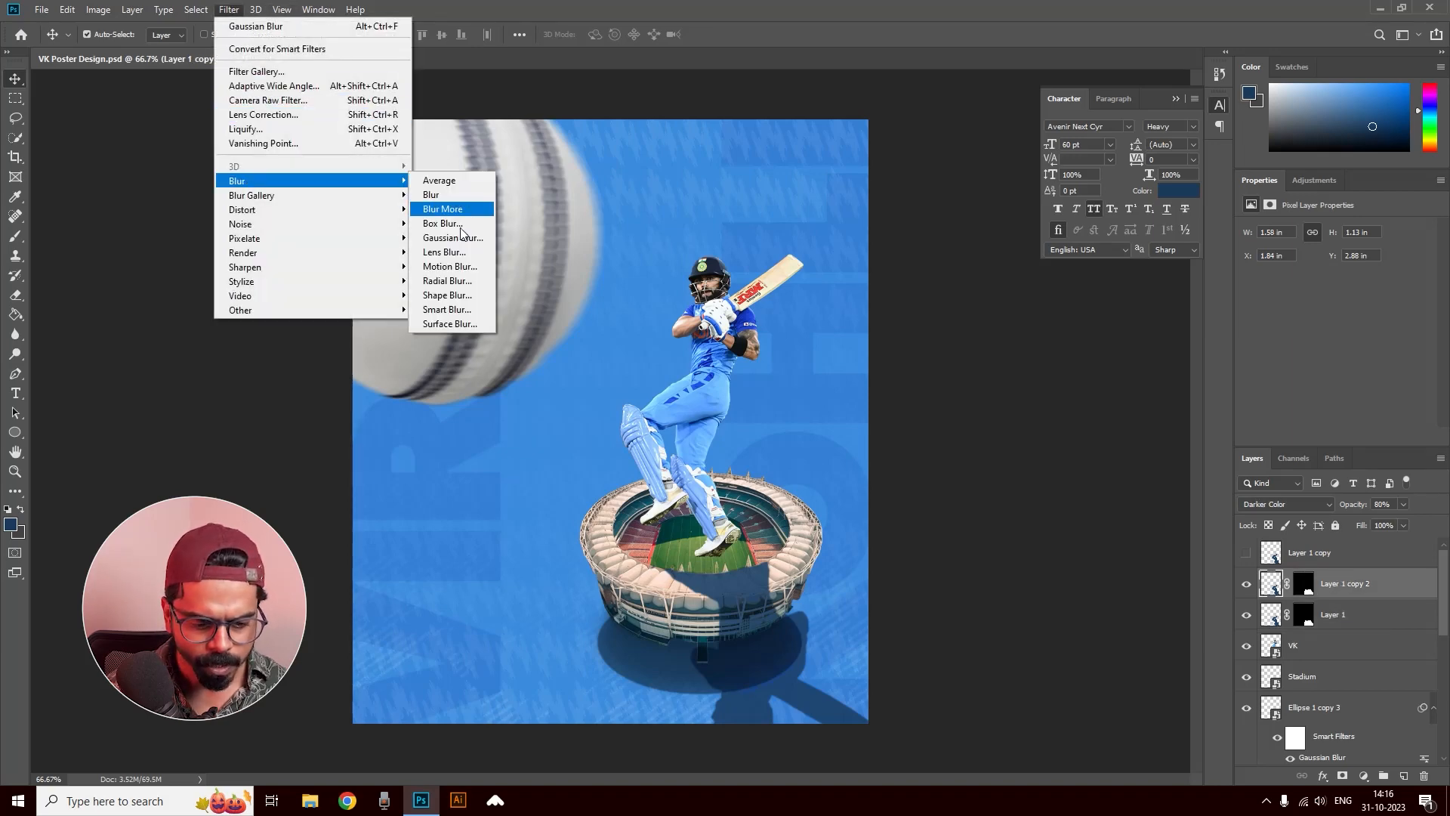
{"action": "left_click", "coordinate": [453, 238]}
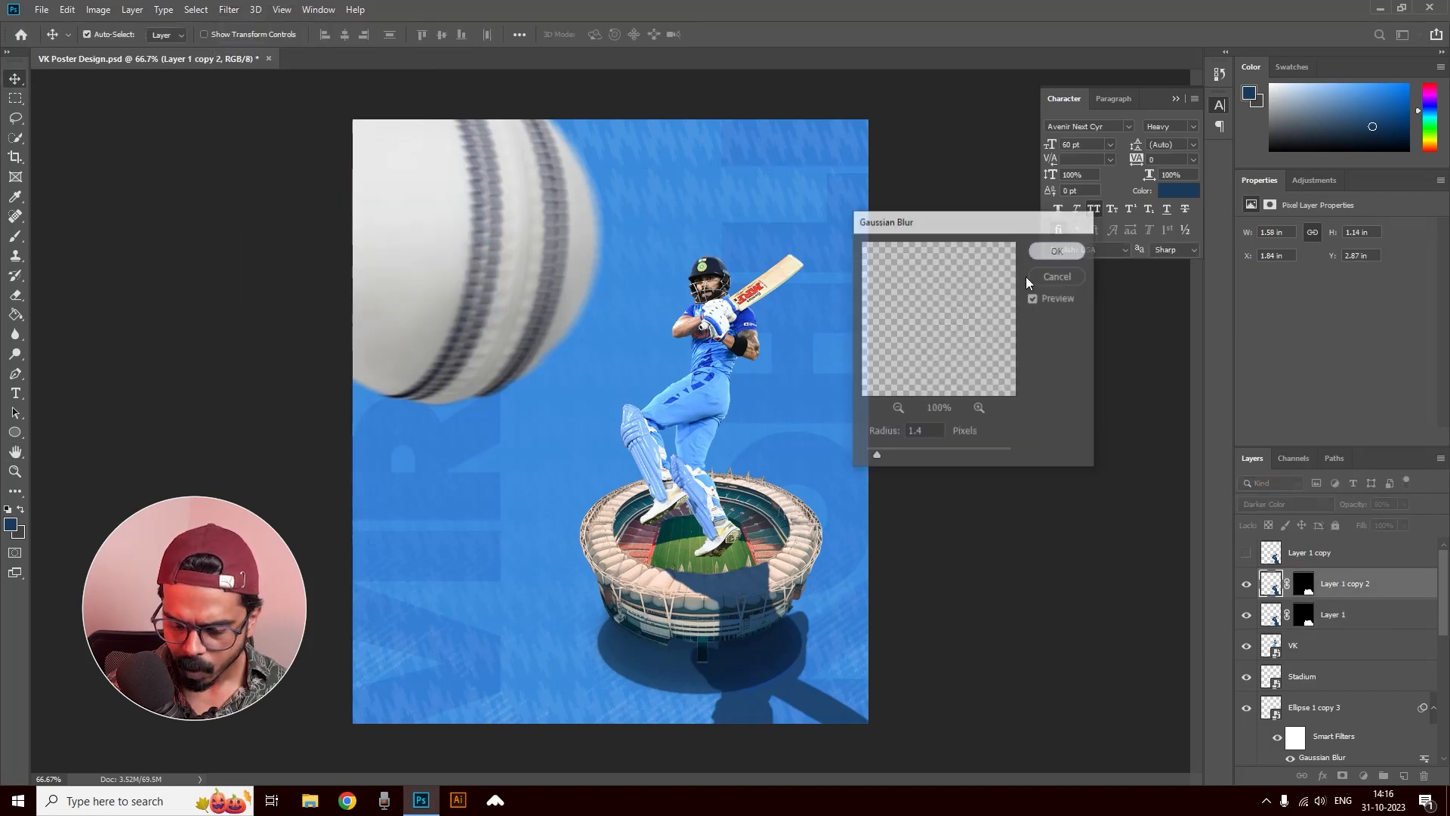
{"action": "key", "text": "Return"}
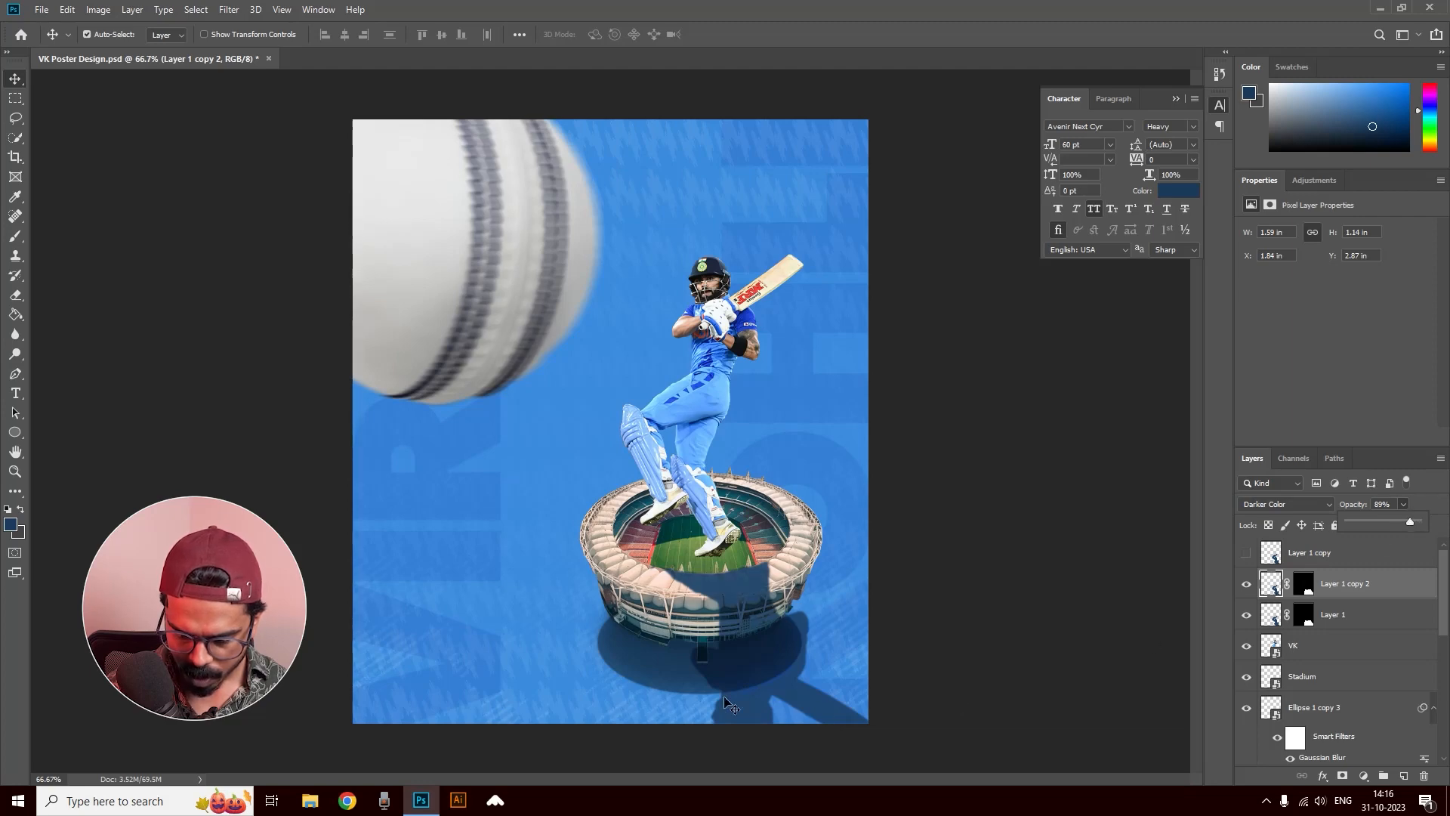
Step: Fade the shadow's lower-right end on Layer 1 copy 2's mask with a soft black 400 px brush at 10% opacity, and save the poster
{"action": "left_click", "coordinate": [1303, 583]}
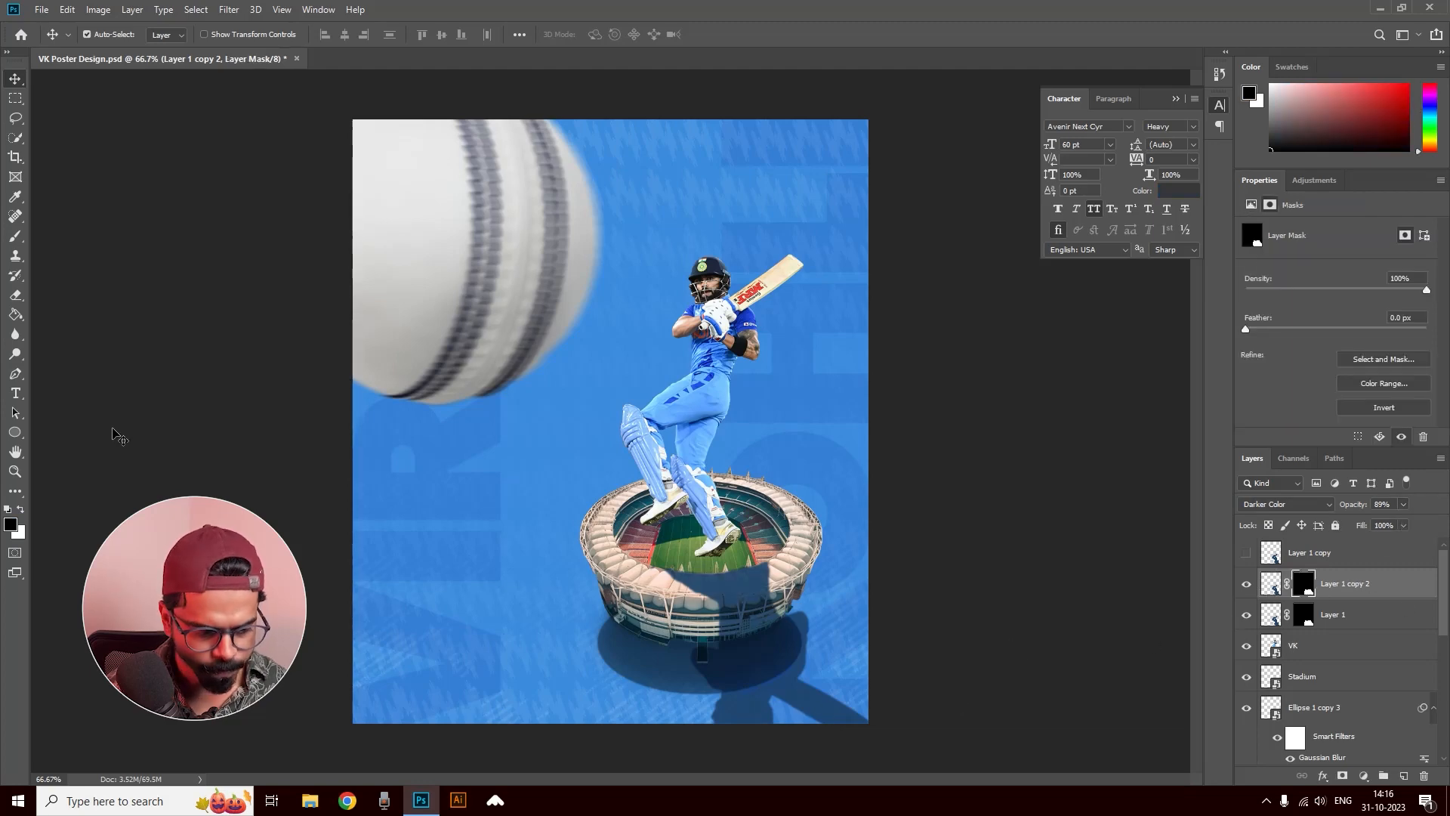
{"action": "left_click", "coordinate": [16, 236]}
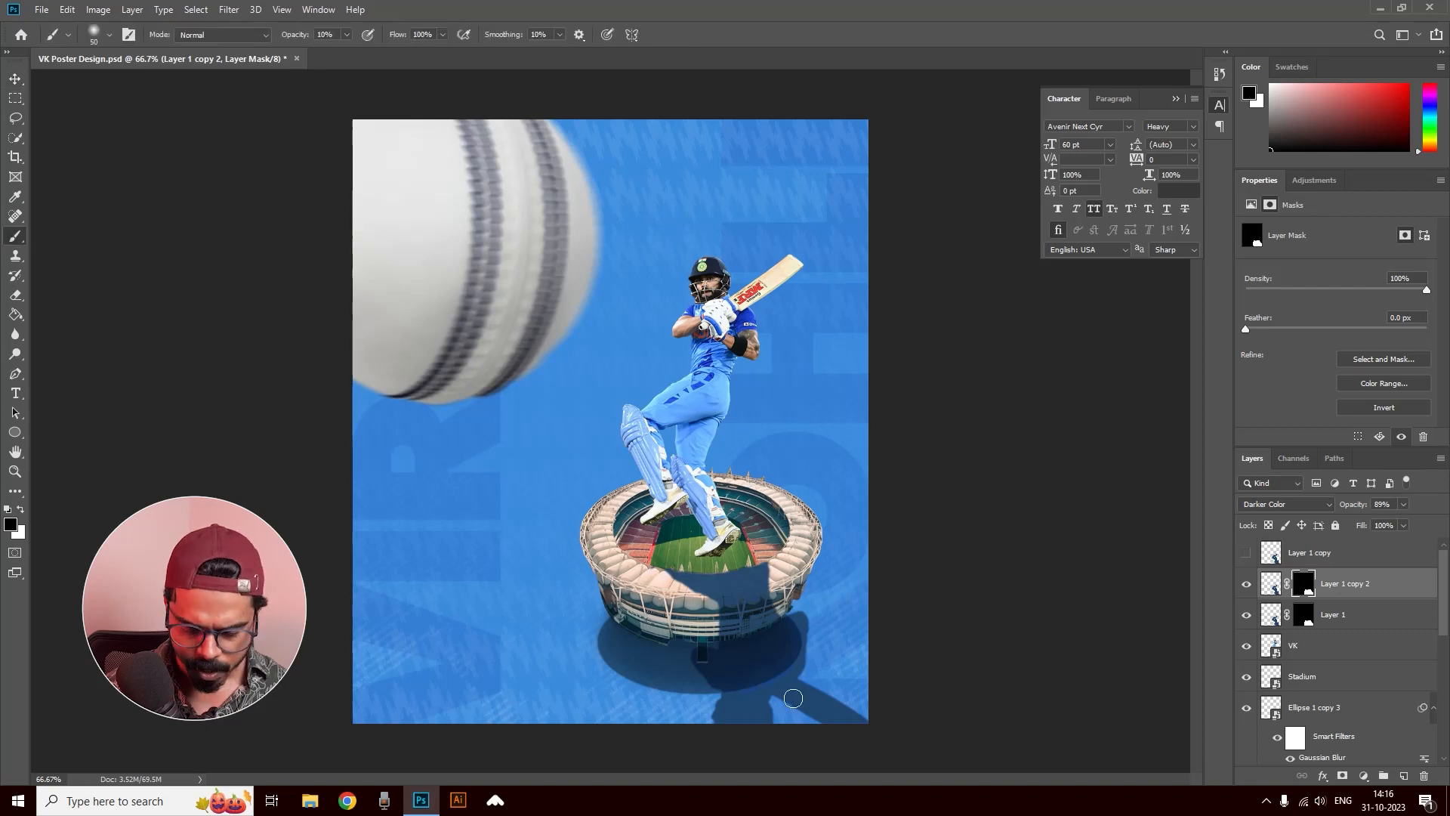
{"action": "key", "text": "bracketright"}
{"action": "key", "text": "bracketright"}
{"action": "key", "text": "bracketright"}
{"action": "key", "text": "bracketright"}
{"action": "key", "text": "bracketright"}
{"action": "key", "text": "bracketright"}
{"action": "key", "text": "bracketright"}
{"action": "key", "text": "bracketright"}
{"action": "key", "text": "bracketright"}
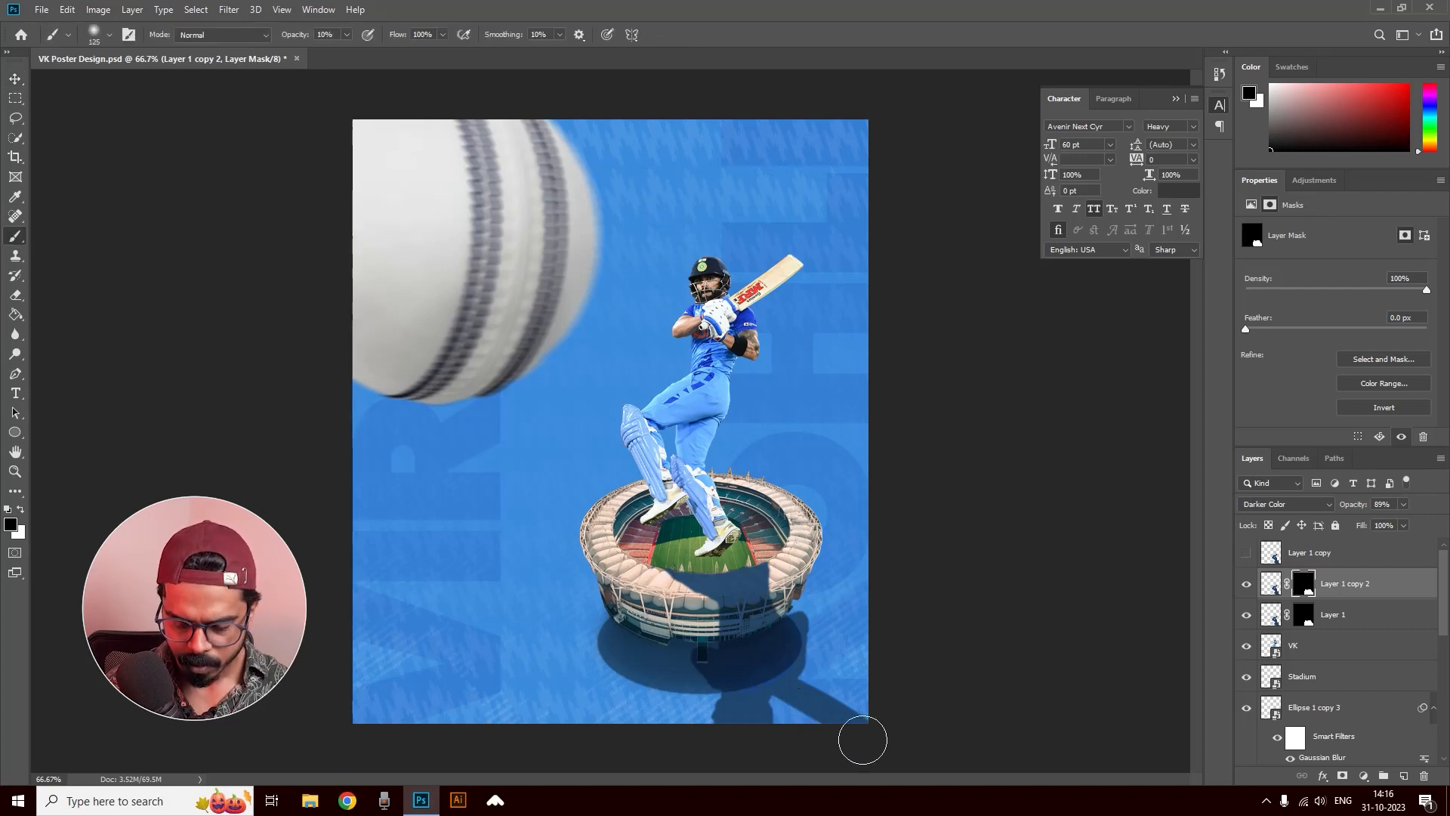
{"action": "key", "text": "bracketright"}
{"action": "key", "text": "bracketright"}
{"action": "key", "text": "bracketright"}
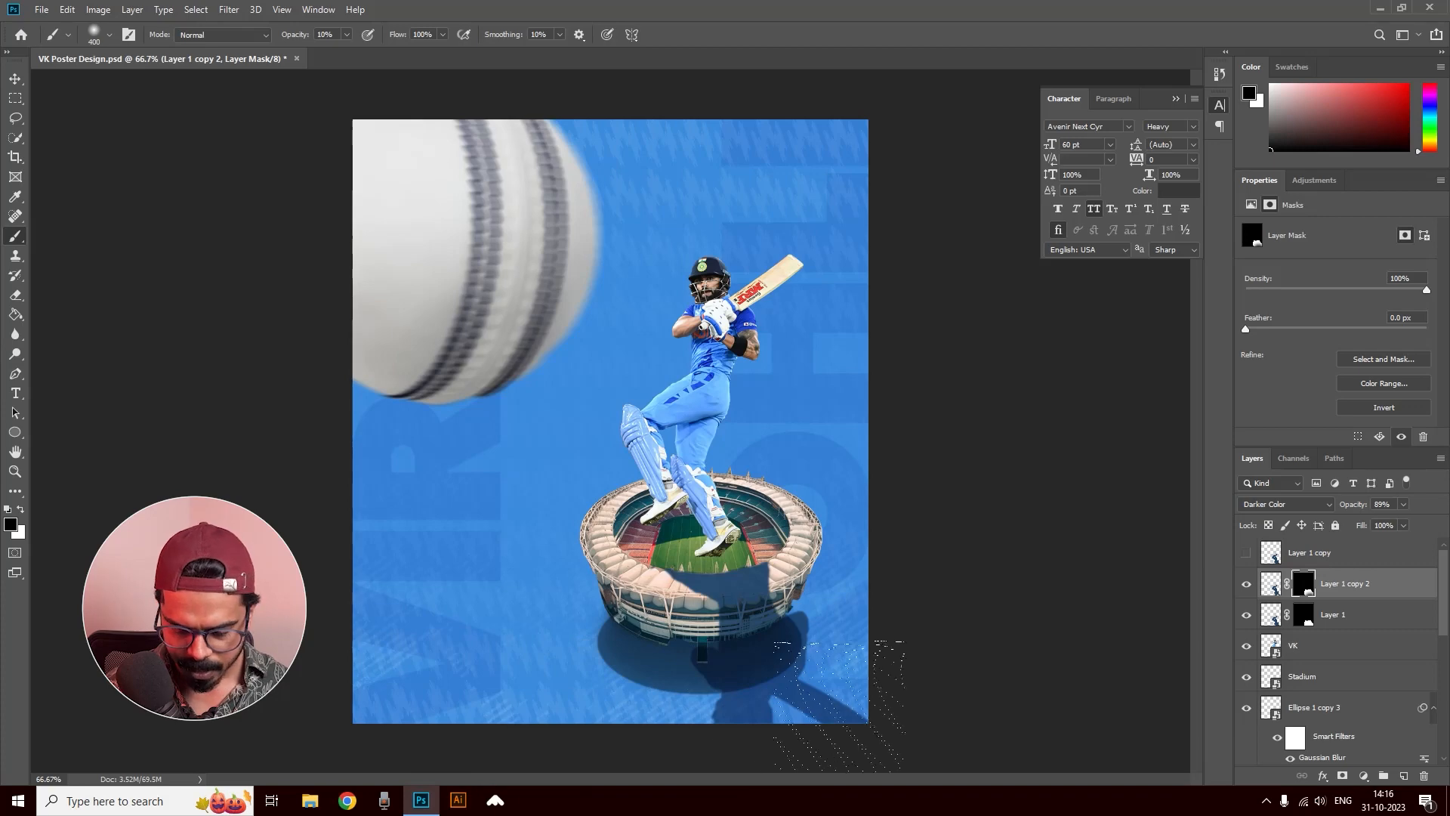
{"action": "key", "text": "ctrl+s"}
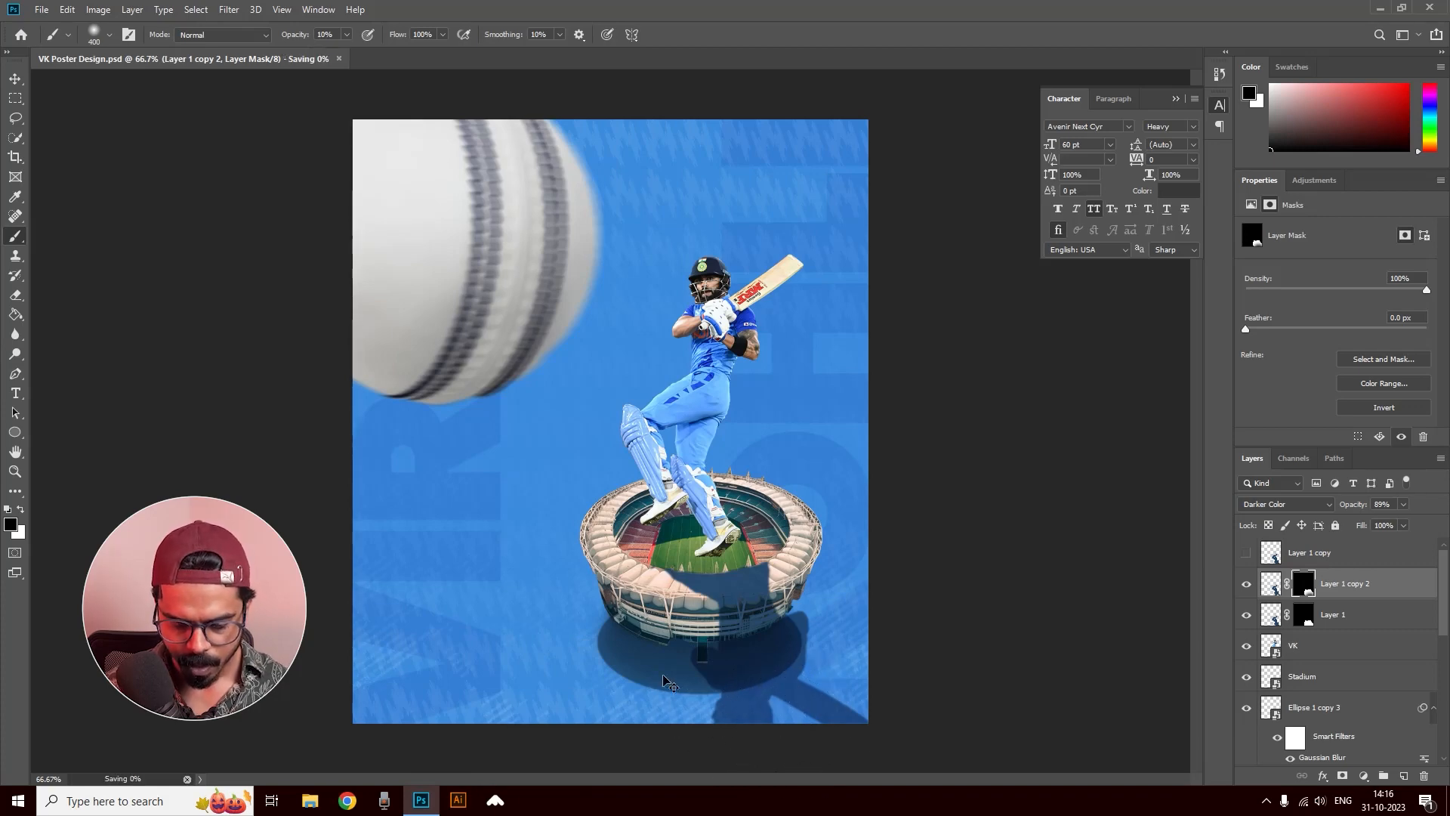
Step: Remove the ball's existing blur and apply a Motion Blur with a 0° angle and 25 pixels distance
{"action": "left_click", "coordinate": [15, 79]}
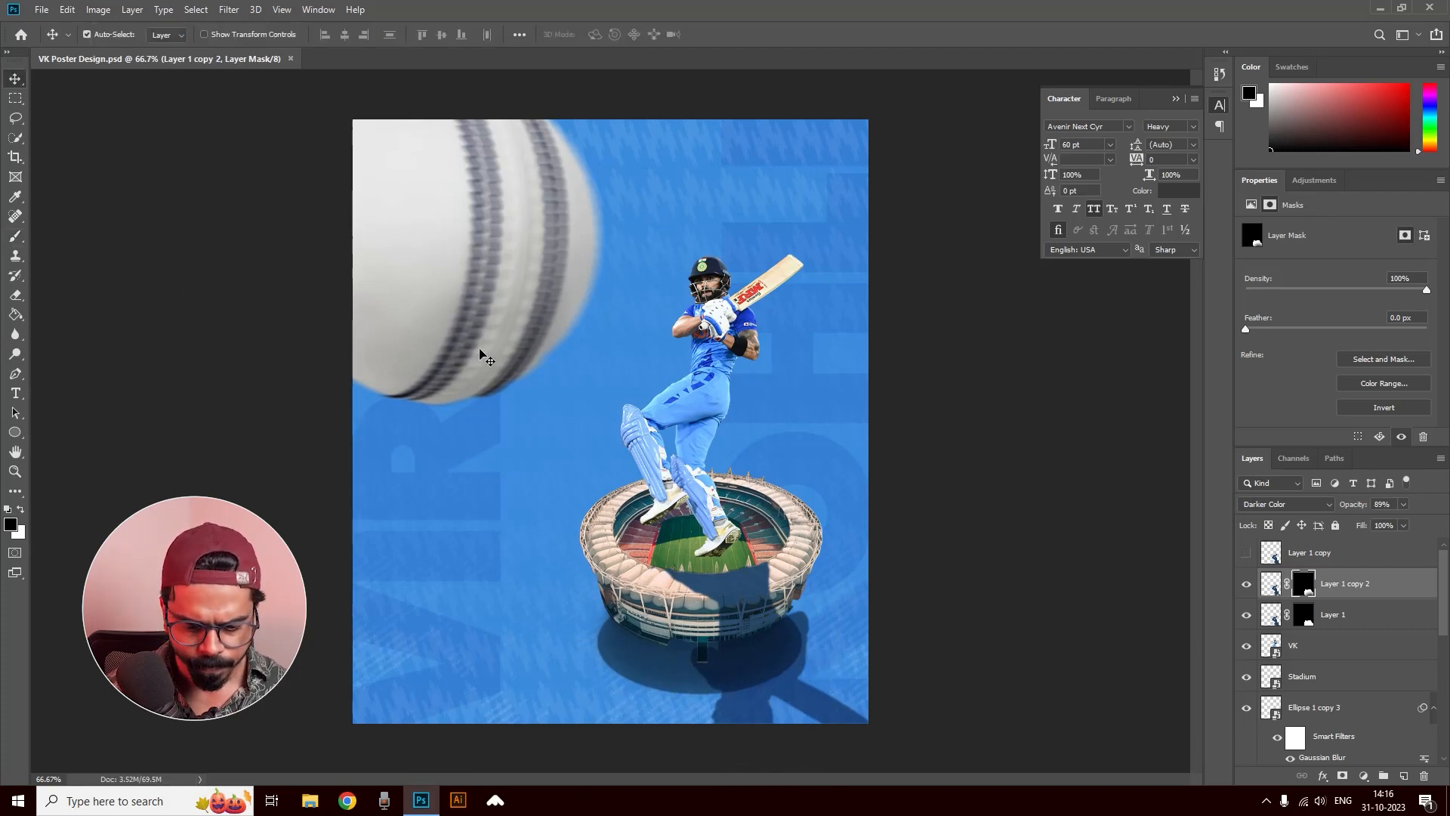
{"action": "left_click", "coordinate": [478, 349]}
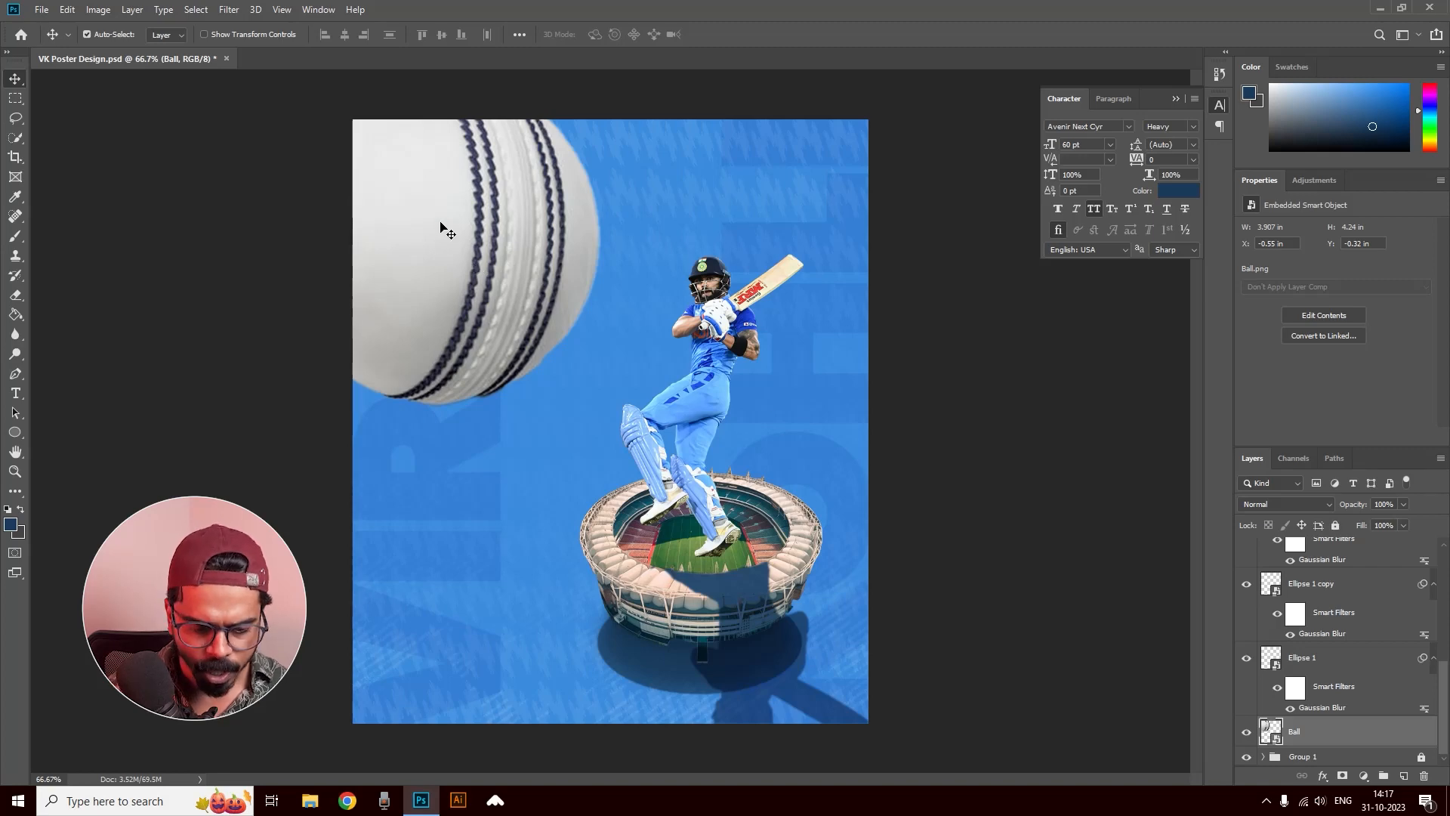
{"action": "key", "text": "ctrl+plus"}
{"action": "left_click", "coordinate": [491, 268], "text": "ctrl+alt"}
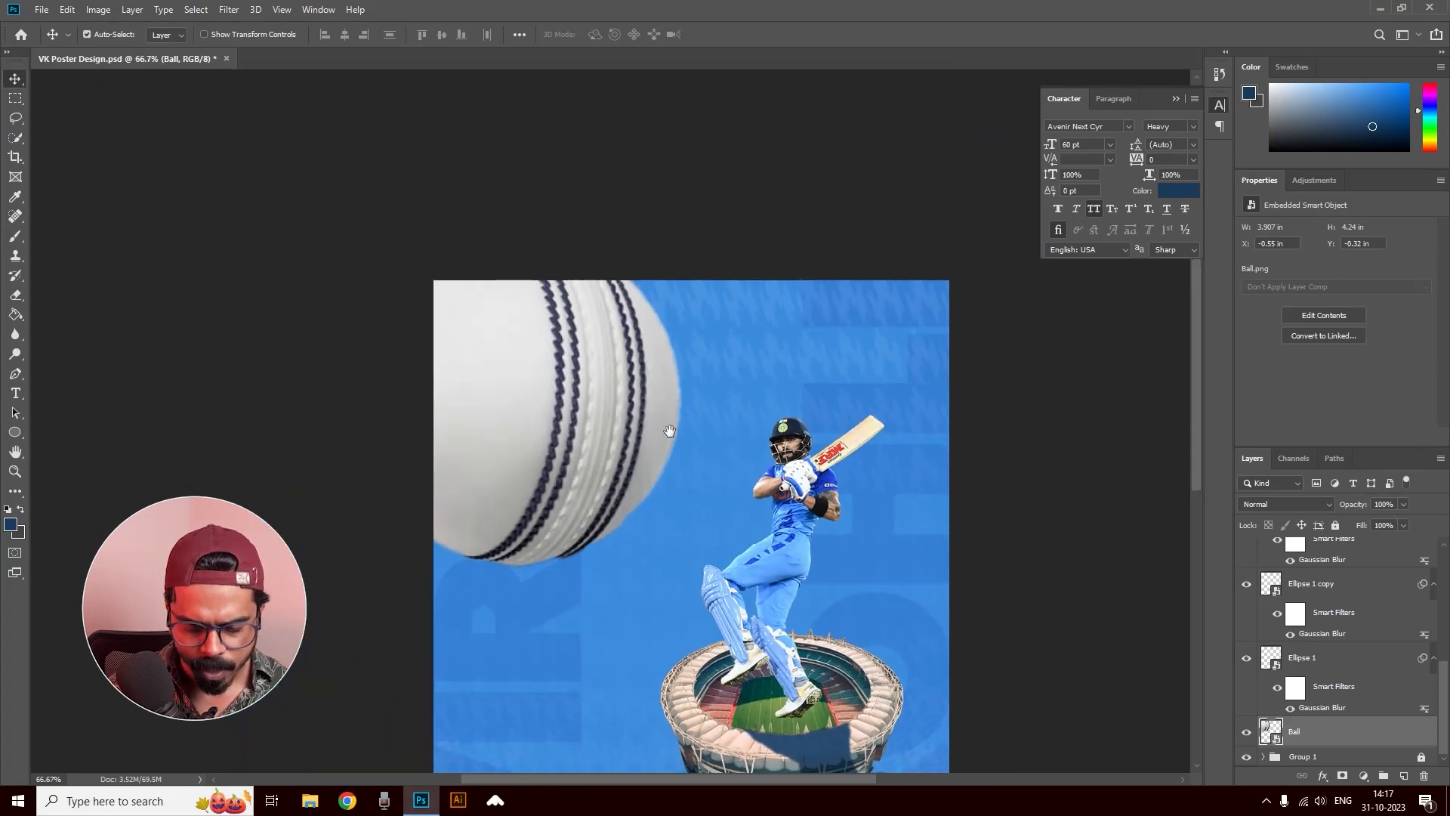
{"action": "key", "text": "ctrl+plus"}
{"action": "left_click_drag", "start_coordinate": [665, 435], "coordinate": [581, 331]}
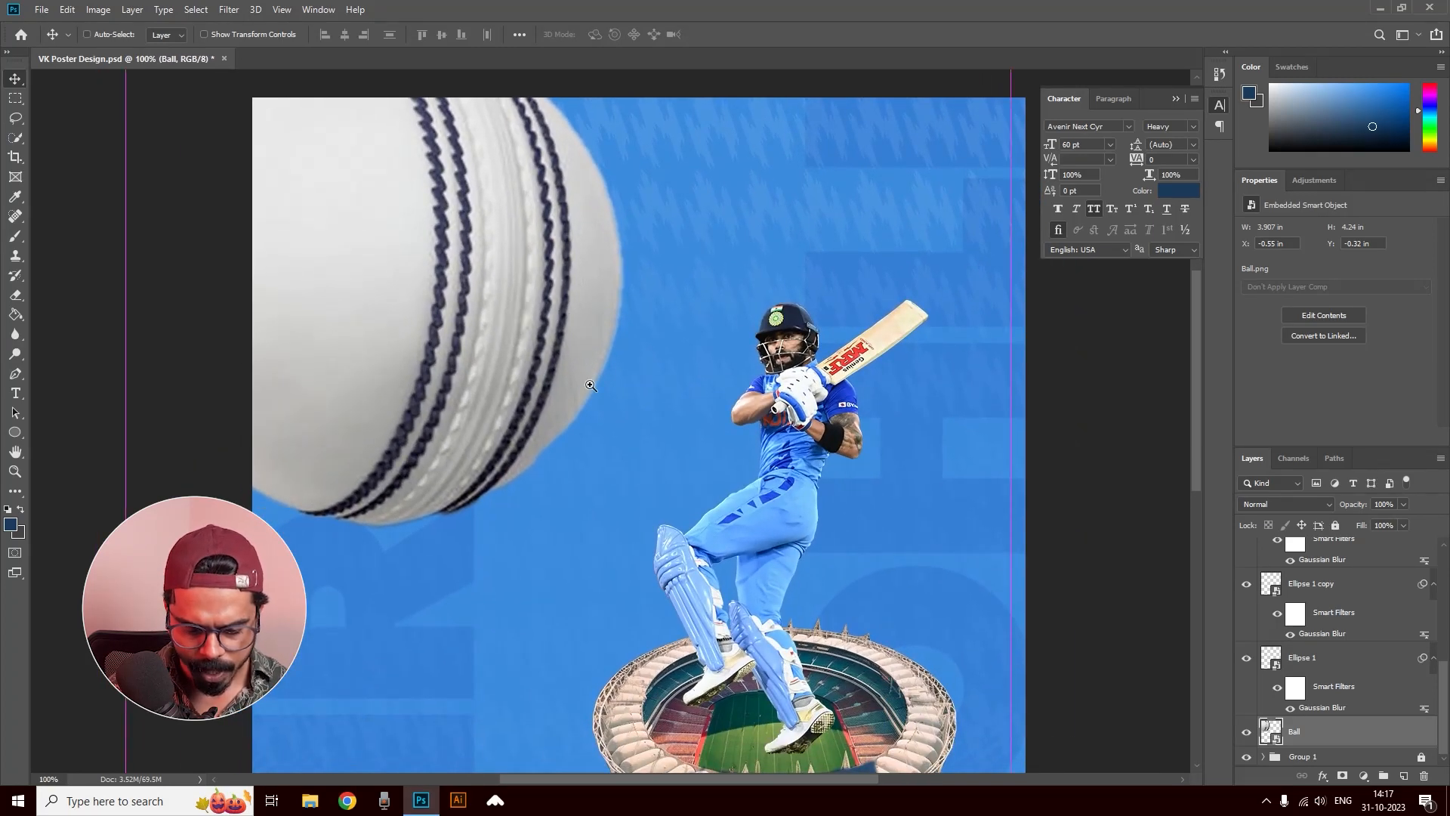
{"action": "key", "text": "ctrl+minus"}
{"action": "key", "text": "ctrl+minus"}
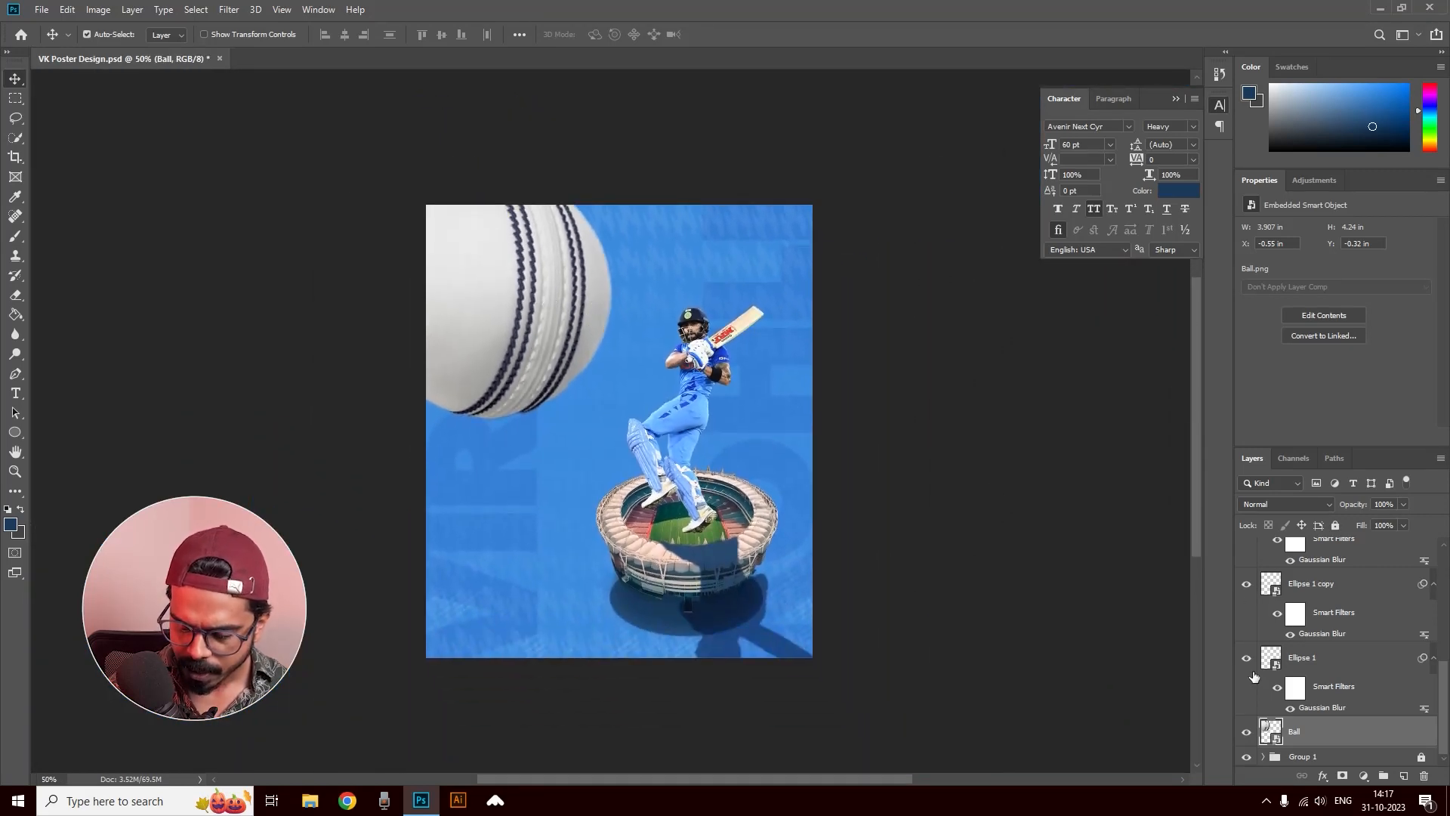
{"action": "left_click", "coordinate": [229, 9]}
{"action": "mouse_move", "coordinate": [285, 181]}
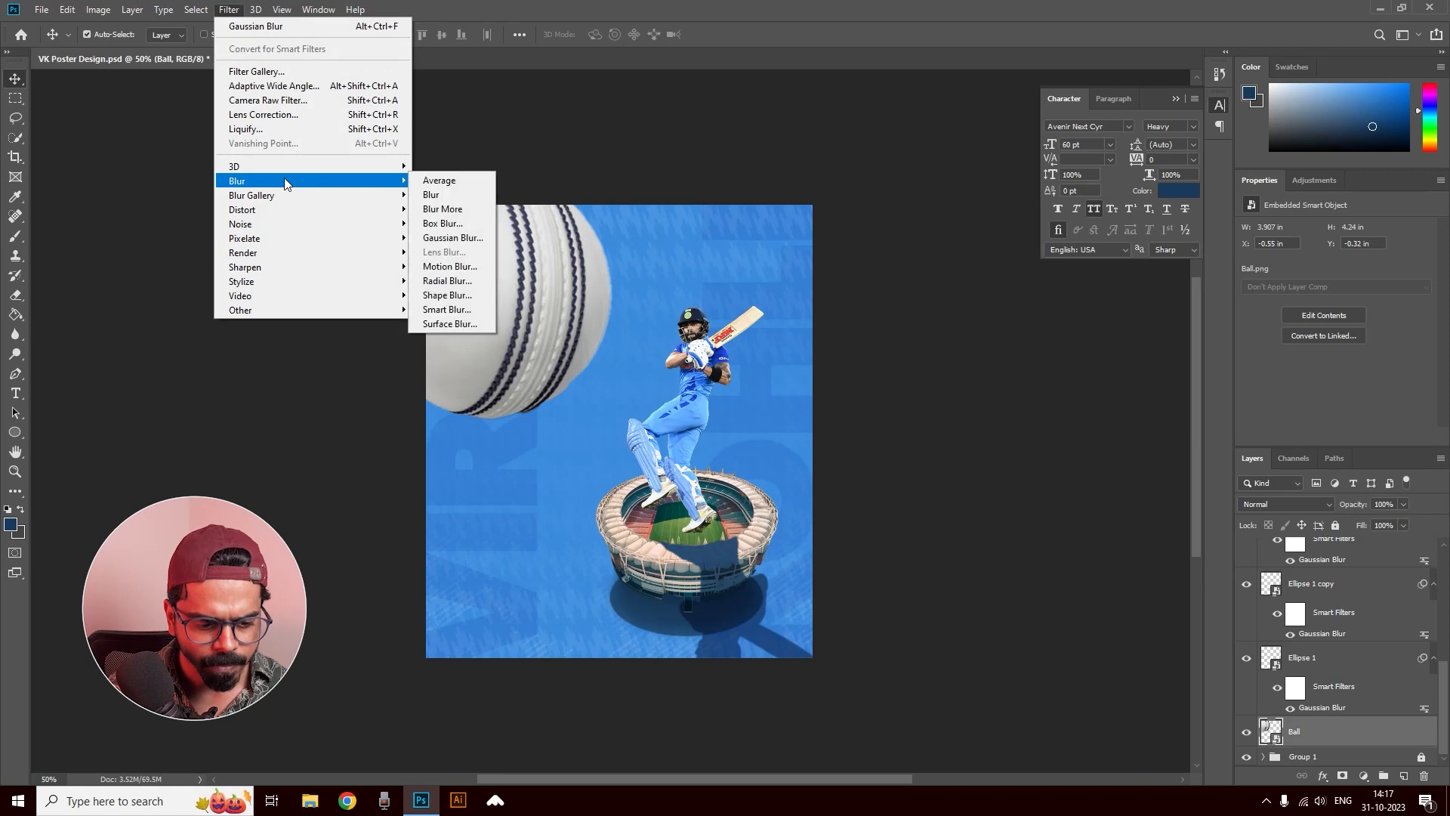
{"action": "left_click", "coordinate": [450, 266]}
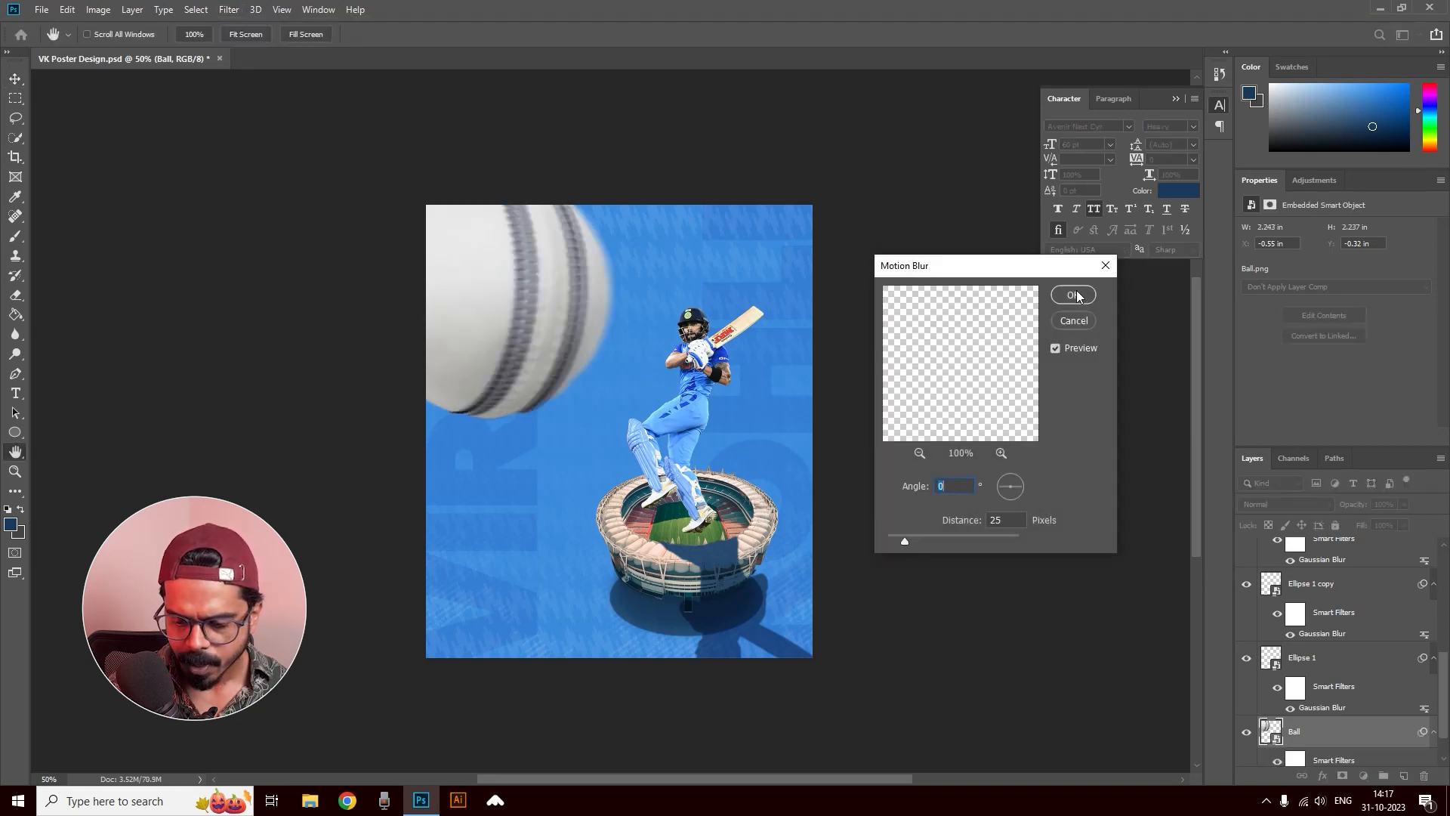
{"action": "left_click", "coordinate": [1073, 295]}
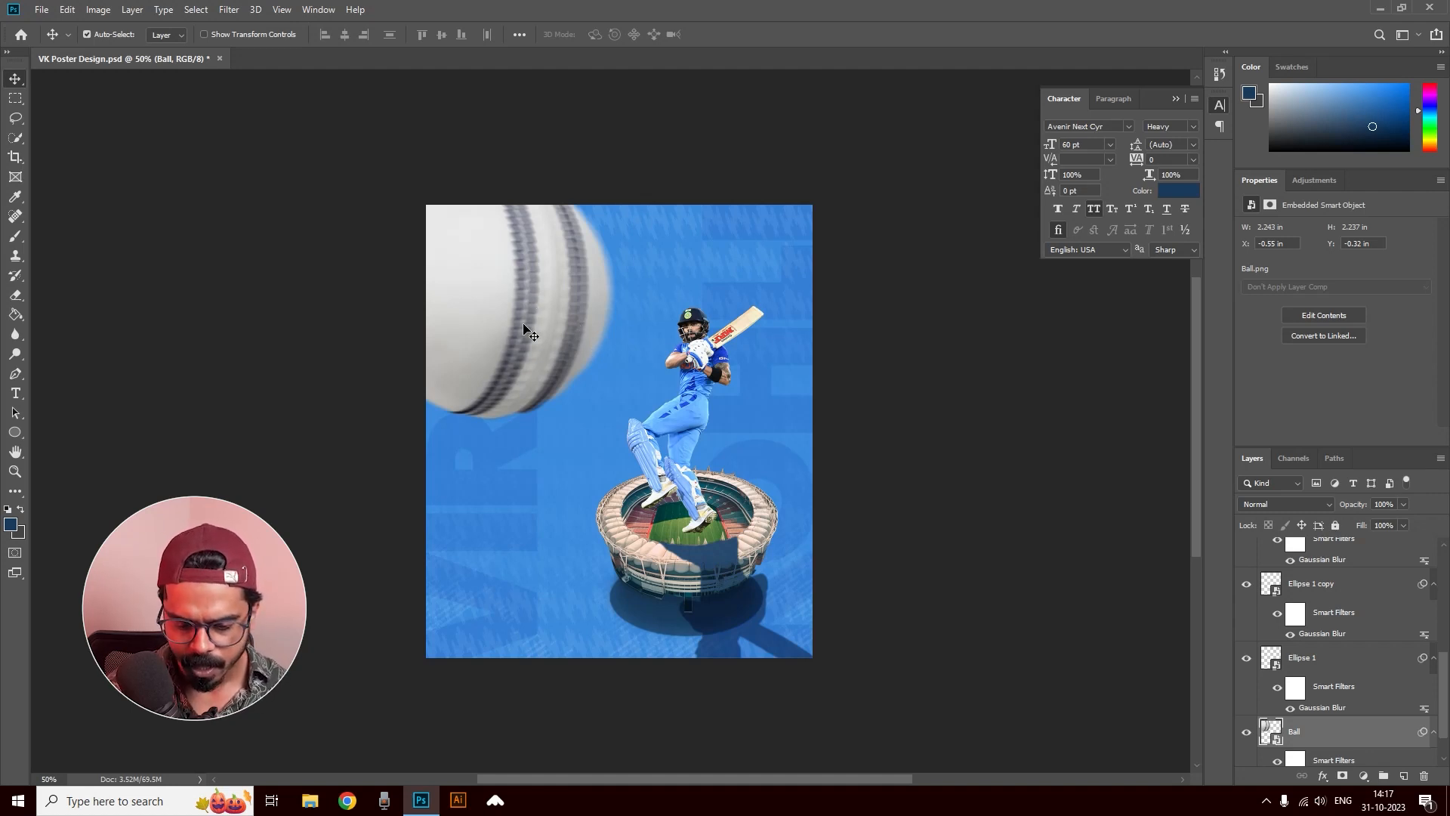
Step: Enlarge the ball slightly to about 2.3 in wide, keeping its upper-left corner in place
{"action": "key", "text": "ctrl+t"}
{"action": "key", "text": "Return"}
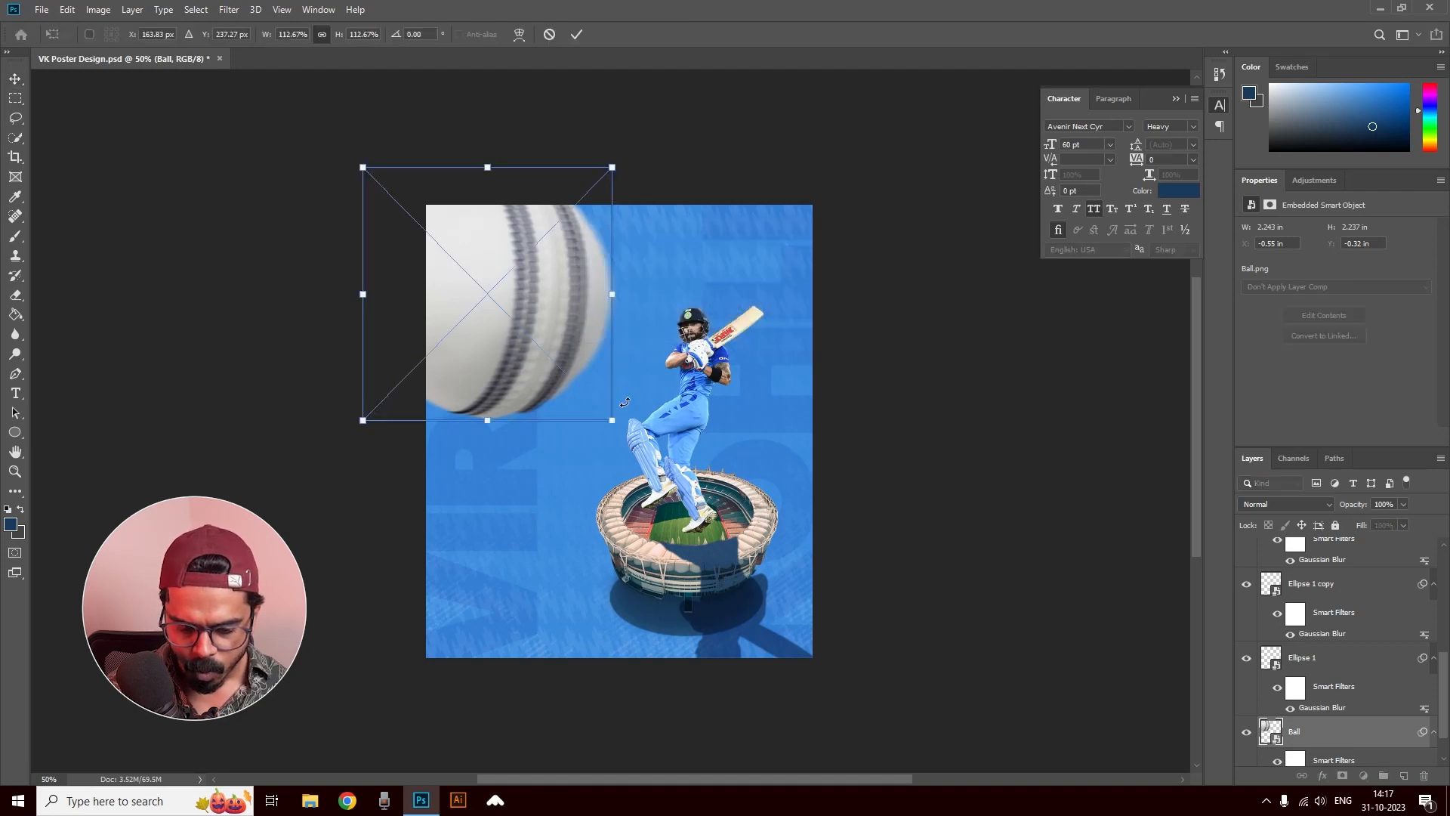
{"action": "left_click_drag", "start_coordinate": [612, 421], "coordinate": [648, 379]}
{"action": "key", "text": "Return"}
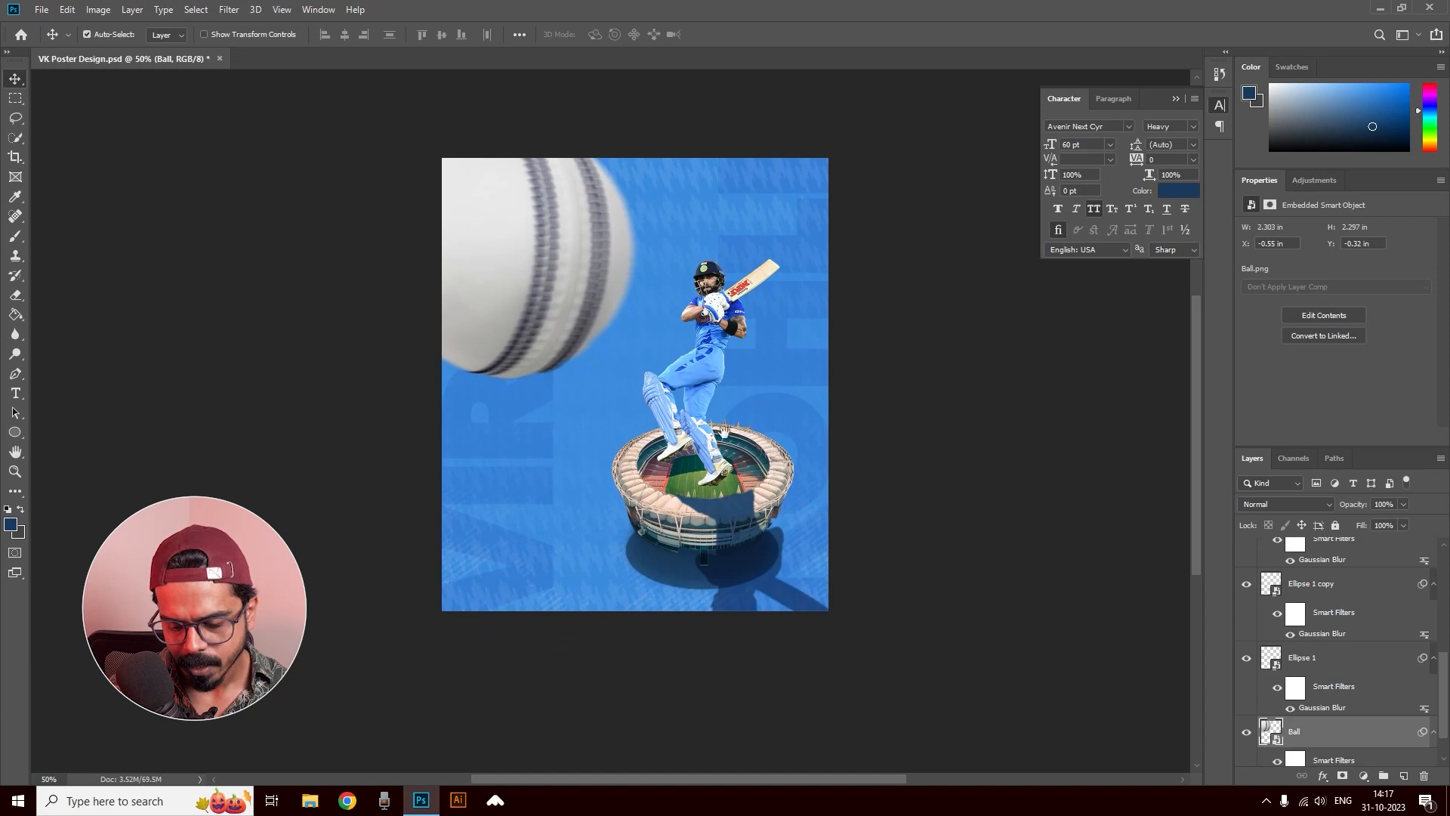
Step: Add a new empty layer directly above the Stadium layer, beneath the player, for a foot shadow
{"action": "key", "text": "ctrl+plus"}
{"action": "key", "text": "ctrl+plus"}
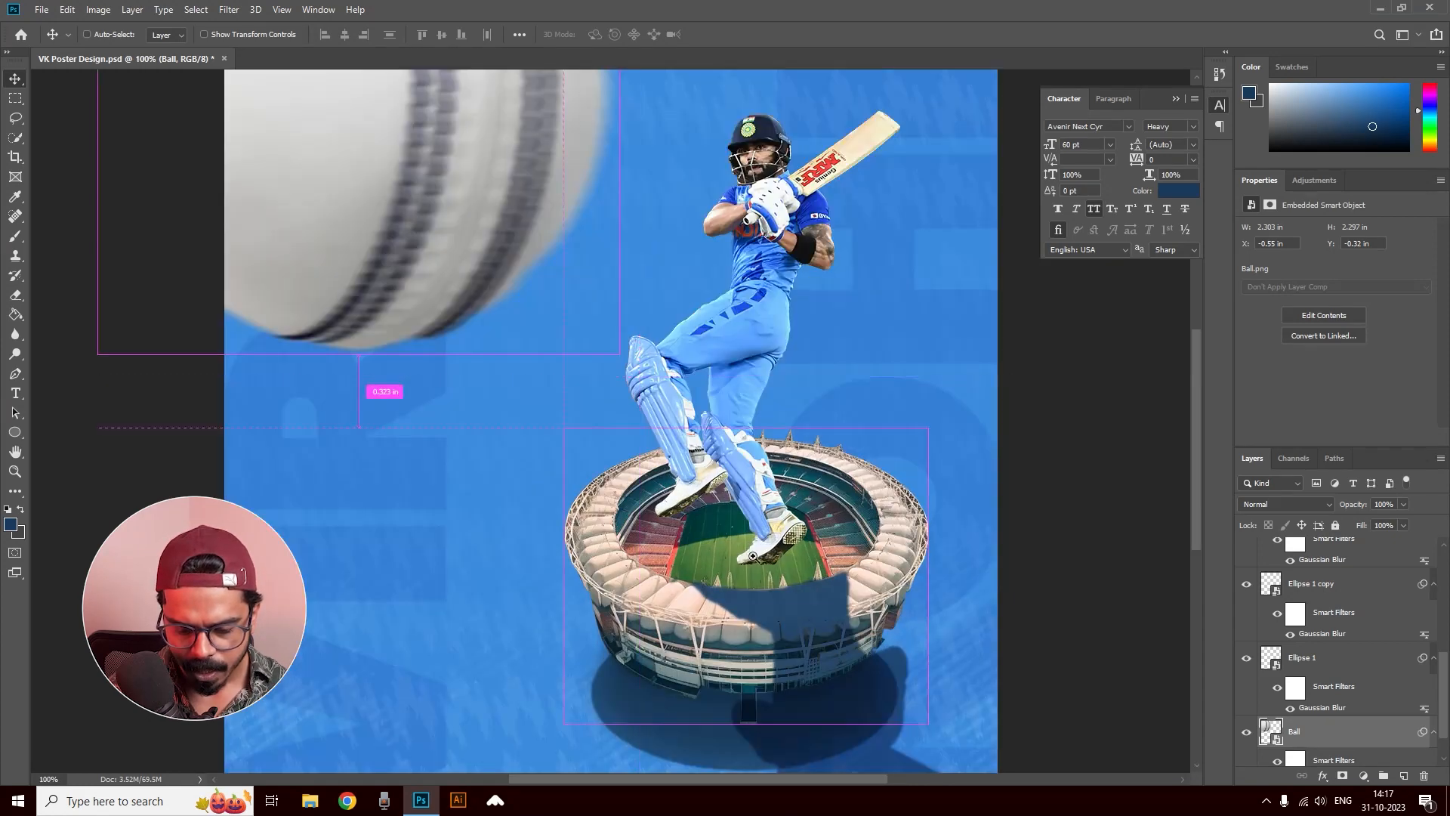
{"action": "left_click_drag", "start_coordinate": [778, 570], "coordinate": [672, 420]}
{"action": "key", "text": "ctrl+plus"}
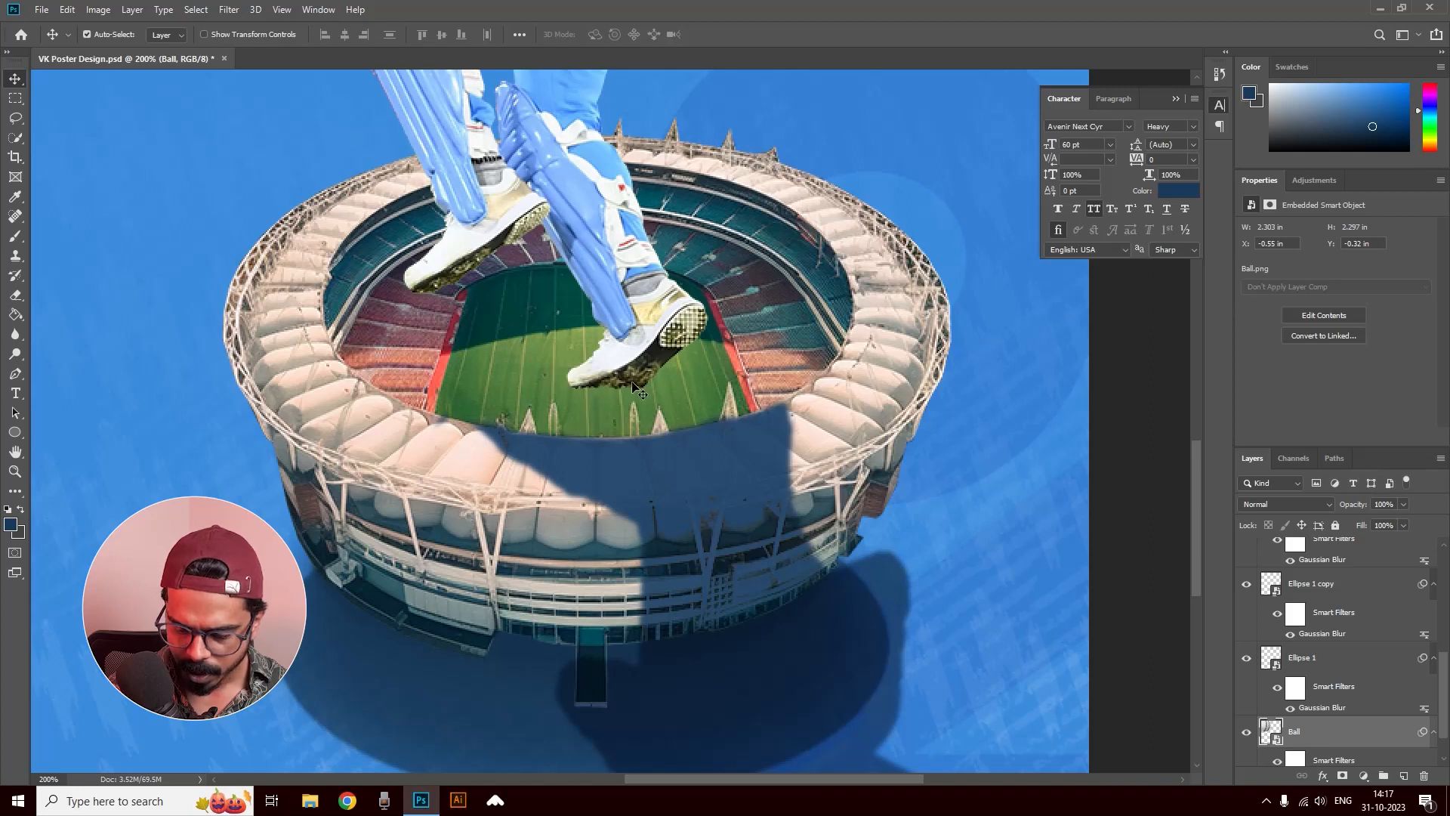
{"action": "left_click", "coordinate": [636, 371]}
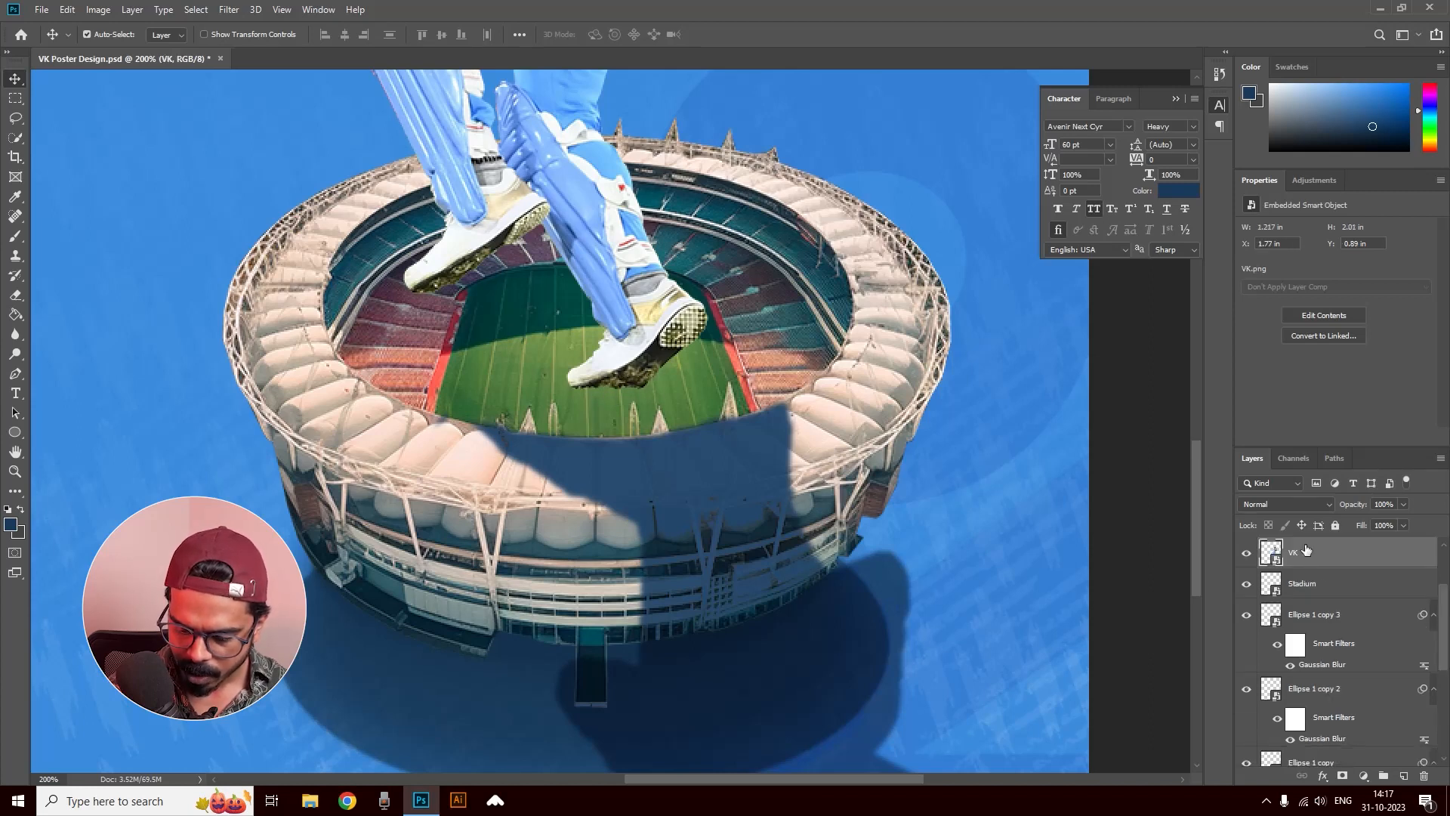
{"action": "left_click", "coordinate": [1312, 584]}
{"action": "left_click", "coordinate": [1404, 776]}
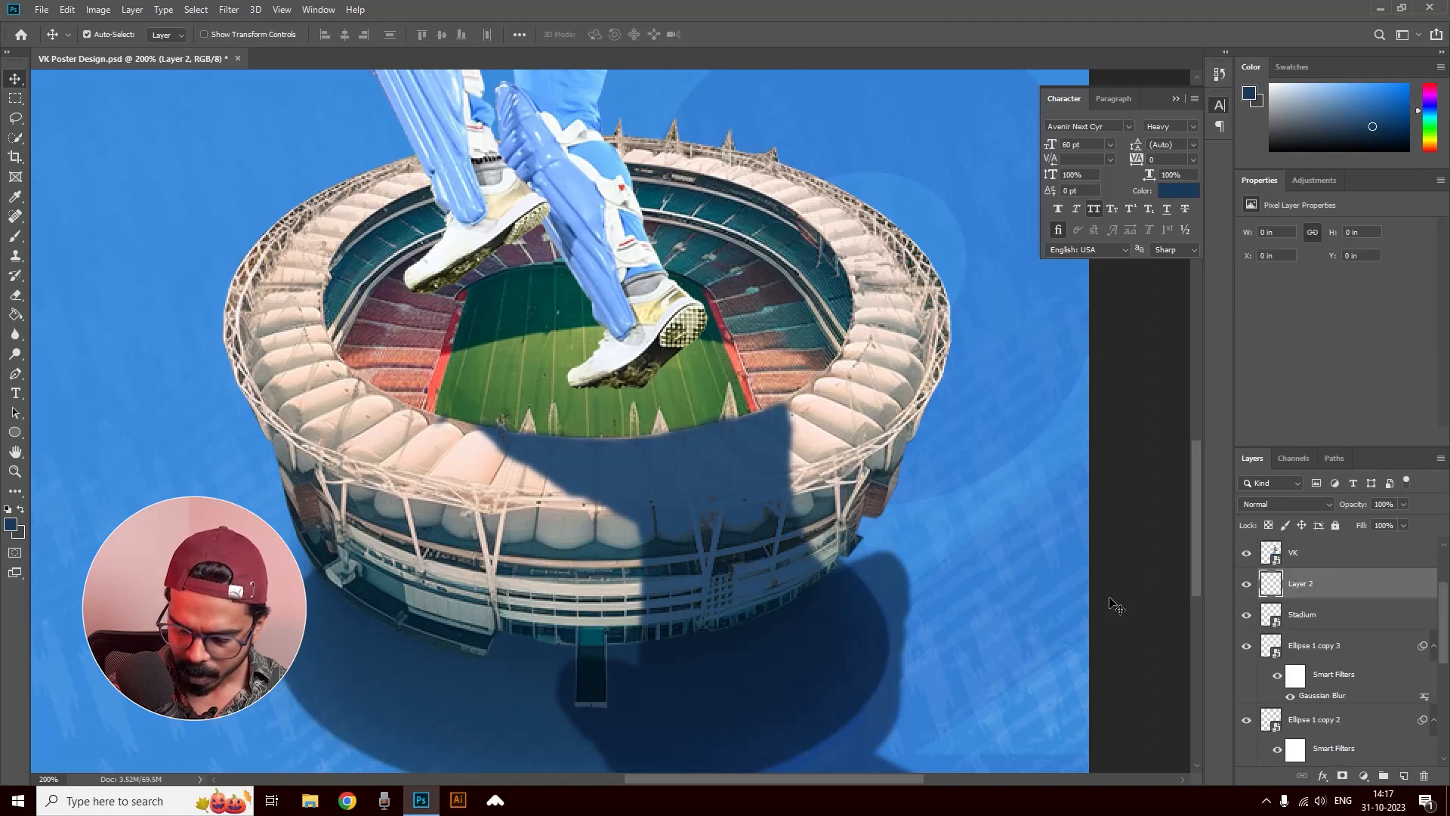
Step: Outline a freehand shadow area from the player's front shoe to the pitch's near edge, fill it with dark blue, and deselect
{"action": "left_click", "coordinate": [14, 117]}
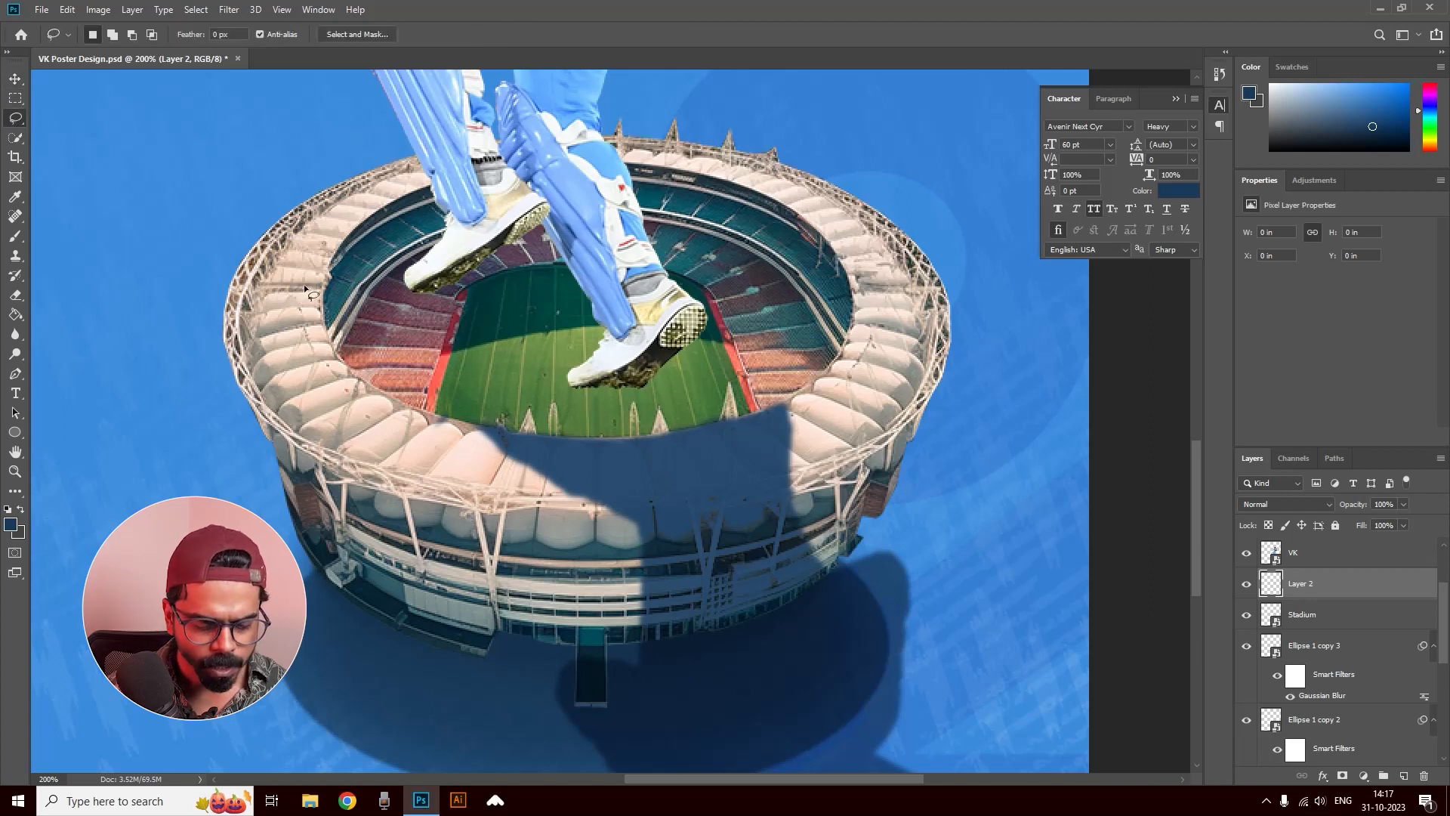
{"action": "mouse_move", "coordinate": [575, 387]}
{"action": "left_mouse_down"}
{"action": "mouse_move", "coordinate": [592, 437]}
{"action": "mouse_move", "coordinate": [695, 426]}
{"action": "mouse_move", "coordinate": [642, 389]}
{"action": "mouse_move", "coordinate": [575, 387]}
{"action": "left_mouse_up"}
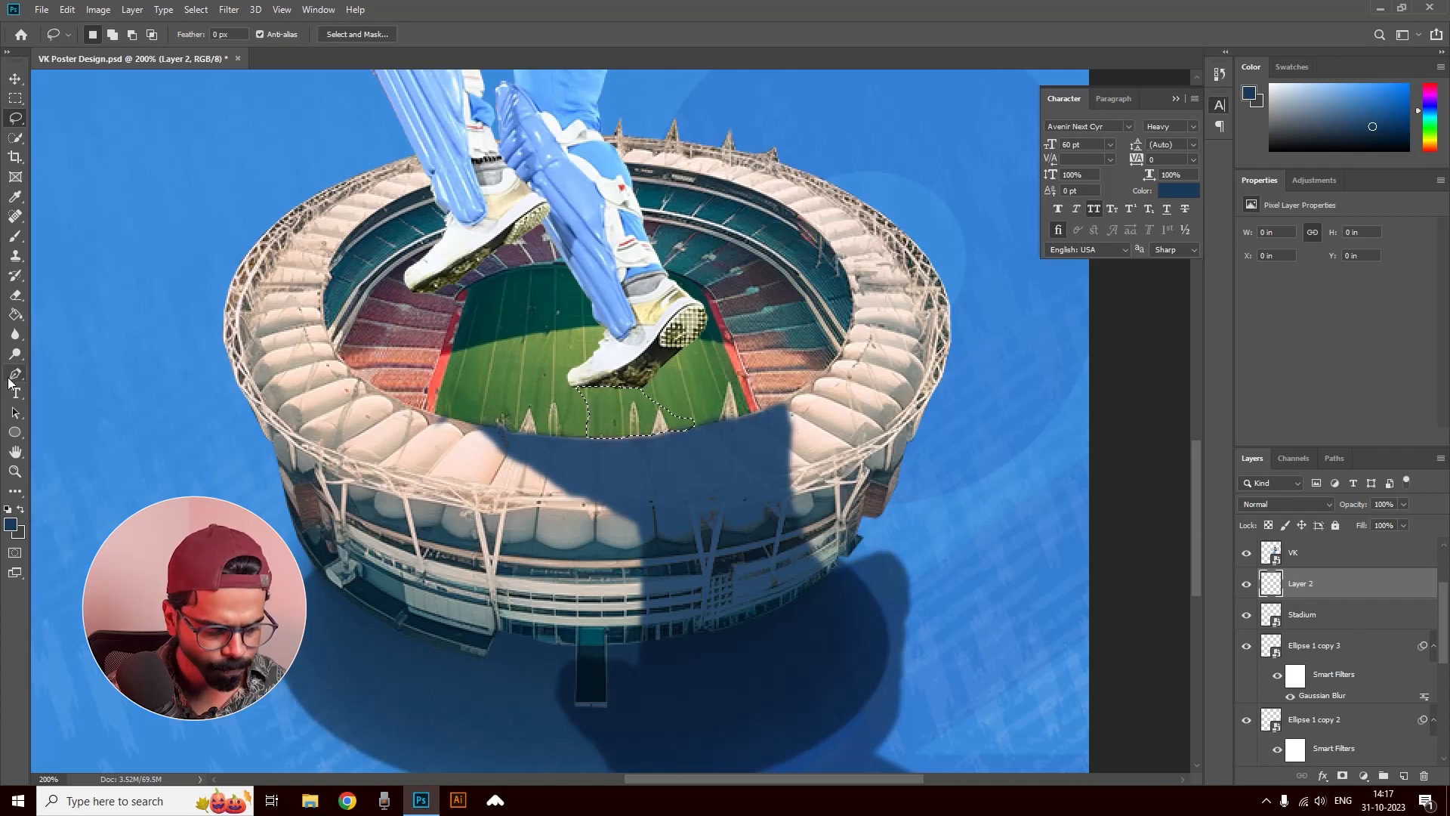
{"action": "left_click", "coordinate": [15, 314]}
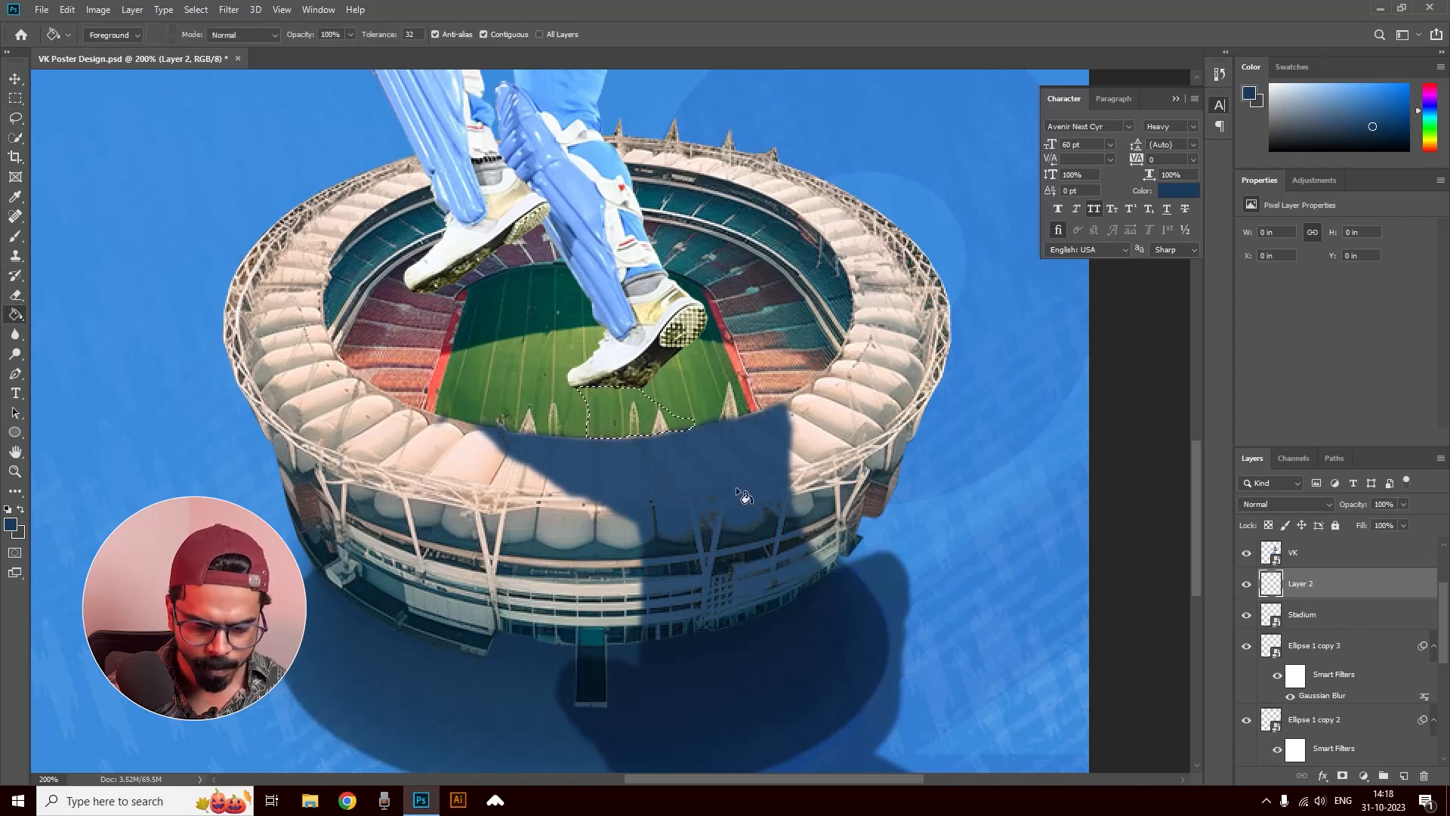
{"action": "left_click", "coordinate": [620, 418]}
{"action": "left_click", "coordinate": [15, 78]}
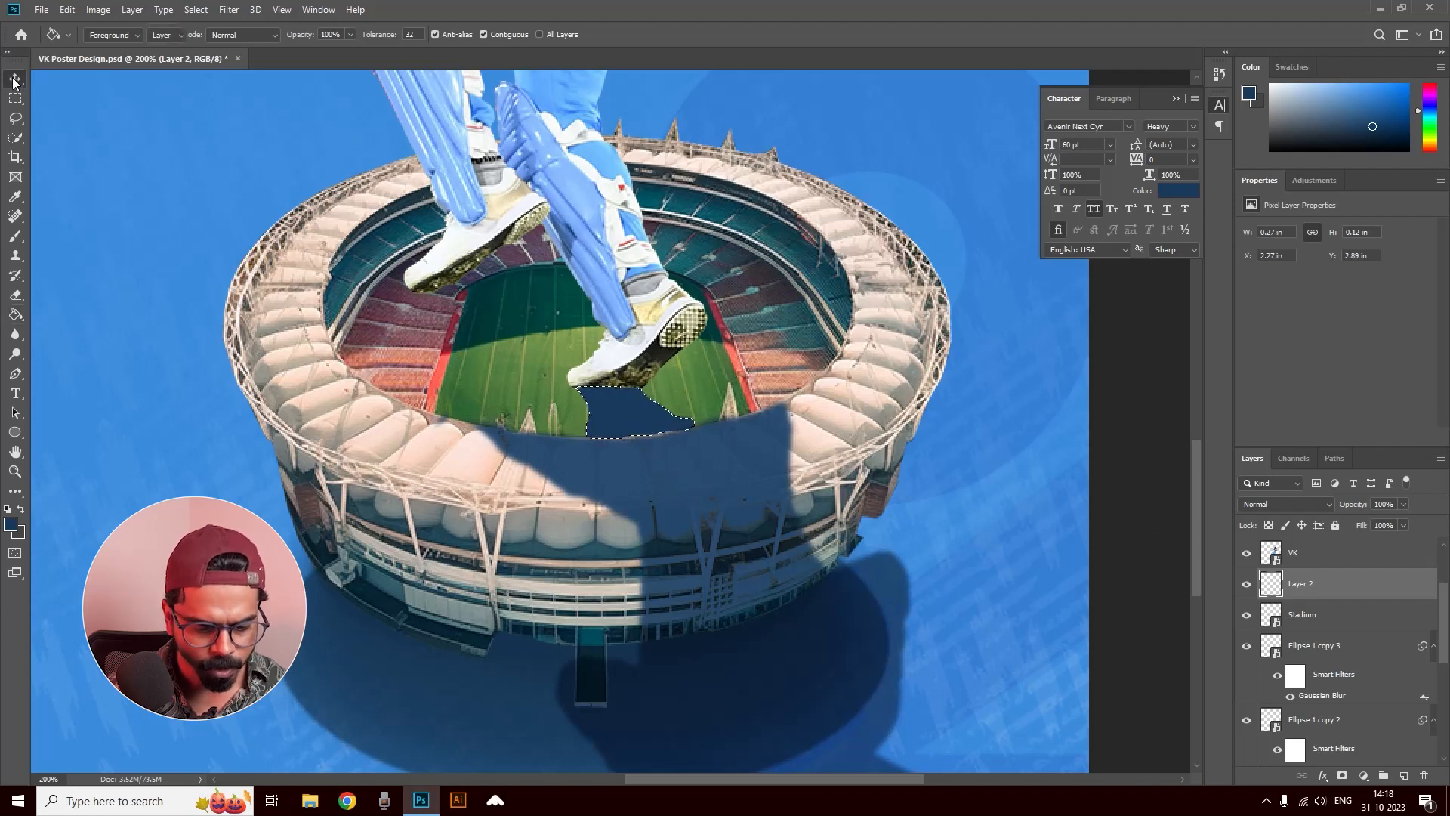
{"action": "key", "text": "ctrl+d"}
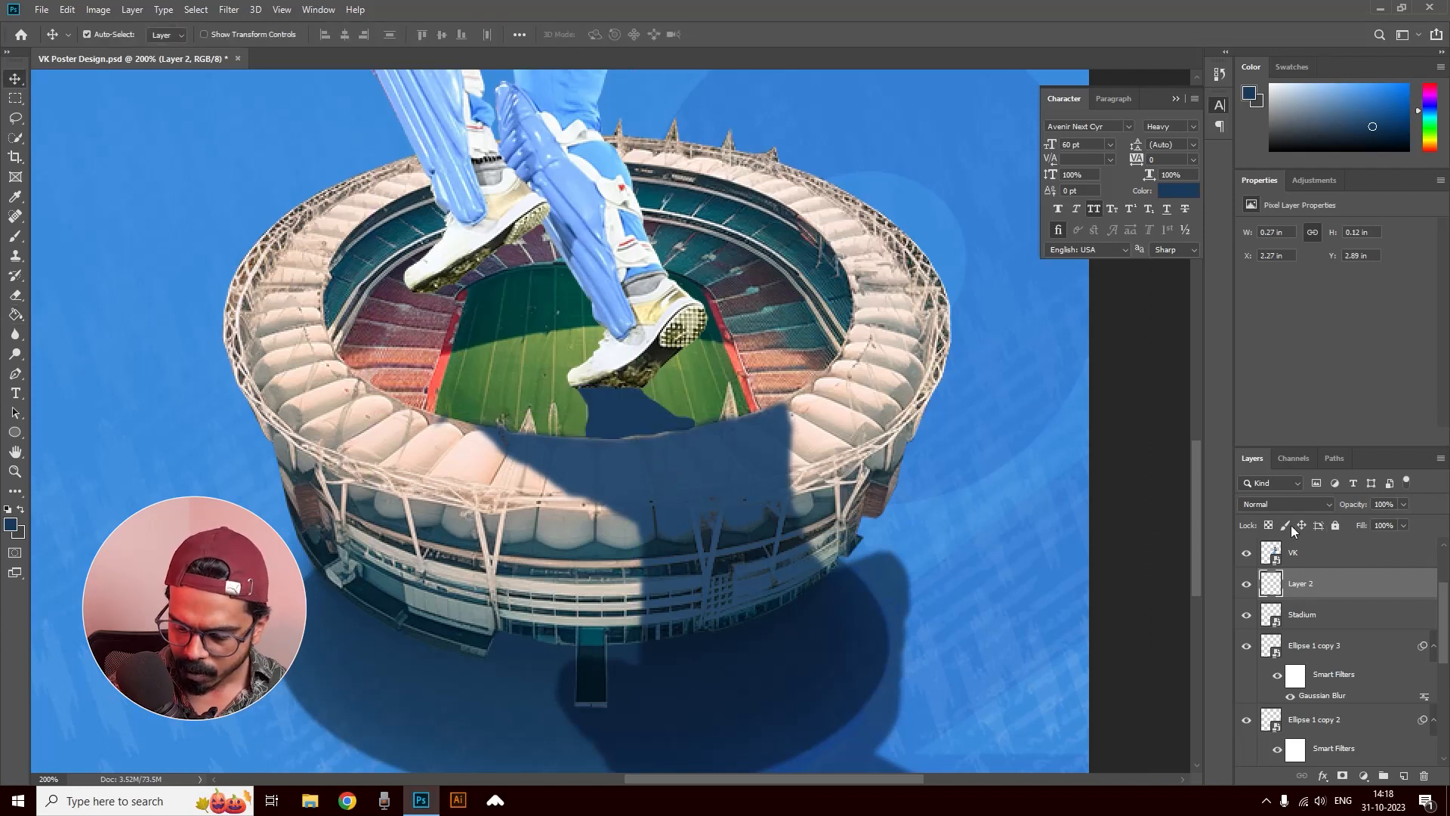
Step: Set Layer 2's blending mode to Multiply and its opacity to 63%
{"action": "left_click", "coordinate": [1282, 504]}
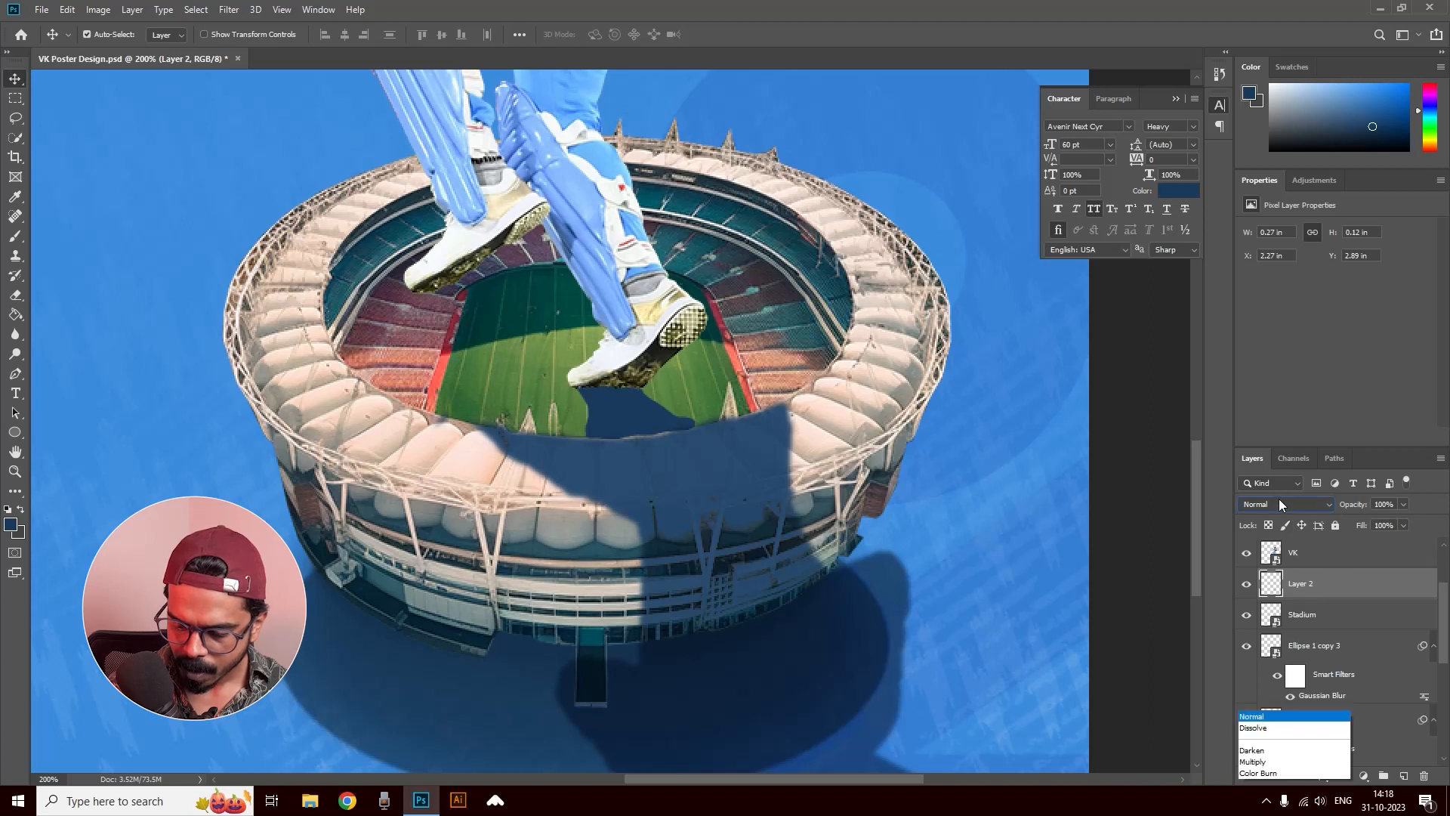
{"action": "left_click", "coordinate": [1285, 469]}
{"action": "left_click", "coordinate": [1403, 505]}
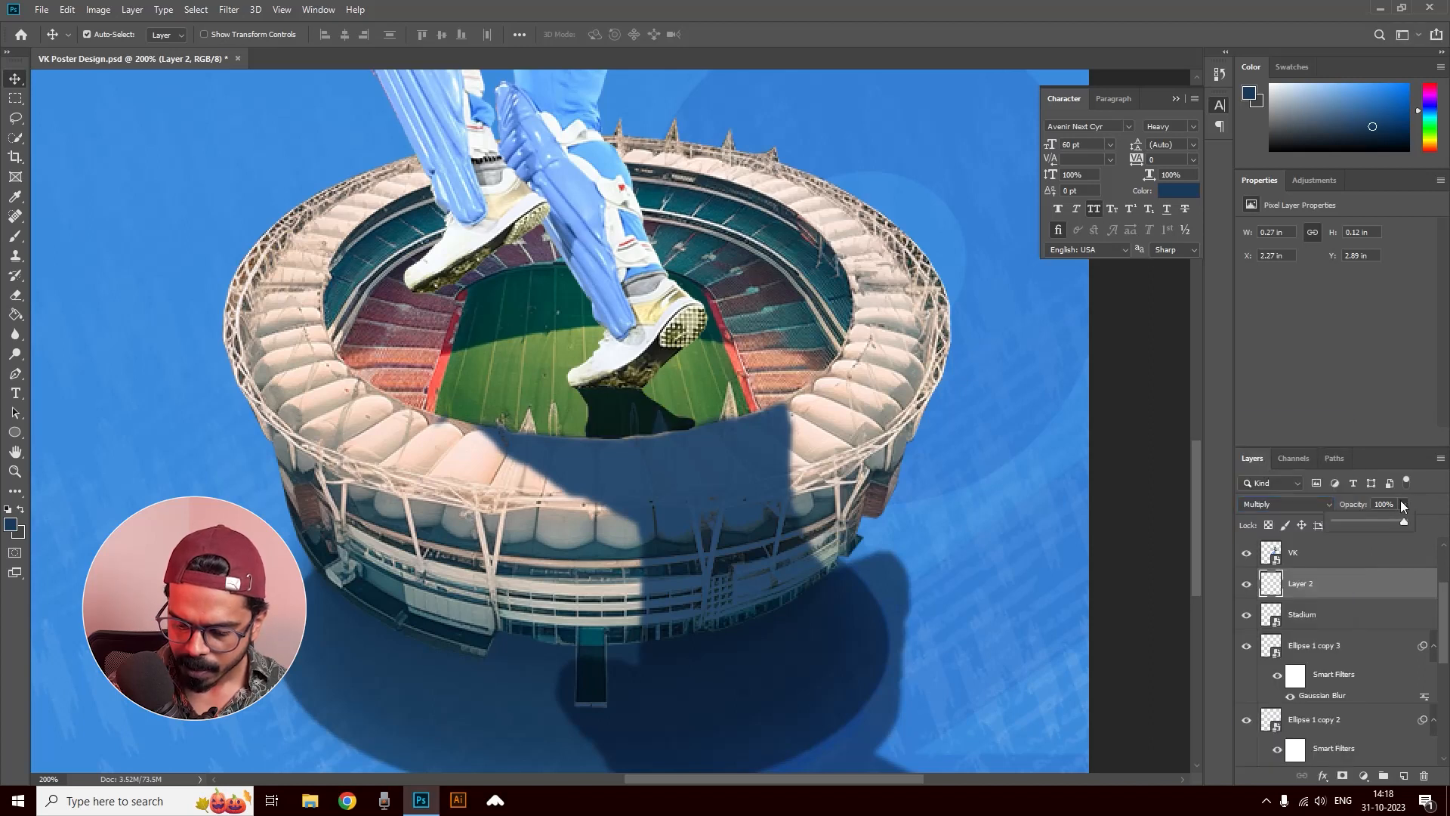
{"action": "left_click_drag", "start_coordinate": [1390, 521], "coordinate": [1376, 520]}
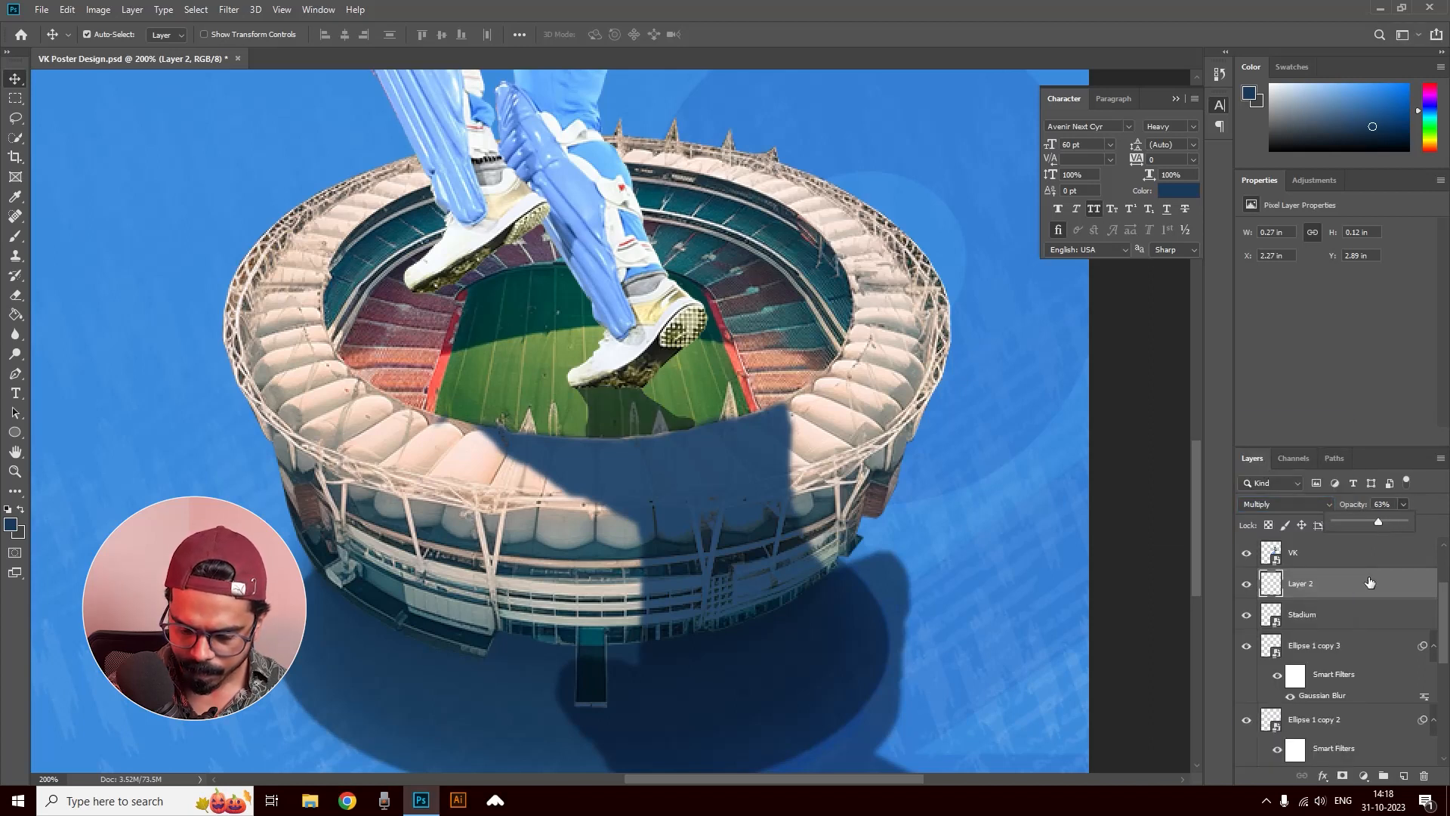
Step: Duplicate Layer 2 and set the copy's blending mode to Darker Color with 92% opacity
{"action": "left_click", "coordinate": [1342, 593]}
{"action": "left_click_drag", "start_coordinate": [1382, 589], "coordinate": [1402, 726]}
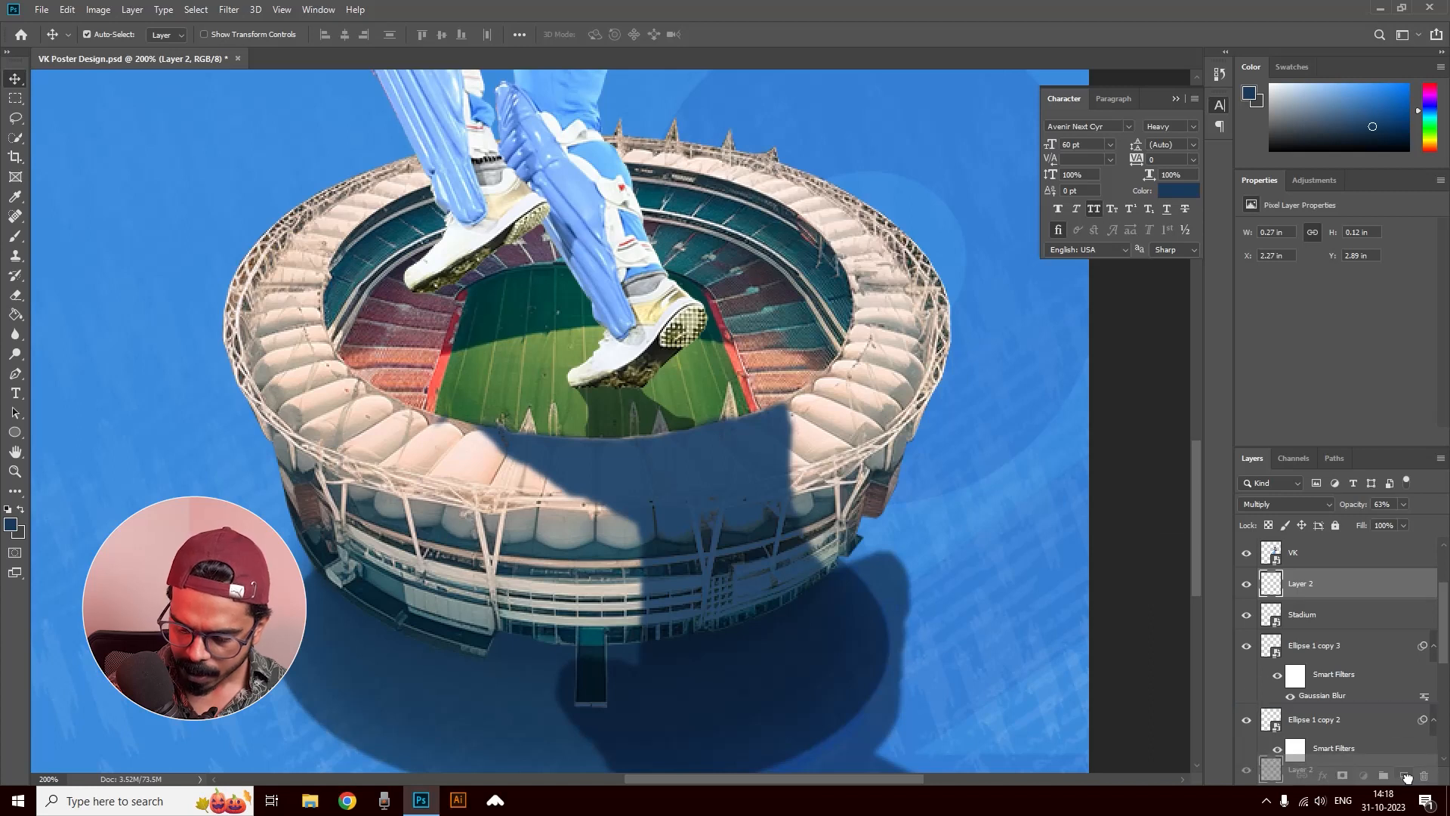
{"action": "left_click", "coordinate": [1281, 506]}
{"action": "left_click", "coordinate": [1268, 501]}
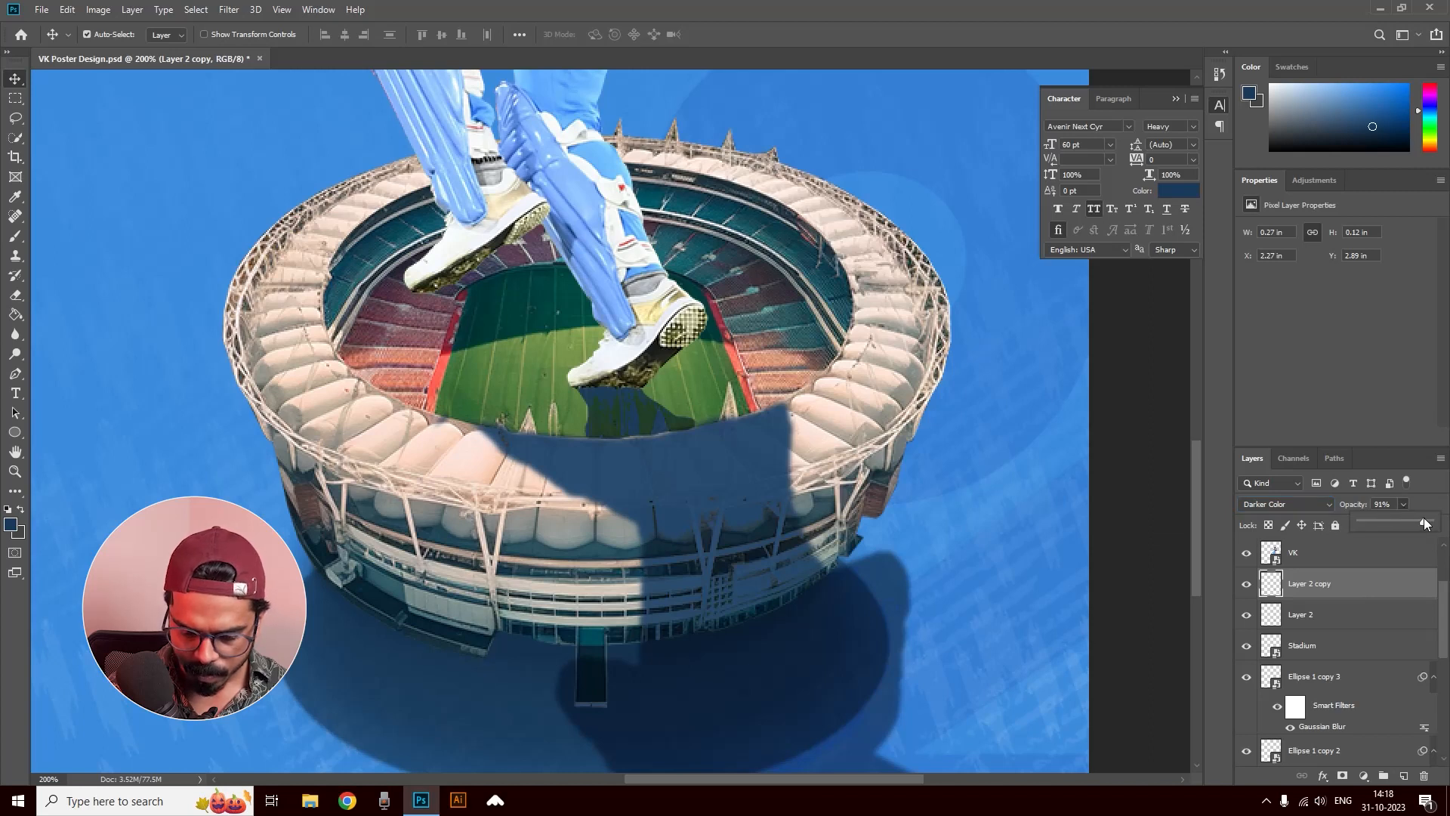
Step: Raise Layer 2's opacity to about 87% and lower Layer 2 copy's opacity to about 79%
{"action": "left_click", "coordinate": [1321, 615]}
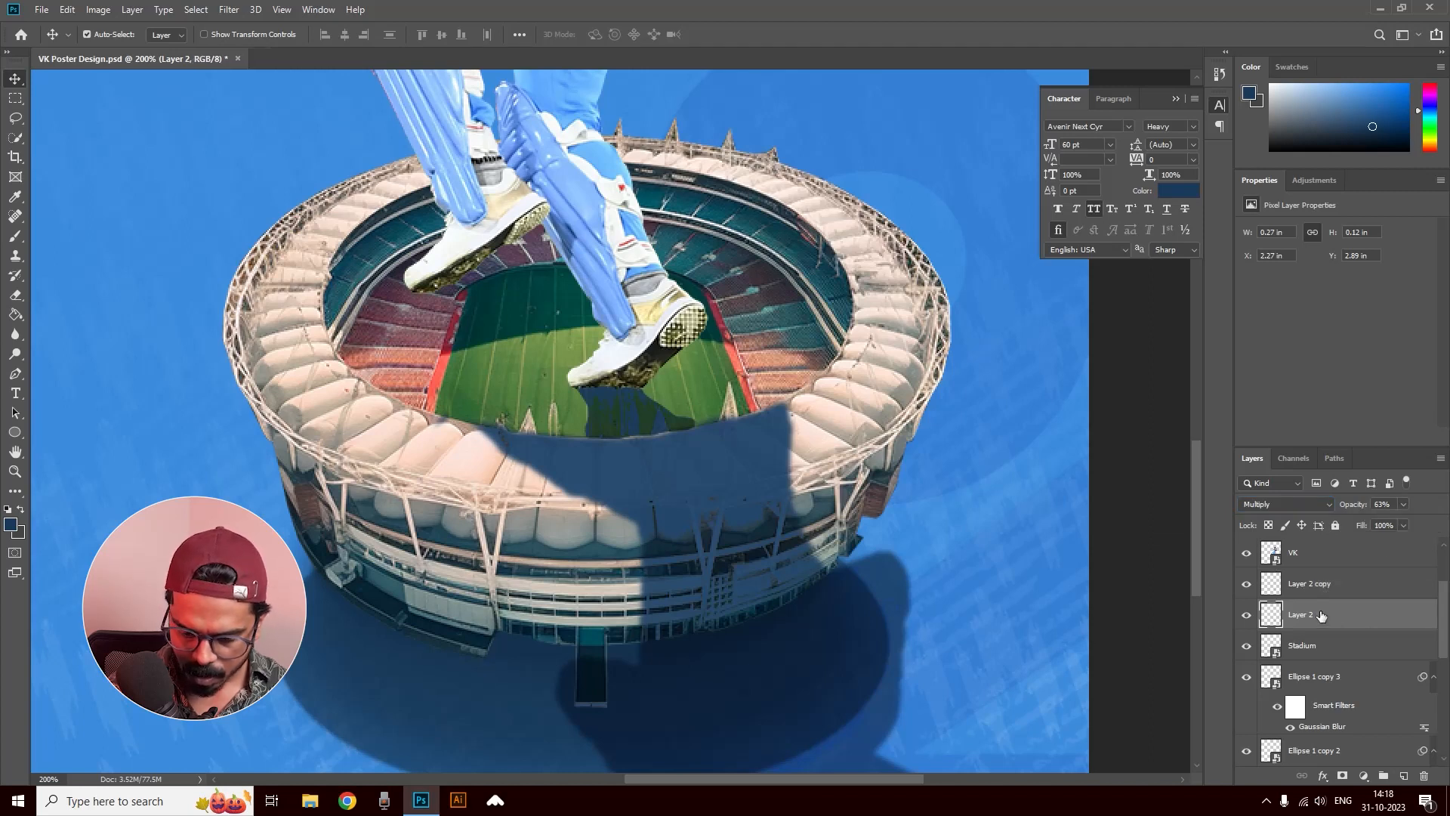
{"action": "left_click", "coordinate": [1305, 586]}
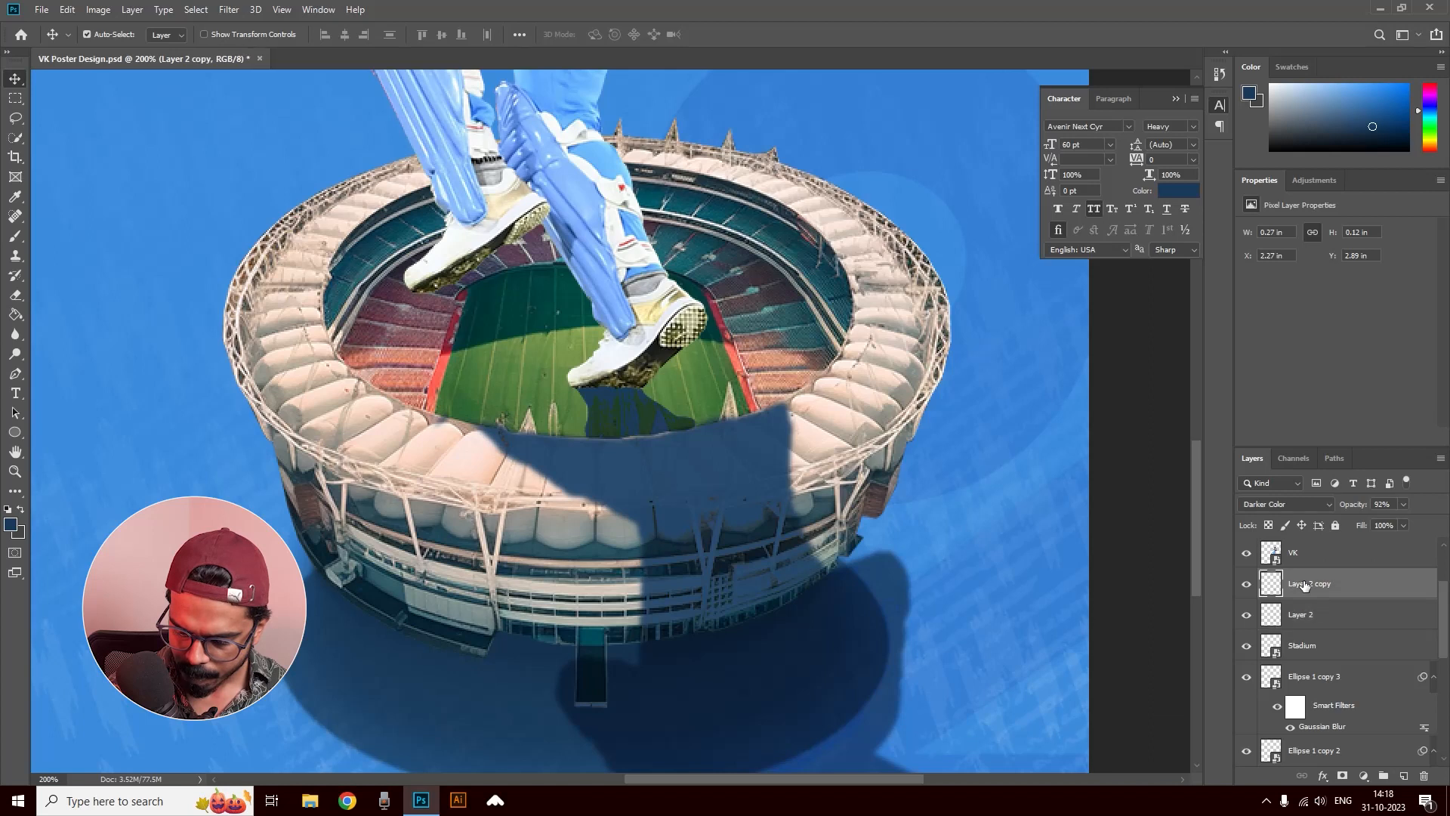
{"action": "left_click", "coordinate": [1313, 610]}
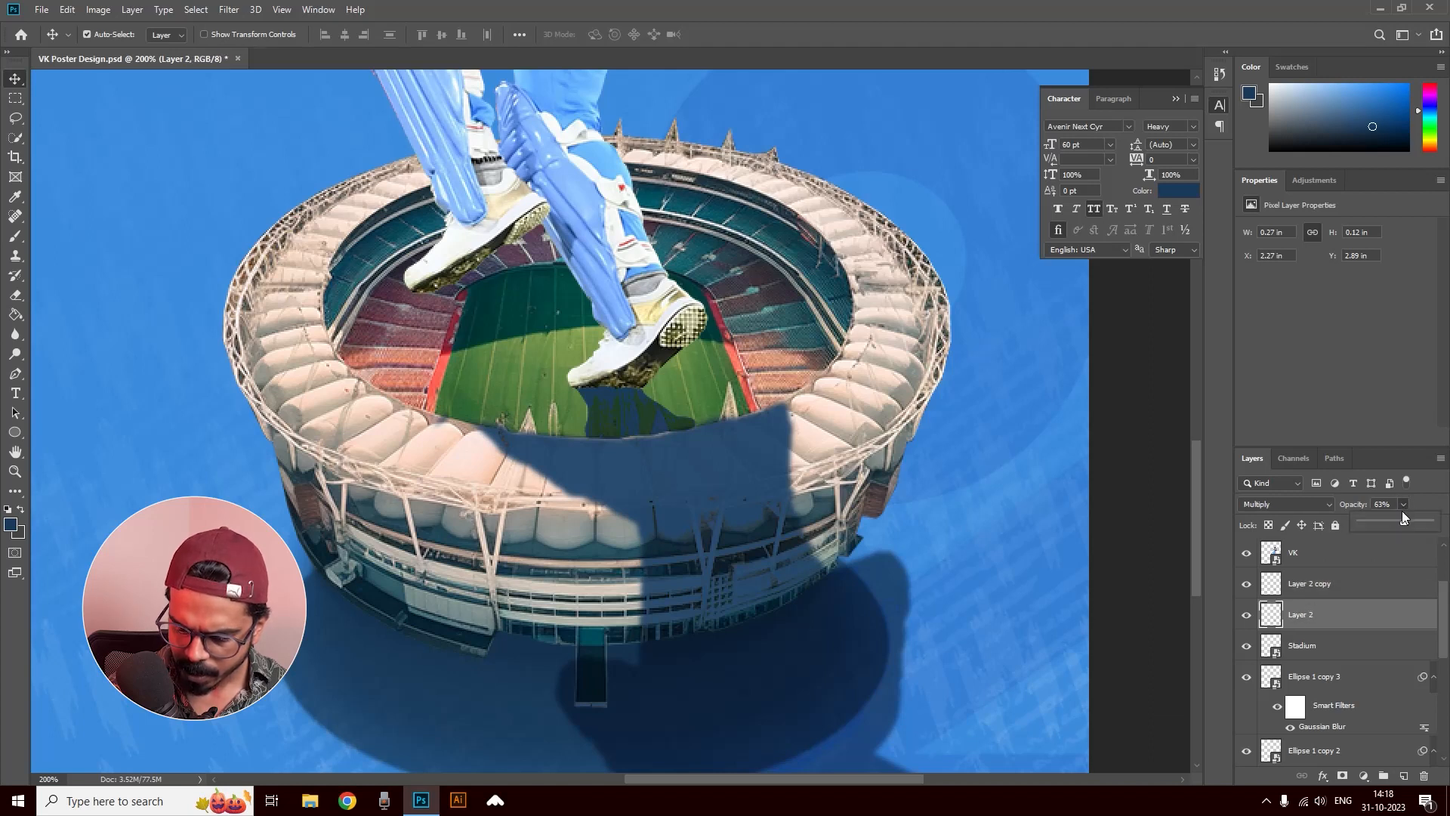
{"action": "left_click_drag", "start_coordinate": [1415, 519], "coordinate": [1421, 520]}
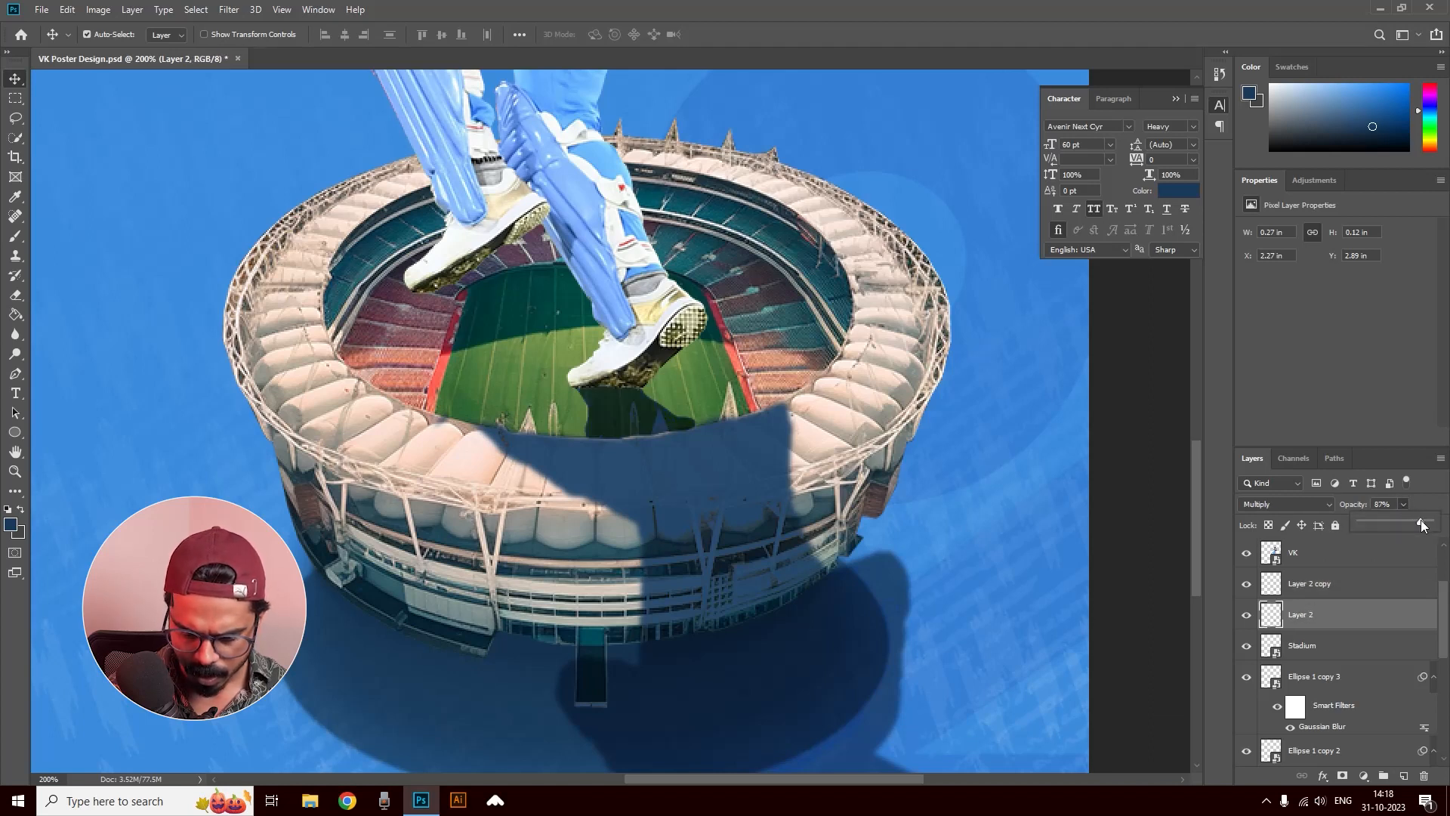
{"action": "left_click", "coordinate": [1333, 586]}
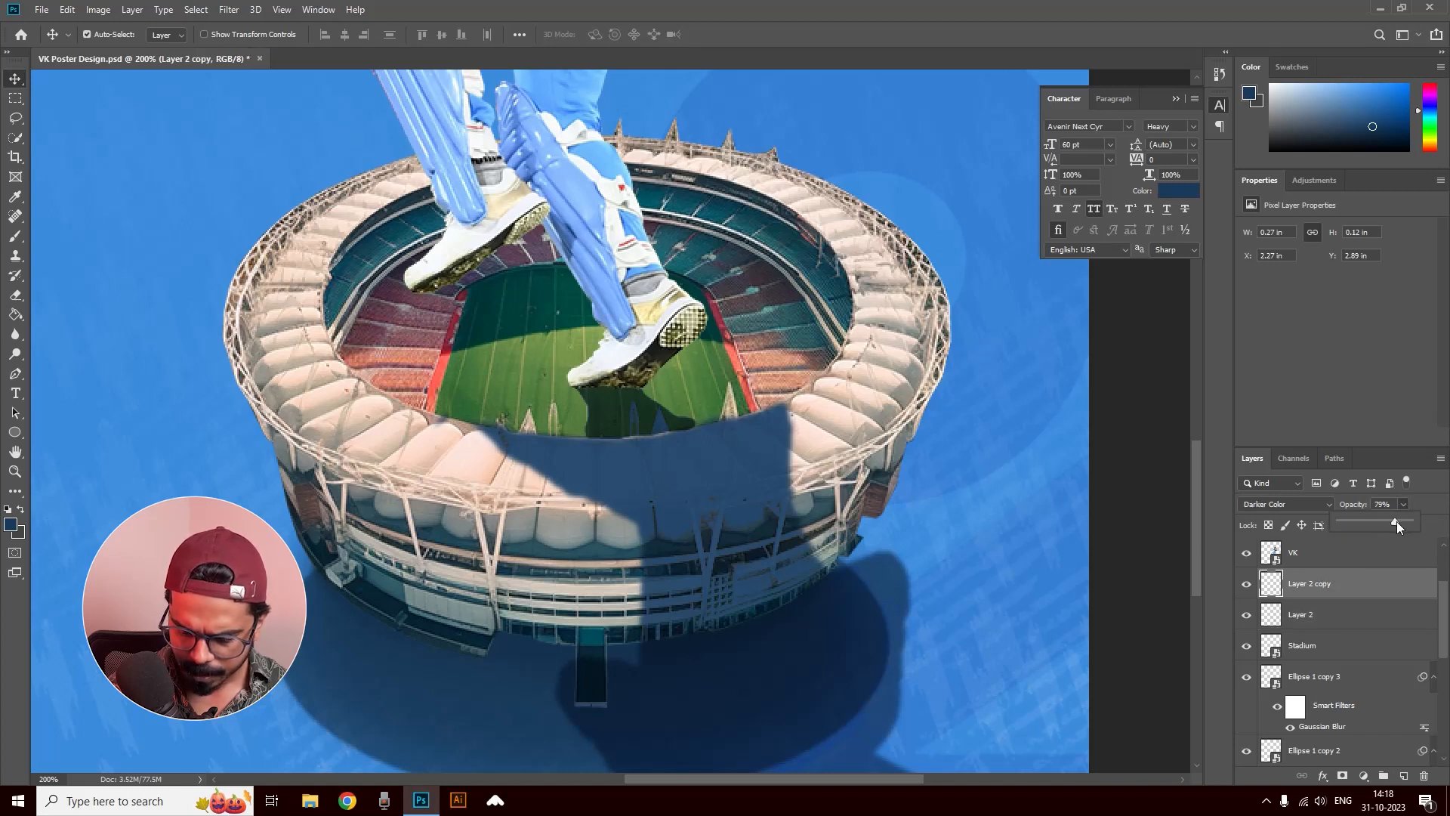
Step: Place Layer 2 copy beneath Layer 2 and set Layer 2's opacity to 42%
{"action": "left_click_drag", "start_coordinate": [1357, 587], "coordinate": [1359, 624]}
{"action": "left_click", "coordinate": [1331, 587]}
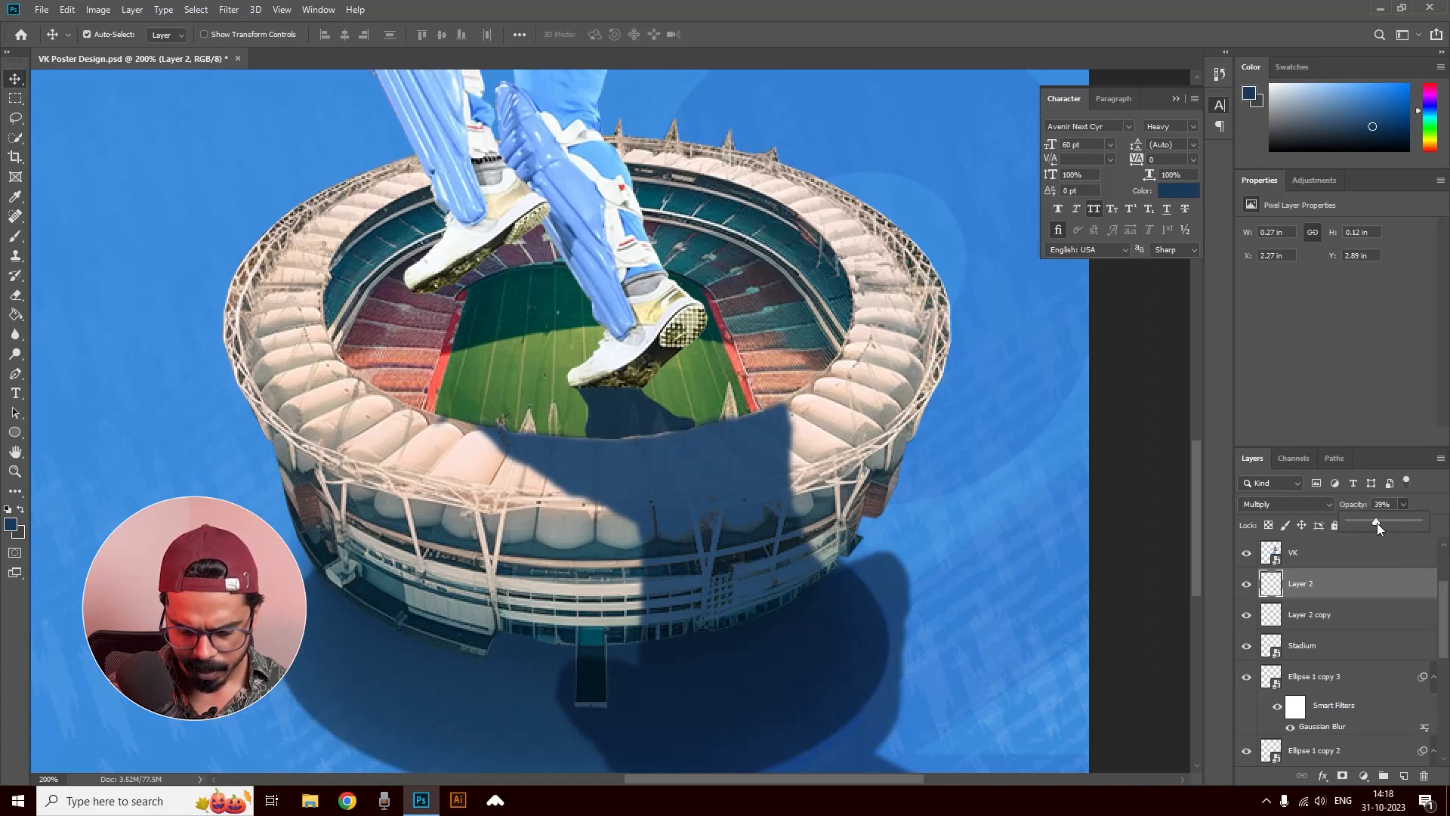
{"action": "left_click", "coordinate": [1351, 597]}
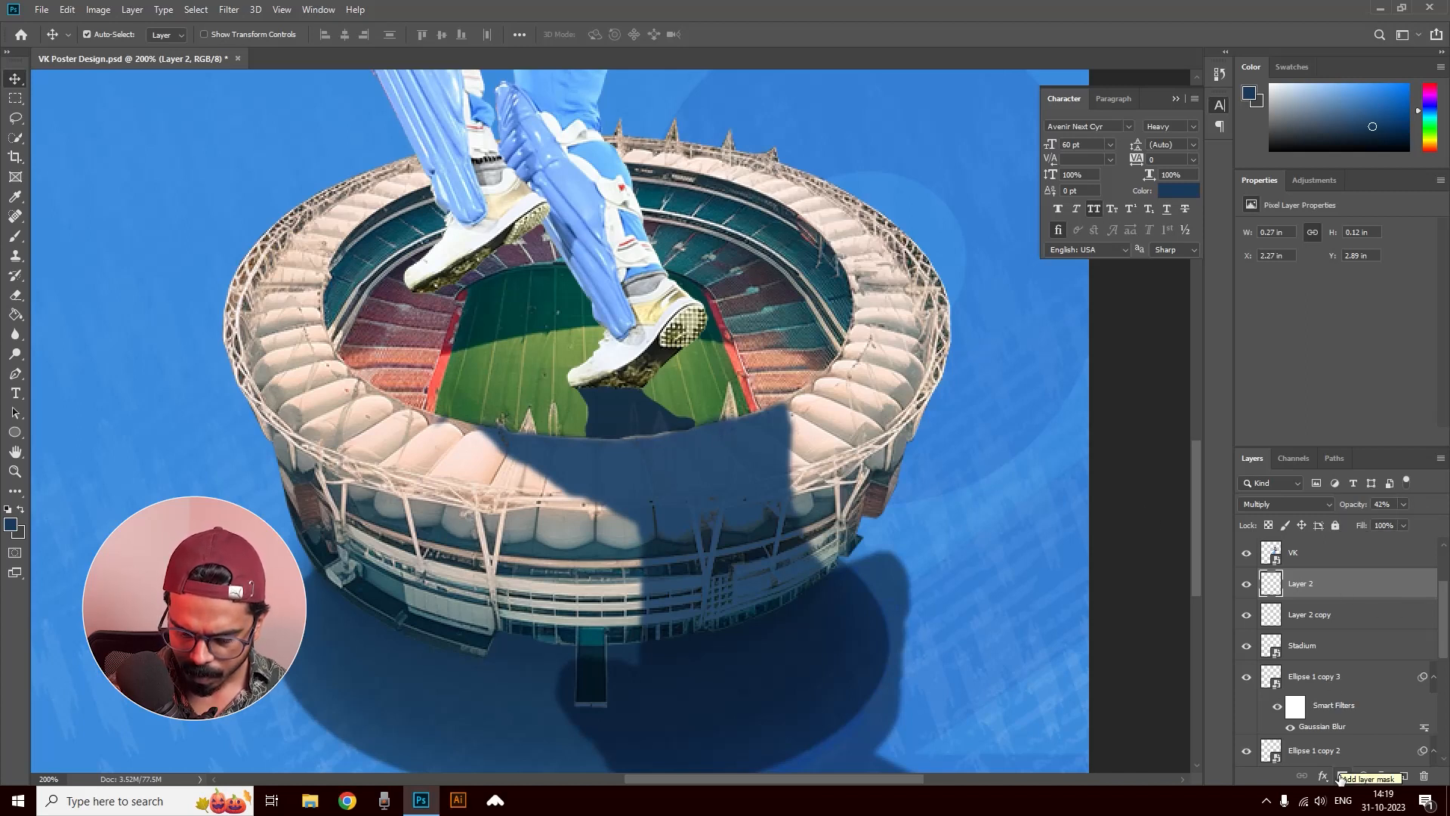
Step: Add a mask to Layer 2 and fade the foot shadow's lower edge with a small soft black brush at 10% opacity
{"action": "left_click", "coordinate": [1341, 776]}
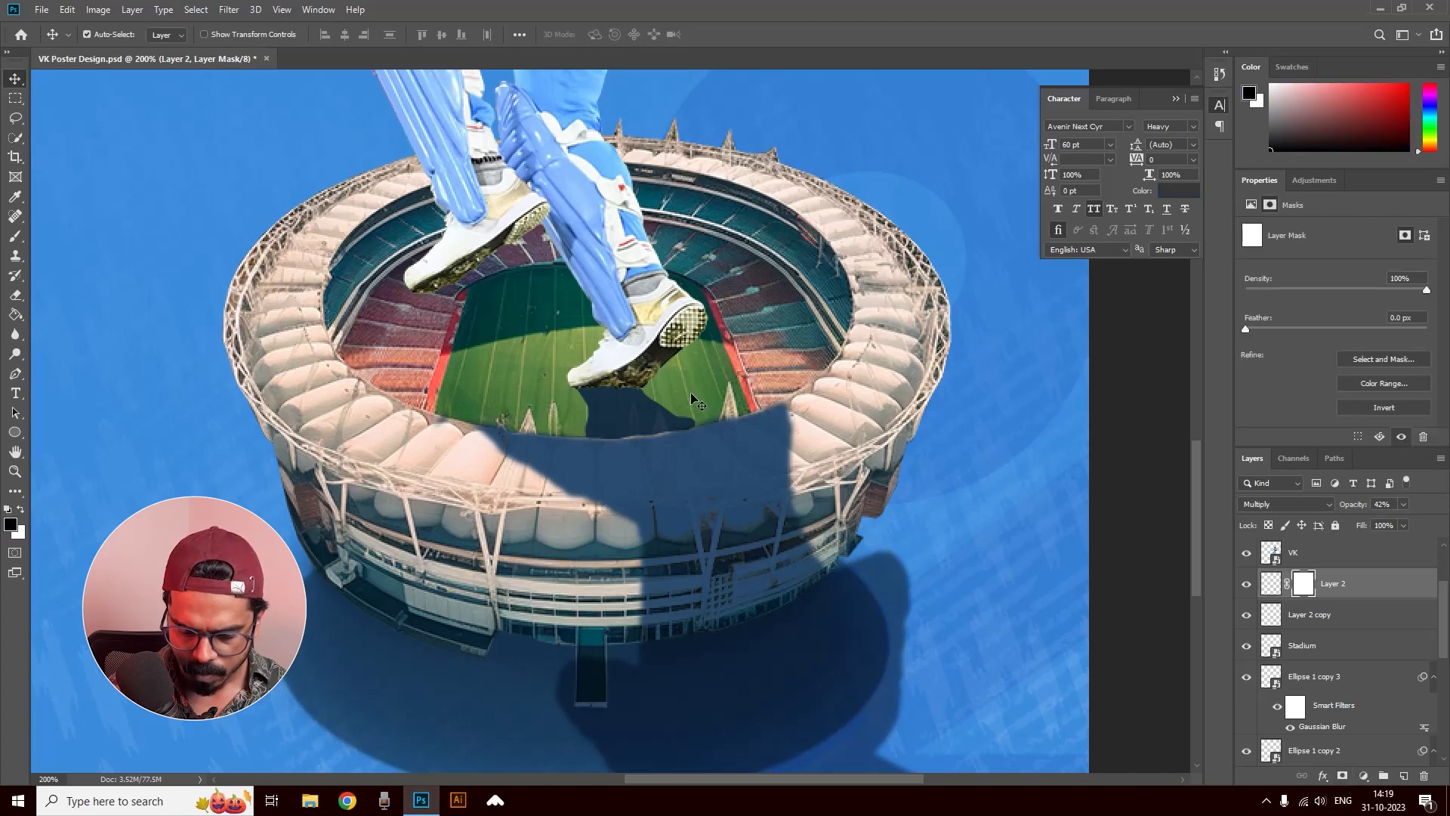
{"action": "key", "text": "b"}
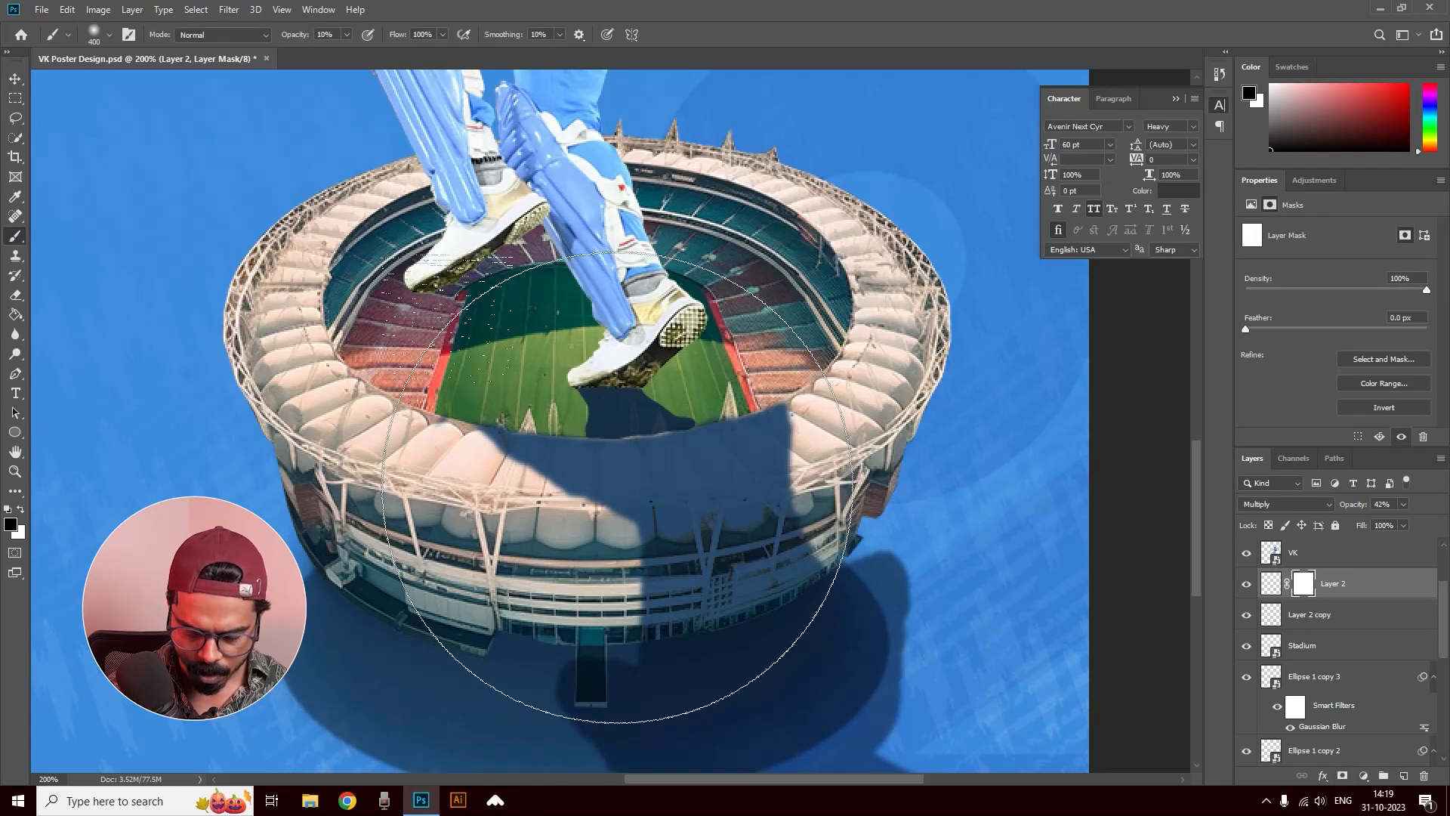
{"action": "key", "text": "bracketleft"}
{"action": "key", "text": "bracketleft"}
{"action": "key", "text": "bracketleft"}
{"action": "key", "text": "bracketleft"}
{"action": "key", "text": "bracketleft"}
{"action": "key", "text": "bracketleft"}
{"action": "key", "text": "bracketleft"}
{"action": "key", "text": "bracketleft"}
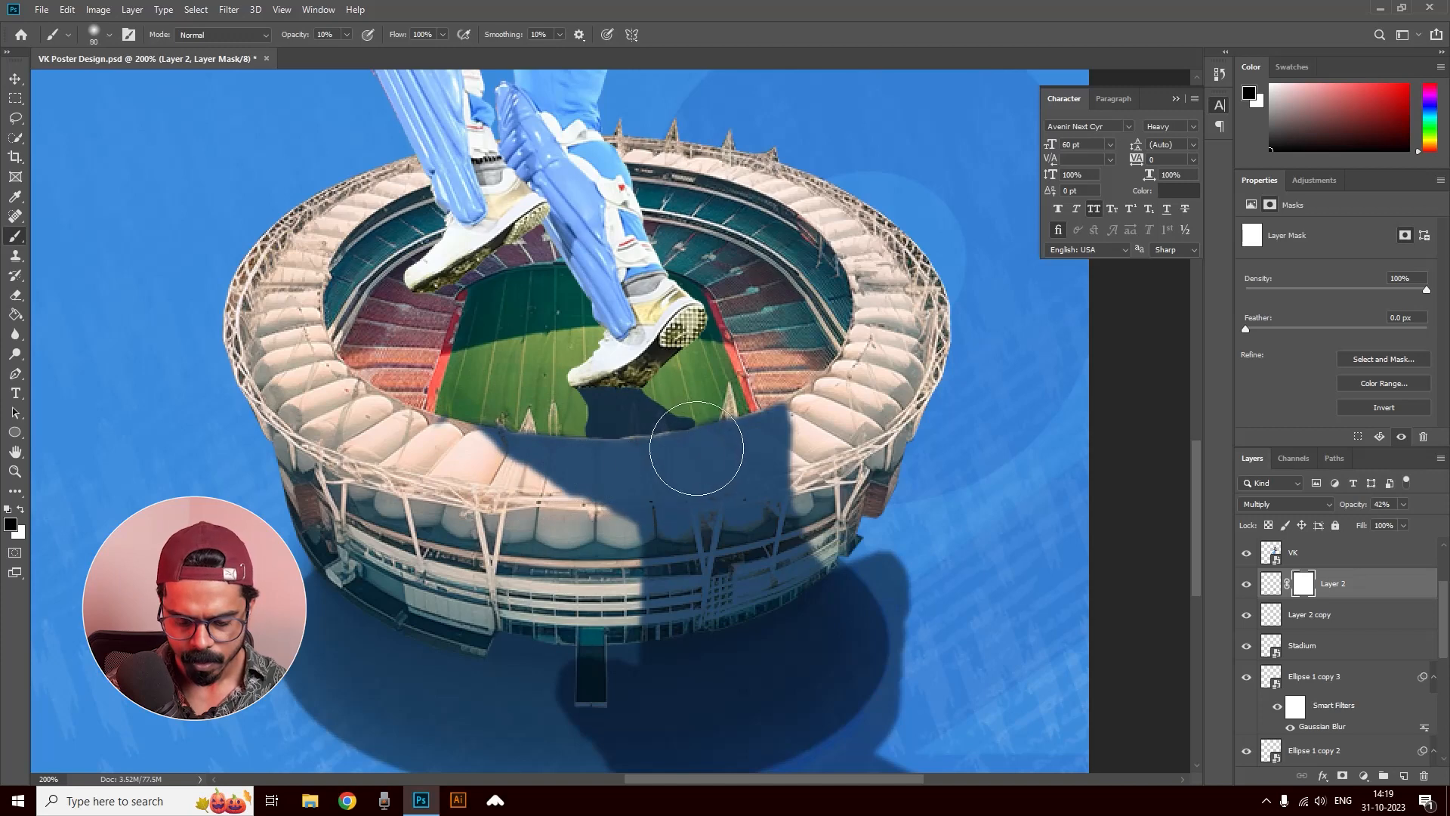
{"action": "mouse_move", "coordinate": [713, 435]}
{"action": "left_mouse_down"}
{"action": "mouse_move", "coordinate": [589, 450]}
{"action": "mouse_move", "coordinate": [716, 431]}
{"action": "mouse_move", "coordinate": [590, 448]}
{"action": "mouse_move", "coordinate": [708, 426]}
{"action": "mouse_move", "coordinate": [550, 440]}
{"action": "mouse_move", "coordinate": [714, 425]}
{"action": "mouse_move", "coordinate": [492, 436]}
{"action": "mouse_move", "coordinate": [685, 429]}
{"action": "mouse_move", "coordinate": [551, 444]}
{"action": "left_mouse_up"}
Step: Examine how the foot shadow looks against the whole poster
{"action": "left_click", "coordinate": [627, 486], "text": "alt"}
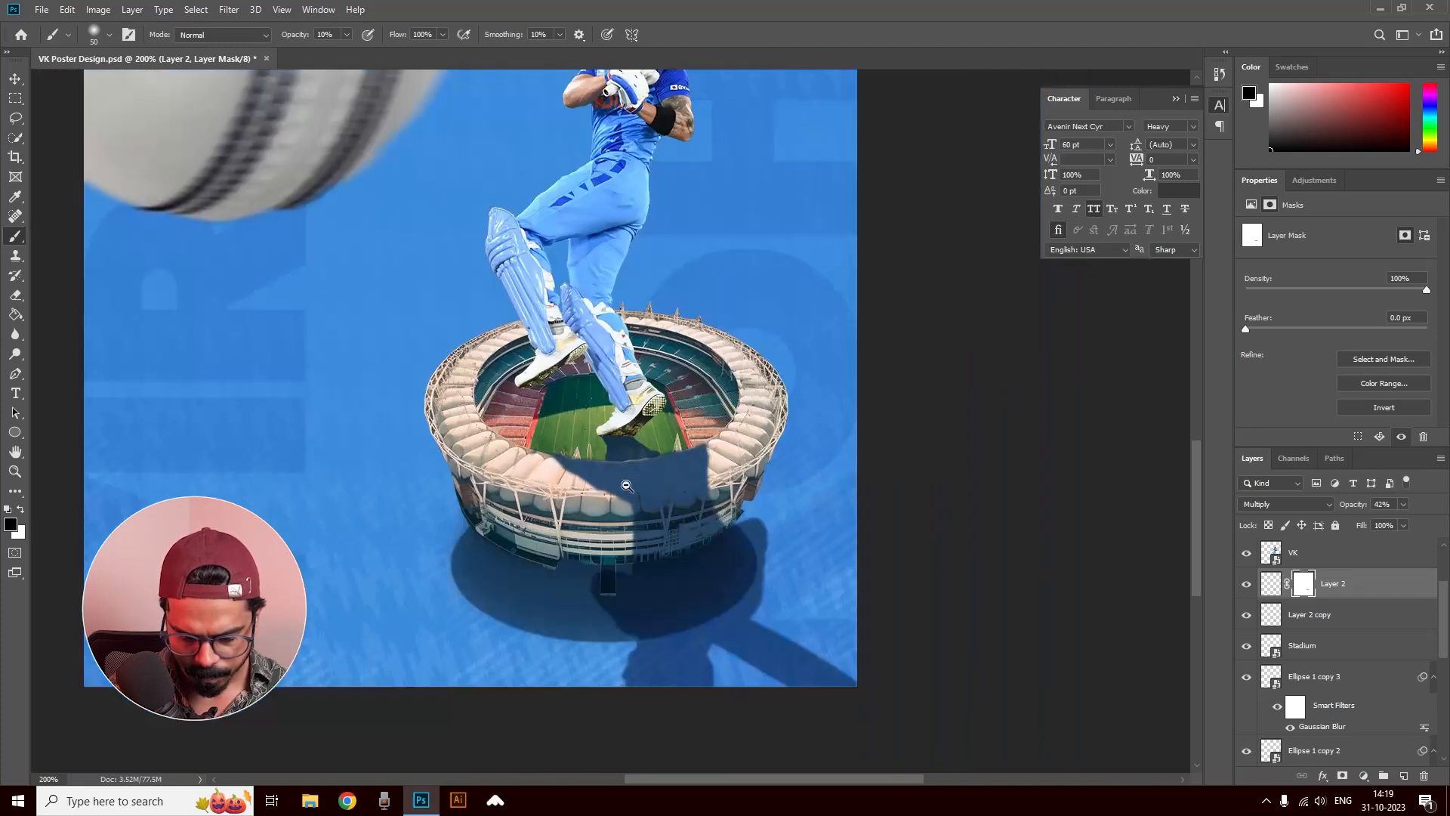
{"action": "left_click", "coordinate": [627, 485], "text": "alt"}
{"action": "left_click", "coordinate": [627, 486], "text": "alt"}
{"action": "left_click_drag", "start_coordinate": [636, 281], "coordinate": [703, 460]}
{"action": "left_click", "coordinate": [703, 461], "text": "ctrl"}
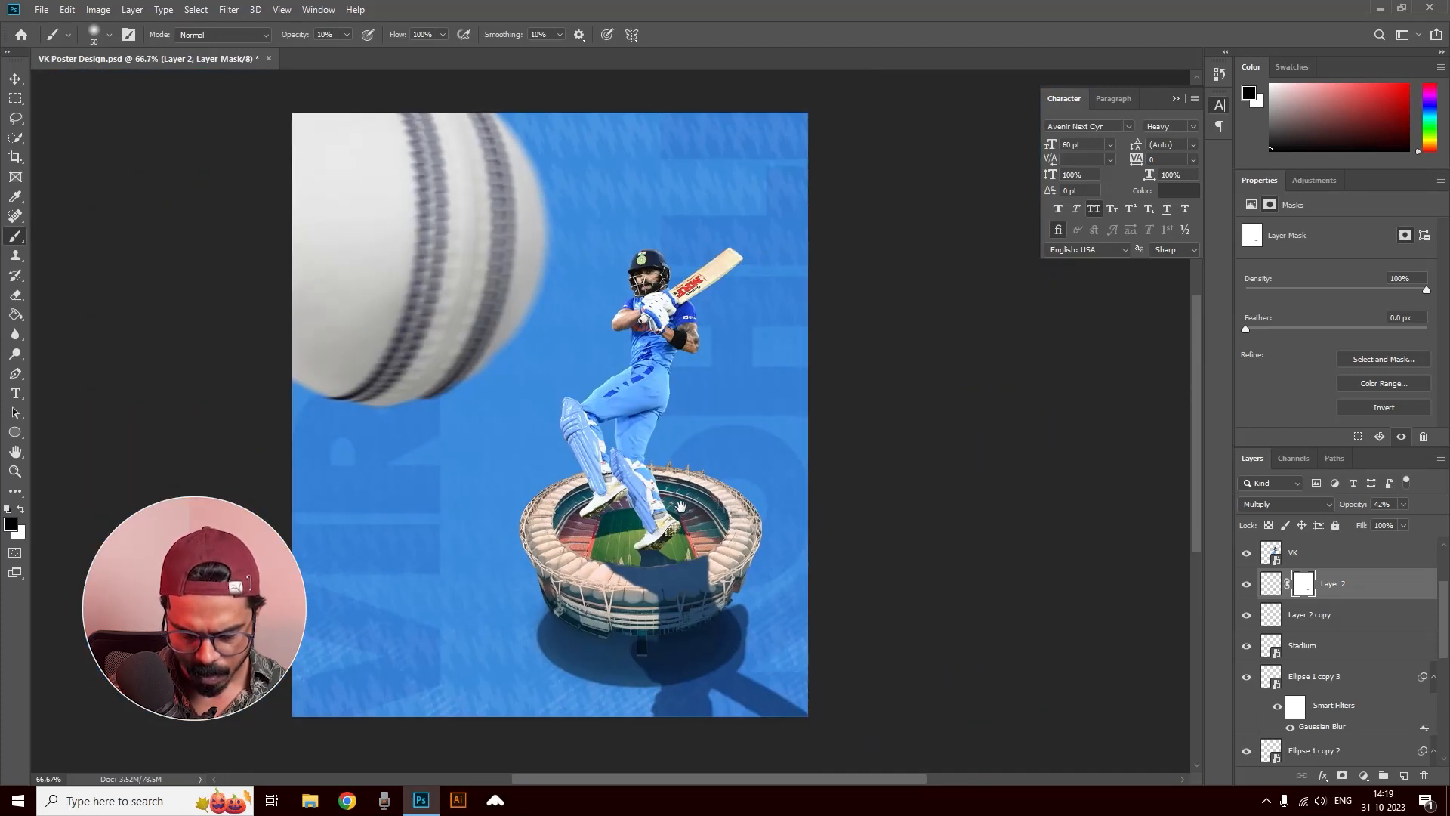
{"action": "left_click_drag", "start_coordinate": [676, 511], "coordinate": [732, 485]}
{"action": "left_click", "coordinate": [687, 477], "text": "alt"}
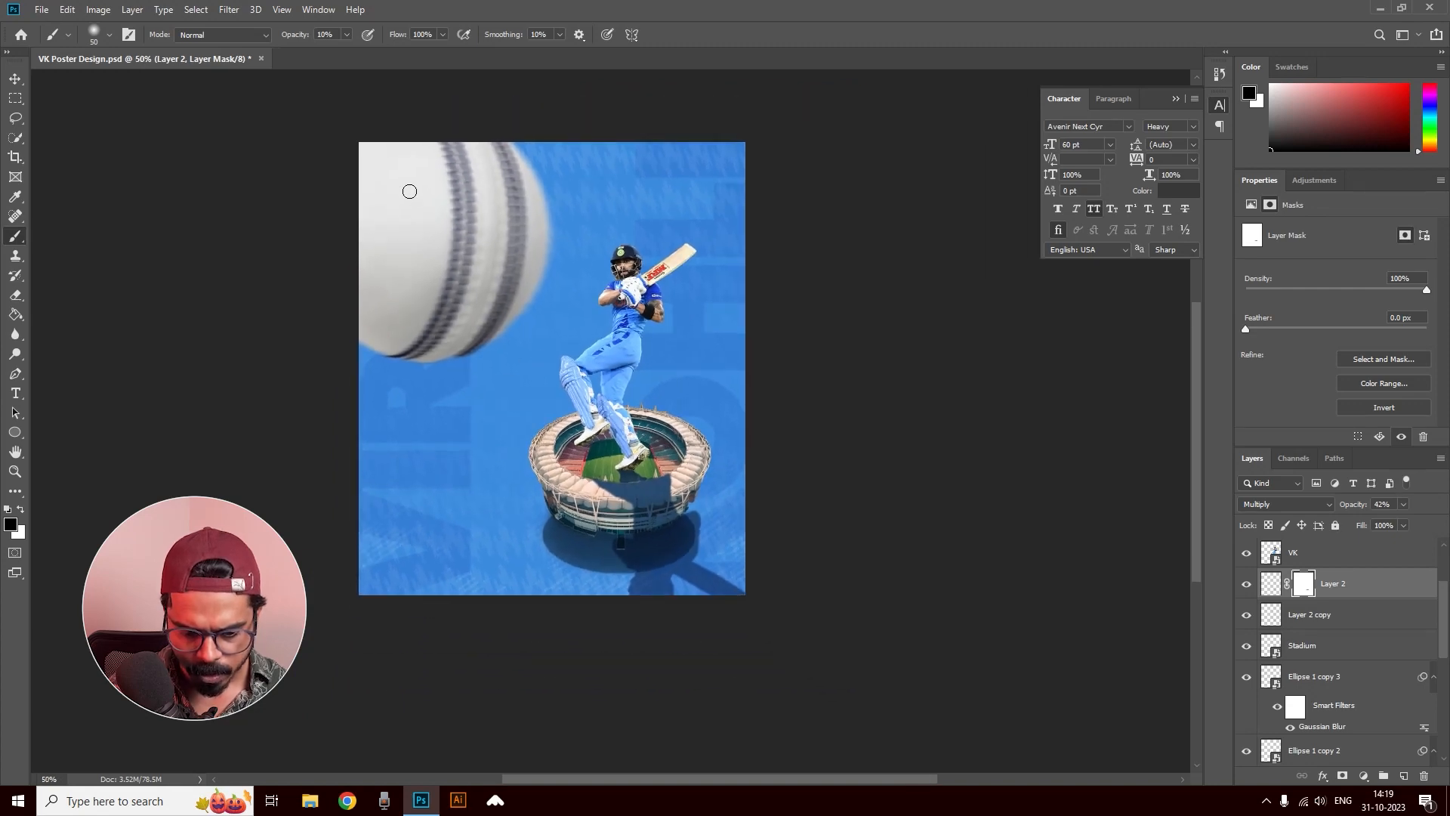
{"action": "key", "text": "v"}
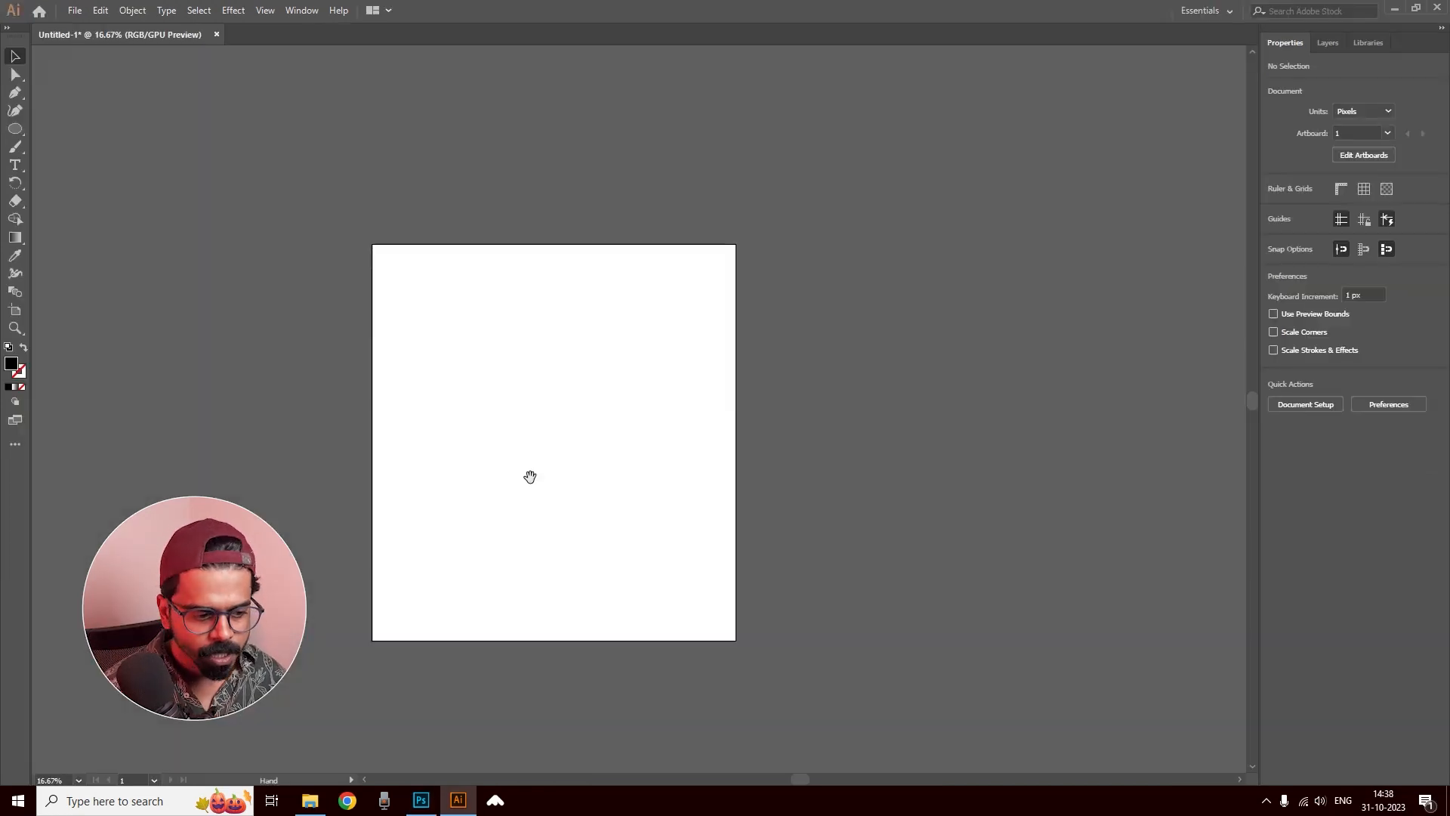
Step: In Illustrator, add the text "THE RUN MACHINE" to the blank artboard and move it to the artboard's top centre
{"action": "left_click_drag", "start_coordinate": [531, 477], "coordinate": [597, 429]}
{"action": "left_click", "coordinate": [543, 415], "text": "ctrl"}
{"action": "left_click_drag", "start_coordinate": [712, 388], "coordinate": [544, 347]}
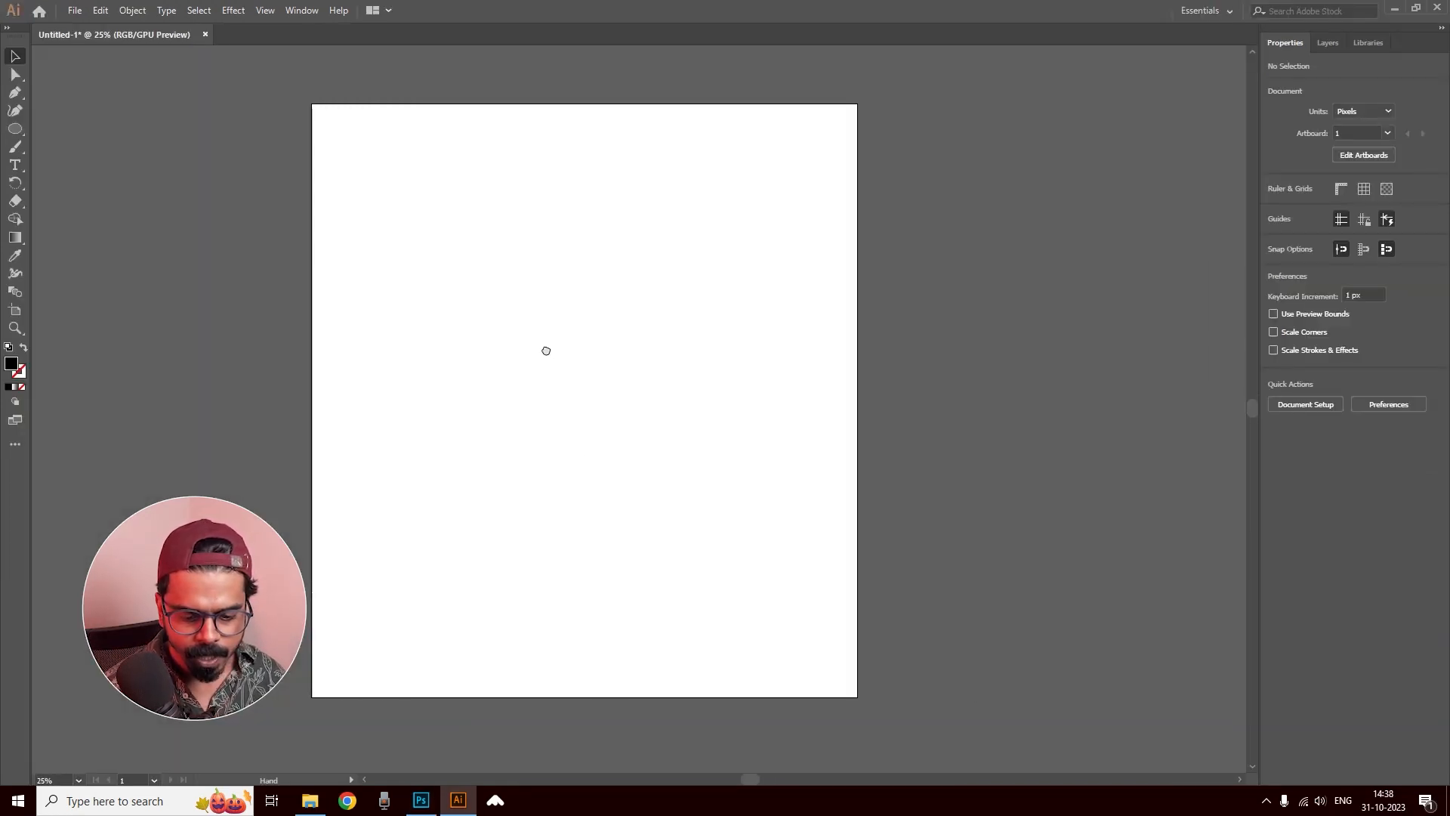
{"action": "key", "text": "t"}
{"action": "left_click", "coordinate": [506, 322]}
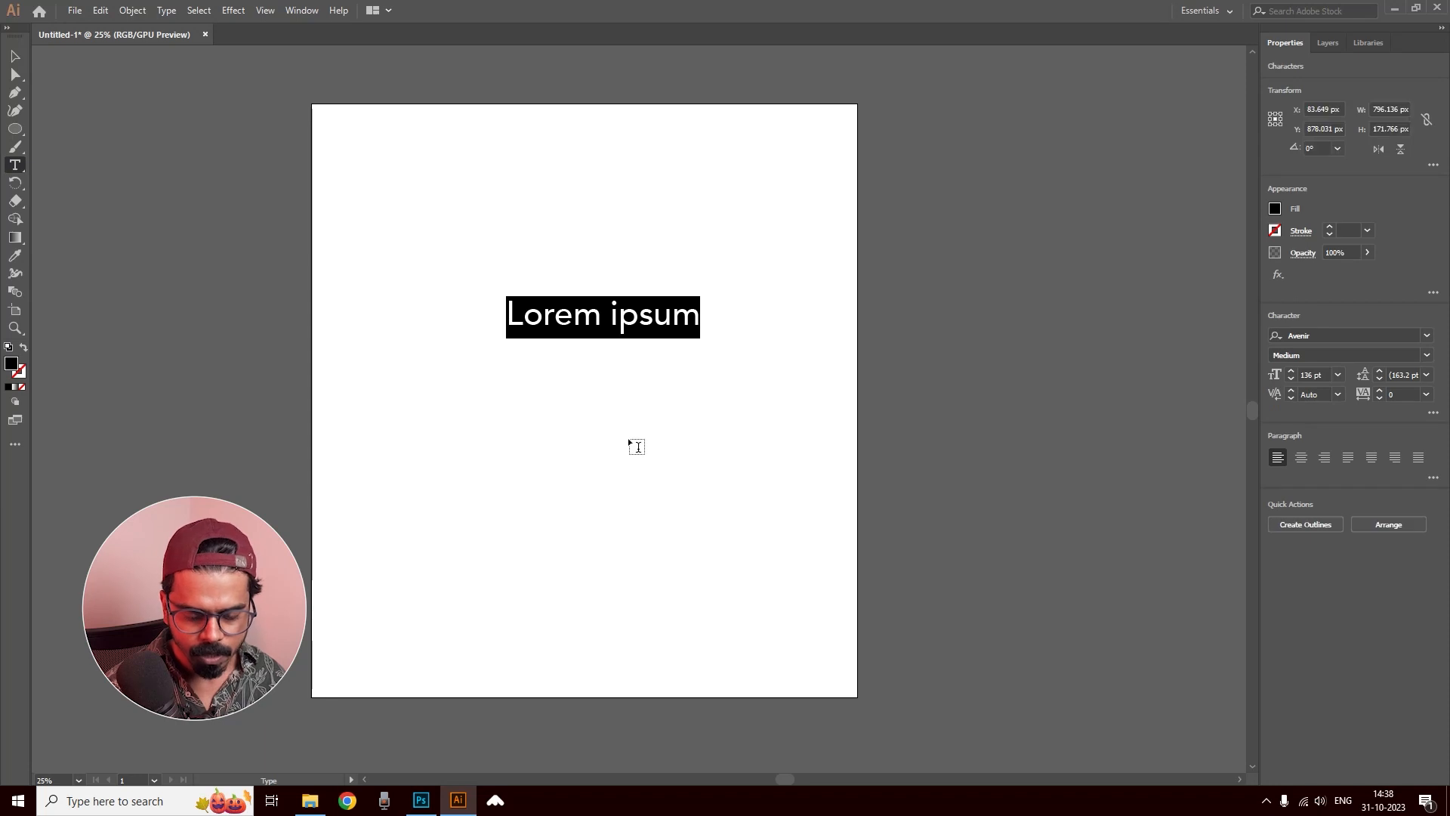
{"action": "type", "text": "THE "}
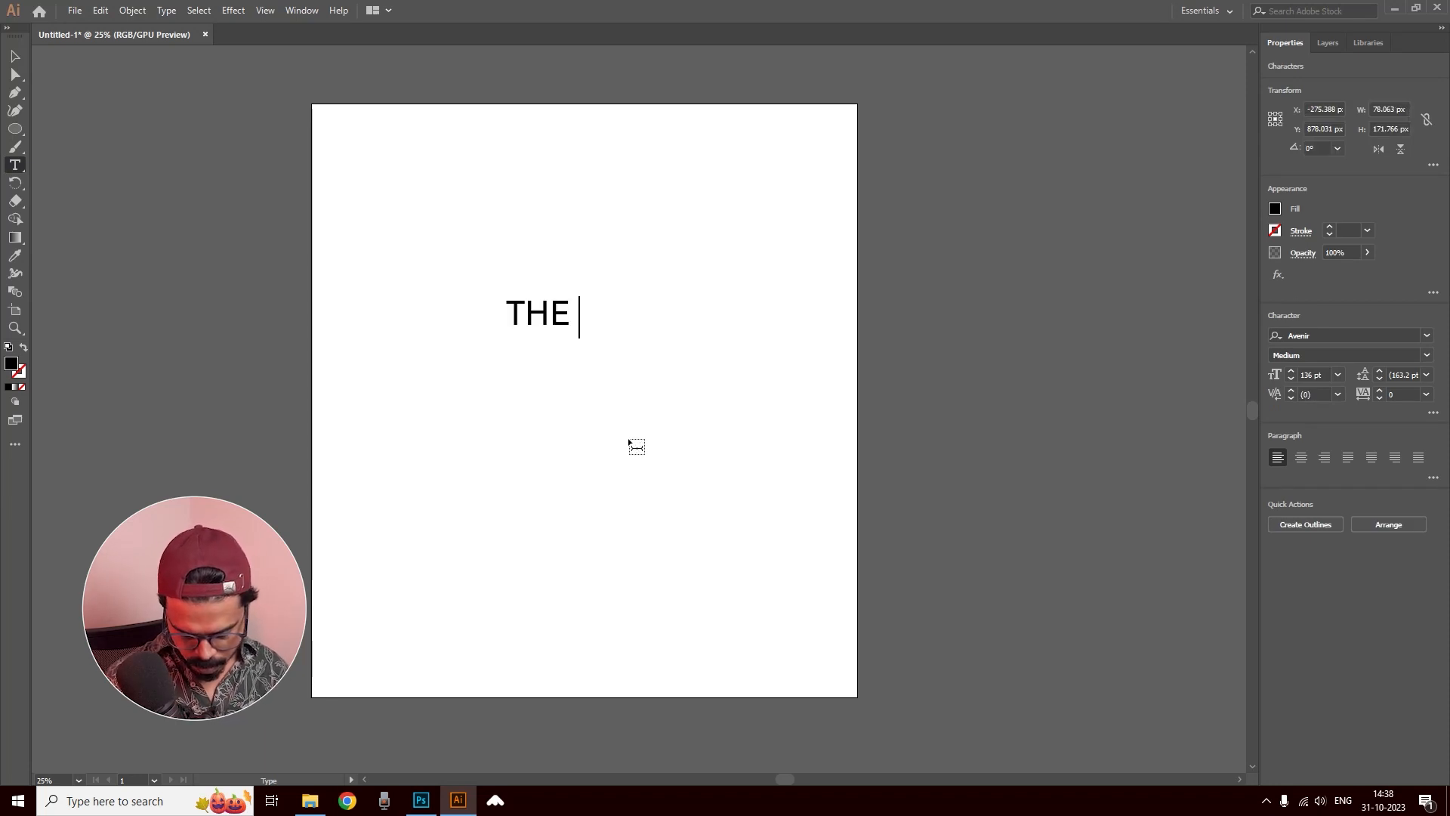
{"action": "type", "text": "RUN MA"}
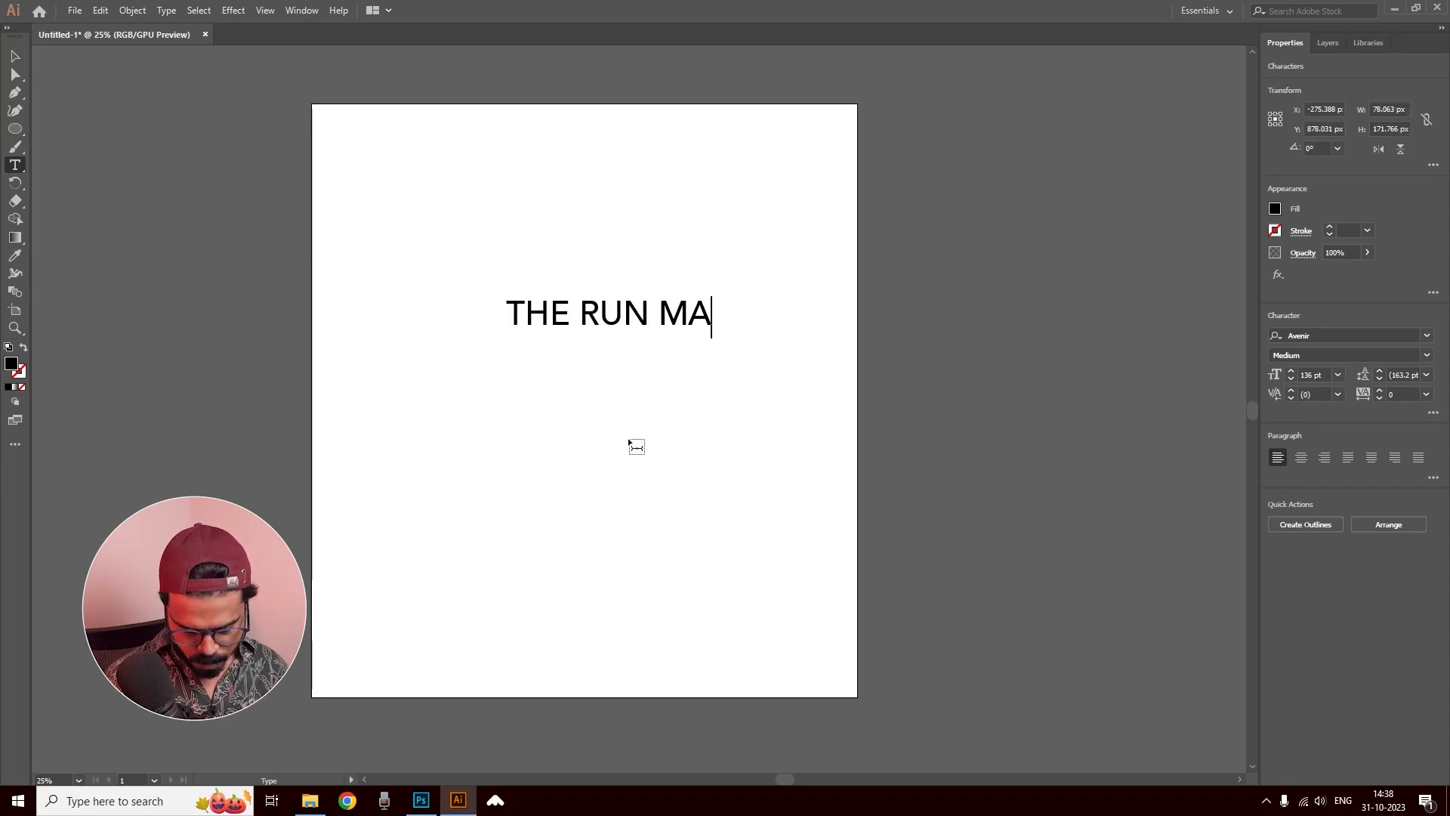
{"action": "type", "text": "CHINE"}
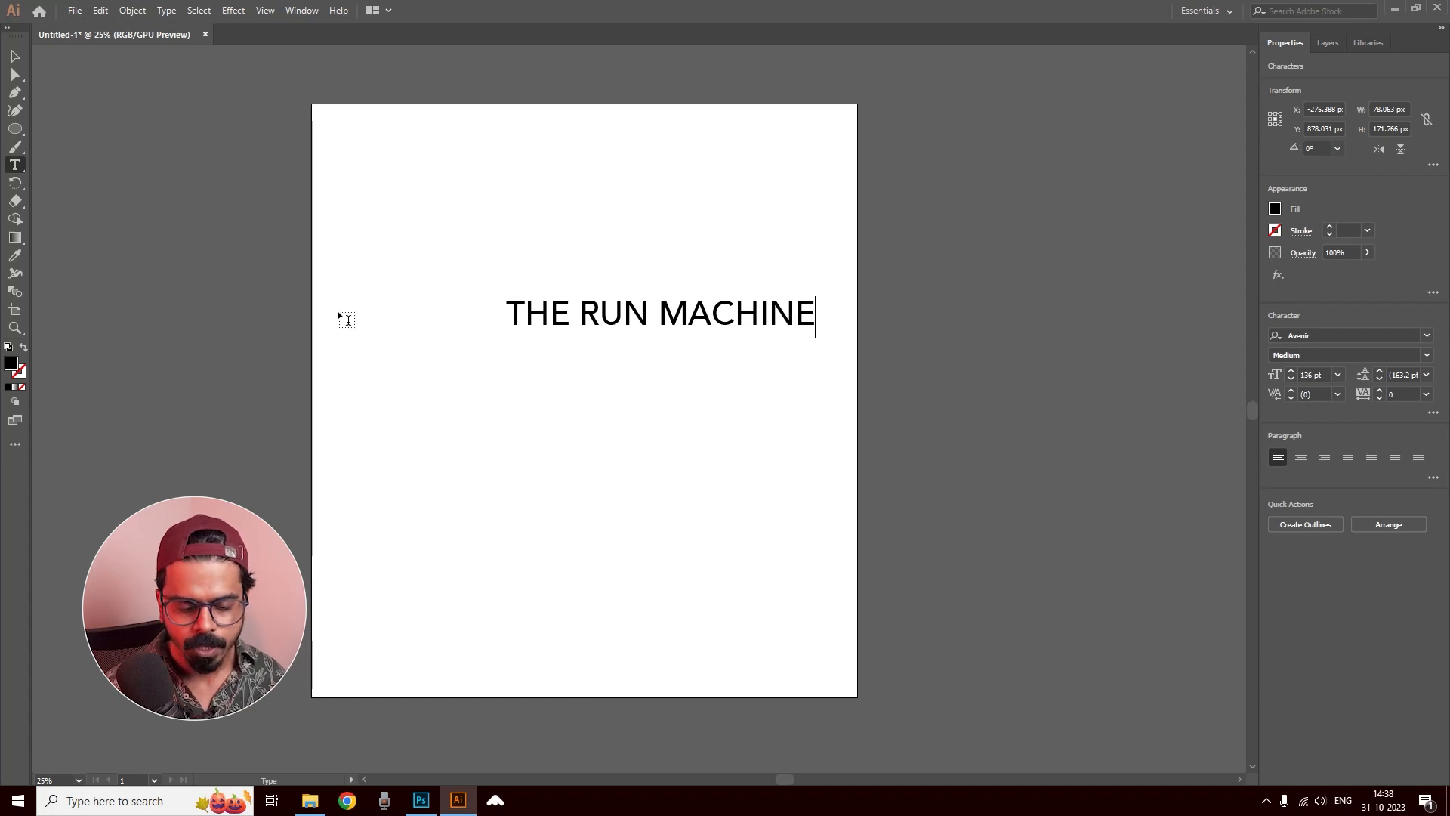
{"action": "key", "text": "Escape"}
{"action": "left_click_drag", "start_coordinate": [671, 319], "coordinate": [587, 166]}
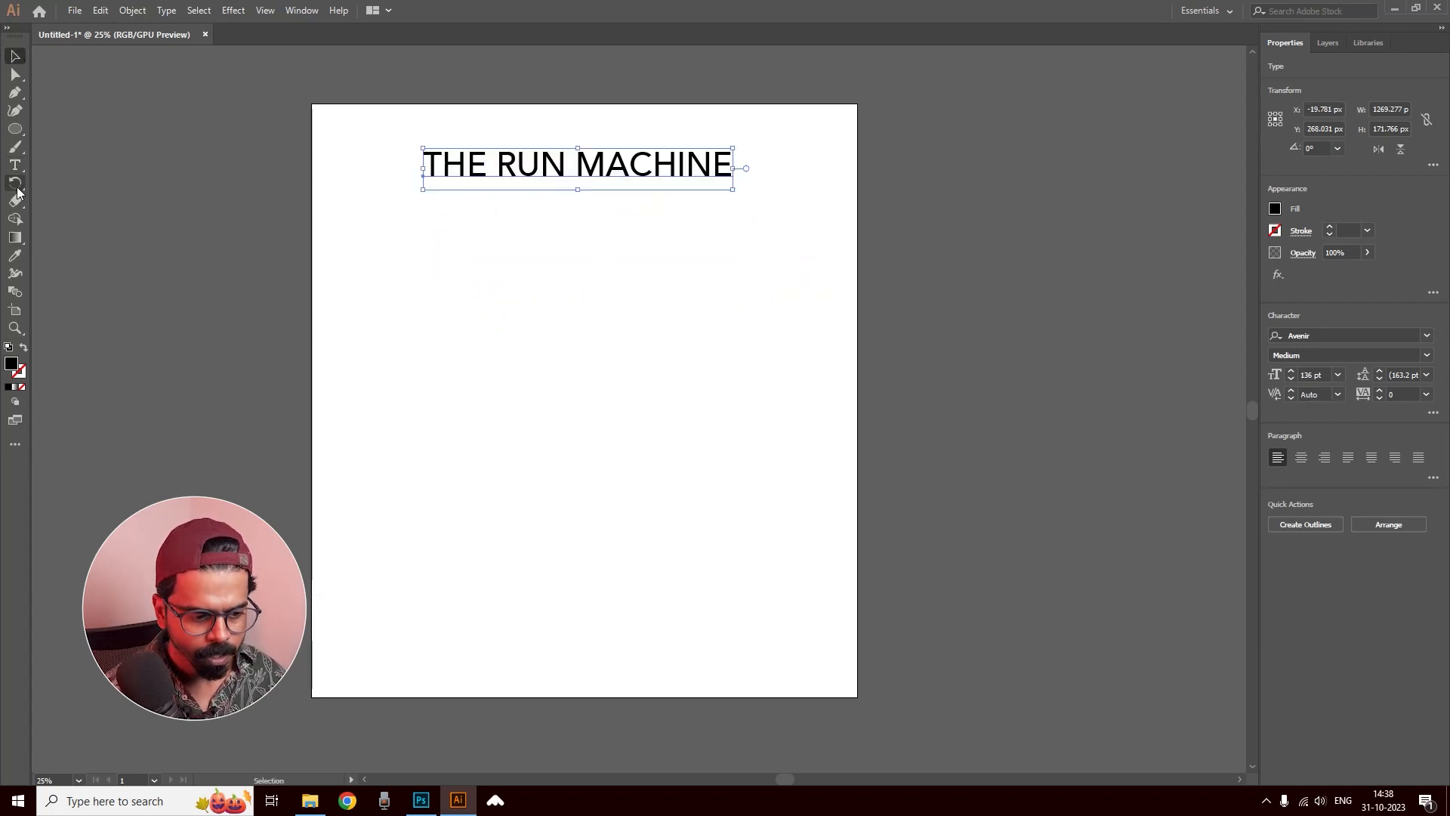
Step: Draw a circle about 1106 px in diameter on the artboard below the text
{"action": "left_click", "coordinate": [15, 129]}
{"action": "left_click_drag", "start_coordinate": [464, 291], "coordinate": [742, 499]}
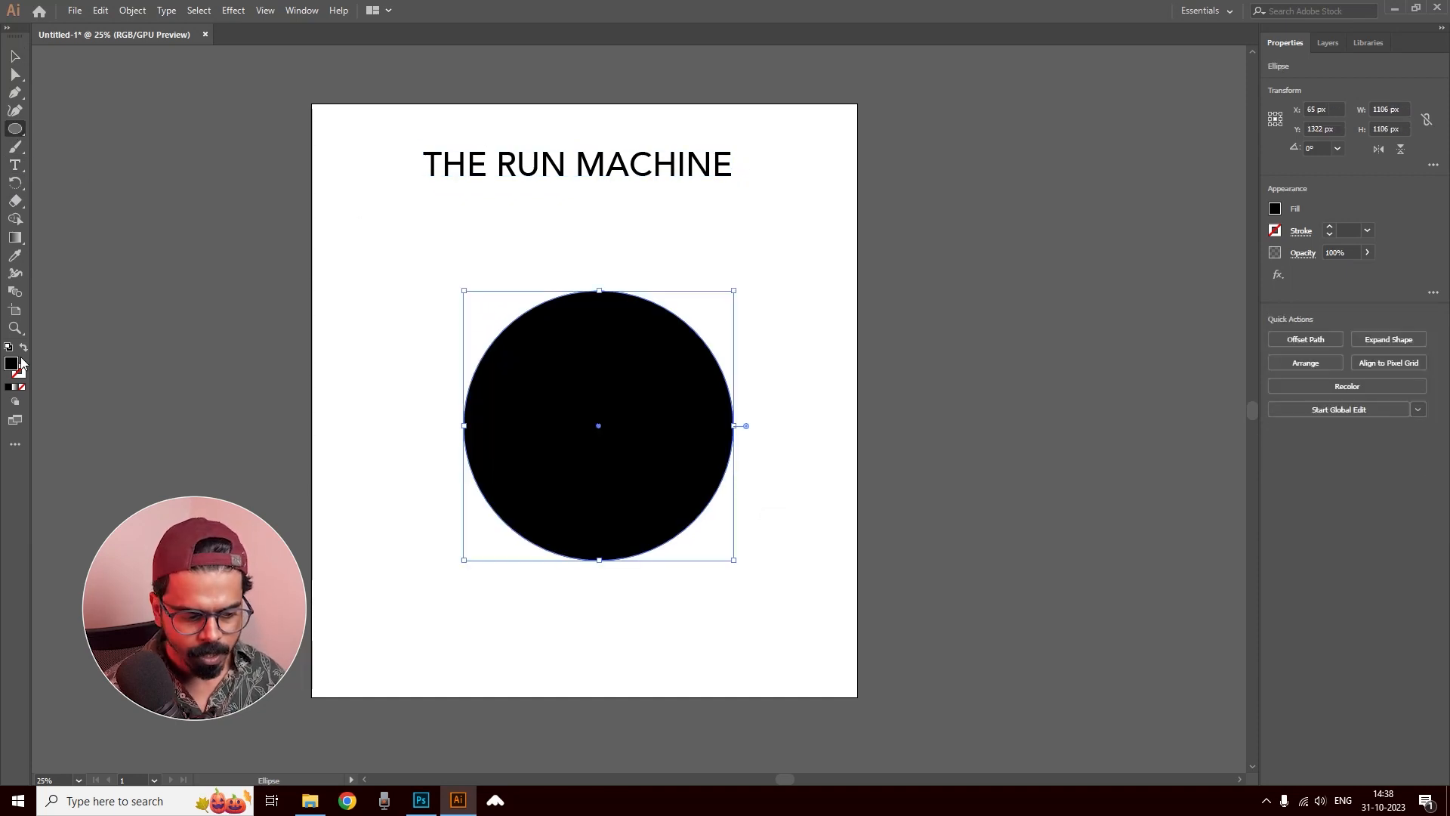
Step: Swap the circle's fill for a 1 pt black outline and add a smaller copy about 706 px in diameter inside it
{"action": "left_click", "coordinate": [24, 347]}
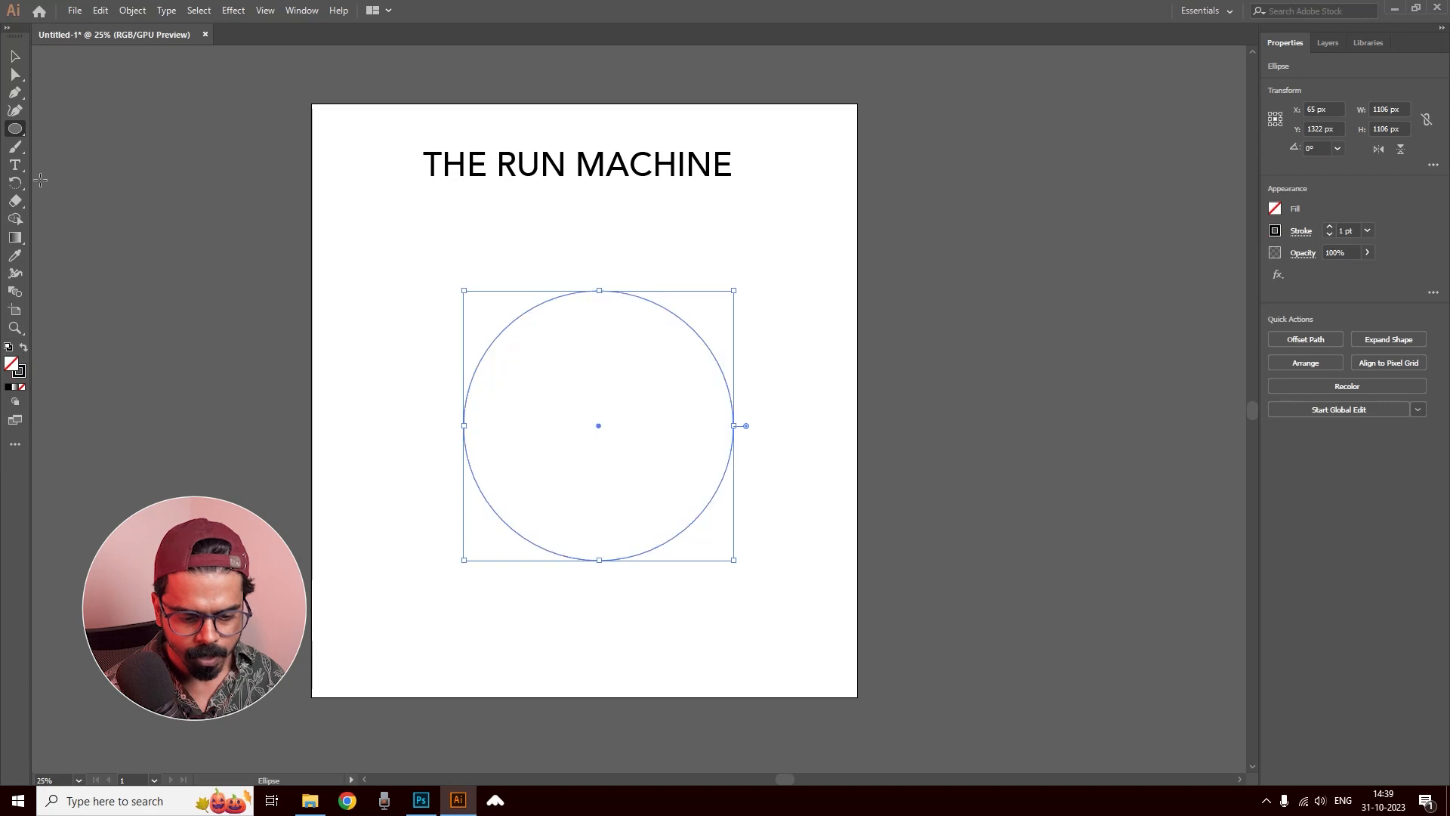
{"action": "left_click", "coordinate": [15, 56]}
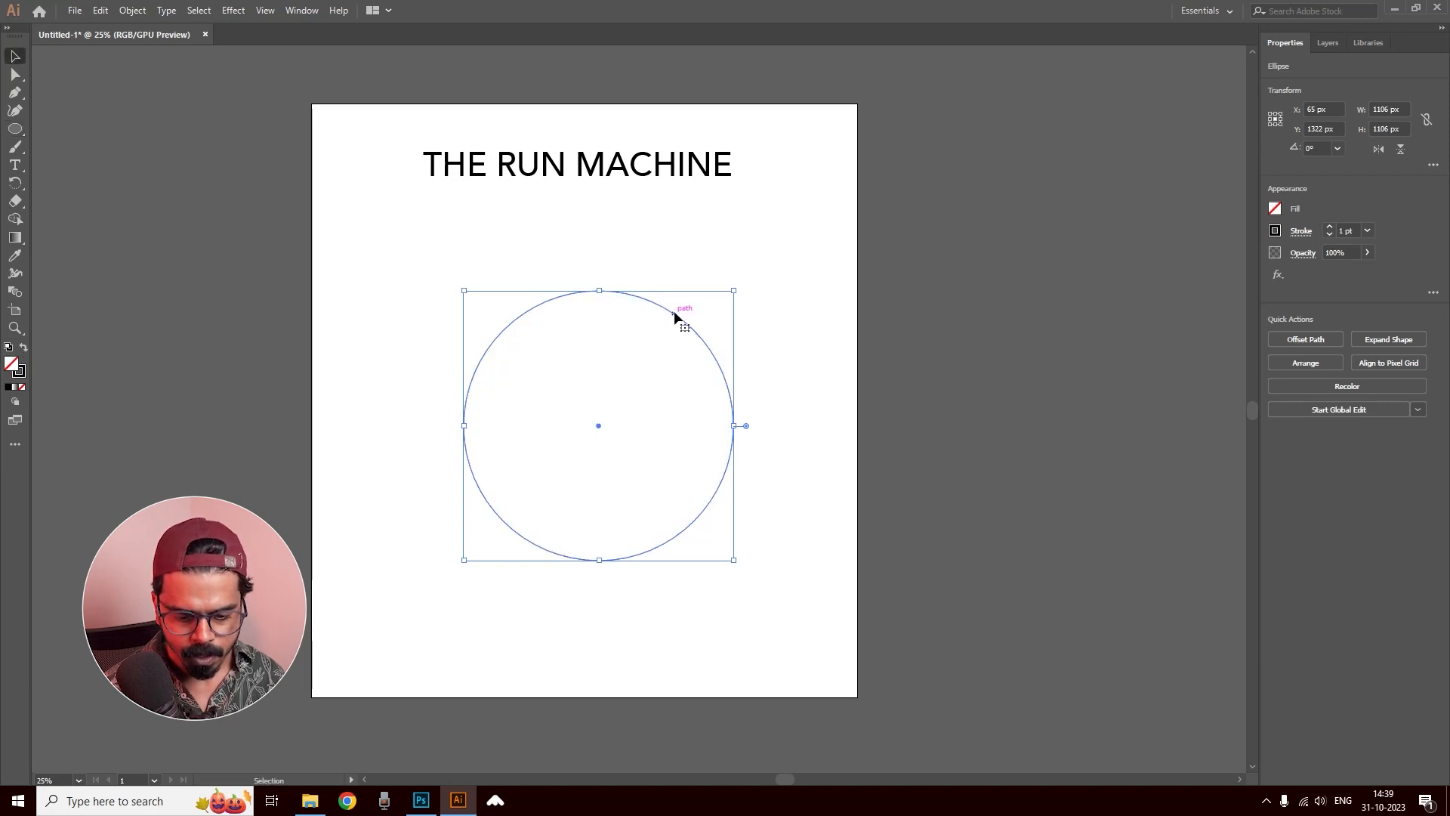
{"action": "left_click_drag", "start_coordinate": [674, 311], "coordinate": [674, 368]}
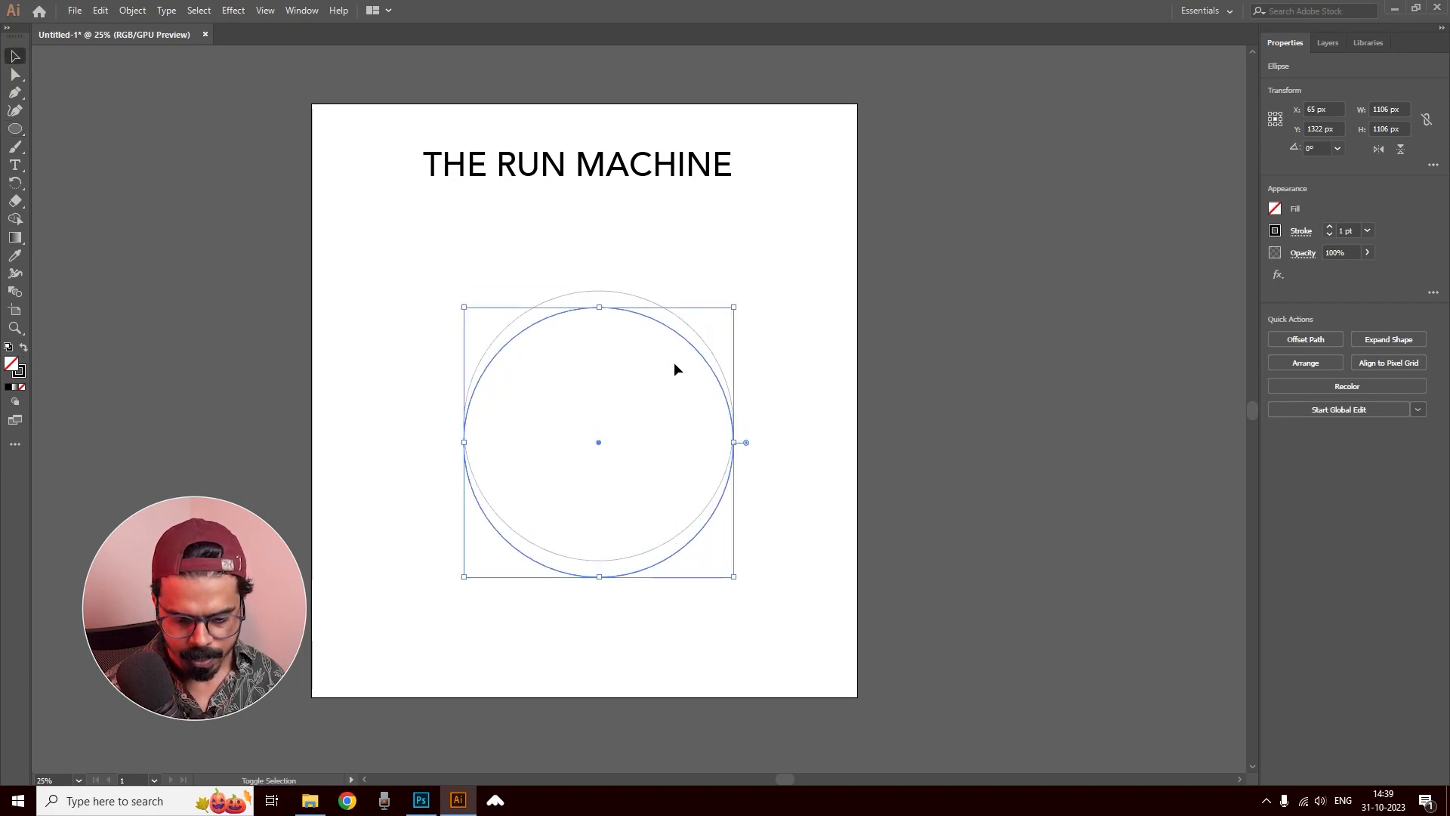
{"action": "left_click_drag", "start_coordinate": [735, 578], "coordinate": [665, 474]}
{"action": "key", "text": "ctrl+z"}
{"action": "key", "text": "ctrl+f"}
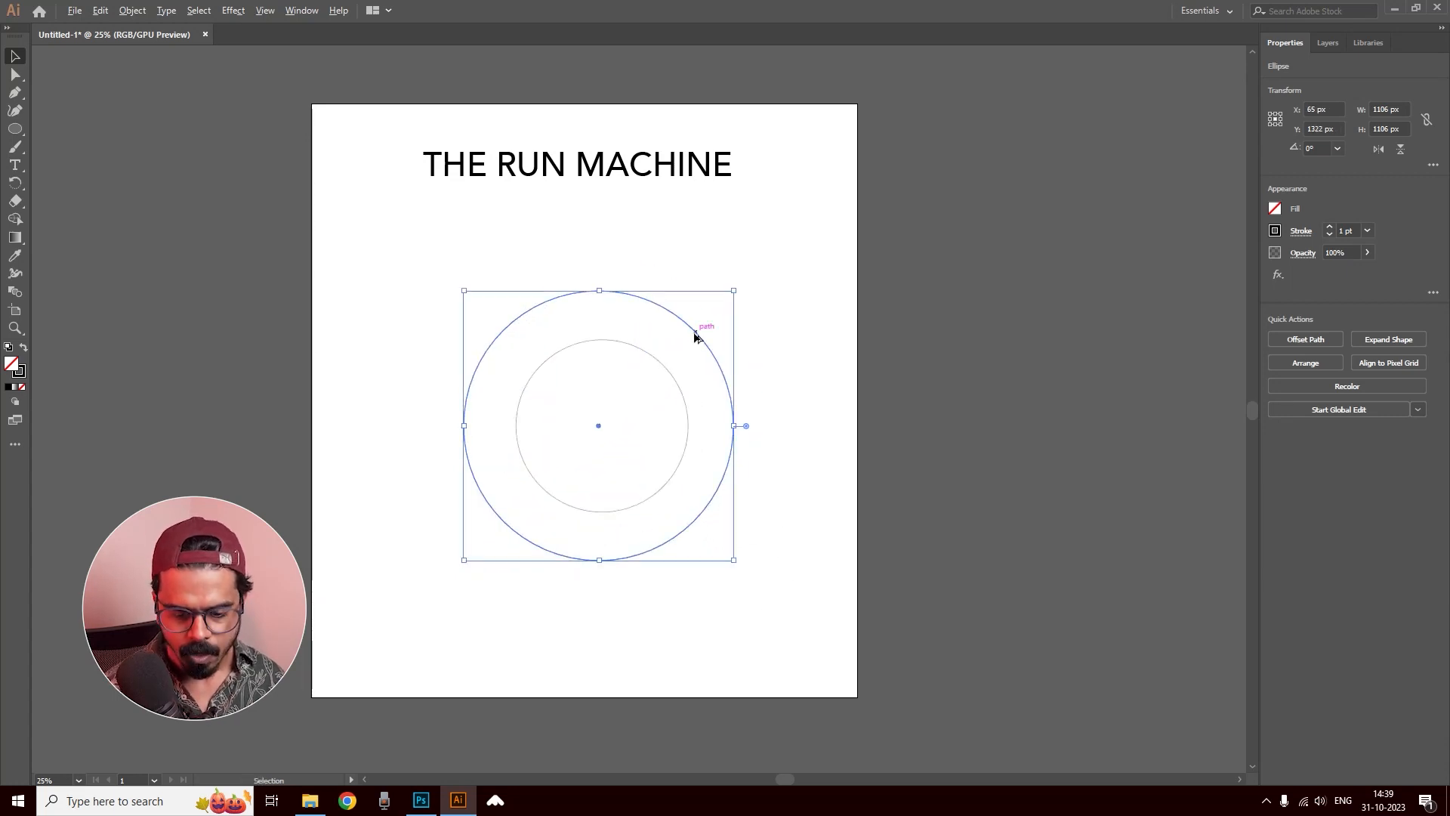
Step: Add a larger outer copy of the circle about 1380.5 px in diameter and align all three circles on a common centre
{"action": "left_click_drag", "start_coordinate": [696, 336], "coordinate": [816, 207]}
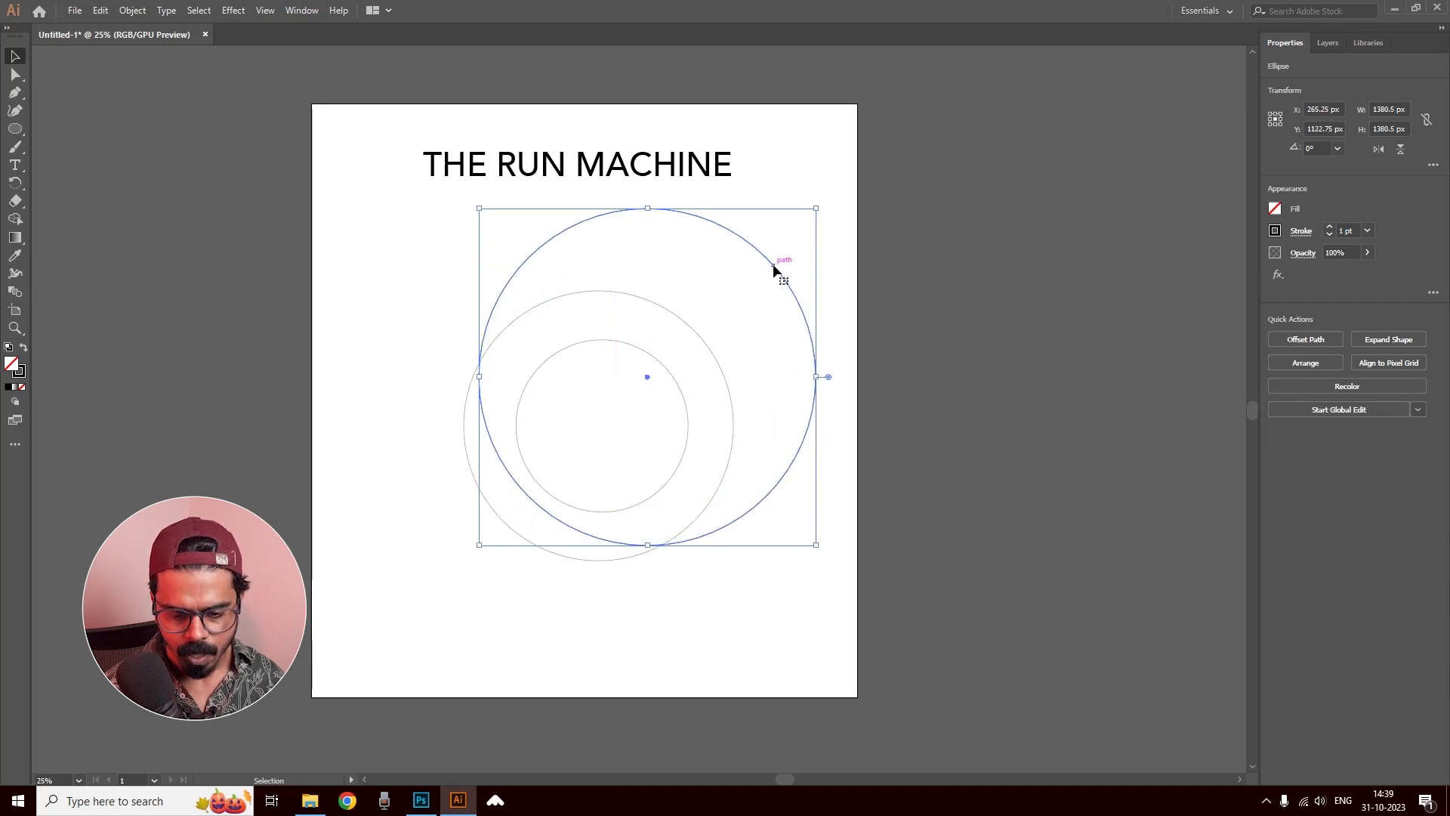
{"action": "left_click_drag", "start_coordinate": [774, 272], "coordinate": [599, 492]}
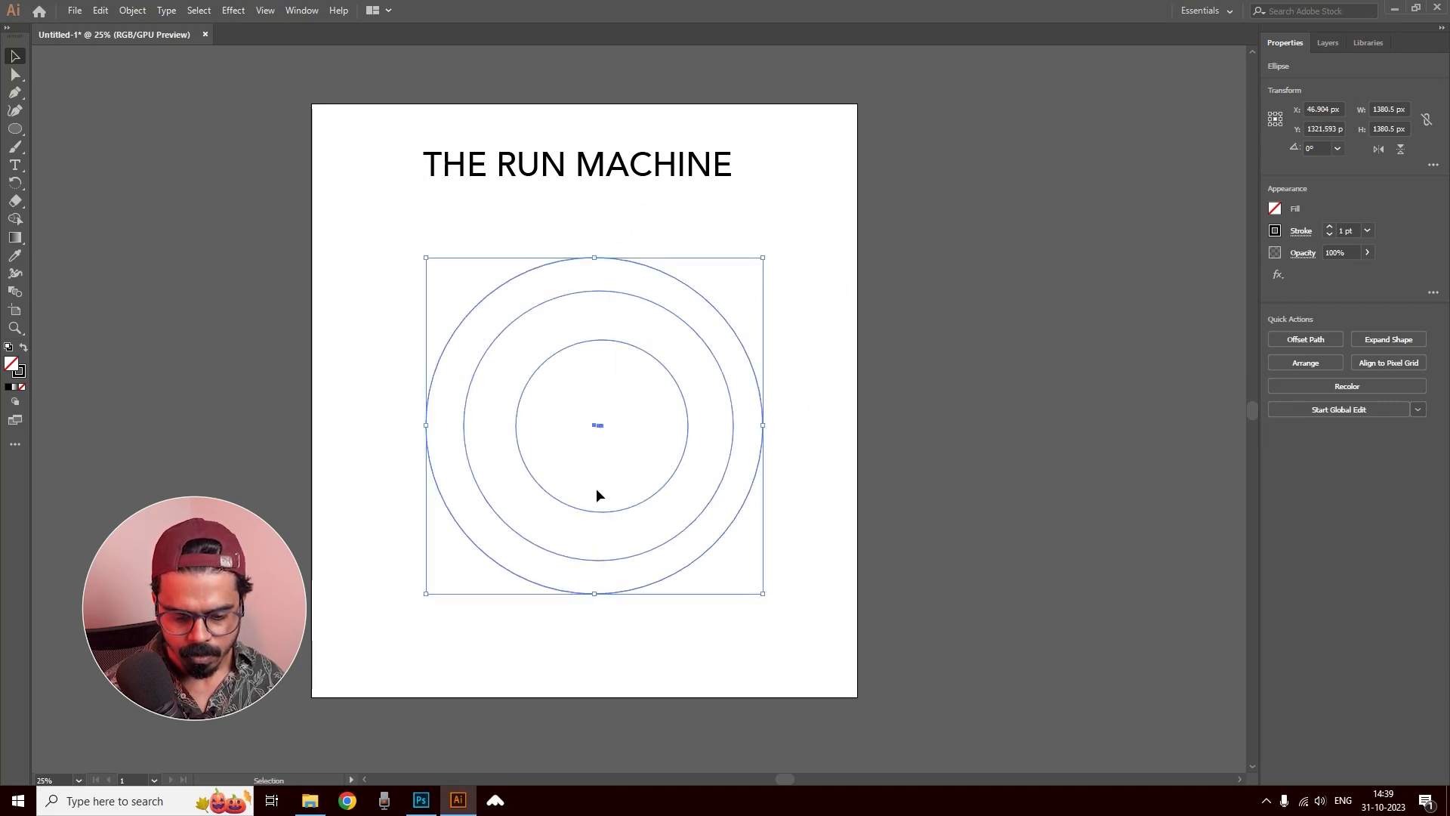
{"action": "left_click", "coordinate": [1327, 338]}
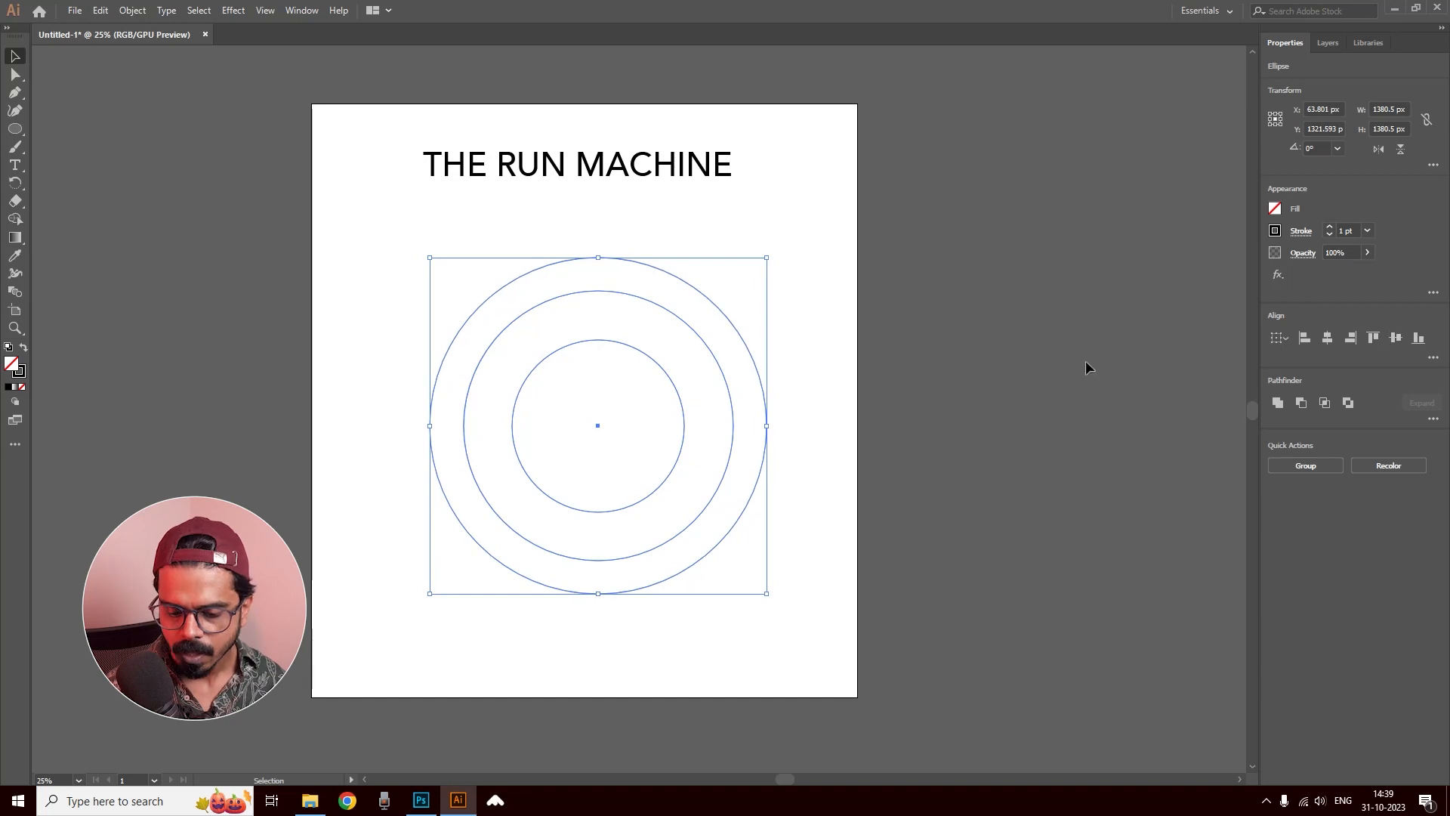
{"action": "left_click", "coordinate": [835, 320]}
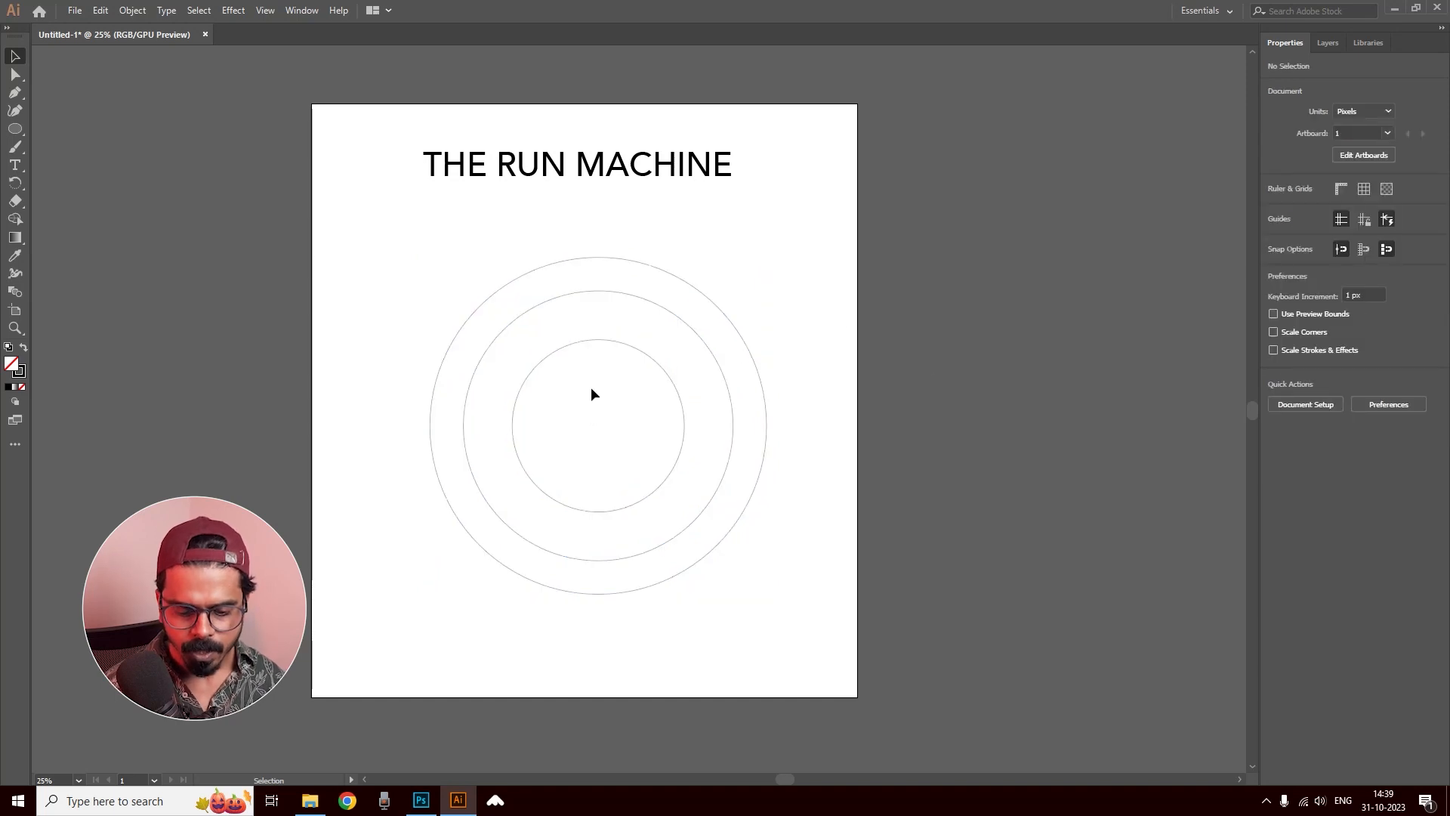
Step: Copy the "THE RUN MACHINE" heading text and place it as type on the path of the middle circle
{"action": "left_click", "coordinate": [585, 293]}
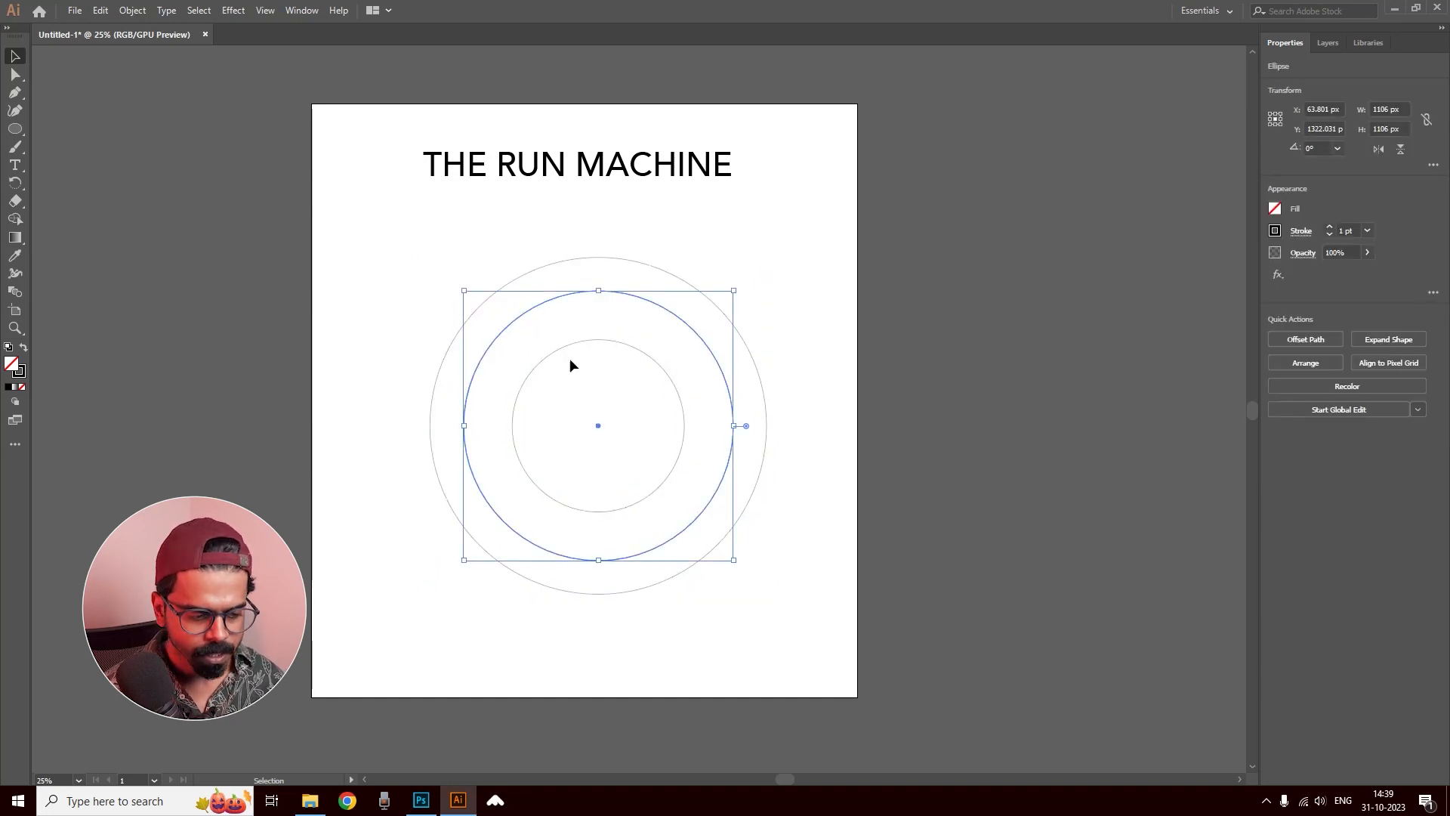
{"action": "triple_click", "coordinate": [587, 164]}
{"action": "key", "text": "ctrl+c"}
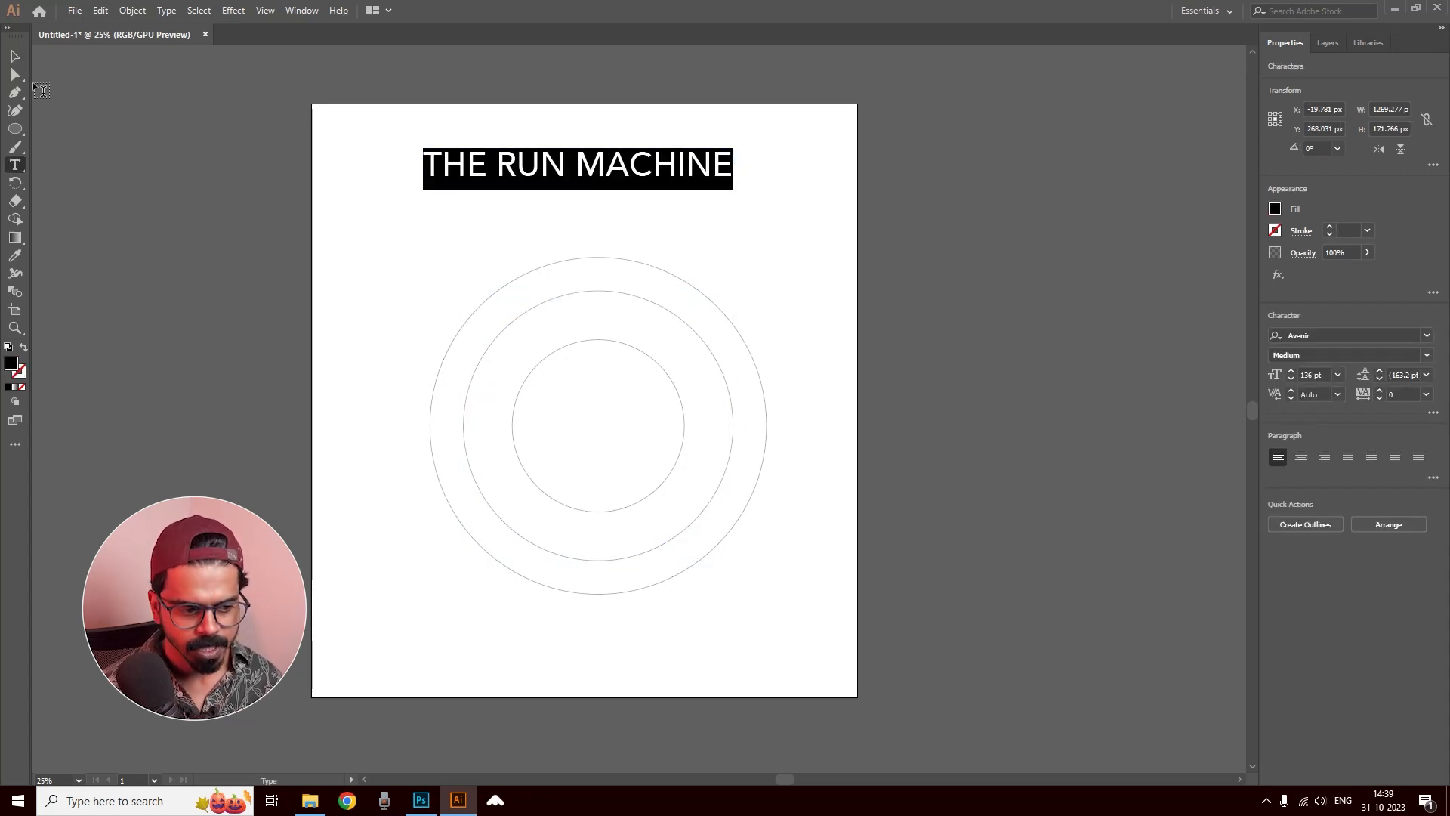
{"action": "left_click", "coordinate": [15, 57]}
{"action": "left_click_drag", "start_coordinate": [15, 165], "coordinate": [72, 186]}
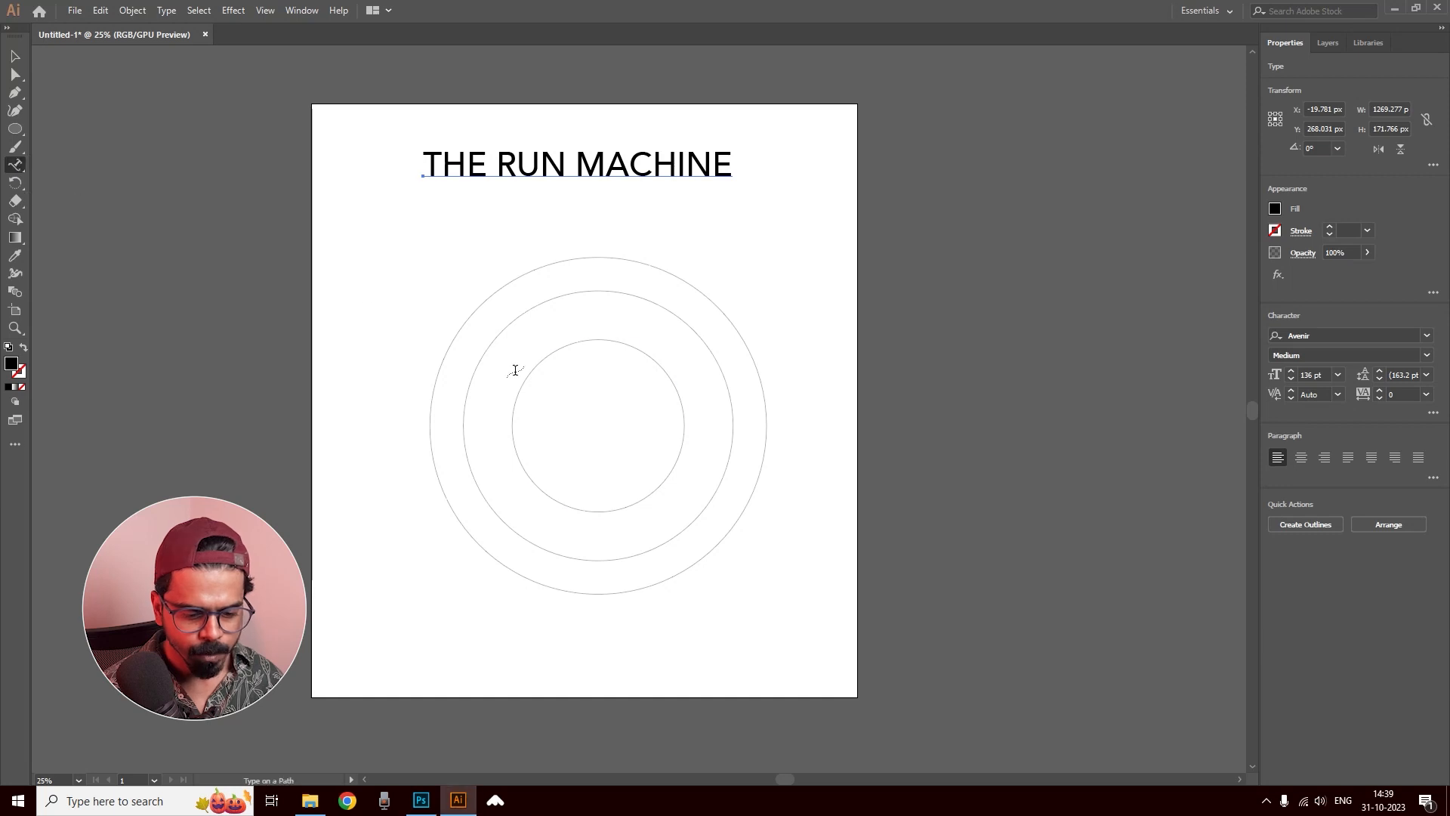
{"action": "left_click", "coordinate": [516, 323]}
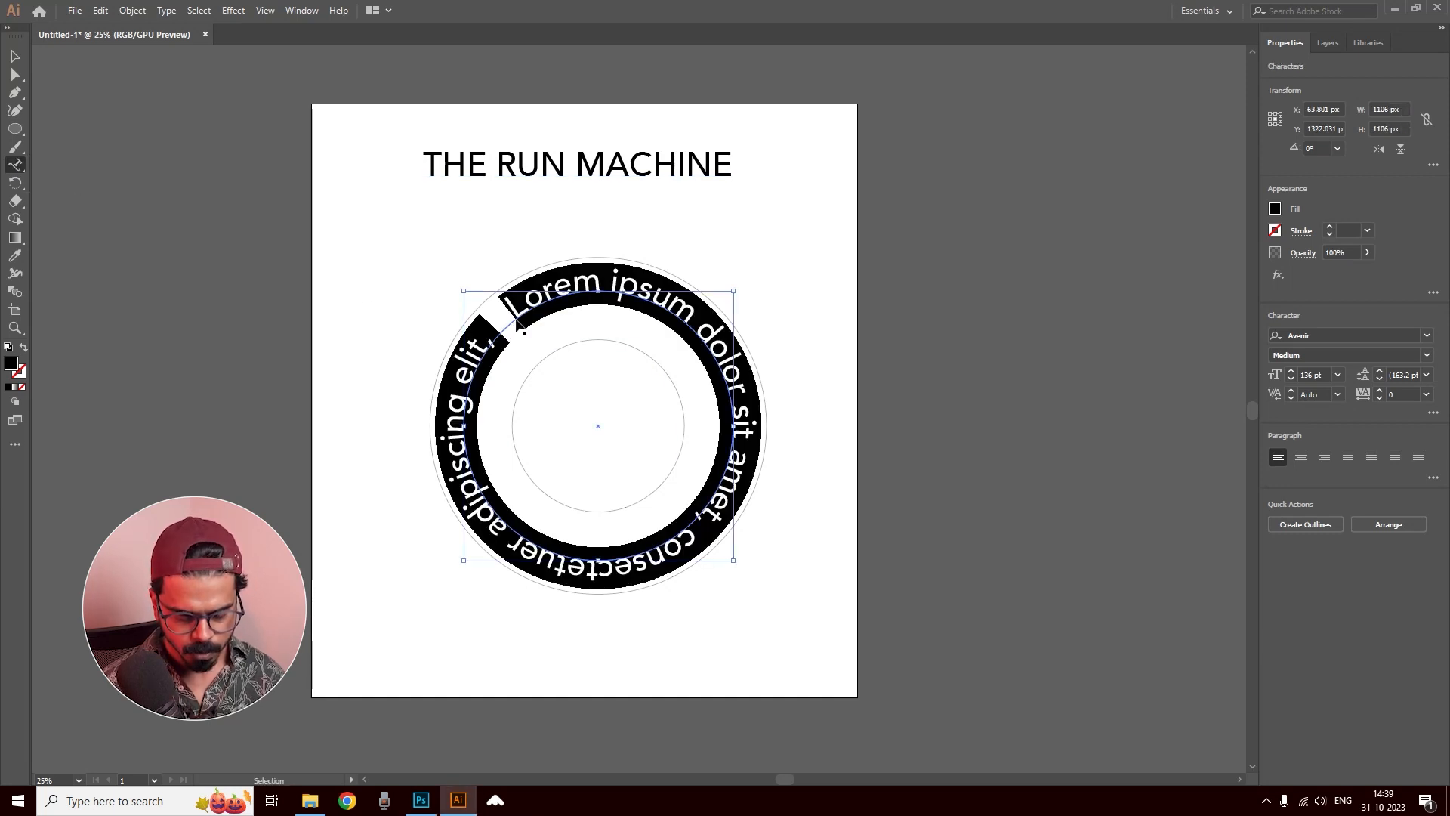
{"action": "key", "text": "ctrl+v"}
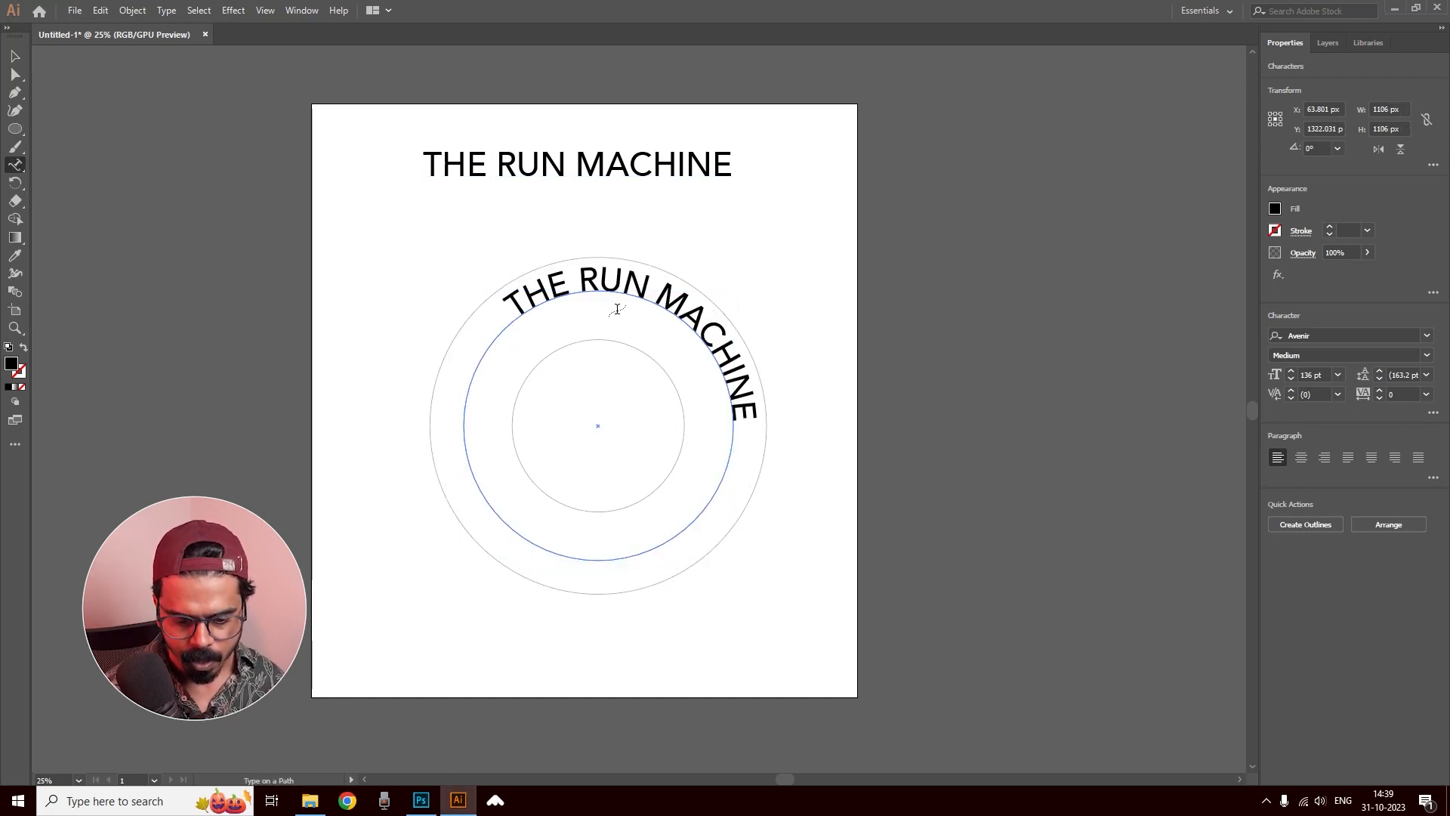
Step: Slide the curved text along the middle circle so it starts at the circle's bottom and runs up its left side
{"action": "left_click", "coordinate": [15, 56]}
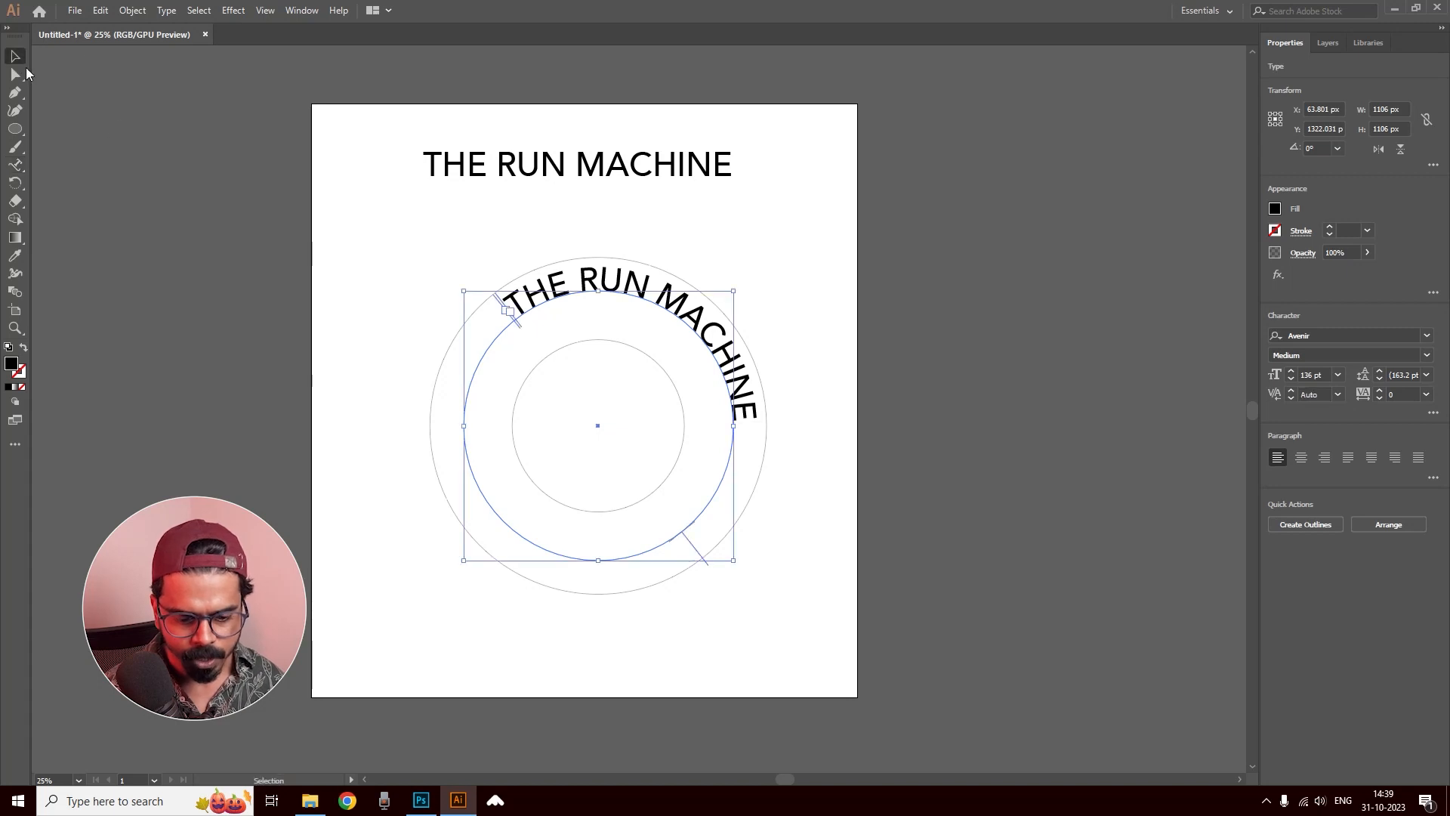
{"action": "left_click", "coordinate": [504, 311]}
{"action": "key", "text": "v"}
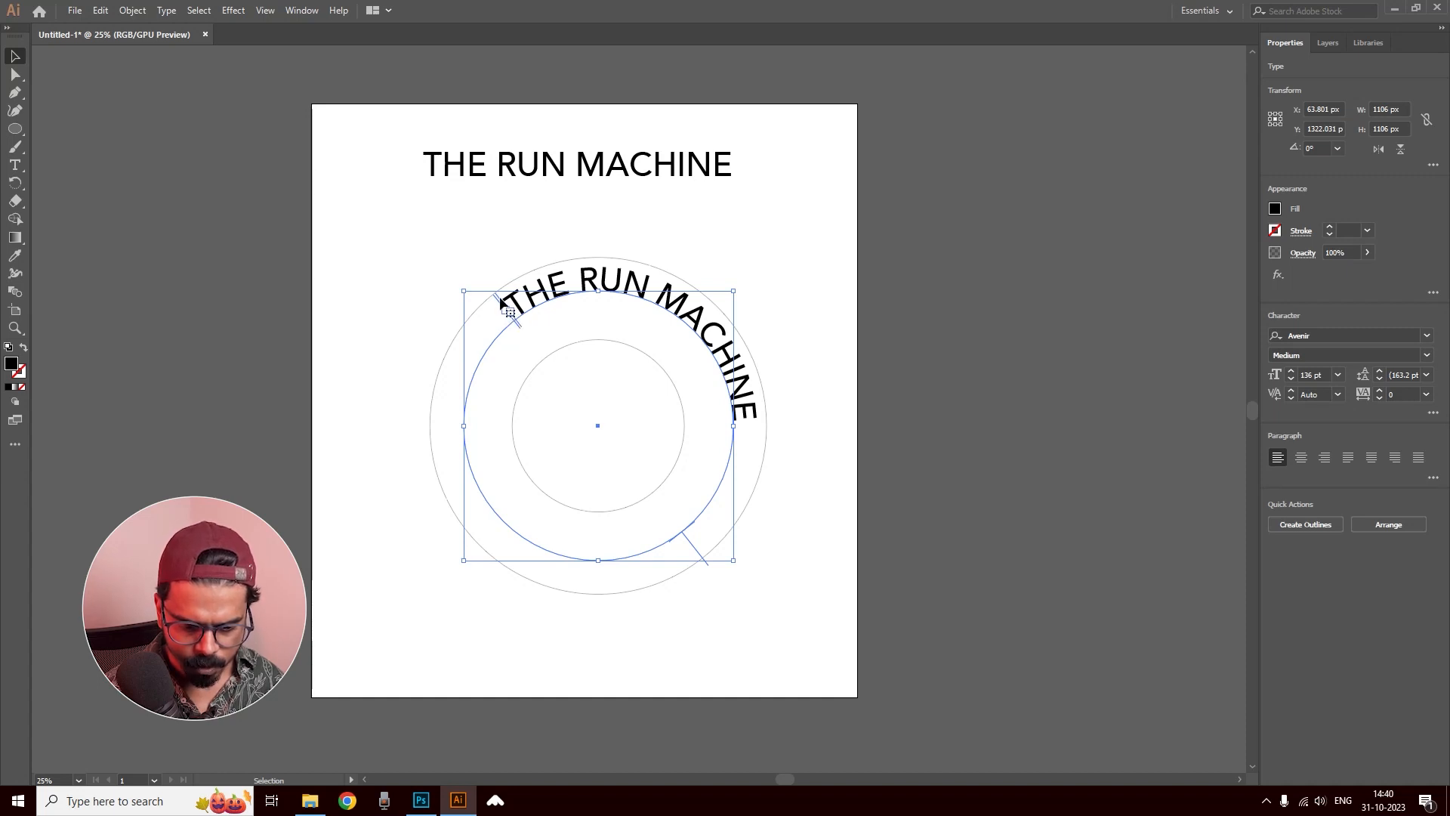
{"action": "left_click_drag", "start_coordinate": [501, 304], "coordinate": [608, 530]}
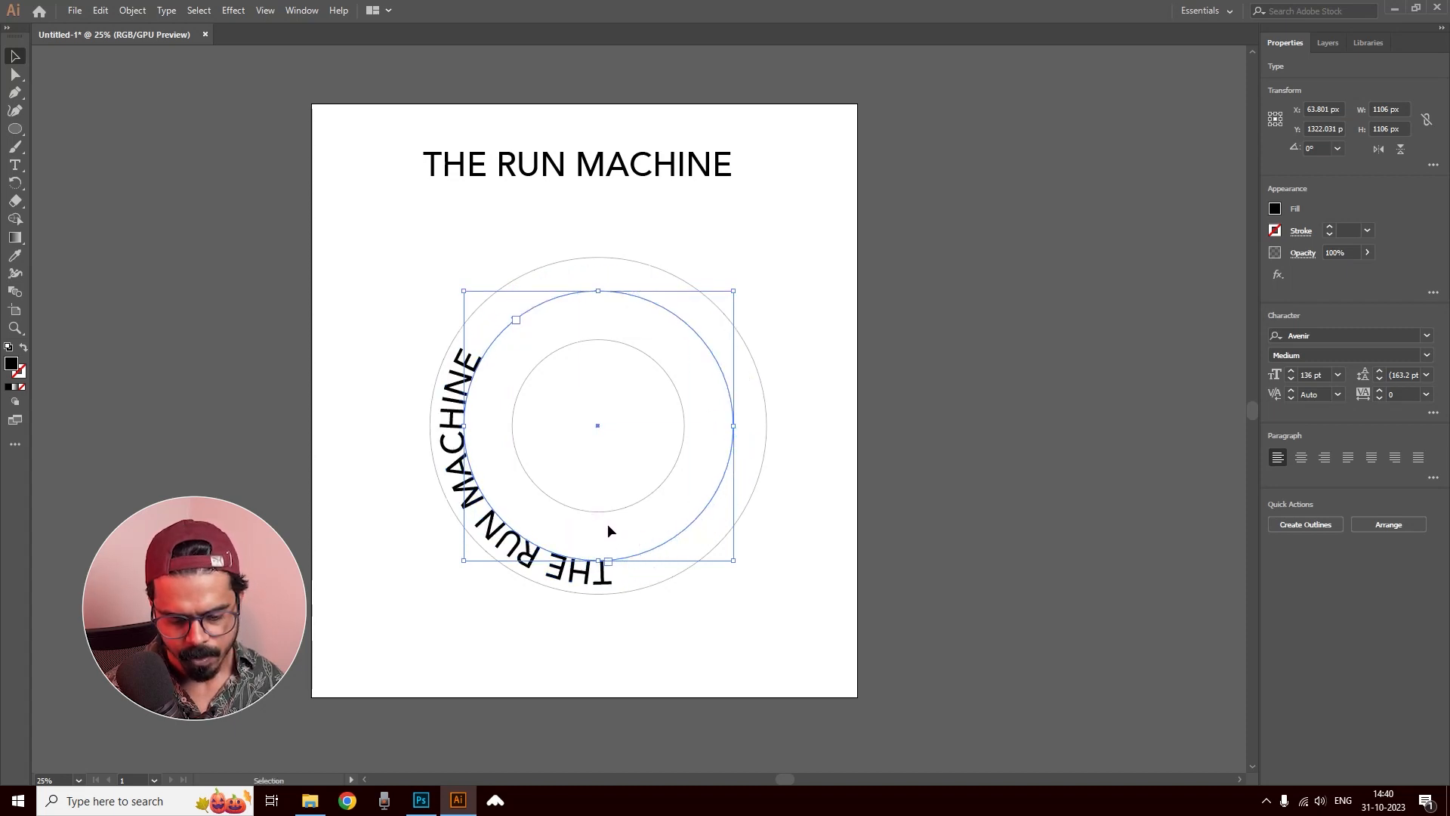
Step: Set the curved text's type-on-a-path options to the Rainbow effect with Center alignment to the path
{"action": "left_click", "coordinate": [166, 11]}
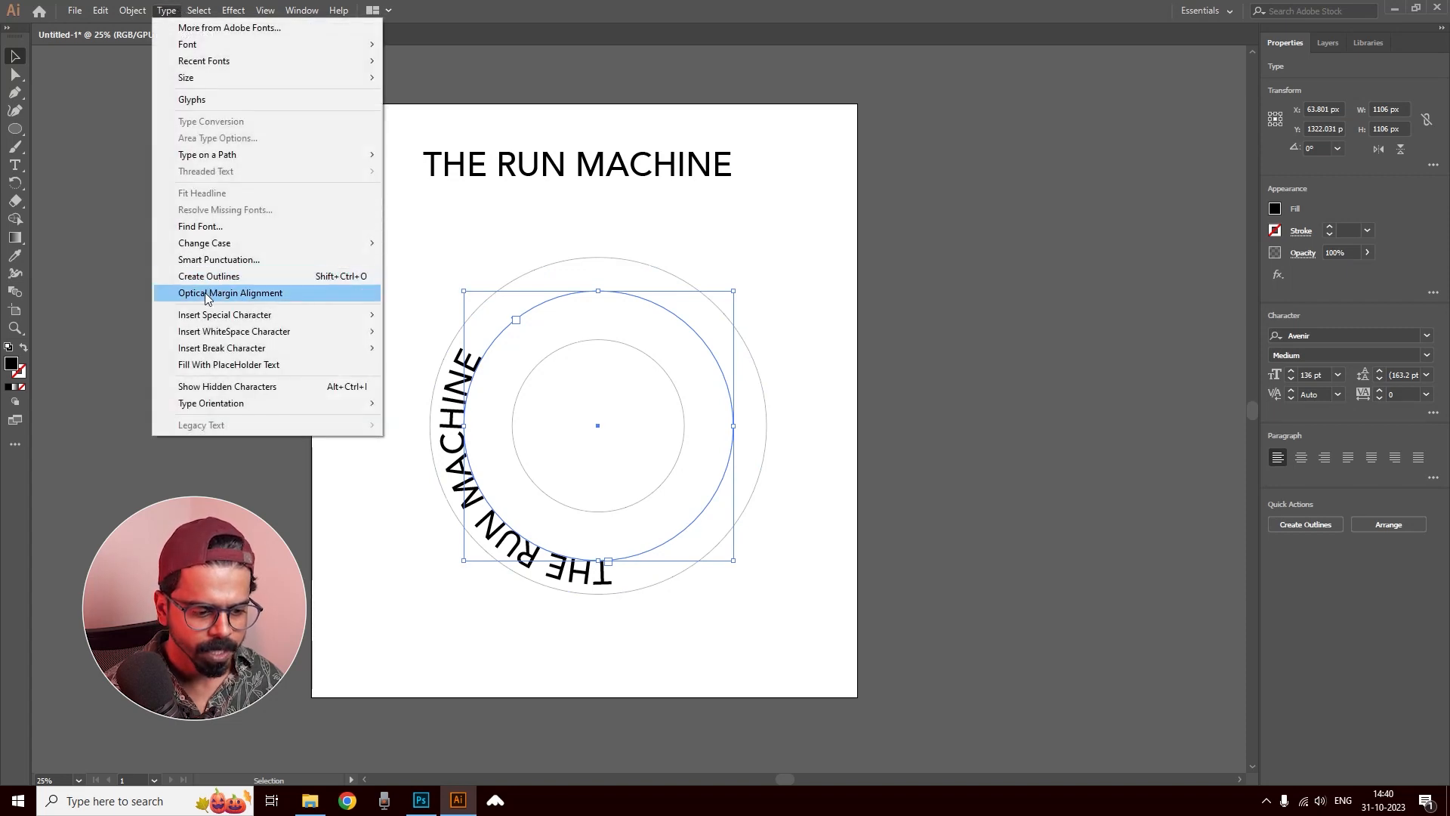
{"action": "mouse_move", "coordinate": [211, 155]}
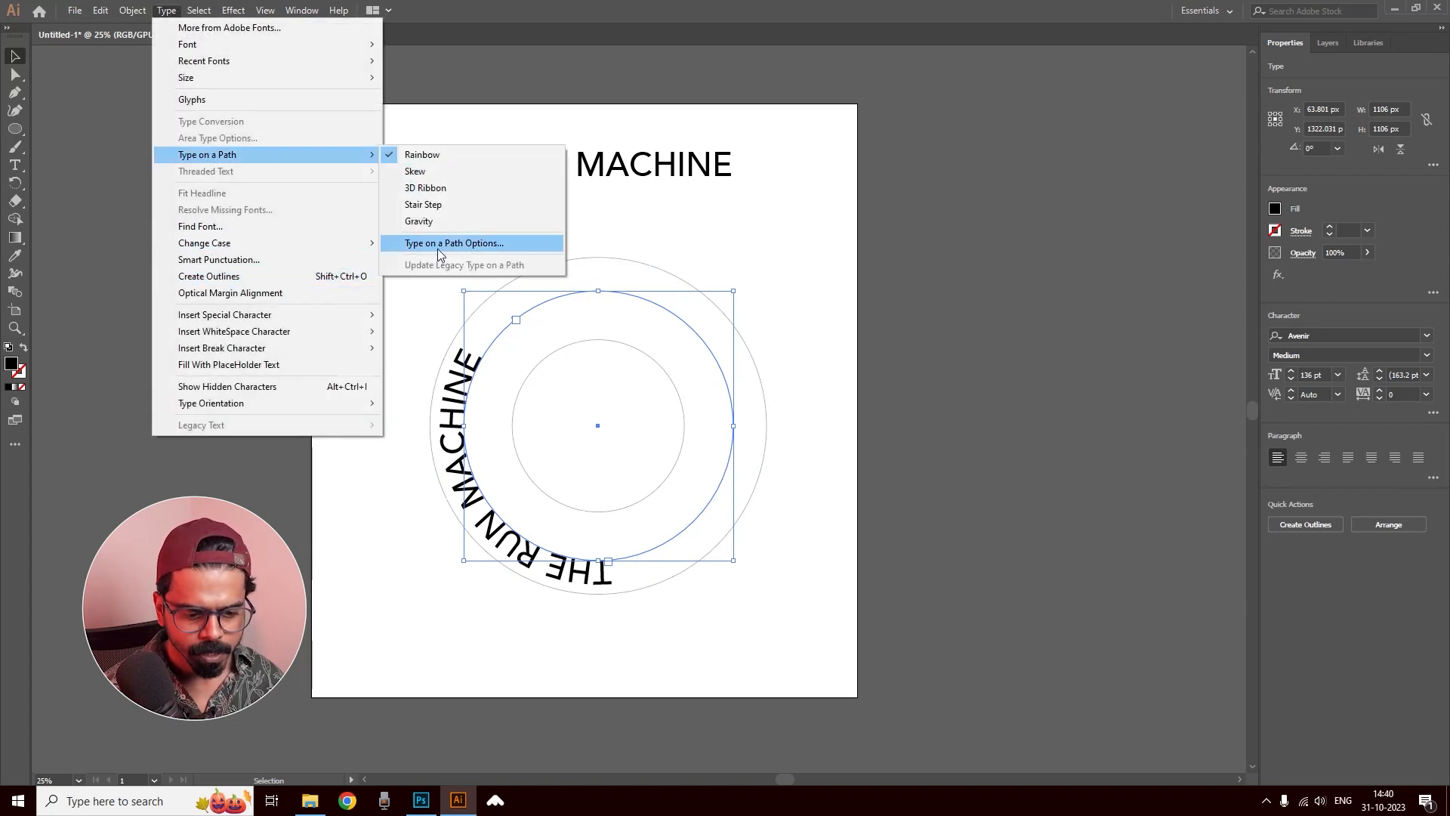
{"action": "left_click", "coordinate": [438, 244]}
{"action": "left_click", "coordinate": [722, 358]}
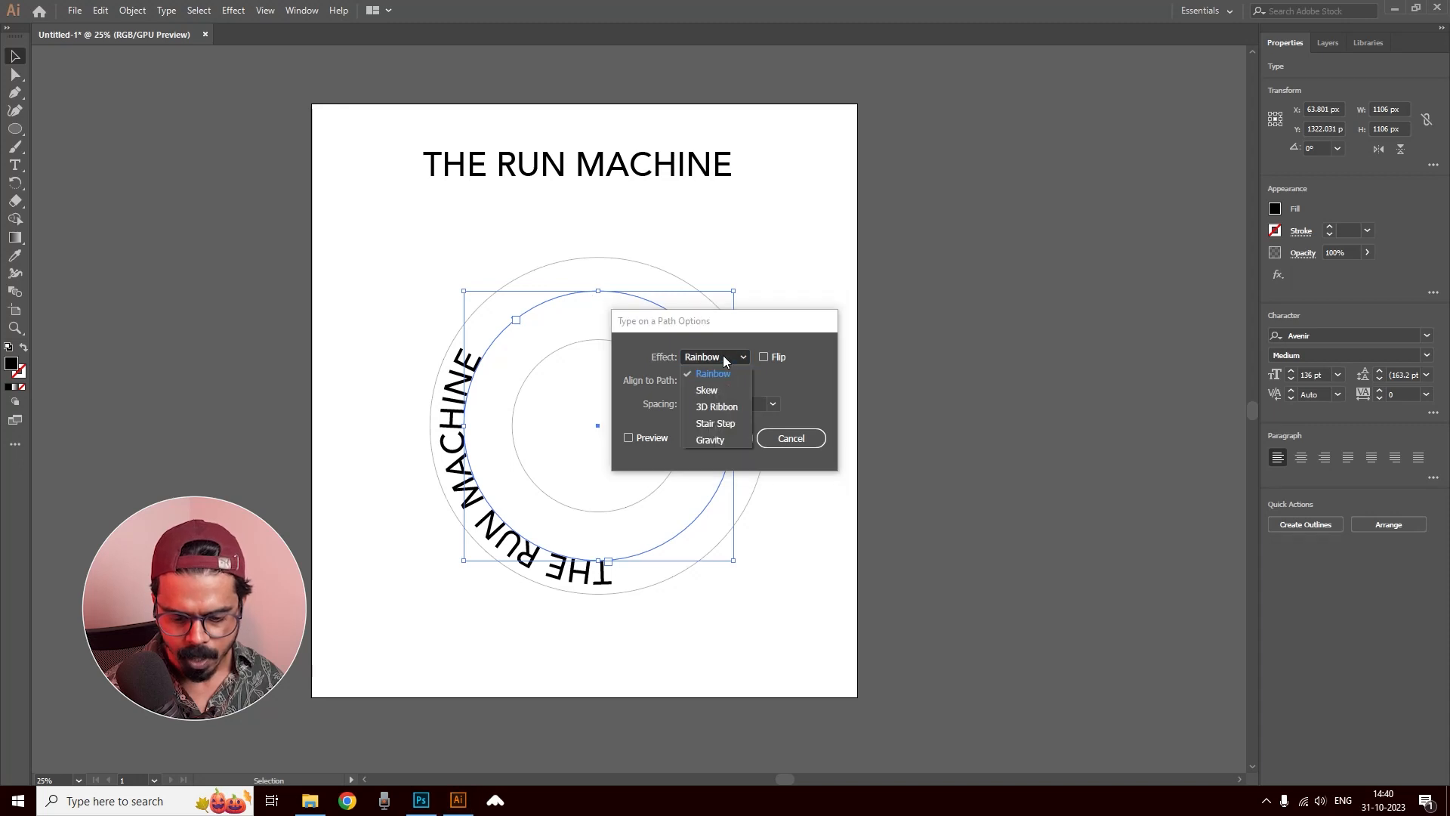
{"action": "left_click", "coordinate": [723, 357]}
{"action": "left_click", "coordinate": [723, 358]}
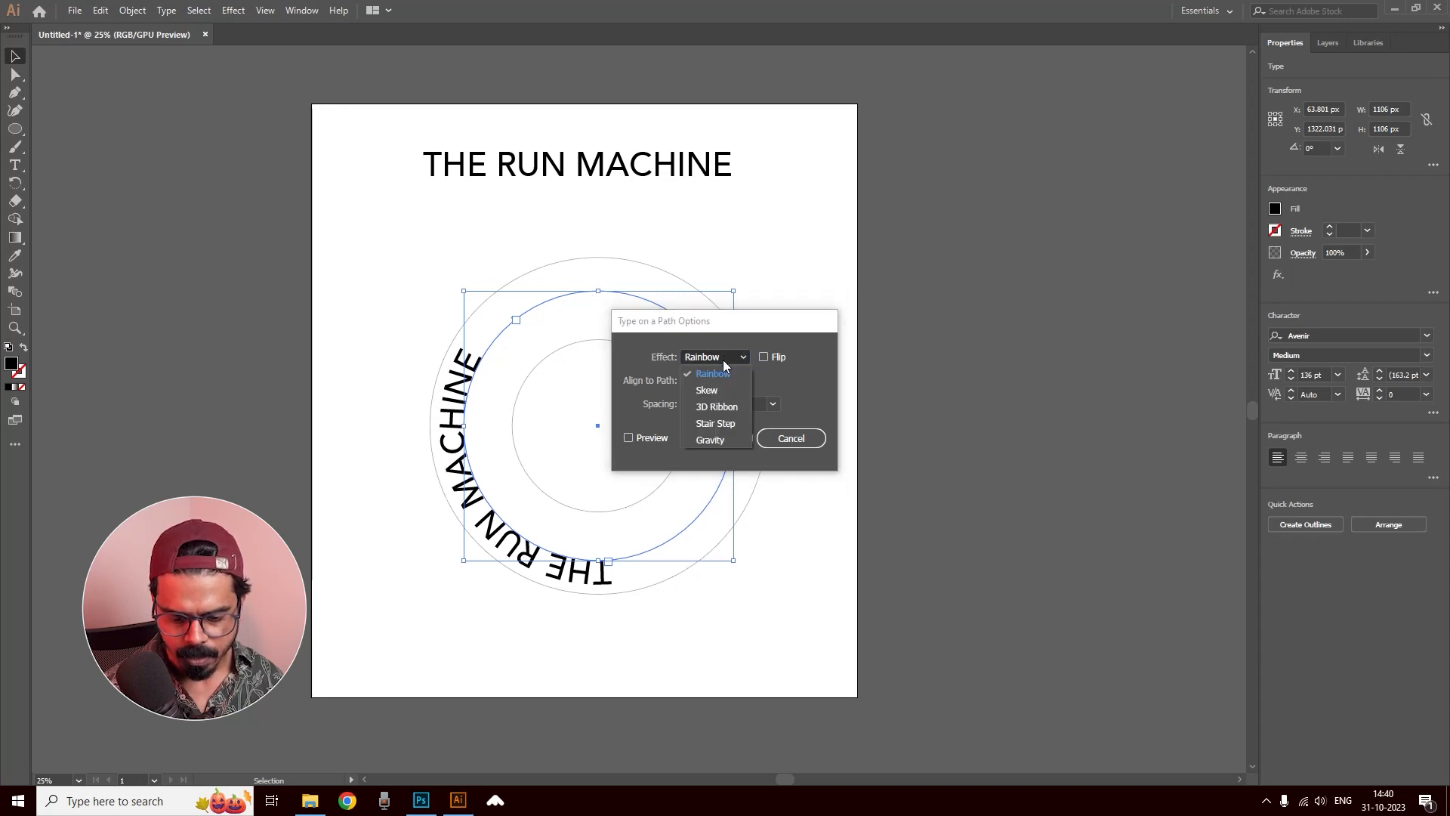
{"action": "left_click", "coordinate": [710, 439]}
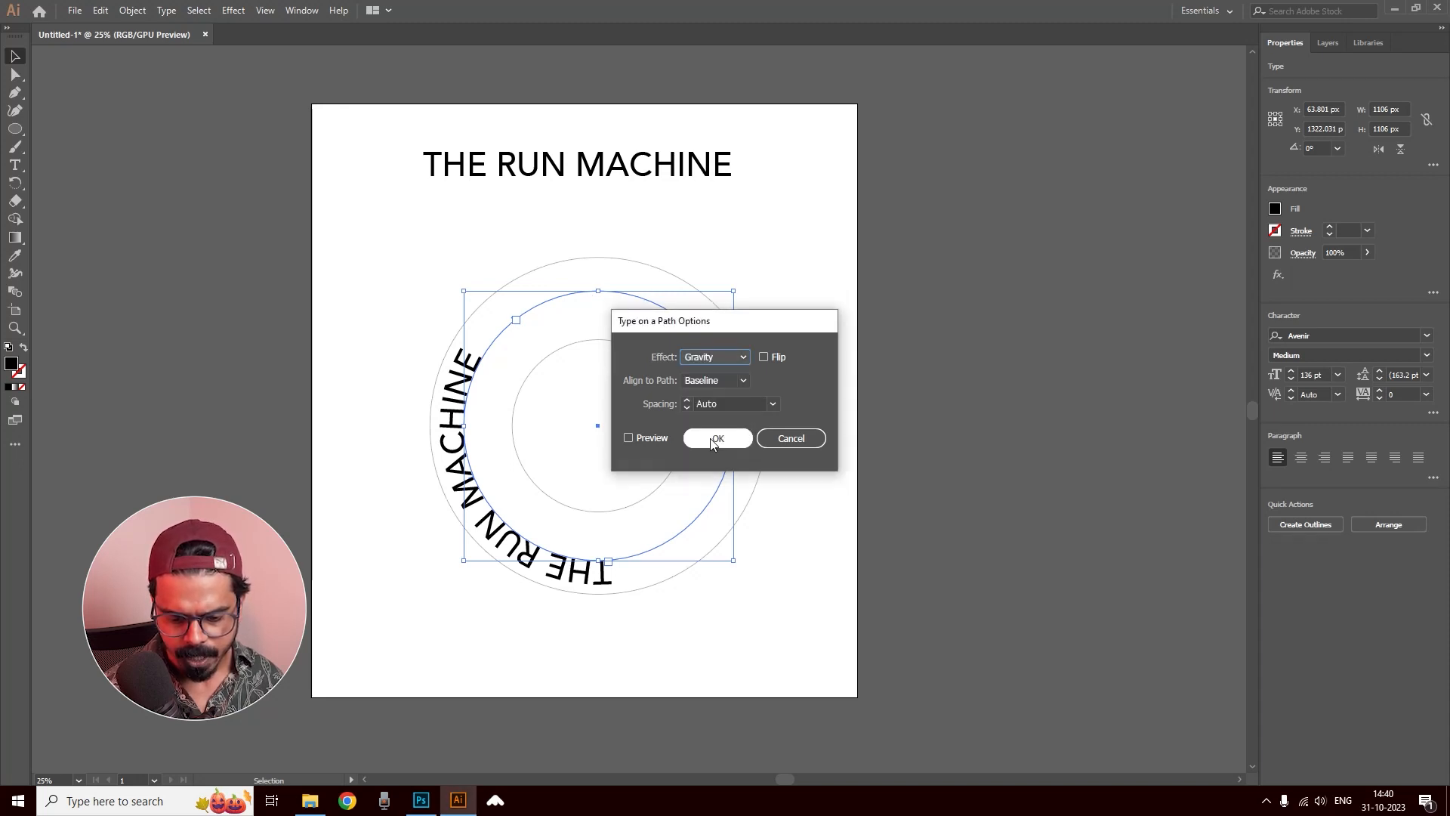
{"action": "left_click", "coordinate": [704, 356]}
{"action": "left_click", "coordinate": [713, 374]}
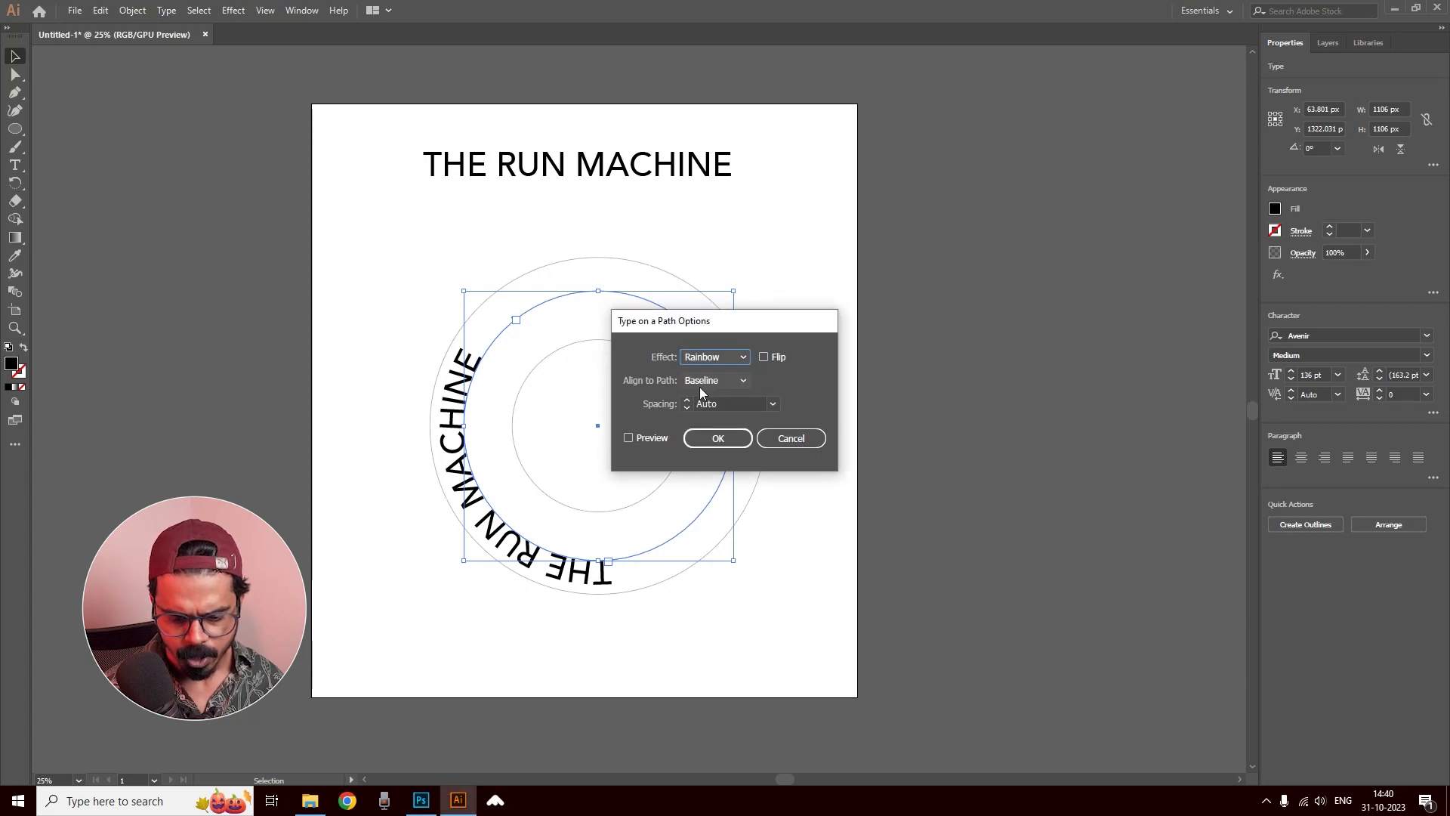
{"action": "left_click", "coordinate": [704, 380]}
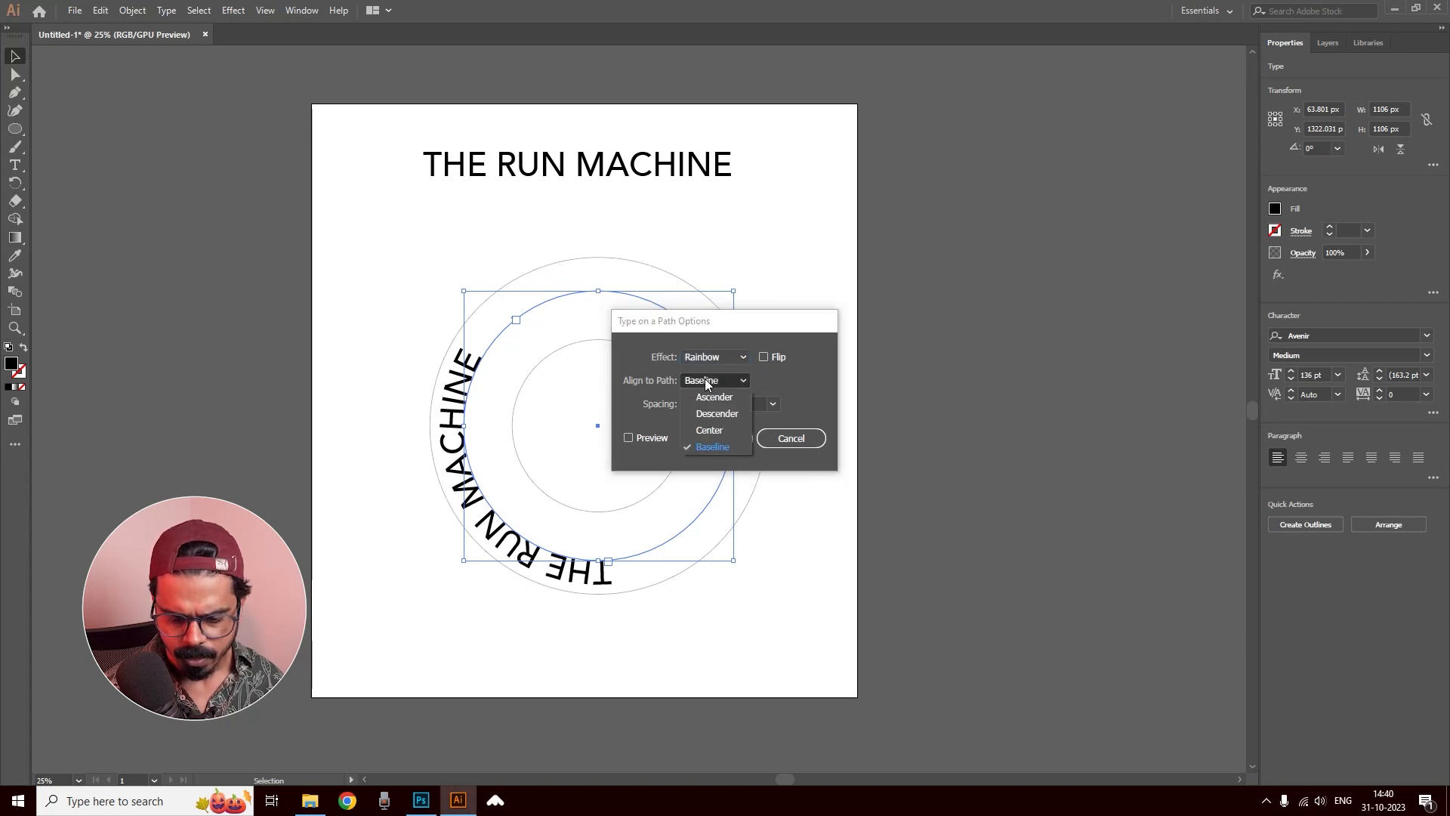
{"action": "left_click", "coordinate": [710, 428]}
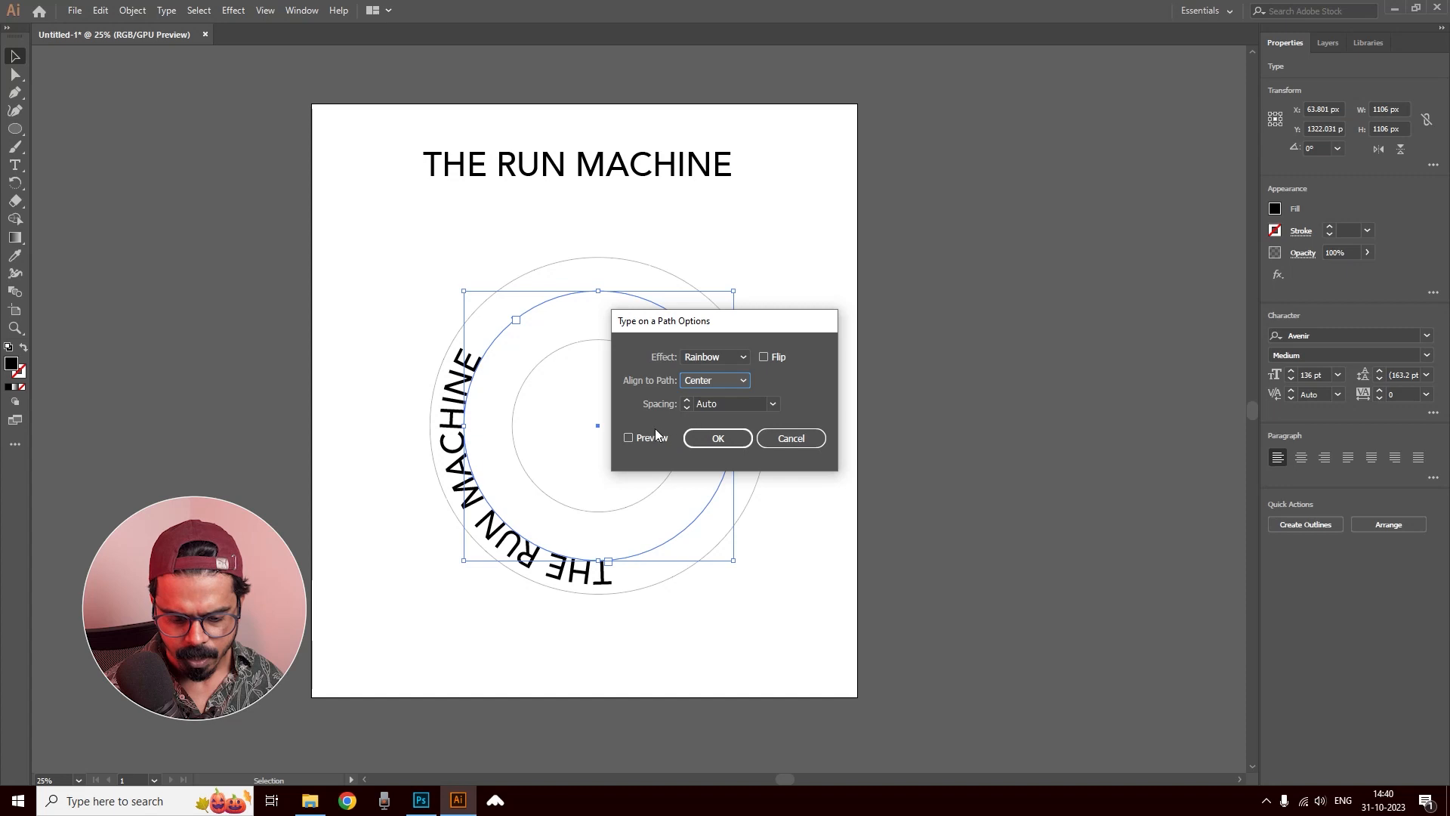
{"action": "left_click", "coordinate": [636, 436]}
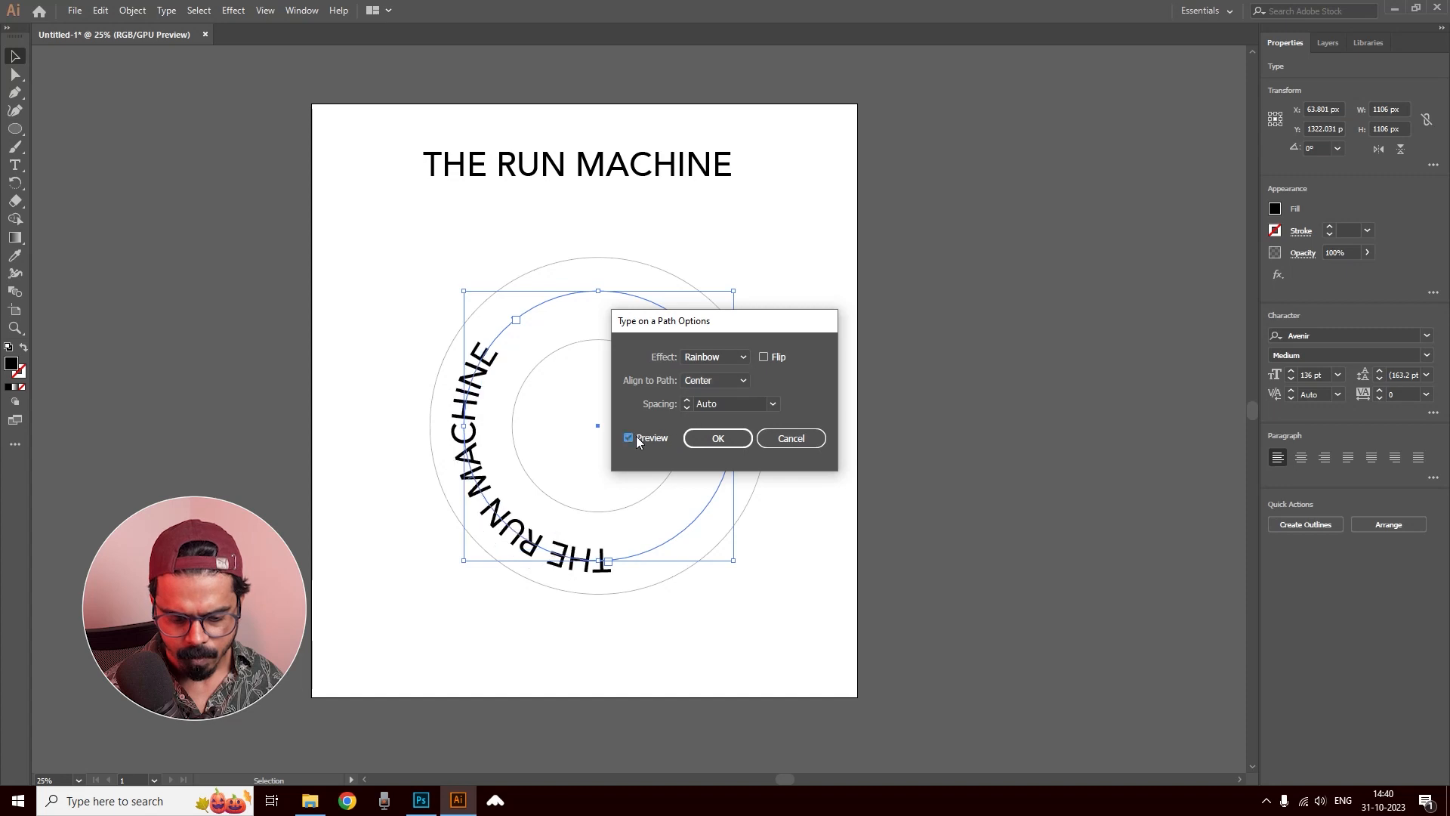
{"action": "left_click", "coordinate": [740, 440]}
{"action": "left_click", "coordinate": [706, 378]}
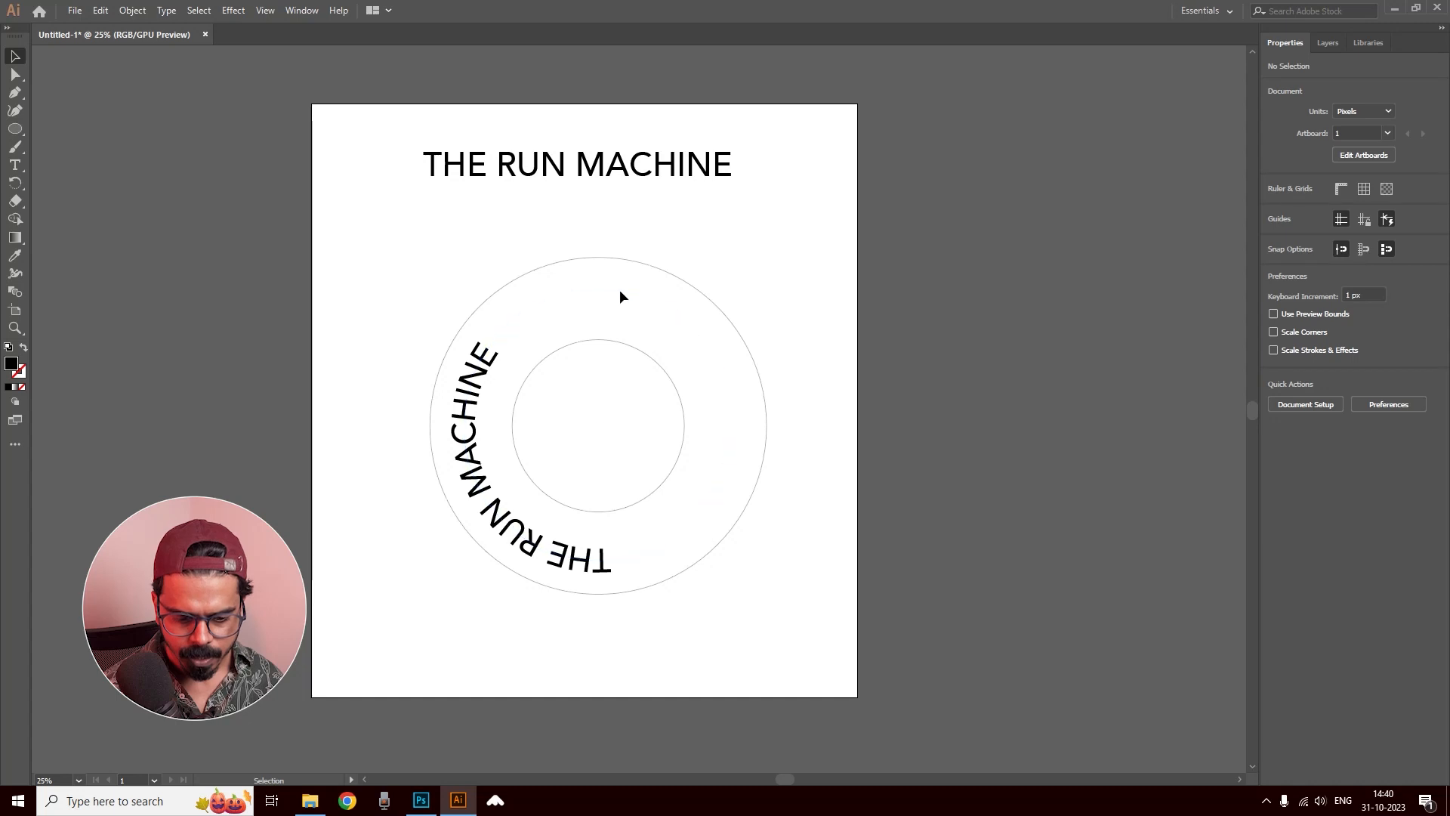
Step: Give the inner circle a dashed 5 pt stroke with 12 pt dashes
{"action": "left_click", "coordinate": [633, 352]}
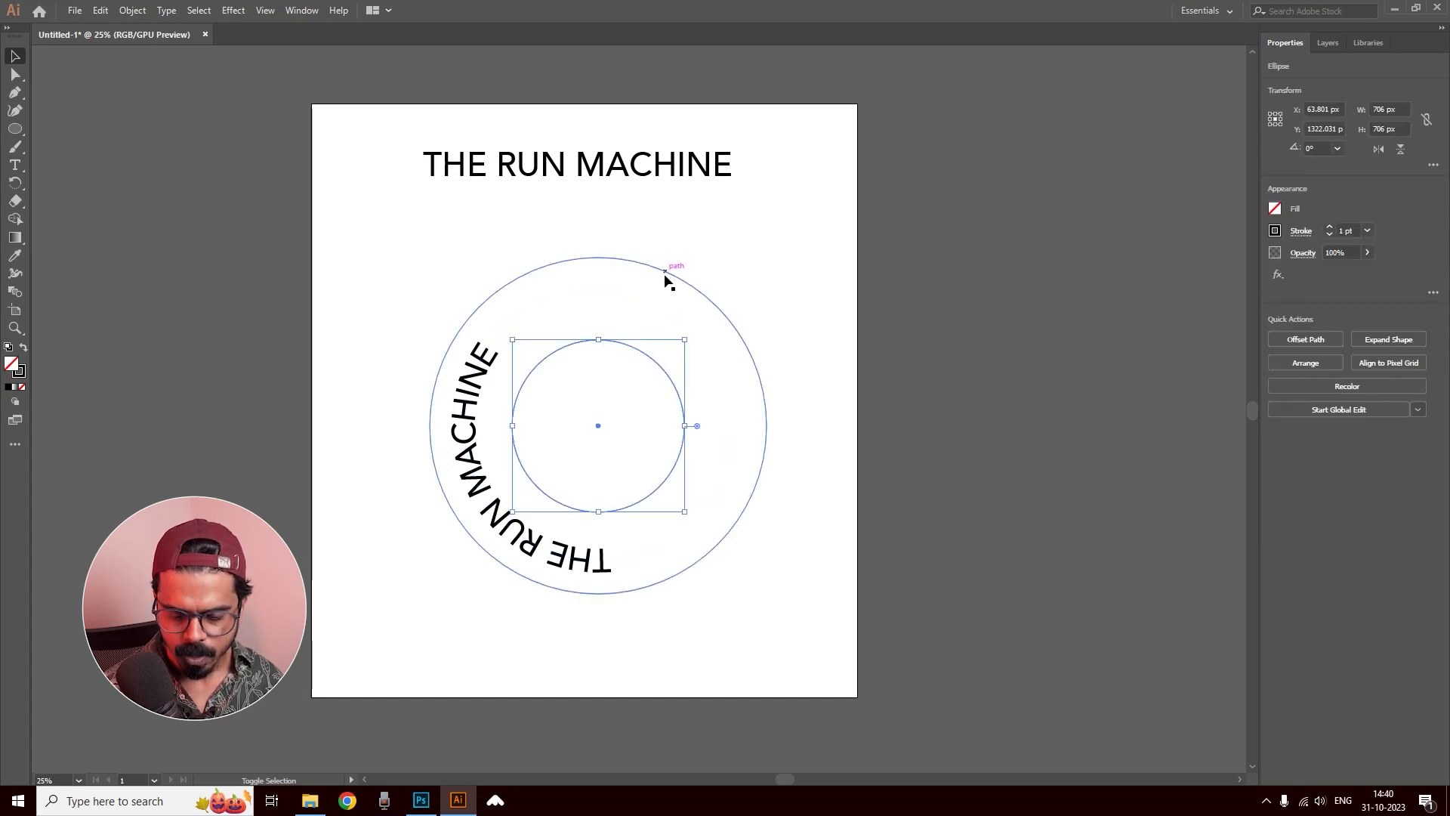
{"action": "left_click", "coordinate": [1294, 236]}
{"action": "left_click", "coordinate": [1150, 336]}
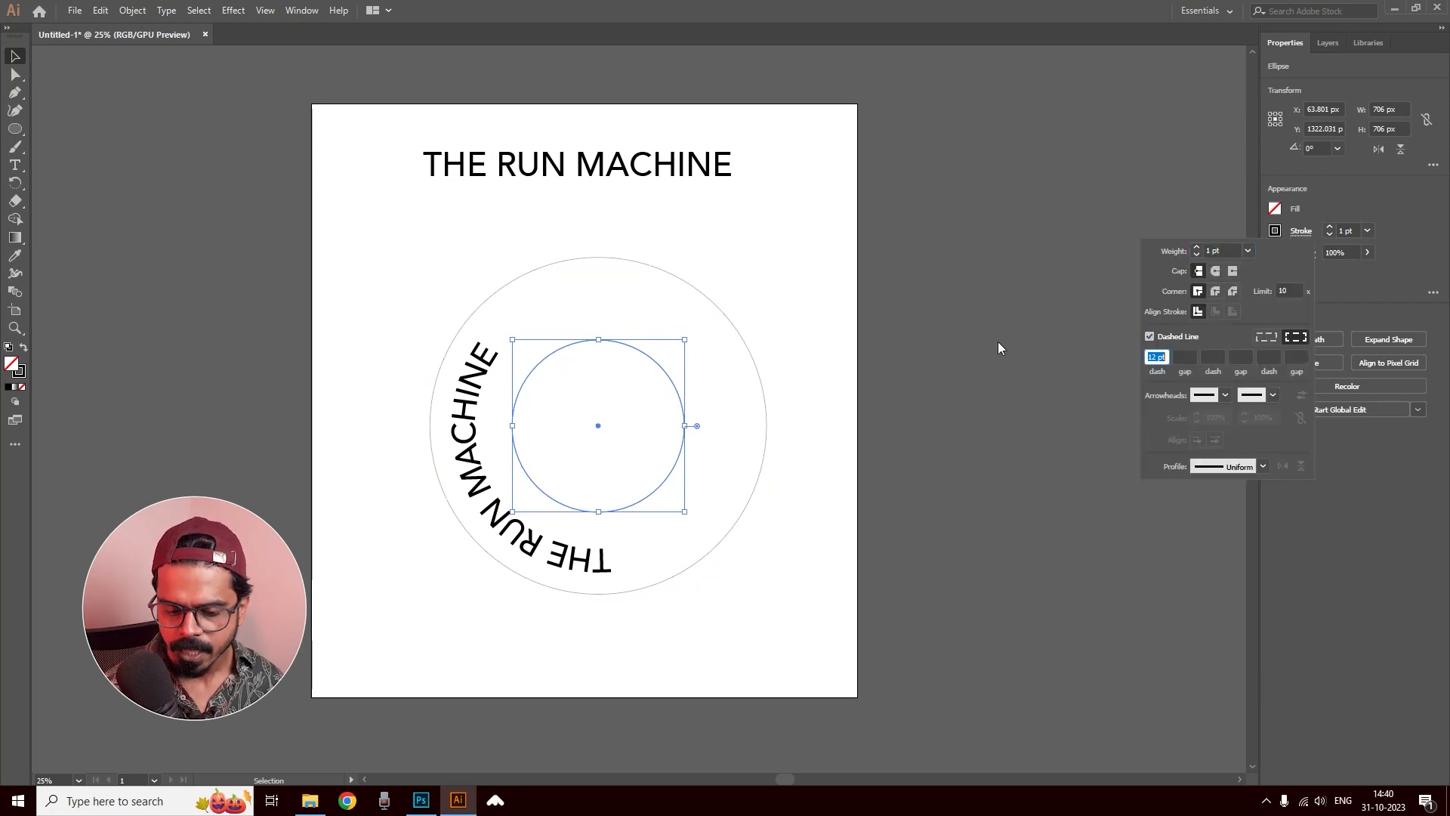
{"action": "left_click", "coordinate": [1329, 227]}
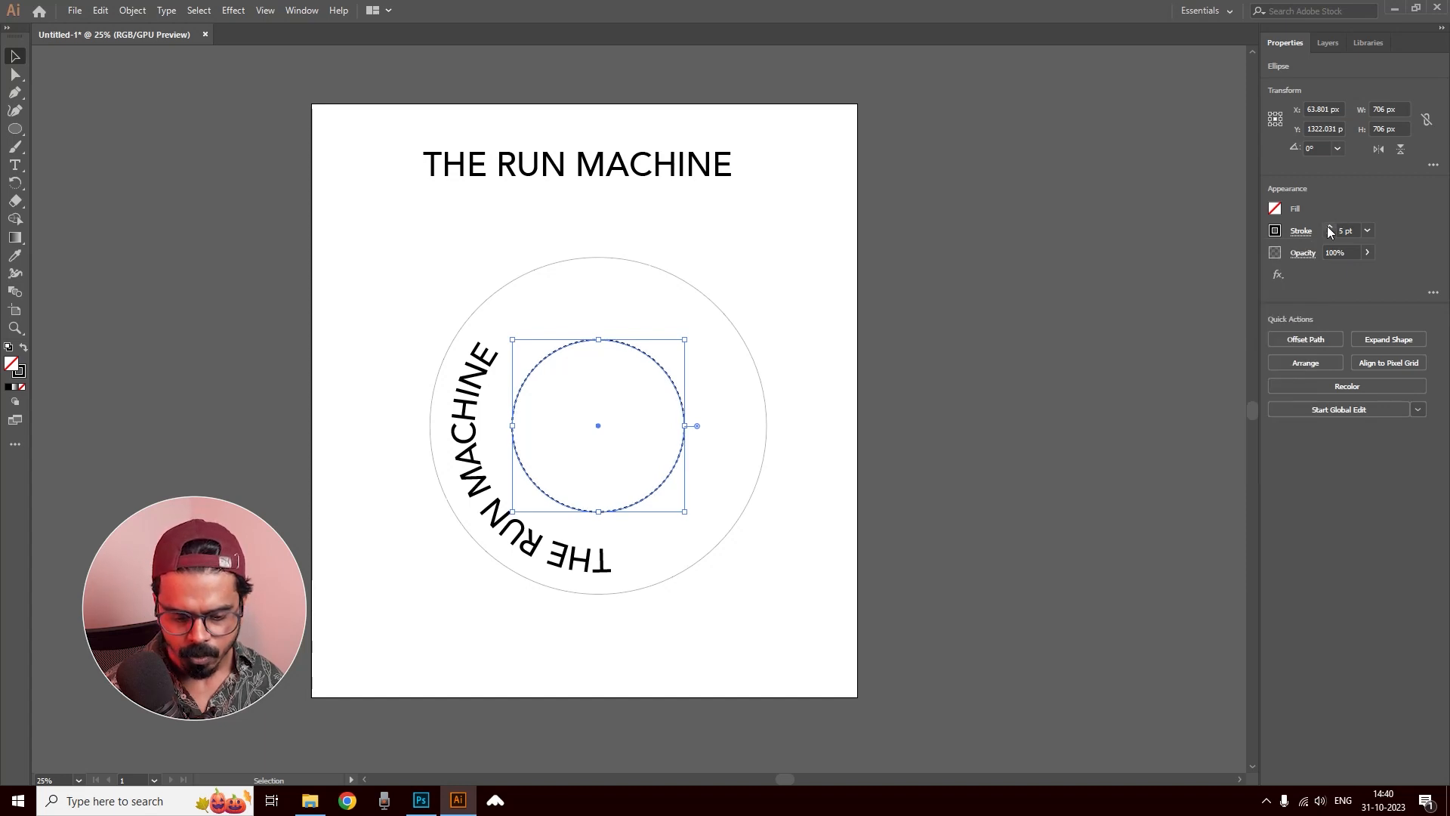
Step: Set the outer circle's stroke weight to 5 pt and make its line dashed
{"action": "left_click", "coordinate": [758, 369]}
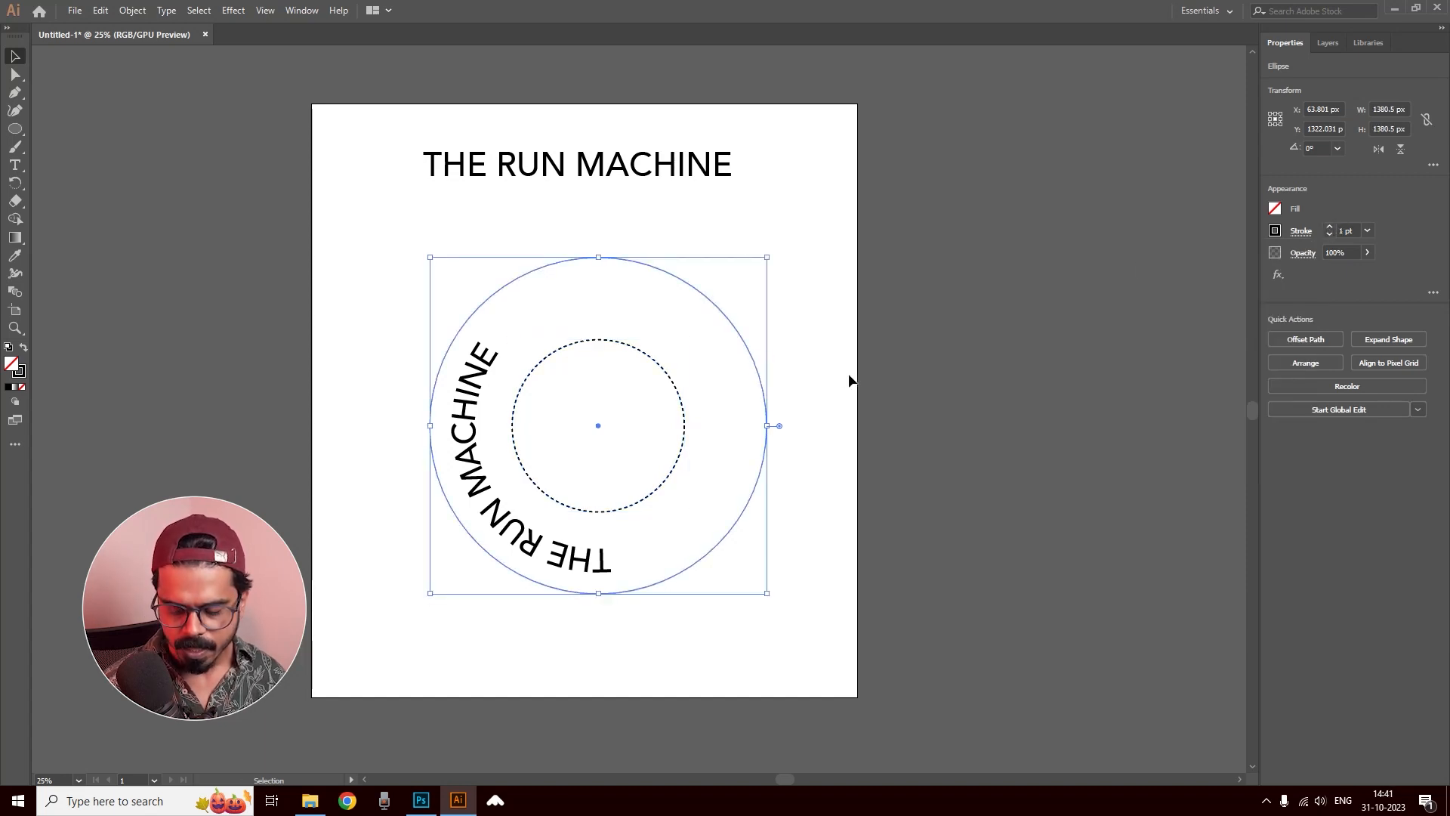
{"action": "left_click", "coordinate": [1329, 227]}
{"action": "left_click", "coordinate": [1329, 226]}
{"action": "left_click", "coordinate": [1328, 226]}
{"action": "left_click", "coordinate": [1329, 227]}
{"action": "left_click", "coordinate": [1303, 232]}
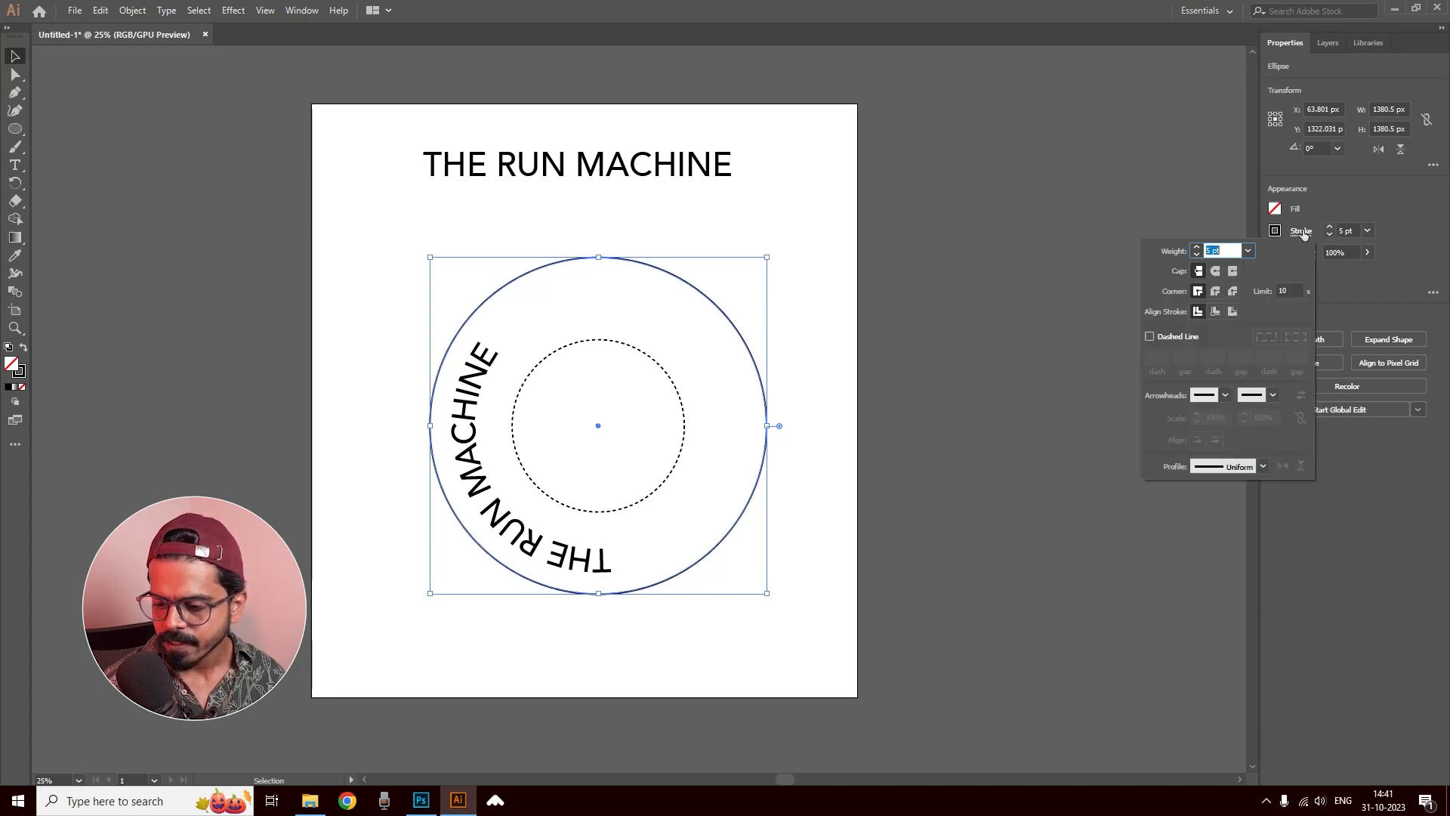
{"action": "left_click", "coordinate": [1150, 337]}
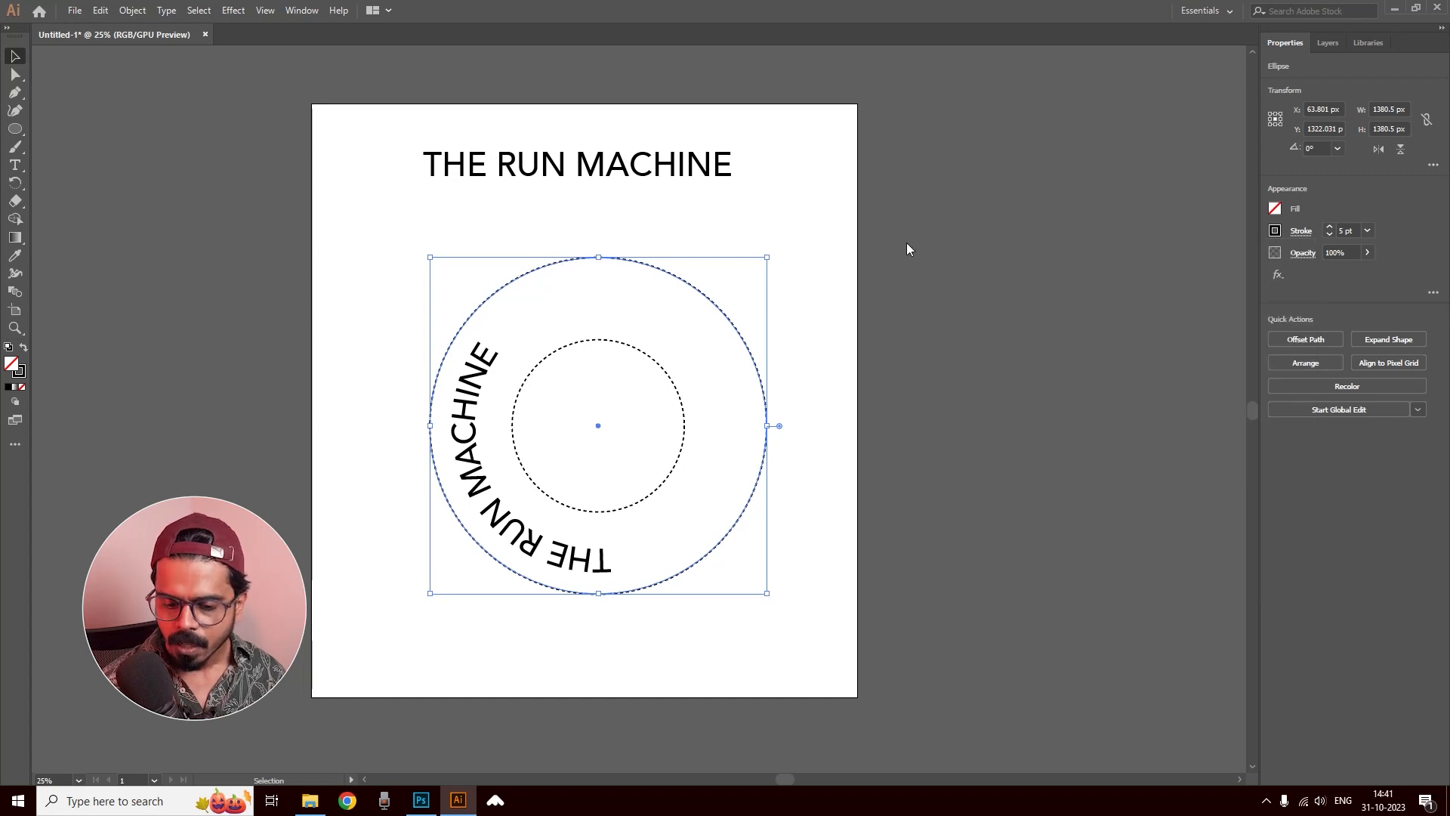
{"action": "left_click", "coordinate": [787, 269]}
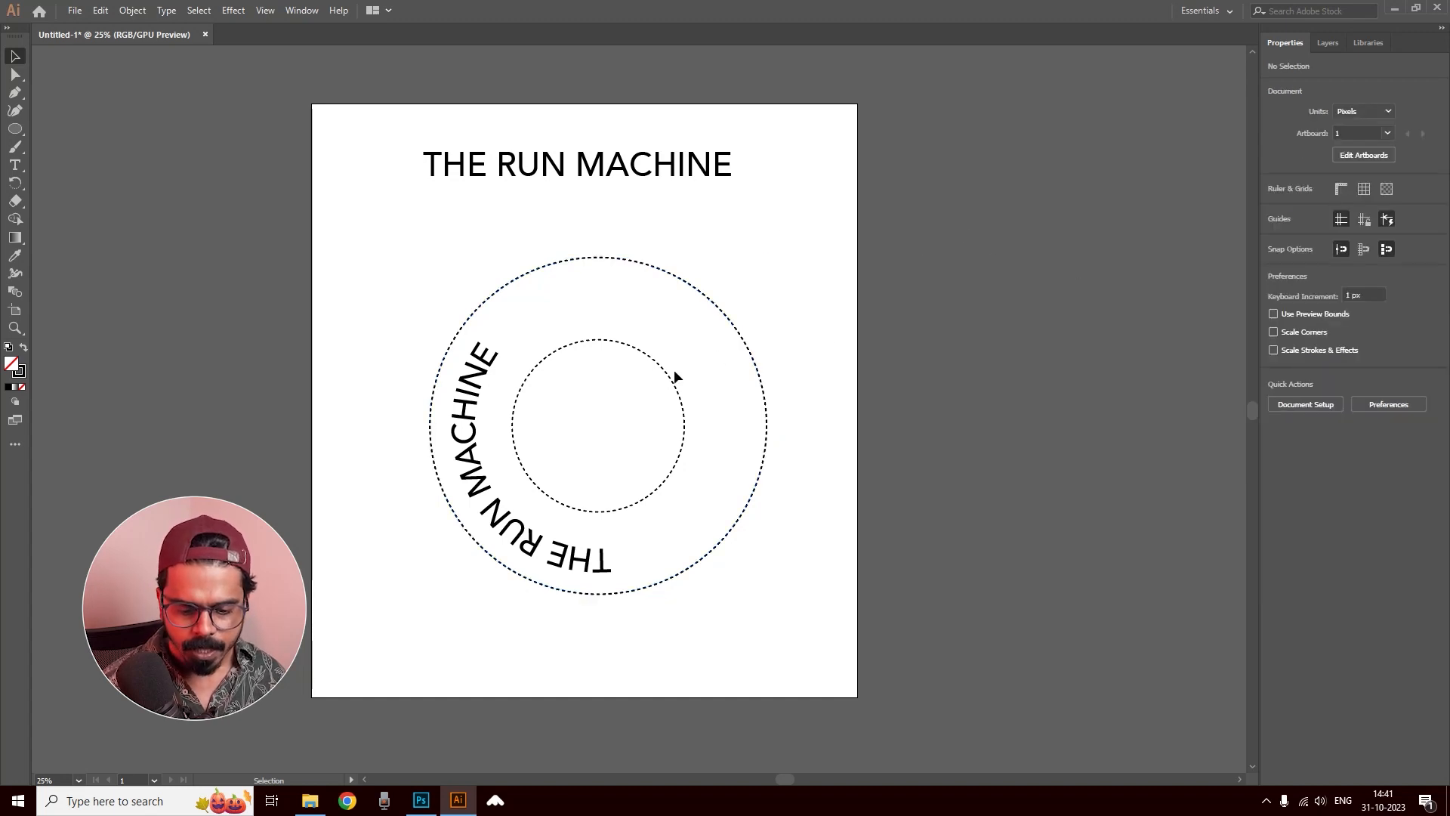
Step: Apply a 3D Extrude & Bevel effect to the curved text with the Isometric Bottom position and 0 pt extrude depth
{"action": "left_click", "coordinate": [482, 373]}
{"action": "left_click", "coordinate": [800, 365]}
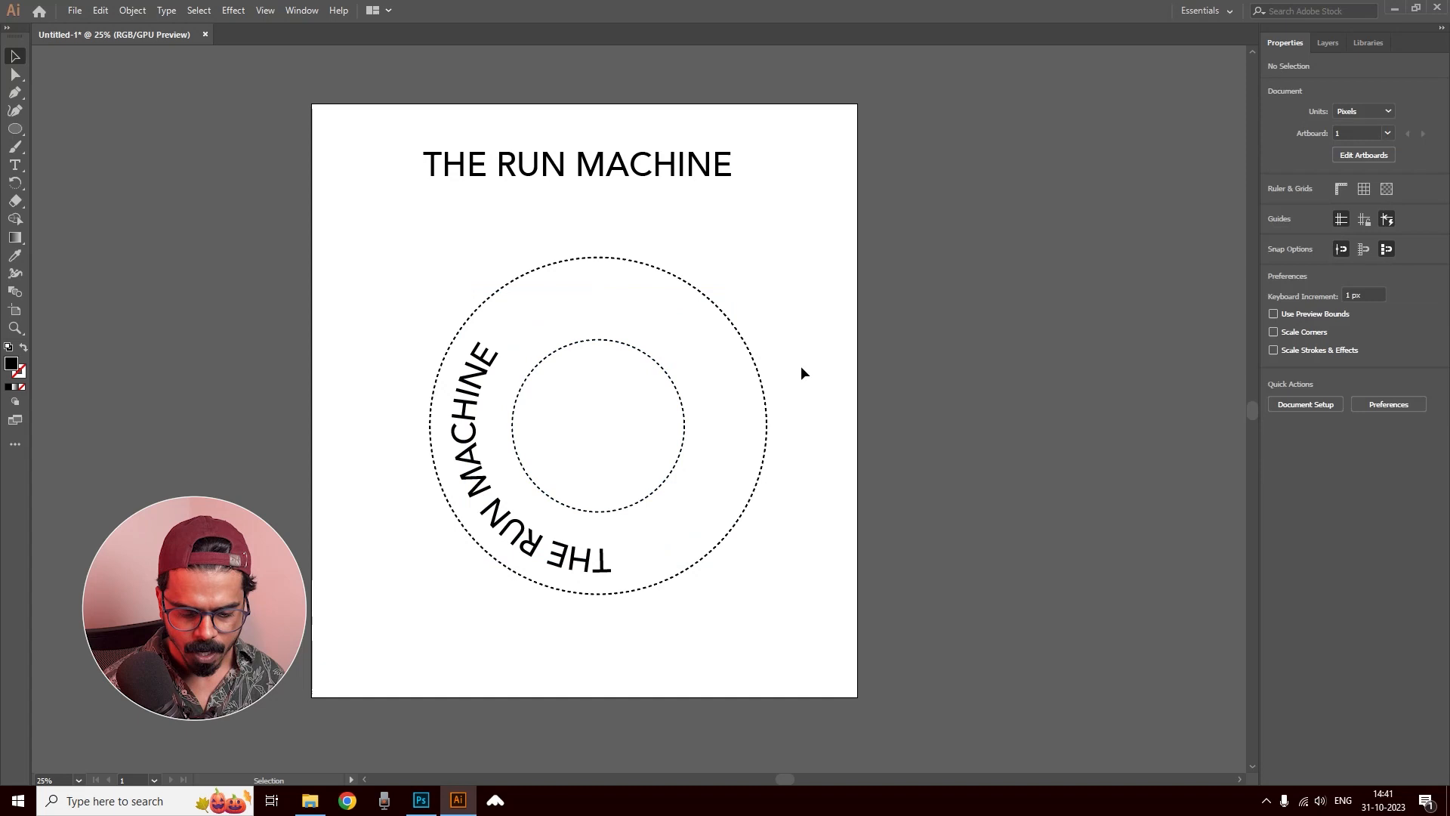
{"action": "left_click", "coordinate": [484, 360]}
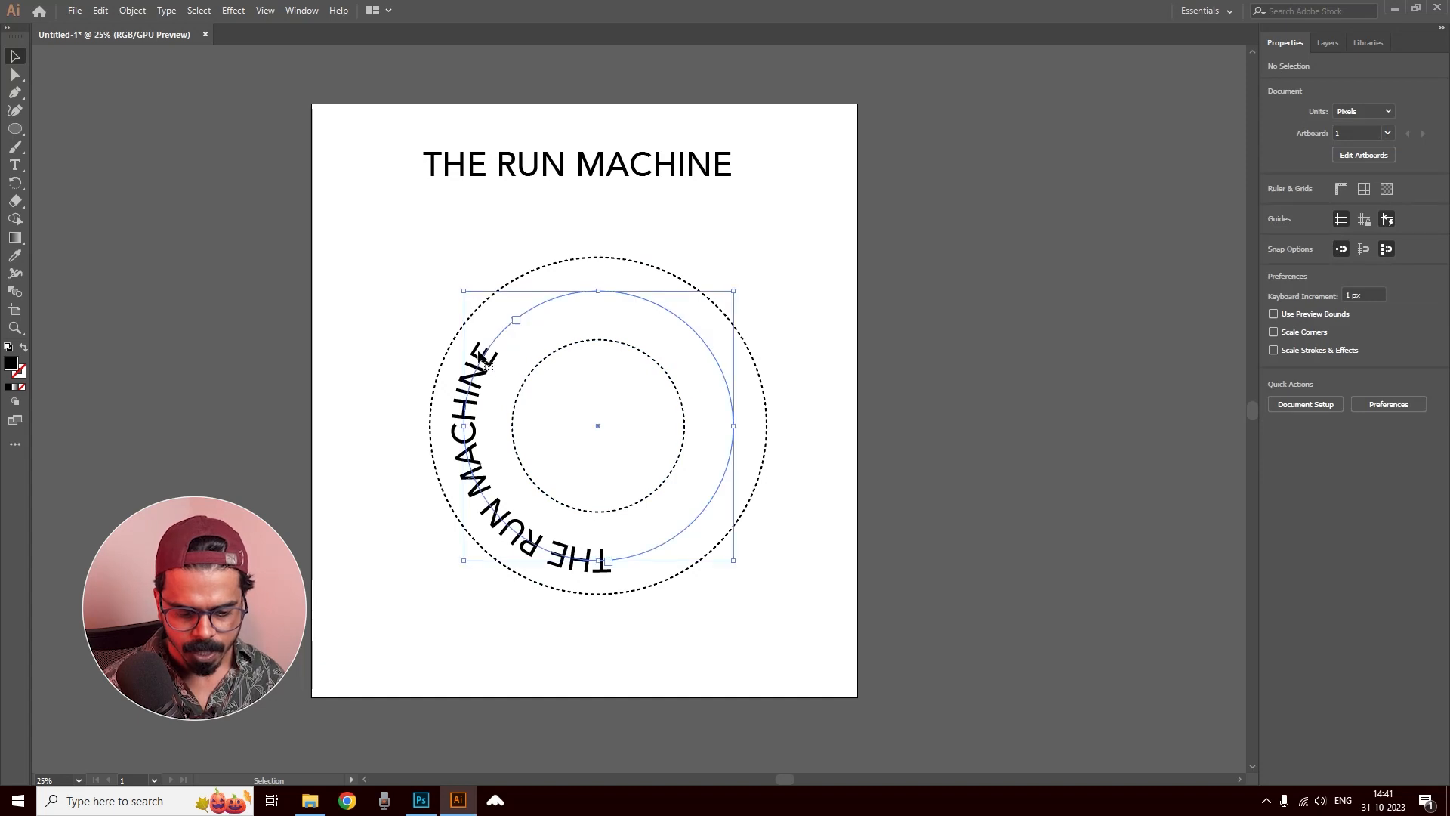
{"action": "left_click", "coordinate": [233, 10]}
{"action": "mouse_move", "coordinate": [378, 97]}
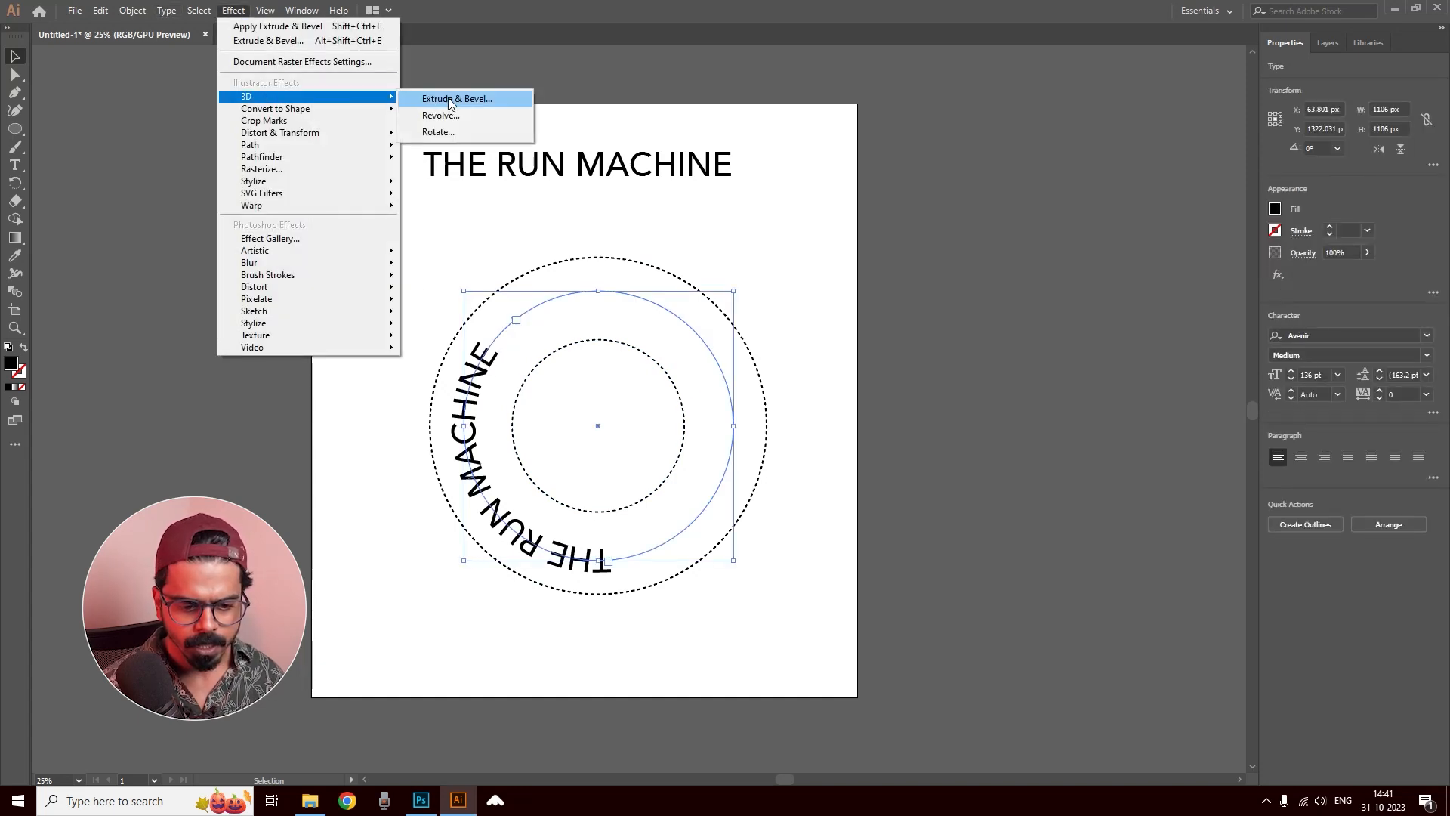
{"action": "left_click", "coordinate": [438, 98]}
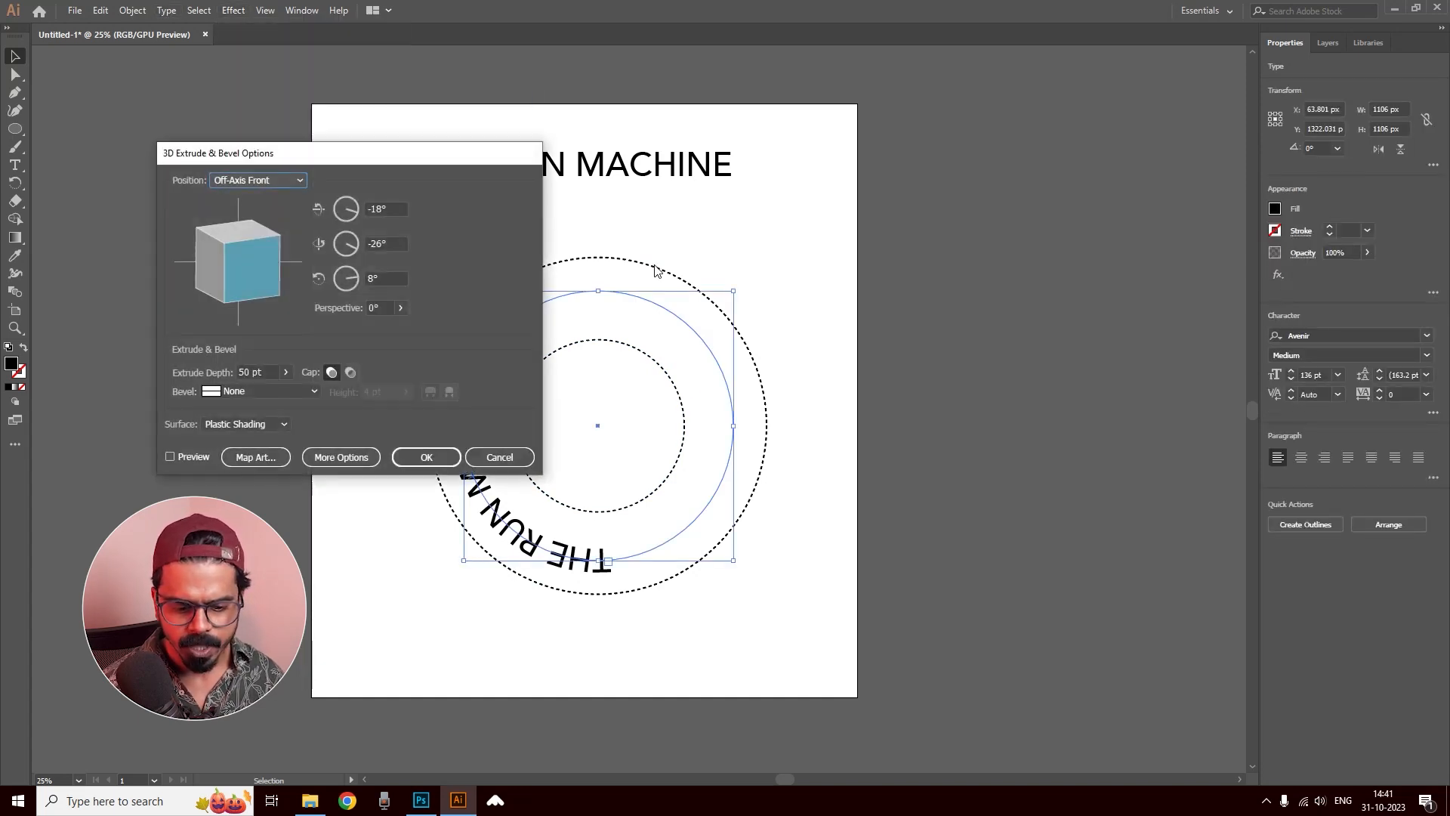
{"action": "left_click", "coordinate": [260, 181]}
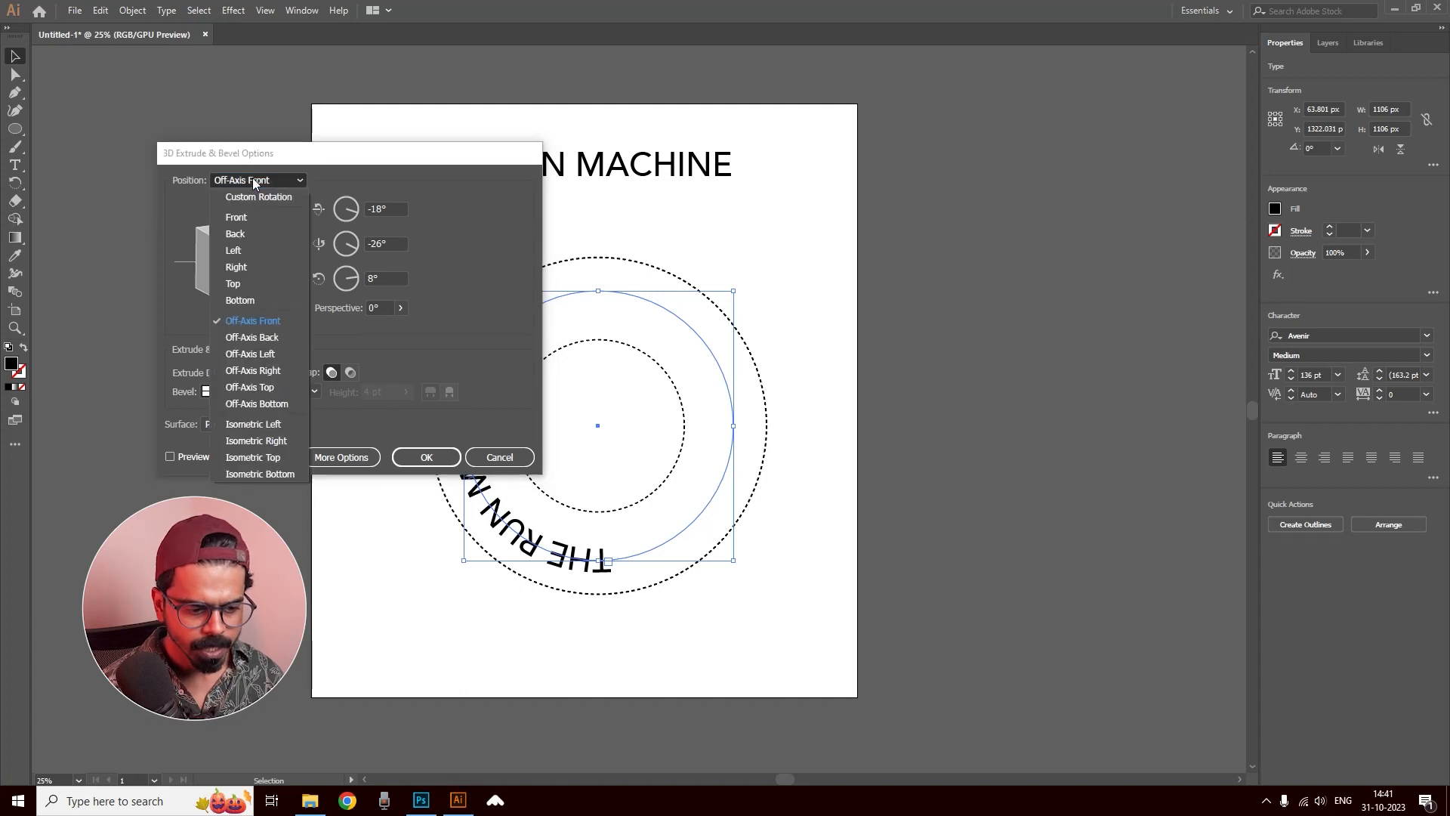
{"action": "left_click", "coordinate": [253, 473]}
{"action": "left_click", "coordinate": [268, 372]}
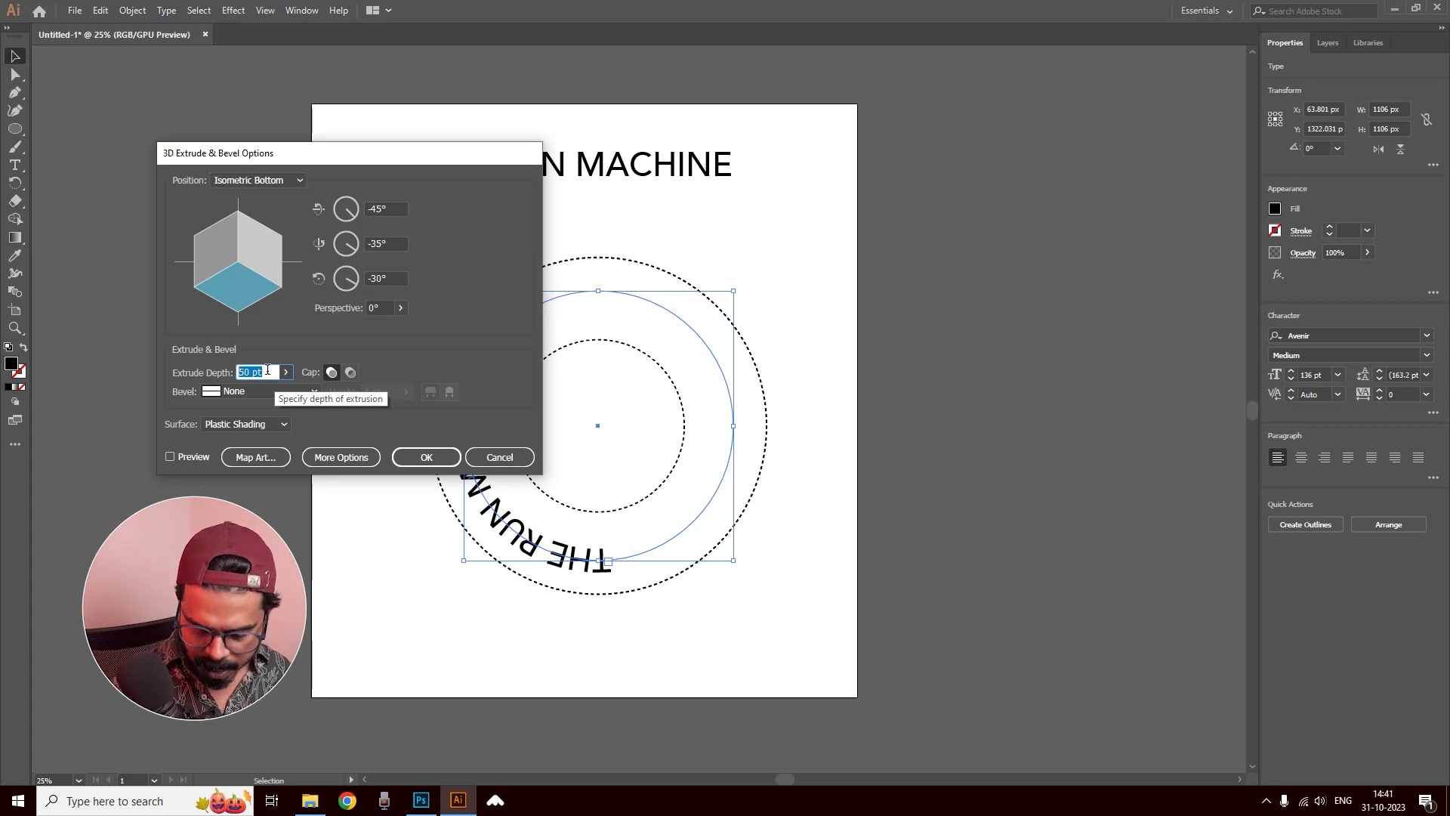
{"action": "type", "text": "0"}
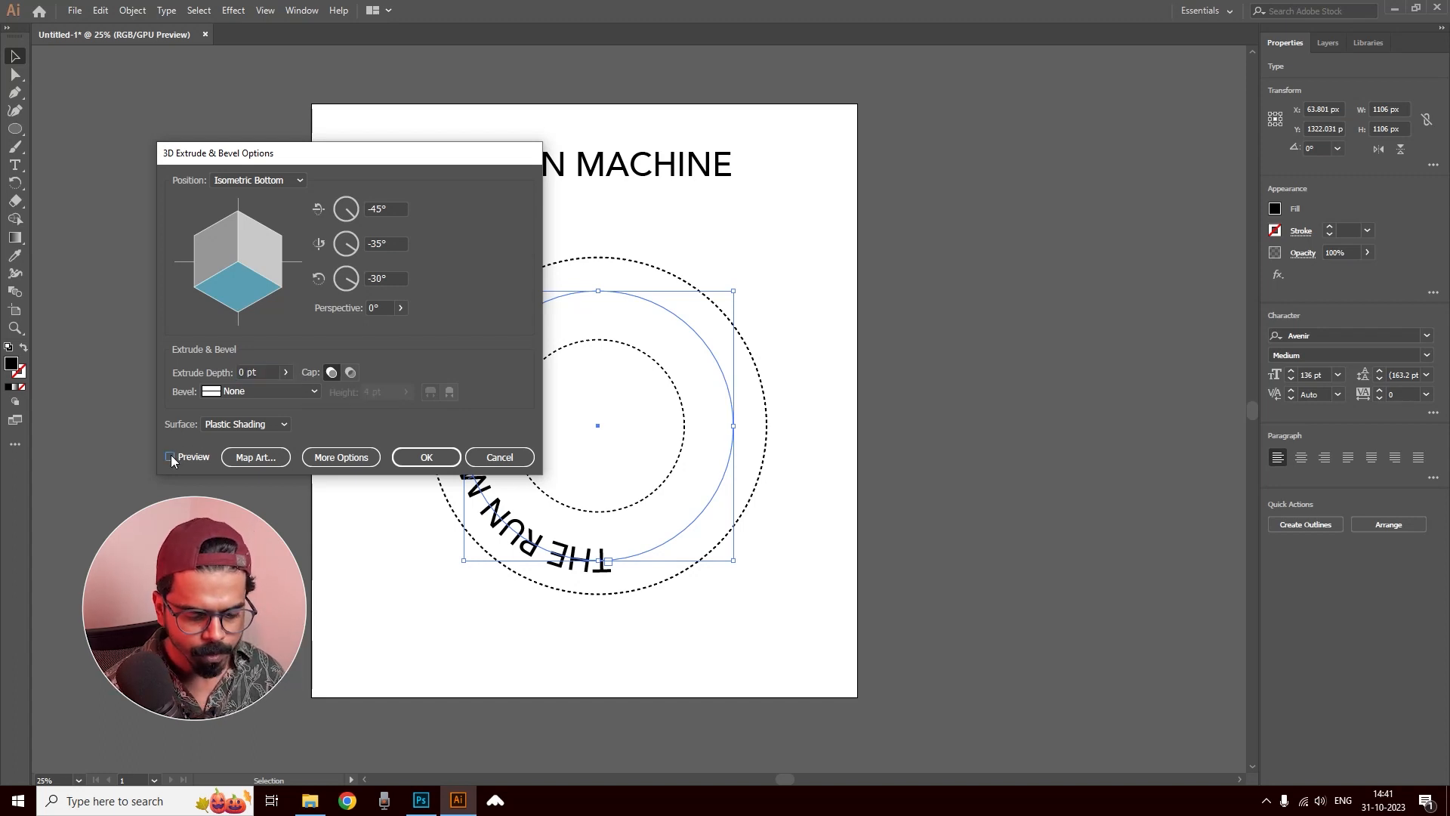
{"action": "left_click", "coordinate": [170, 457]}
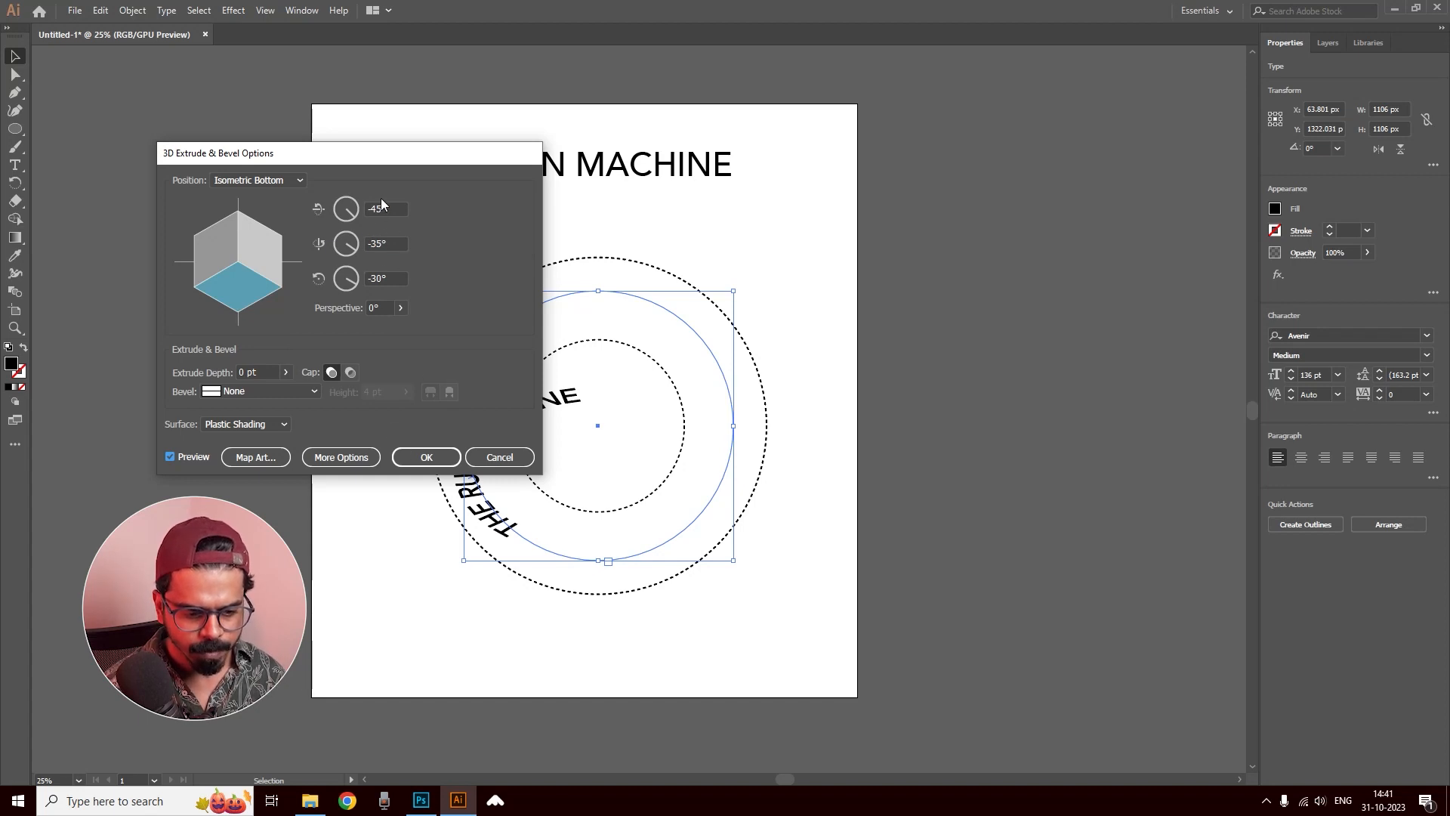
{"action": "left_click", "coordinate": [417, 458]}
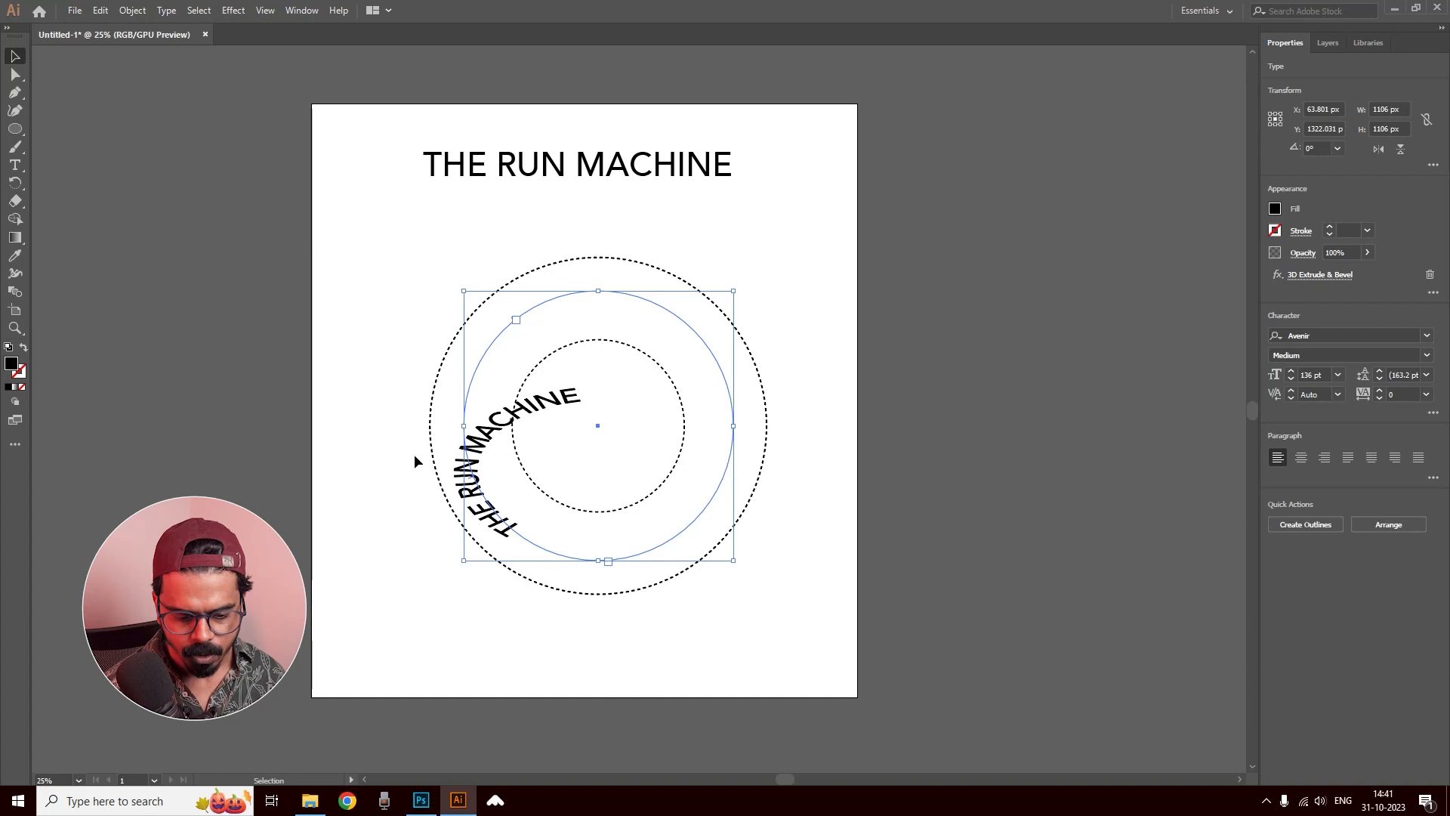
Step: Apply the same Extrude & Bevel effect to both the inner and outer dashed circles
{"action": "left_click", "coordinate": [647, 362]}
{"action": "left_click", "coordinate": [666, 271]}
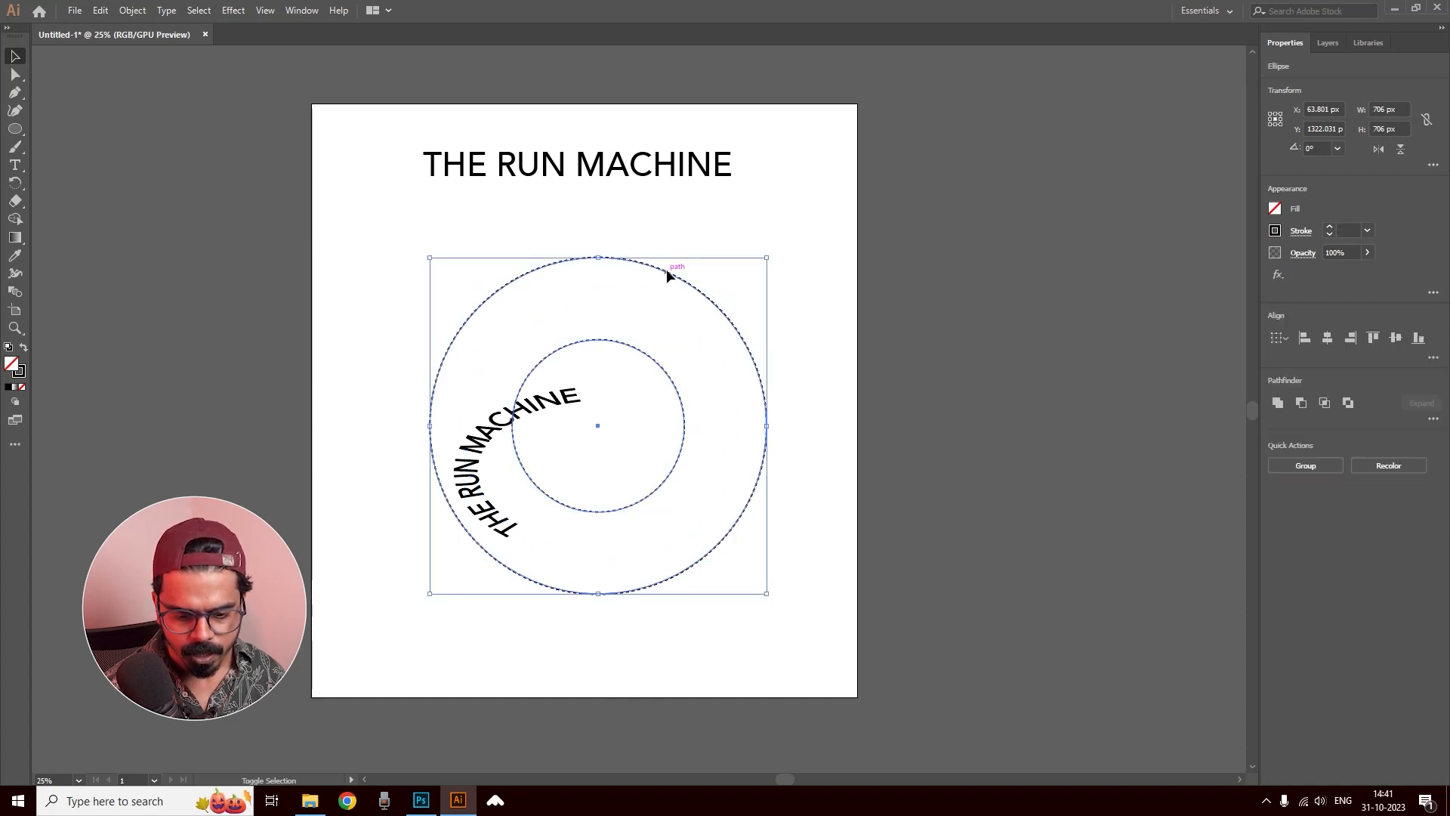
{"action": "left_click", "coordinate": [233, 10]}
{"action": "left_click", "coordinate": [278, 26]}
{"action": "left_click", "coordinate": [234, 9]}
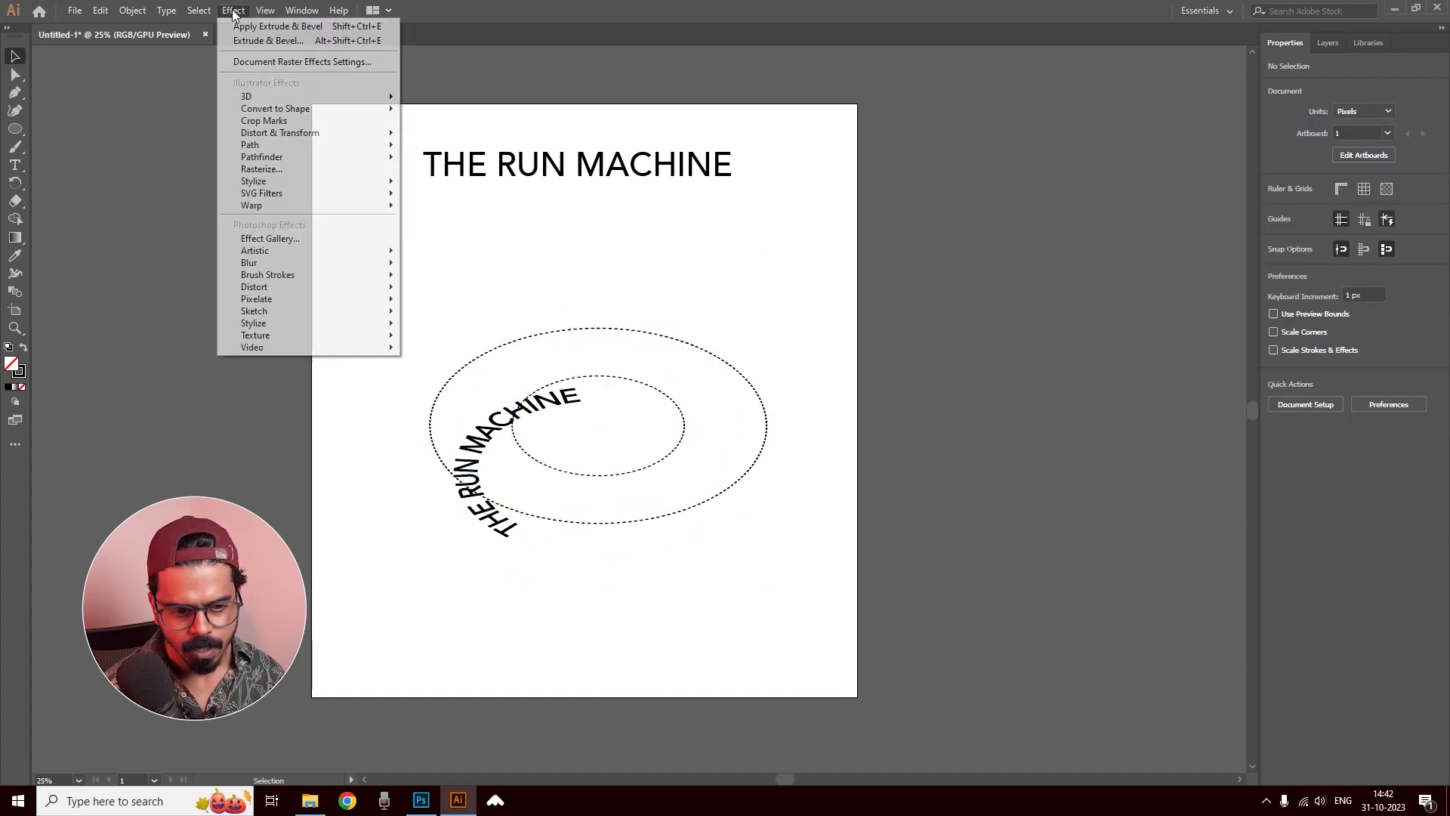
{"action": "left_click", "coordinate": [523, 427]}
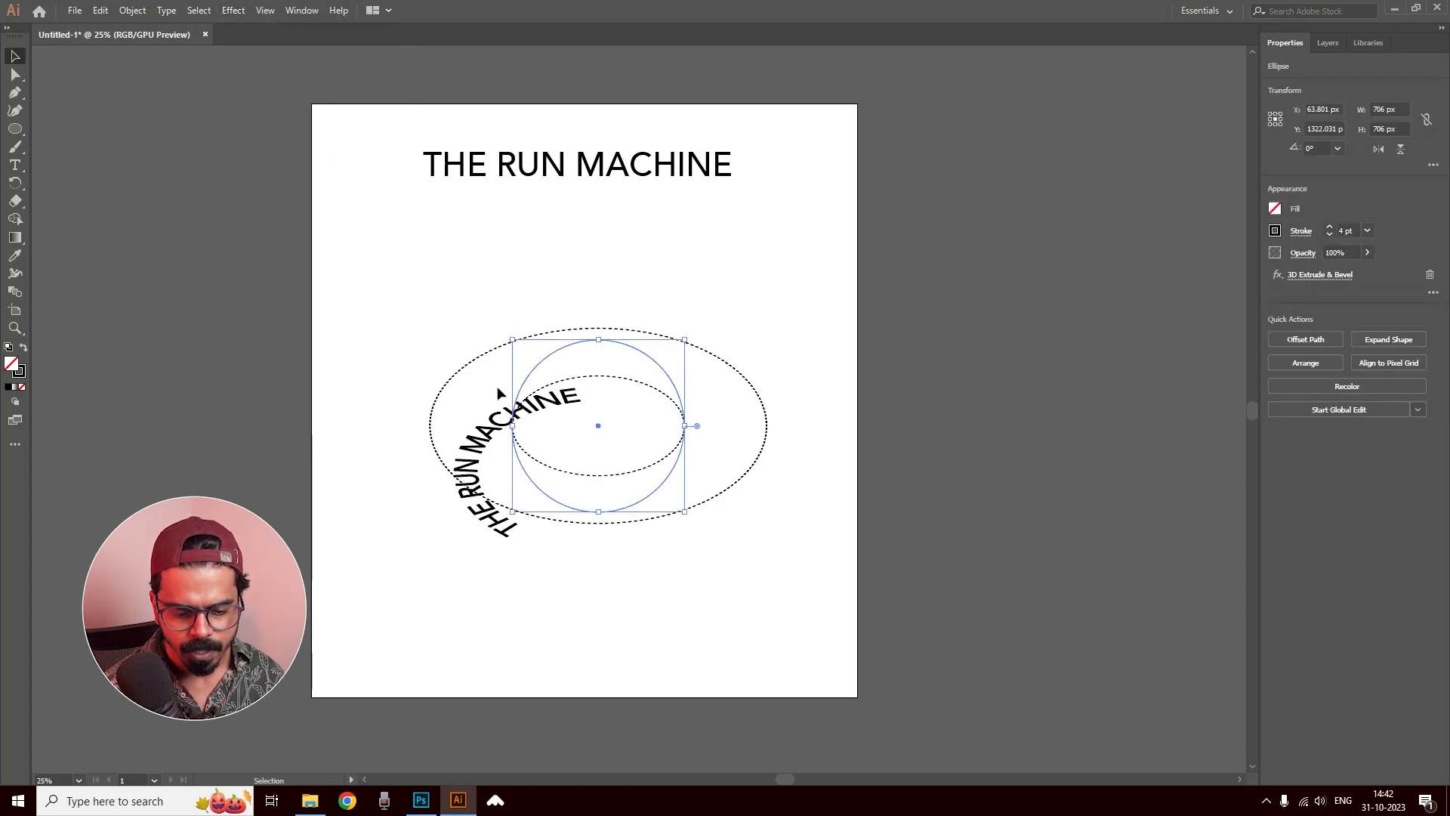
Step: Move the tilted curved text up and slightly sideways so it sits between the two dashed rings
{"action": "left_click", "coordinate": [843, 373]}
{"action": "left_click_drag", "start_coordinate": [476, 459], "coordinate": [474, 431]}
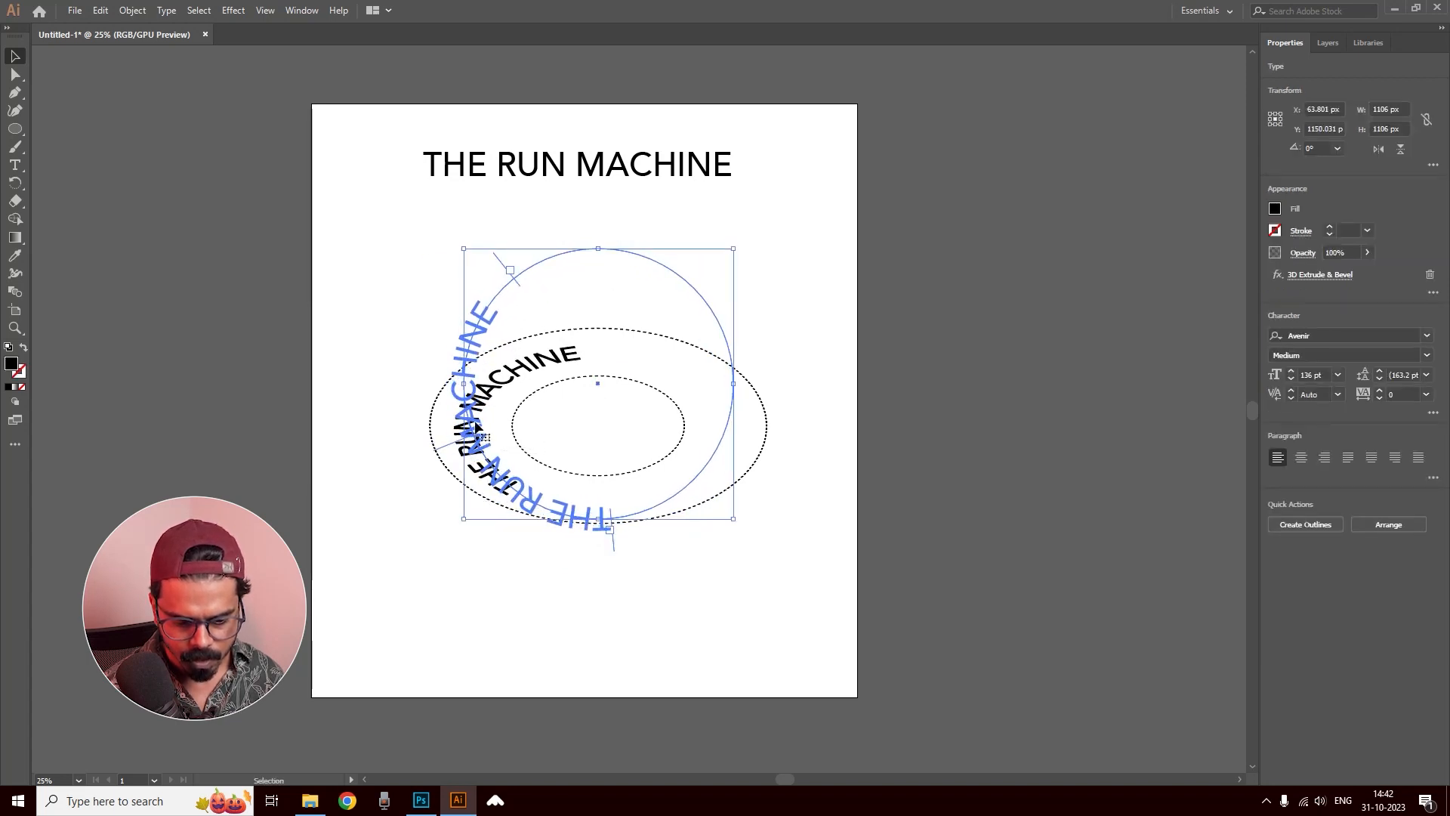
{"action": "left_click", "coordinate": [891, 394]}
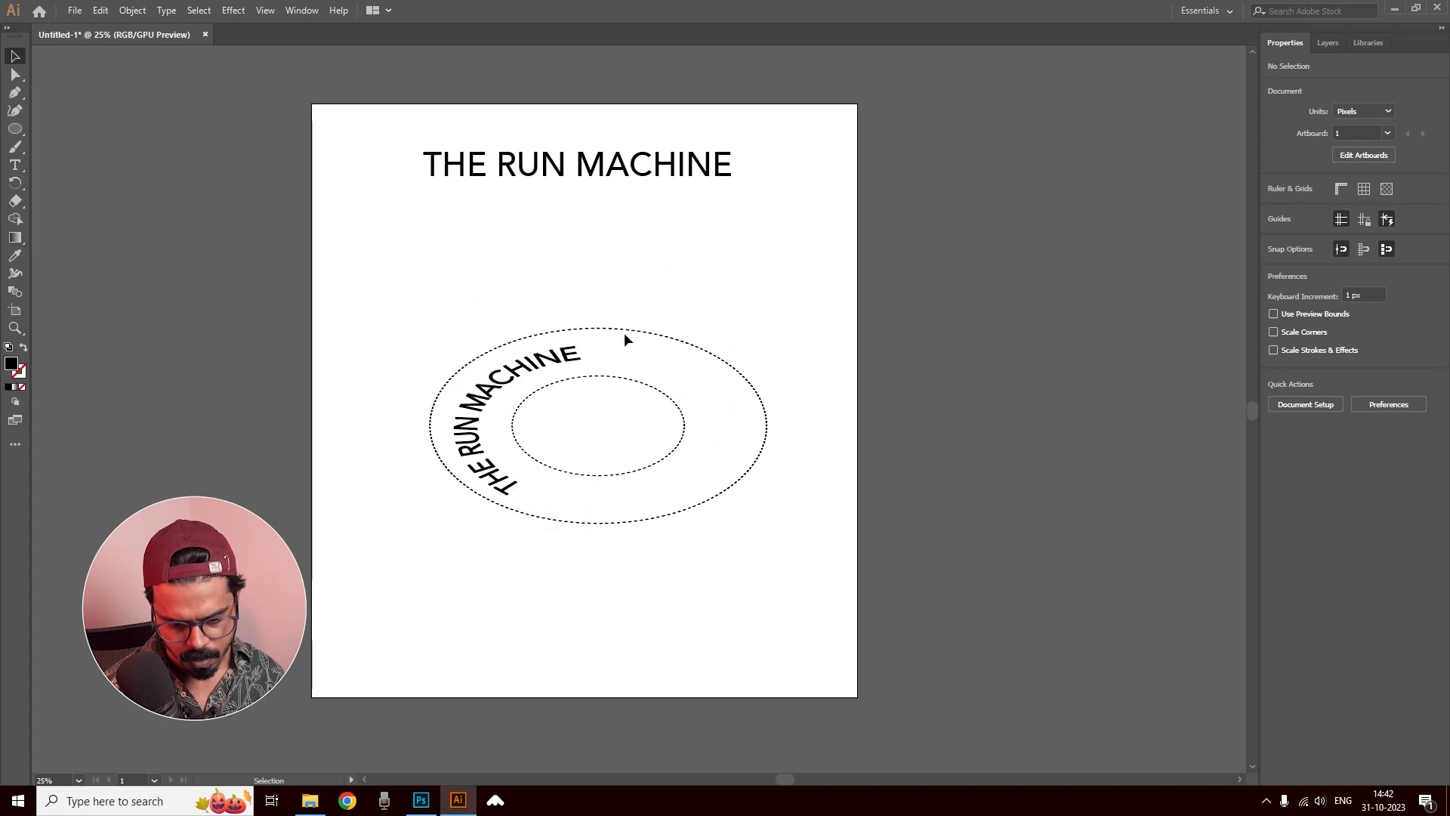
{"action": "left_click_drag", "start_coordinate": [557, 361], "coordinate": [563, 364]}
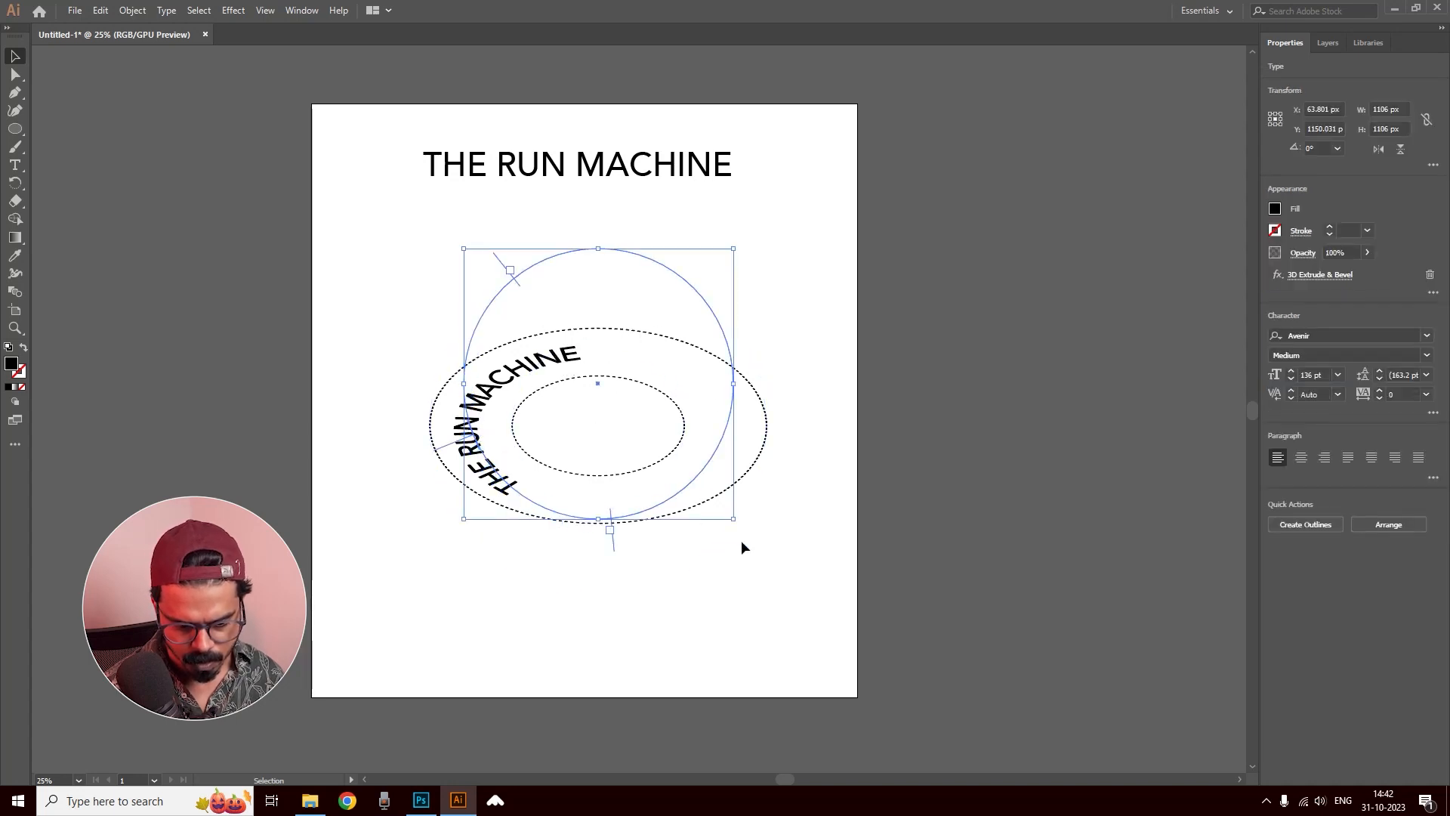
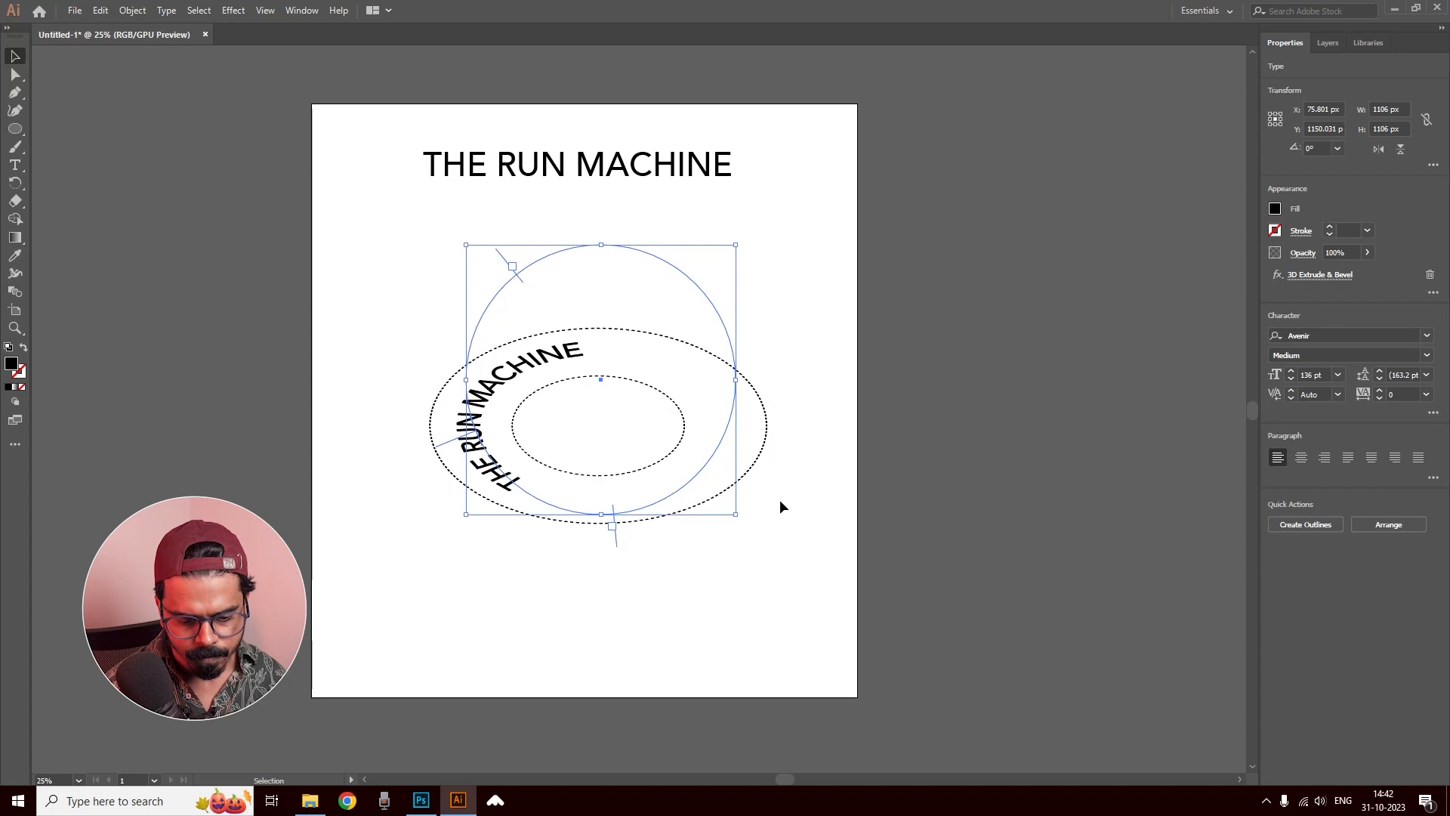
{"action": "left_click", "coordinate": [887, 506]}
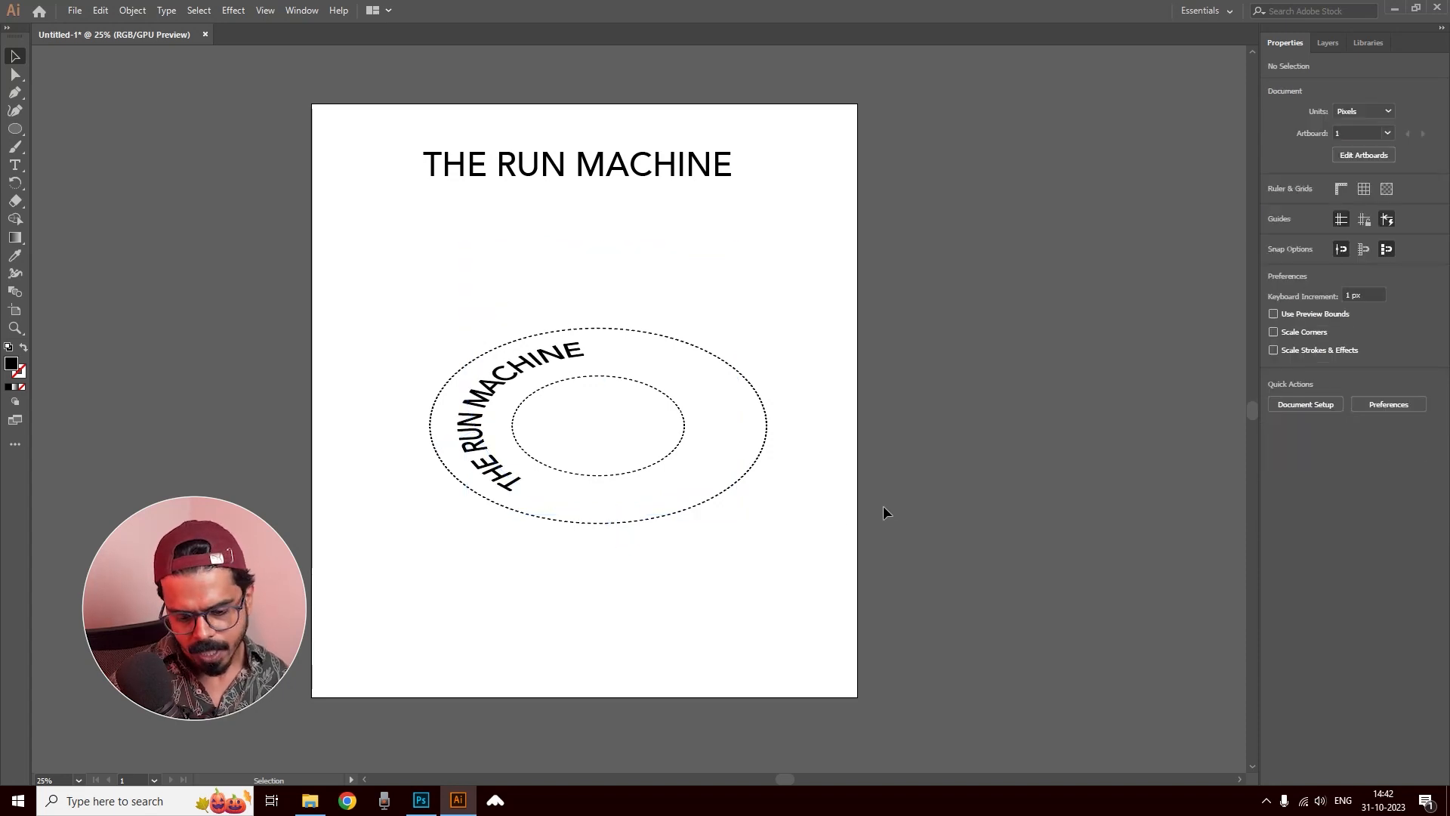
Step: Copy the whole ring badge into the Photoshop poster, placing it around the stadium at about 3.6 in wide
{"action": "left_click_drag", "start_coordinate": [437, 285], "coordinate": [753, 562]}
{"action": "left_click_drag", "start_coordinate": [512, 355], "coordinate": [586, 522]}
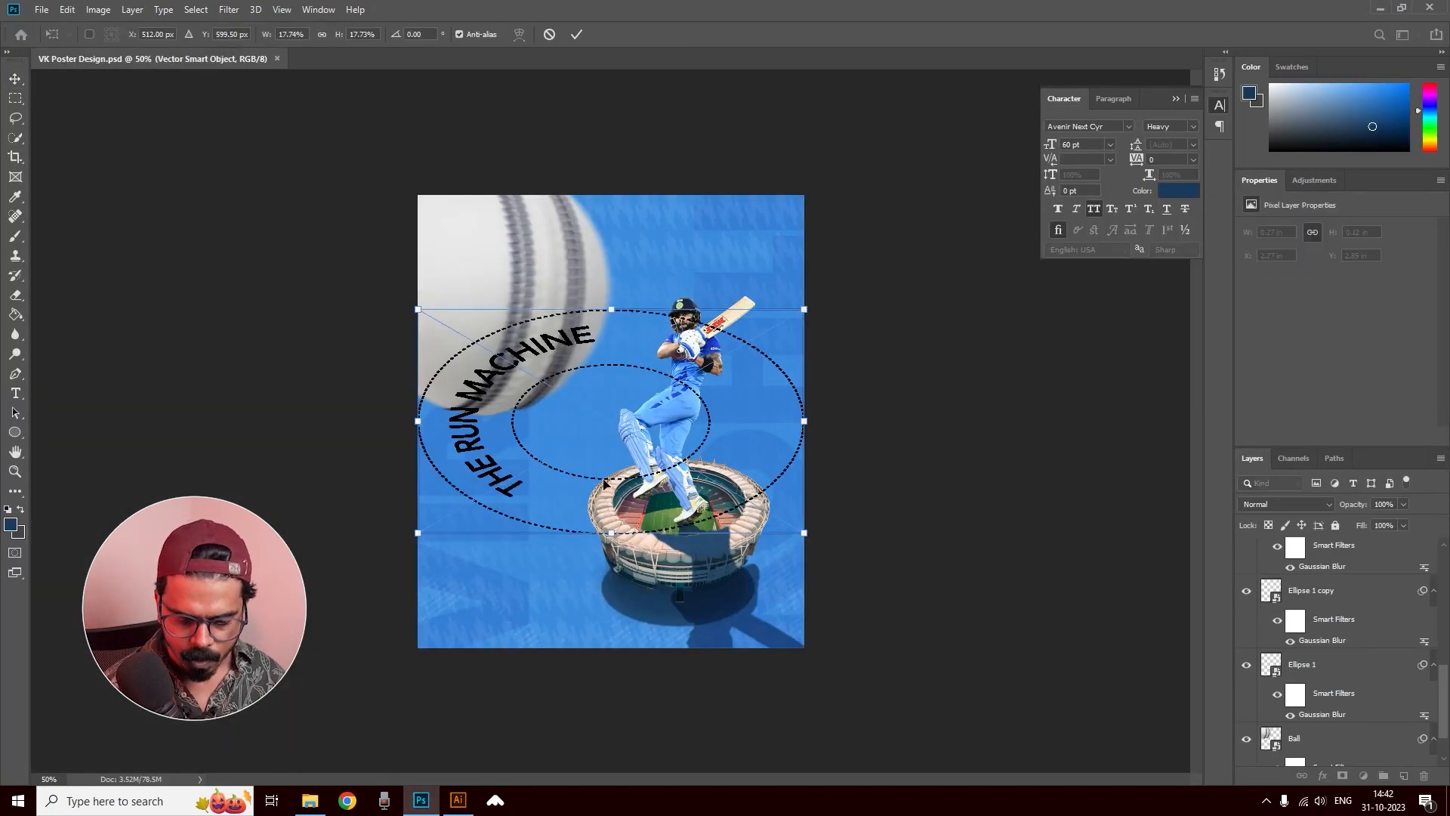
{"action": "left_click_drag", "start_coordinate": [516, 355], "coordinate": [581, 442]}
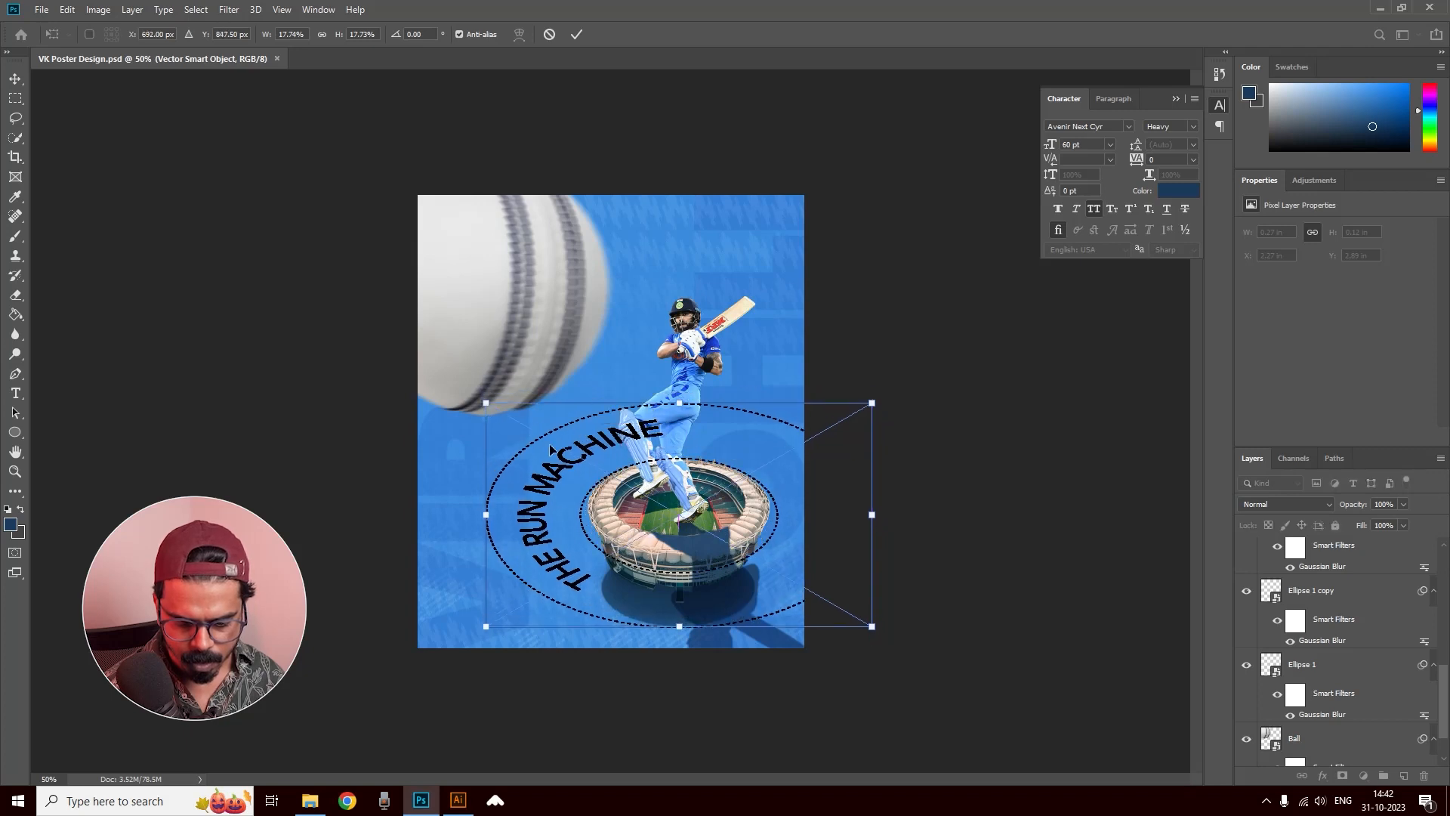
{"action": "left_click_drag", "start_coordinate": [484, 405], "coordinate": [465, 389]}
{"action": "left_click_drag", "start_coordinate": [767, 500], "coordinate": [778, 498]}
{"action": "key", "text": "Return"}
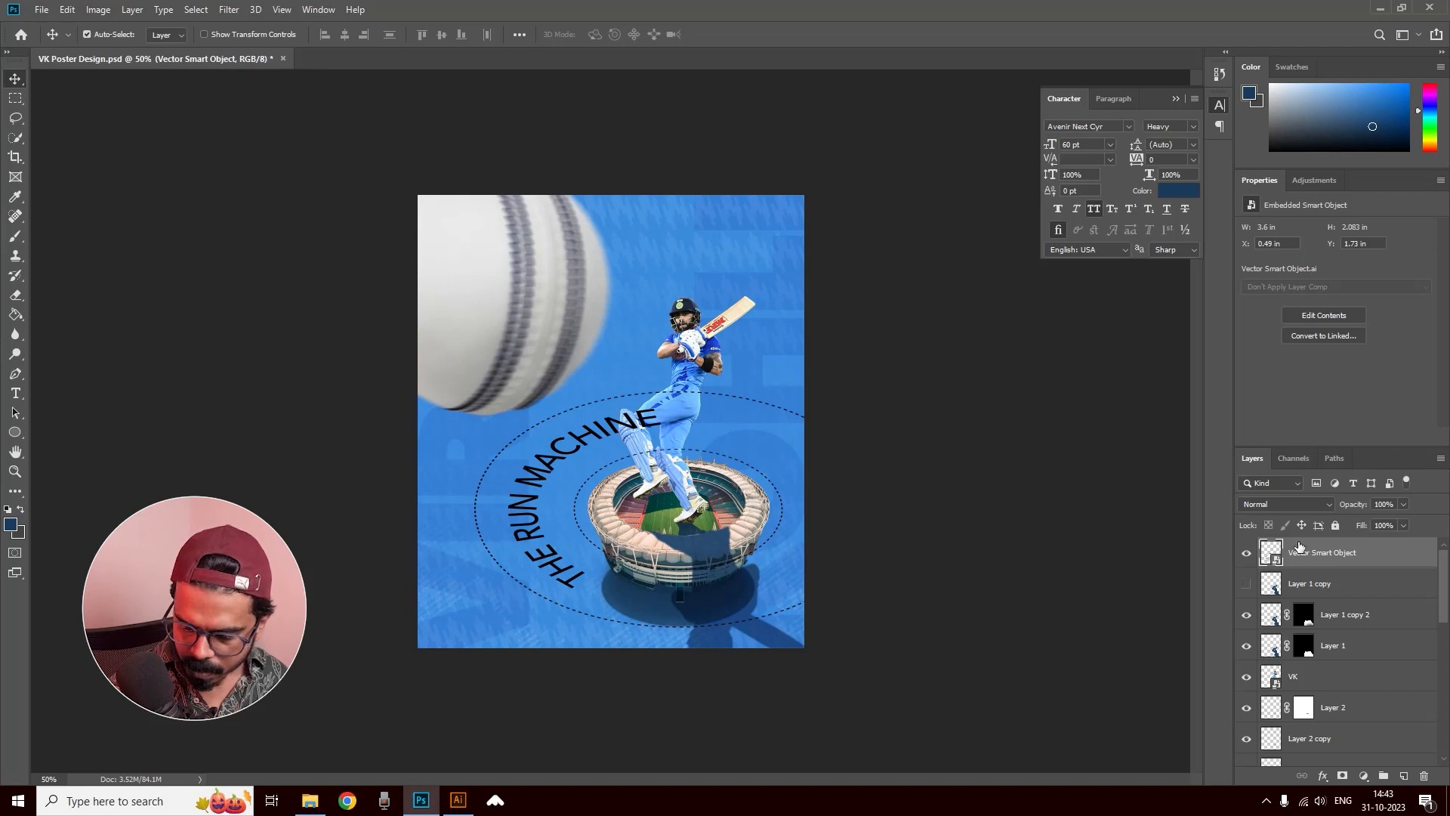
Step: Give the pasted badge a white ffffff Color Overlay and move its layer below the VK layer
{"action": "left_click", "coordinate": [1324, 776]}
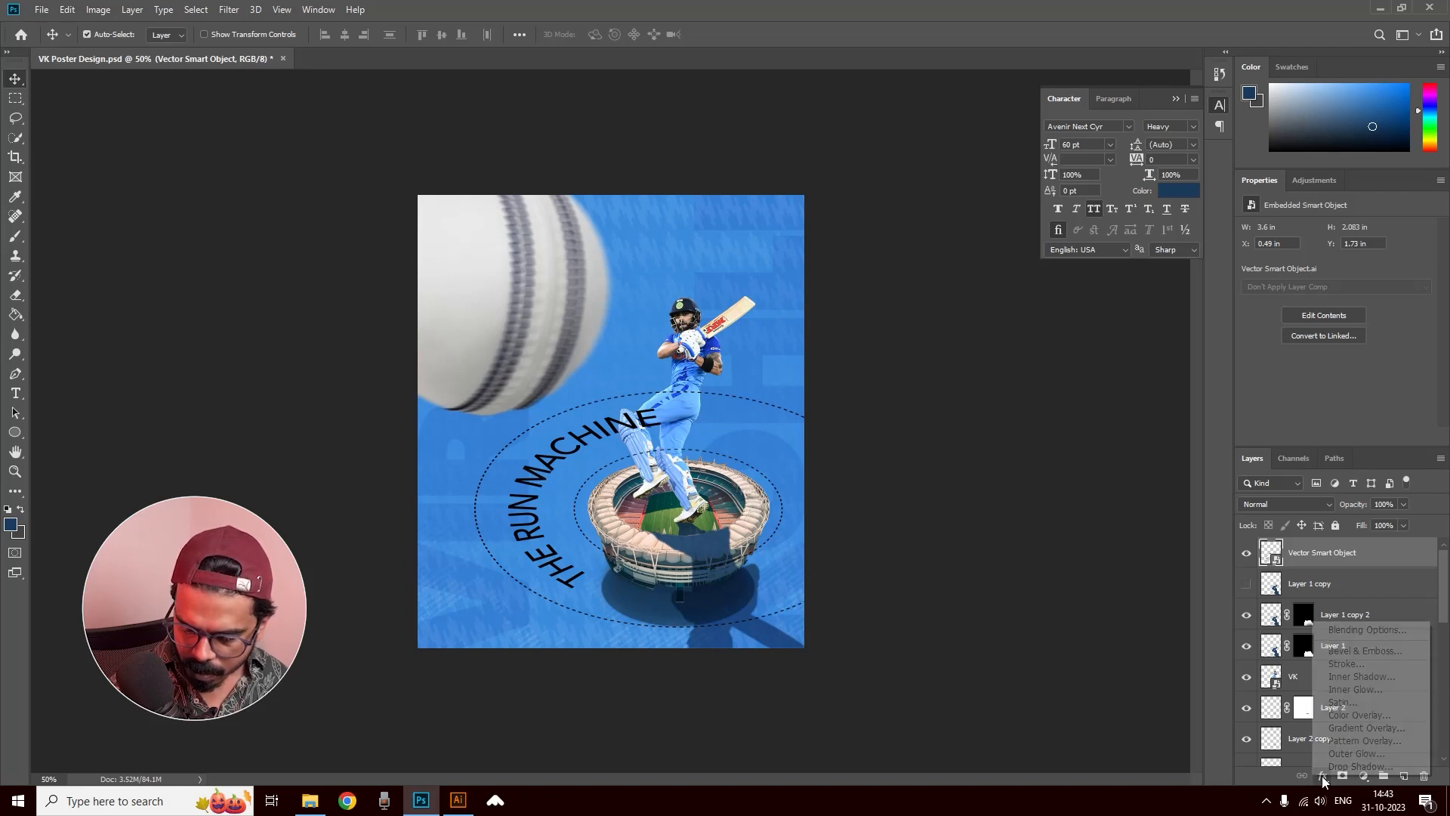
{"action": "left_click", "coordinate": [1349, 716]}
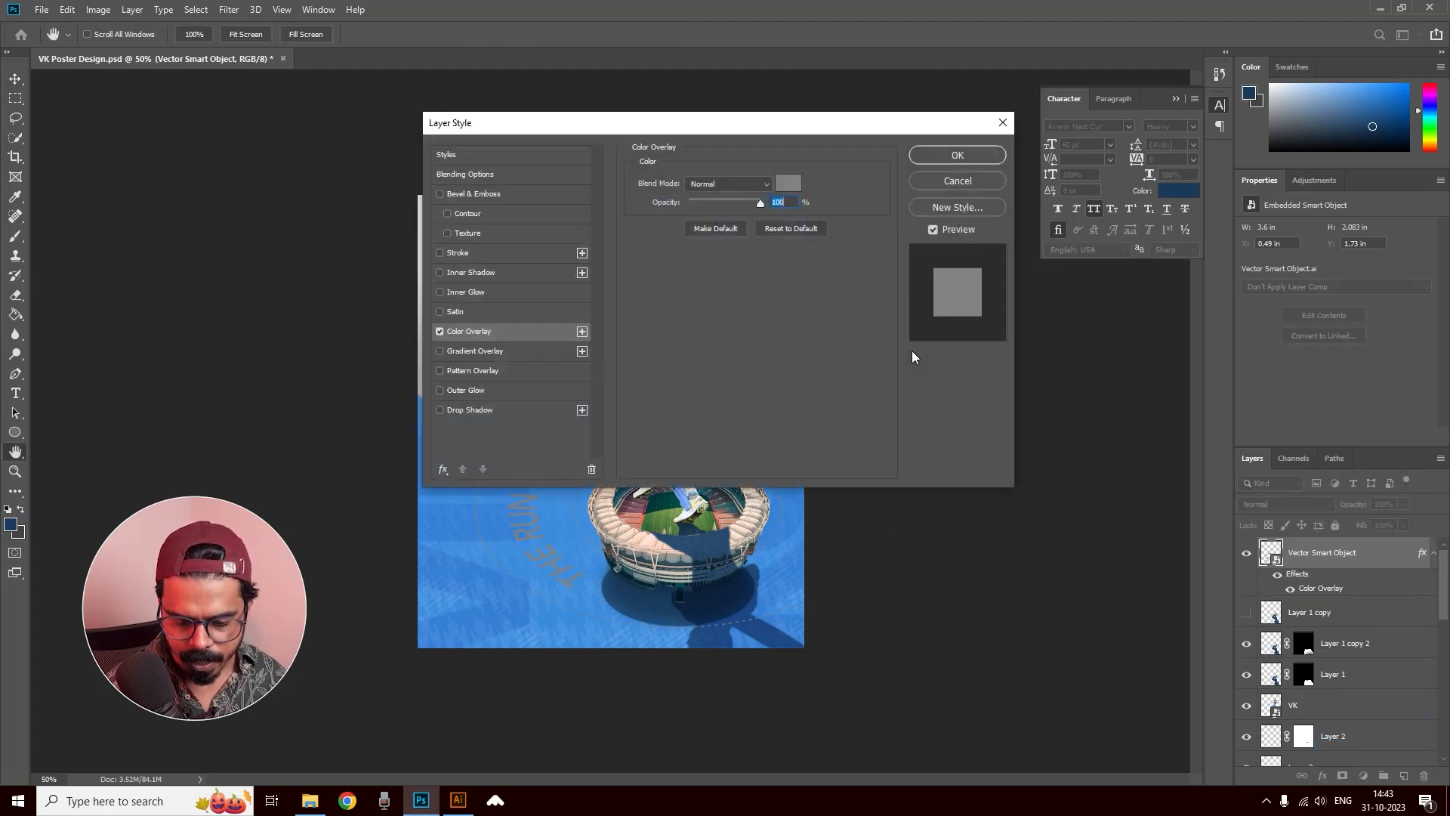
{"action": "left_click", "coordinate": [789, 183]}
{"action": "type", "text": "ffffff"}
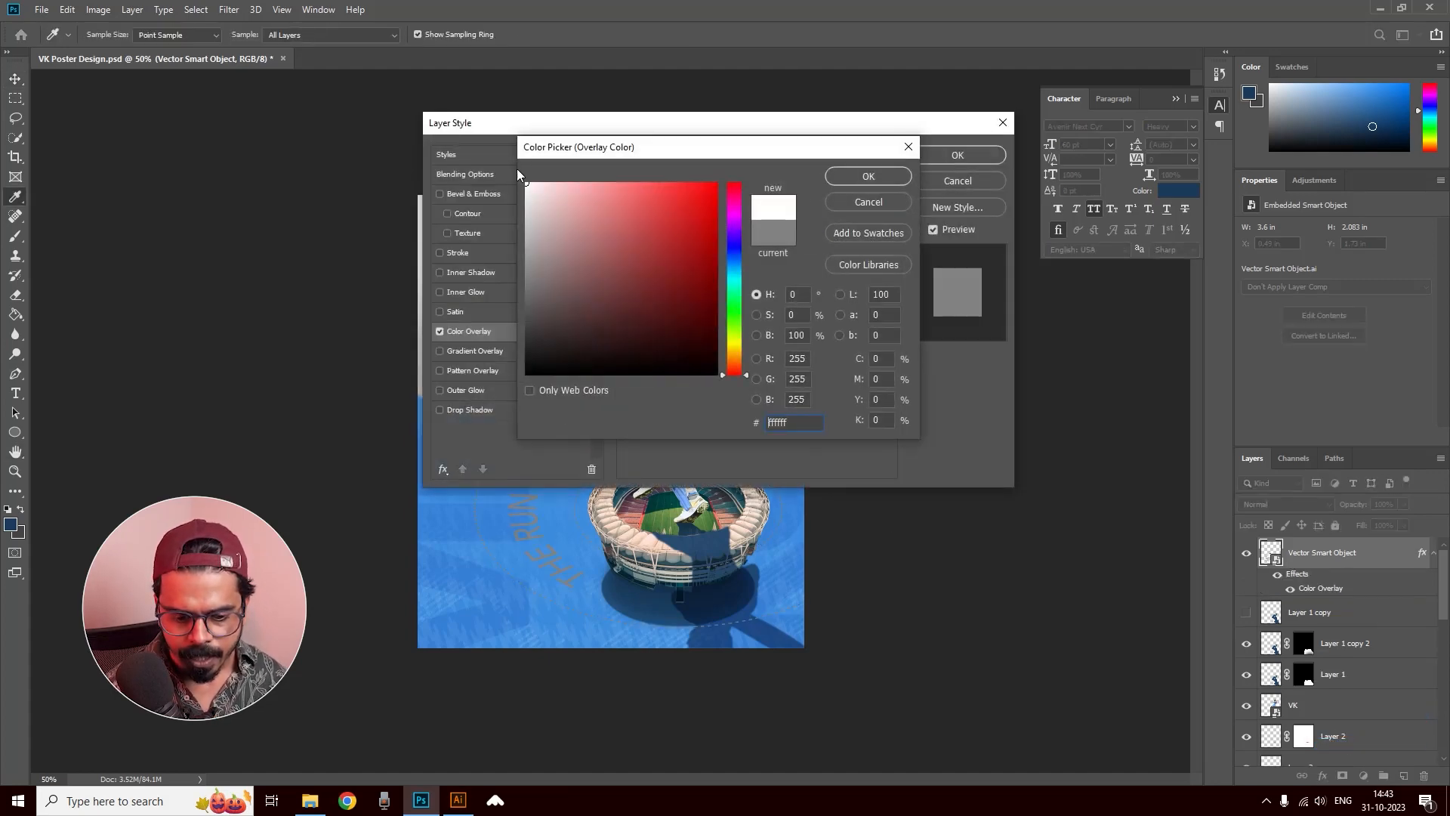
{"action": "left_click", "coordinate": [840, 174]}
{"action": "left_click", "coordinate": [972, 158]}
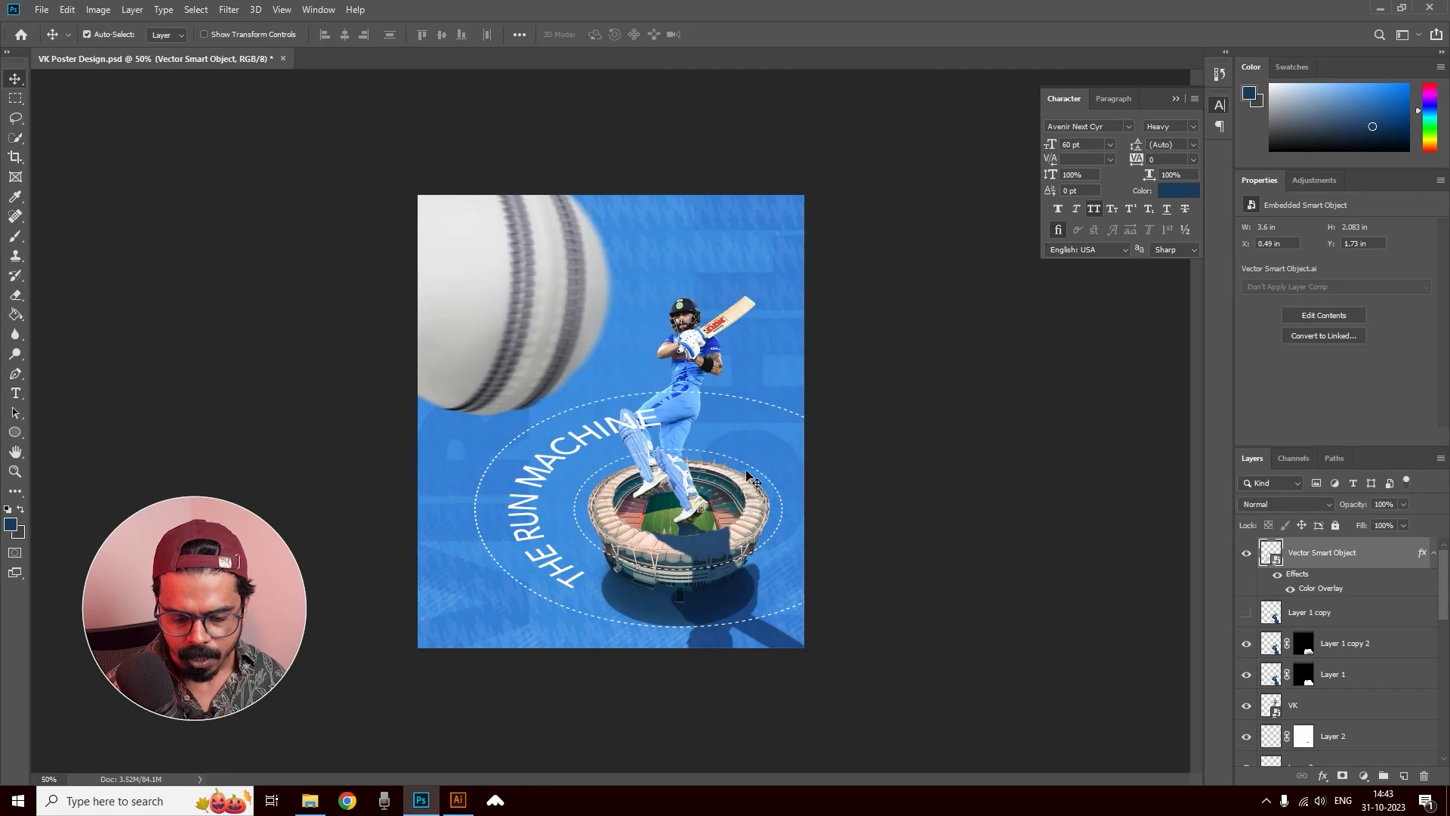
{"action": "left_click_drag", "start_coordinate": [1325, 556], "coordinate": [1322, 722]}
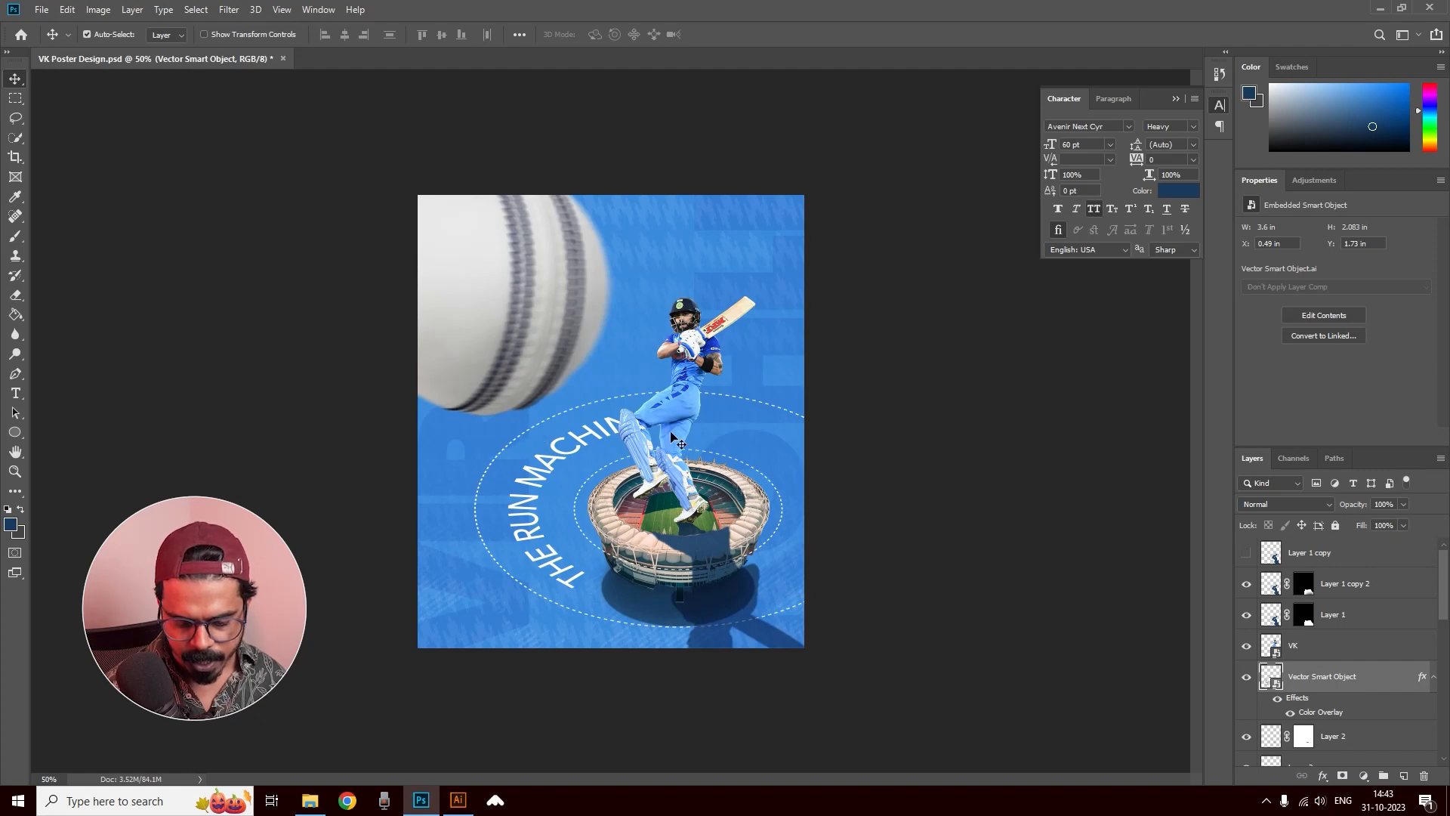
Step: Switch to Illustrator, copy only the outer dashed ring and paste it into the Photoshop poster
{"action": "key", "text": "alt+Tab"}
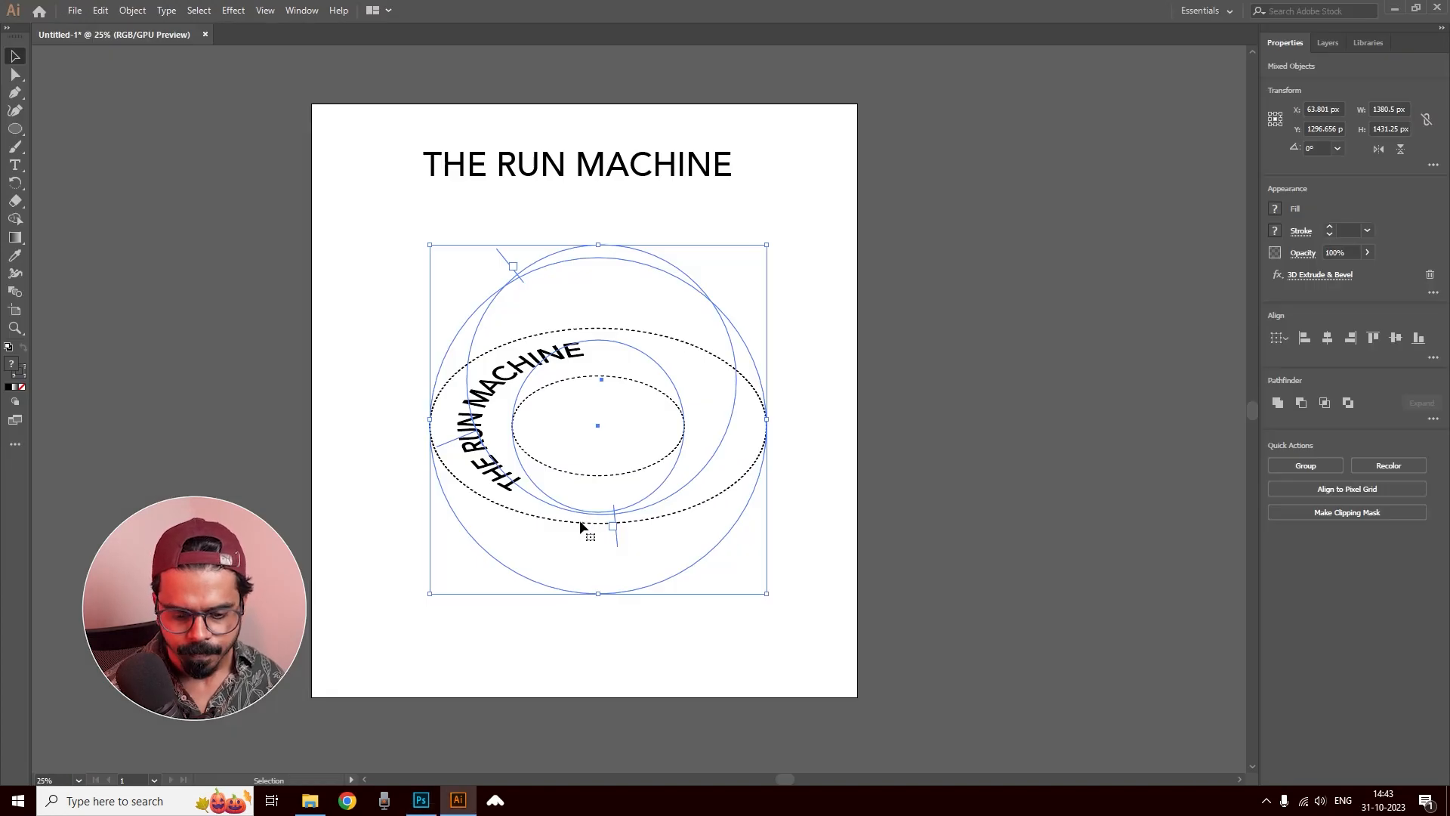
{"action": "left_click", "coordinate": [841, 311]}
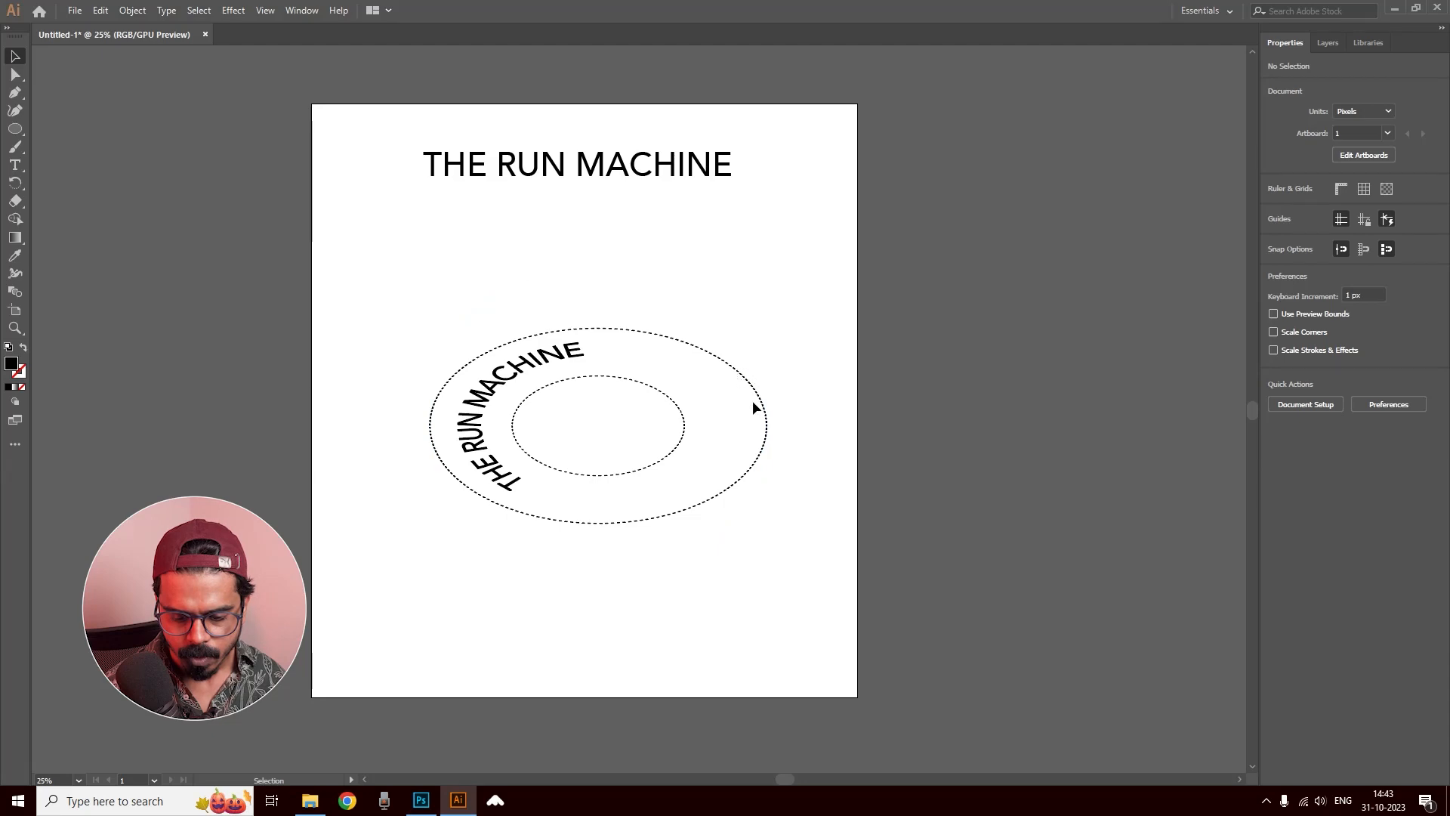
{"action": "left_click_drag", "start_coordinate": [763, 408], "coordinate": [778, 482]}
{"action": "key", "text": "ctrl+c"}
{"action": "key", "text": "alt+Tab"}
{"action": "key", "text": "ctrl+v"}
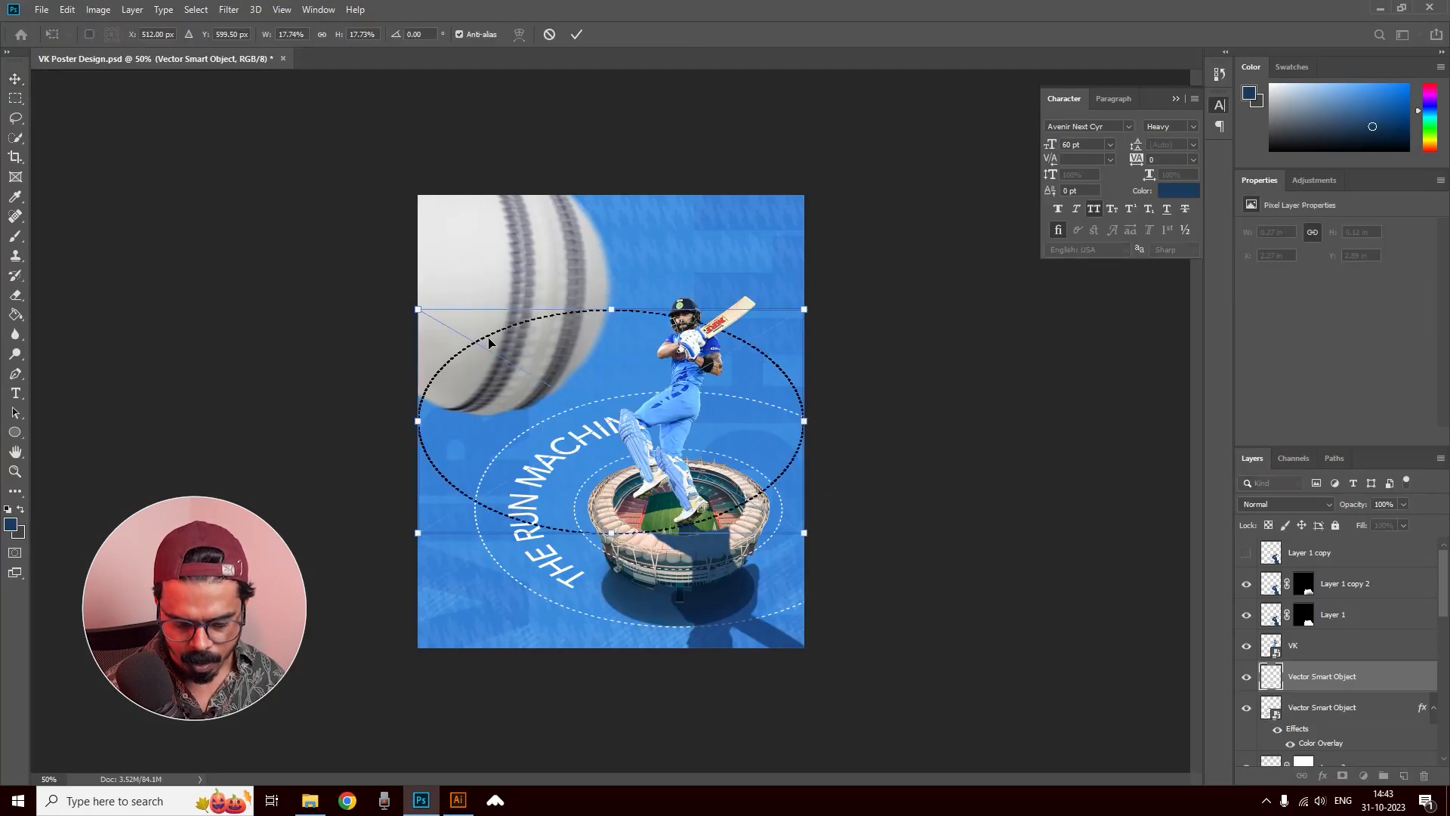
Step: Resize the pasted ring to about 2.6 by 1.6 in and fit it around the stadium so it runs through the curved lettering
{"action": "left_click_drag", "start_coordinate": [427, 318], "coordinate": [536, 382]}
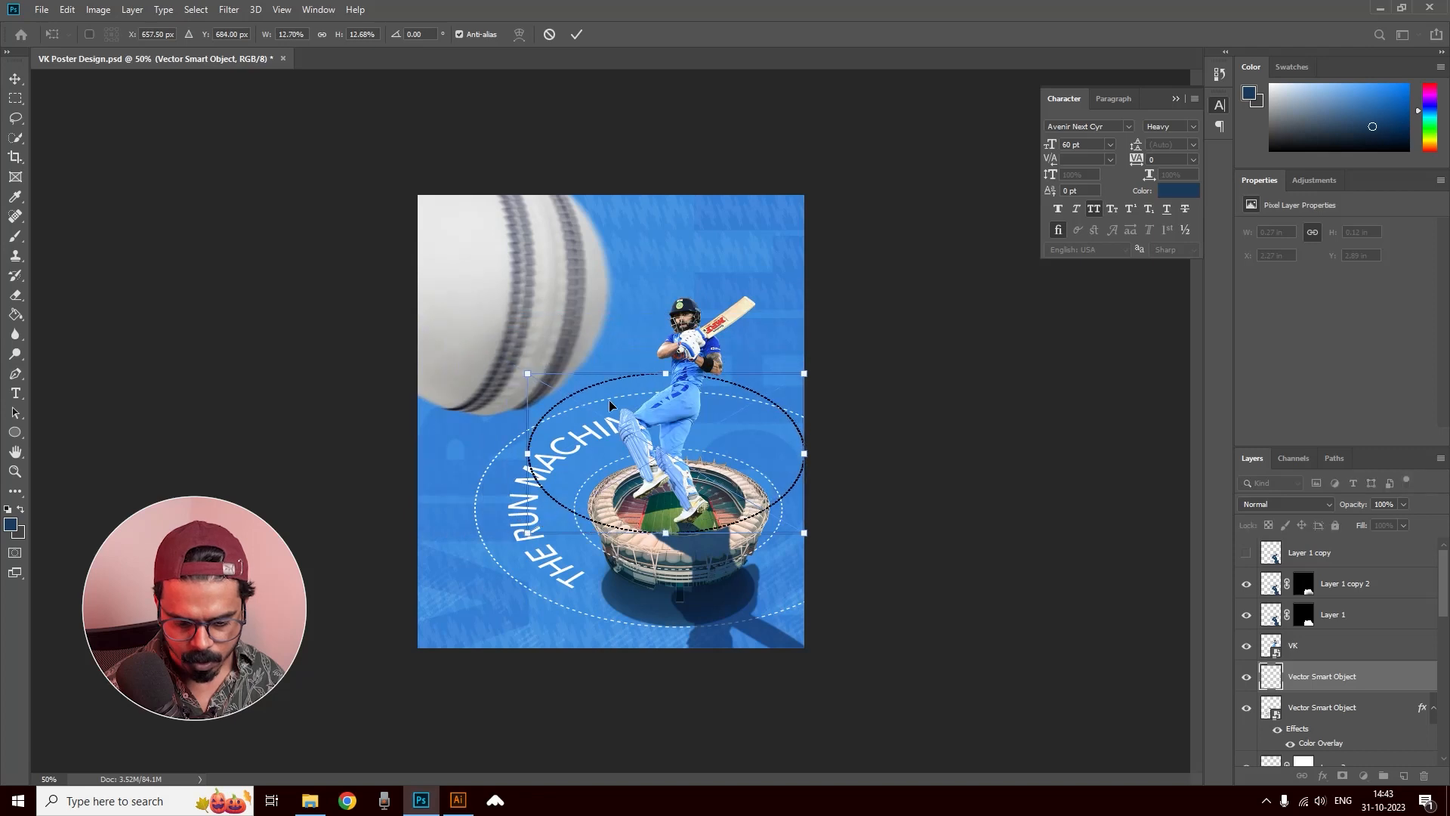
{"action": "left_click_drag", "start_coordinate": [635, 387], "coordinate": [641, 440]}
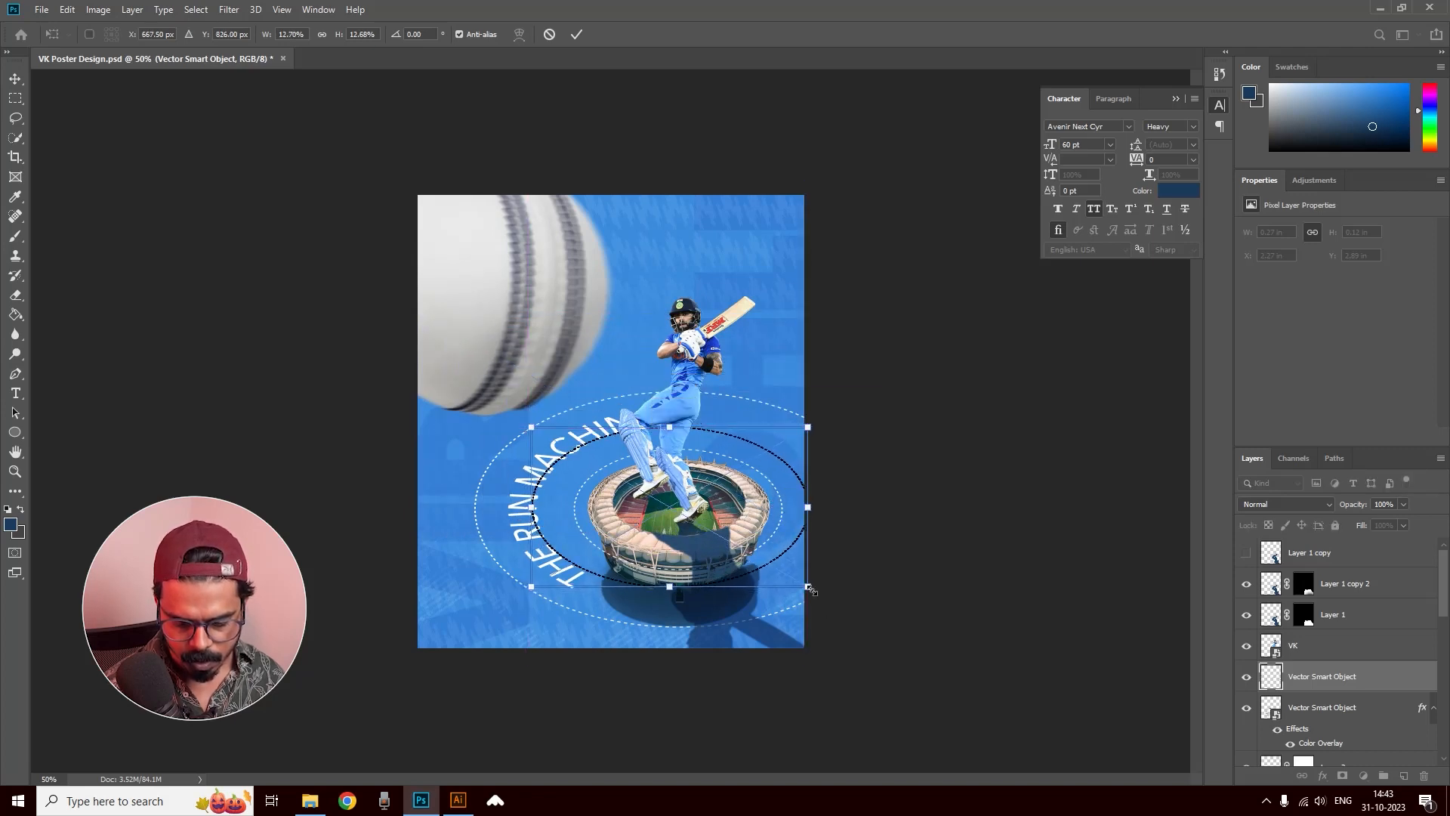
{"action": "left_click_drag", "start_coordinate": [811, 588], "coordinate": [832, 596]}
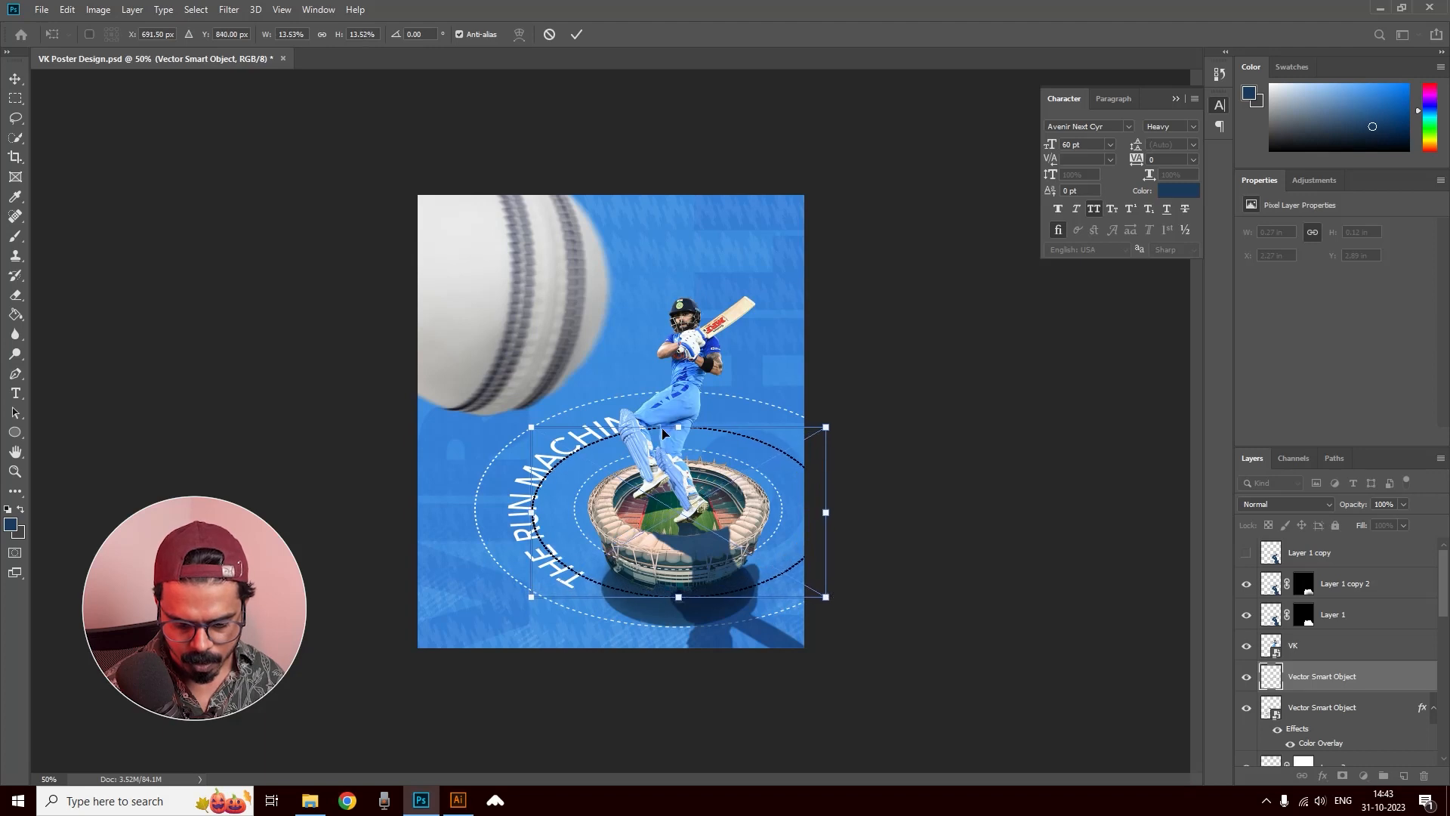
{"action": "mouse_move", "coordinate": [647, 430]}
{"action": "left_mouse_down"}
{"action": "mouse_move", "coordinate": [634, 434]}
{"action": "mouse_move", "coordinate": [675, 422]}
{"action": "left_mouse_up"}
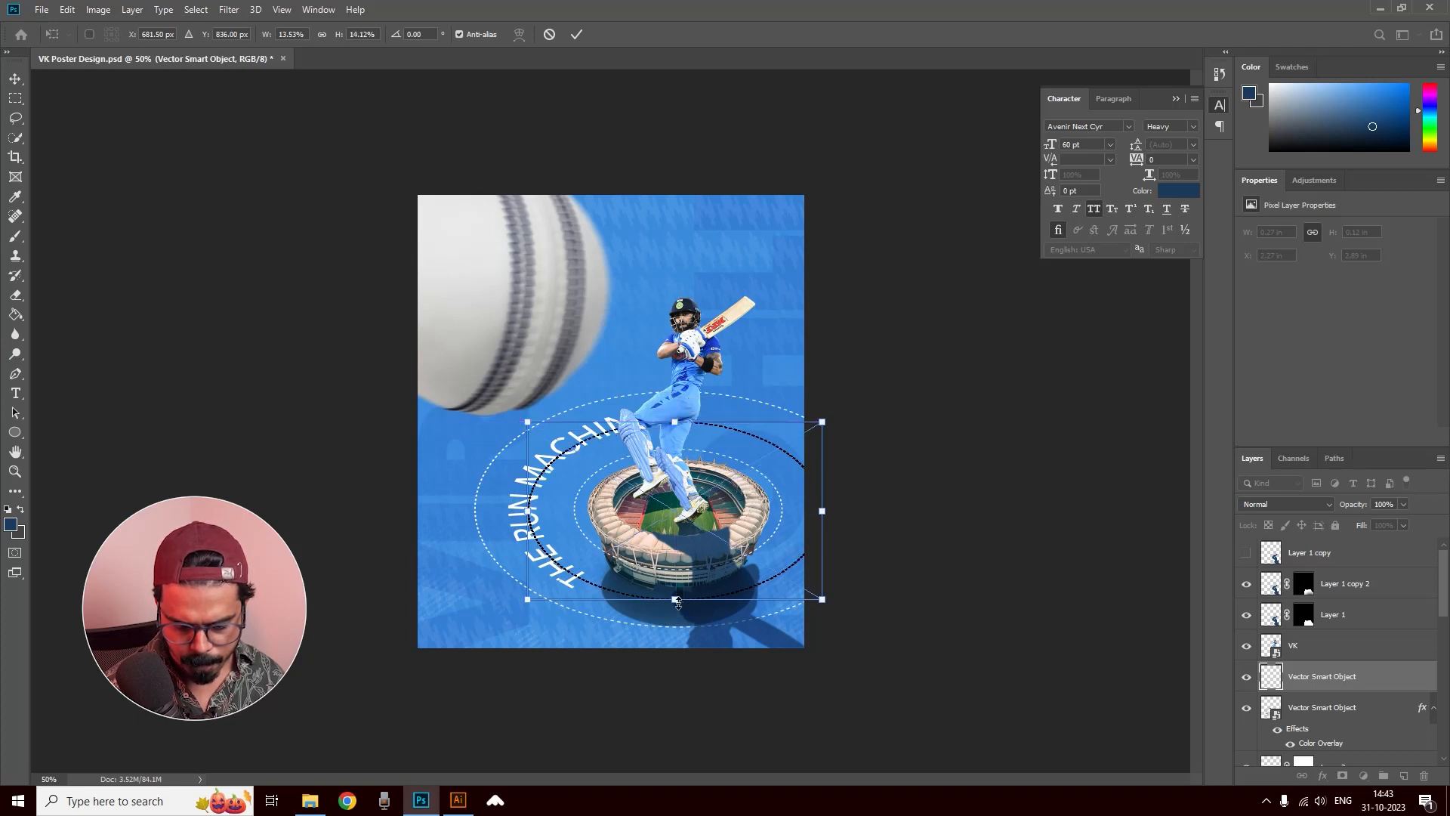
{"action": "left_click_drag", "start_coordinate": [678, 603], "coordinate": [677, 605]}
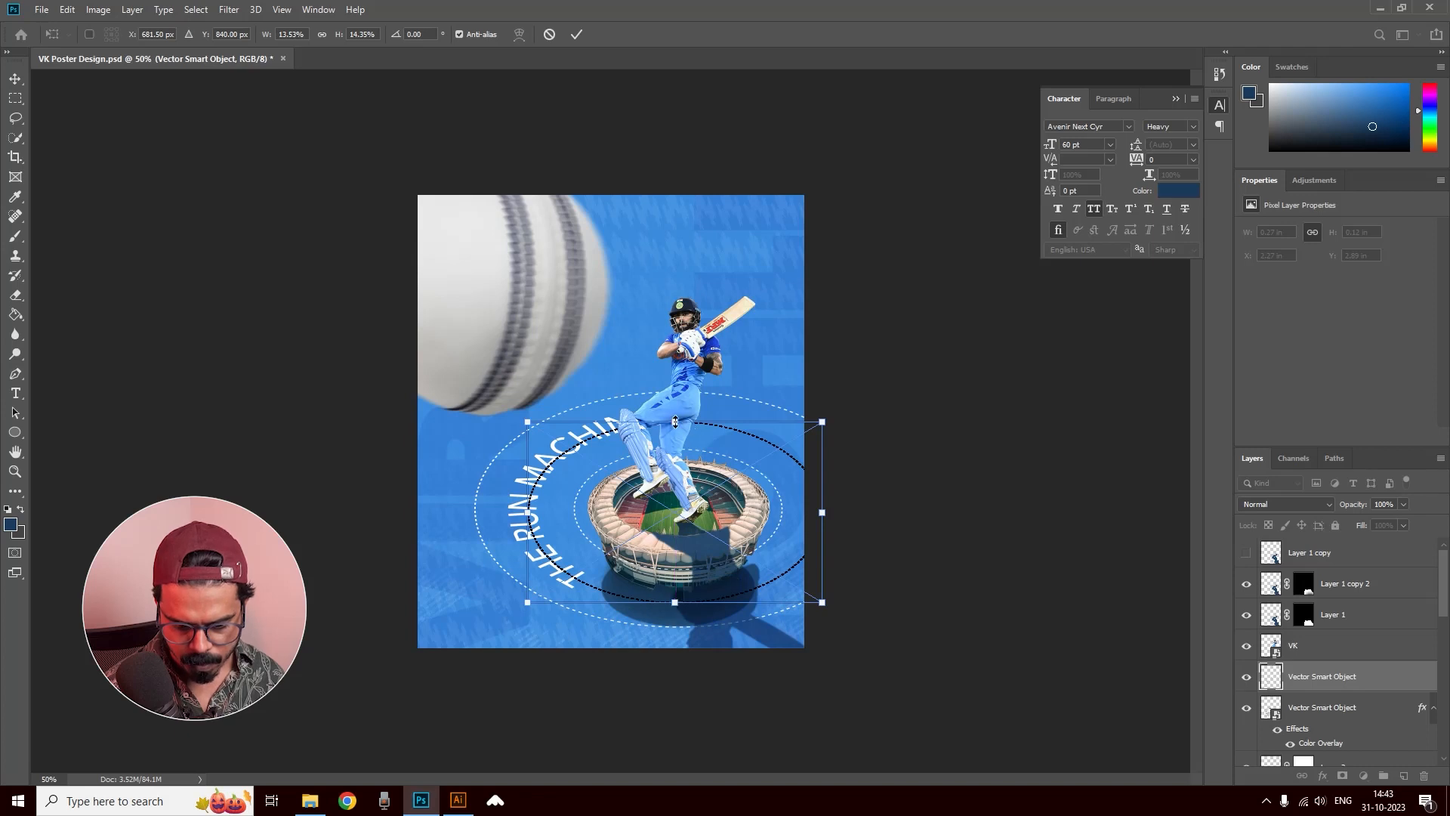
{"action": "left_click_drag", "start_coordinate": [675, 421], "coordinate": [675, 422]}
{"action": "left_click_drag", "start_coordinate": [577, 447], "coordinate": [580, 443]}
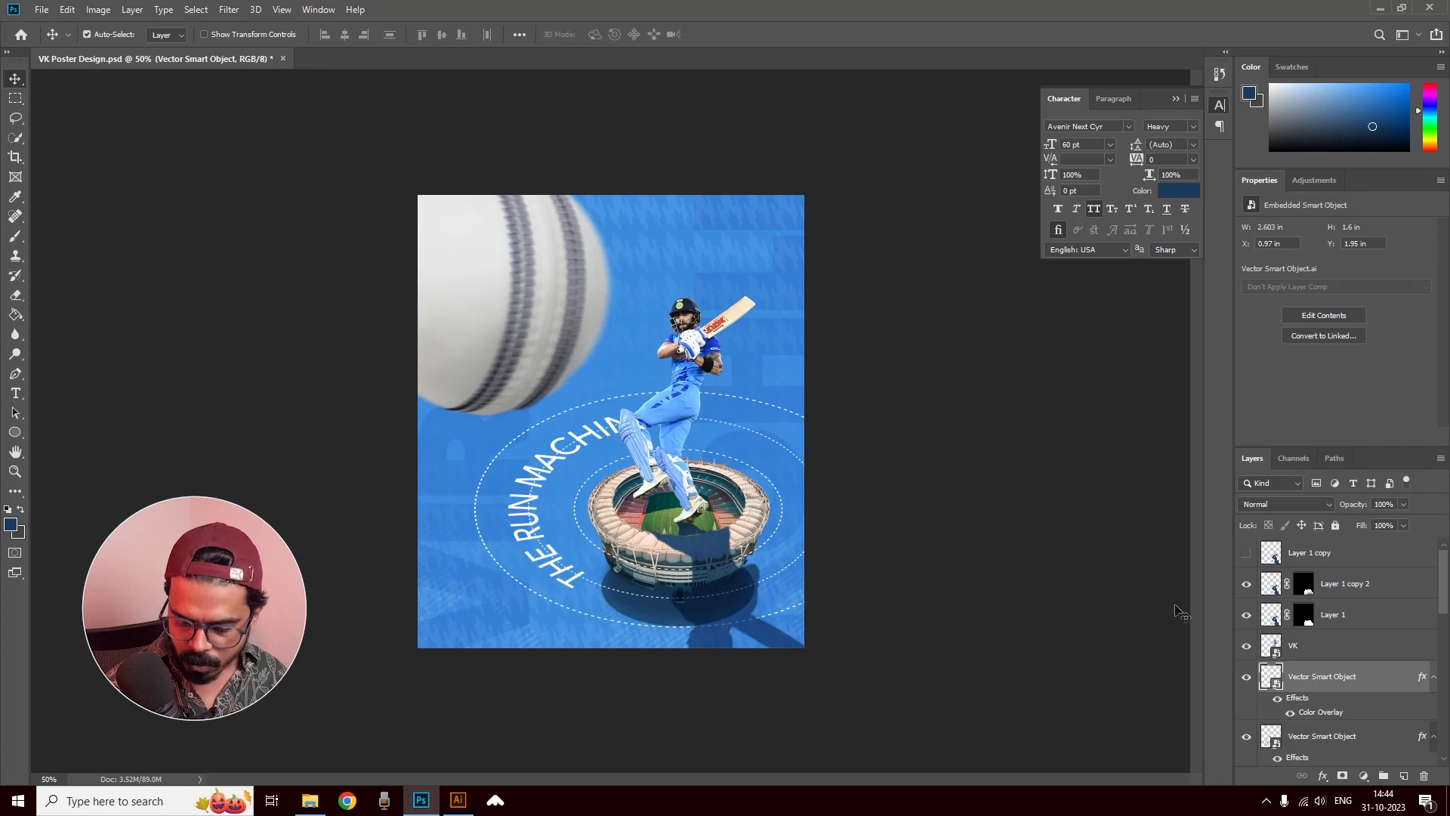
Step: Add a layer mask to the pasted ring and lasso the area around the curved THE RUN MACHINE lettering
{"action": "left_click", "coordinate": [1343, 775]}
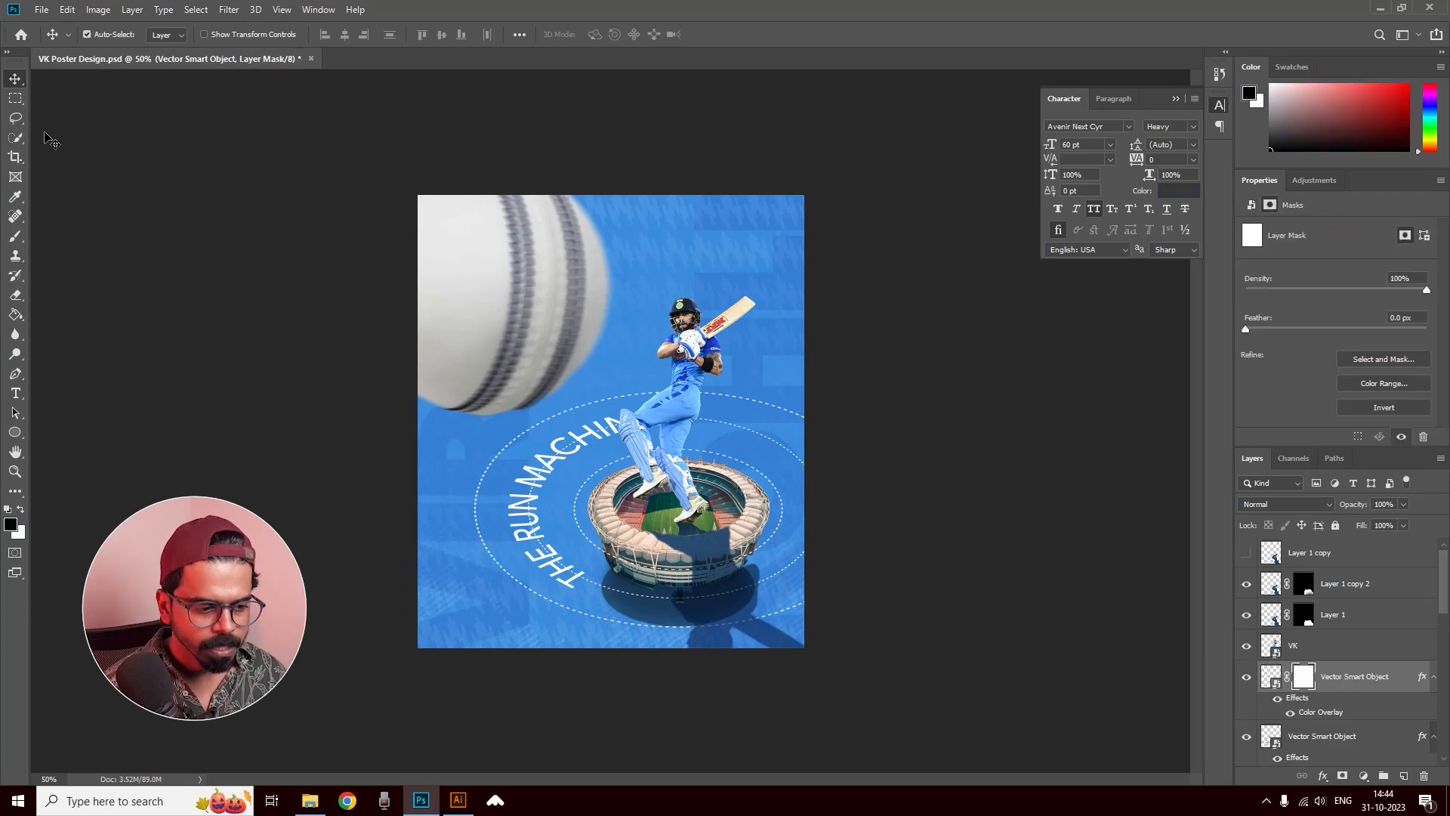
{"action": "left_click", "coordinate": [14, 118]}
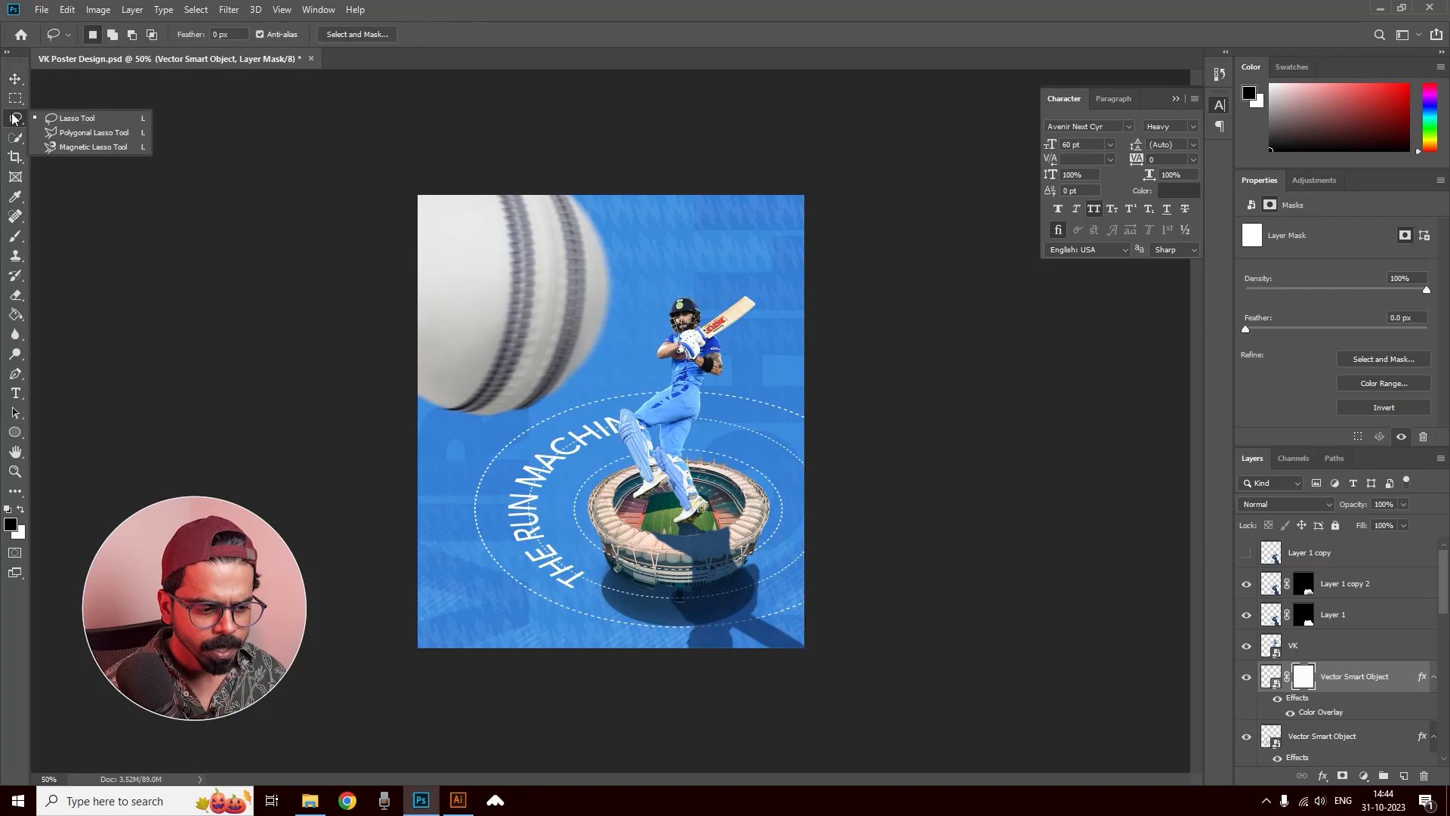
{"action": "left_click", "coordinate": [76, 119]}
{"action": "mouse_move", "coordinate": [646, 410]}
{"action": "left_mouse_down"}
{"action": "mouse_move", "coordinate": [604, 580]}
{"action": "mouse_move", "coordinate": [542, 599]}
{"action": "mouse_move", "coordinate": [498, 562]}
{"action": "mouse_move", "coordinate": [487, 454]}
{"action": "mouse_move", "coordinate": [539, 414]}
{"action": "mouse_move", "coordinate": [629, 401]}
{"action": "left_mouse_up"}
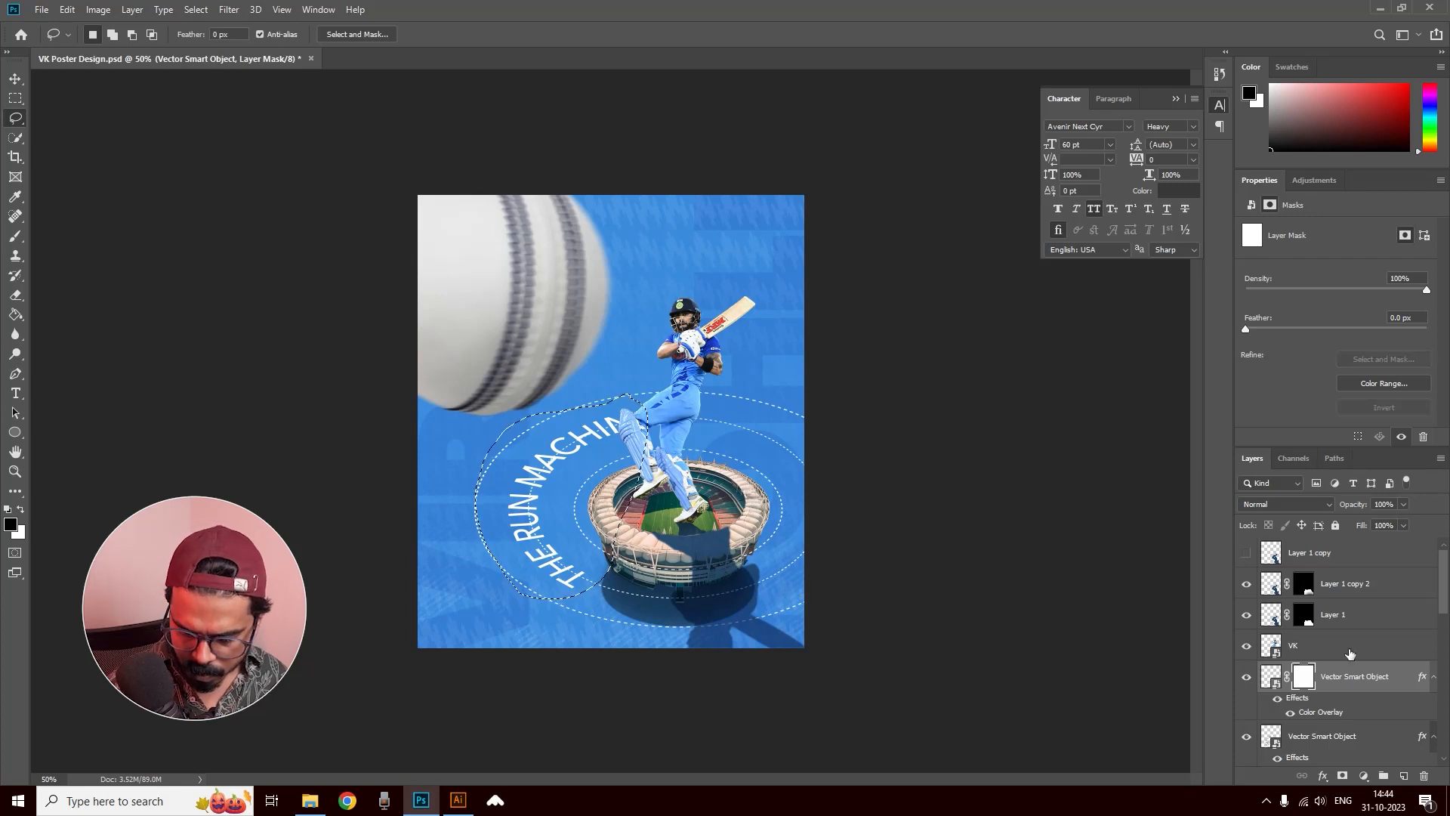
Step: Hide the ring behind the lettering by painting black on its mask inside the selection with a 100% opacity brush enlarged to 200 px, and deselect
{"action": "left_click", "coordinate": [15, 235]}
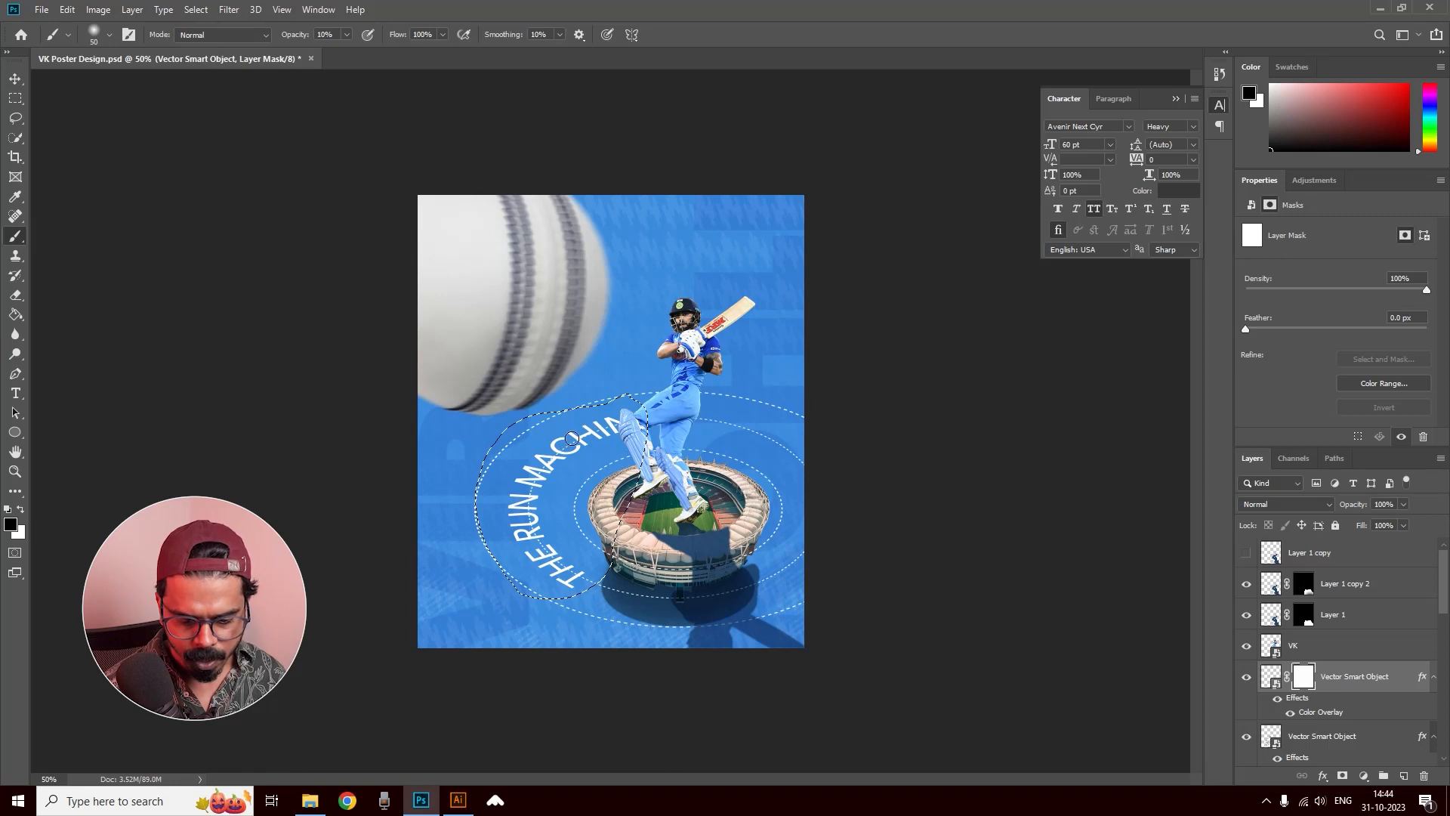
{"action": "left_click", "coordinate": [347, 35]}
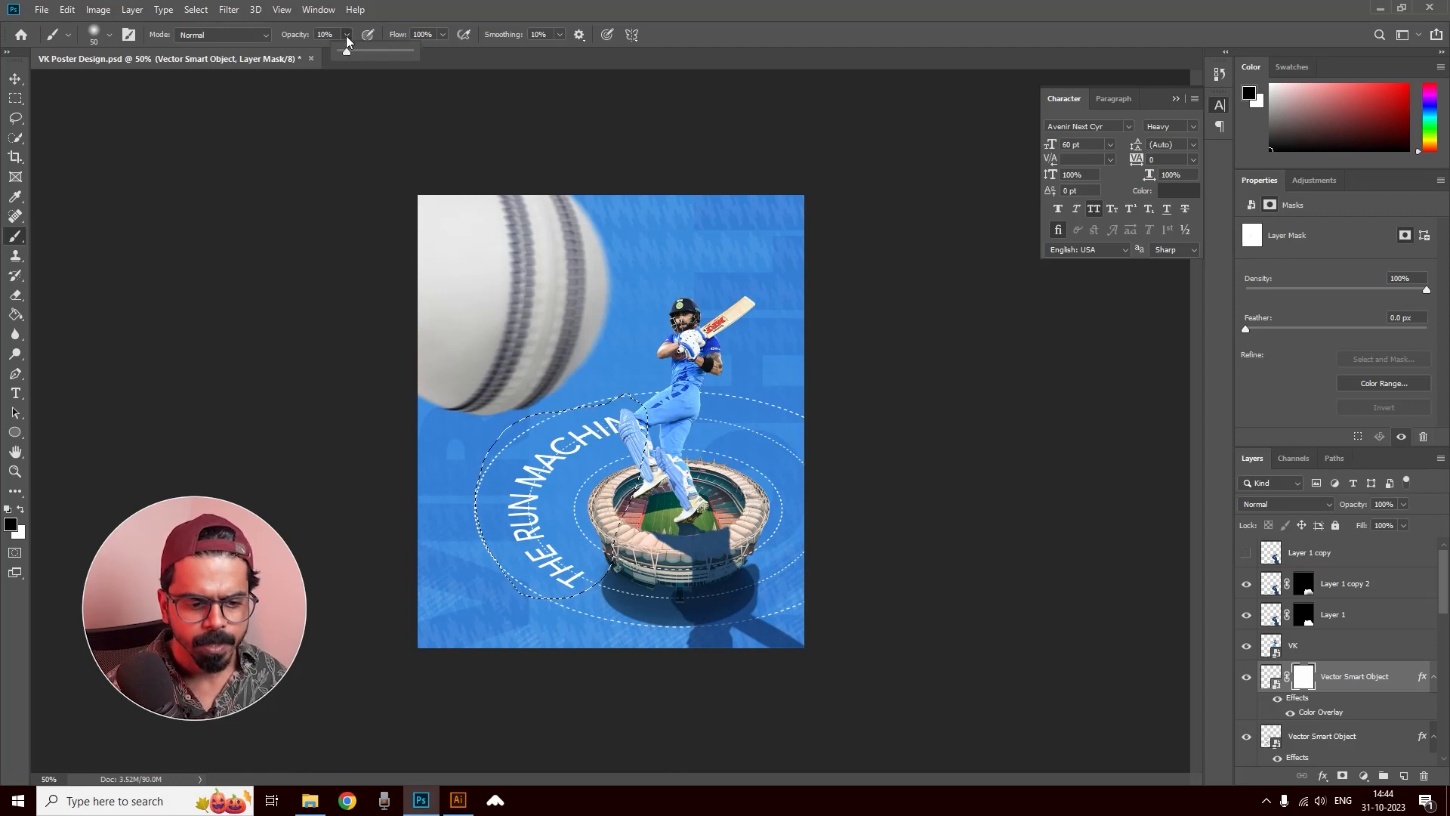
{"action": "left_click_drag", "start_coordinate": [385, 53], "coordinate": [487, 58]}
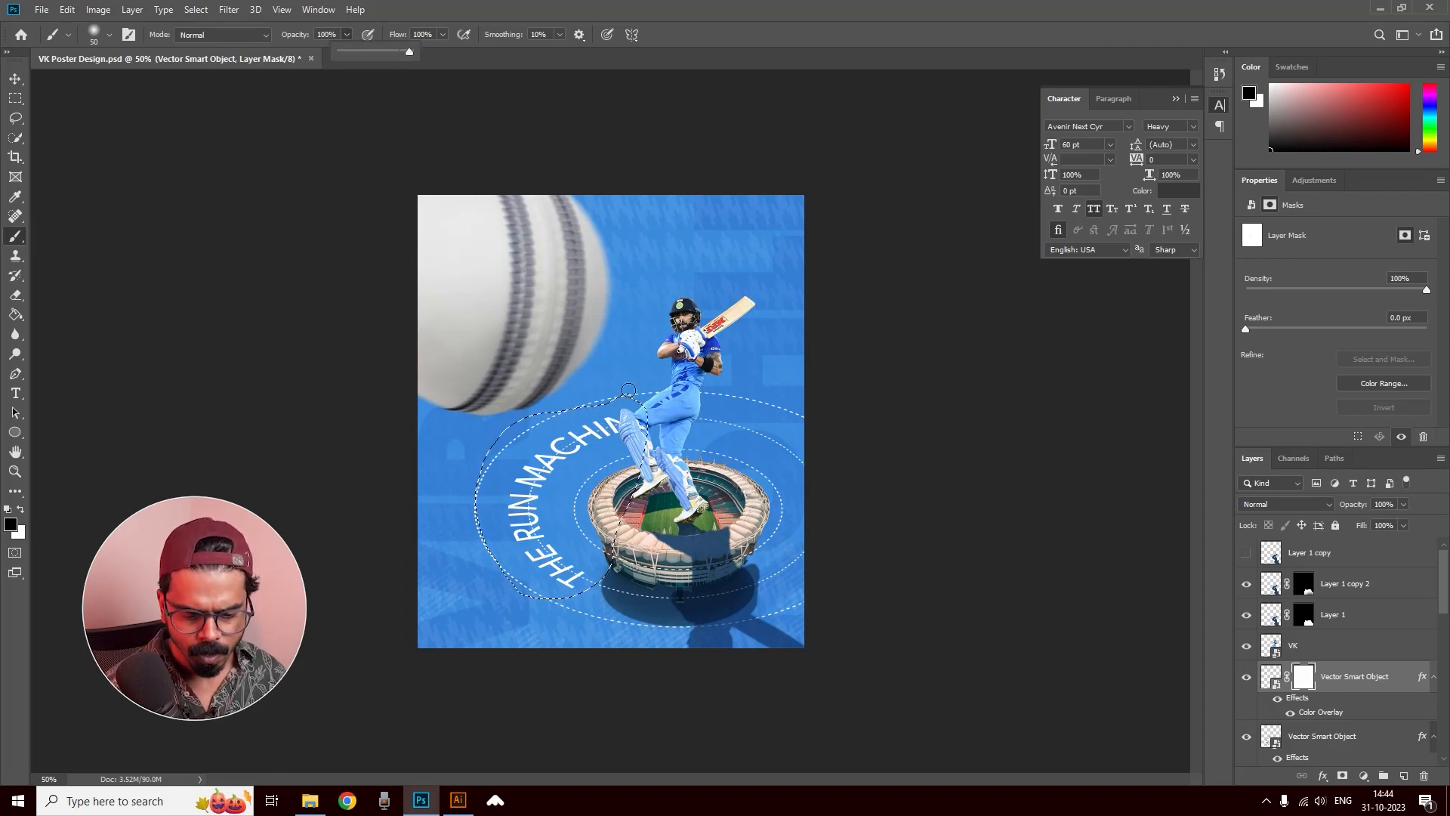
{"action": "left_click", "coordinate": [514, 510]}
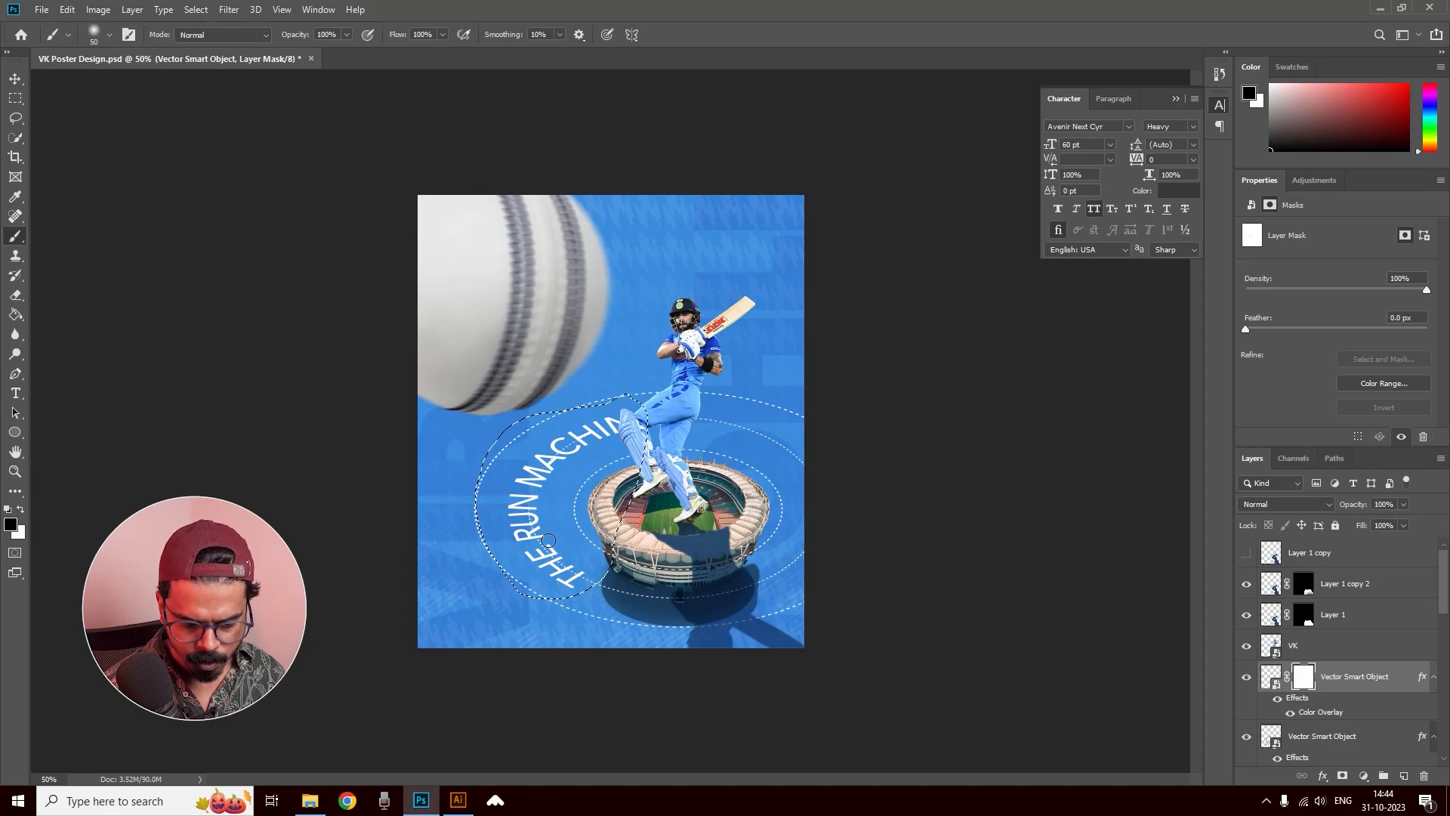
{"action": "left_click_drag", "start_coordinate": [548, 540], "coordinate": [548, 531]}
{"action": "key", "text": "]"}
{"action": "key", "text": "]"}
{"action": "key", "text": "]"}
{"action": "key", "text": "]"}
{"action": "key", "text": "]"}
{"action": "key", "text": "]"}
{"action": "key", "text": "]"}
{"action": "key", "text": "]"}
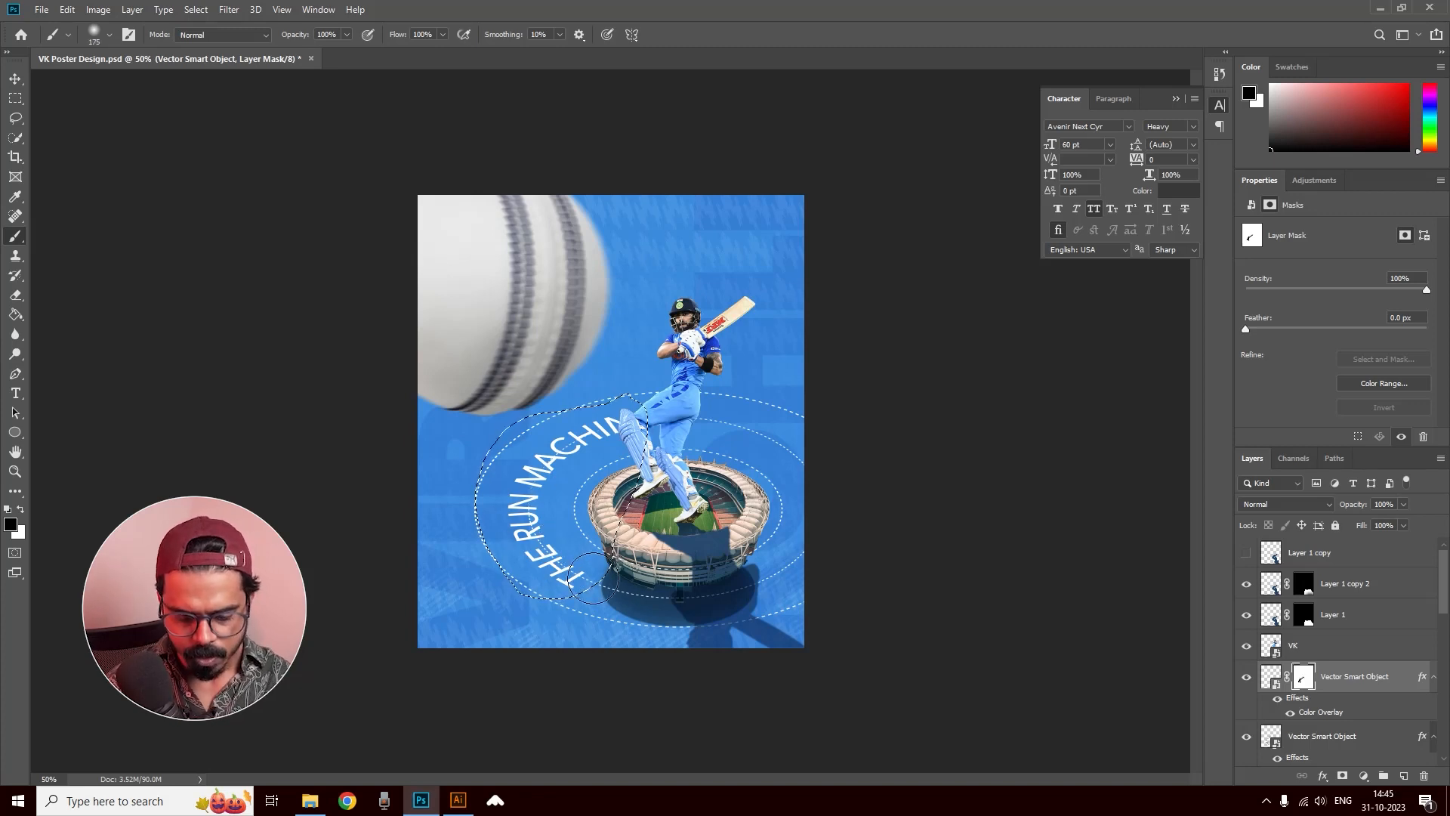
{"action": "key", "text": "bracketright"}
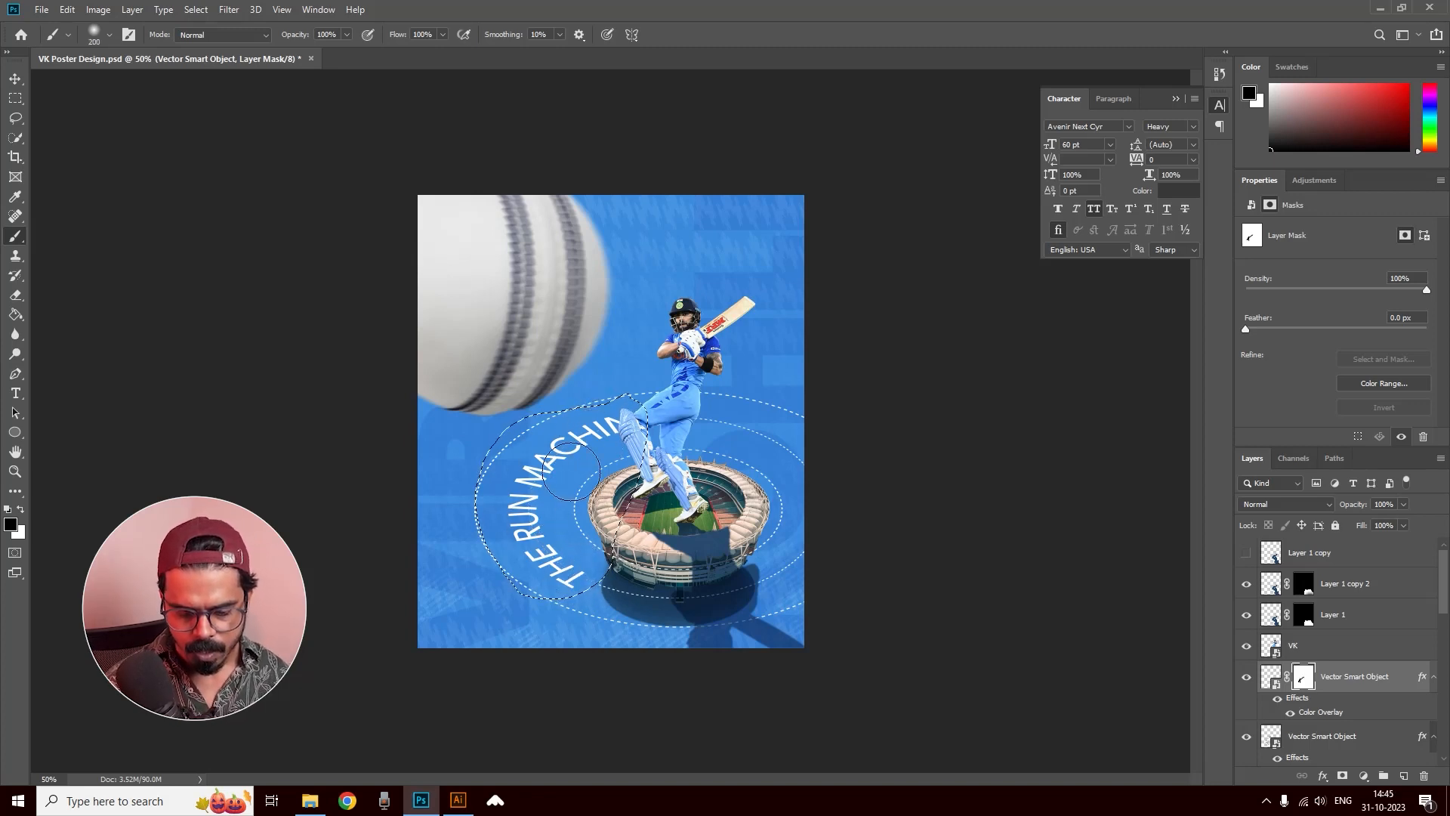
{"action": "mouse_move", "coordinate": [572, 470]}
{"action": "left_mouse_down"}
{"action": "mouse_move", "coordinate": [532, 615]}
{"action": "mouse_move", "coordinate": [568, 608]}
{"action": "left_mouse_up"}
{"action": "key", "text": "ctrl+d"}
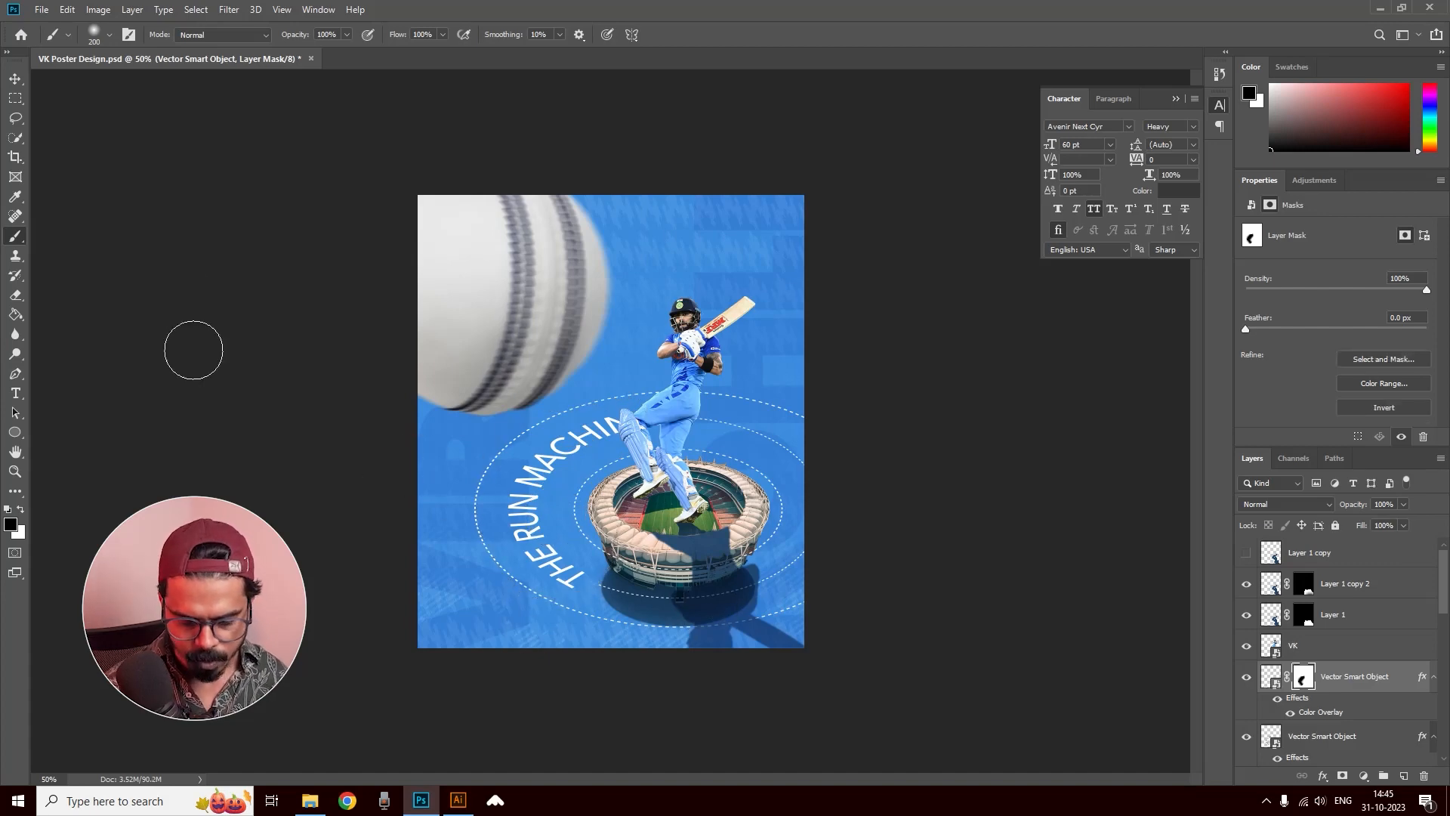
Step: Choose the Hard Round preset from General Brushes at 200 px with 100% hardness
{"action": "key", "text": "ctrl+plus"}
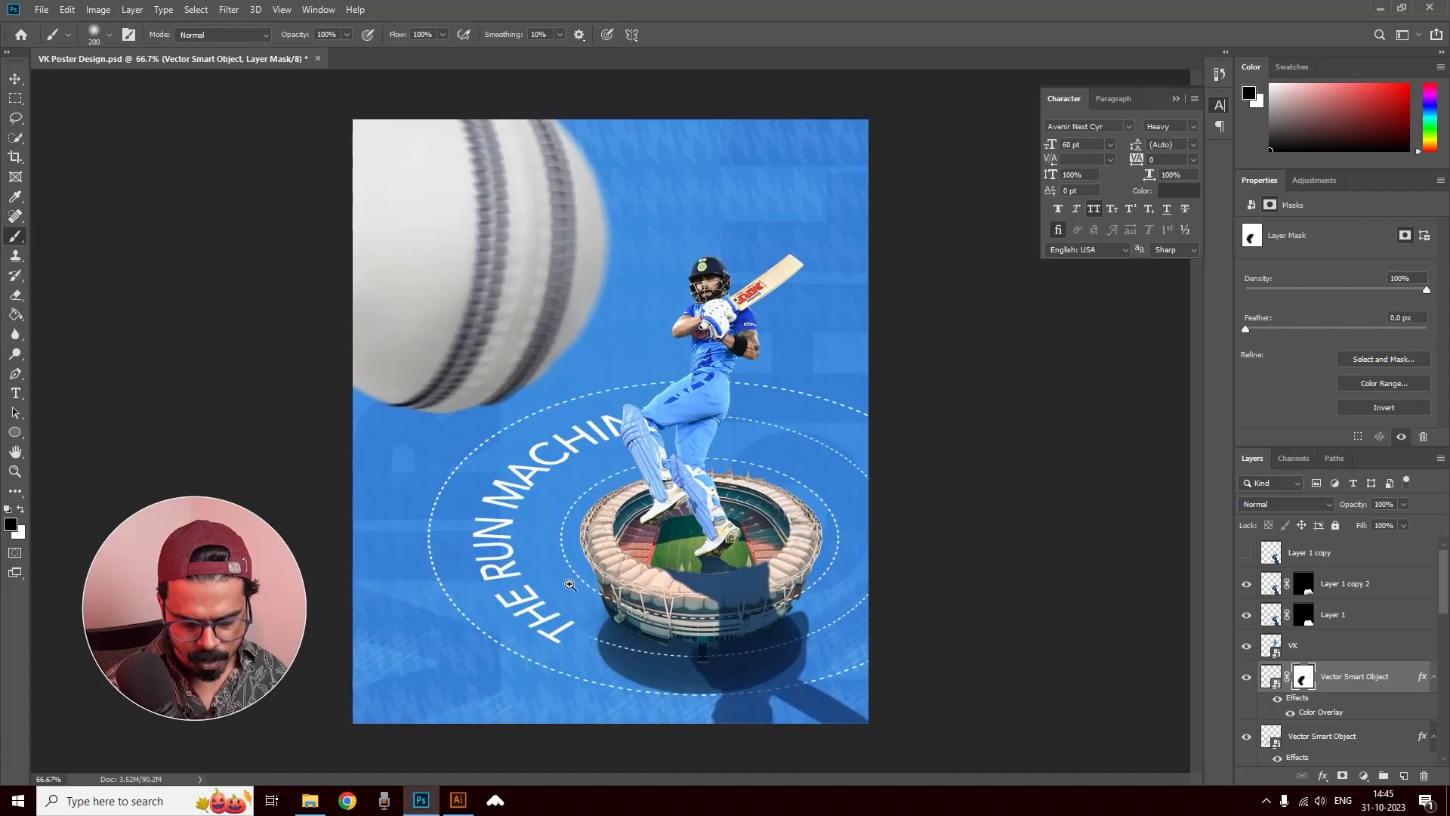
{"action": "key", "text": "ctrl+plus"}
{"action": "scroll", "coordinate": [451, 340], "scroll_direction": "down", "scroll_amount": 5}
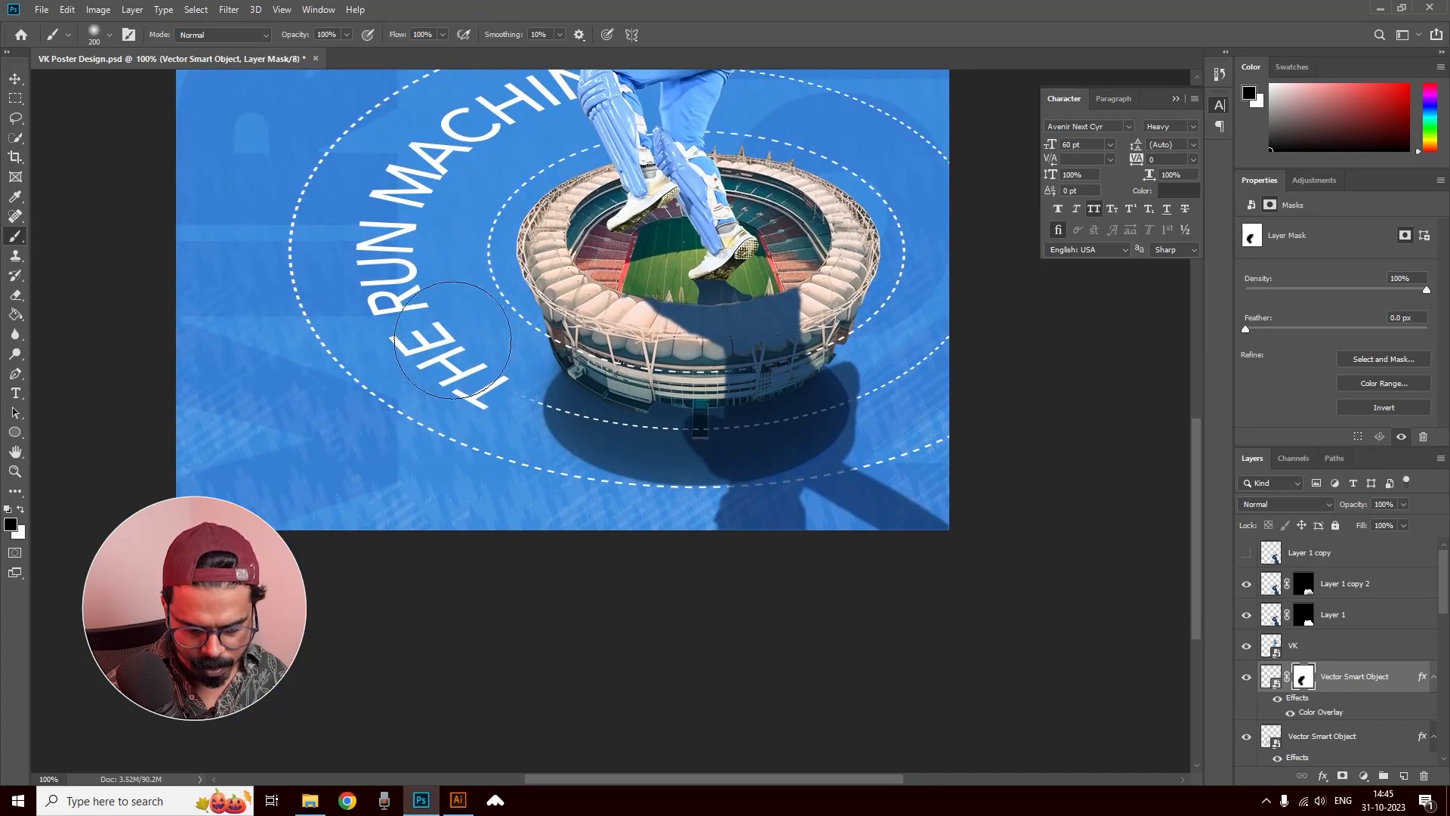
{"action": "left_click", "coordinate": [106, 36]}
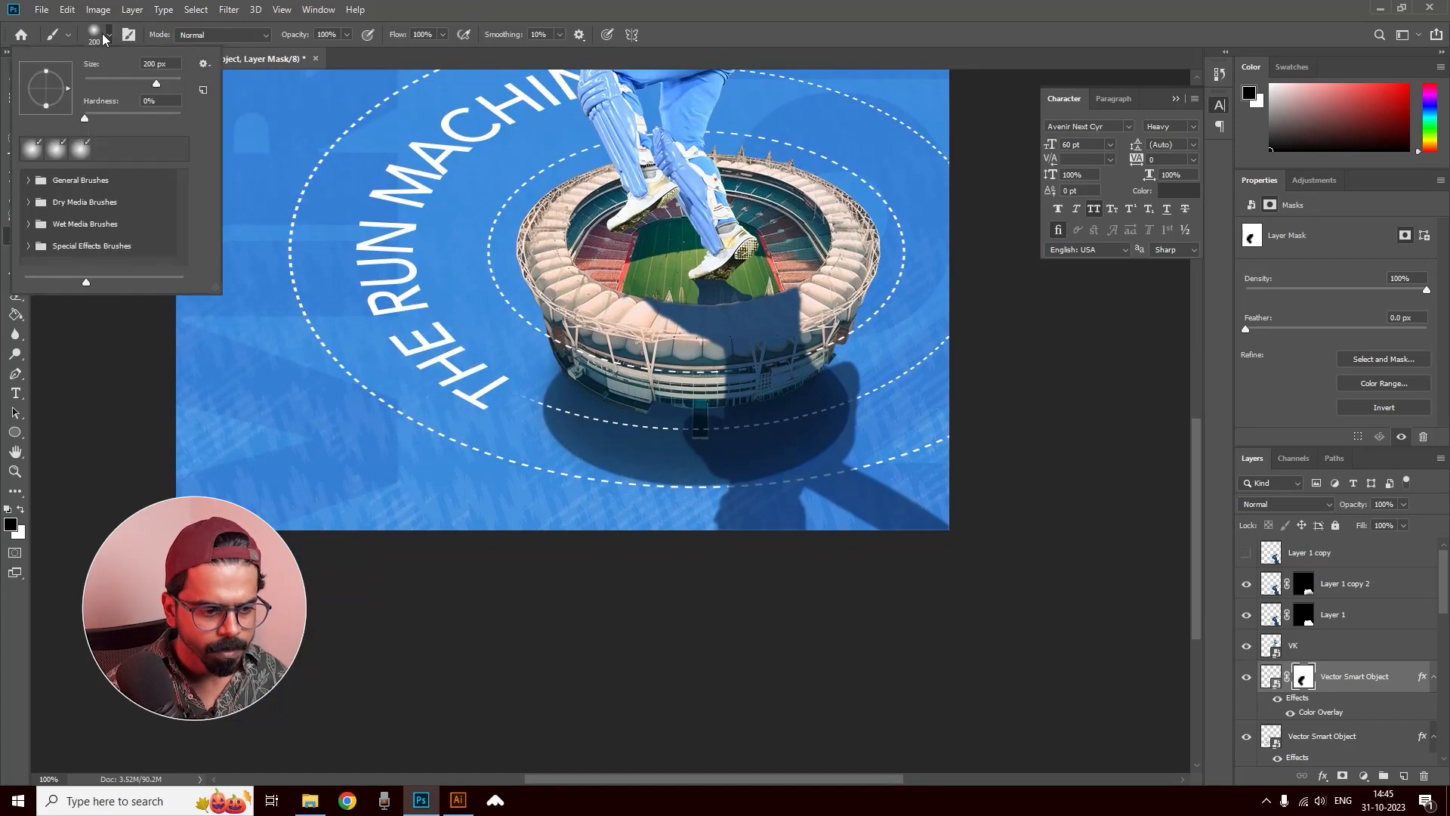
{"action": "left_click", "coordinate": [29, 180]}
{"action": "left_click", "coordinate": [72, 250]}
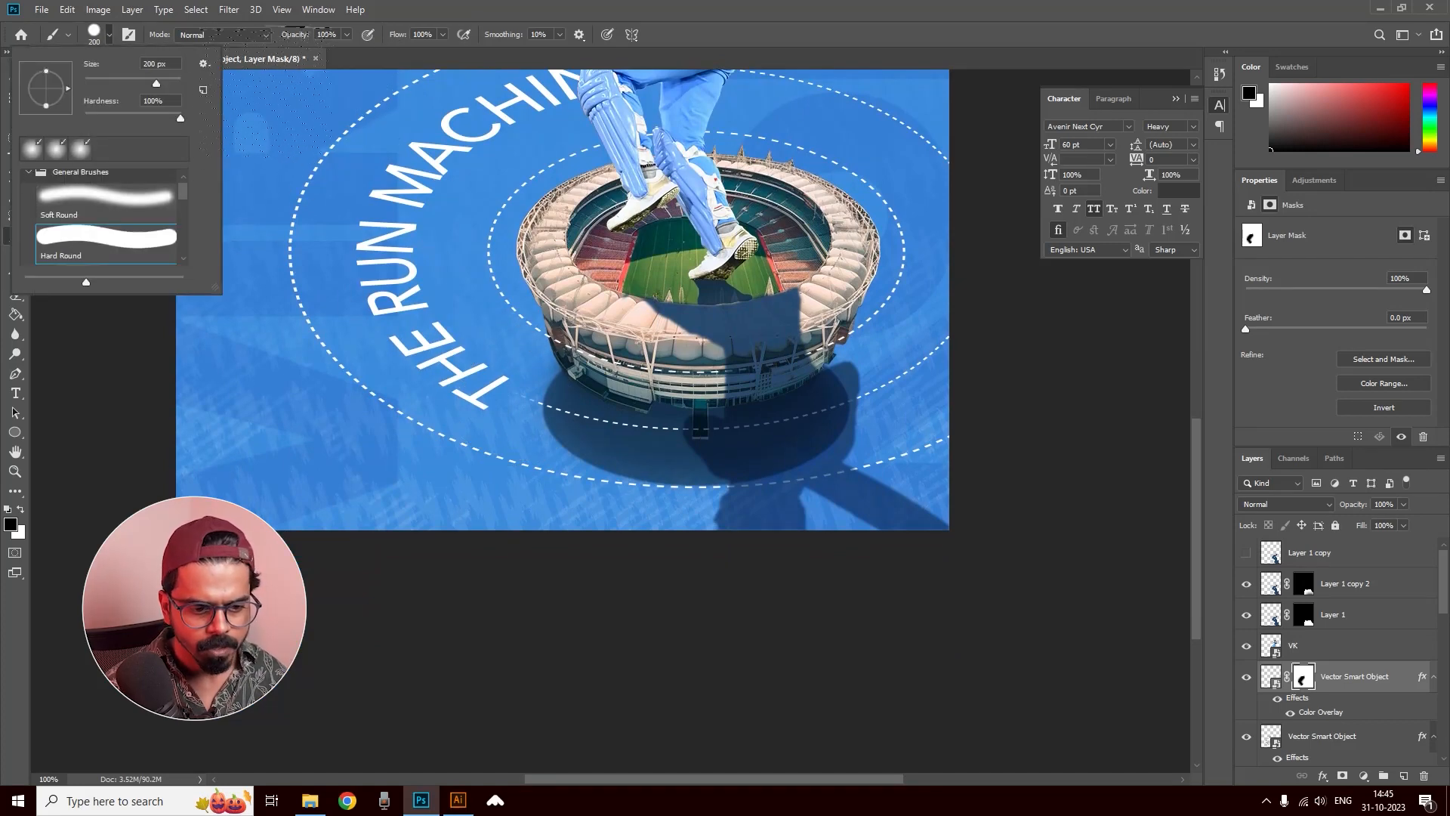
{"action": "left_click", "coordinate": [255, 62]}
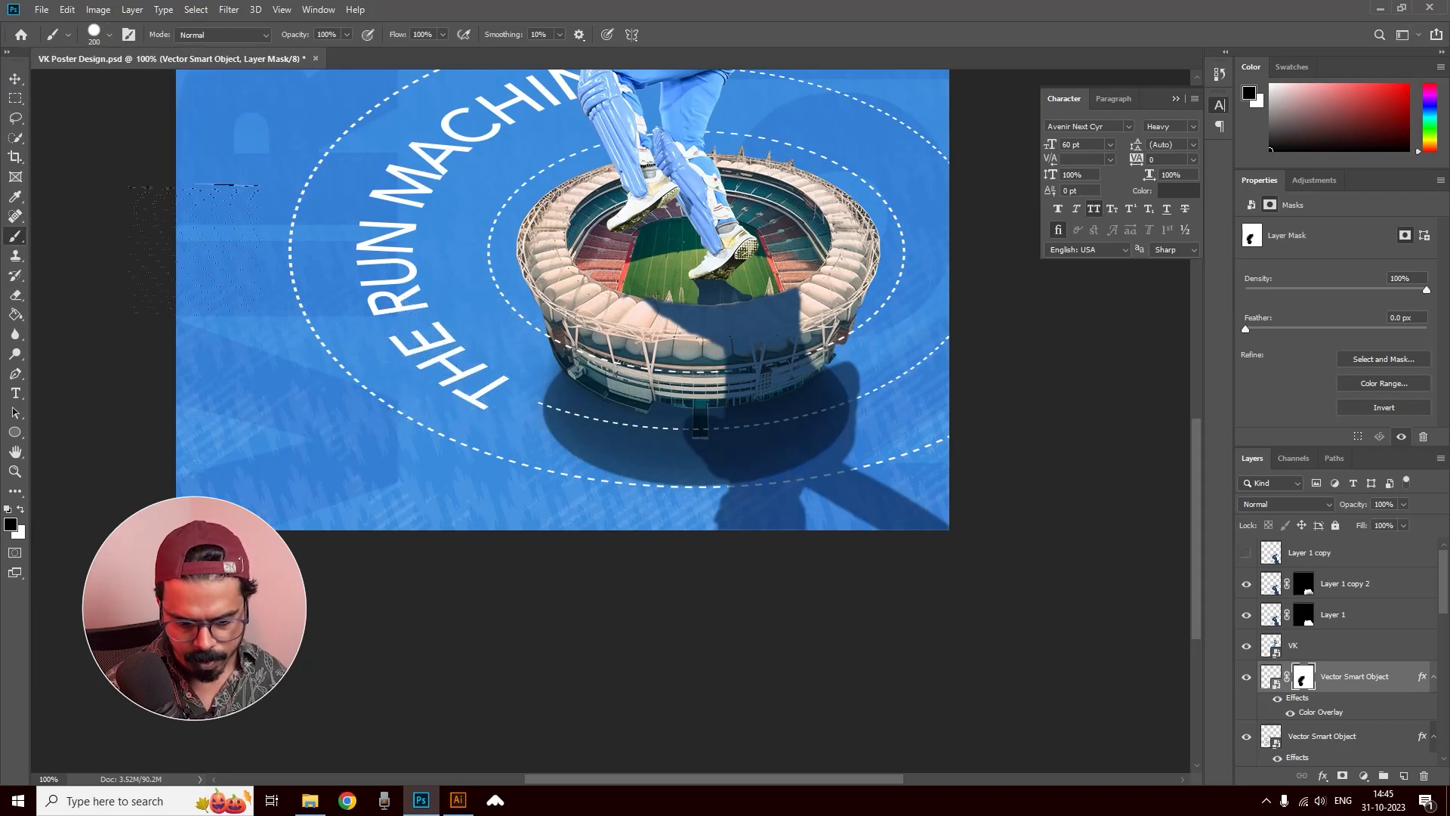
Step: Free Transform the masked ring with a slight adjustment at its lower edge below the stadium and apply it
{"action": "left_click", "coordinate": [15, 79]}
{"action": "left_click", "coordinate": [647, 346], "text": "ctrl"}
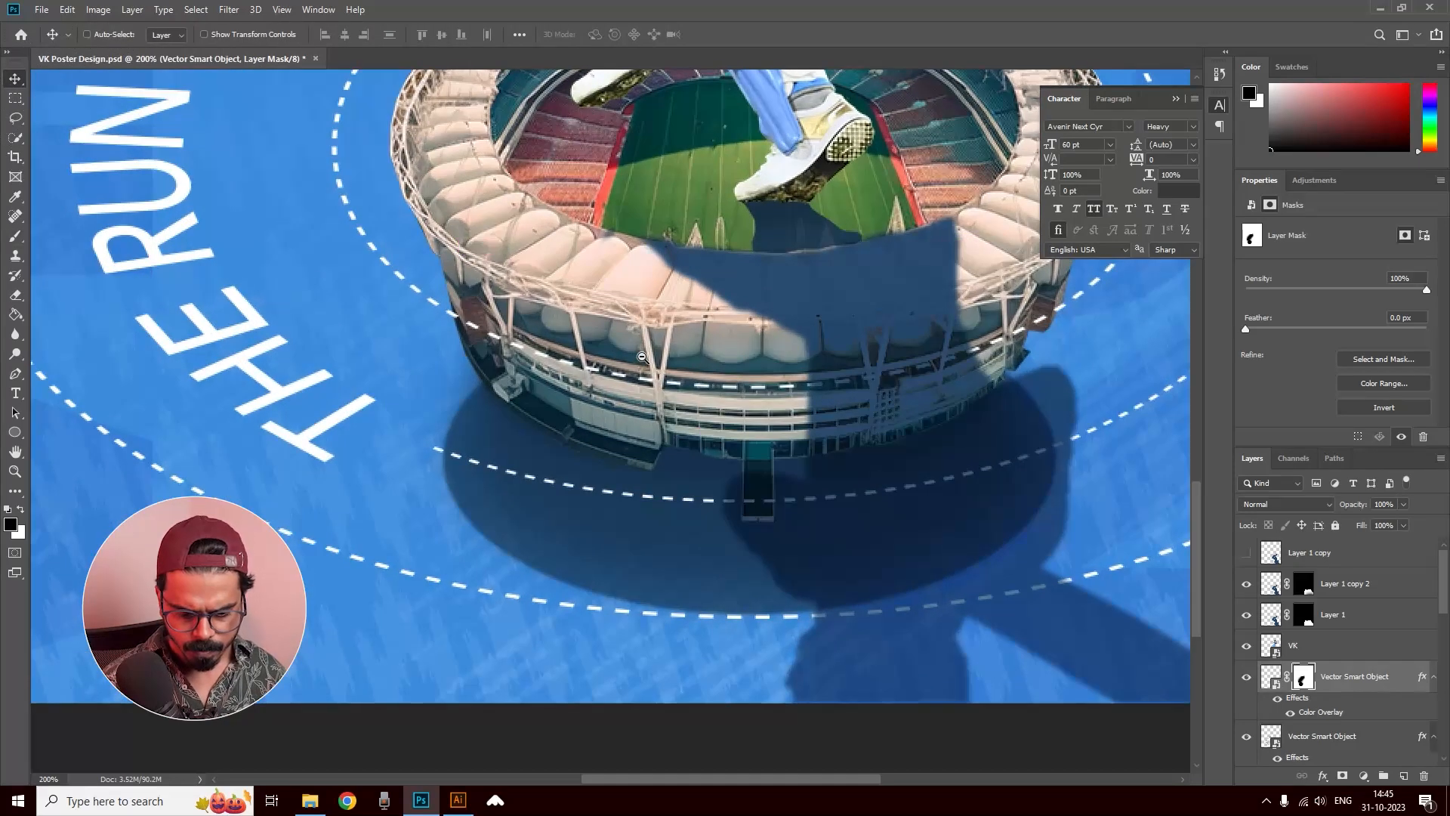
{"action": "left_click", "coordinate": [648, 345], "text": "ctrl+alt"}
{"action": "left_click", "coordinate": [648, 345], "text": "ctrl+alt"}
{"action": "left_click_drag", "start_coordinate": [763, 360], "coordinate": [731, 299]}
{"action": "key", "text": "ctrl+t"}
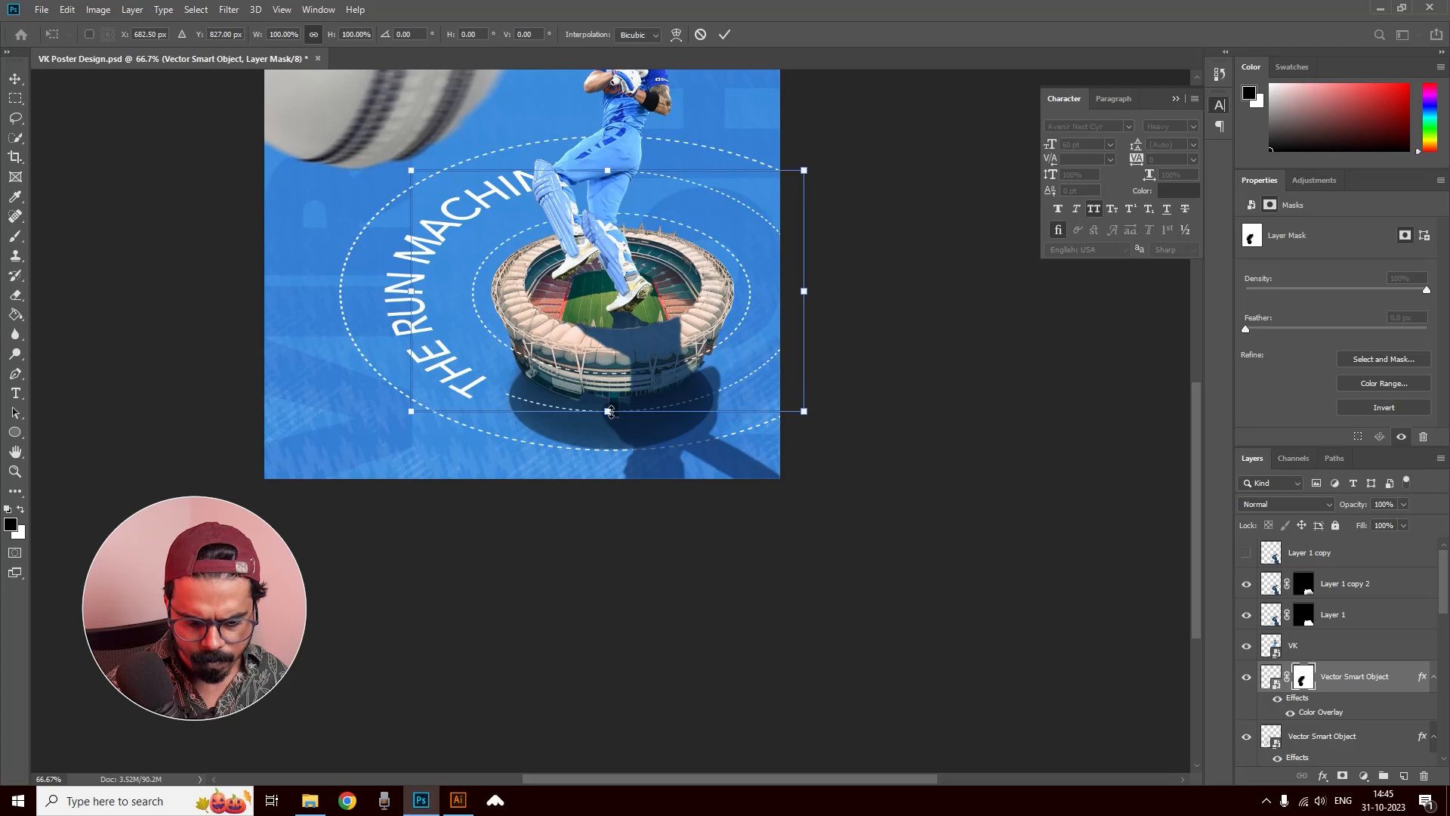
{"action": "left_click_drag", "start_coordinate": [610, 412], "coordinate": [602, 411]}
{"action": "key", "text": "Return"}
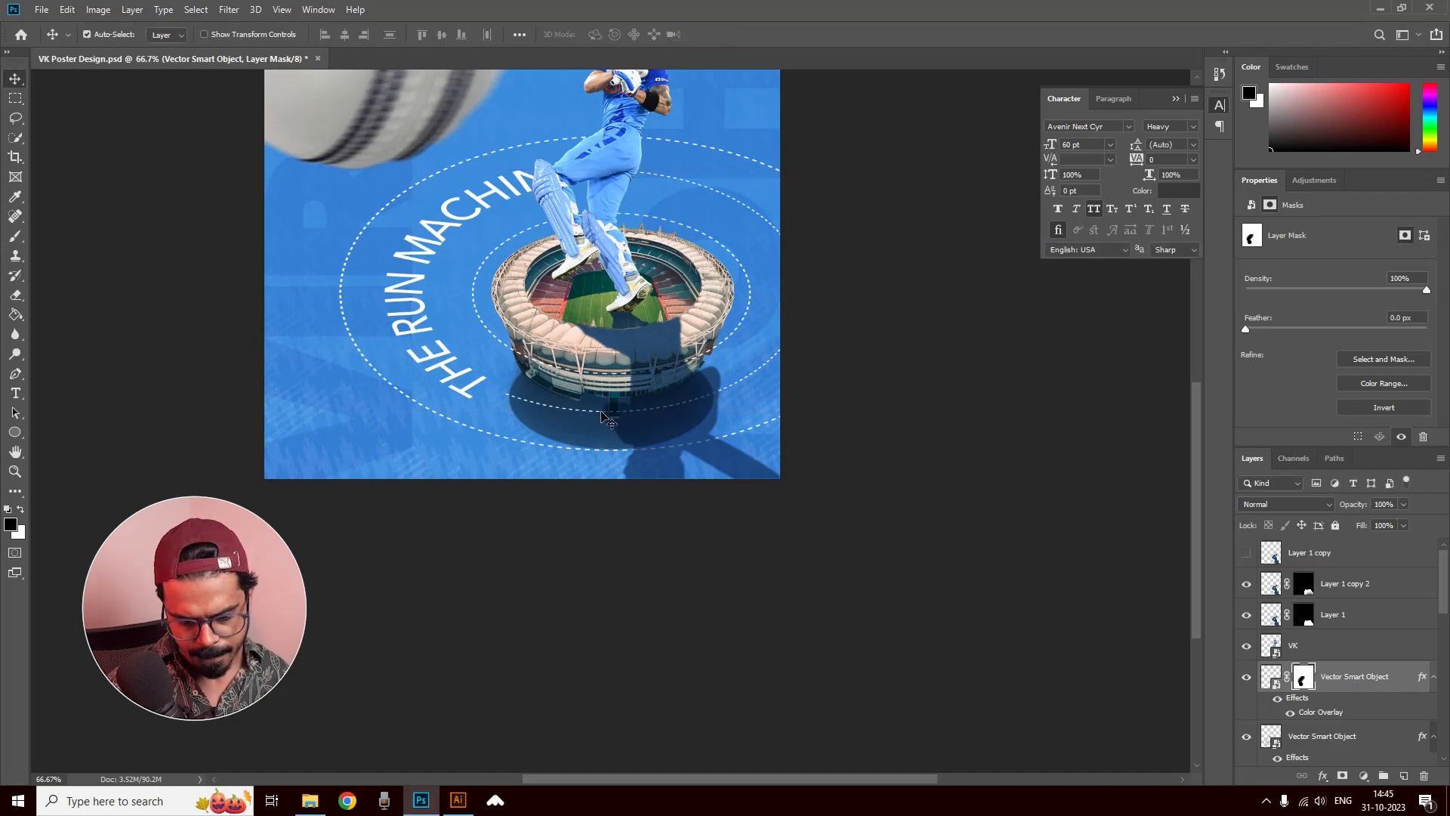
Step: Nudge the curved-lettering badge slightly around the stadium, save the poster and review the whole composition
{"action": "left_click", "coordinate": [447, 369]}
{"action": "left_click_drag", "start_coordinate": [441, 364], "coordinate": [442, 363]}
{"action": "left_click", "coordinate": [563, 334], "text": "ctrl+alt"}
{"action": "left_click", "coordinate": [565, 336], "text": "ctrl+alt"}
{"action": "left_click", "coordinate": [565, 336], "text": "ctrl+alt"}
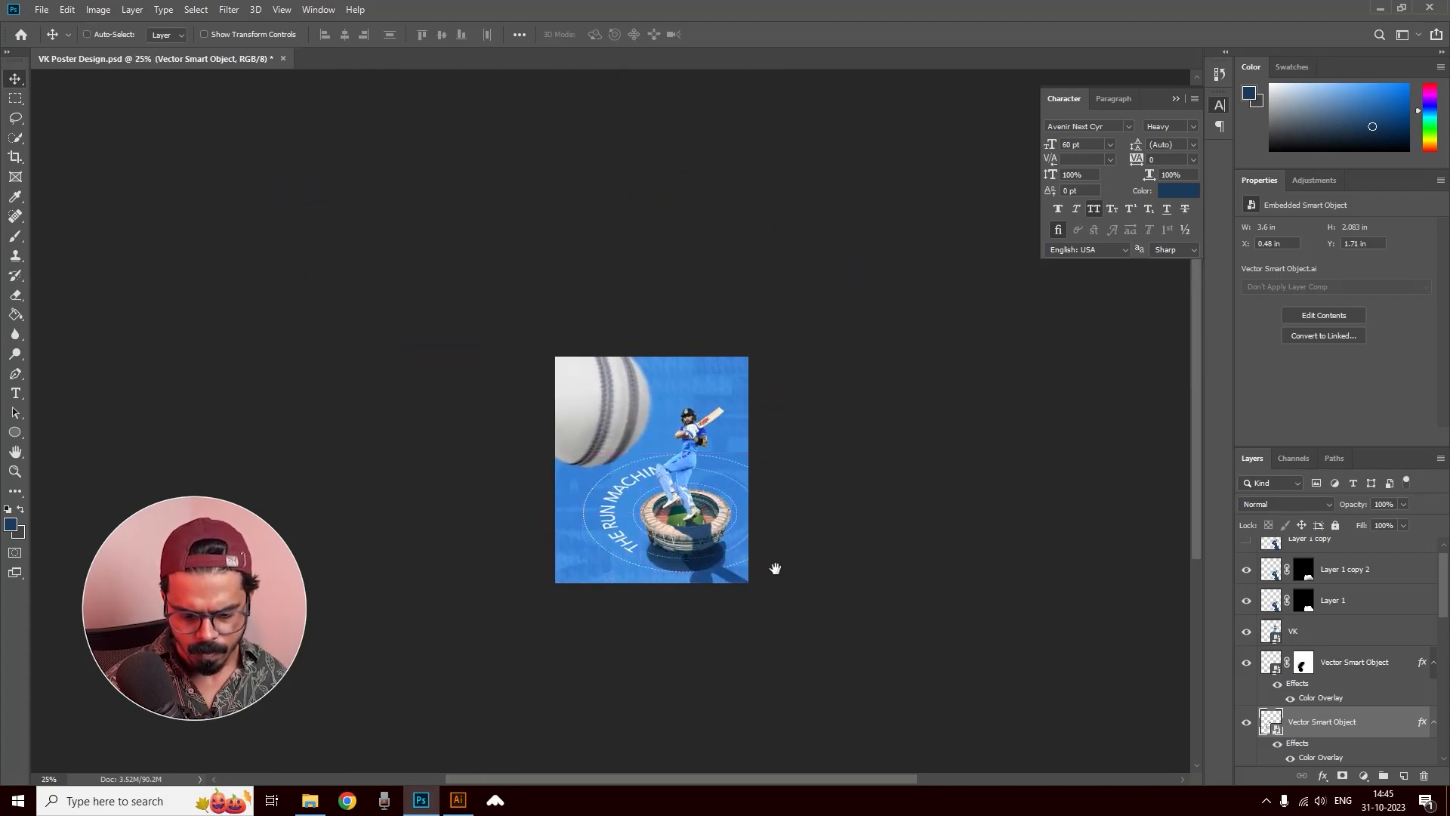
{"action": "left_click", "coordinate": [716, 595], "text": "ctrl"}
{"action": "left_click", "coordinate": [655, 523], "text": "ctrl"}
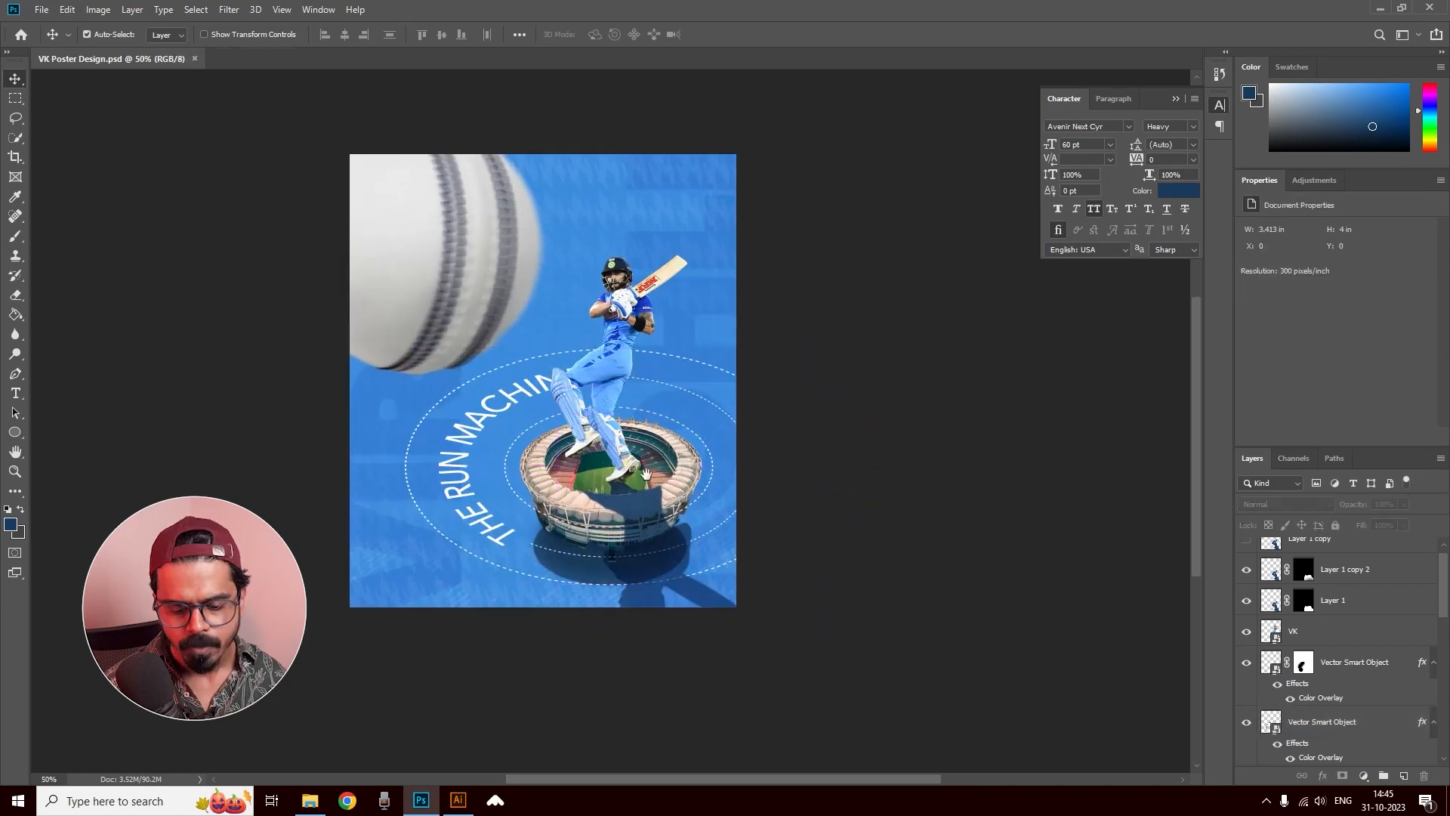
{"action": "left_click", "coordinate": [631, 415], "text": "ctrl"}
{"action": "left_click", "coordinate": [635, 417], "text": "ctrl"}
{"action": "left_click", "coordinate": [676, 417], "text": "ctrl+alt"}
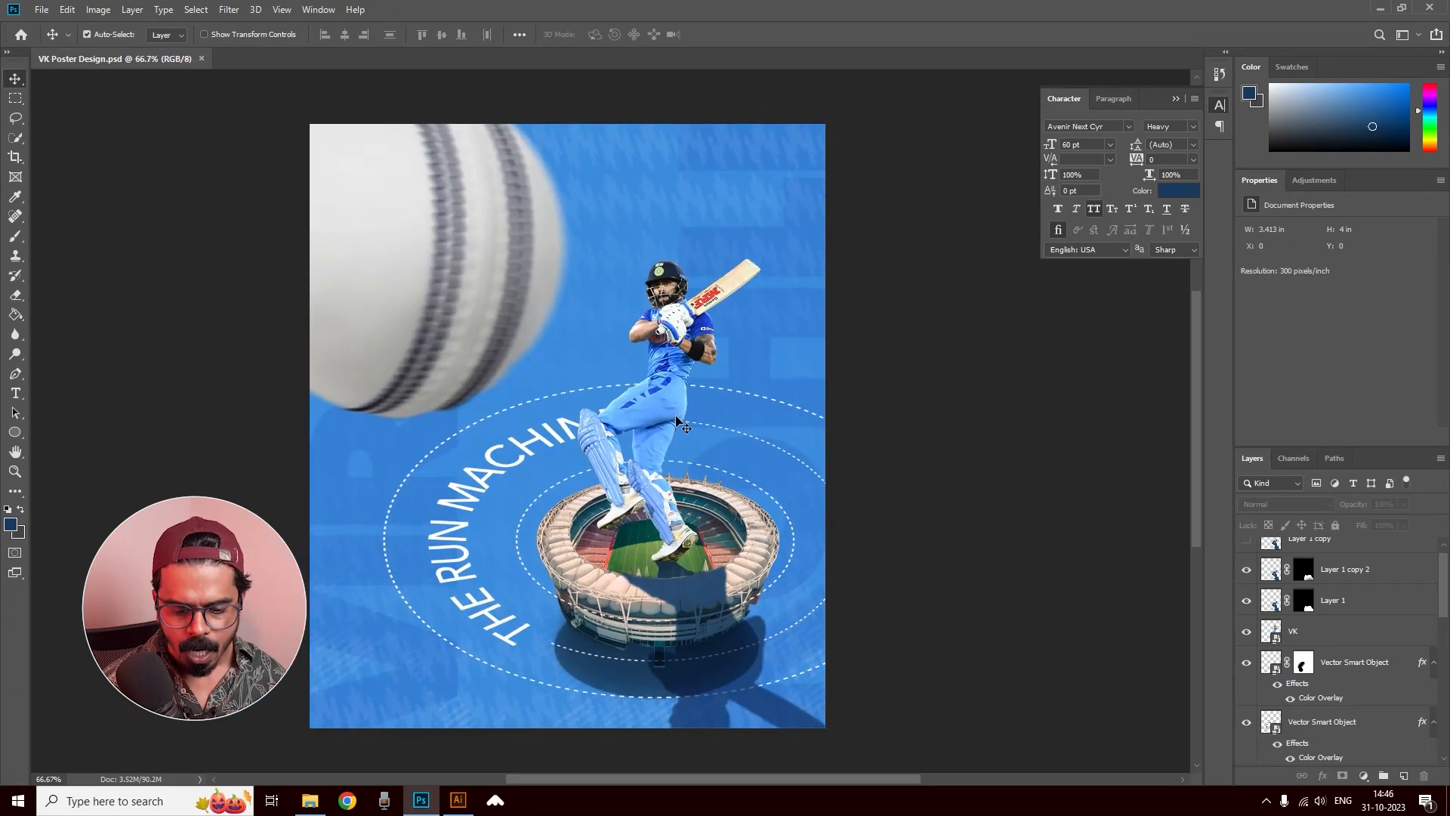